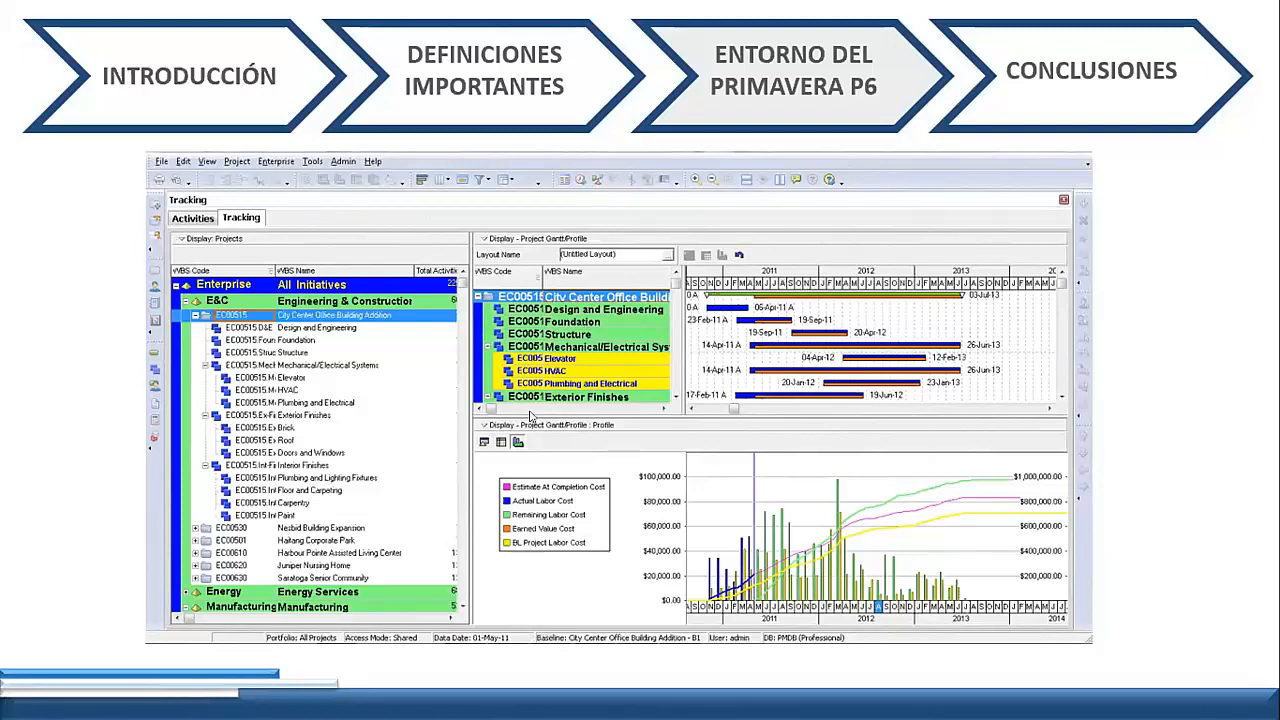
End the slide show and switch to the Primavera P6 projects list, selecting the VDC.CO portfolio.
key(Escape)
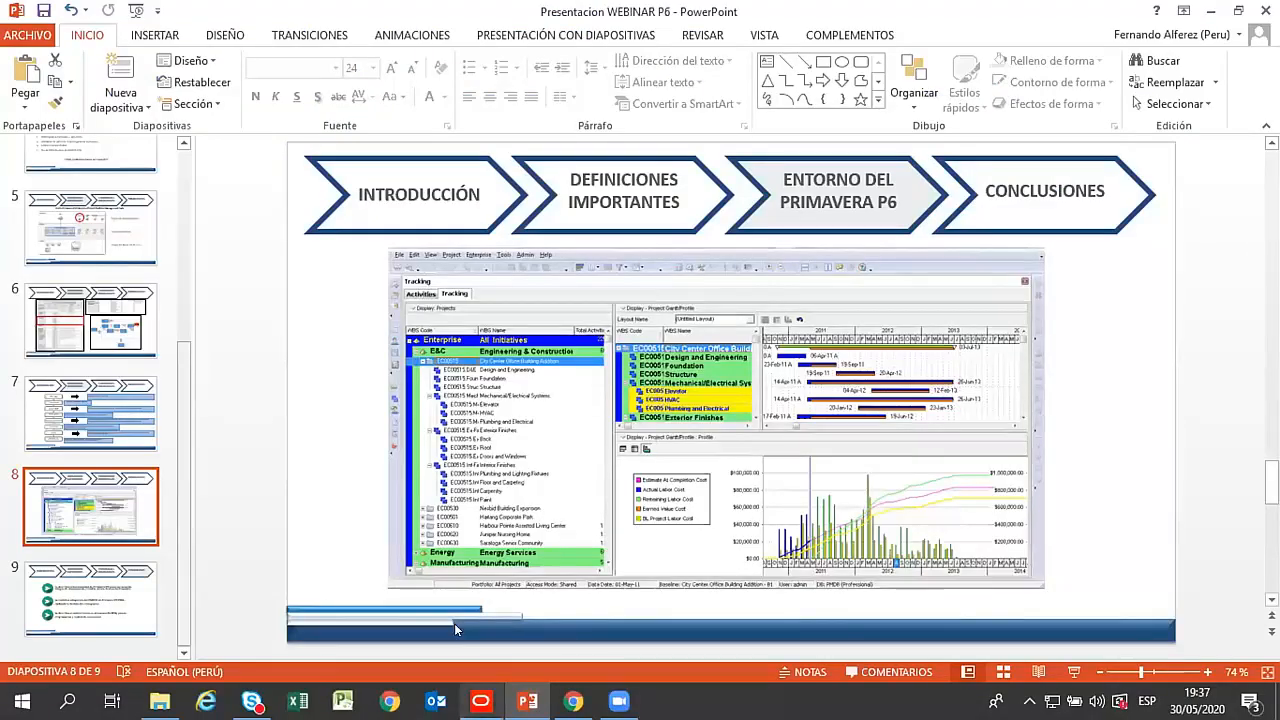
key(alt+Tab)
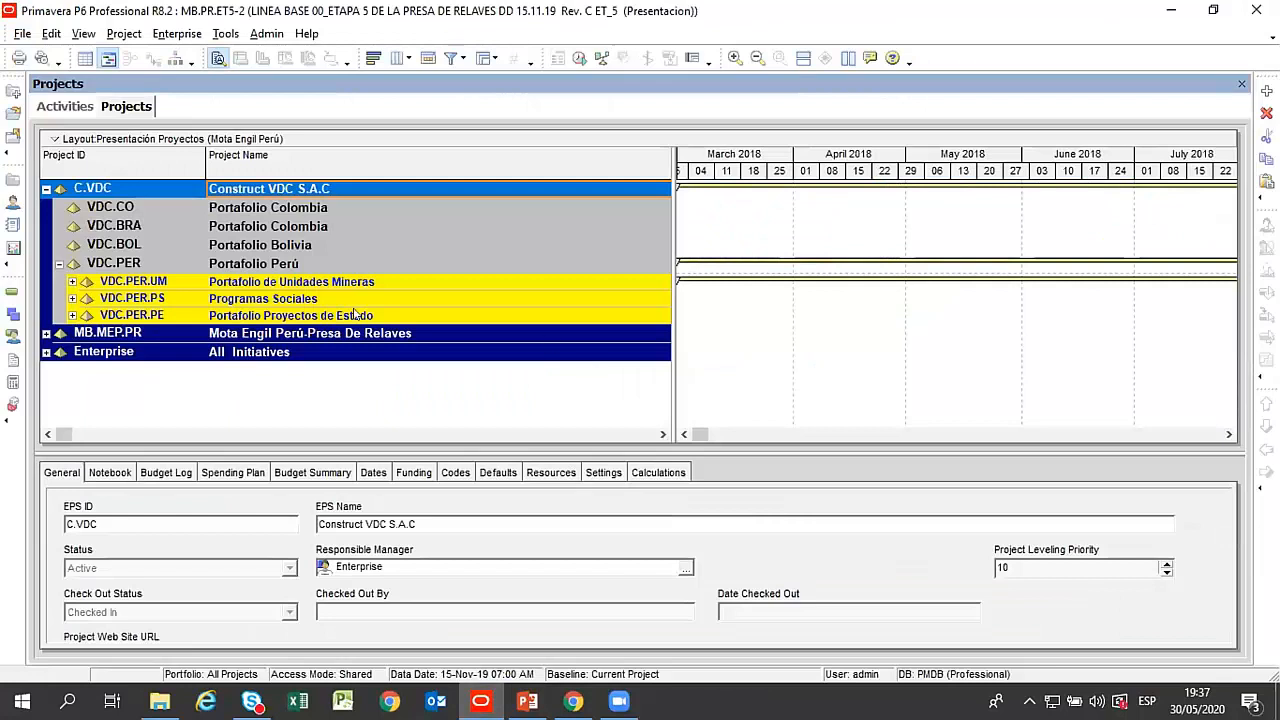
click(279, 208)
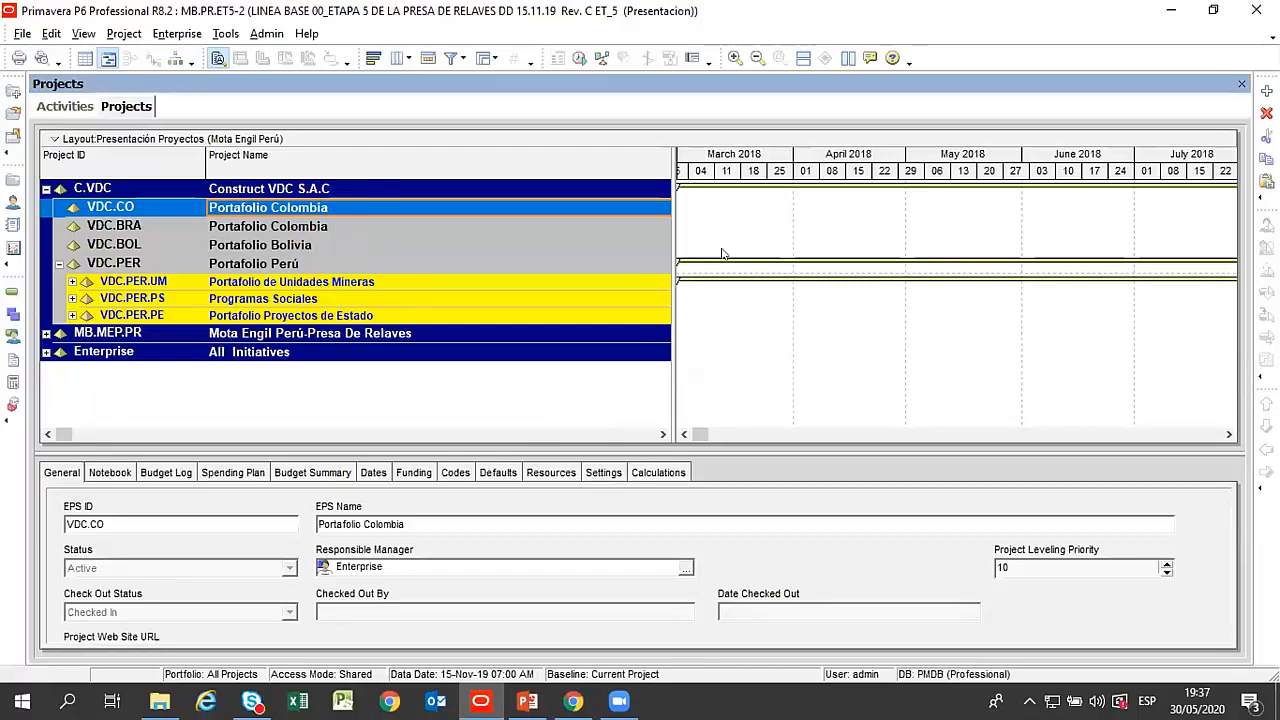
Examine the state-projects portfolio VDC.PER.PE and the country portfolios VDC.CO, VDC.BRA and VDC.BOL under Construct VDC S.A.C.
click(886, 314)
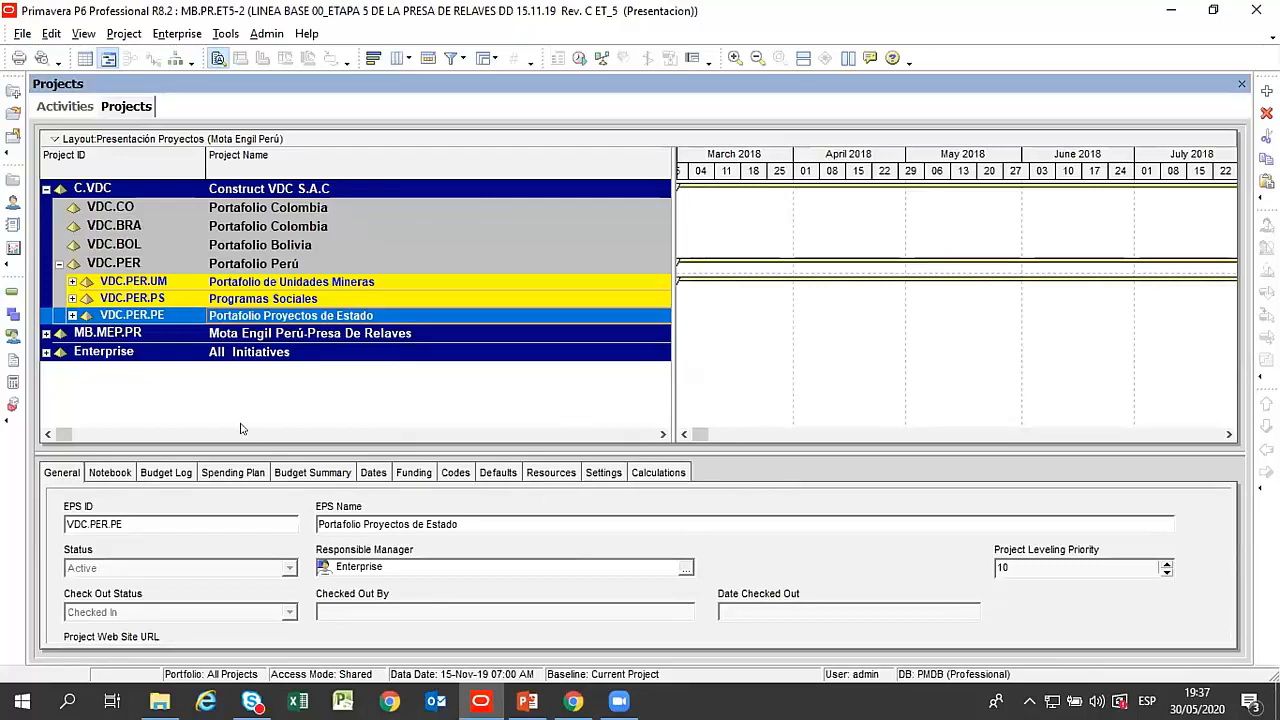
click(252, 212)
click(262, 228)
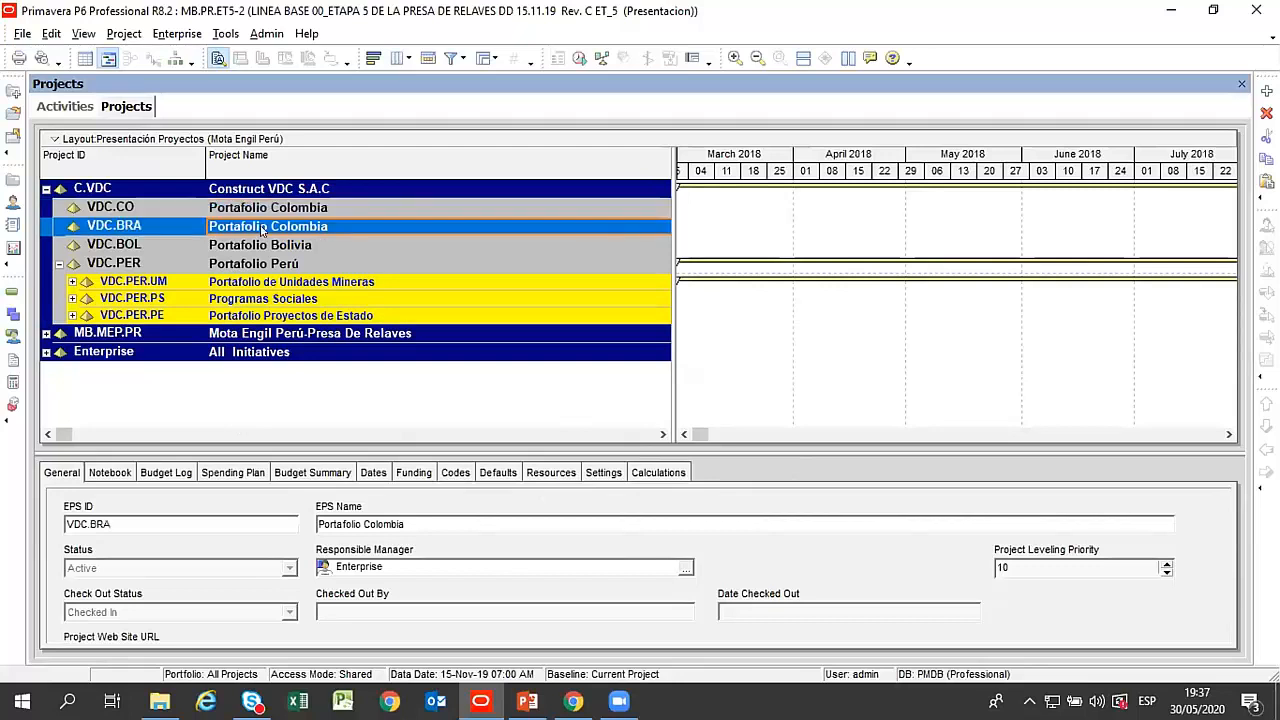
click(265, 248)
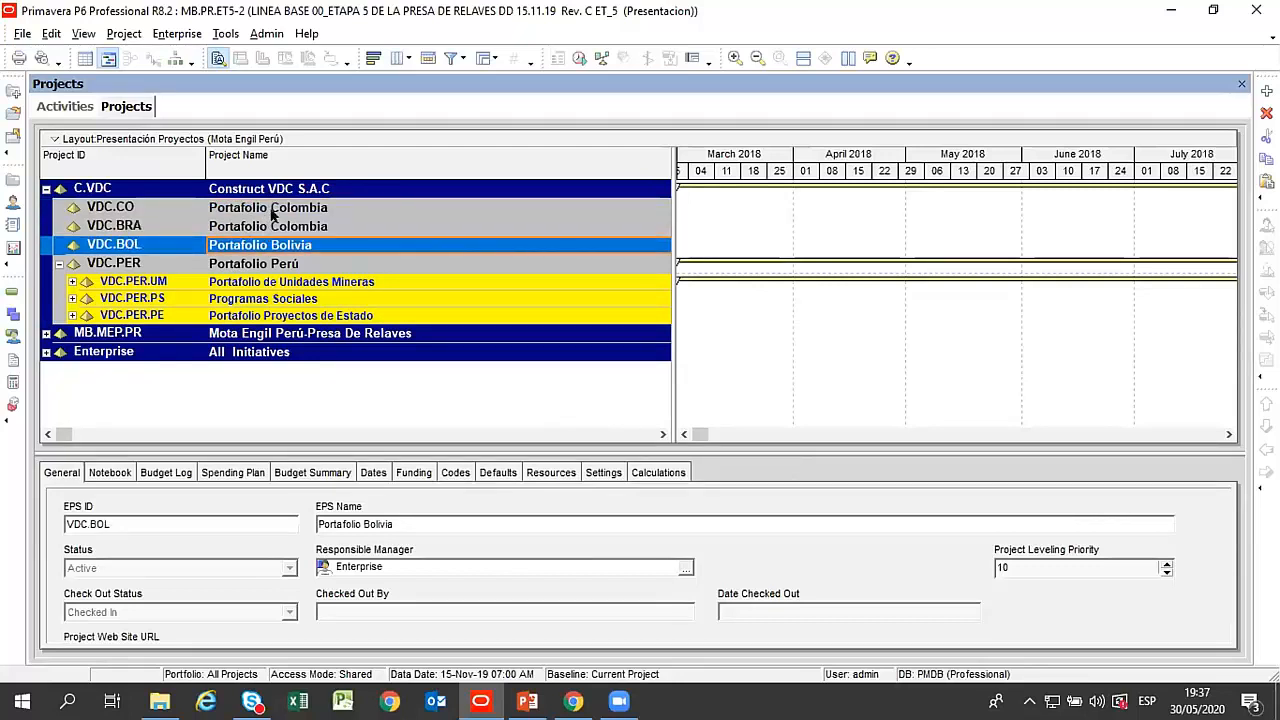
click(272, 210)
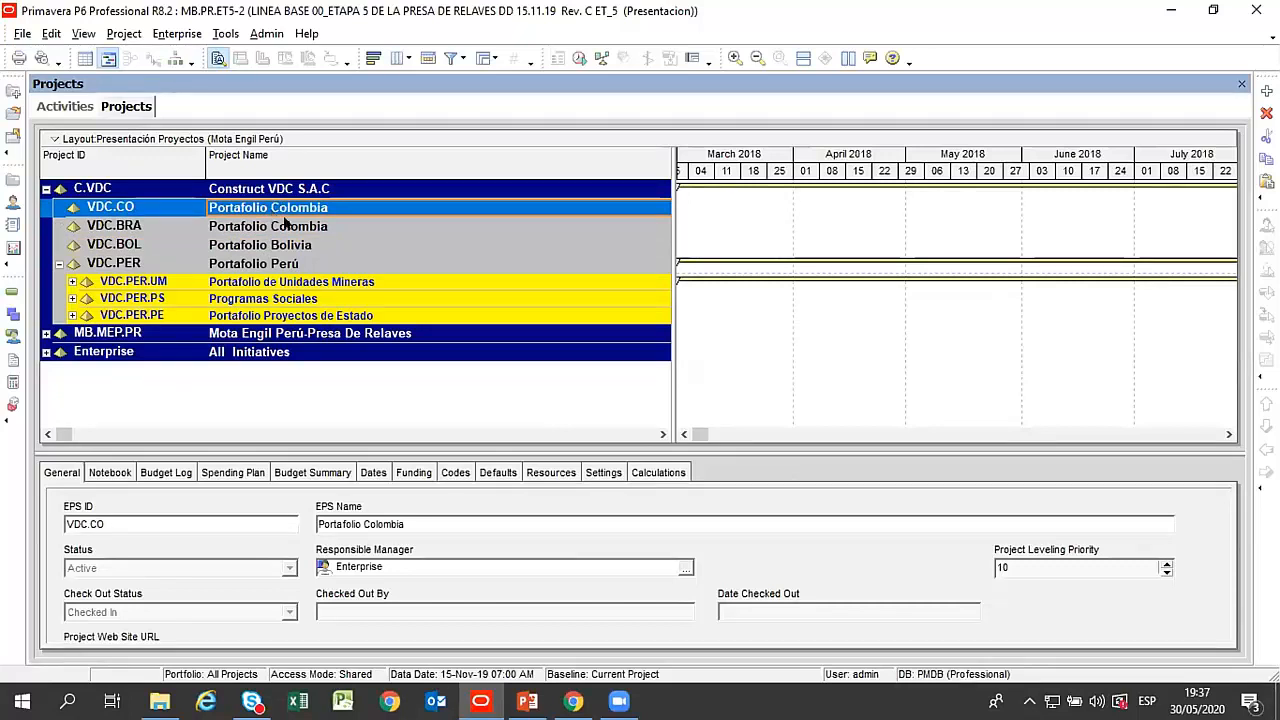
click(285, 224)
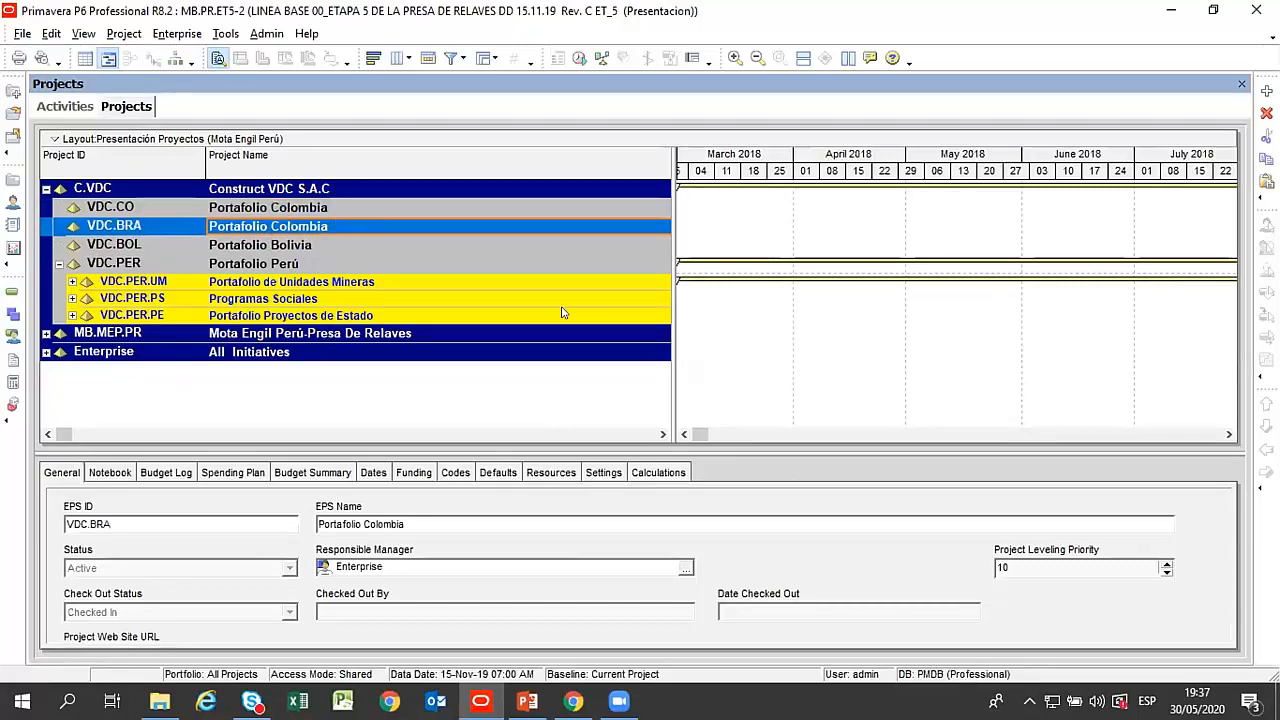
click(831, 211)
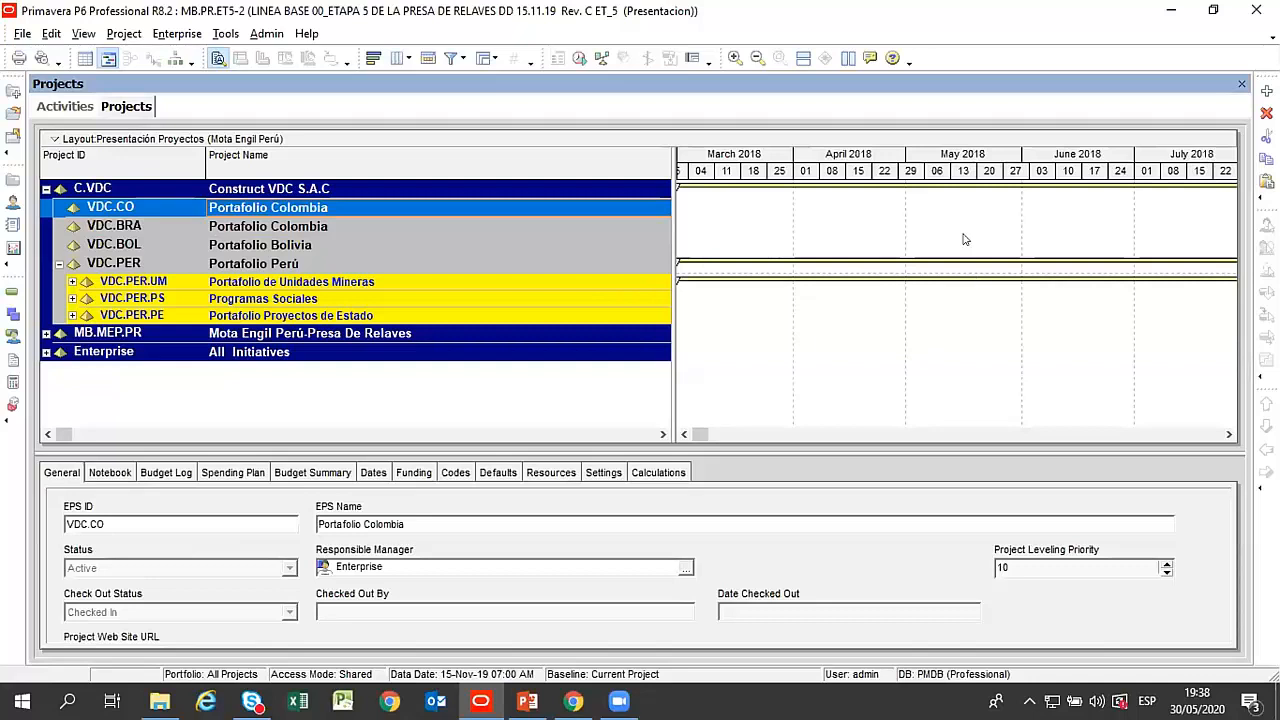
Resize the details area and widen the project table to expose the Total Activities and Strategic Priority columns.
drag(610, 448, 616, 372)
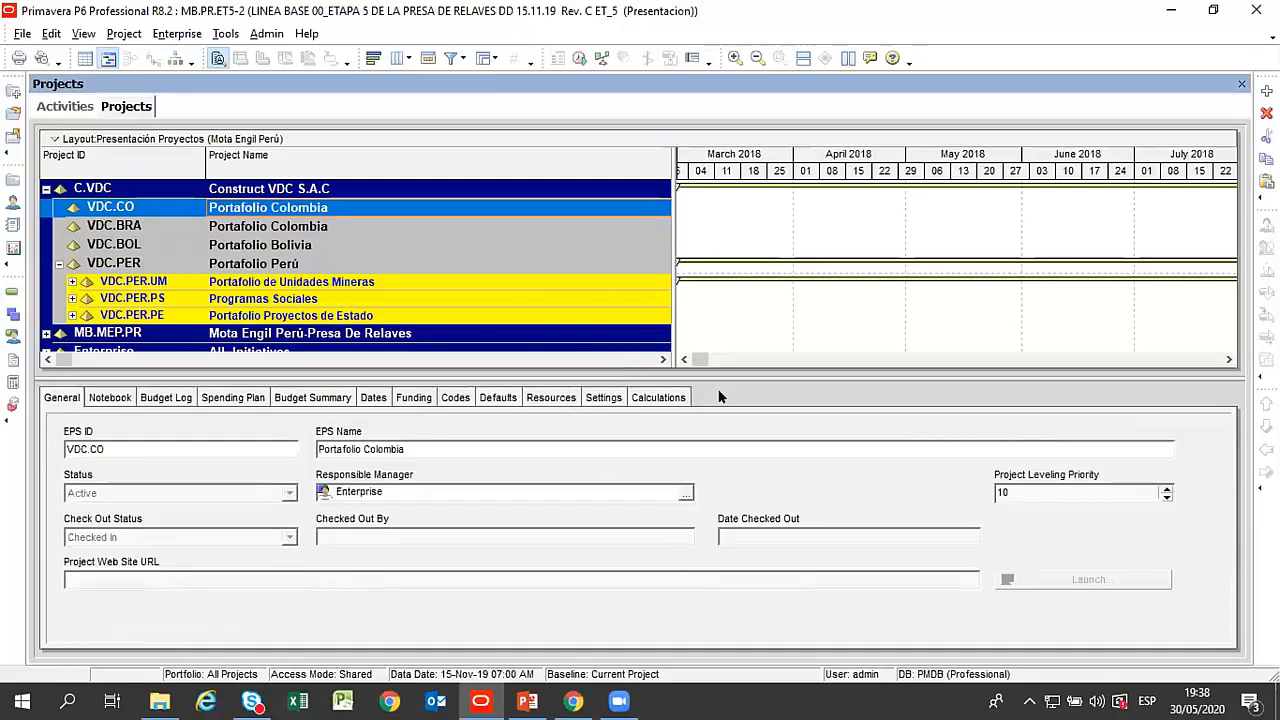
drag(719, 373, 719, 429)
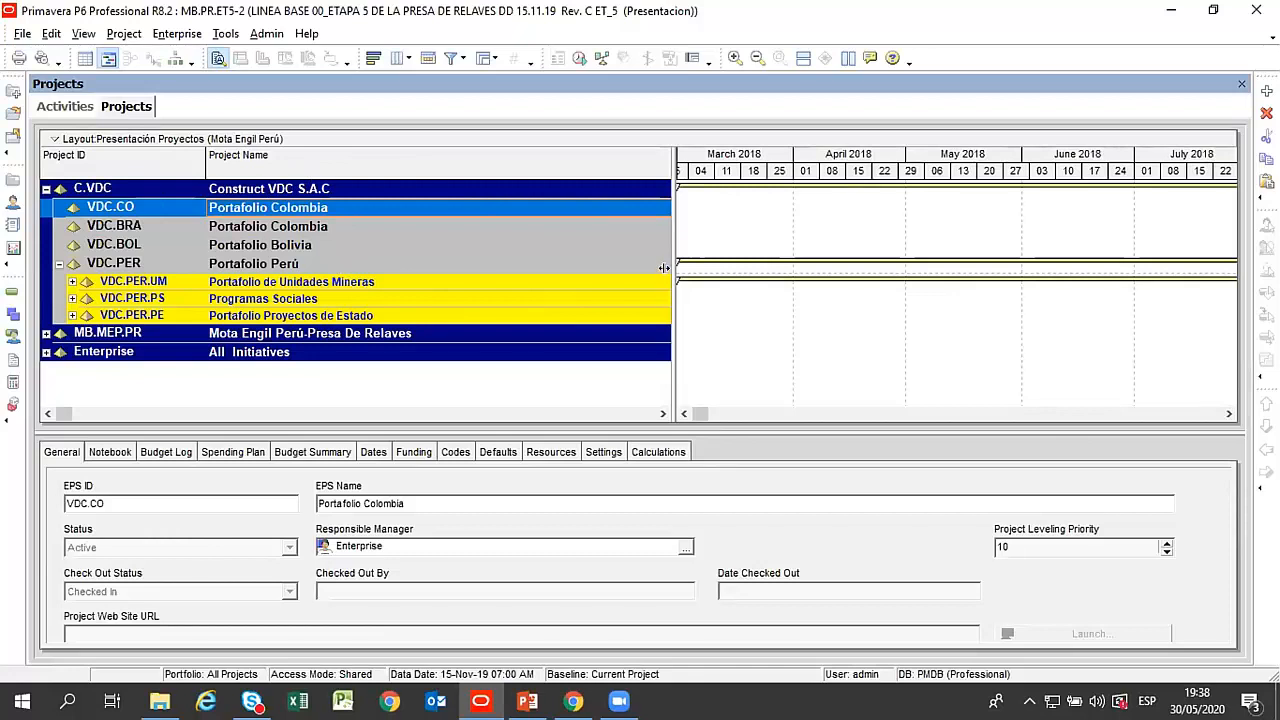
drag(663, 266, 1052, 334)
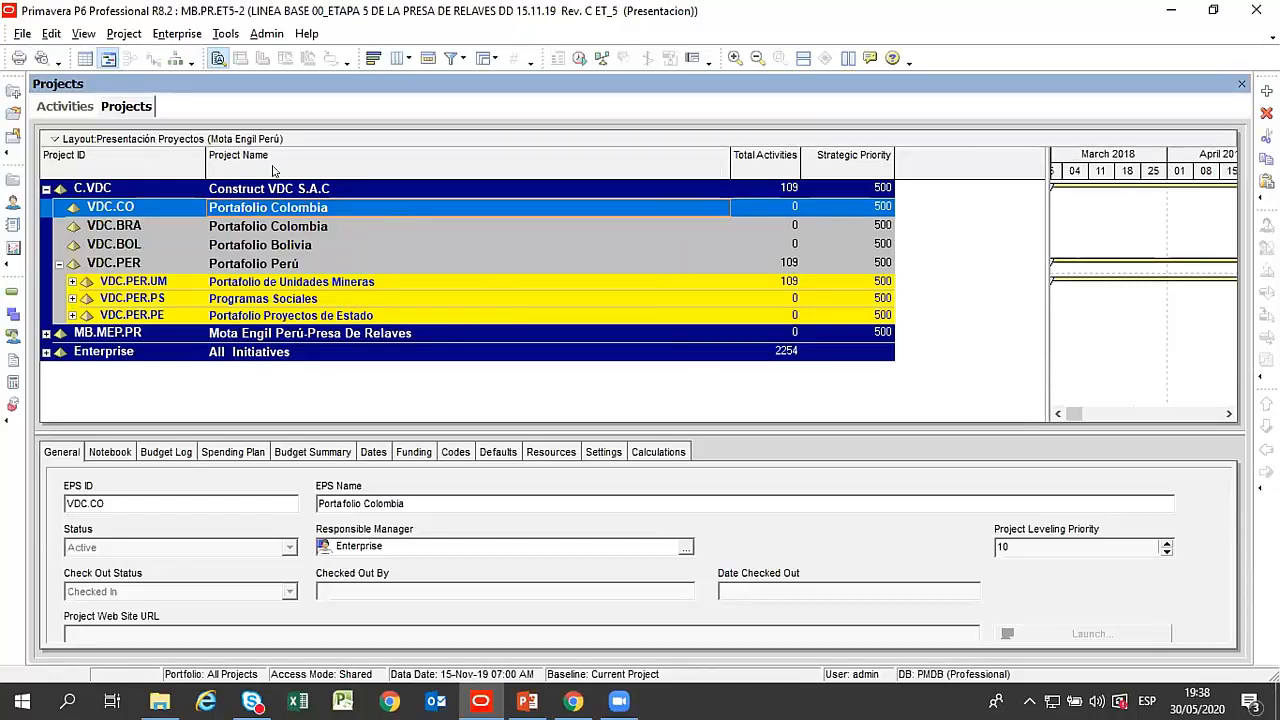
Select the VDC.BRA portfolio and open the administrative currency list.
click(279, 229)
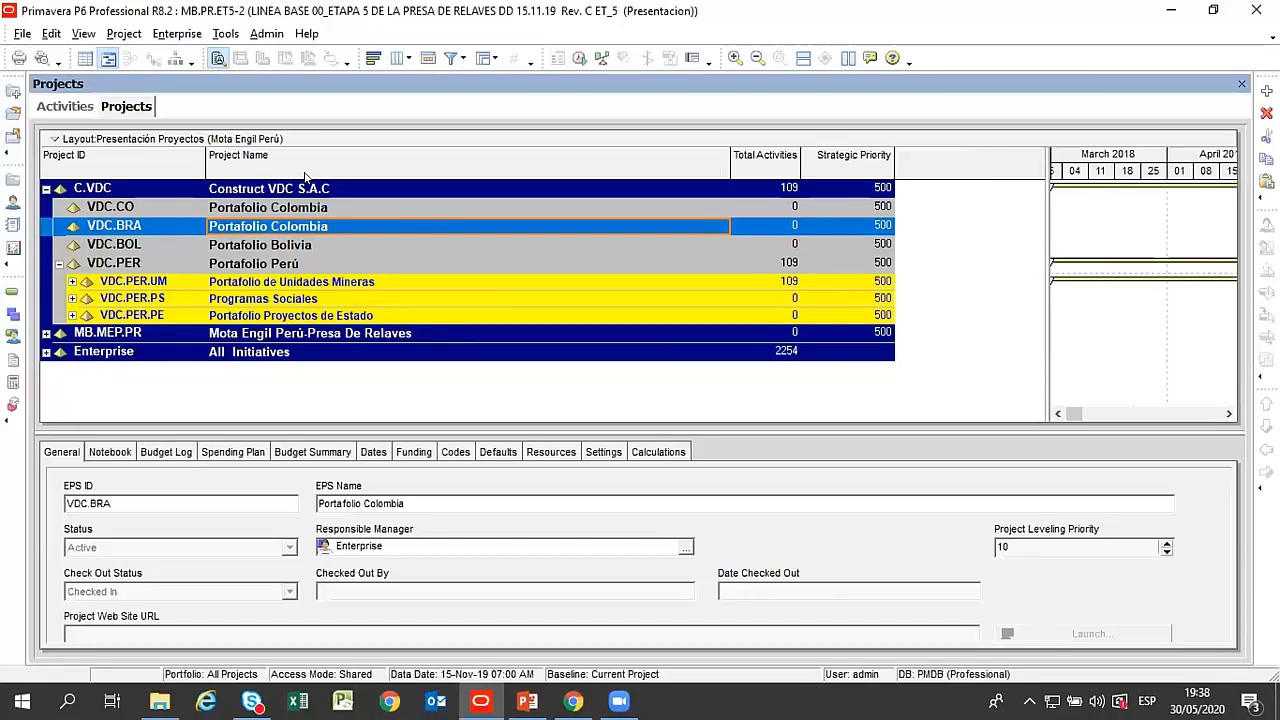
click(330, 8)
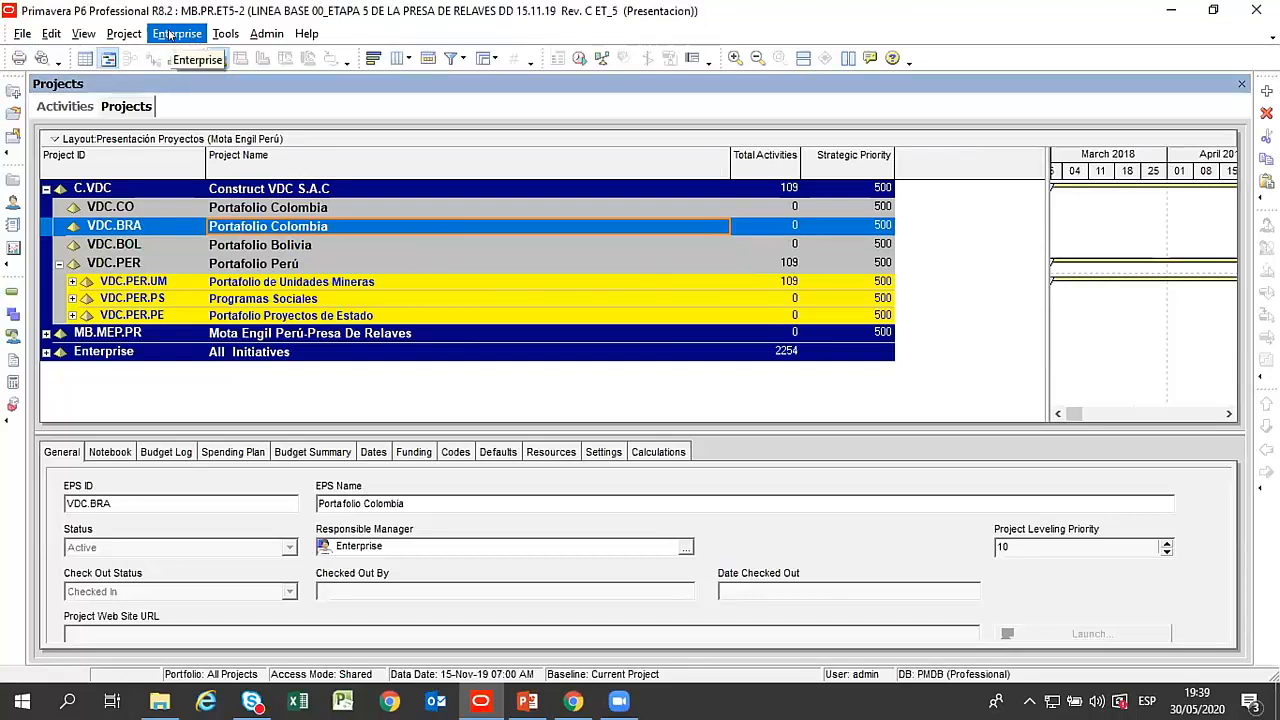
click(250, 35)
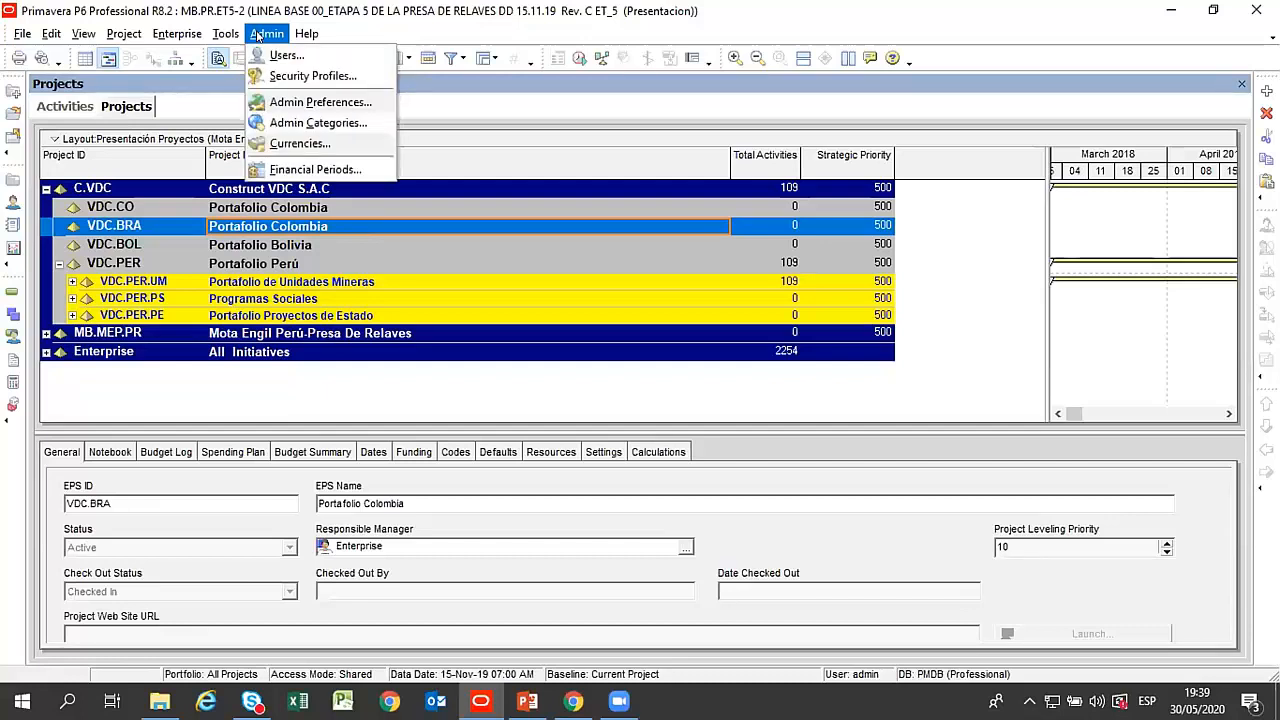
click(292, 145)
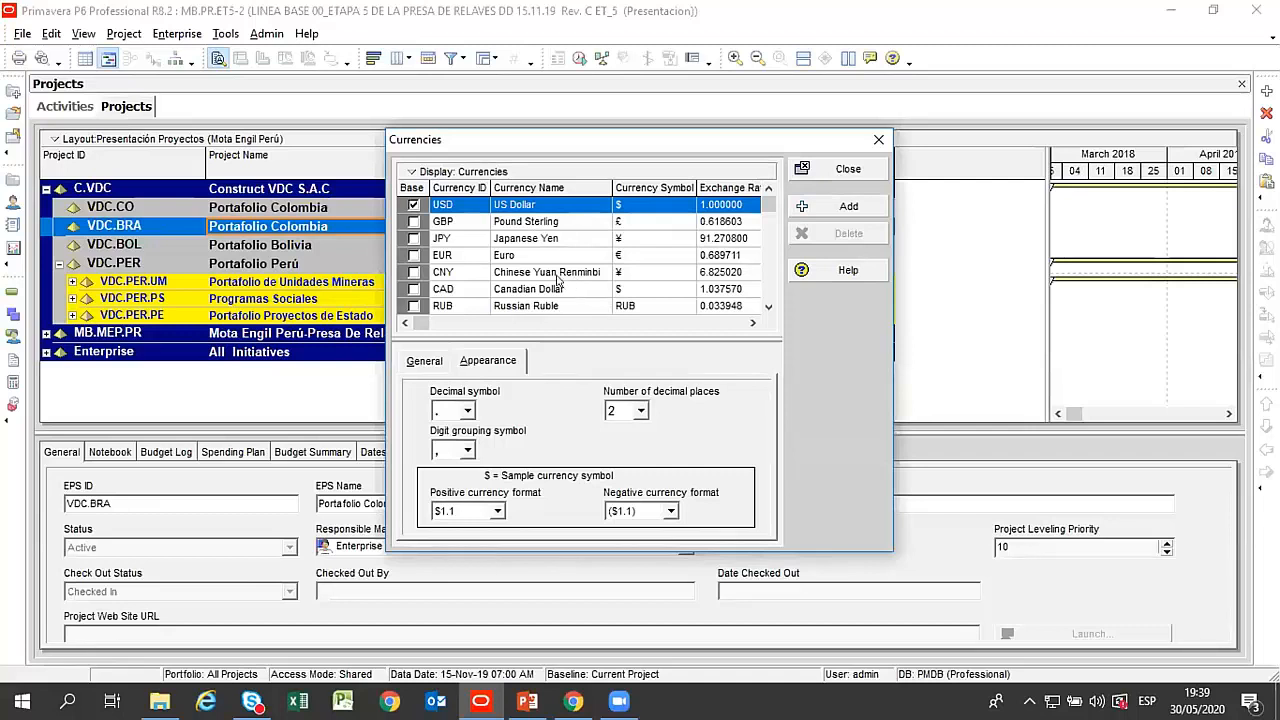
Examine the available currencies, including Euro, Japanese Yen and Peruvian Nuevo Sol, and close the currency list.
click(519, 257)
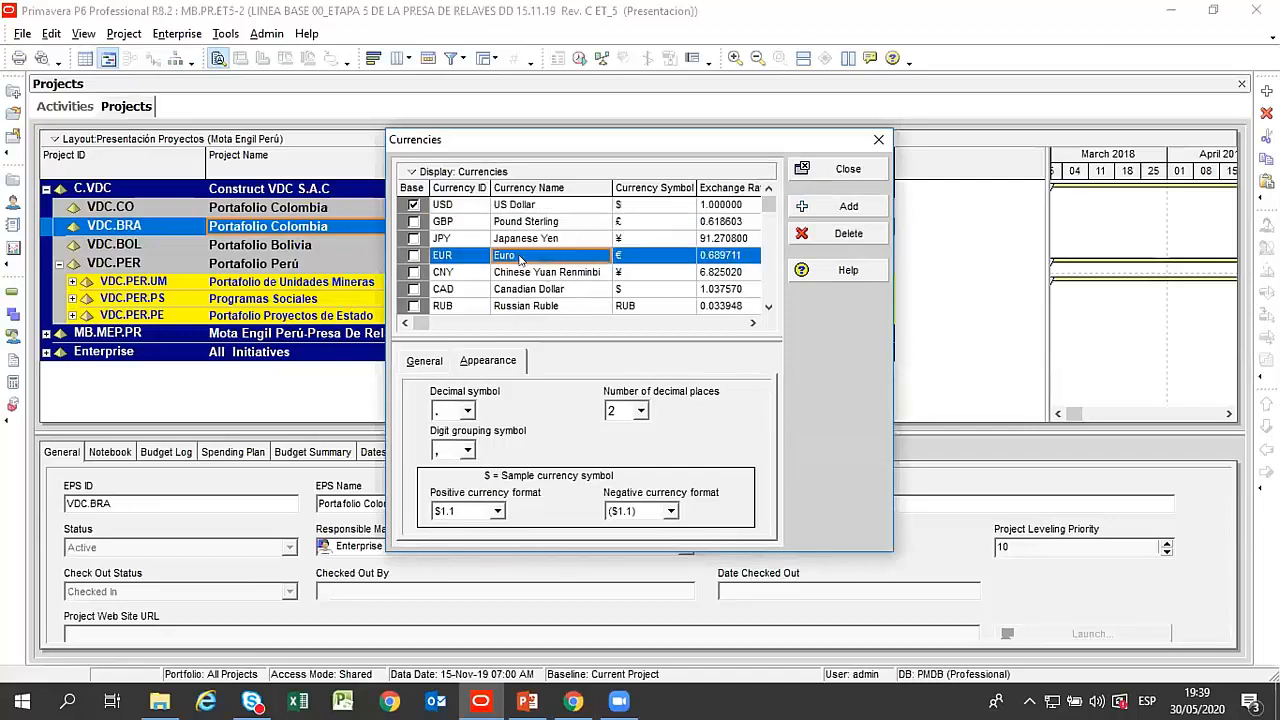
click(543, 238)
scroll(543, 238, down, 3)
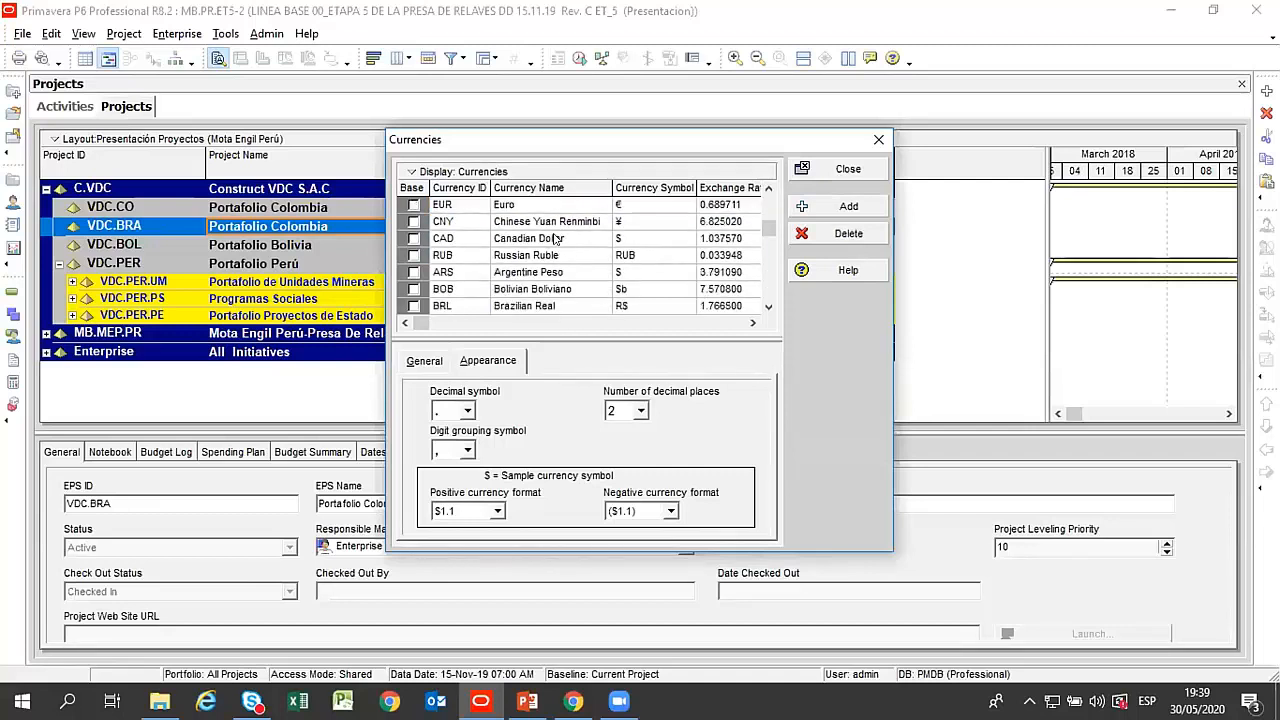
scroll(574, 290, down, 2)
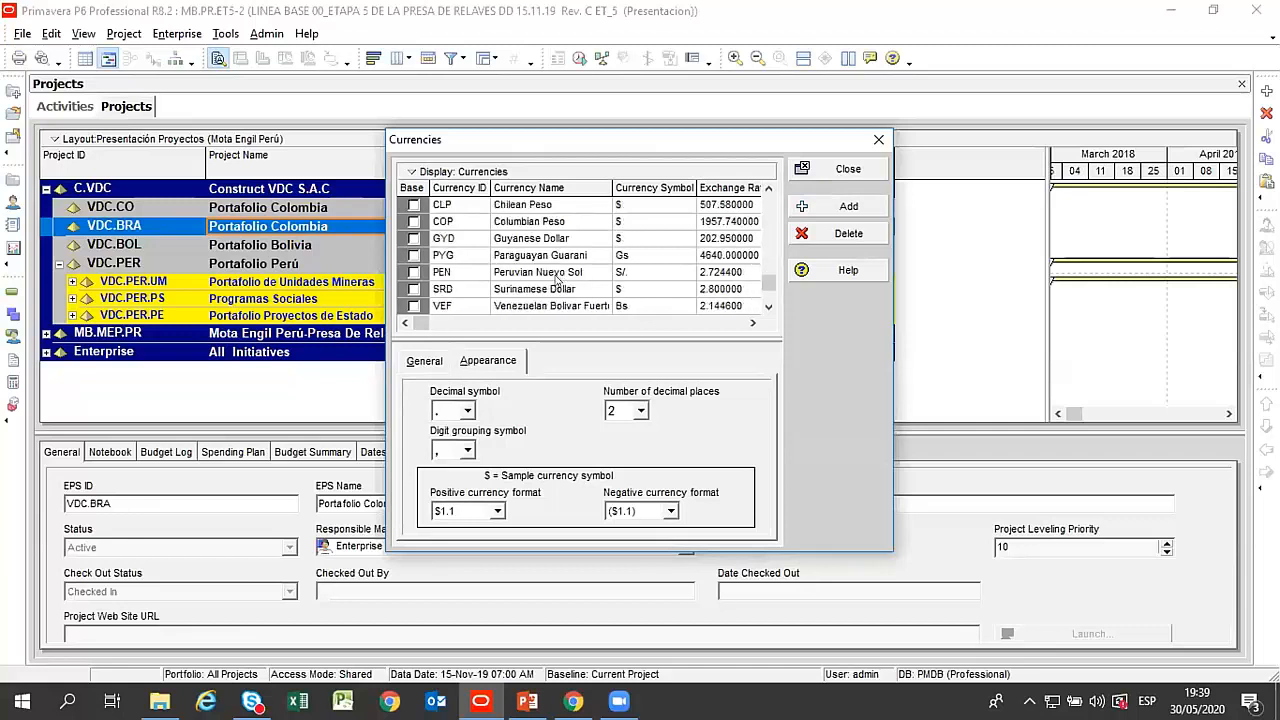
click(583, 272)
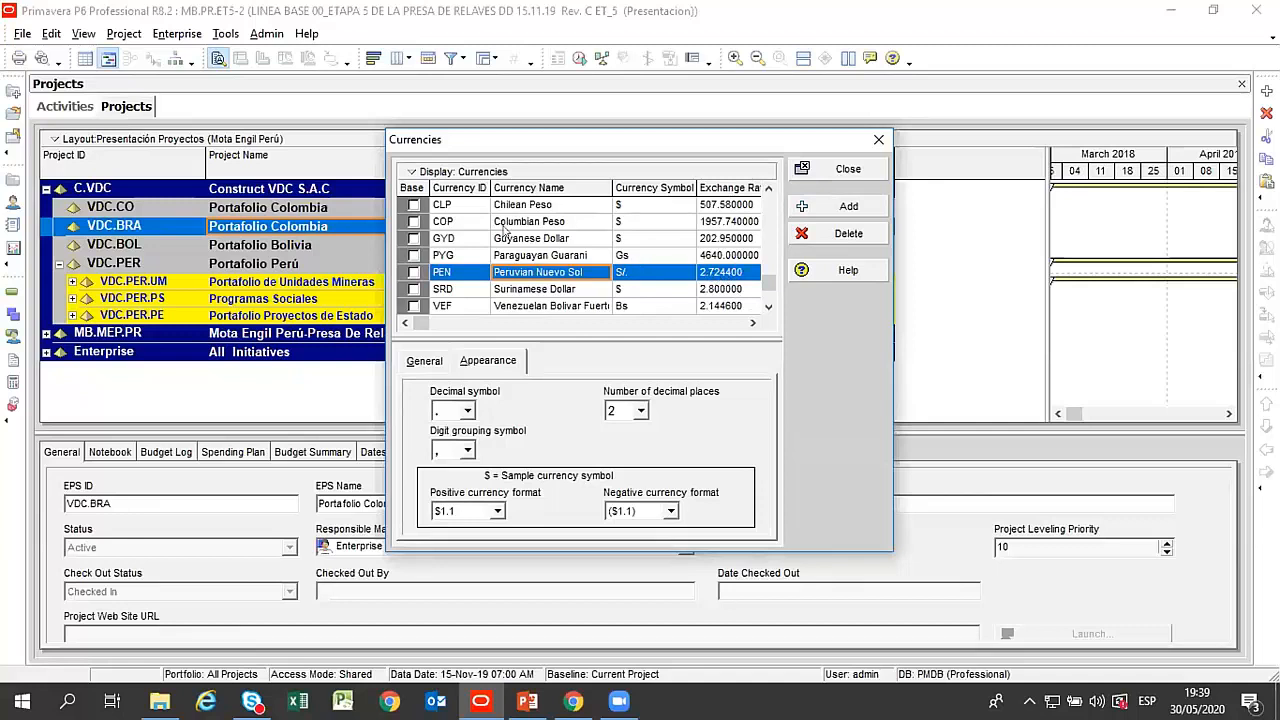
scroll(504, 228, up, 2)
drag(585, 144, 547, 70)
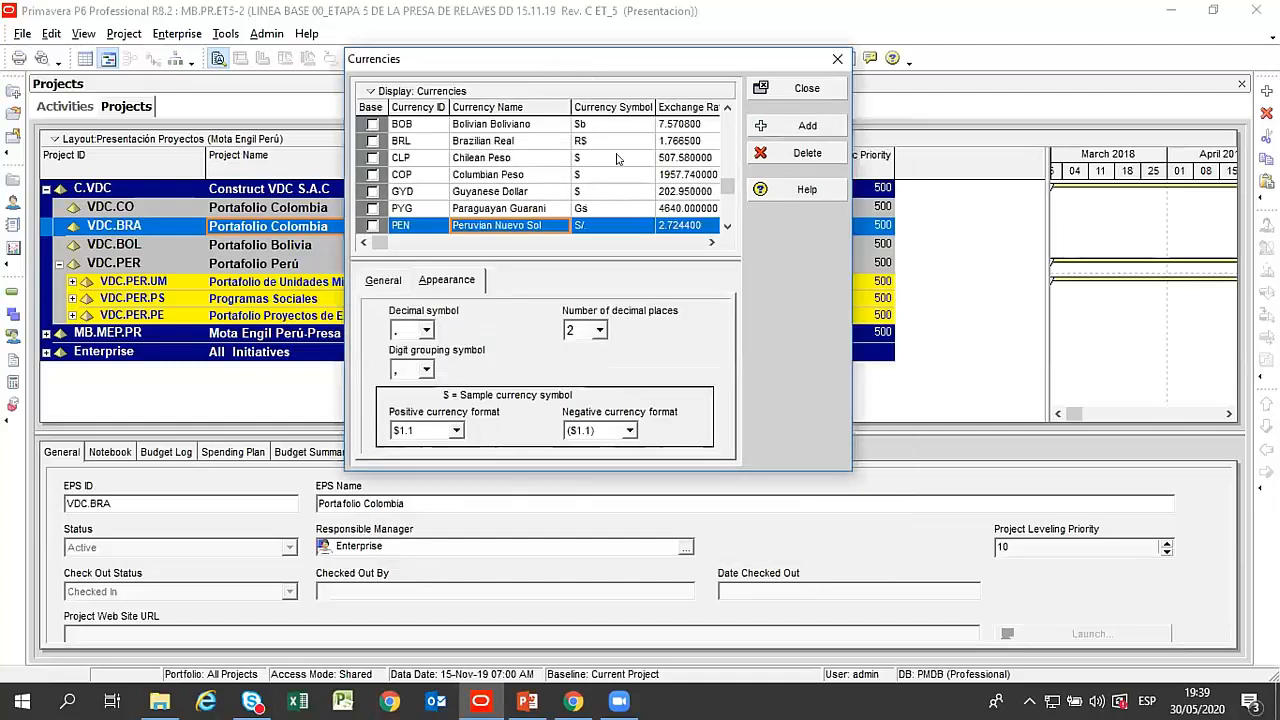
scroll(614, 160, down, 1)
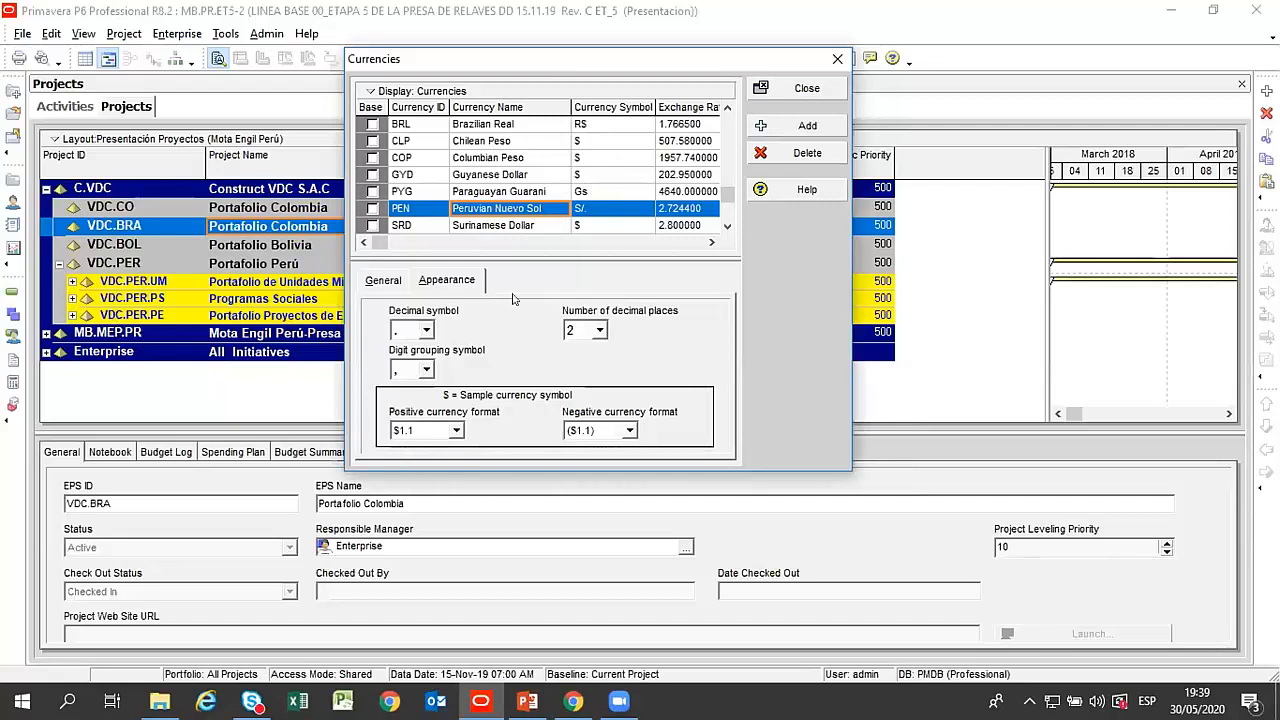
click(807, 88)
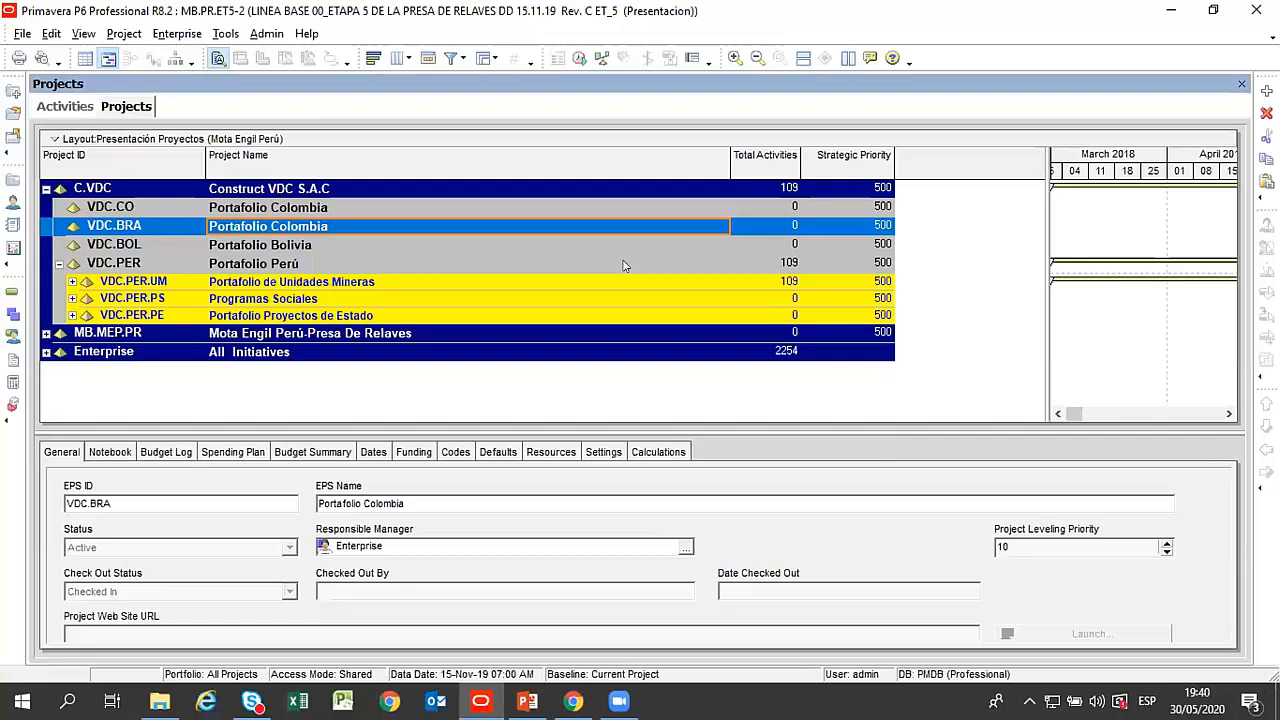
Compare the VDC.CO, VDC.BRA and VDC.BOL portfolios in the project table by selecting each in turn.
click(274, 208)
click(278, 229)
click(279, 246)
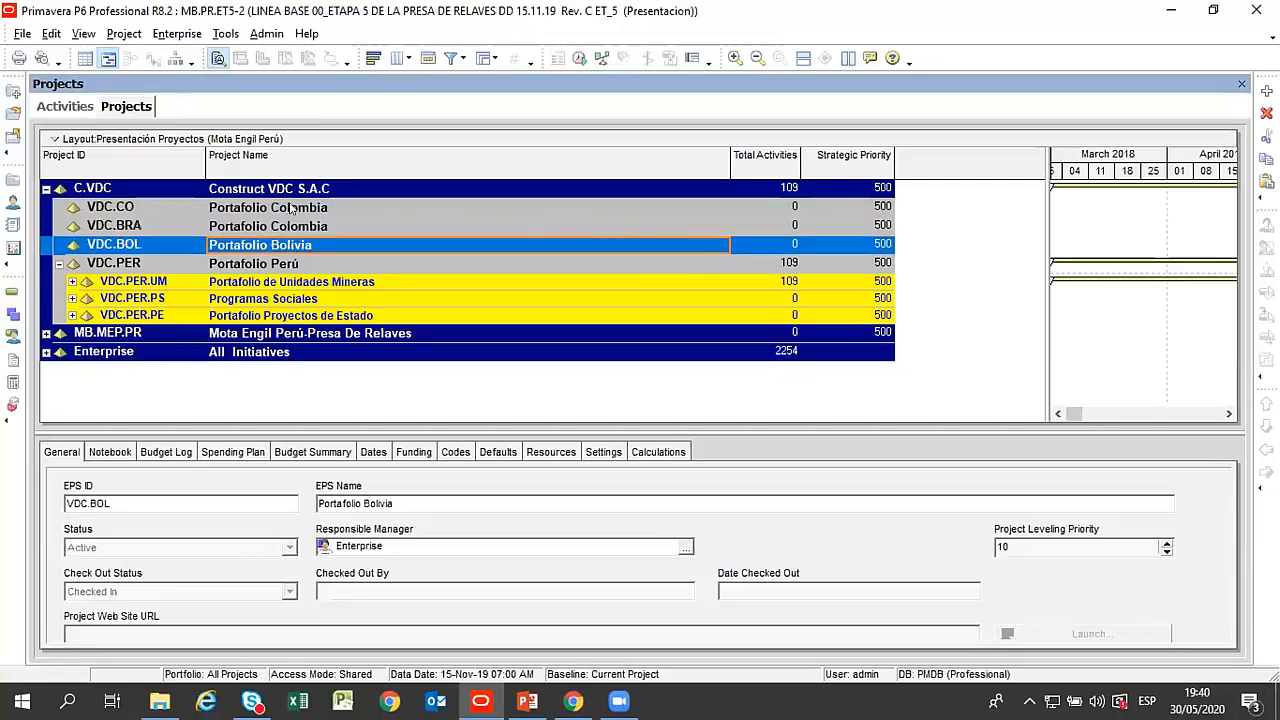
click(292, 207)
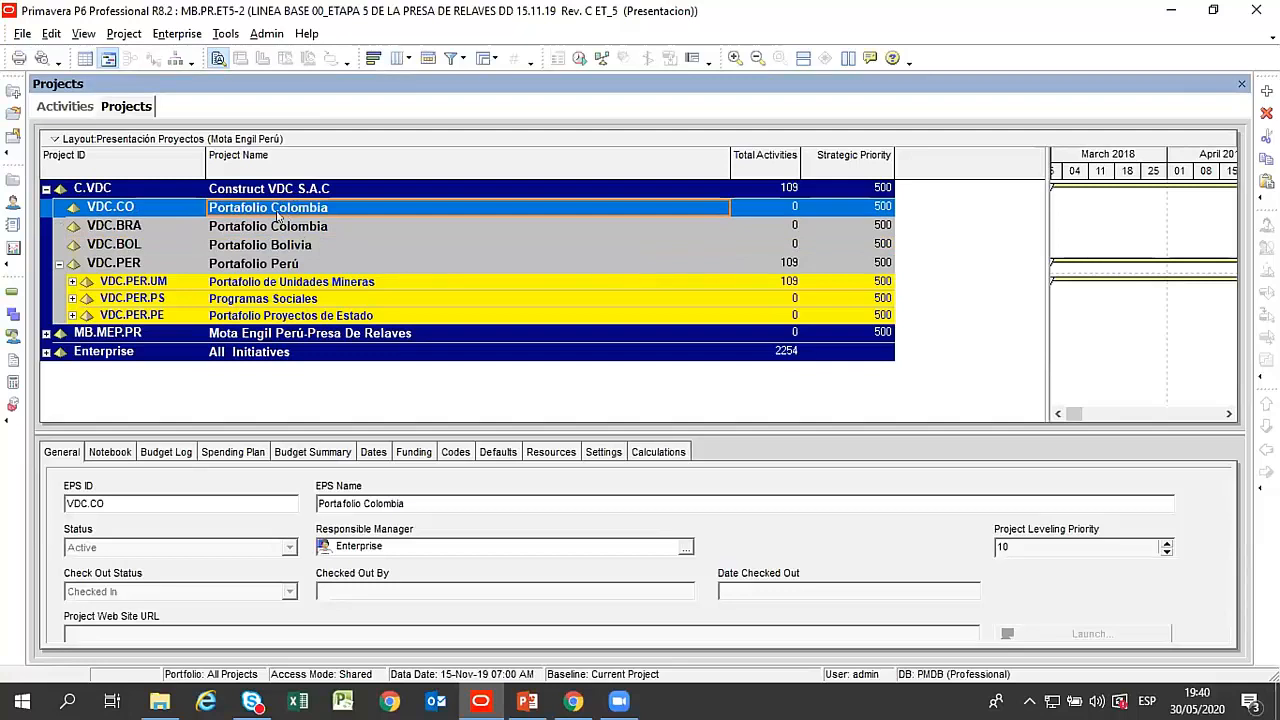
click(290, 226)
click(302, 207)
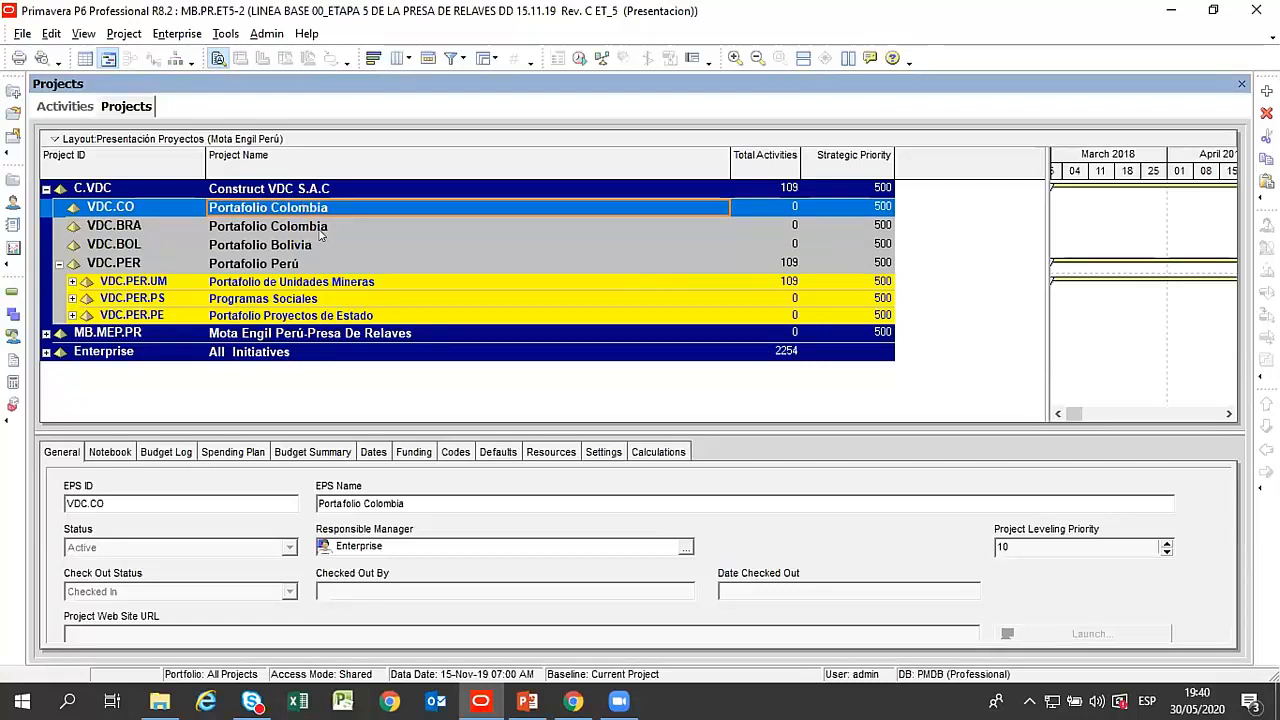
click(302, 229)
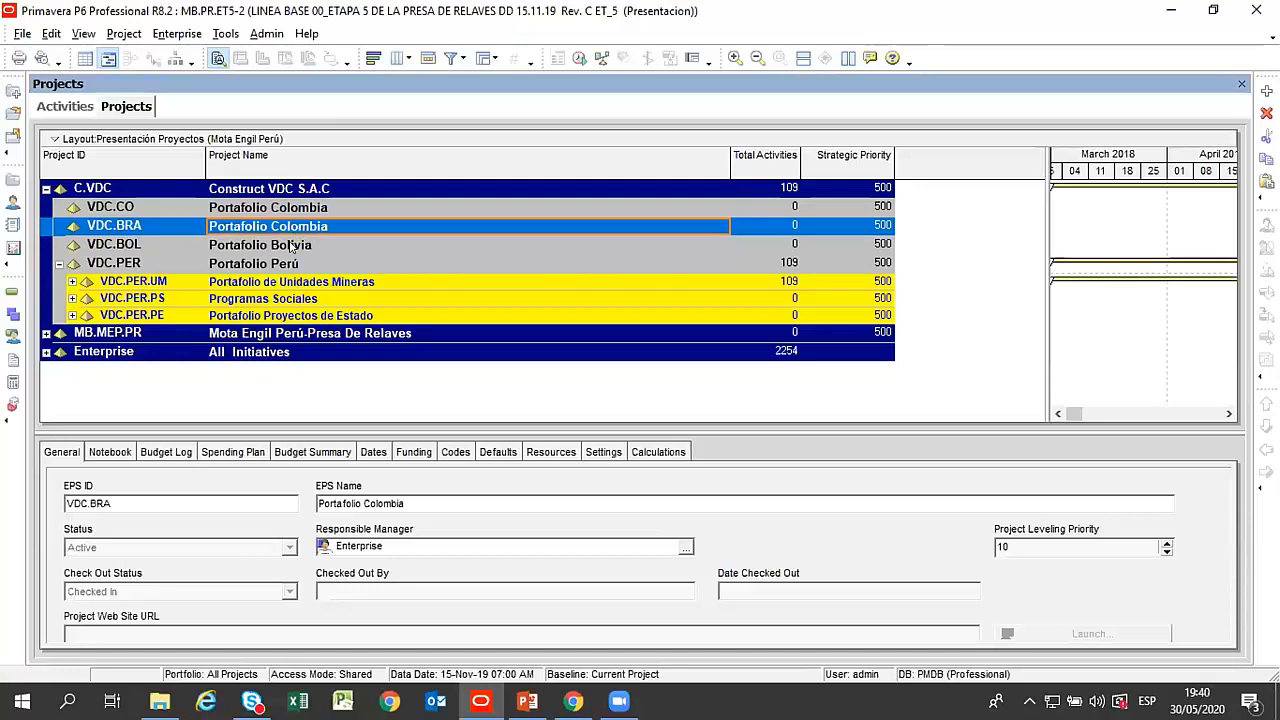
click(291, 246)
click(293, 209)
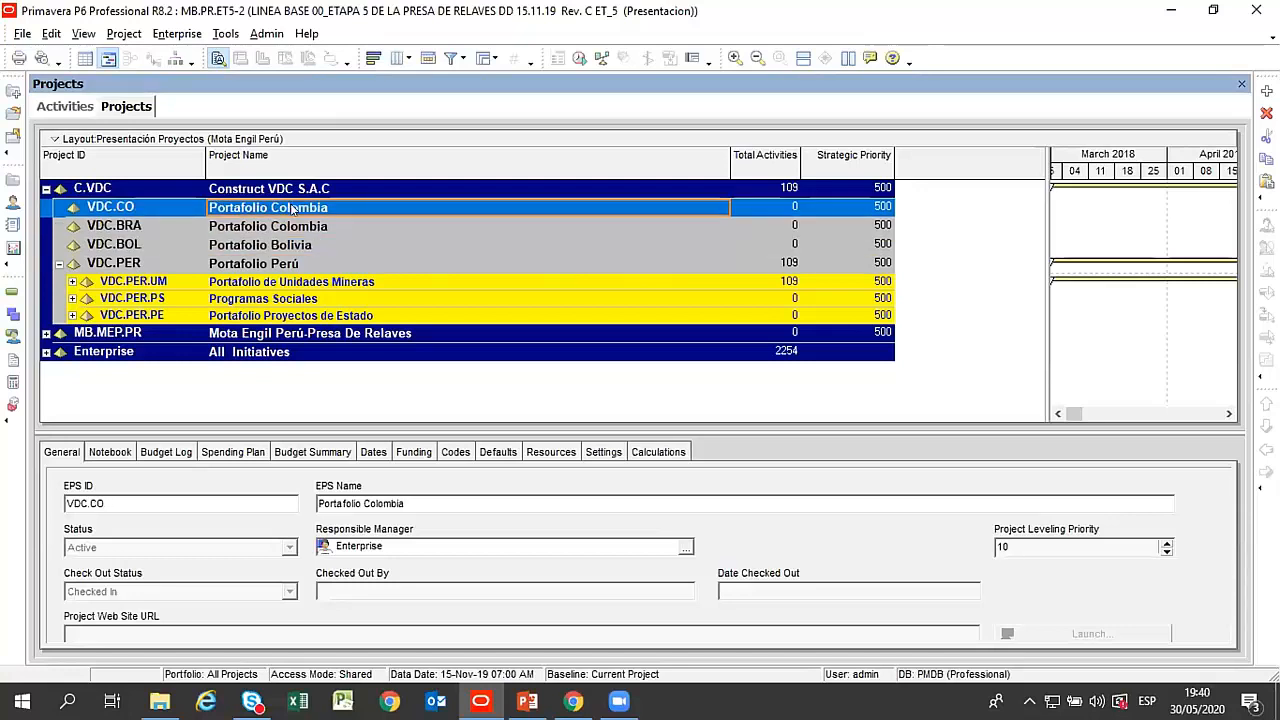
click(296, 229)
click(302, 208)
click(302, 227)
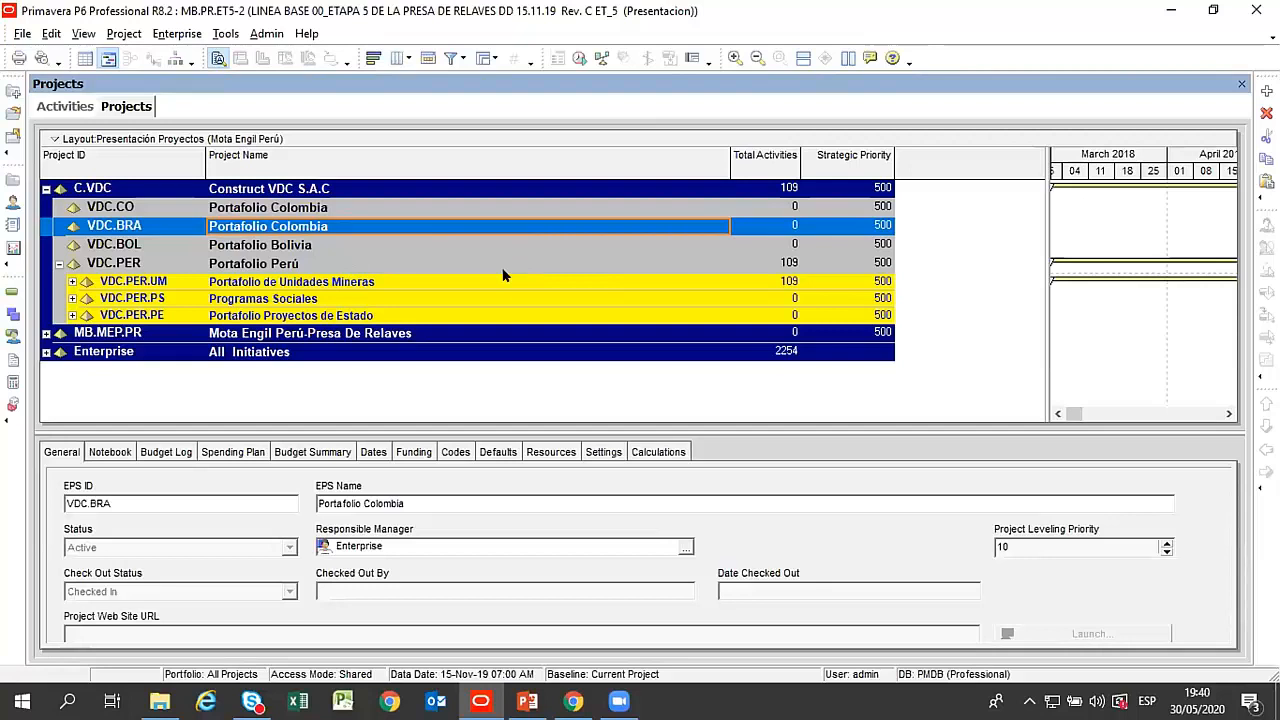
click(301, 246)
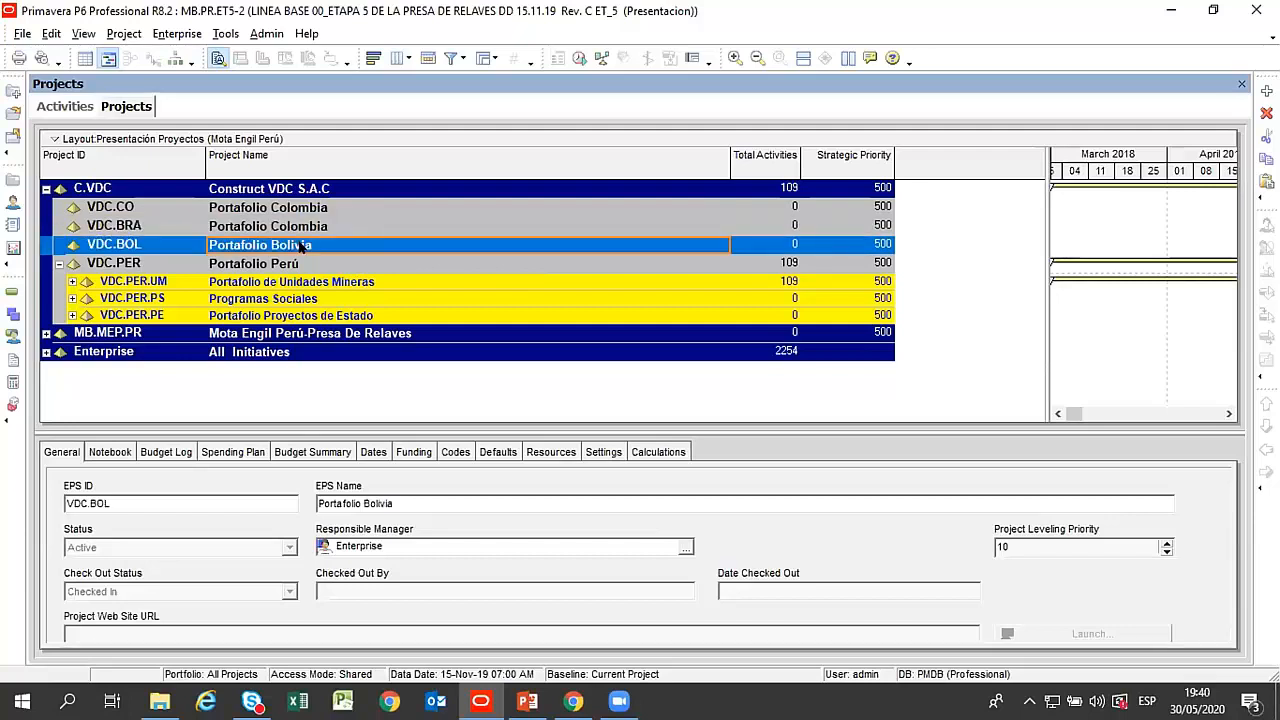
click(306, 228)
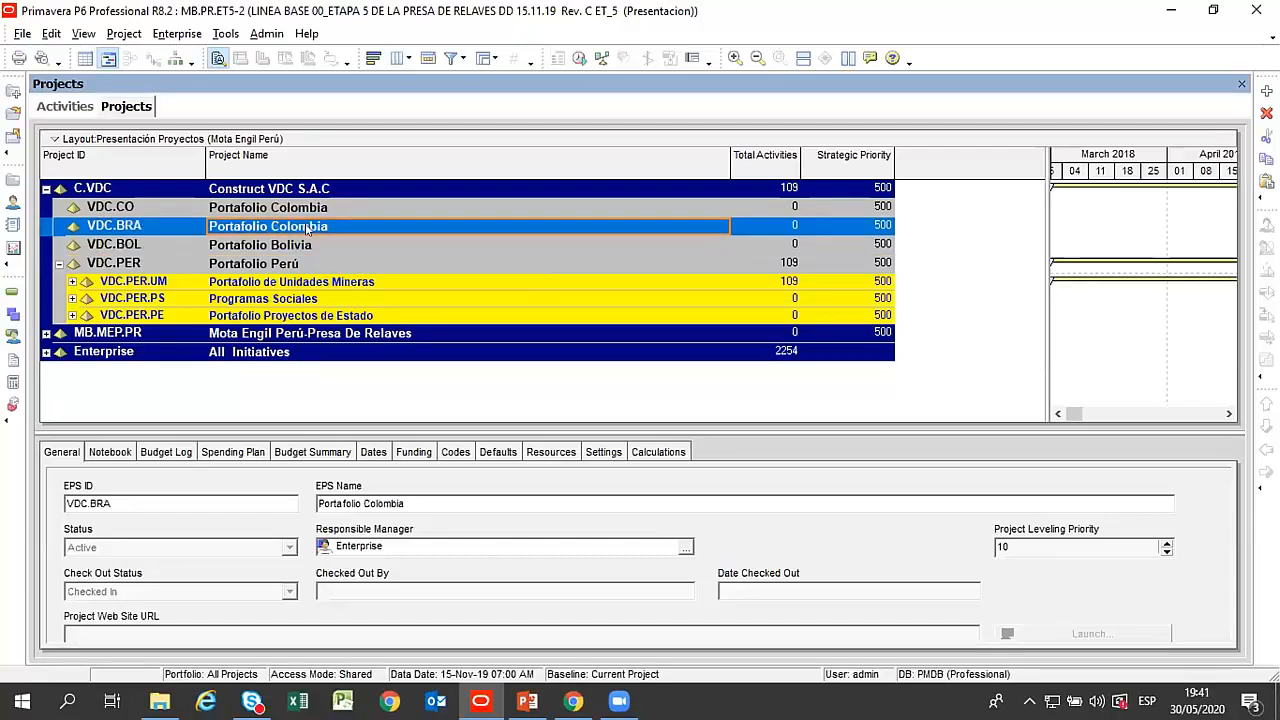
Open the Enterprise Project Structure and select its Construct VDC S.A.C root node.
click(180, 33)
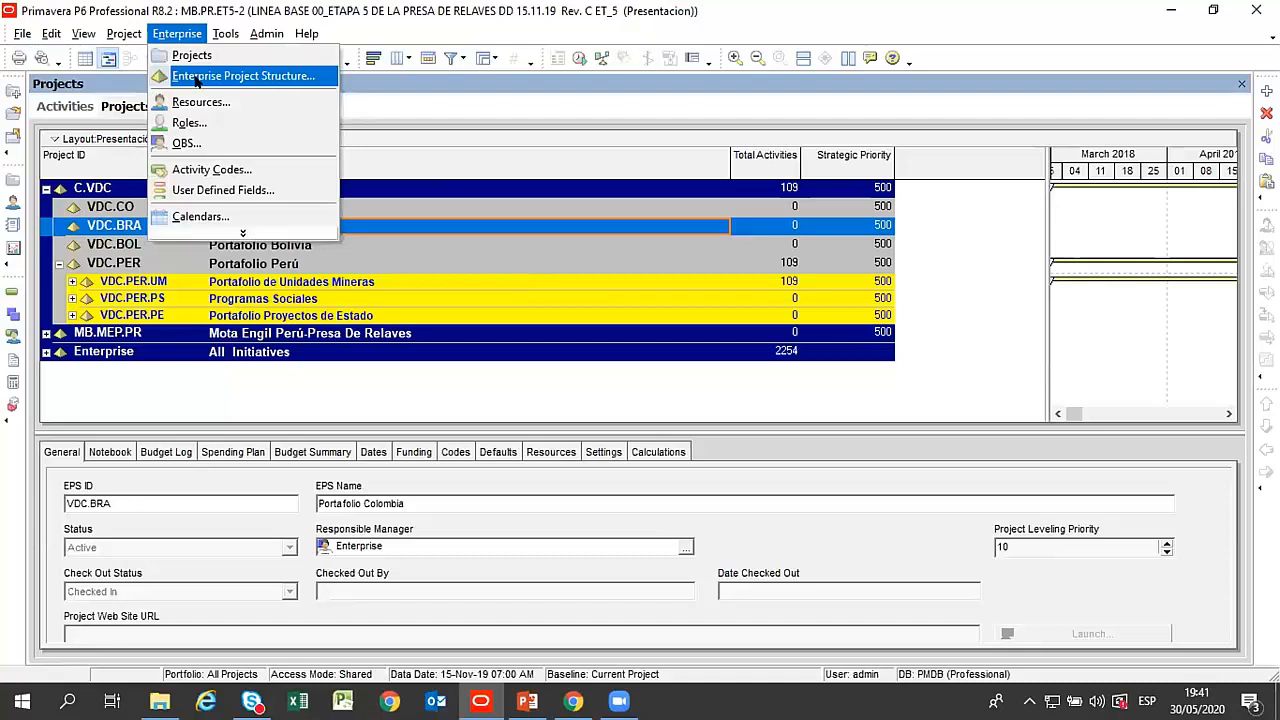
click(244, 78)
drag(511, 128, 489, 47)
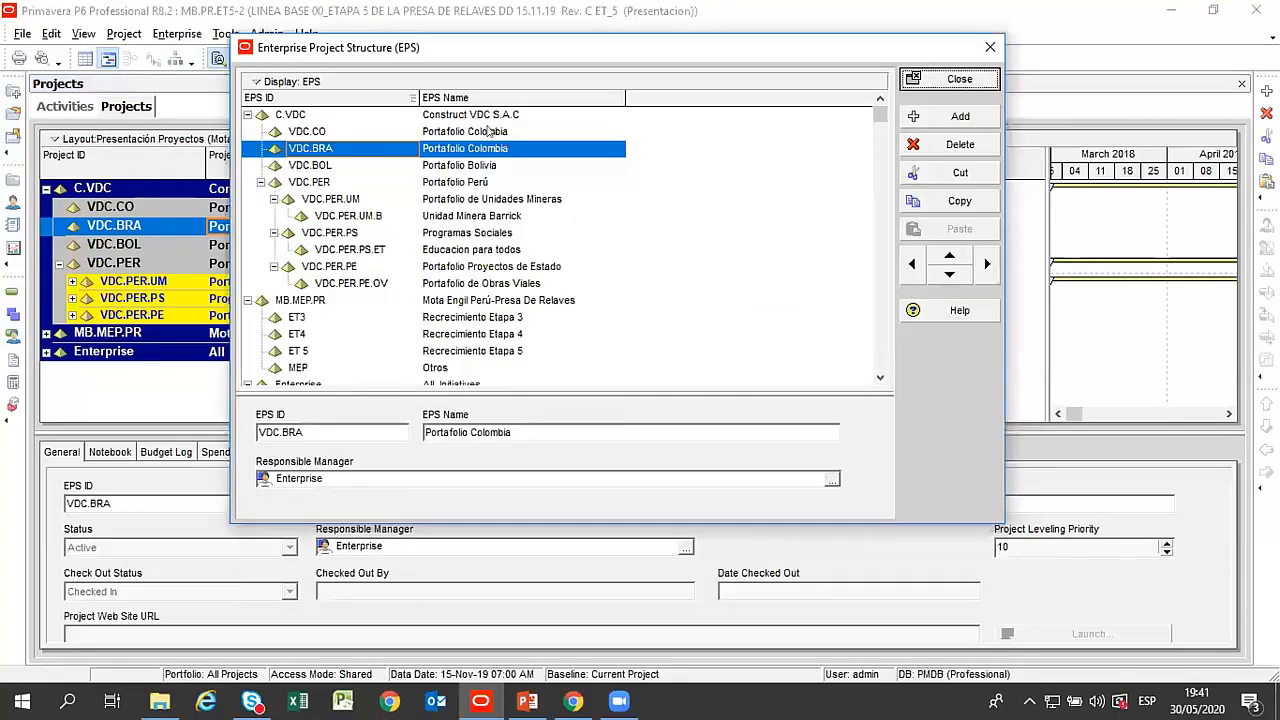
click(487, 130)
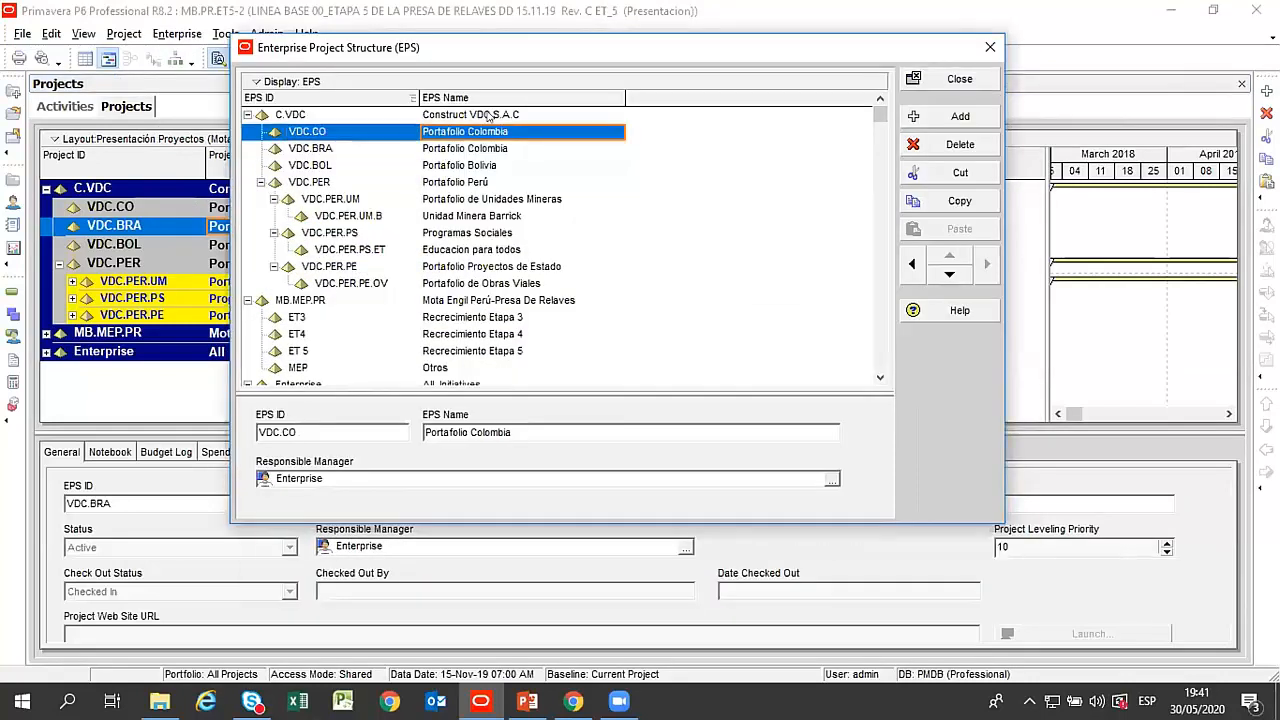
click(487, 116)
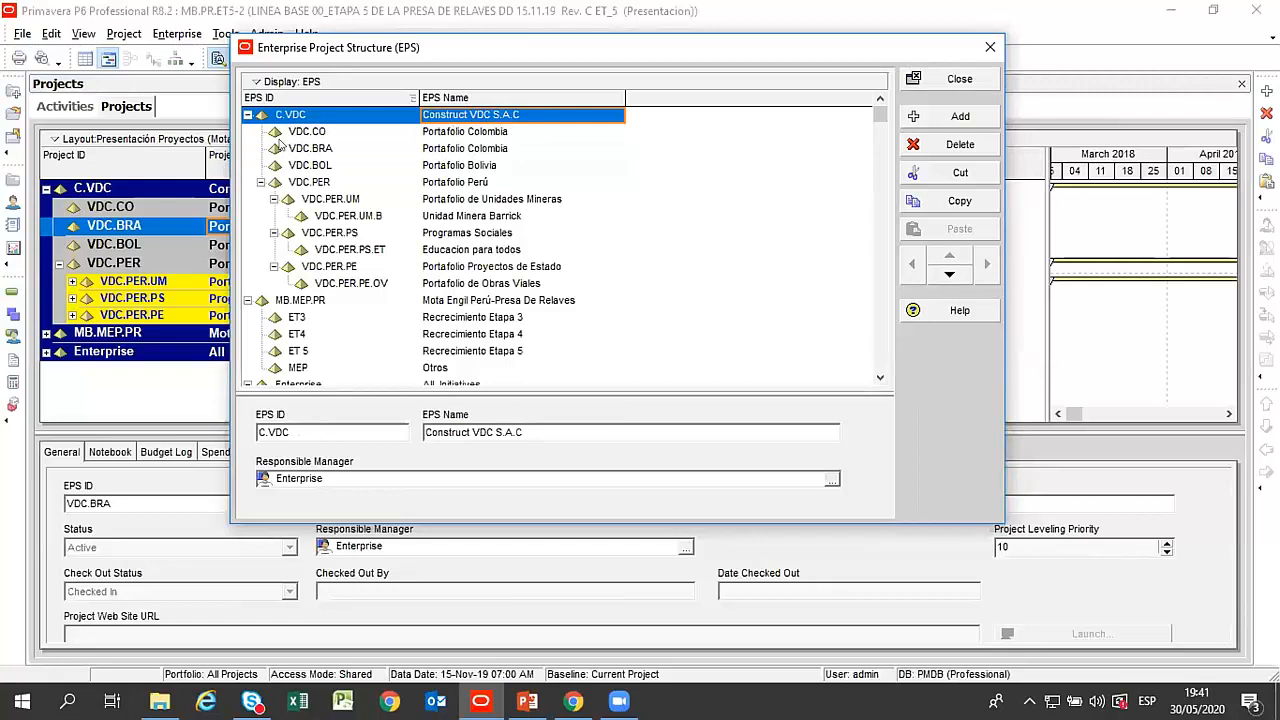
Collapse the MB.MEP.PR and Enterprise nodes in the project structure and select the C.VDC root node.
click(247, 300)
click(247, 317)
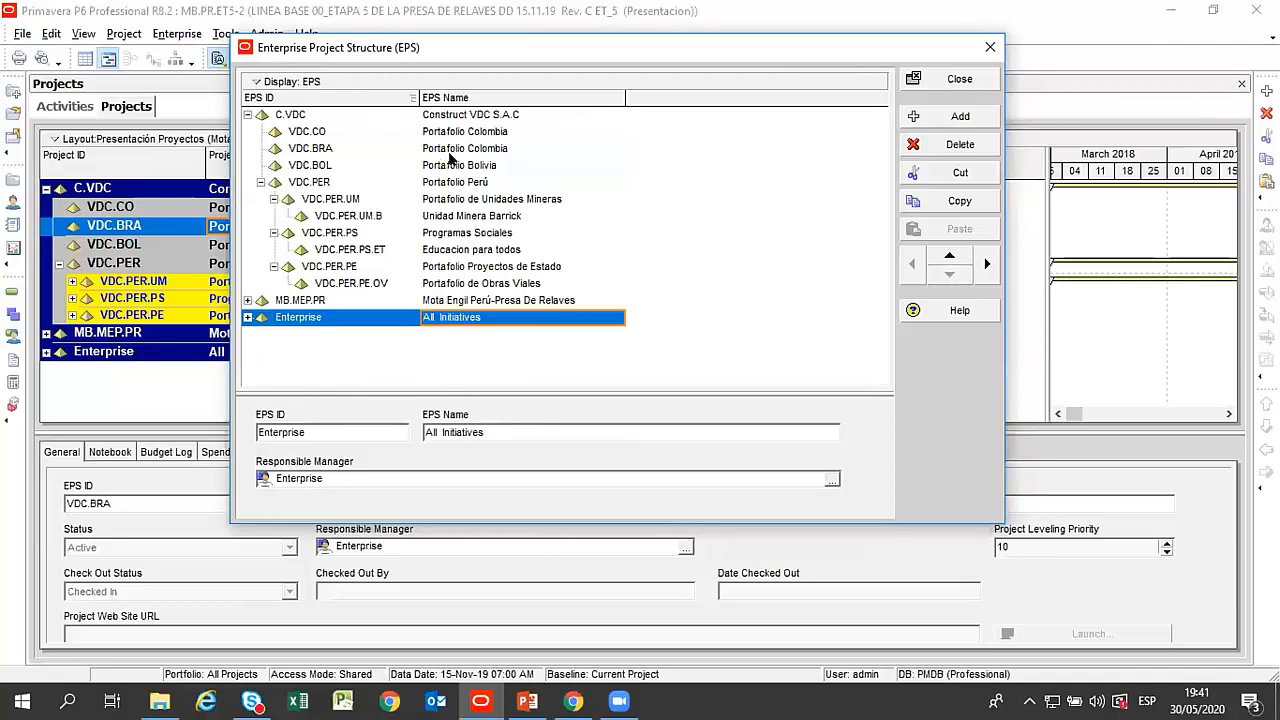
click(281, 116)
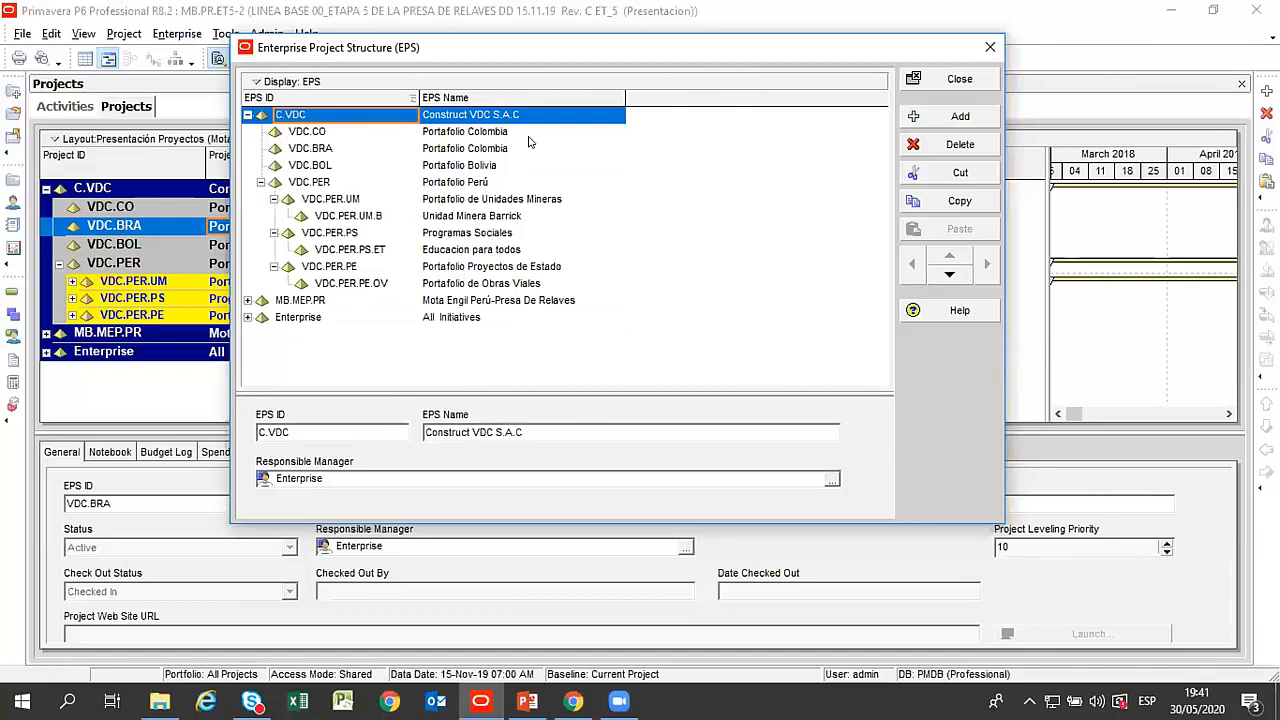
Examine the country portfolios VDC.CO, VDC.BRA, VDC.BOL and VDC.PER under Construct VDC S.A.C by selecting each one.
click(469, 135)
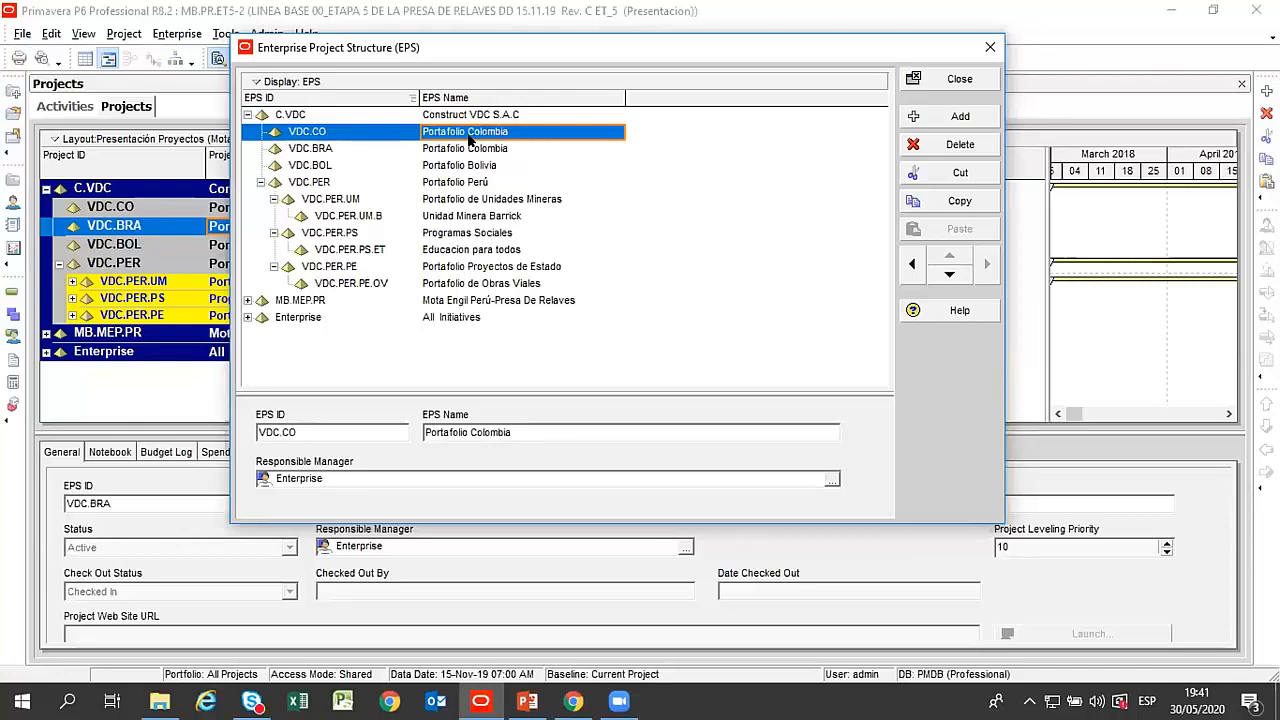
click(482, 116)
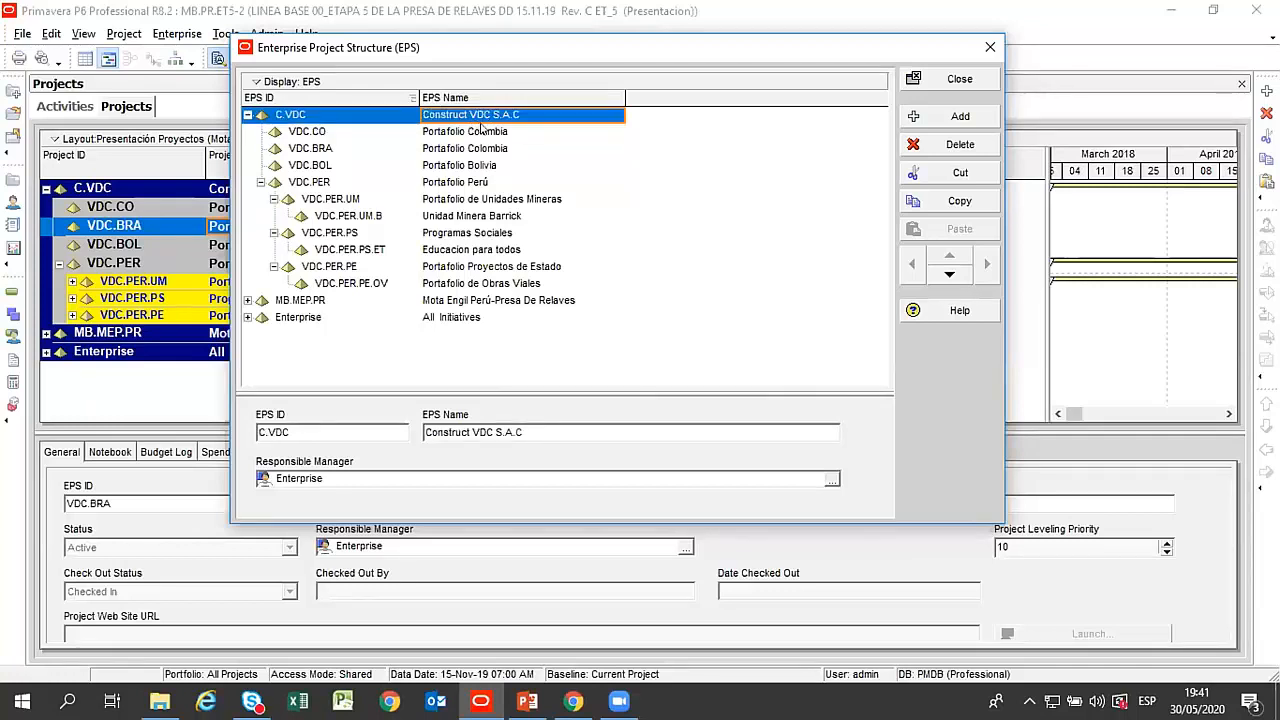
click(480, 131)
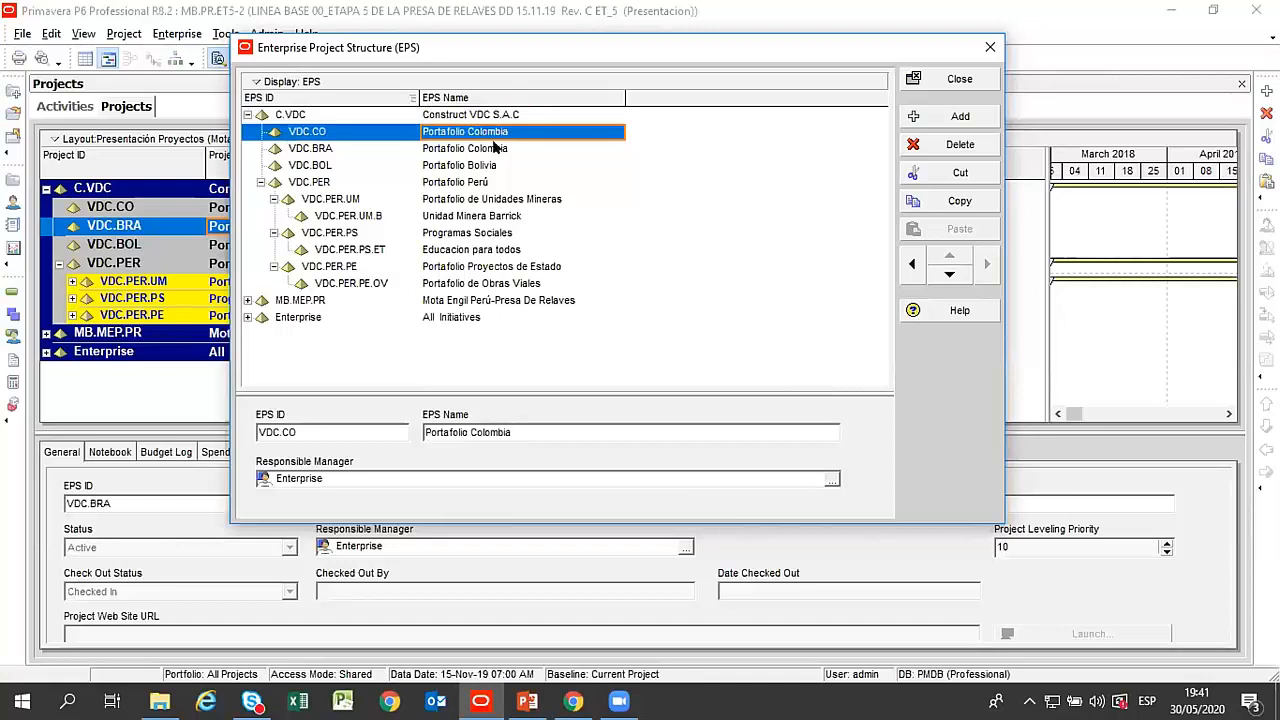
click(493, 148)
click(495, 131)
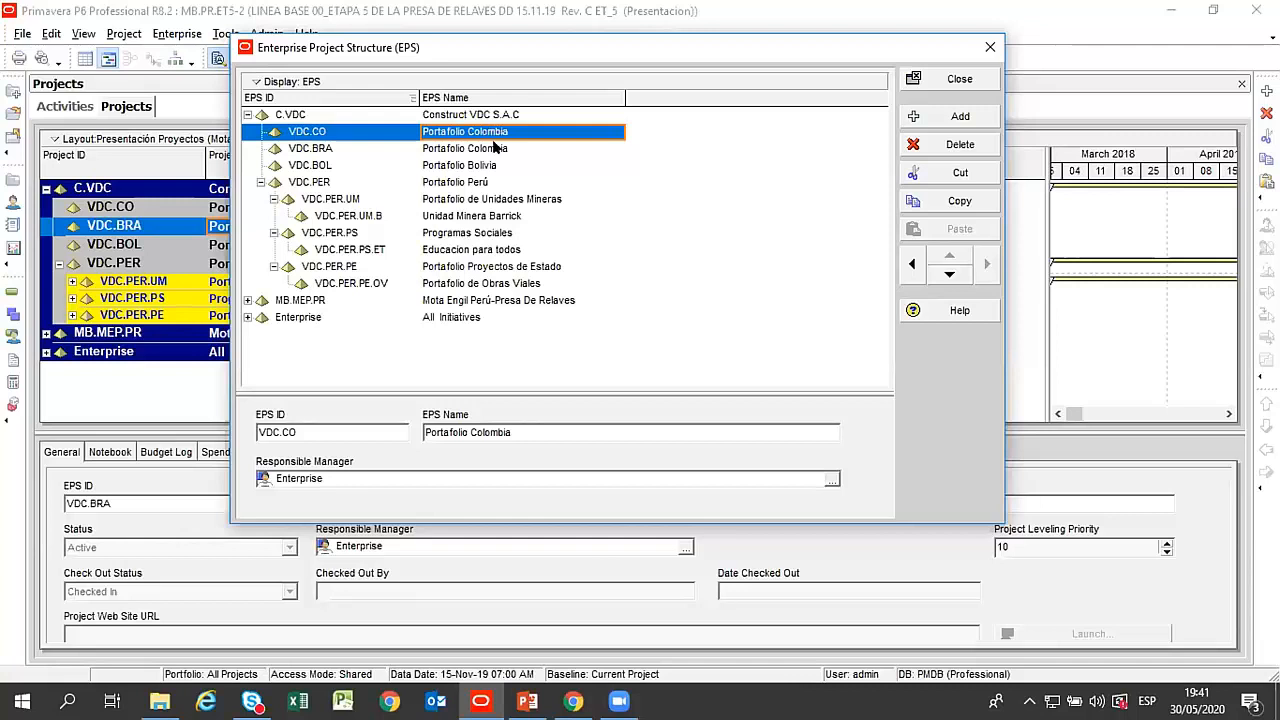
click(485, 153)
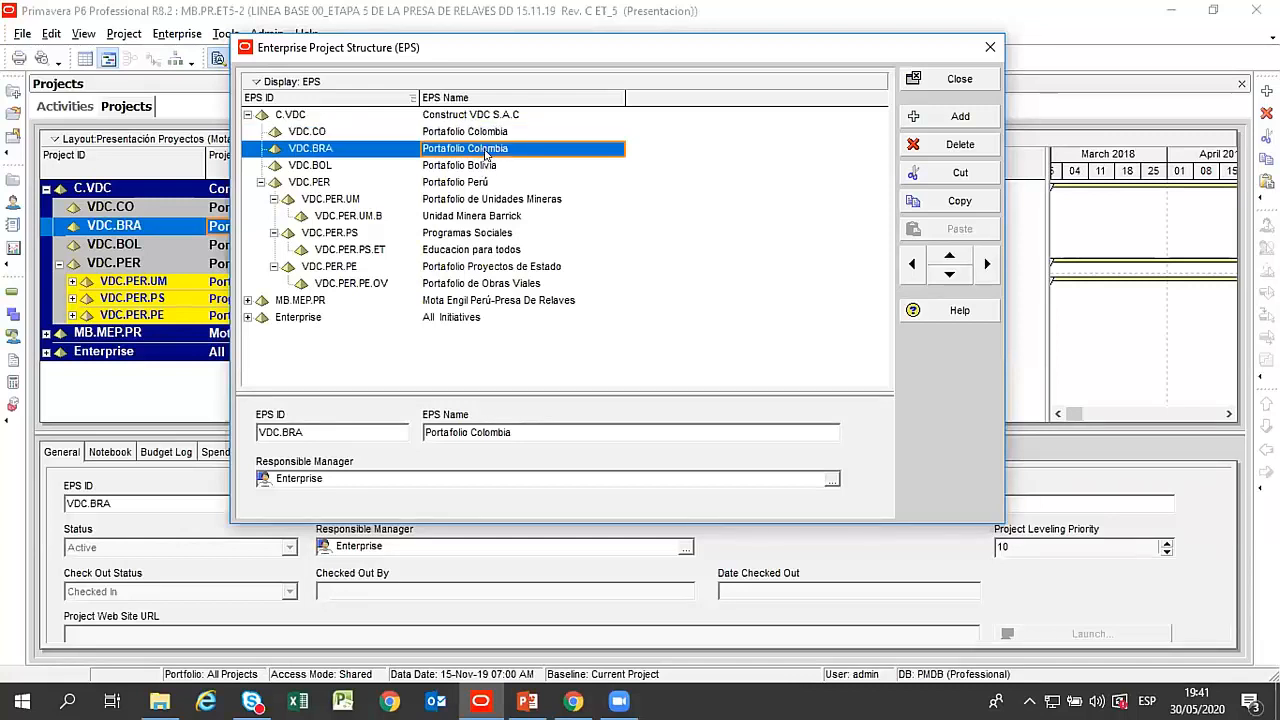
click(476, 168)
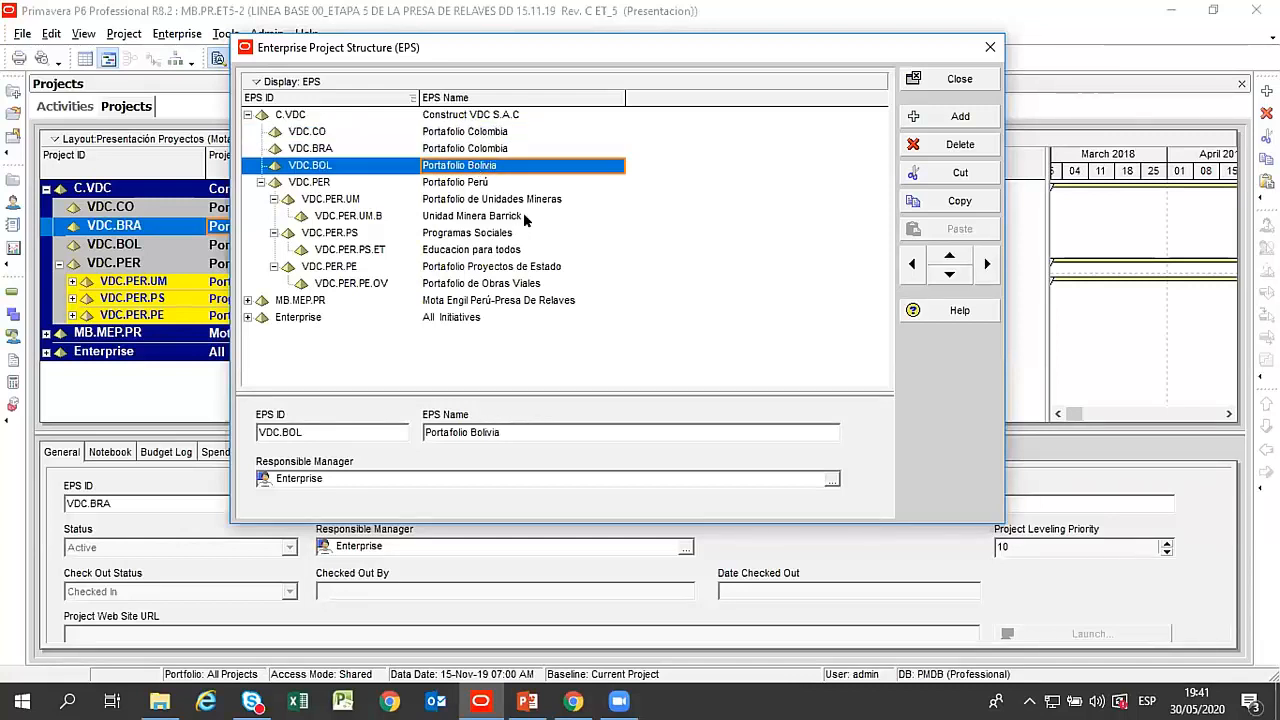
click(445, 185)
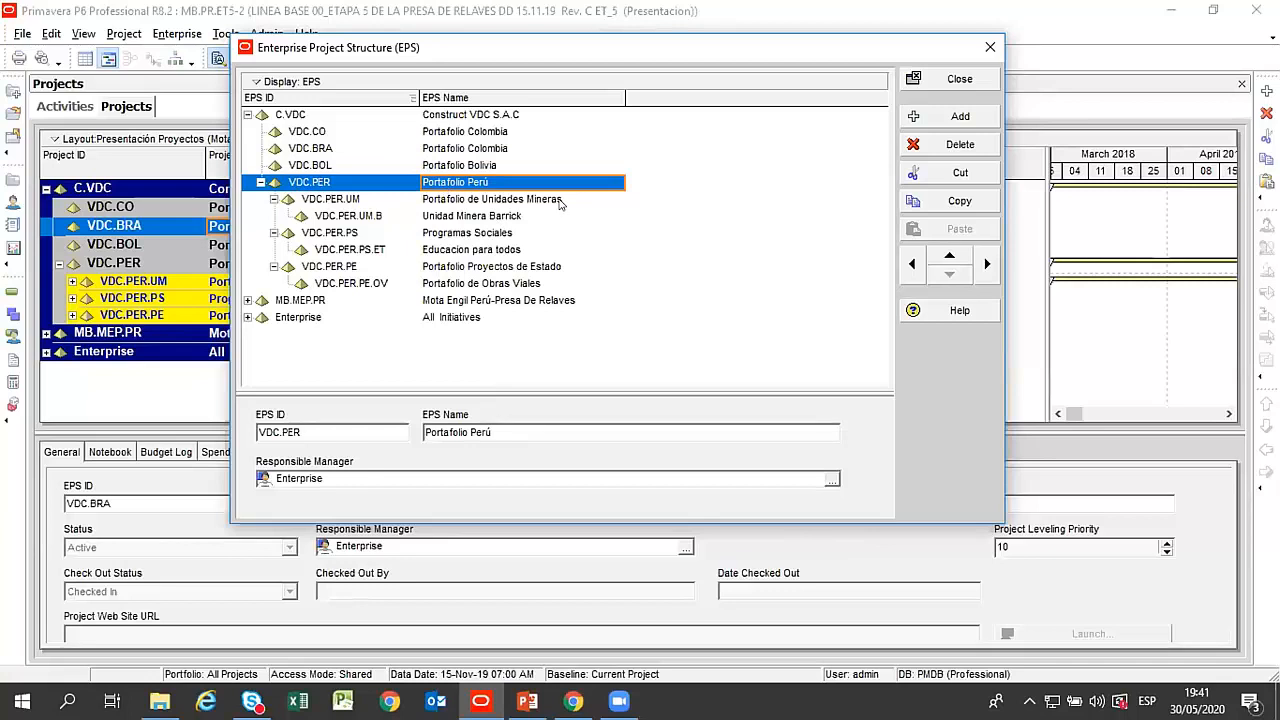
Collapse the VDC.PER.UM, VDC.PER.PS and VDC.PER.PE nodes under Portafolio Perú.
click(489, 200)
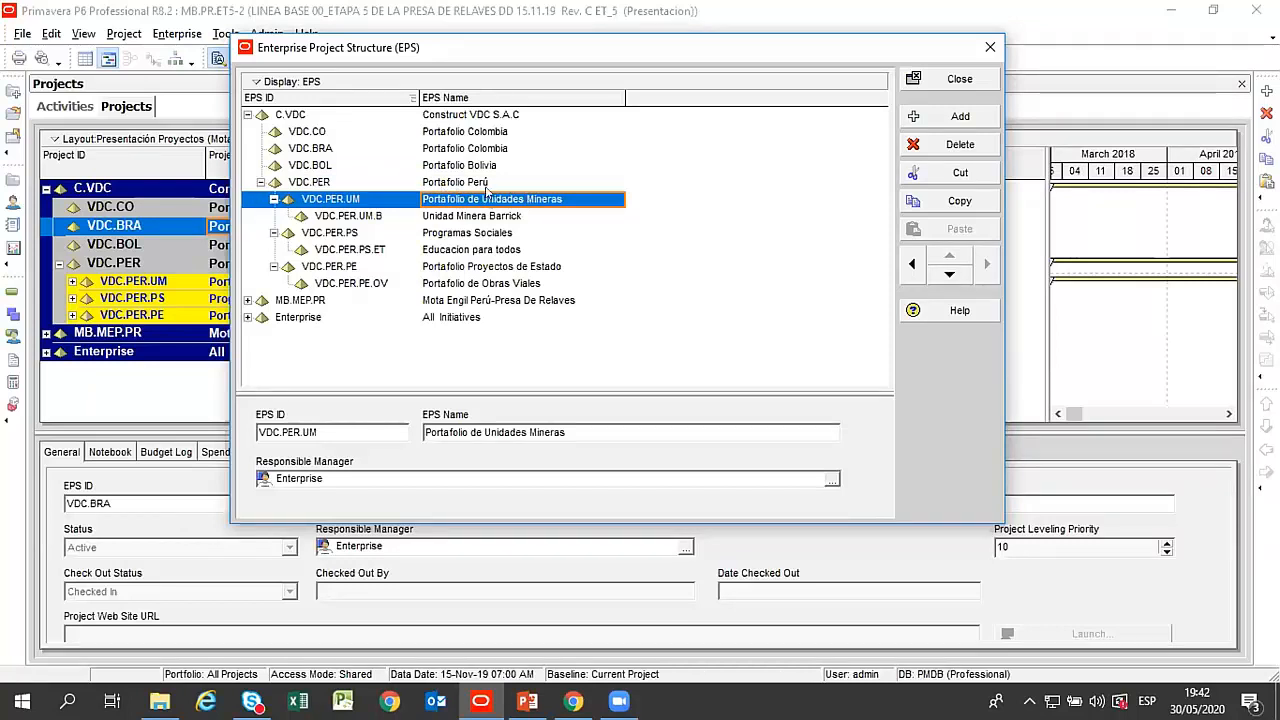
click(274, 199)
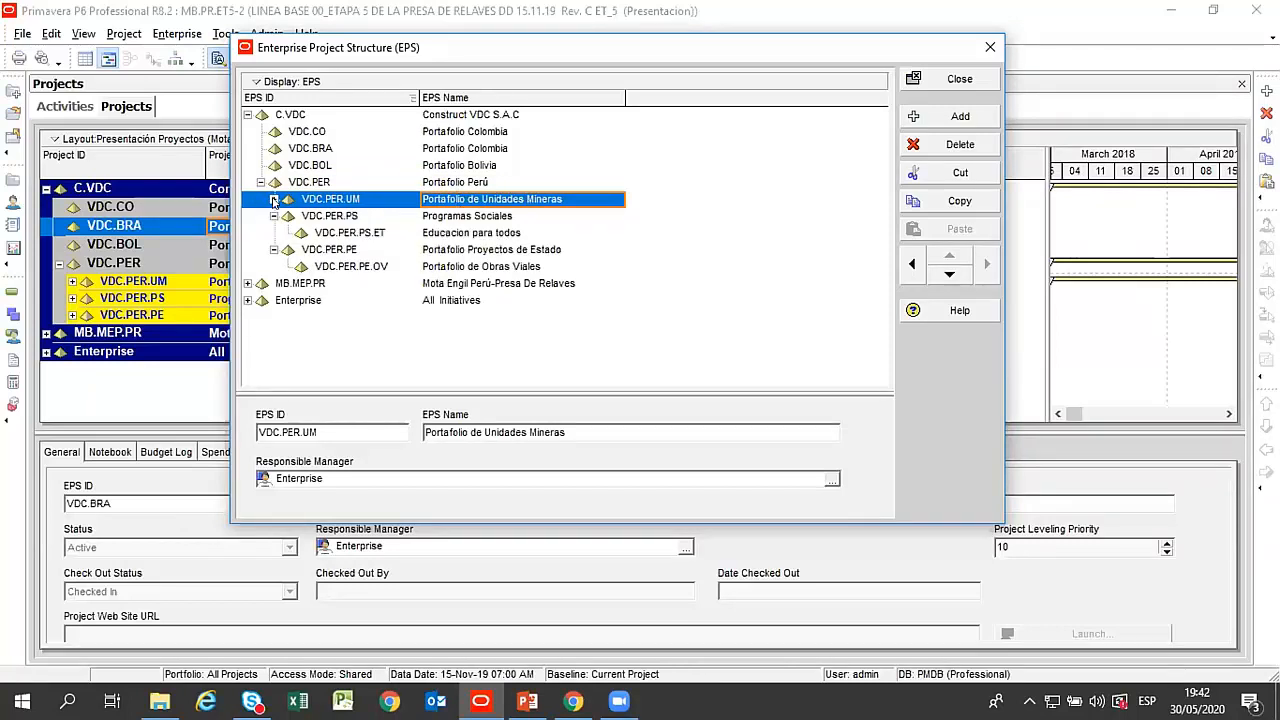
click(274, 216)
click(274, 232)
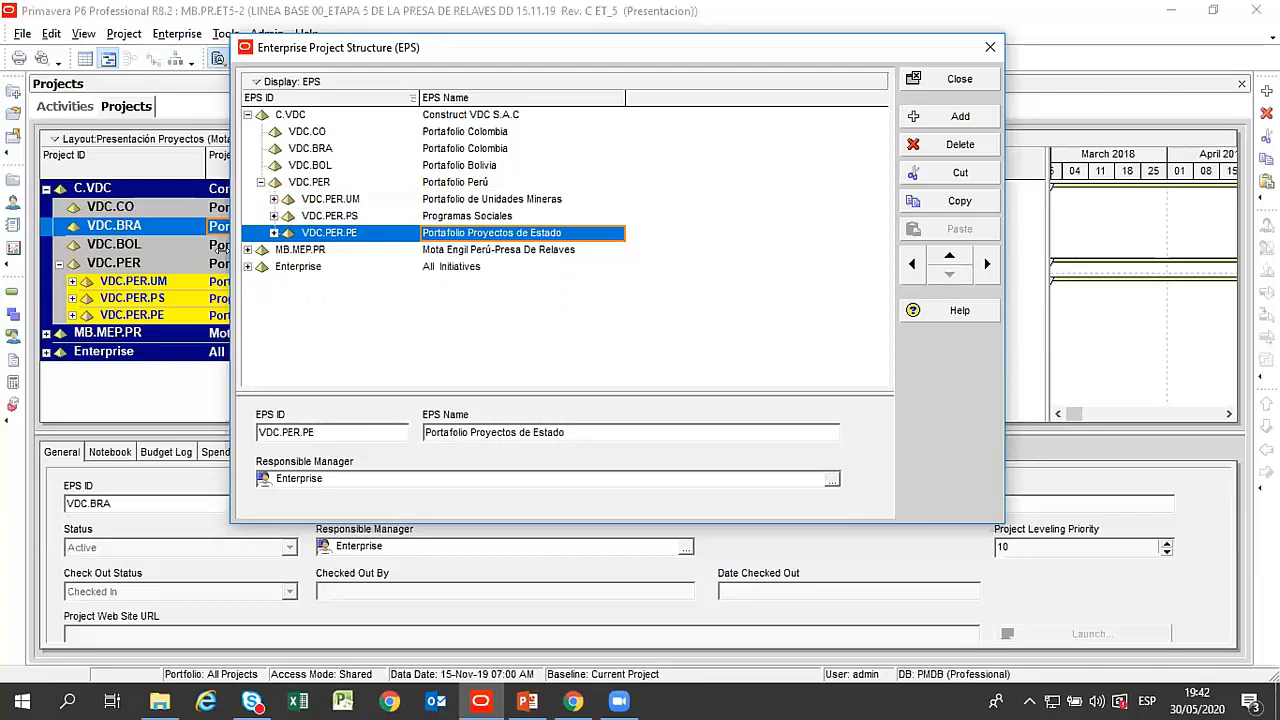
Compare Portafolio de Unidades Mineras, Programas Sociales and Portafolio Proyectos de Estado within Portafolio Perú, ending on the Peru portfolio itself.
click(470, 200)
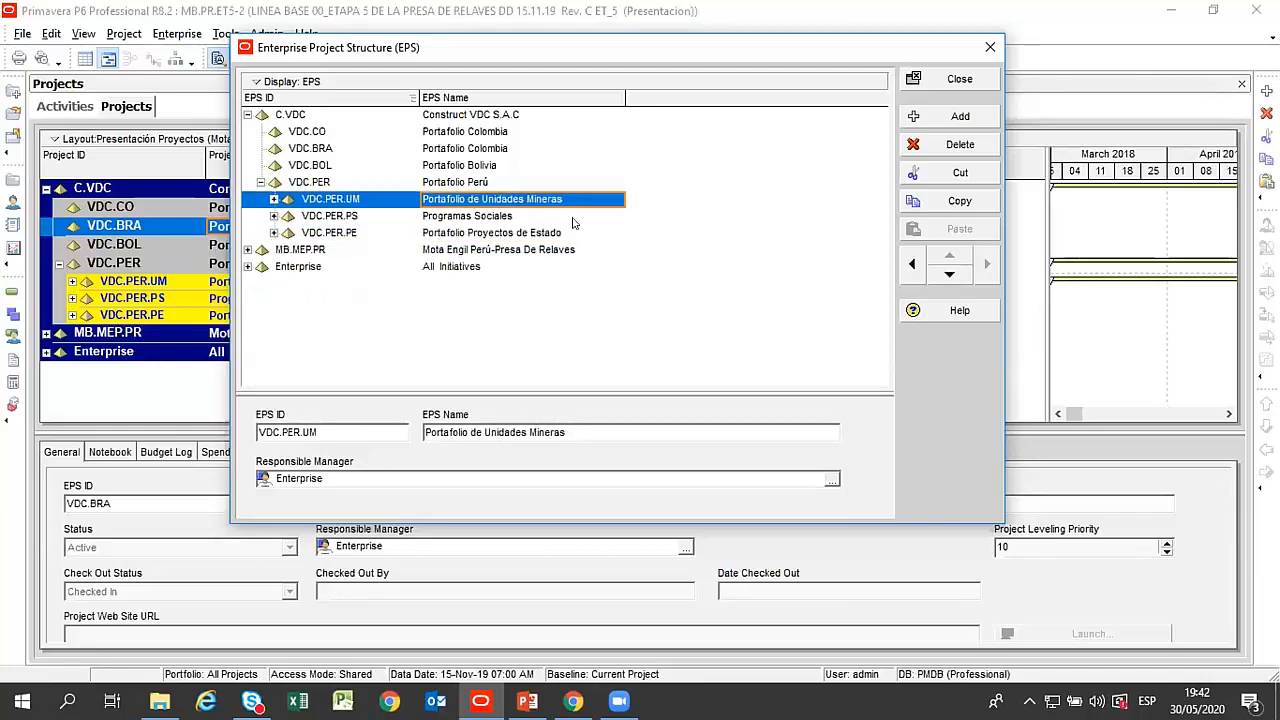
click(474, 217)
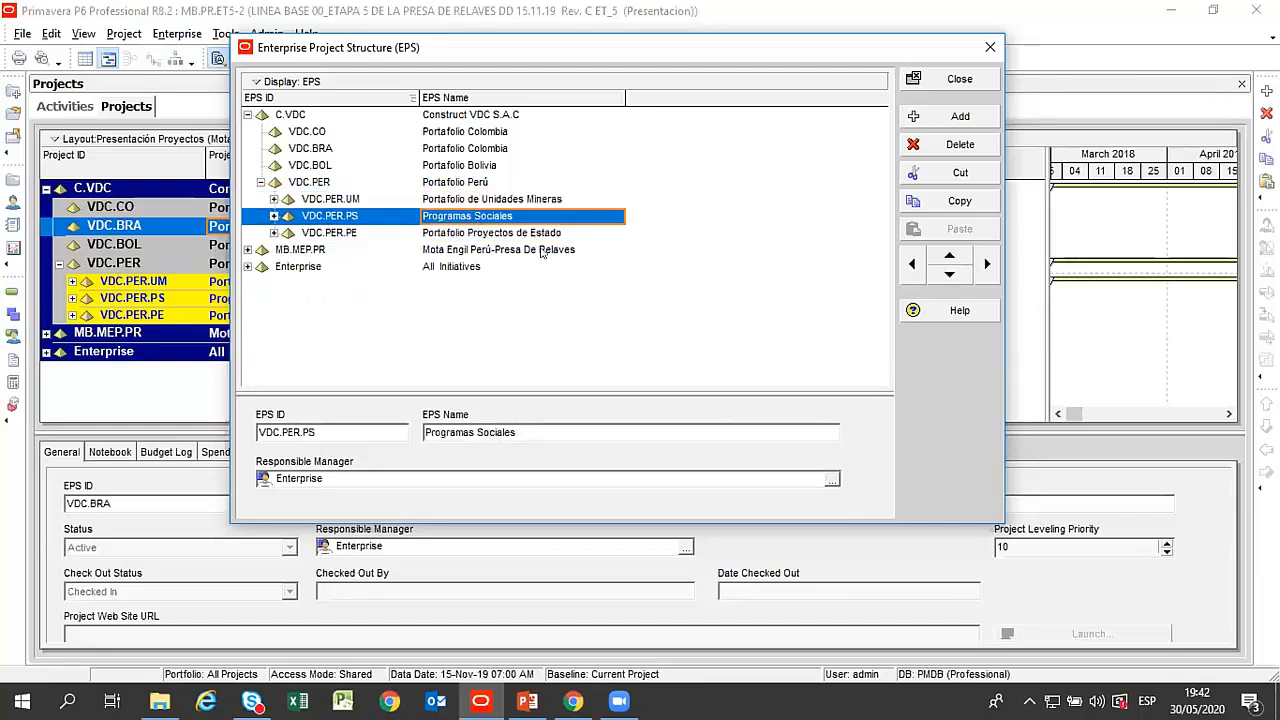
click(475, 236)
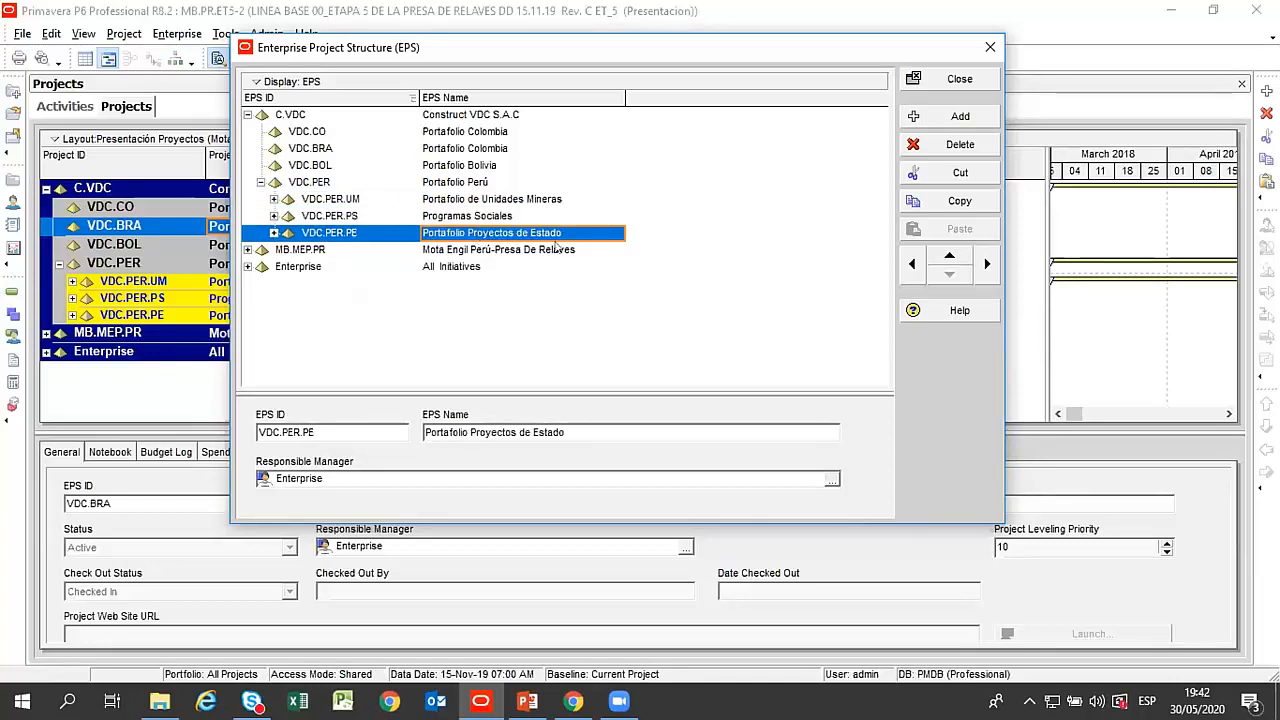
click(470, 200)
click(470, 216)
click(472, 233)
click(472, 201)
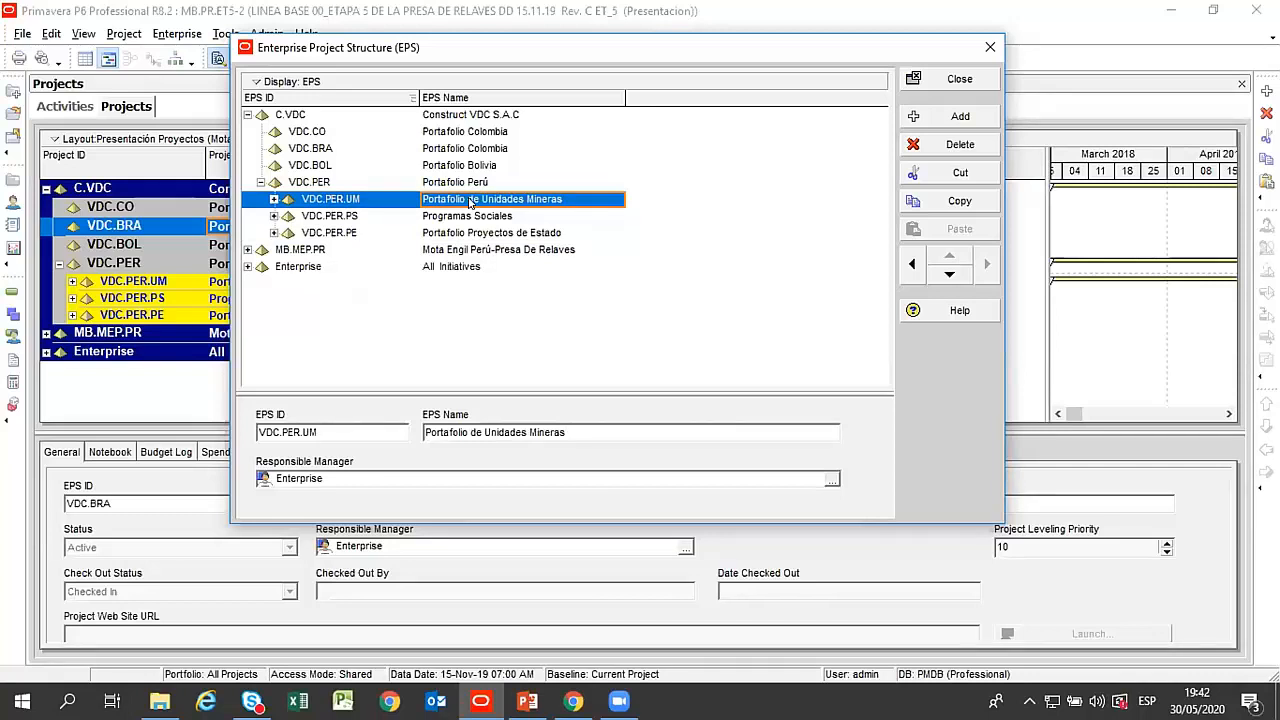
click(472, 216)
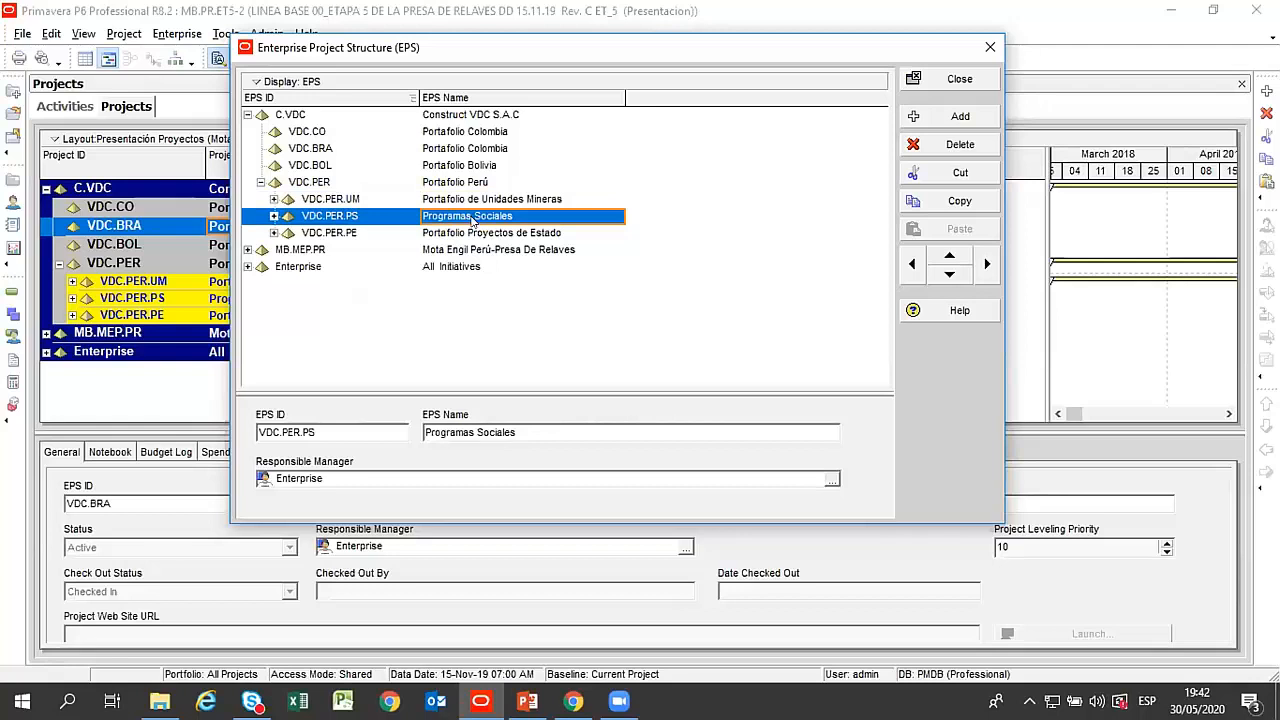
click(475, 232)
click(476, 218)
click(480, 201)
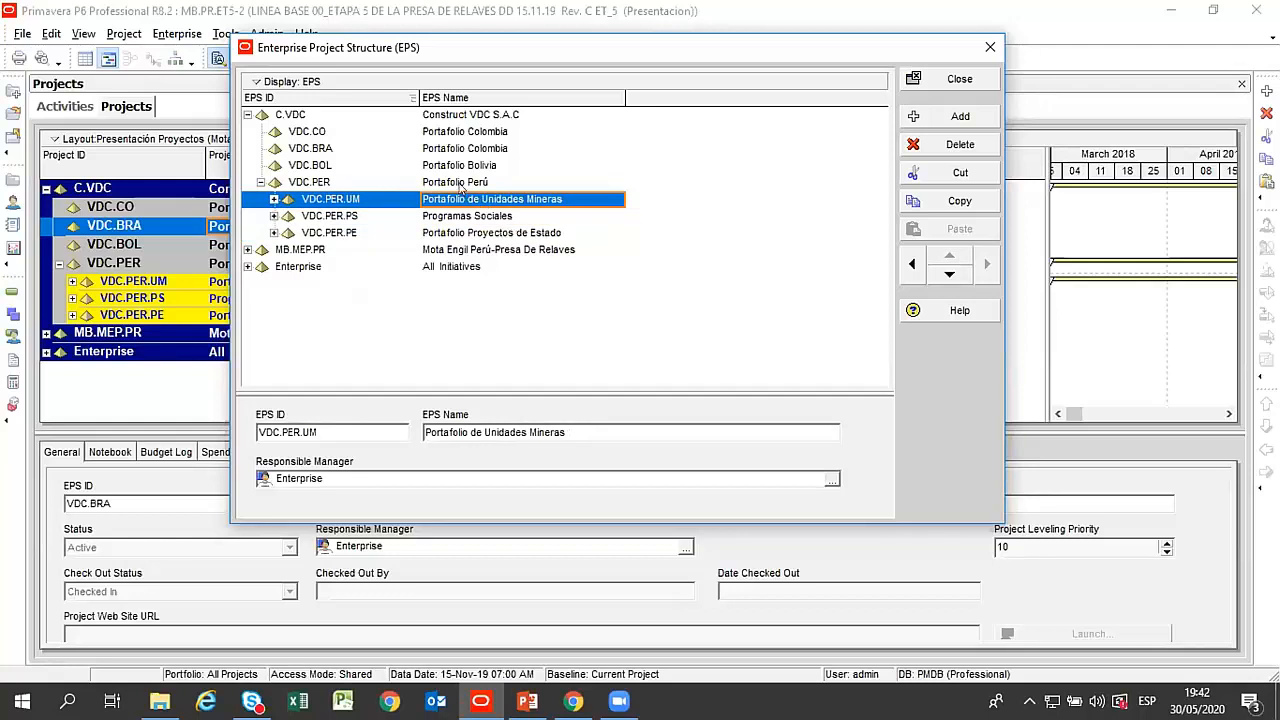
click(460, 185)
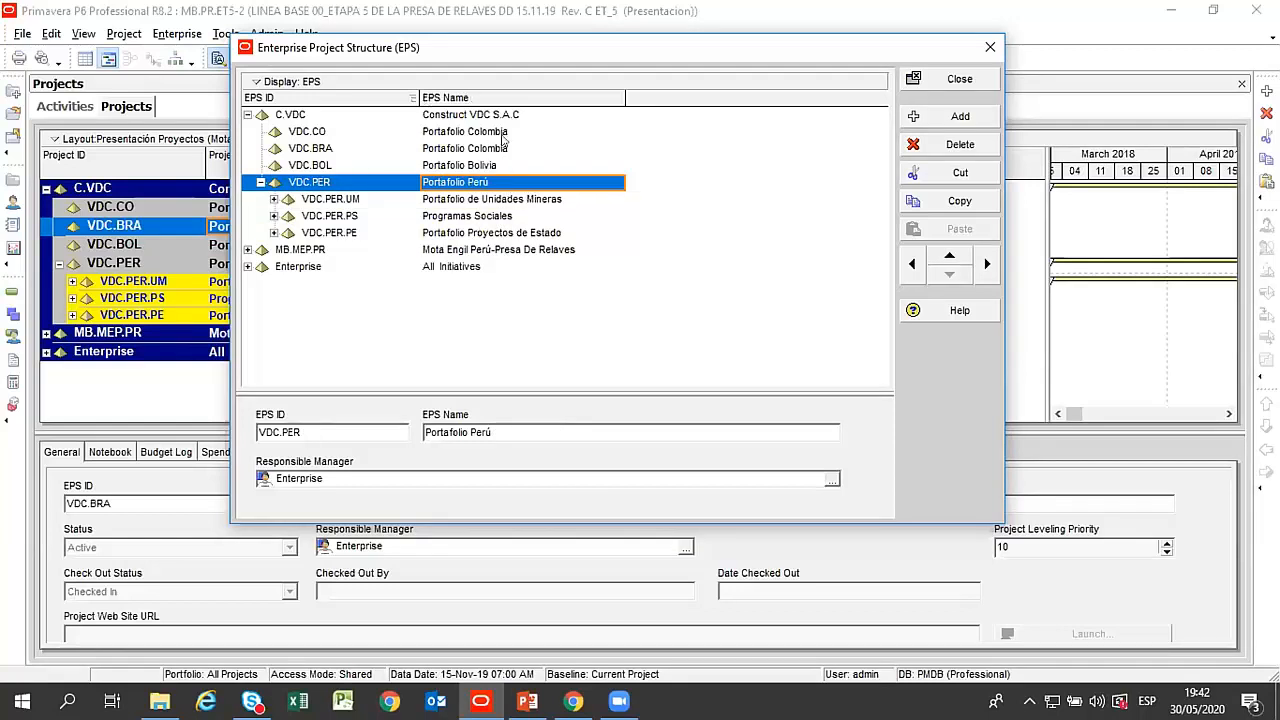
Add a new EPS element under Construct VDC S.A.C and set its EPS ID to VDC.AR.
click(478, 115)
click(953, 117)
click(333, 147)
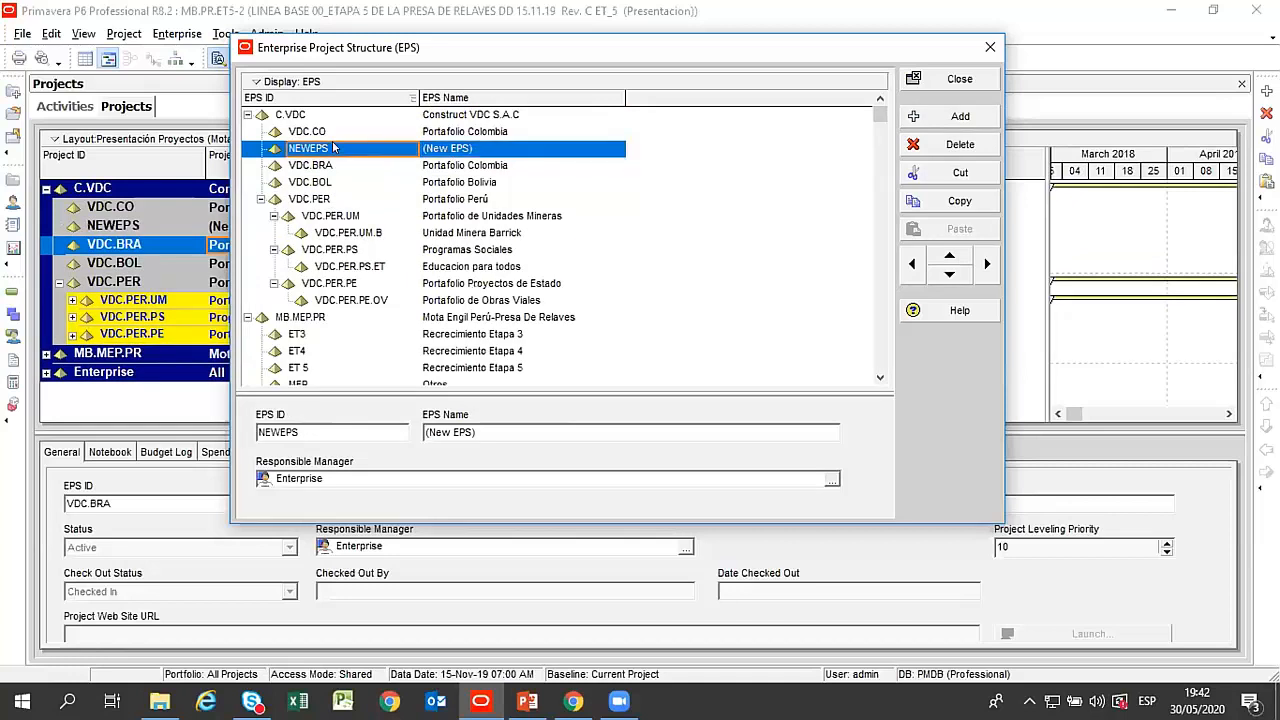
click(333, 147)
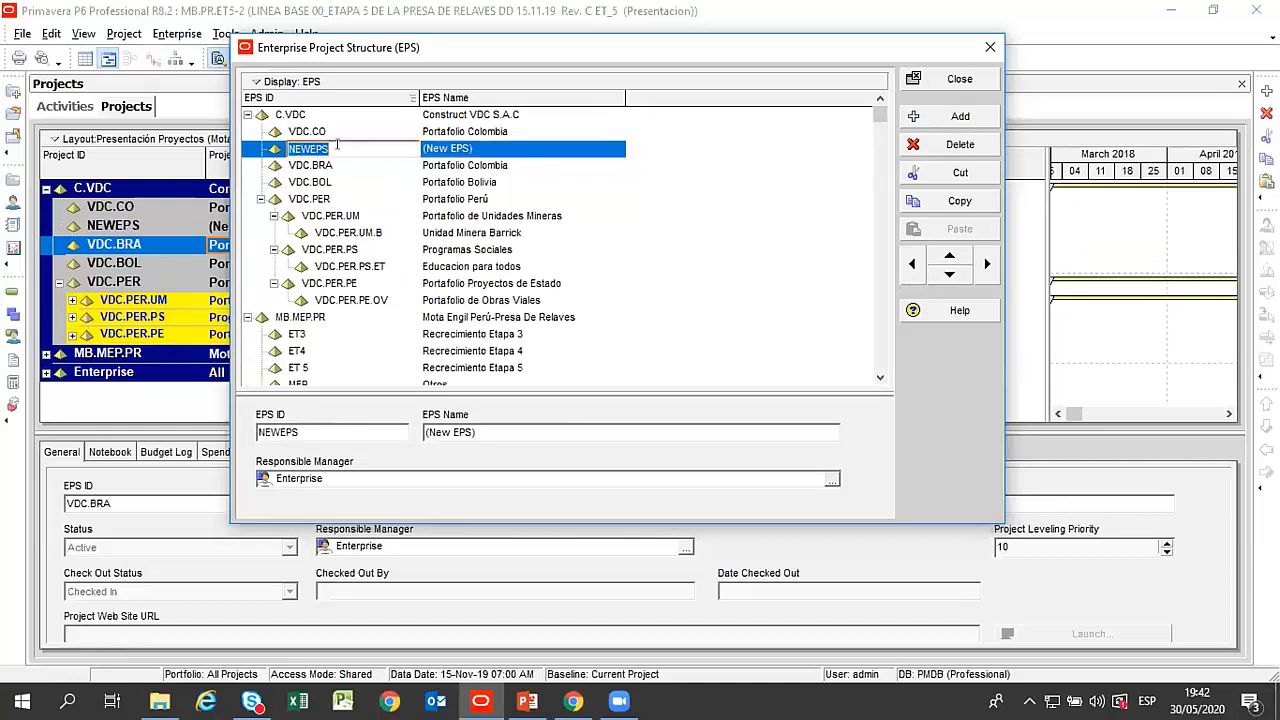
text(VDC)
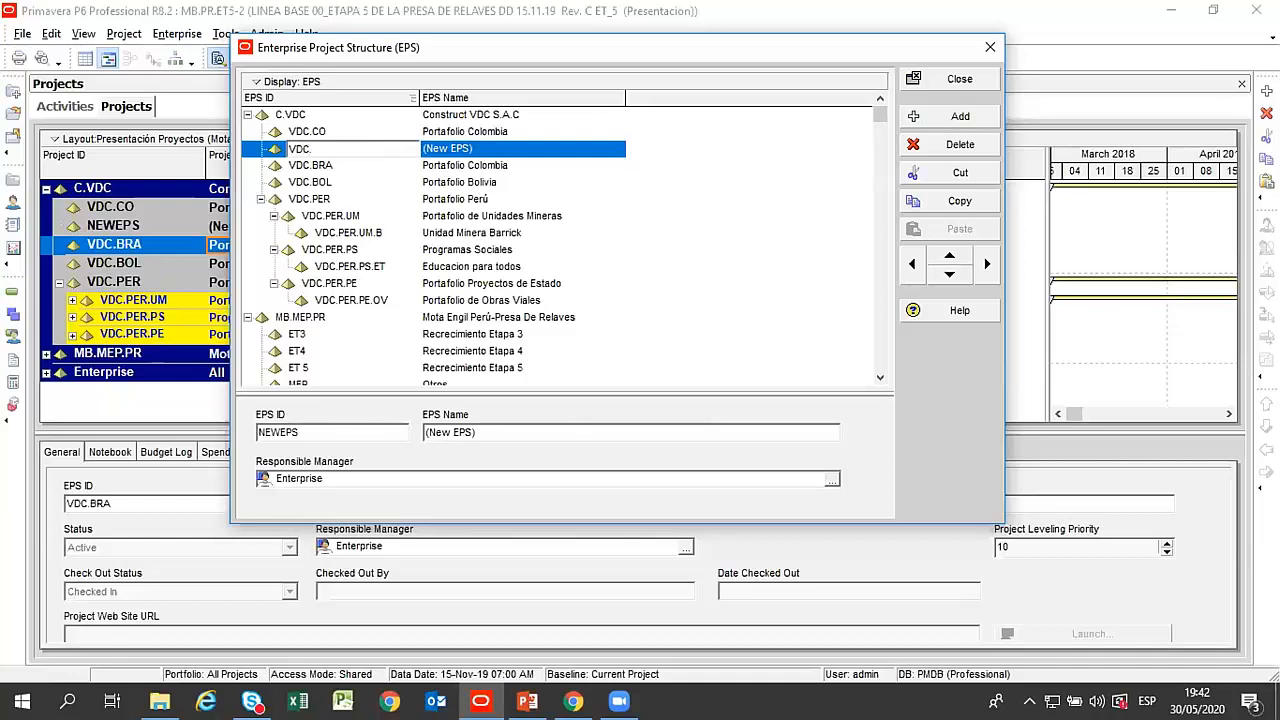
text(.AR)
Name the VDC.AR element Portafolio Argentina.
click(446, 148)
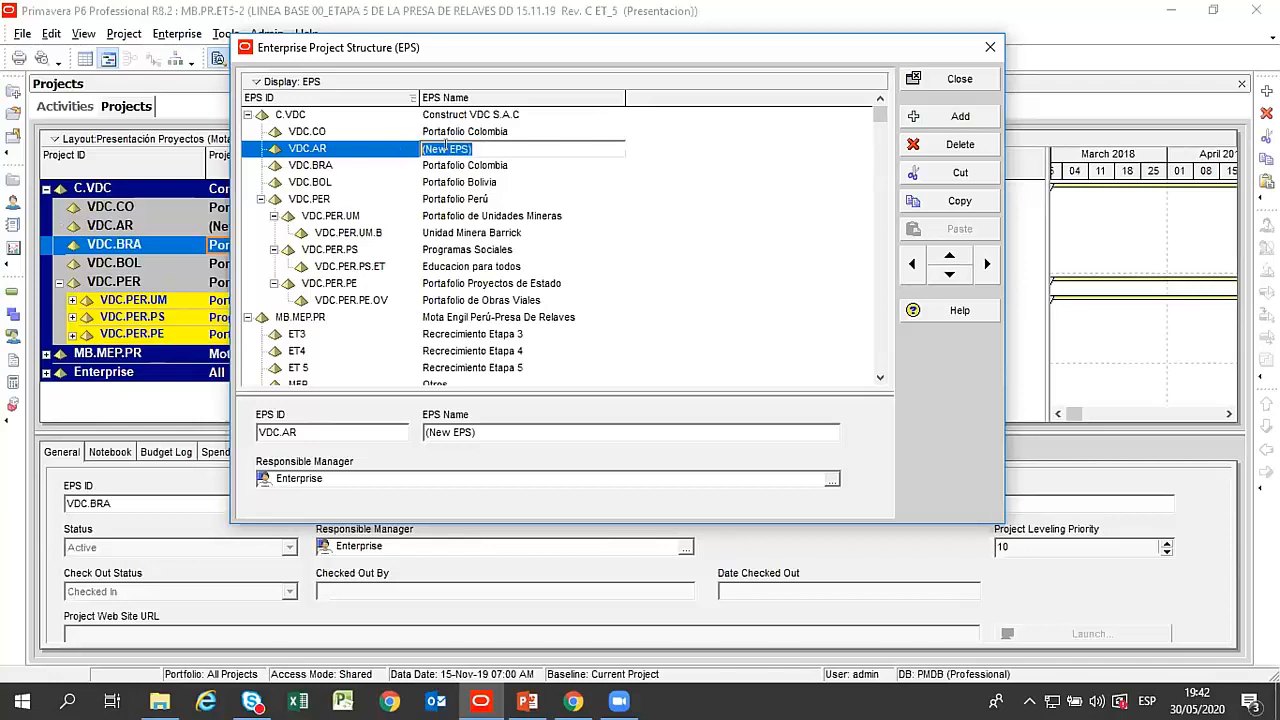
text(Portafolio Argentina)
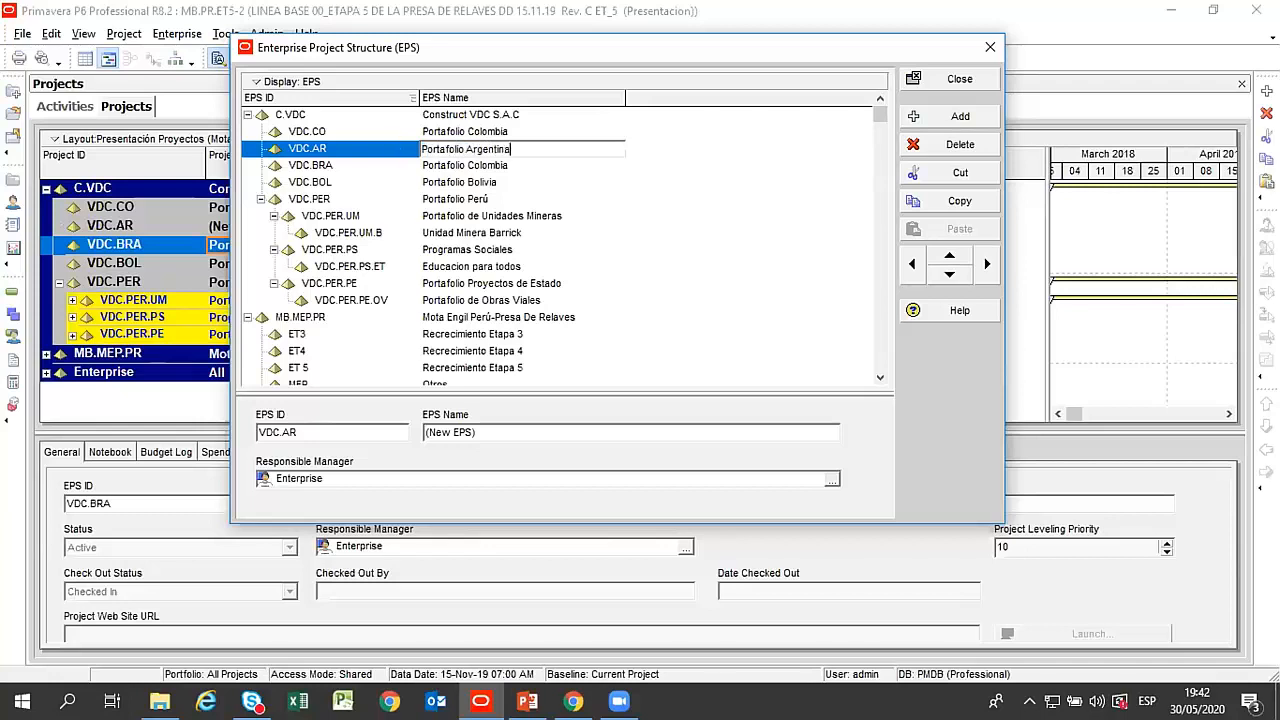
key(Return)
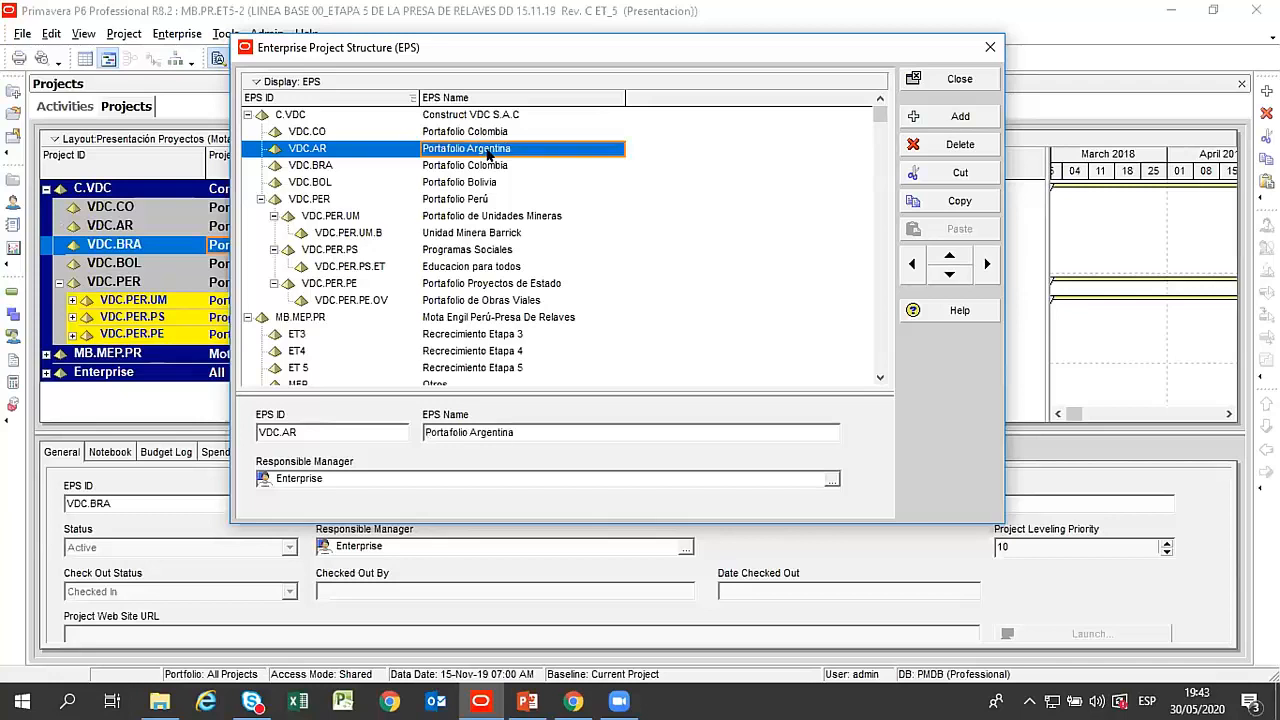
Examine the VDC.BRA, VDC.AR and Portafolio Perú elements, then the Unidad Minera Barrick entry under Portafolio de Unidades Mineras.
click(486, 167)
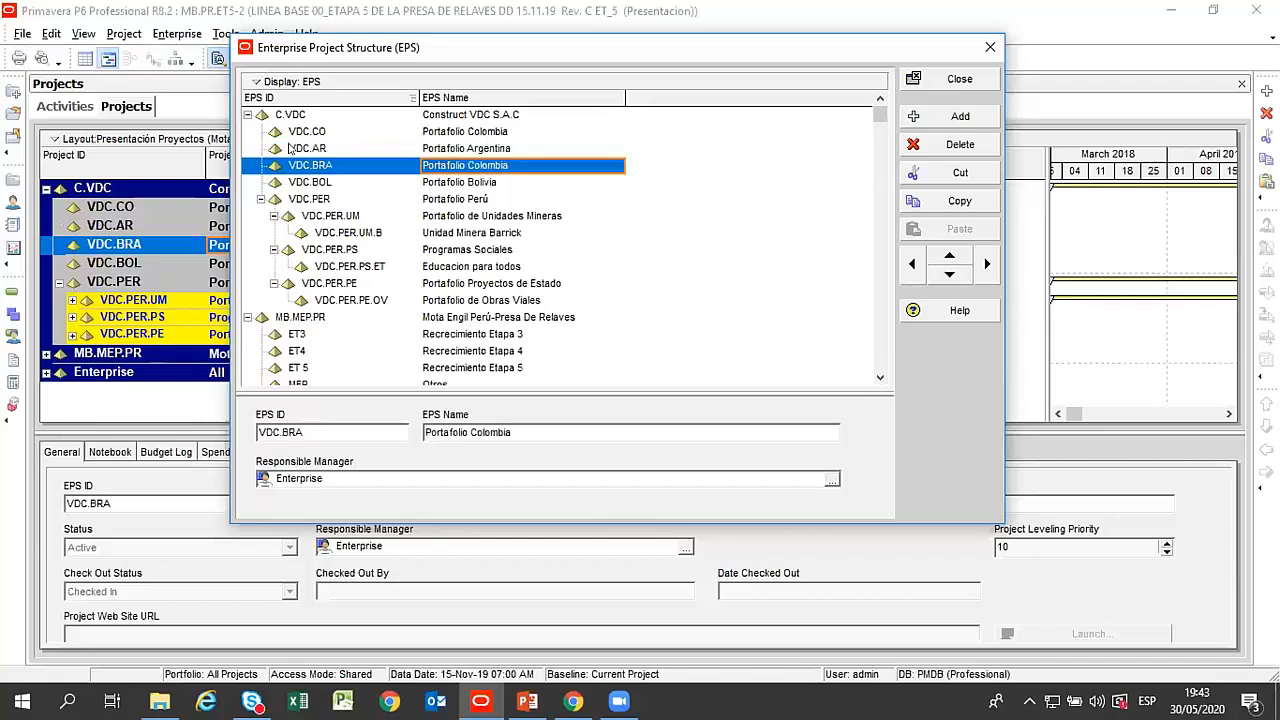
click(280, 148)
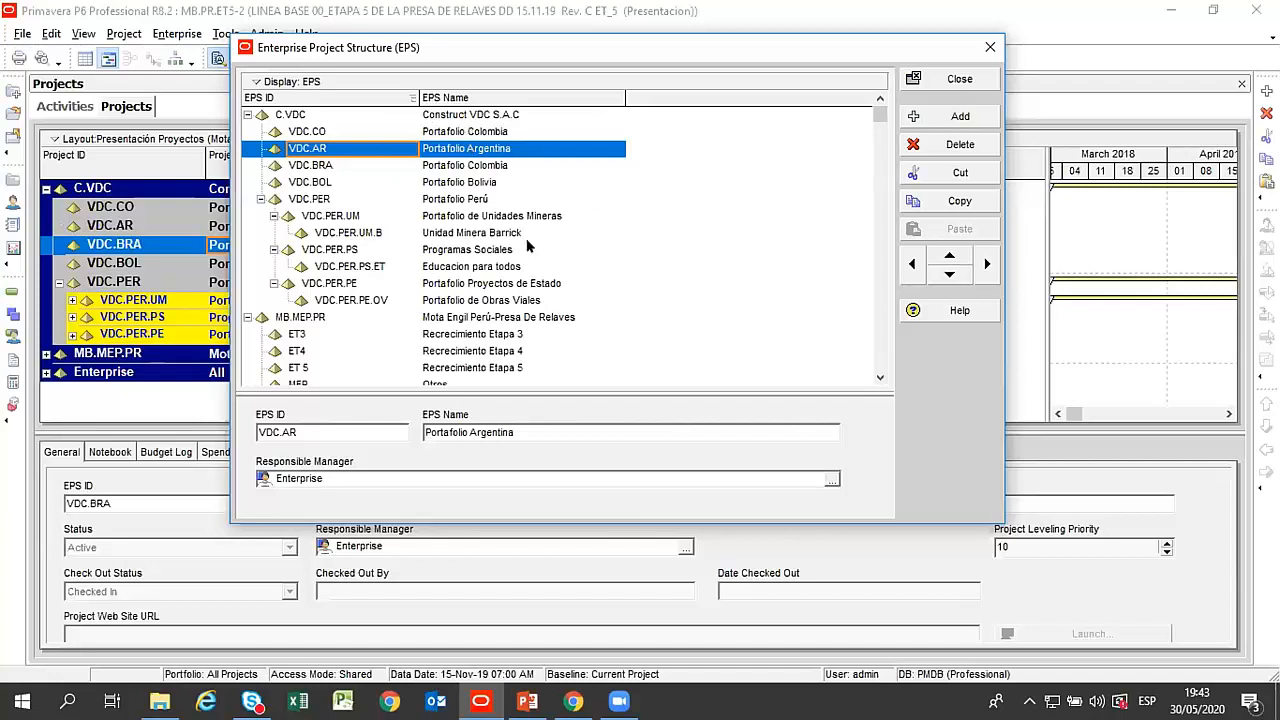
click(451, 200)
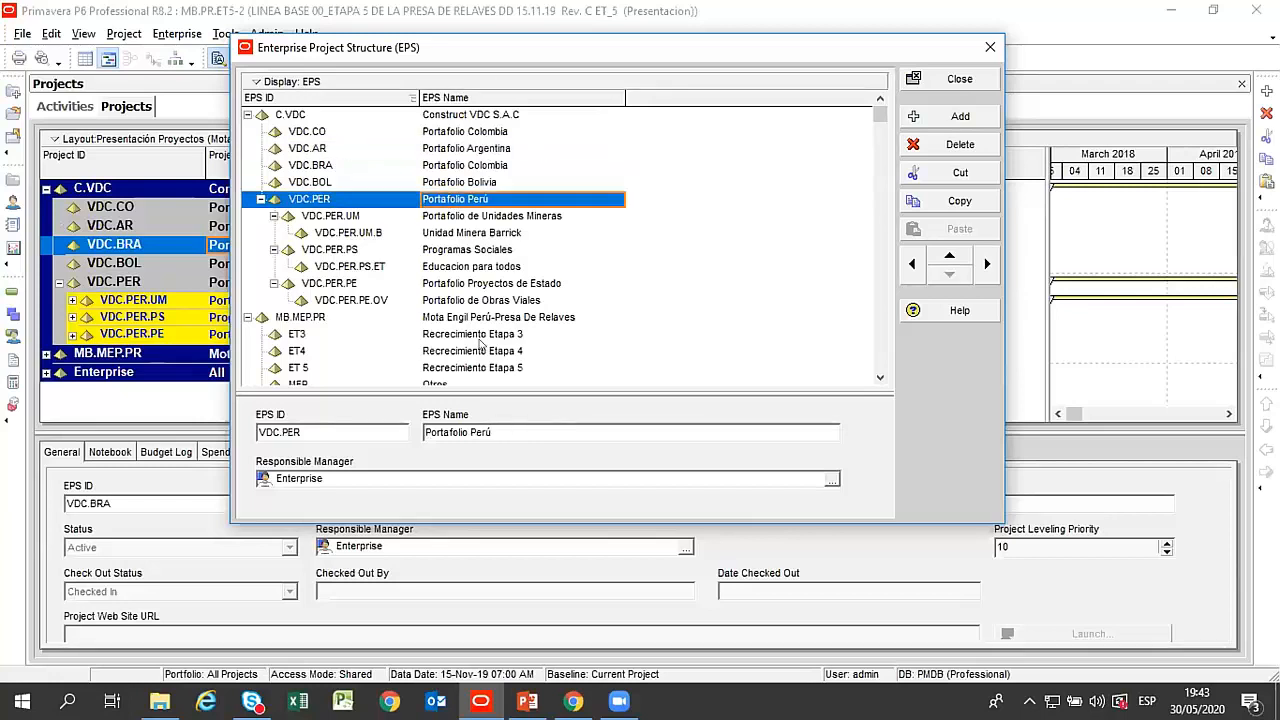
click(475, 233)
click(451, 217)
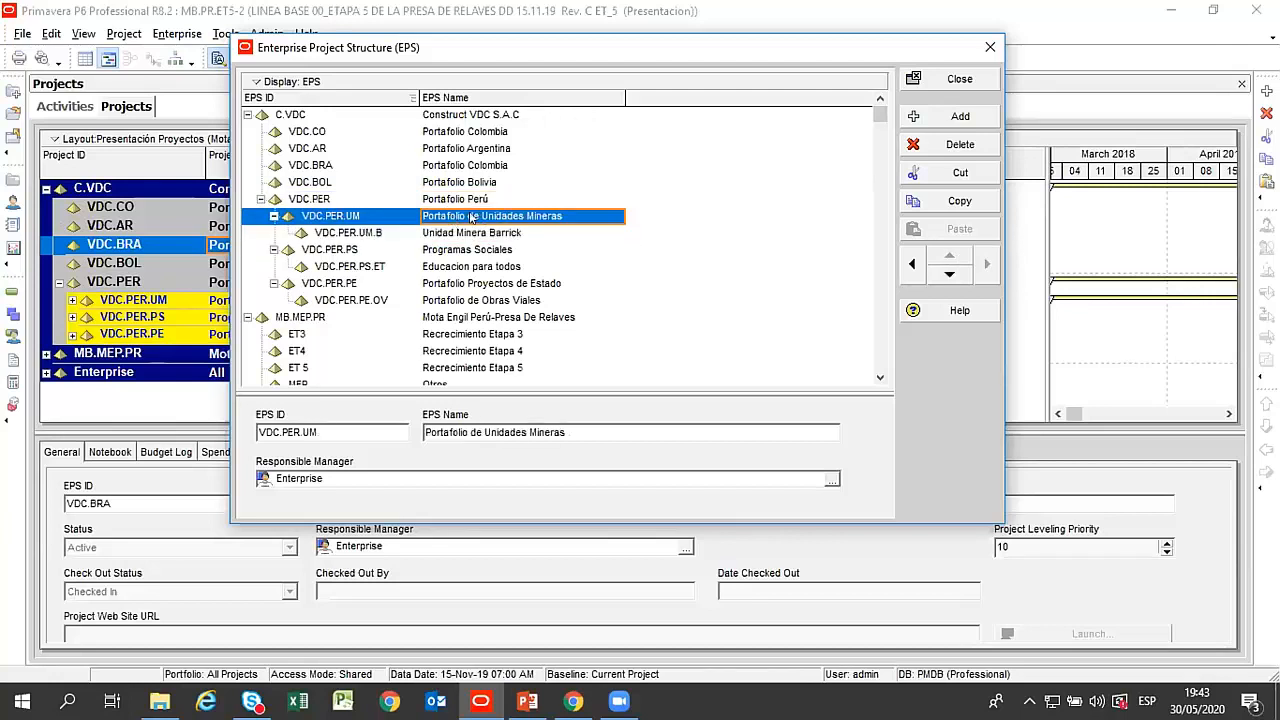
click(480, 234)
Add a new EPS element after Portafolio de Unidades Mineras, at its level under Portafolio Perú, and name it Unidad Minera Quellaveco.
click(492, 214)
click(940, 116)
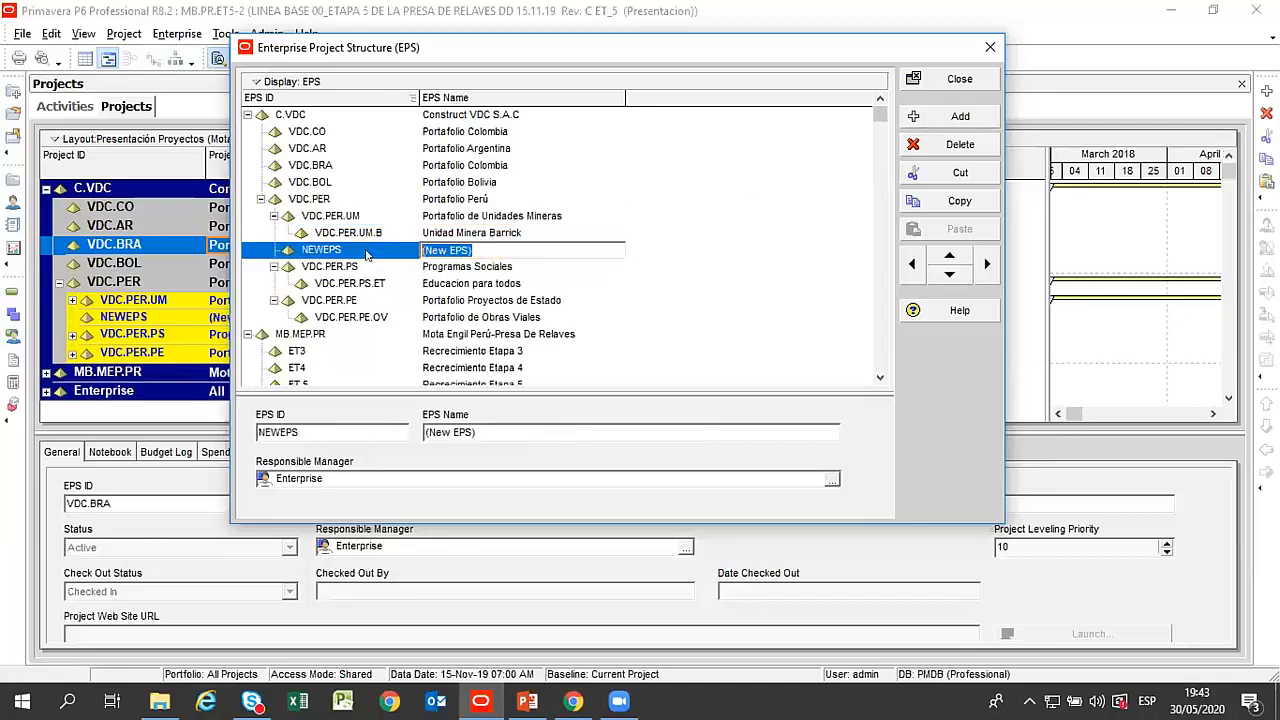
text(Unidad M)
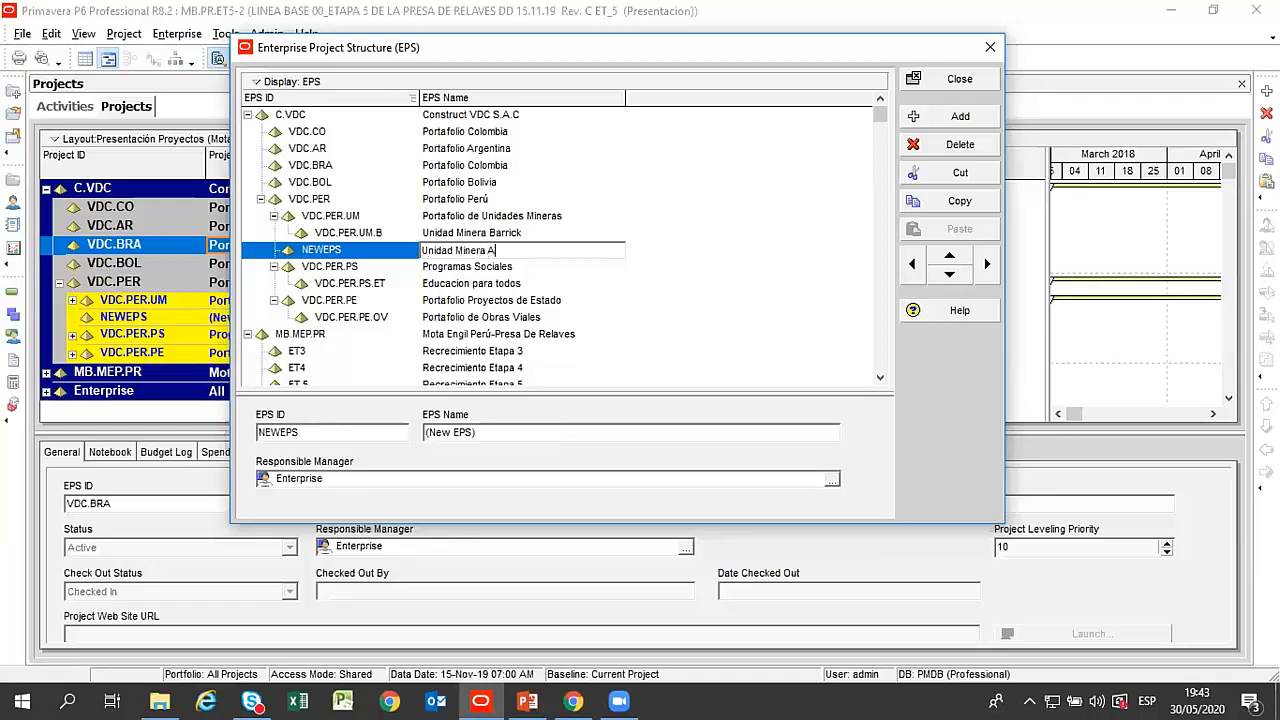
text(inera Quellaveco)
click(366, 254)
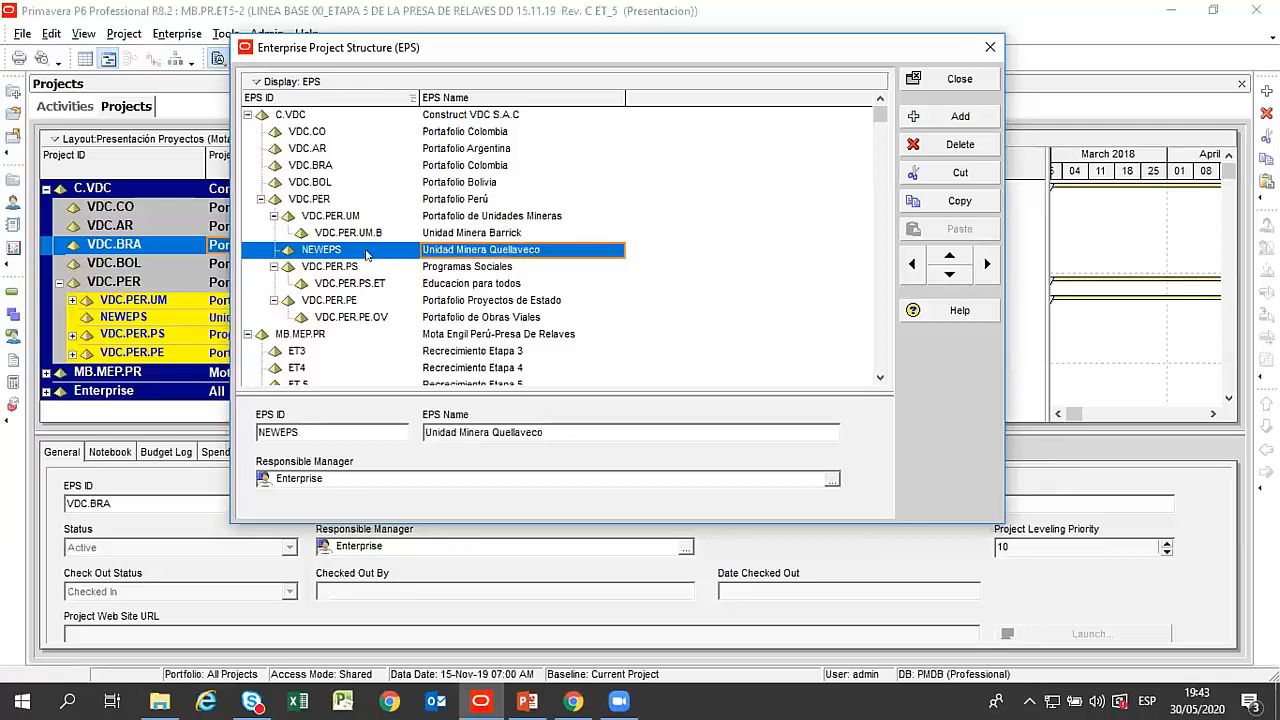
Compare the hierarchy levels of Unidad Minera Barrick and Unidad Minera Quellaveco with their neighbour Portafolio de Unidades Mineras.
click(347, 234)
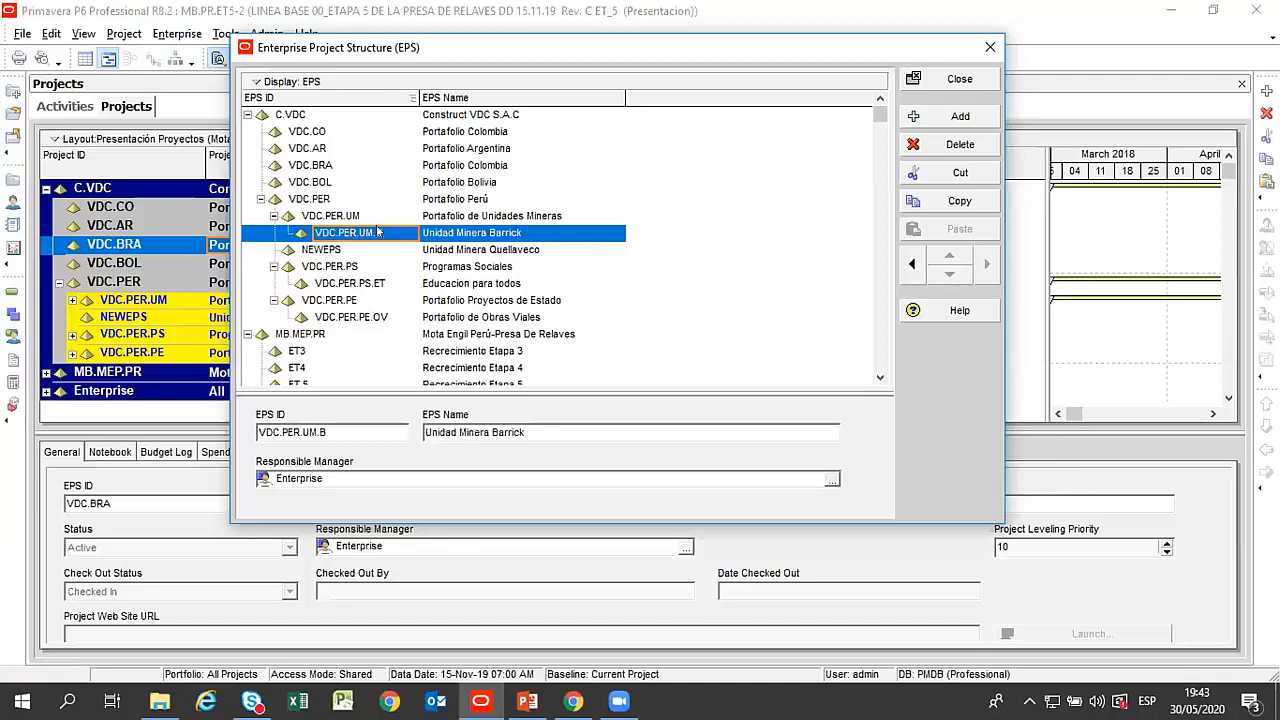
click(452, 248)
click(461, 234)
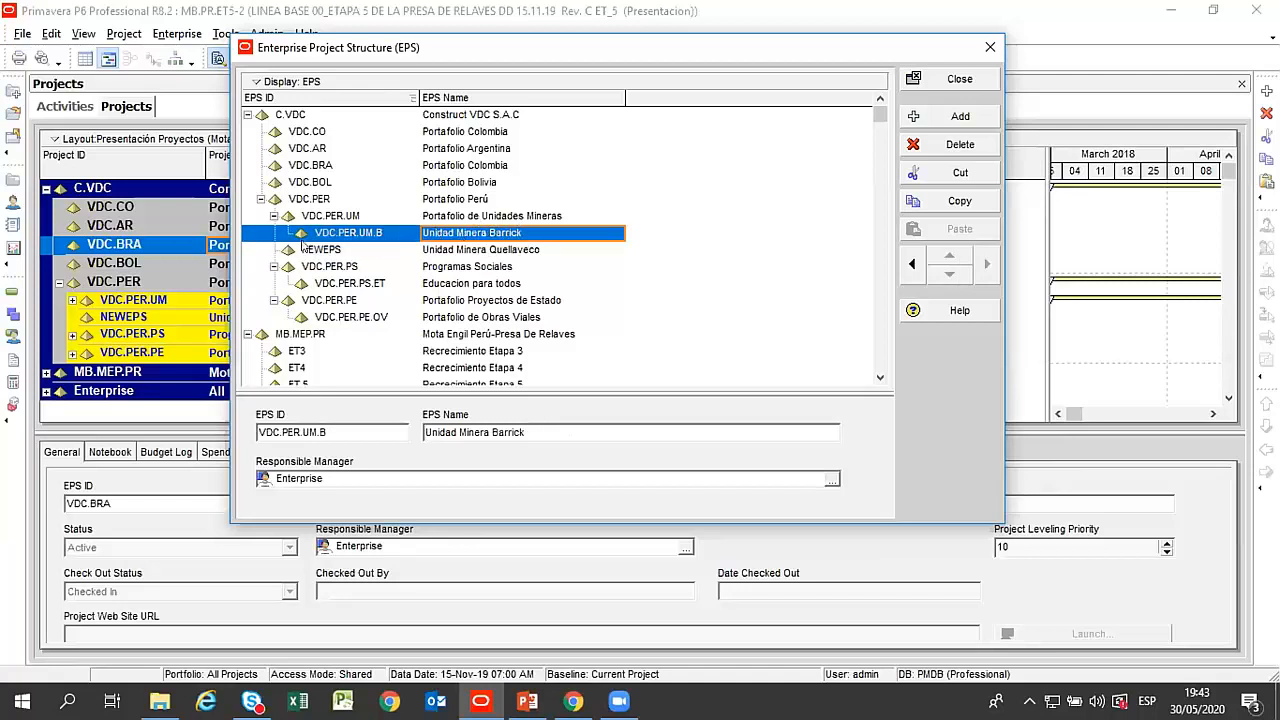
click(467, 217)
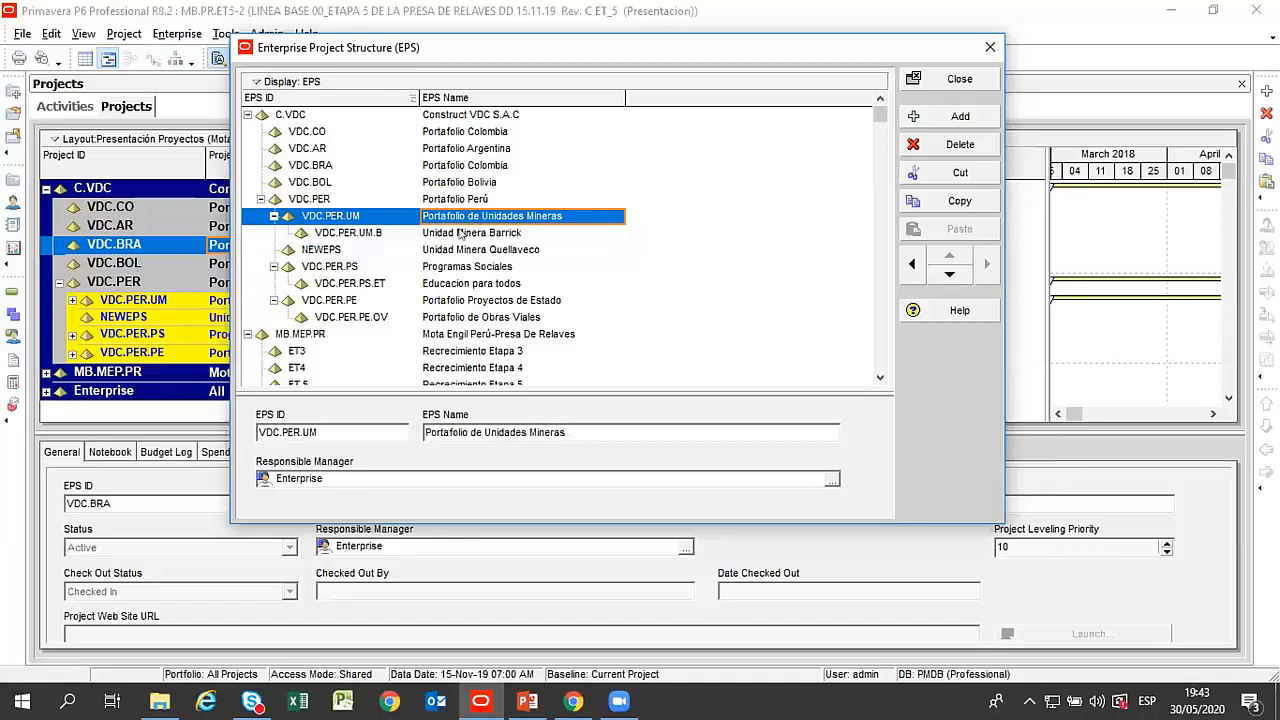
Indent Unidad Minera Quellaveco under Portafolio de Unidades Mineras and set its EPS ID to VDC.PER.UM.Q.
click(535, 256)
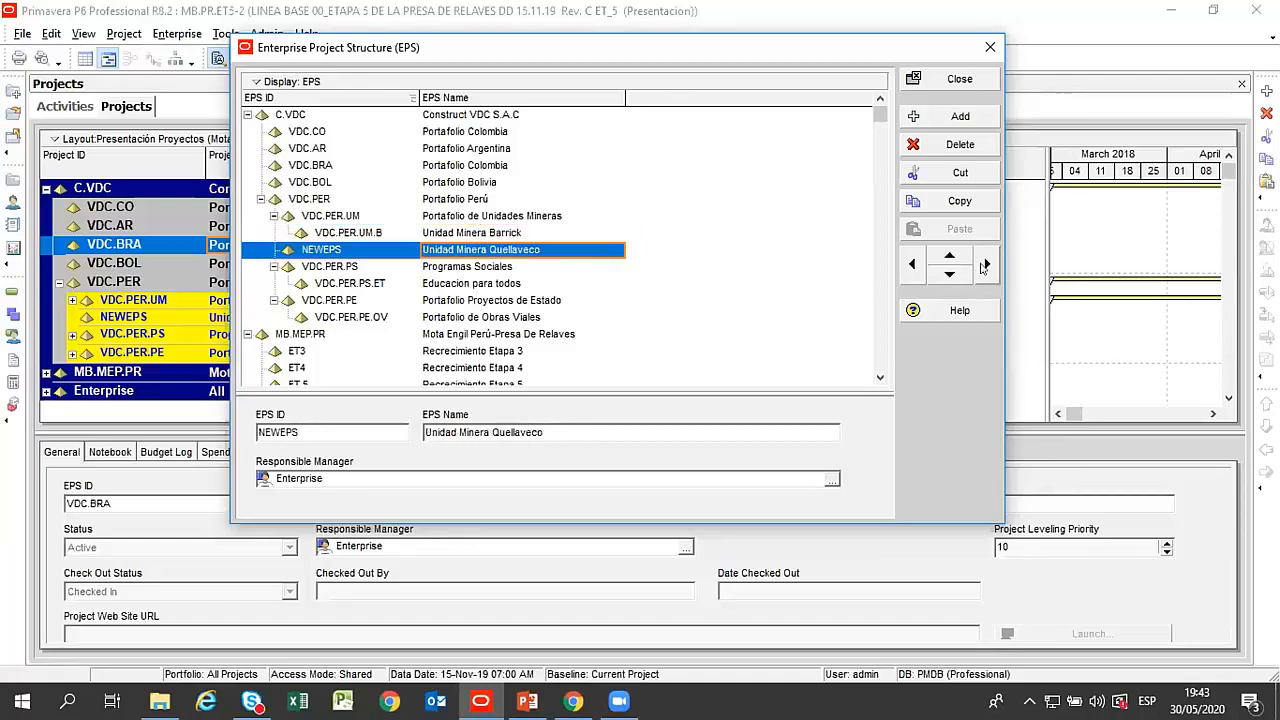
click(985, 264)
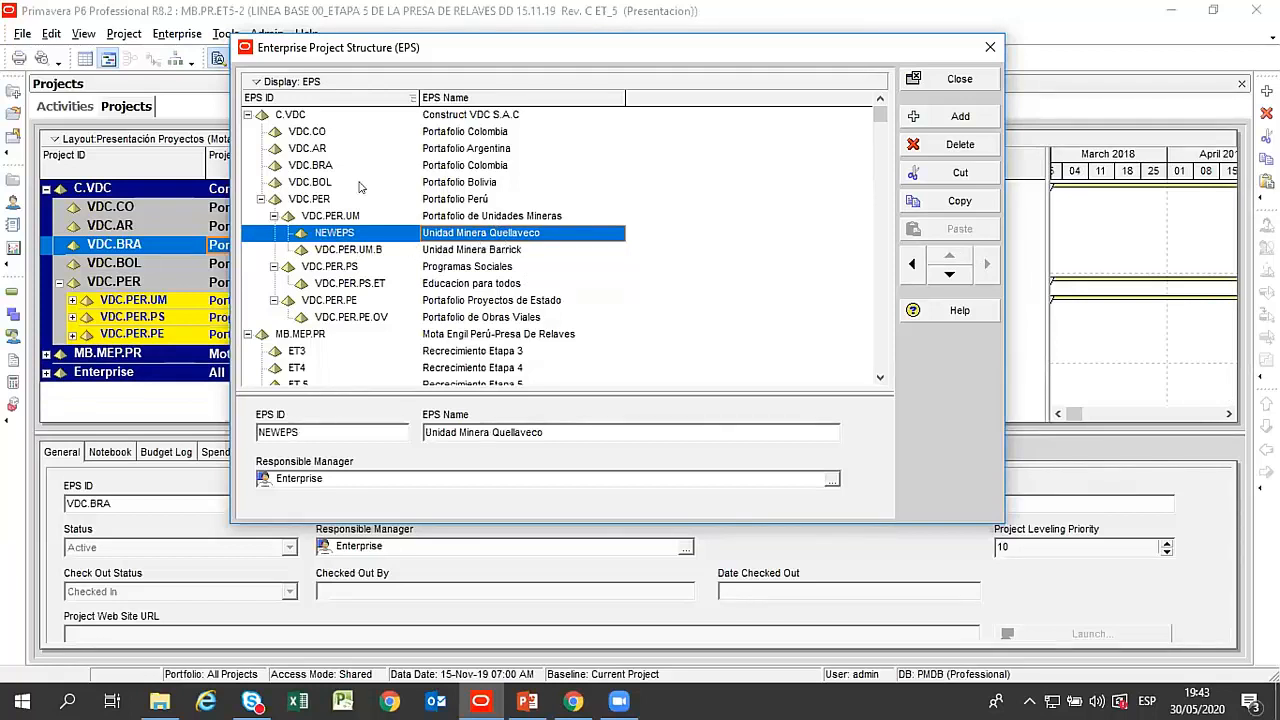
click(368, 227)
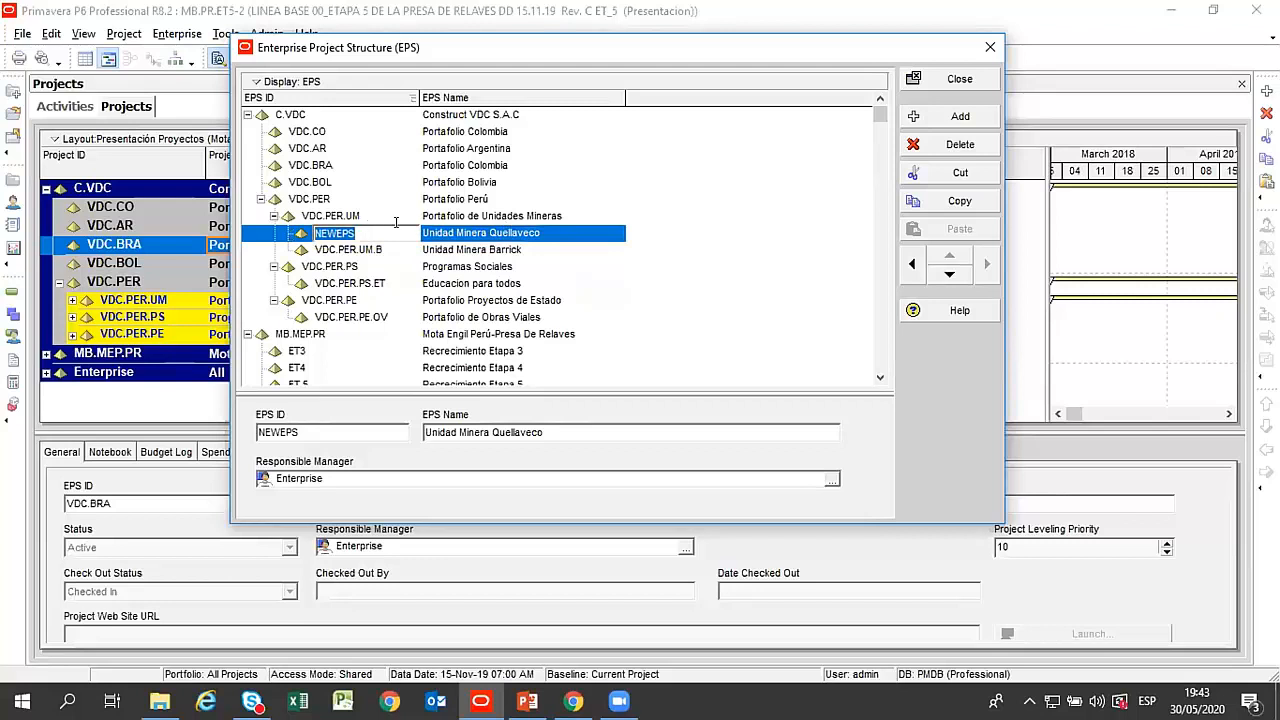
text(VDC.PER.UM.)
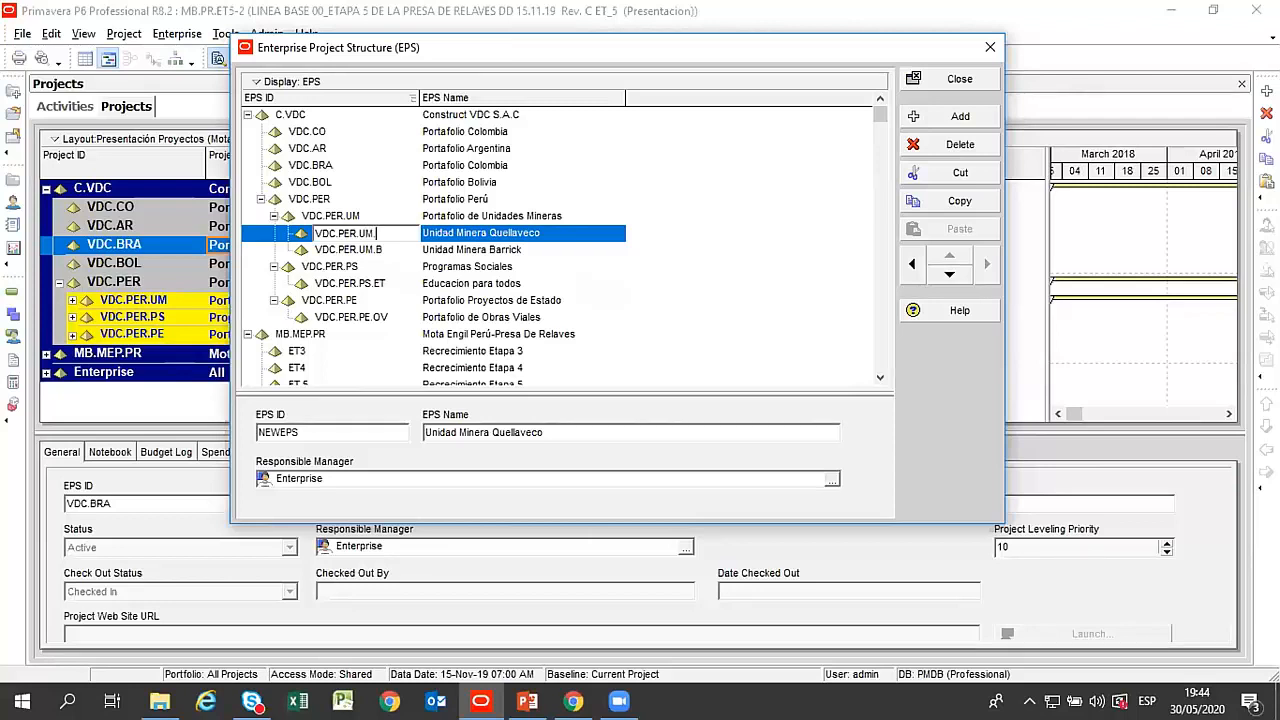
text(Q)
key(Return)
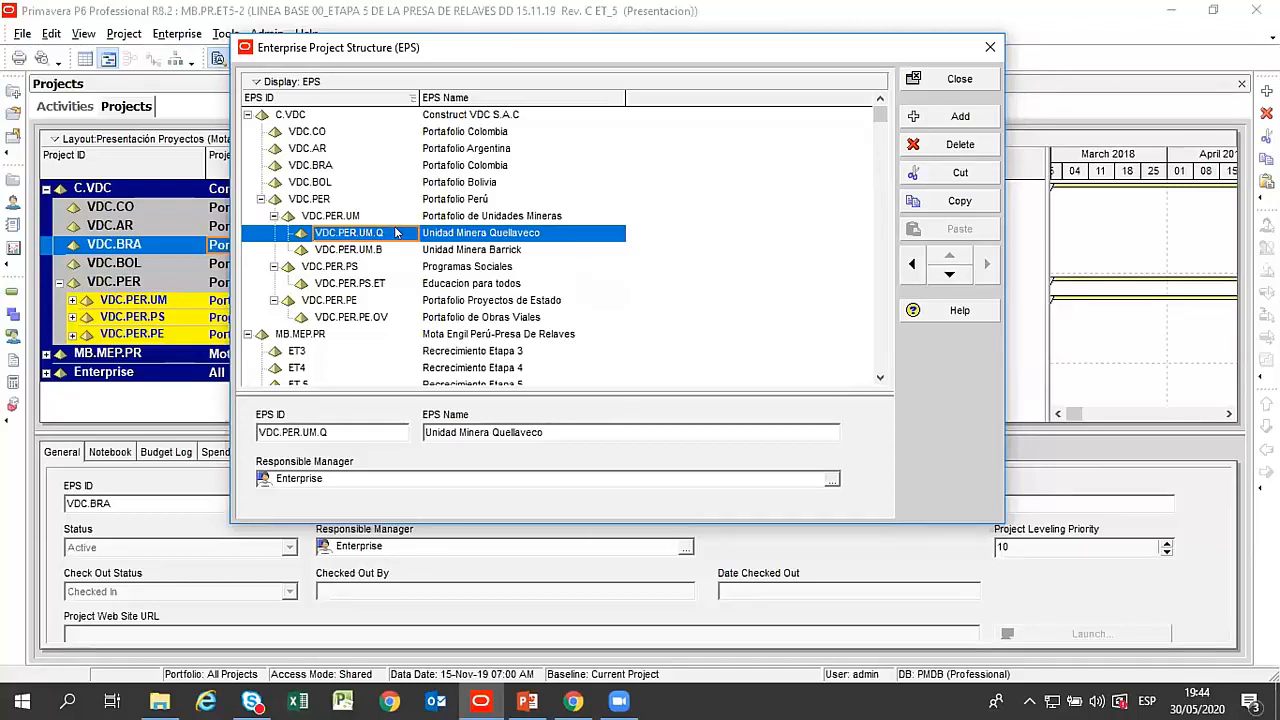
click(472, 250)
click(480, 234)
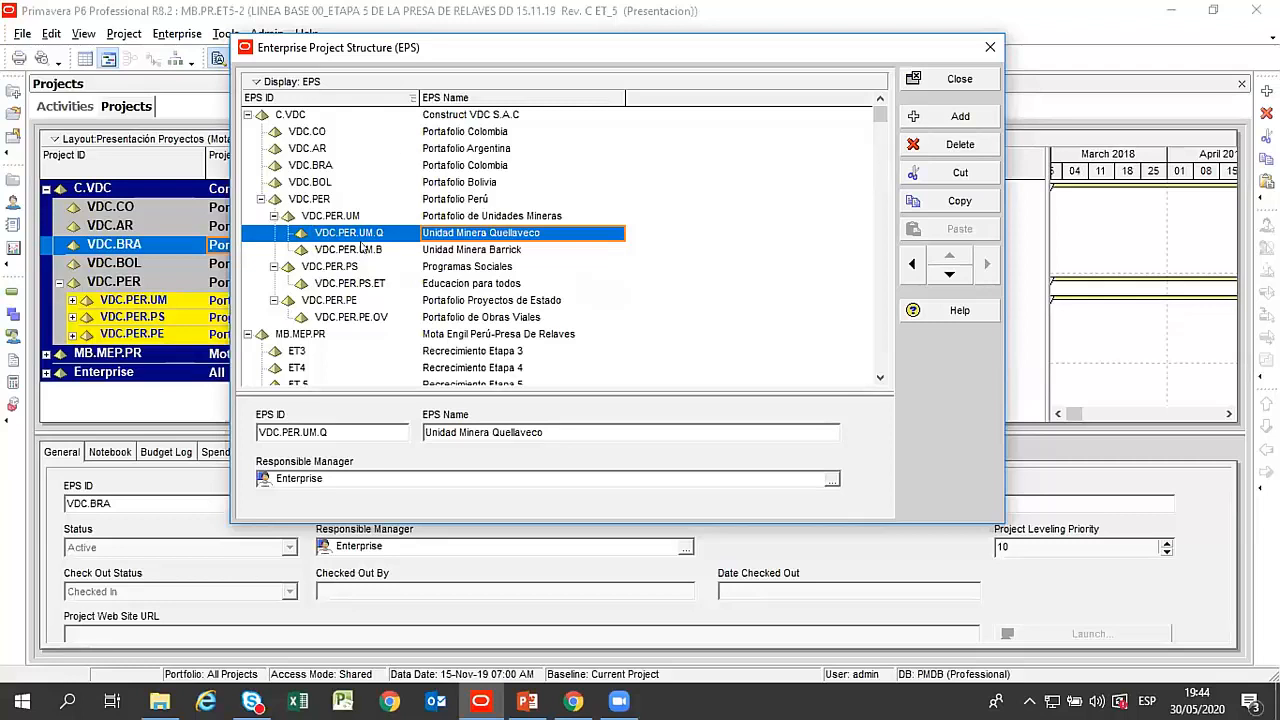
Collapse the MB.MEP.PR, Programas Sociales and Portafolio Proyectos de Estado branches, and close the Enterprise Project Structure.
click(247, 334)
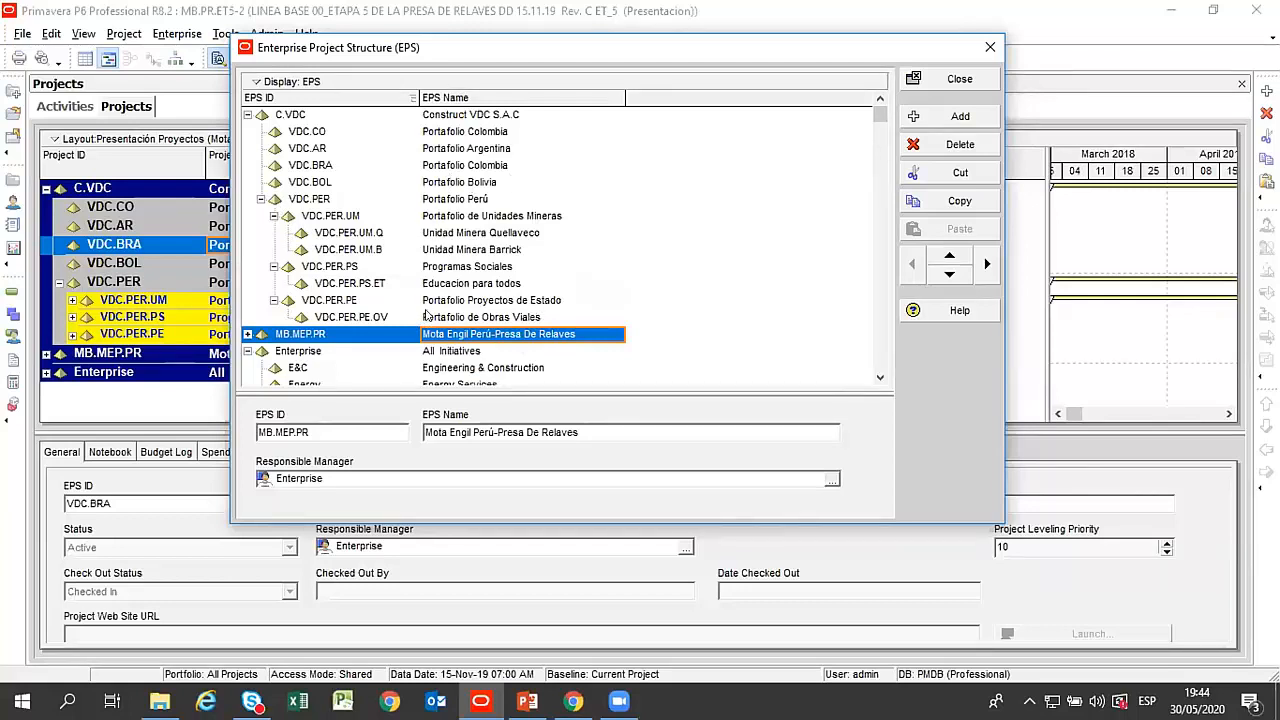
click(460, 205)
click(274, 266)
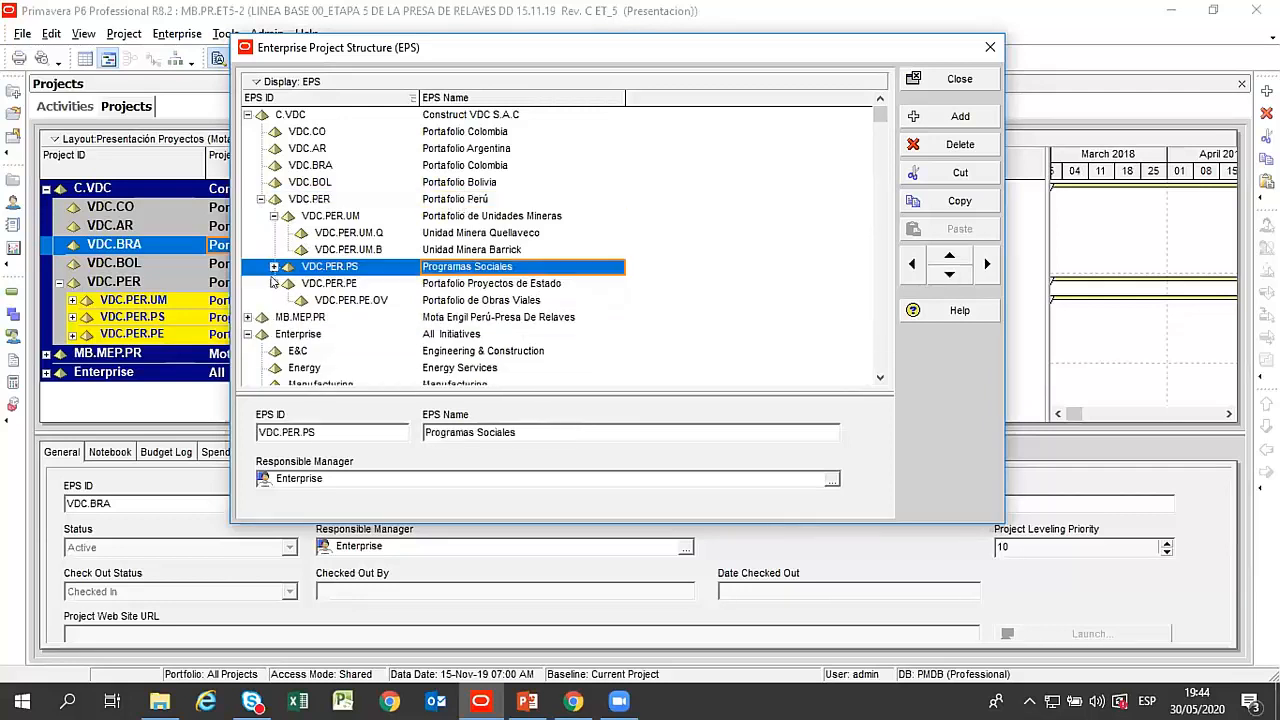
click(274, 283)
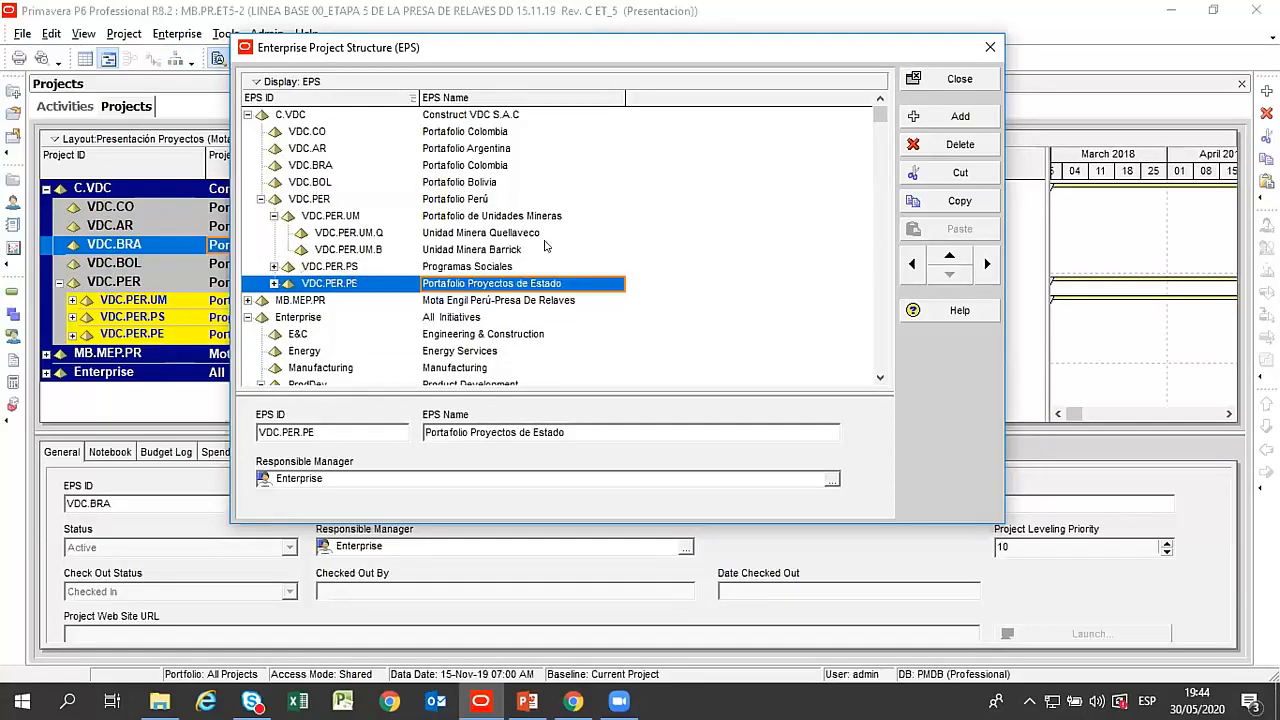
click(500, 216)
click(930, 81)
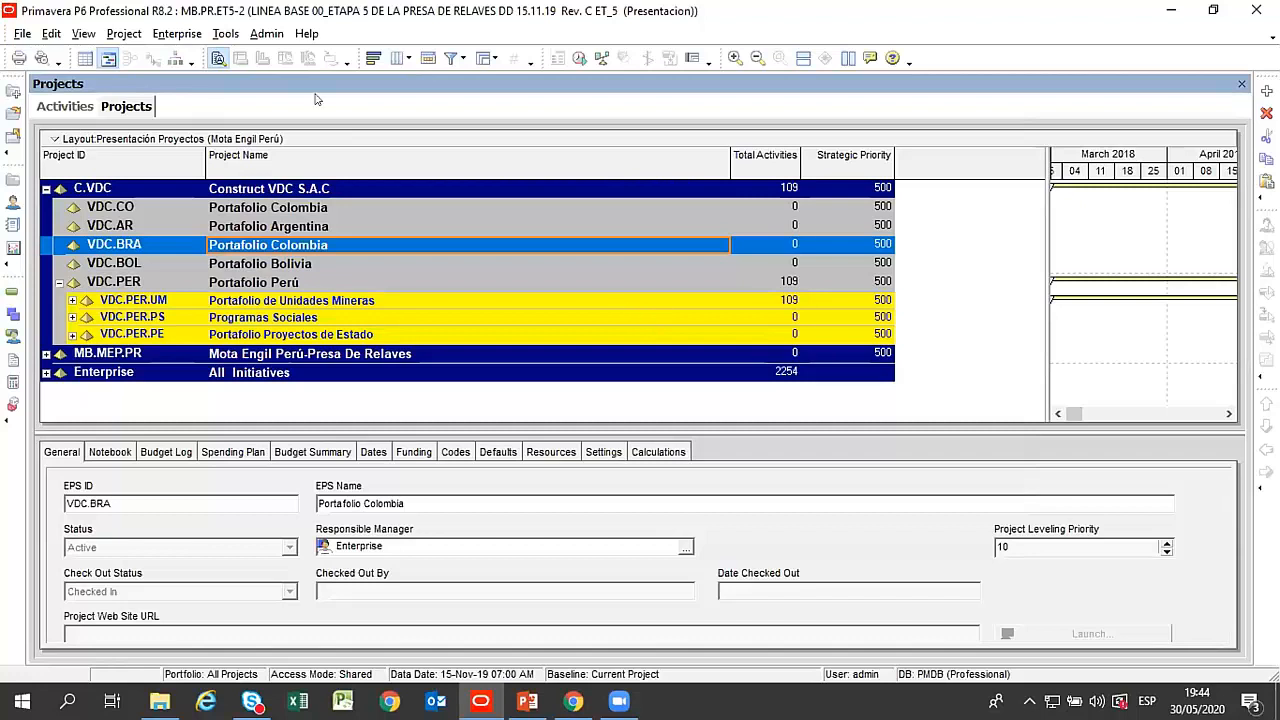
Open the Organizational Breakdown Structure and move its window clear of the project list.
click(201, 37)
click(191, 143)
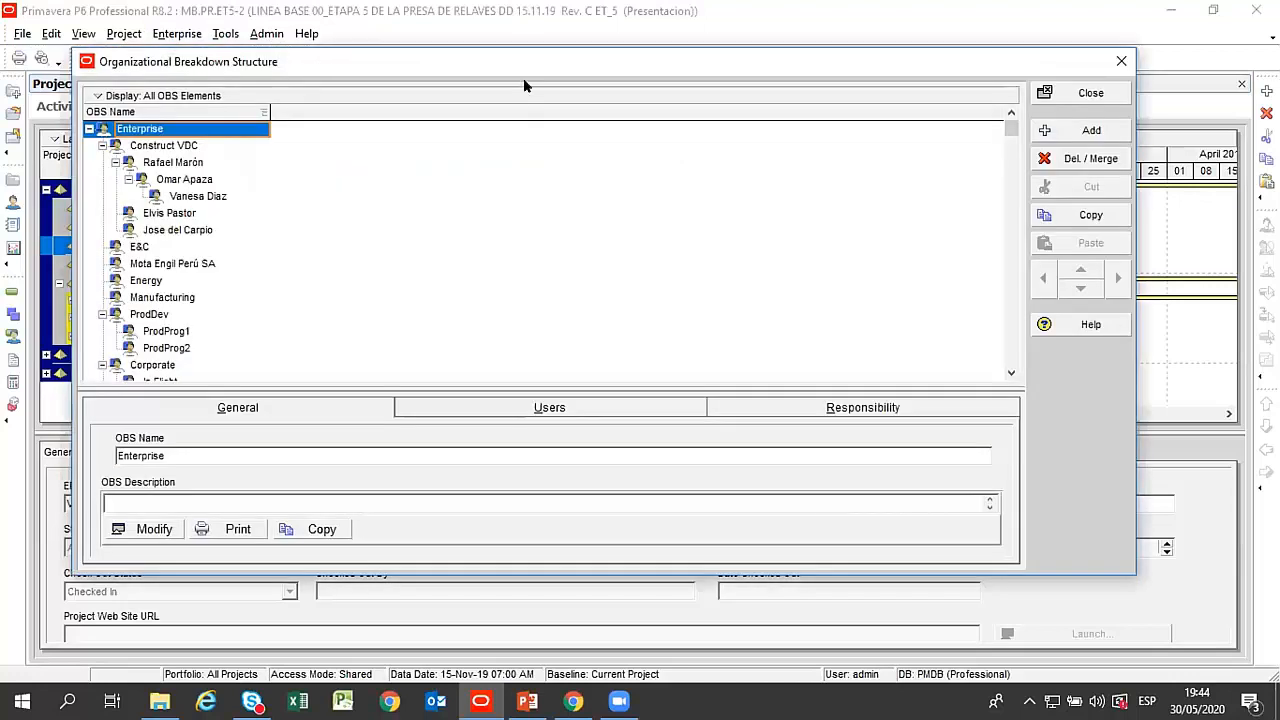
drag(523, 80, 620, 50)
Examine Construct VDC in the OBS and the chain of three nested people responsible beneath it.
click(262, 115)
click(273, 134)
click(275, 145)
click(276, 135)
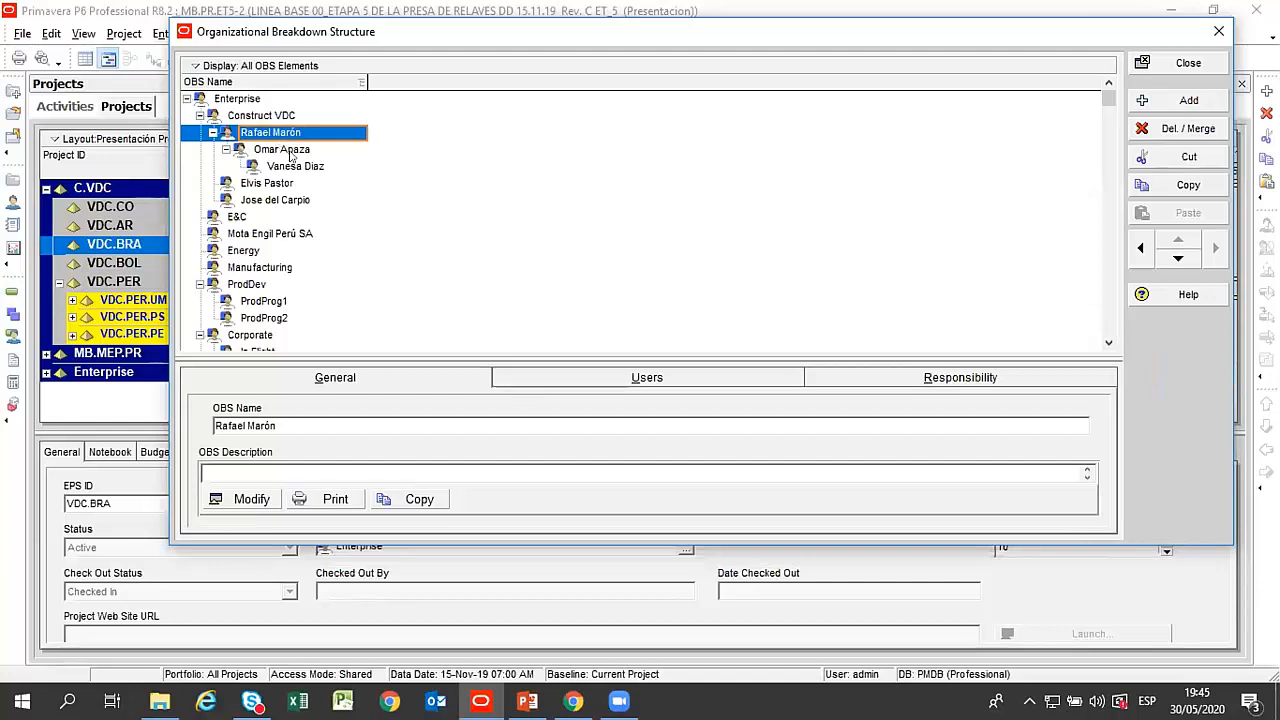
click(286, 150)
click(299, 170)
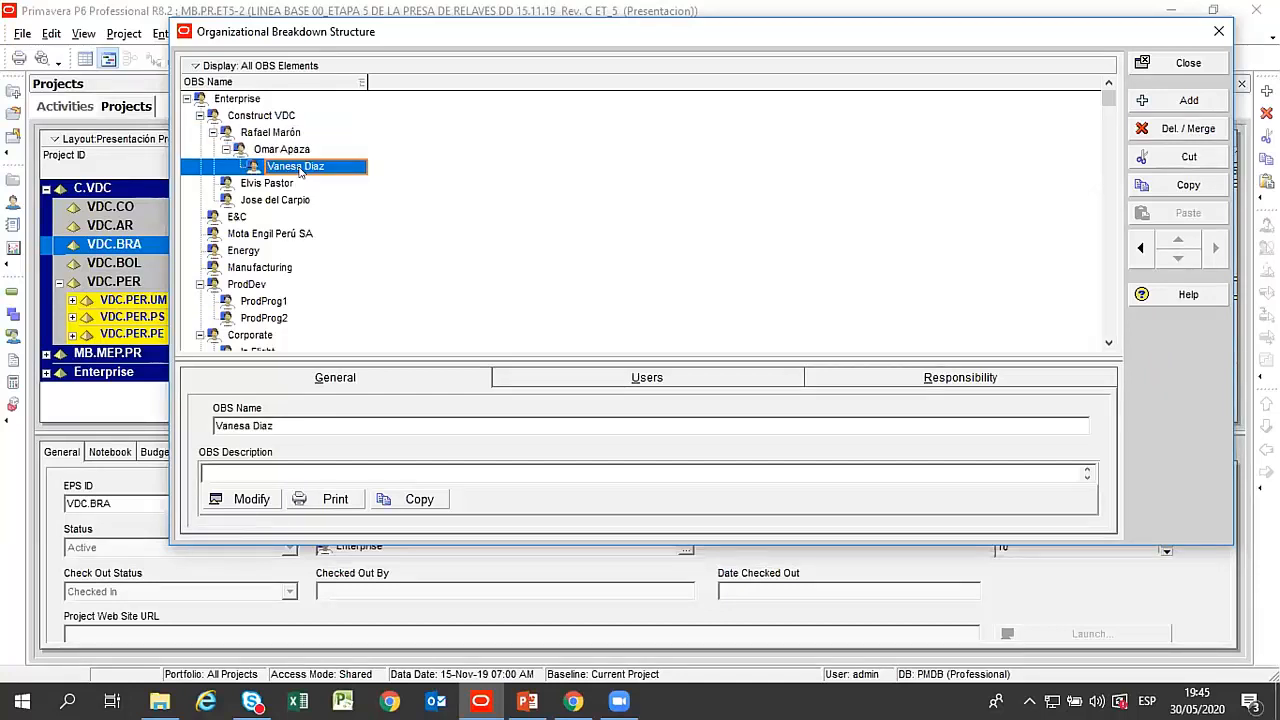
click(279, 135)
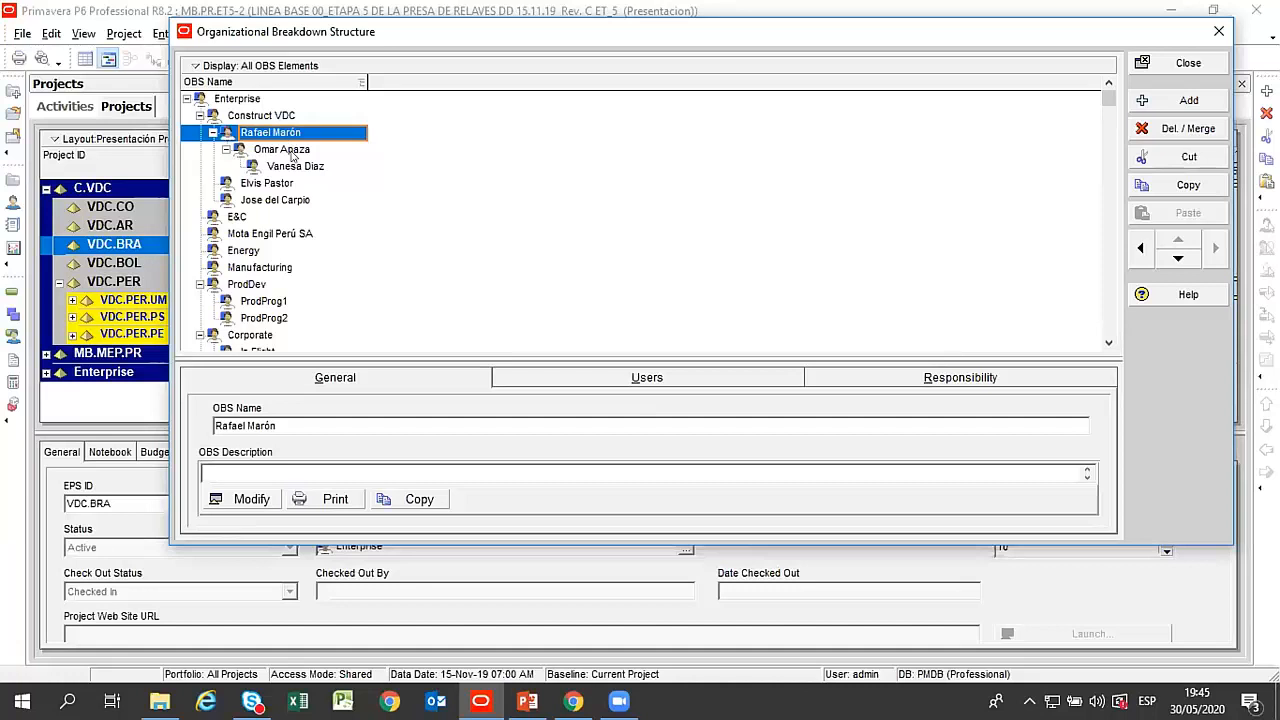
click(291, 152)
click(292, 165)
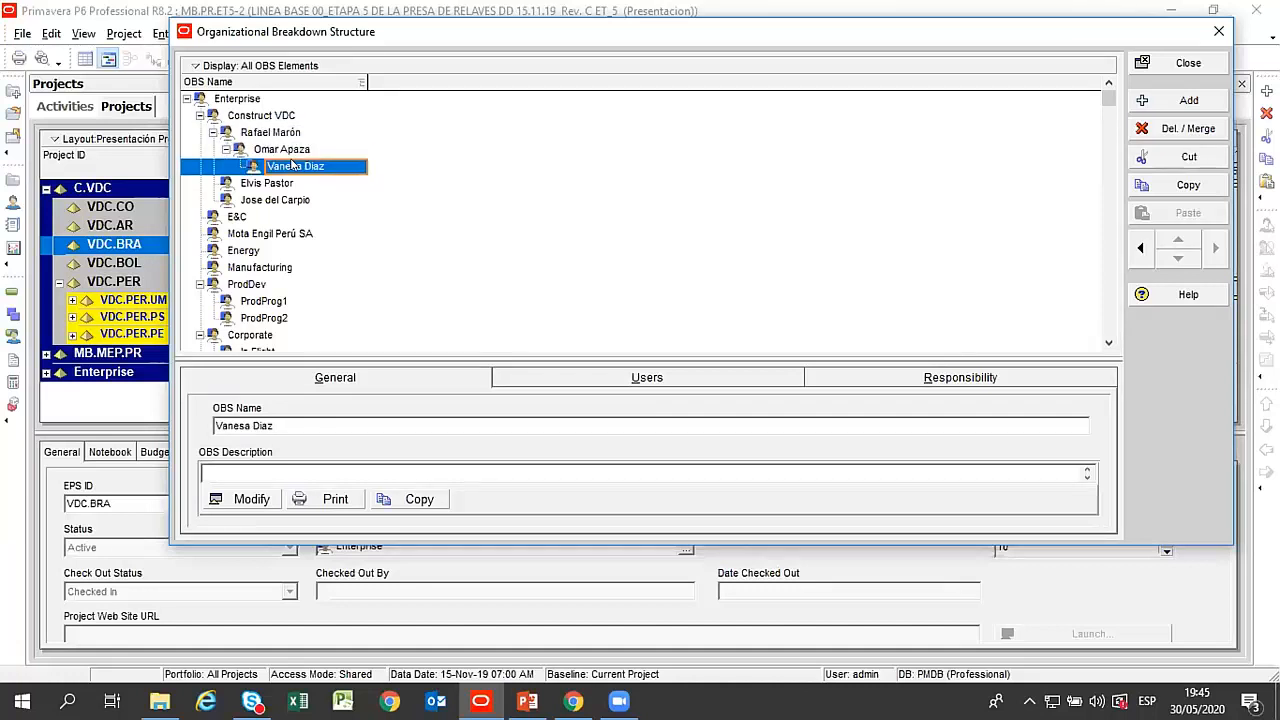
click(287, 150)
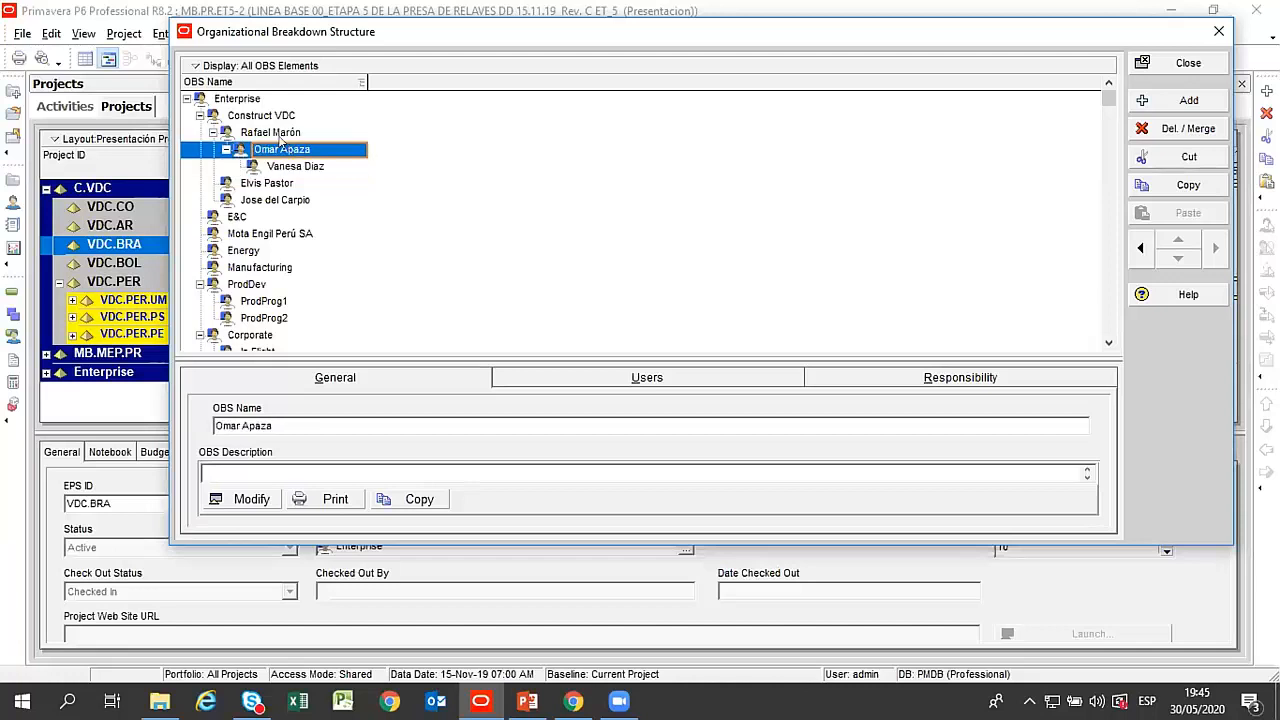
click(280, 136)
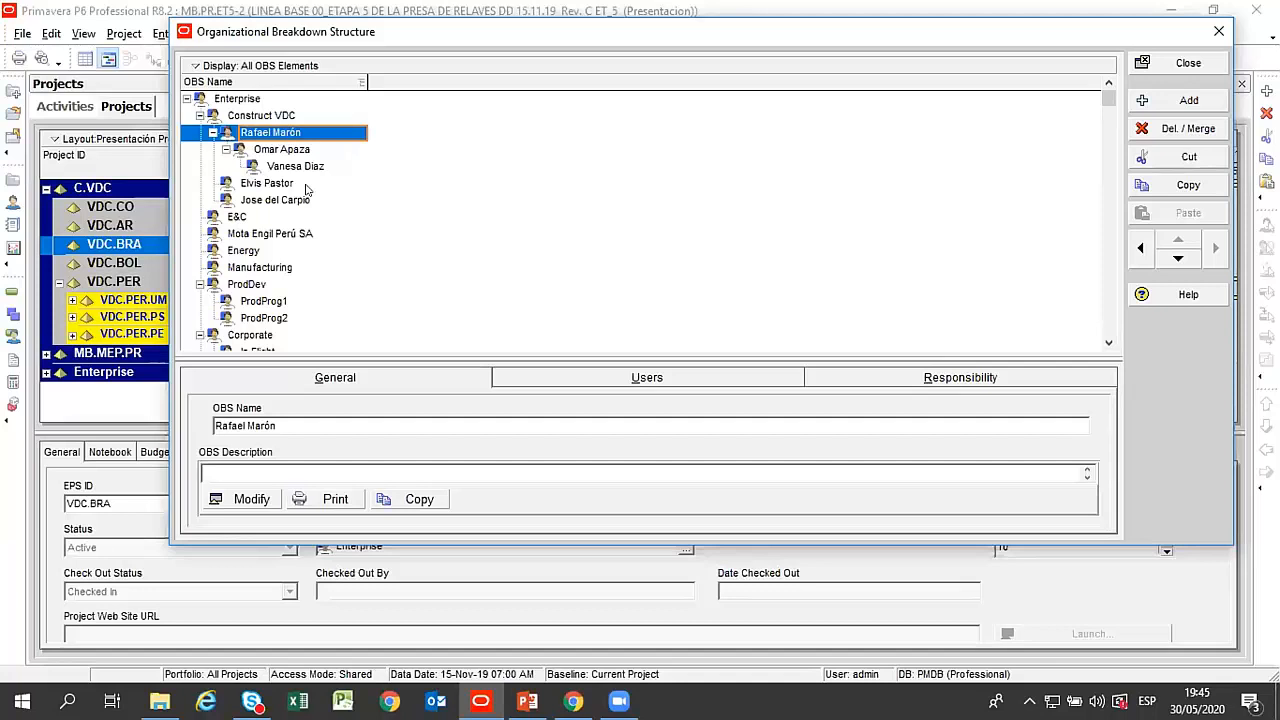
click(306, 167)
click(294, 153)
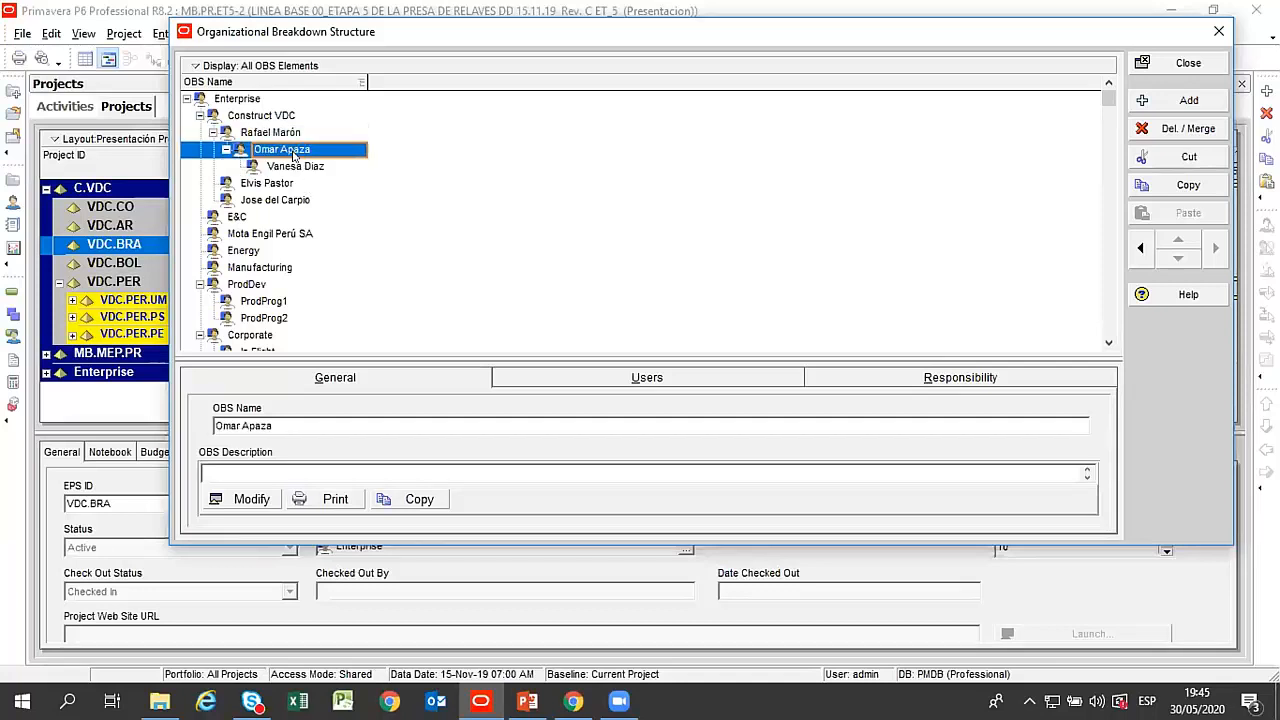
Compare the levels of the three nested Construct VDC managers with the portfolio hierarchy in the project list behind.
drag(421, 35, 483, 88)
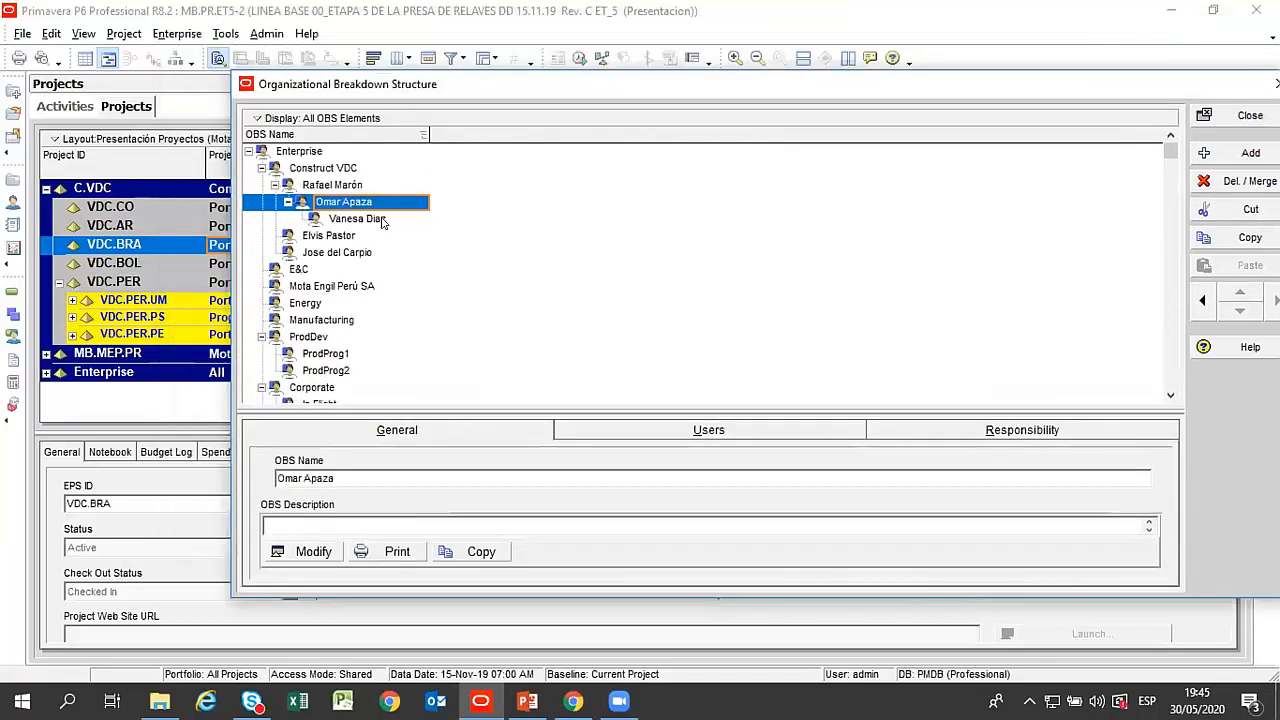
click(362, 218)
click(349, 203)
click(349, 187)
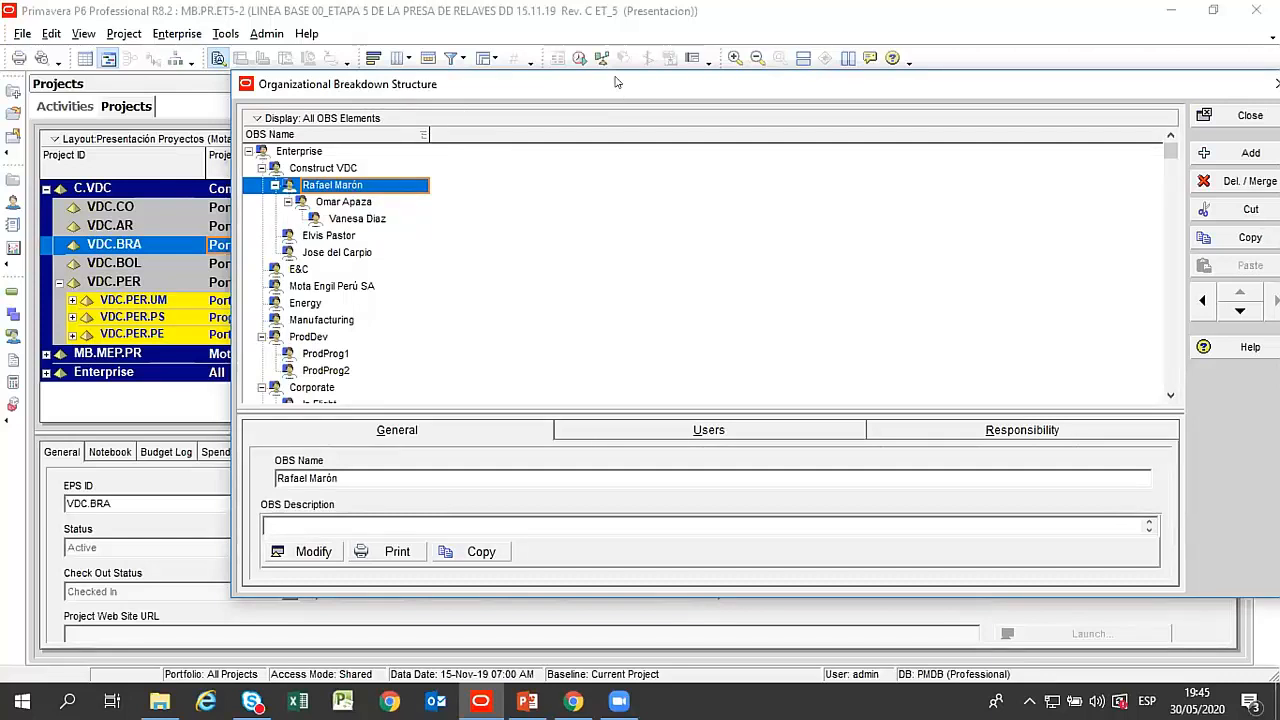
drag(616, 82, 603, 42)
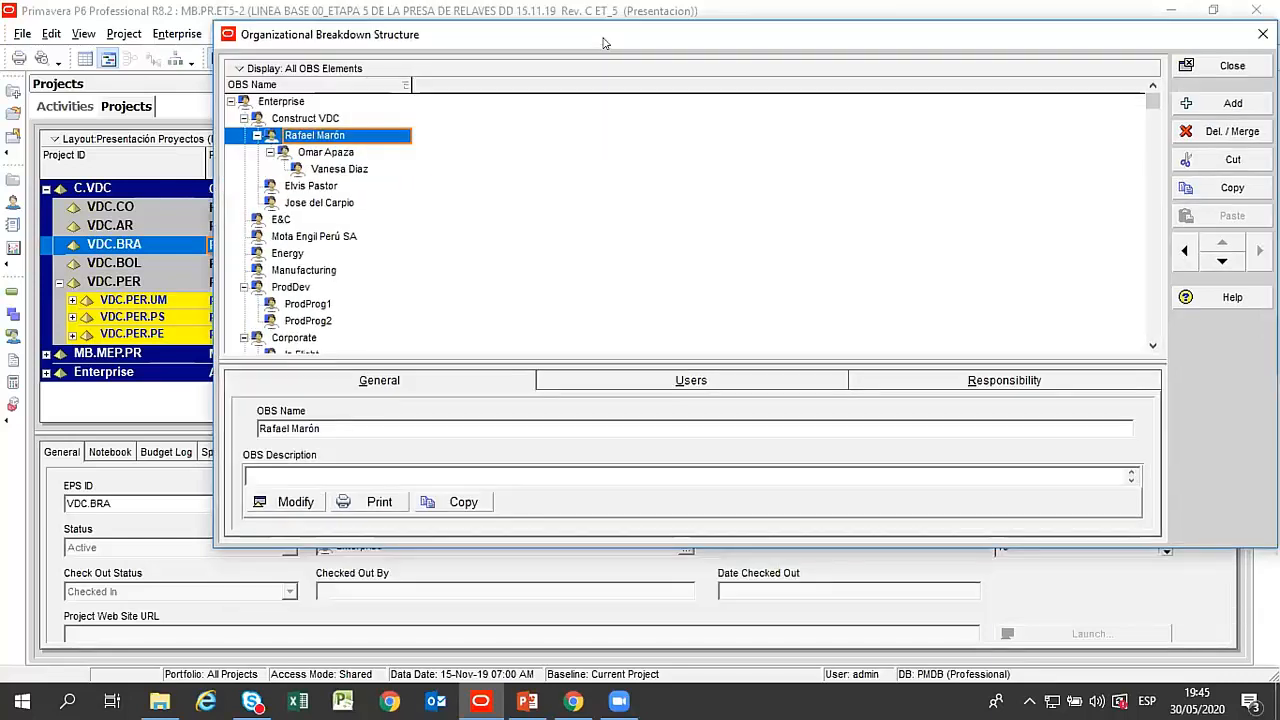
click(330, 153)
drag(399, 36, 444, 40)
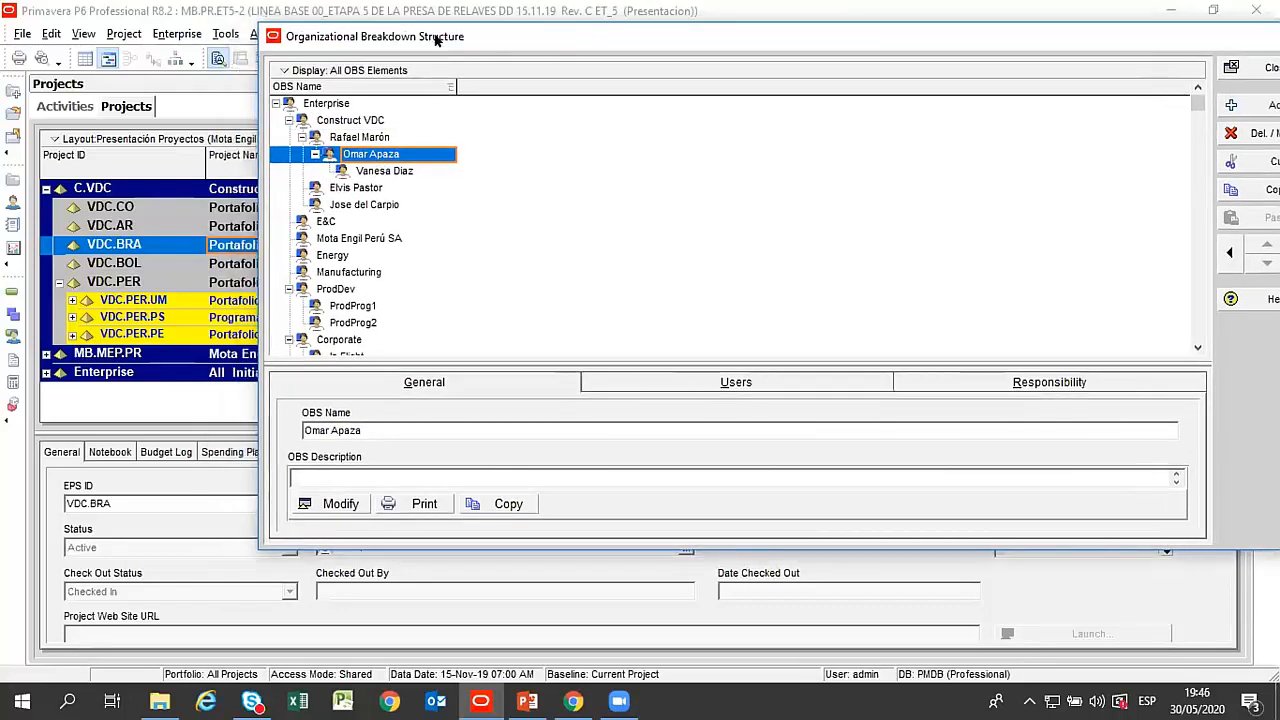
click(368, 136)
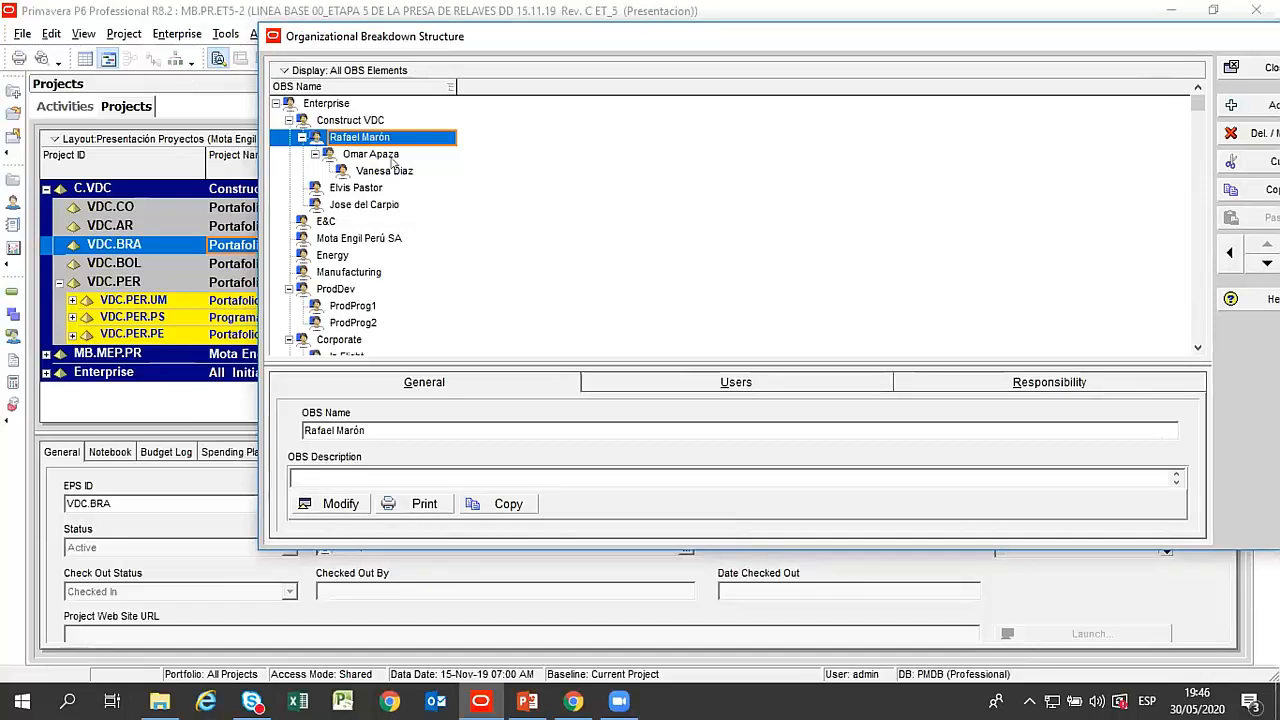
Collapse the ProdDev, Corporate and IT branches of the OBS.
click(288, 289)
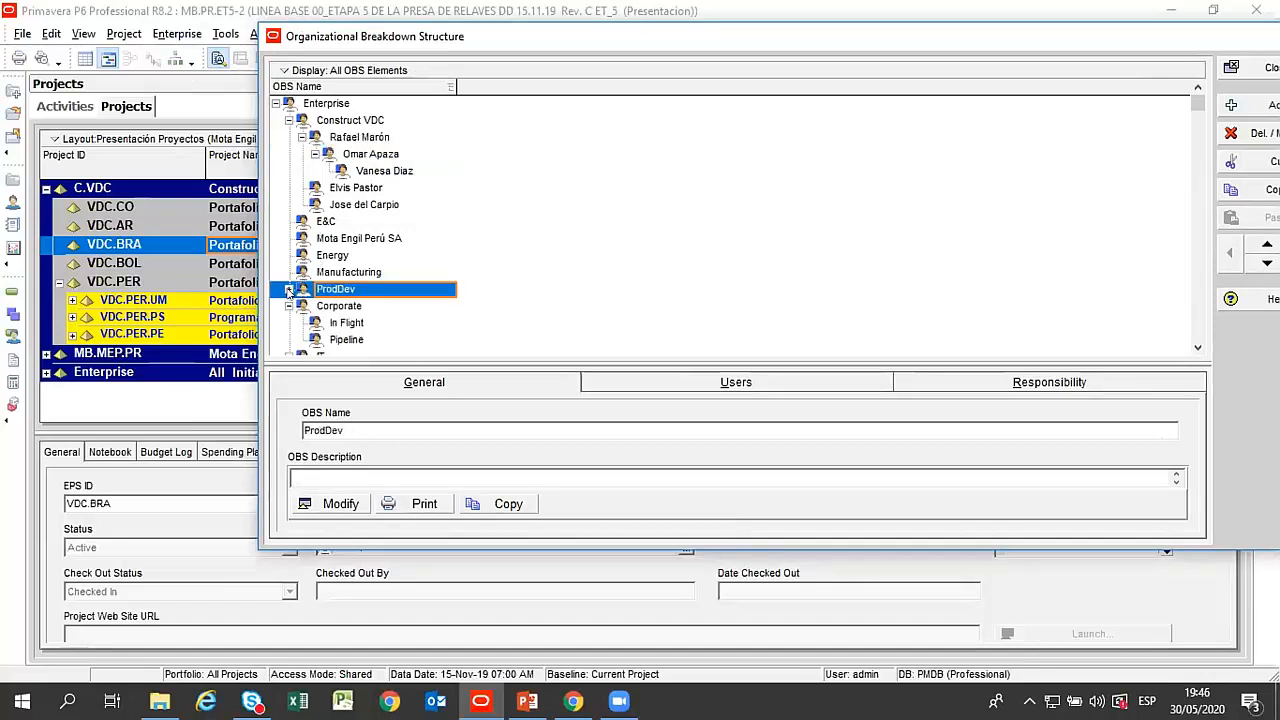
click(289, 306)
click(289, 323)
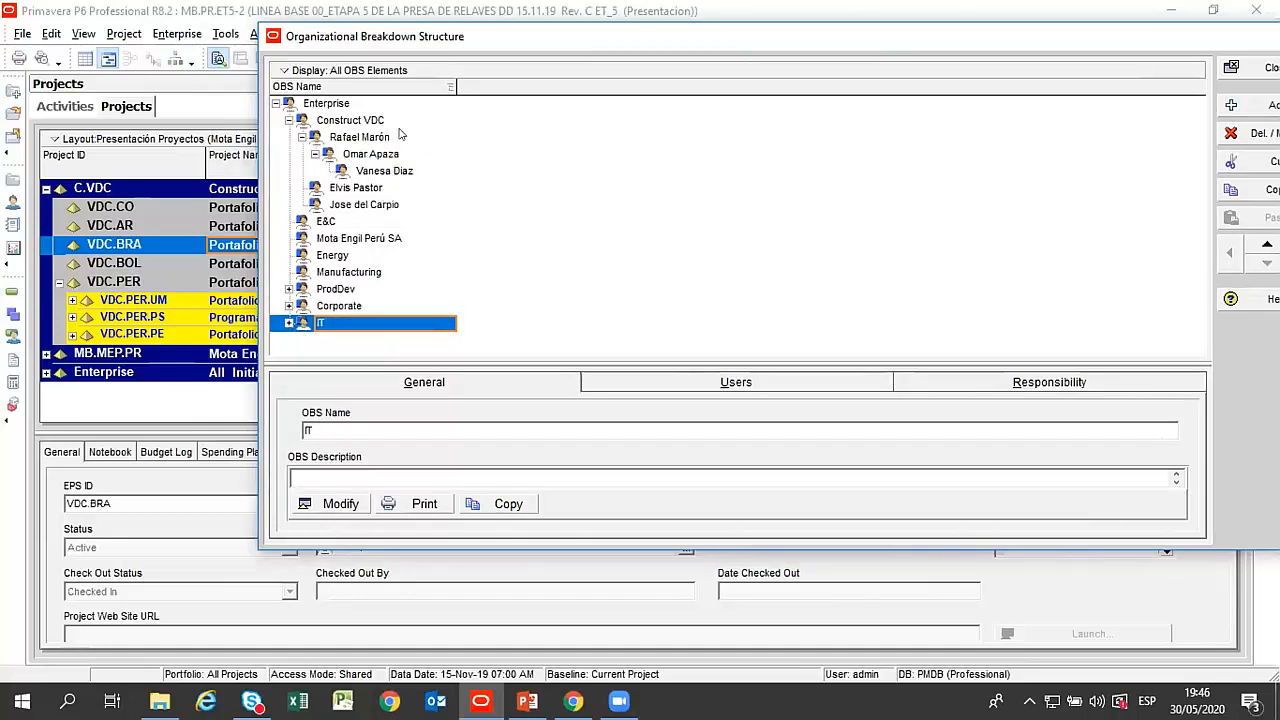
Review the OBS description of the highest of the three nested managers under Construct VDC, then accept it.
click(369, 140)
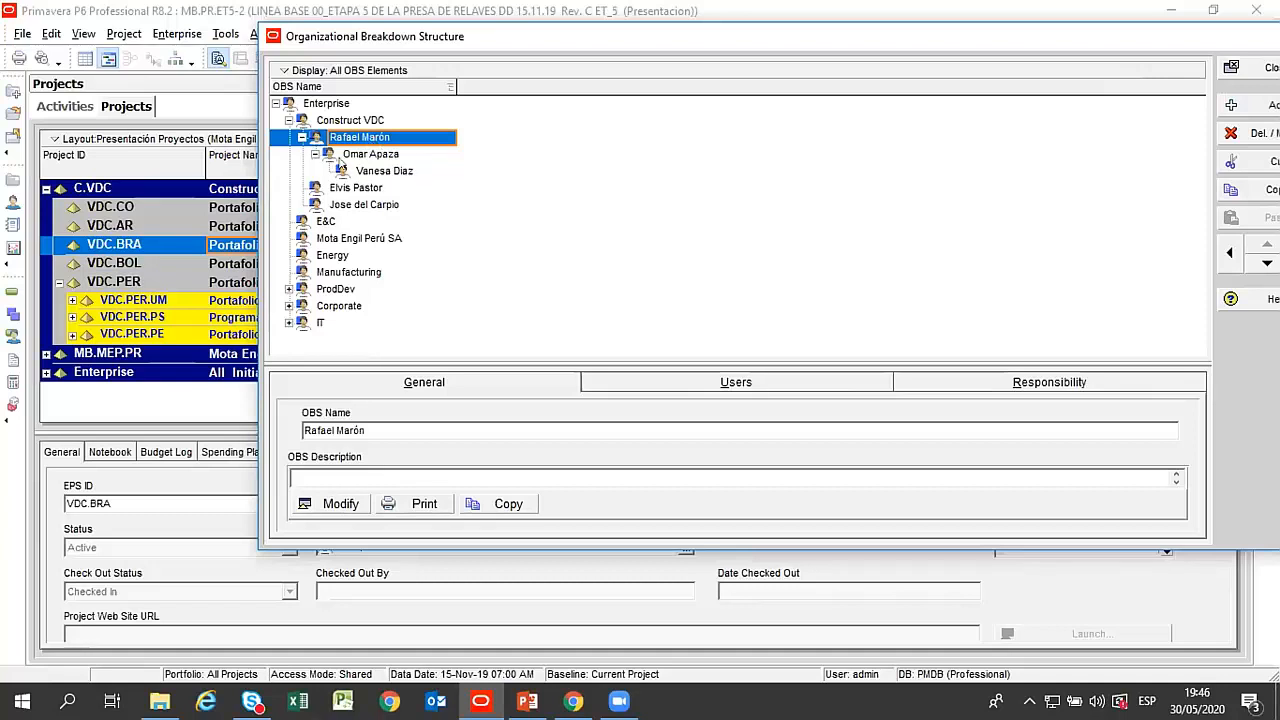
click(366, 155)
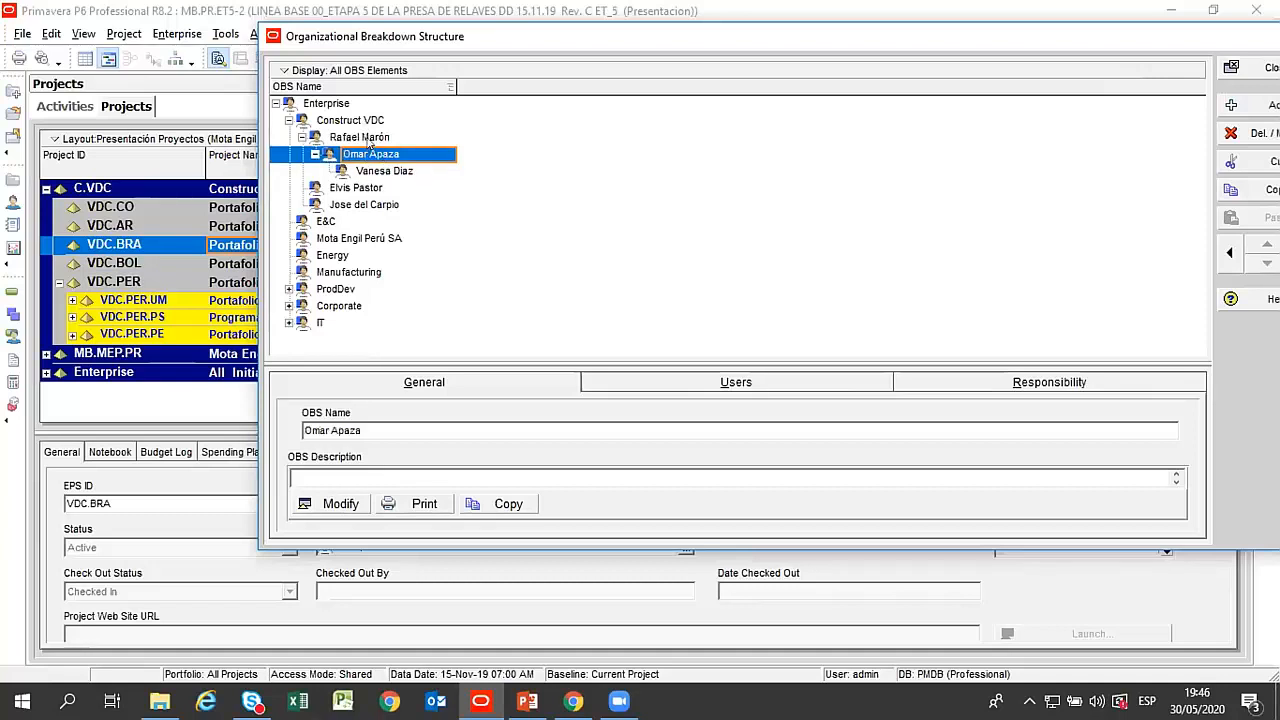
click(369, 140)
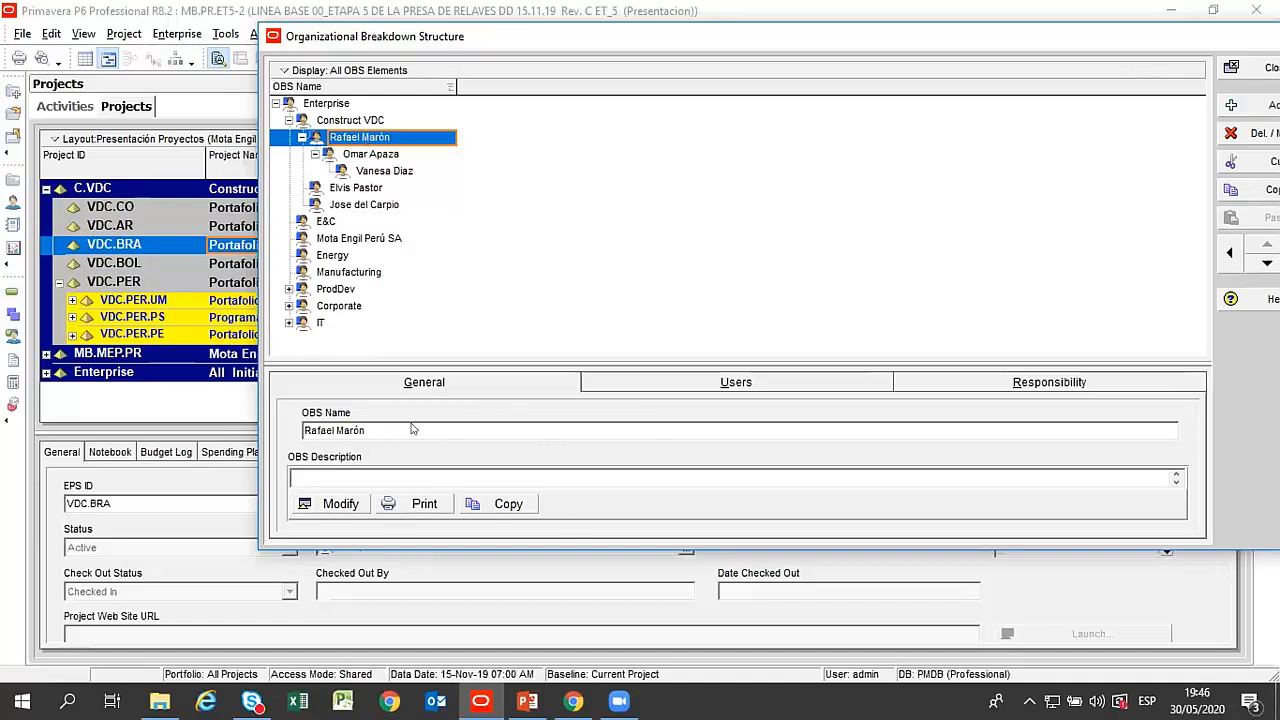
click(333, 504)
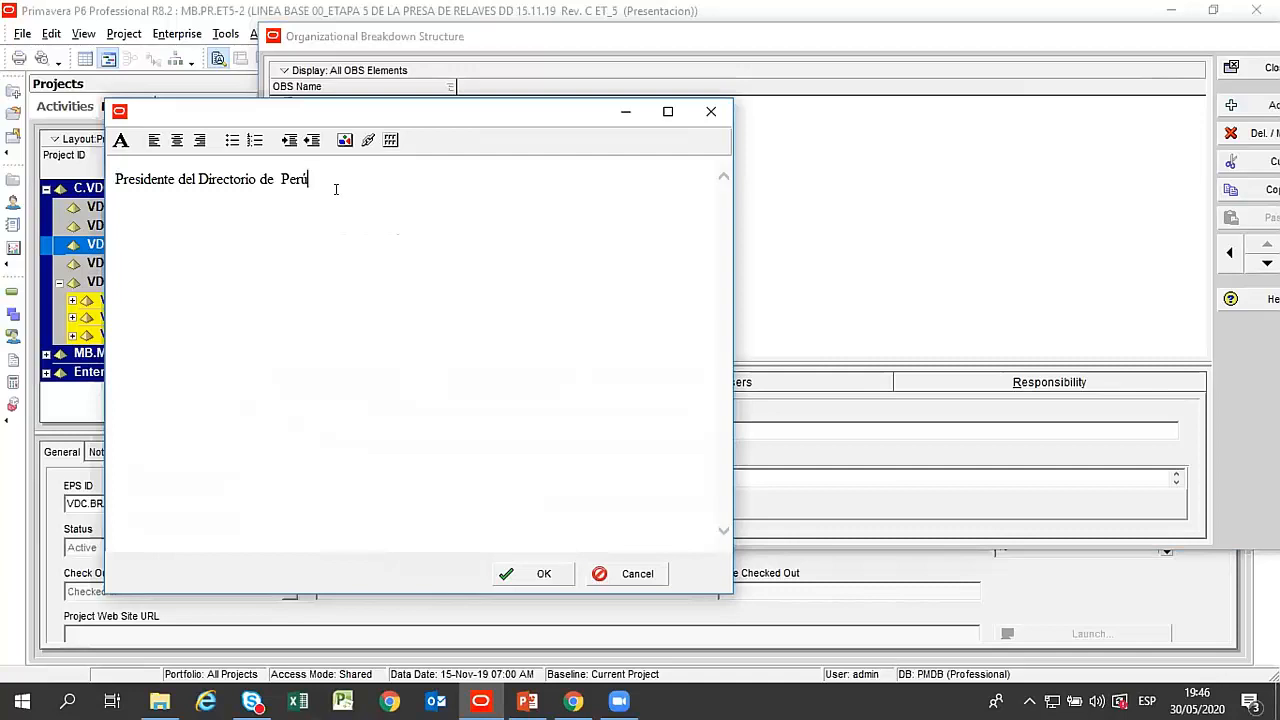
drag(349, 111, 530, 130)
click(677, 587)
Insert "Directo de" before "Portafolio de Unidades Mineras" in the OBS description of the second-level manager in the Construct VDC chain.
click(366, 153)
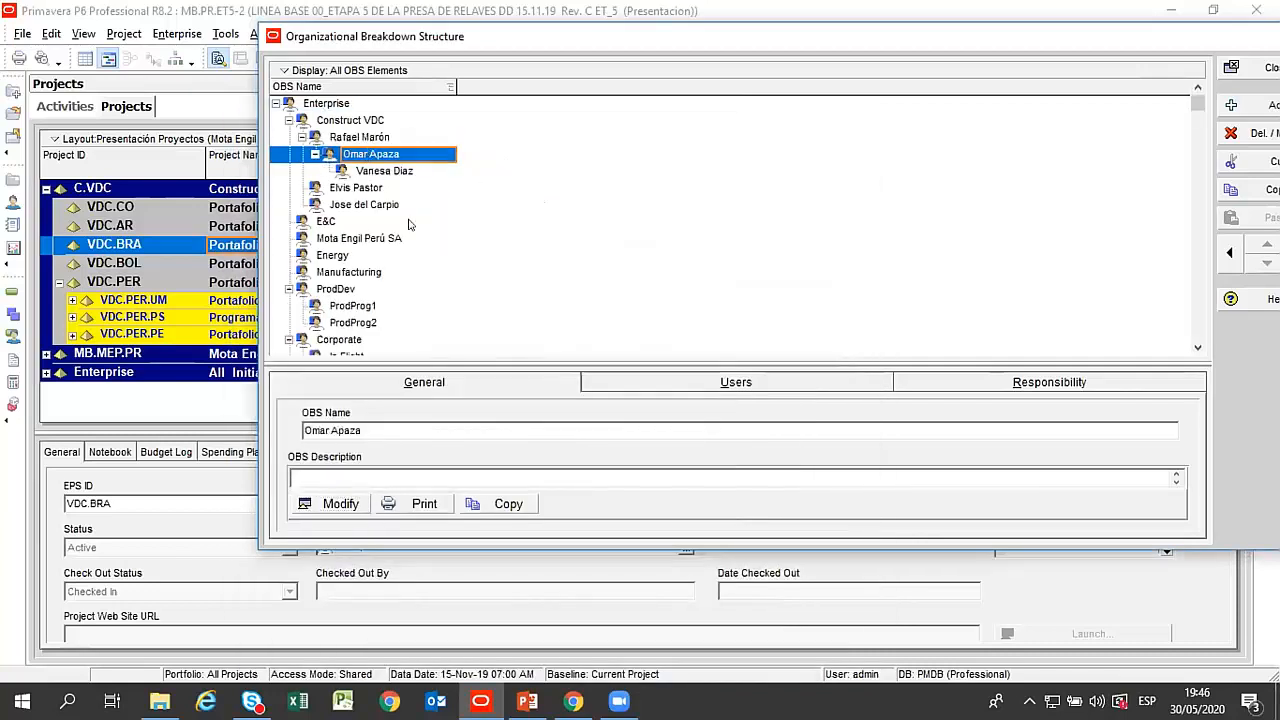
click(340, 503)
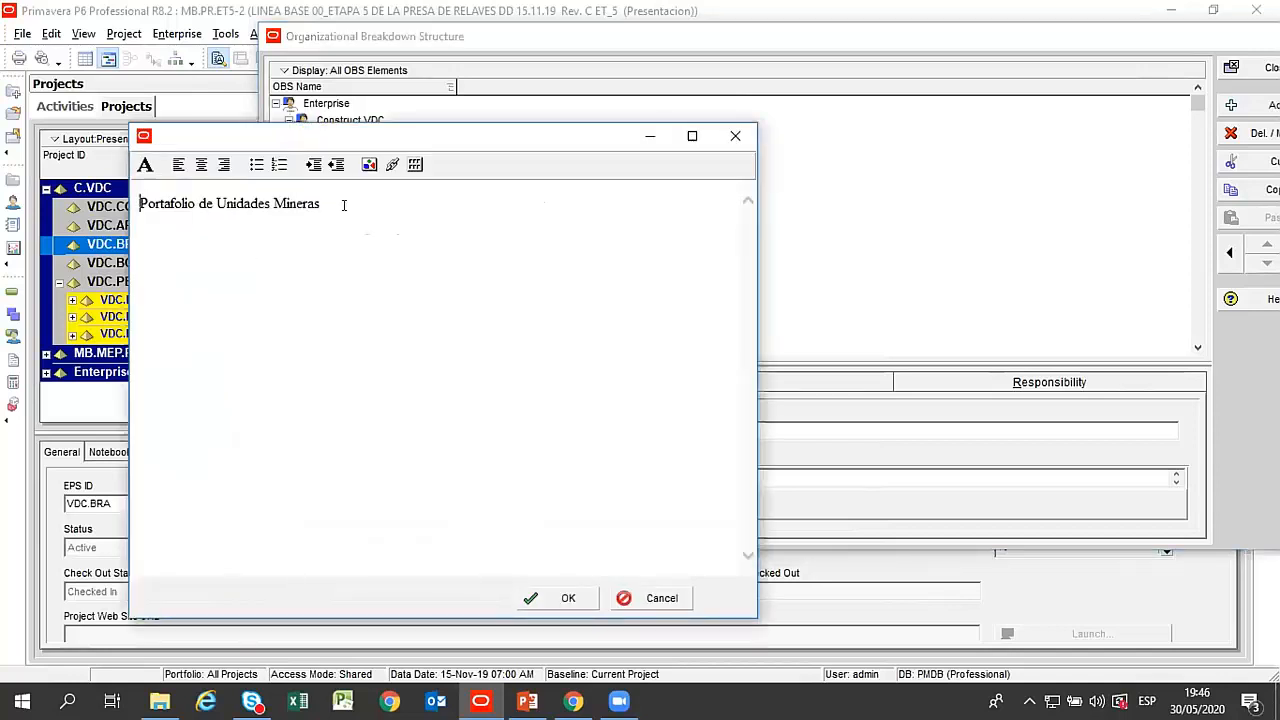
text(Direc)
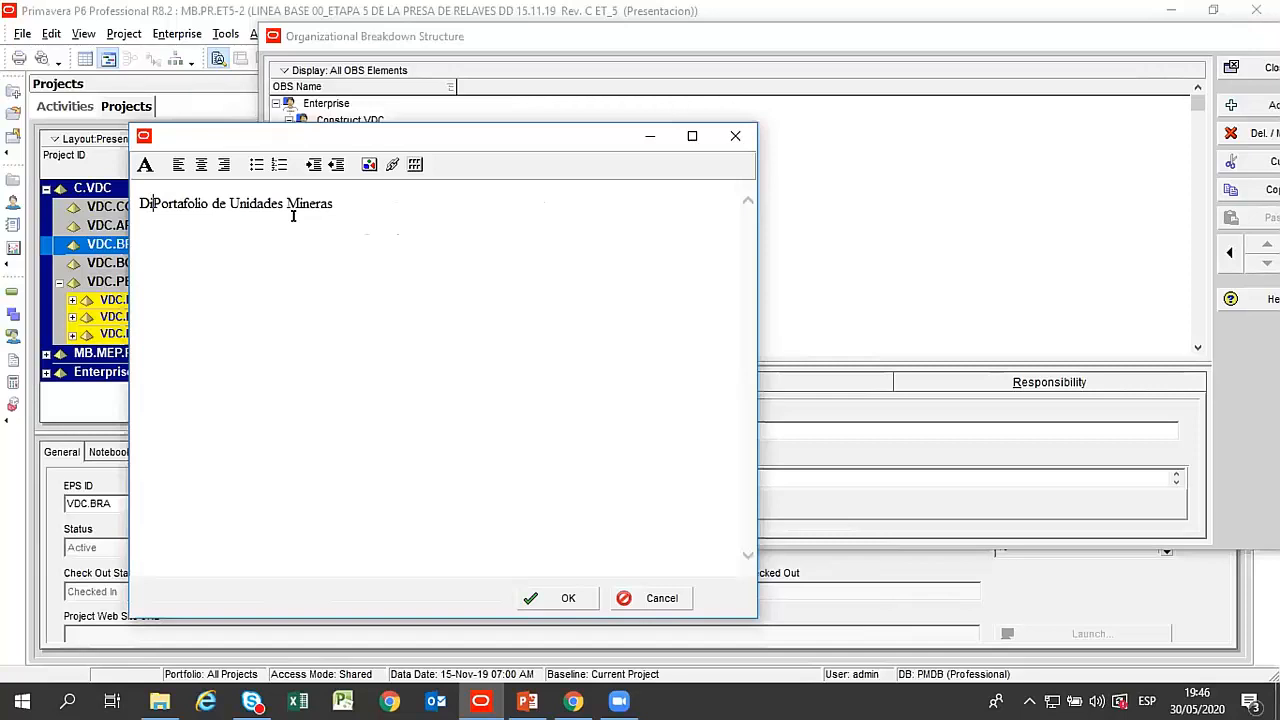
text(to de)
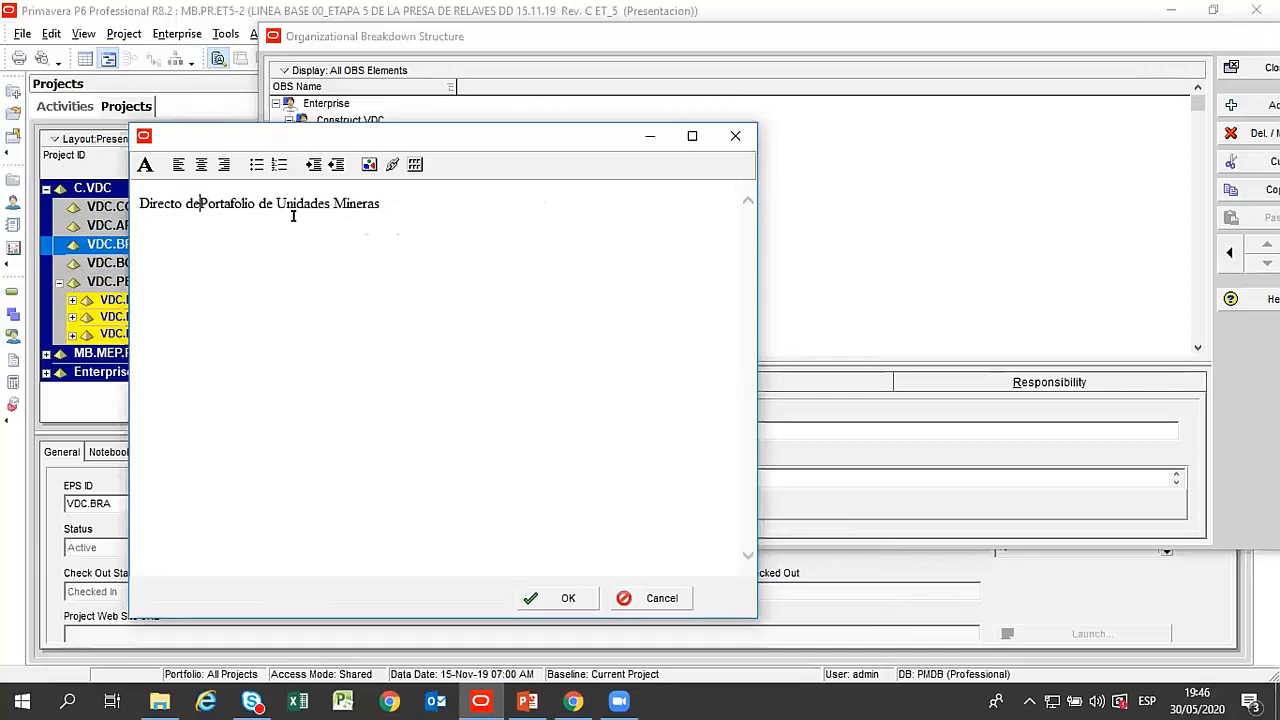
click(560, 598)
Enter "Directora del Proyecto Barrick" as the OBS description of the third-level manager in the Construct VDC chain.
click(374, 171)
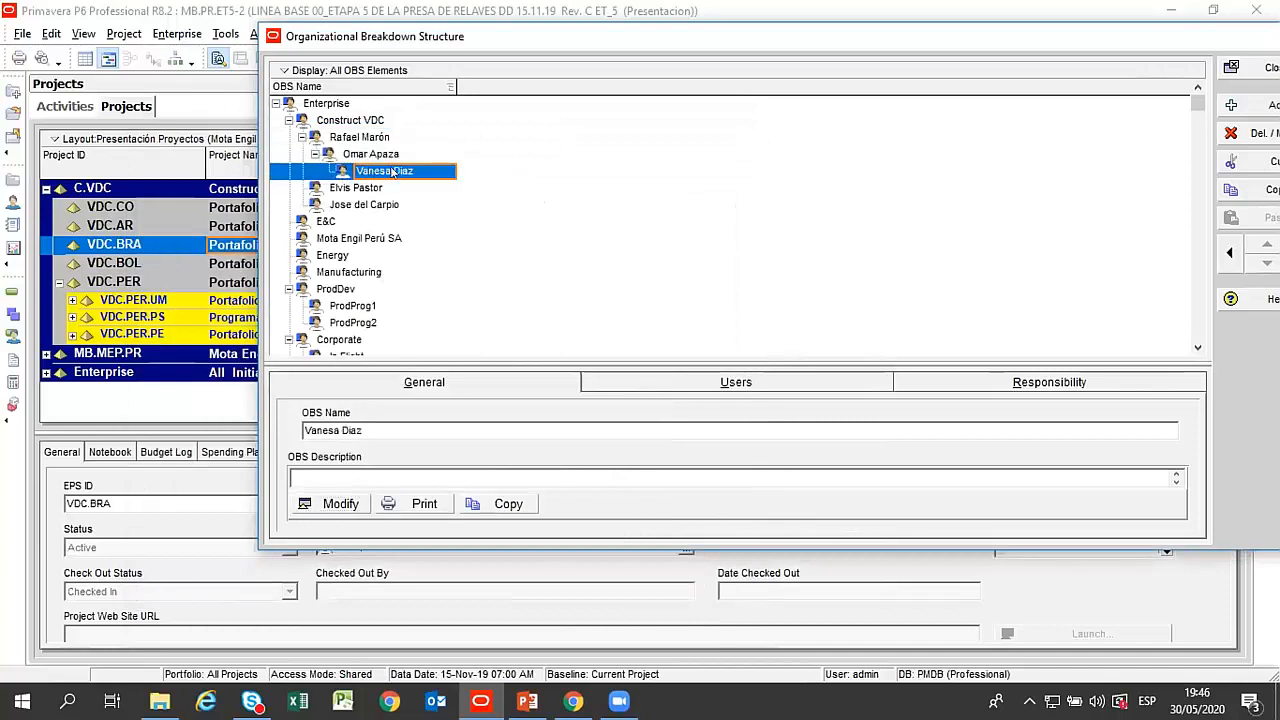
click(324, 506)
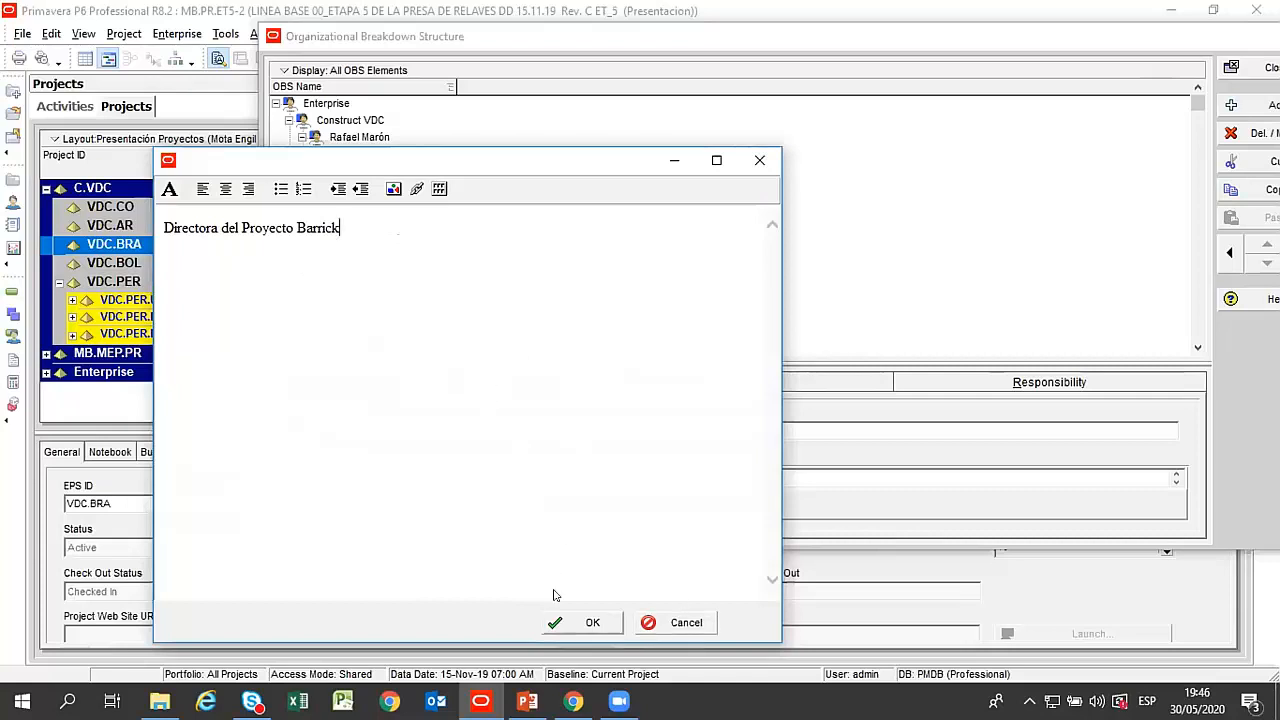
click(585, 622)
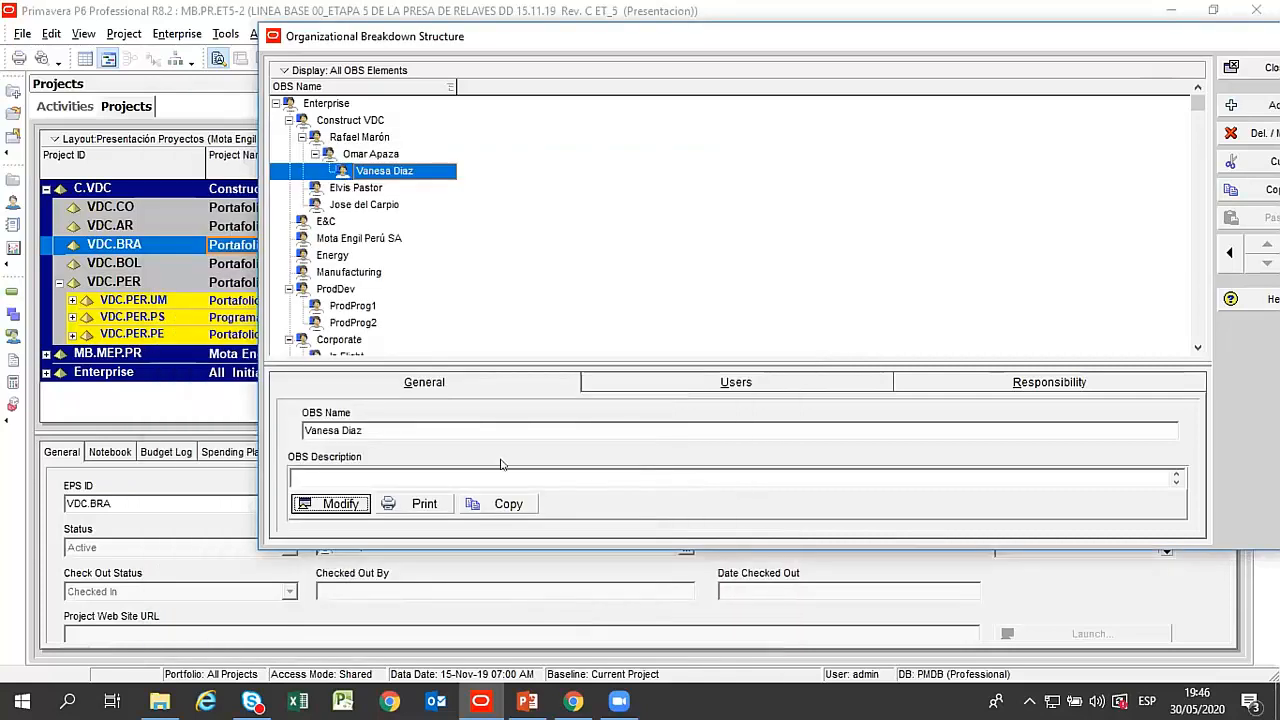
Compare the Construct VDC element with the first- and second-level managers nested beneath it in the OBS.
click(340, 121)
click(352, 132)
click(347, 120)
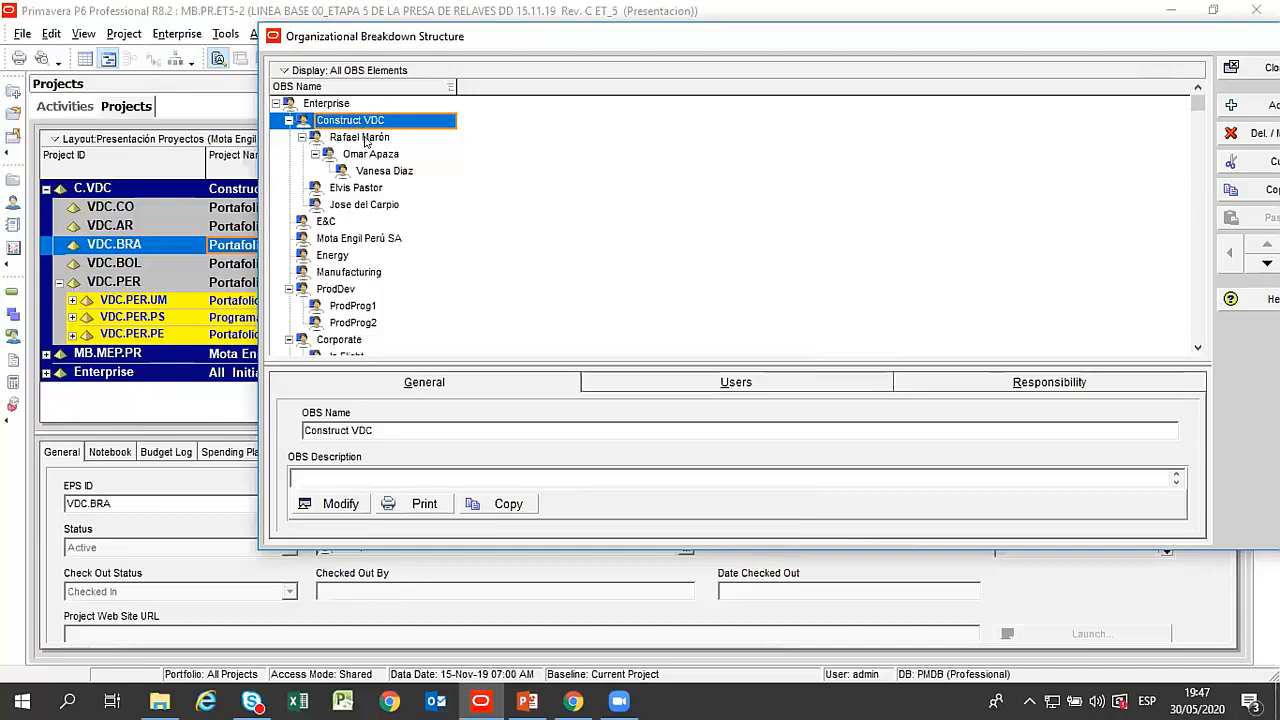
click(360, 137)
click(368, 155)
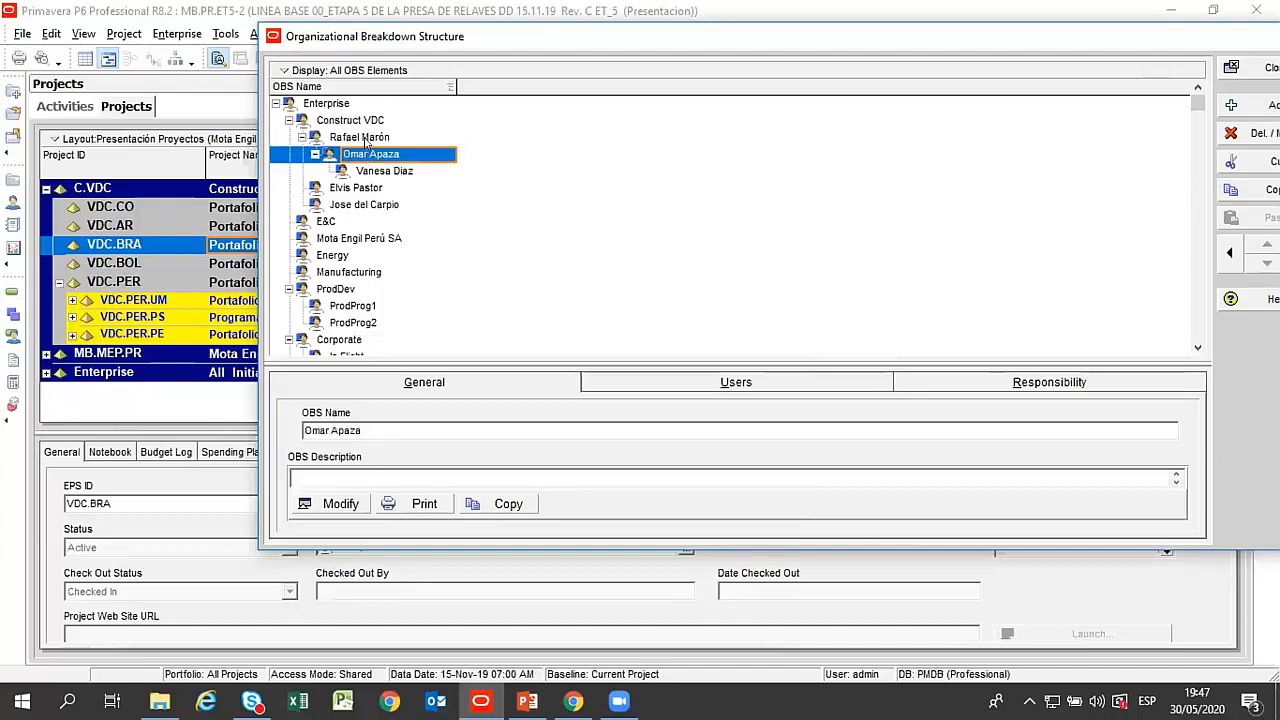
click(365, 140)
click(369, 156)
Check the OBS users of the first- and second-level Construct VDC managers and the first-level manager's responsibilities.
click(758, 385)
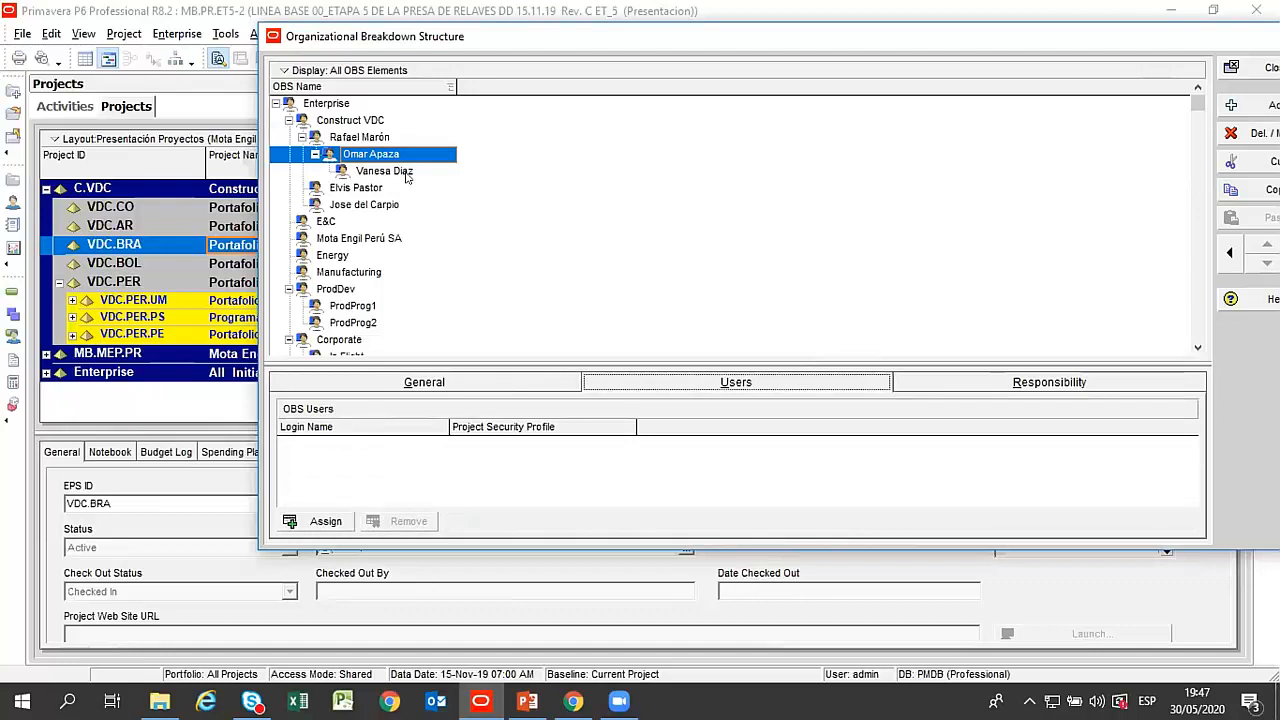
click(378, 140)
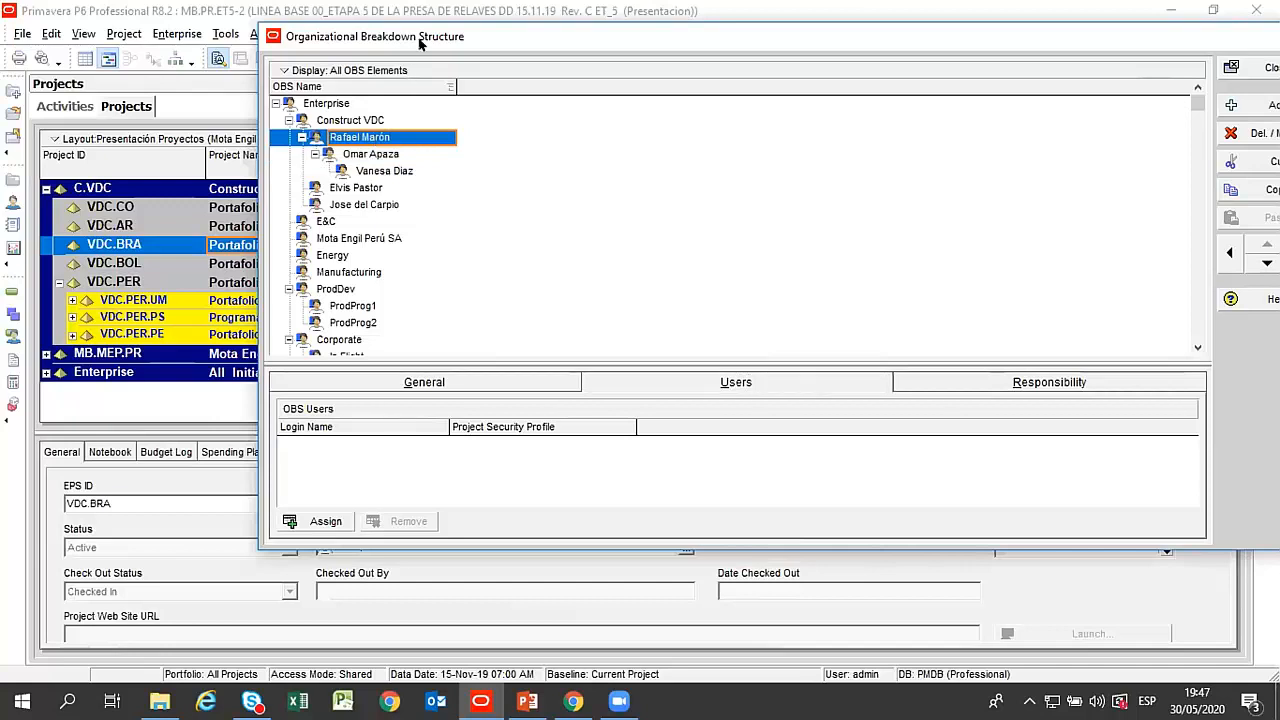
drag(420, 42, 529, 52)
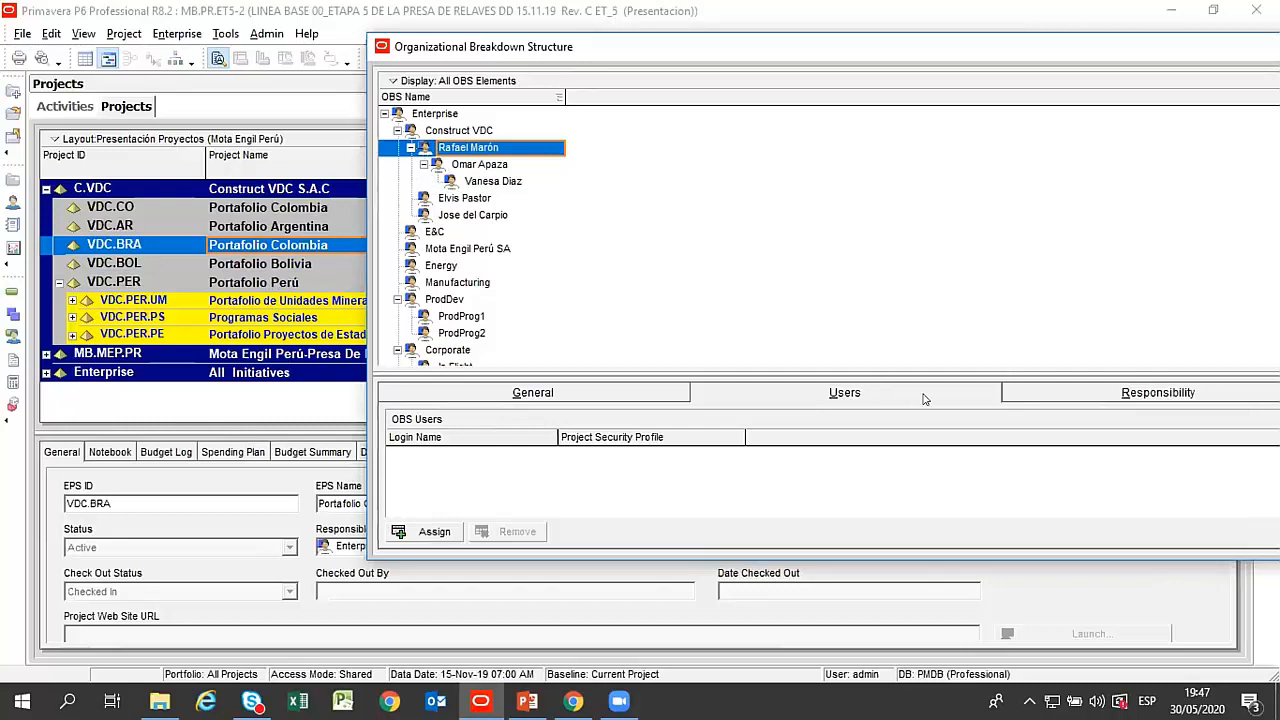
click(1052, 396)
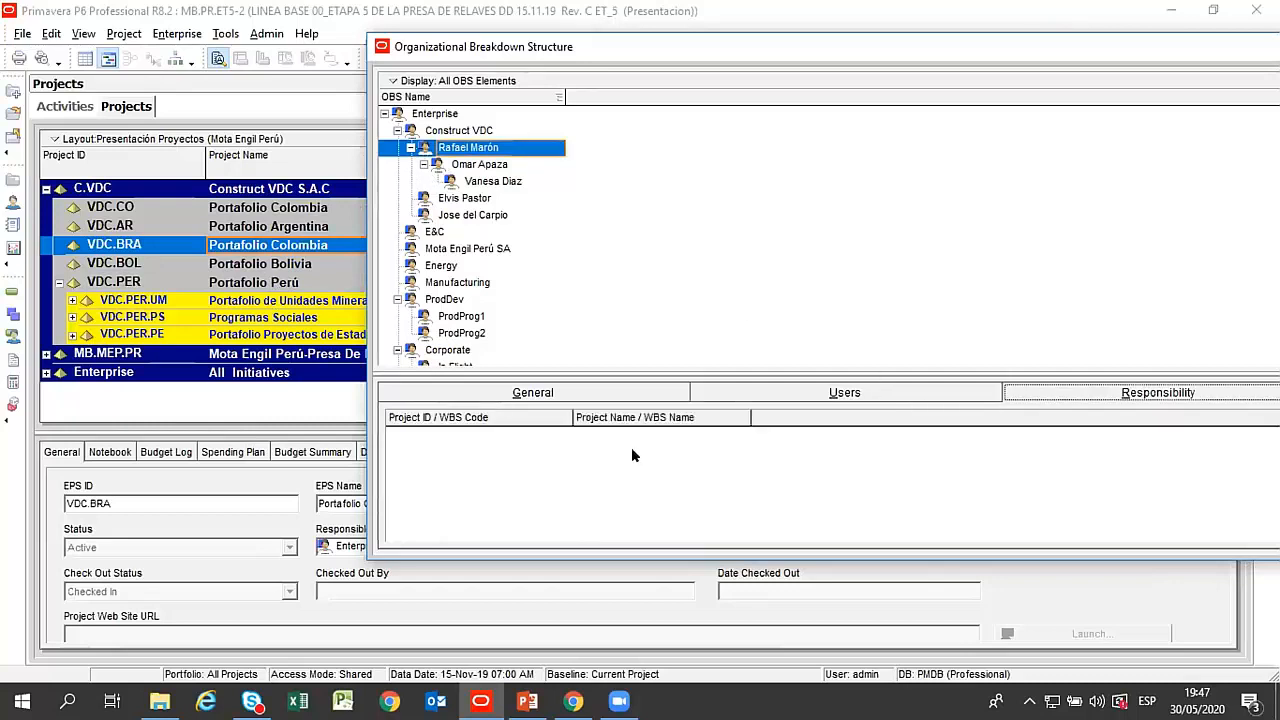
drag(732, 48, 516, 33)
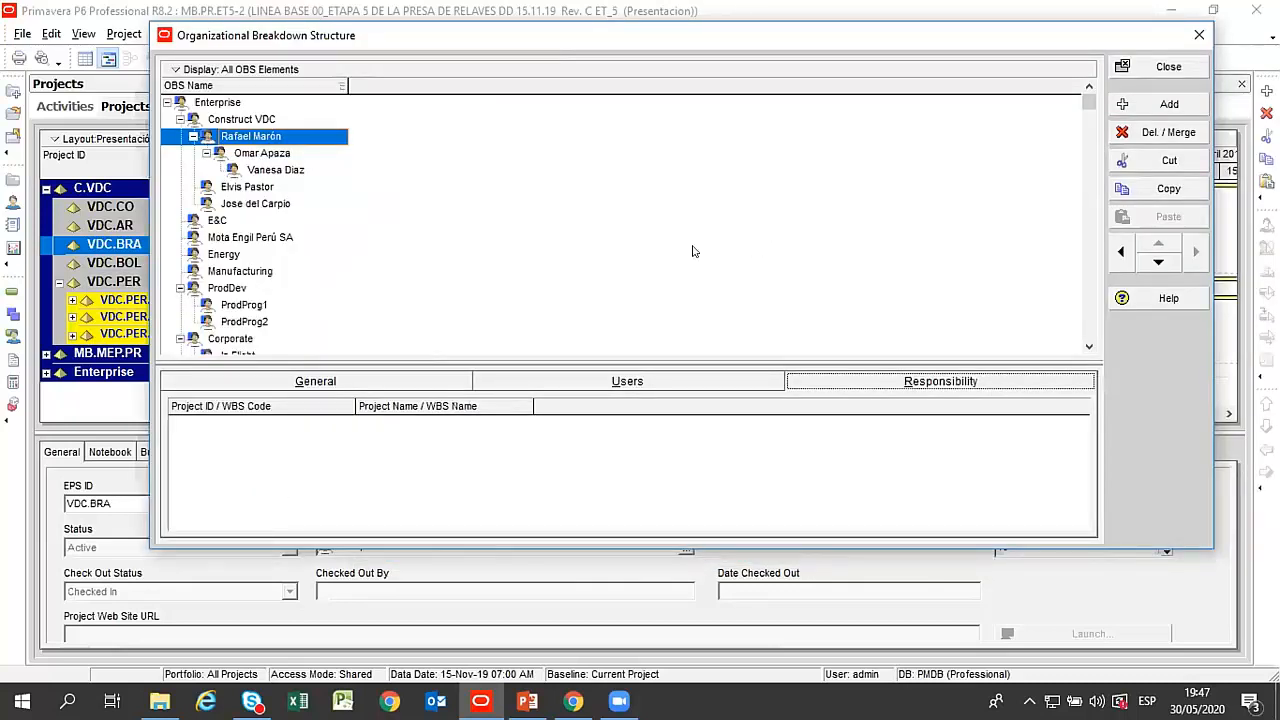
Review the general details of Construct VDC and its three nested managers, level by level.
click(336, 383)
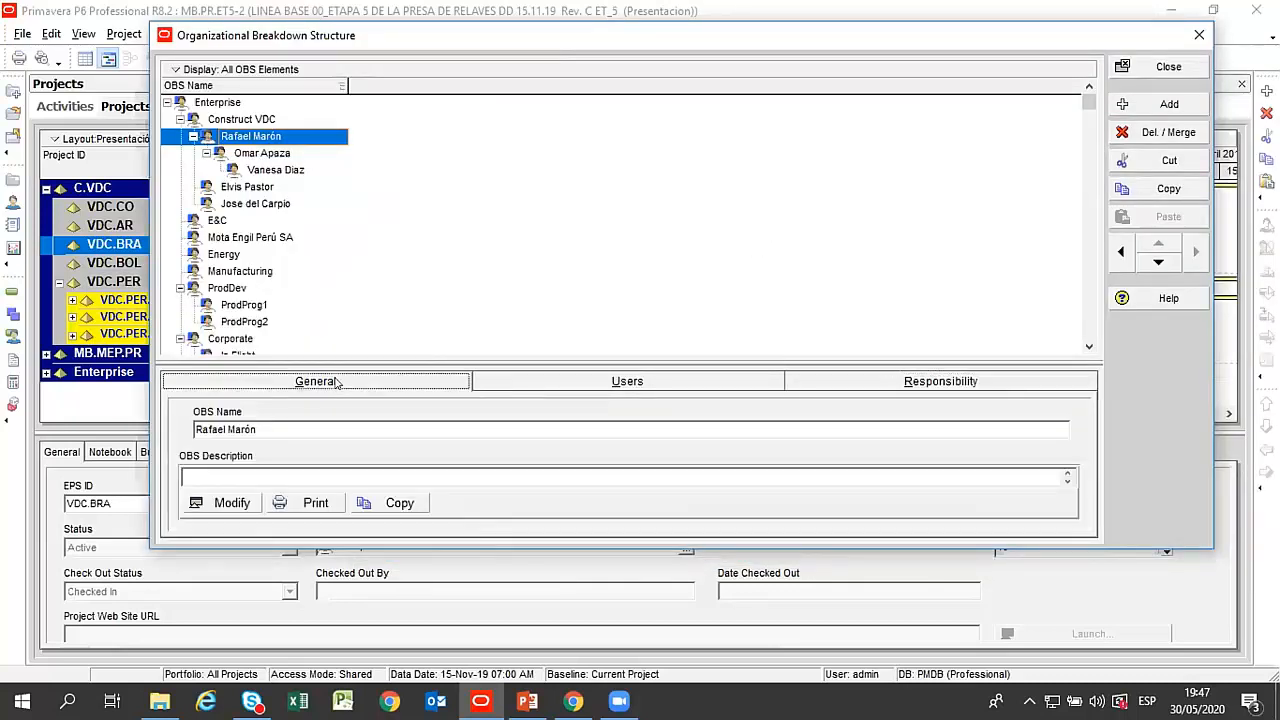
click(262, 153)
click(270, 168)
click(257, 140)
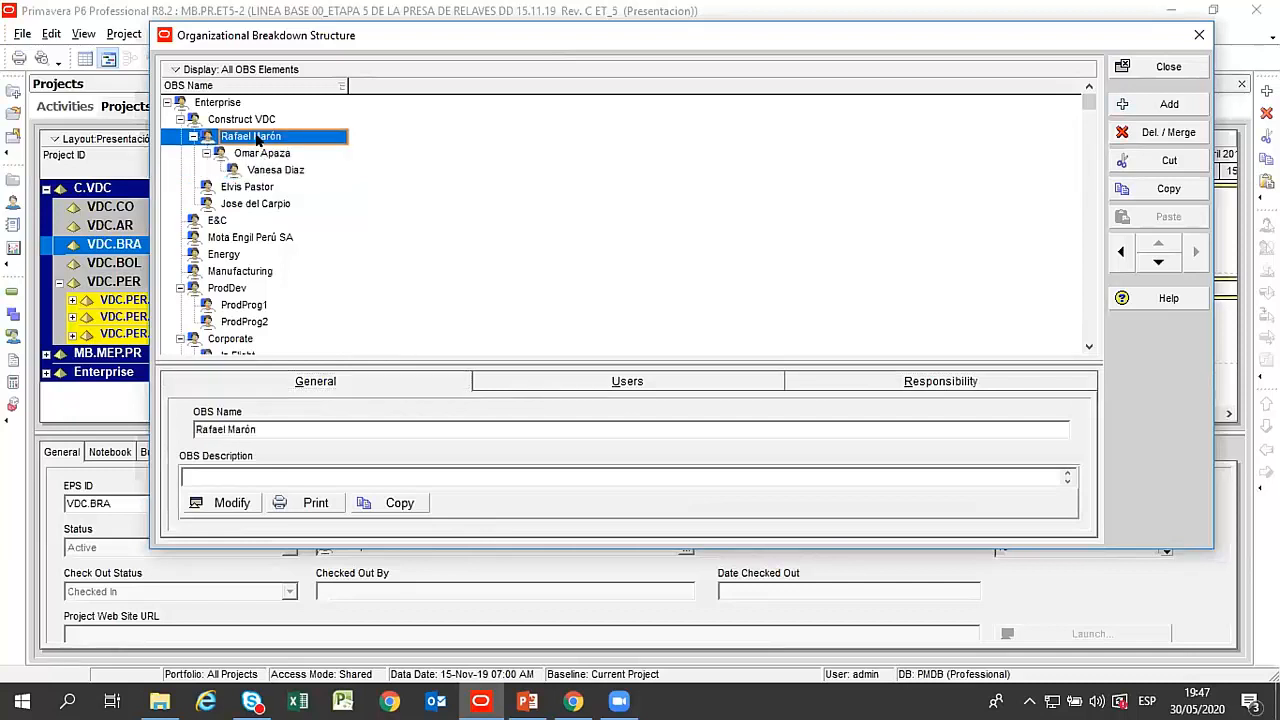
click(232, 120)
click(240, 136)
click(248, 153)
click(244, 135)
click(244, 121)
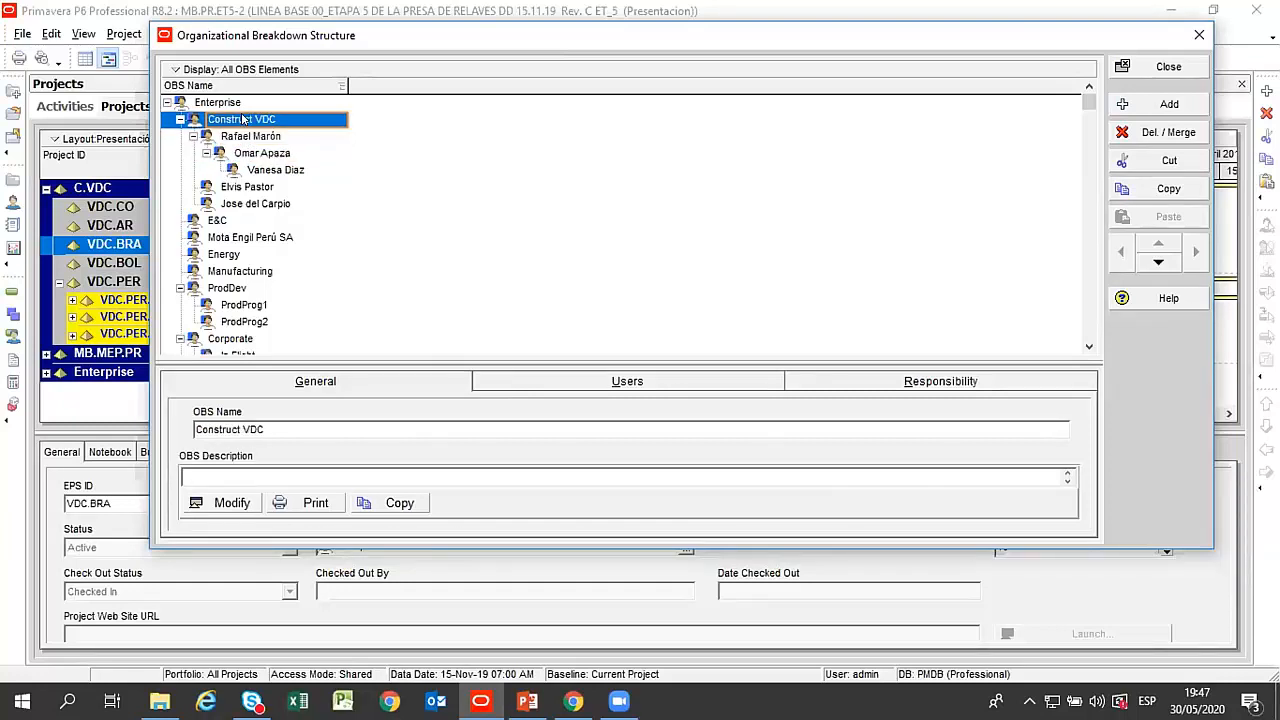
click(247, 137)
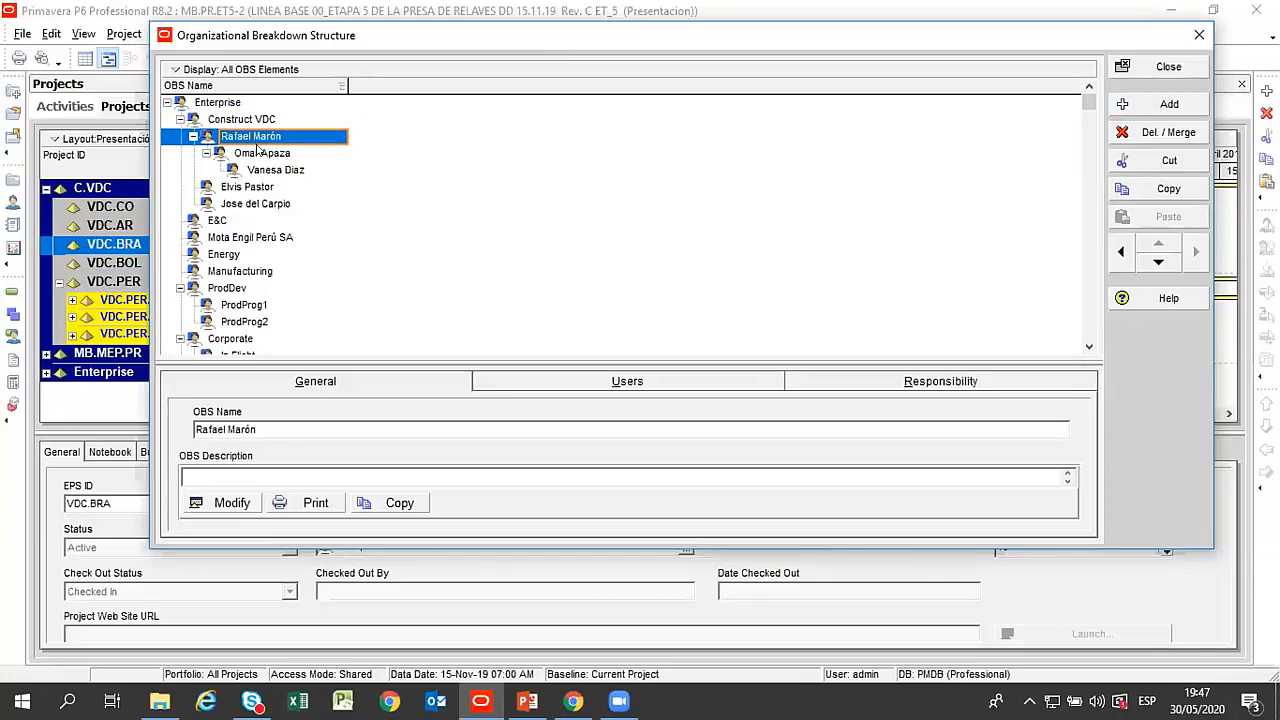
click(260, 155)
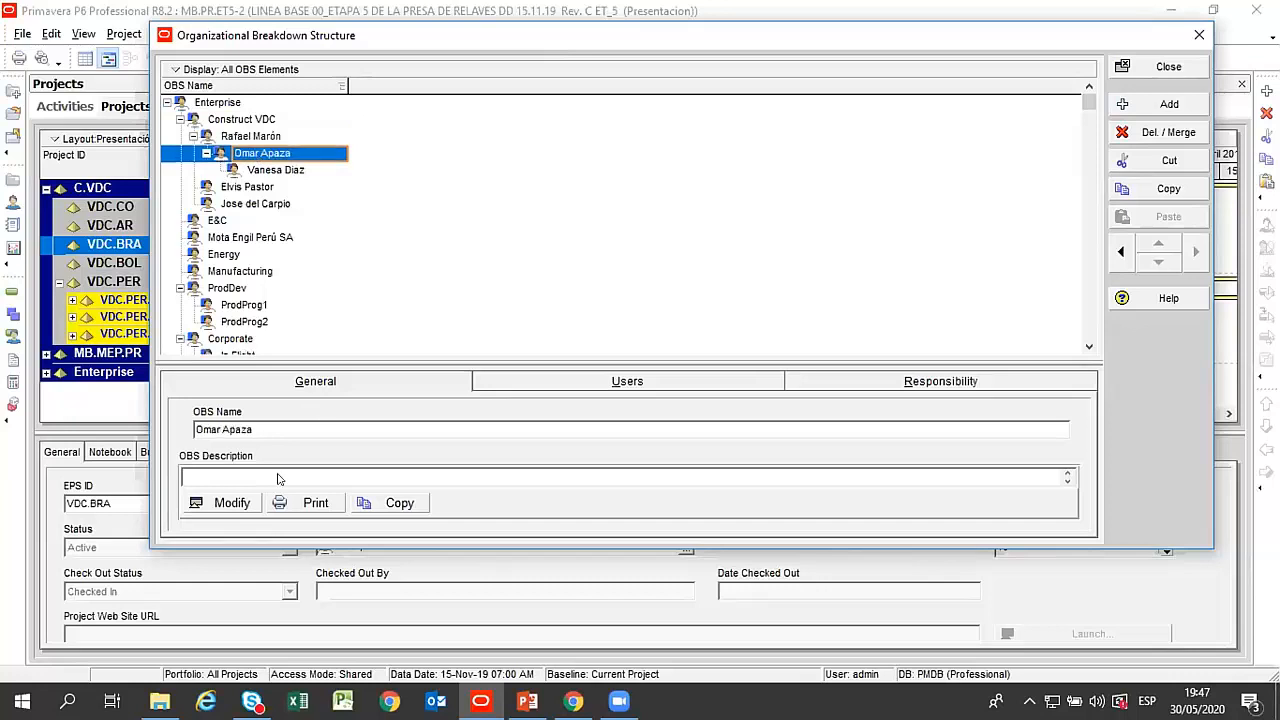
Close the Organizational Breakdown Structure and open the Enterprise Project Structure.
click(1150, 66)
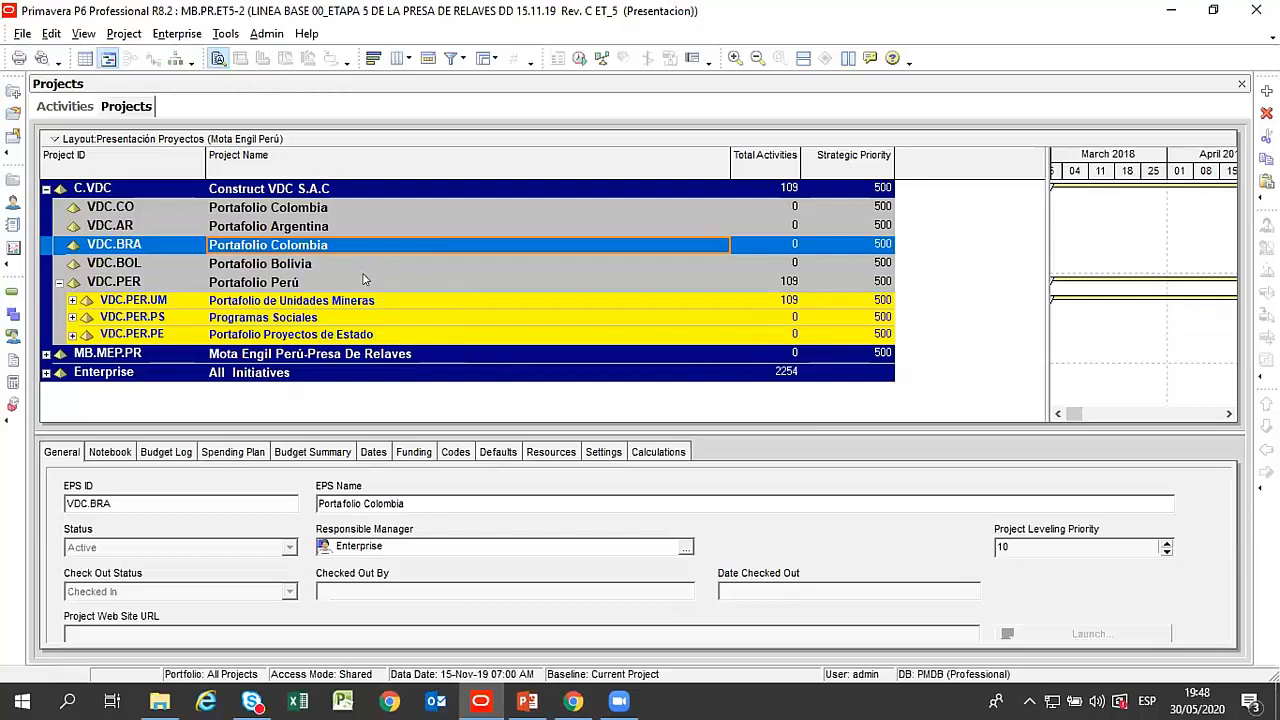
click(175, 33)
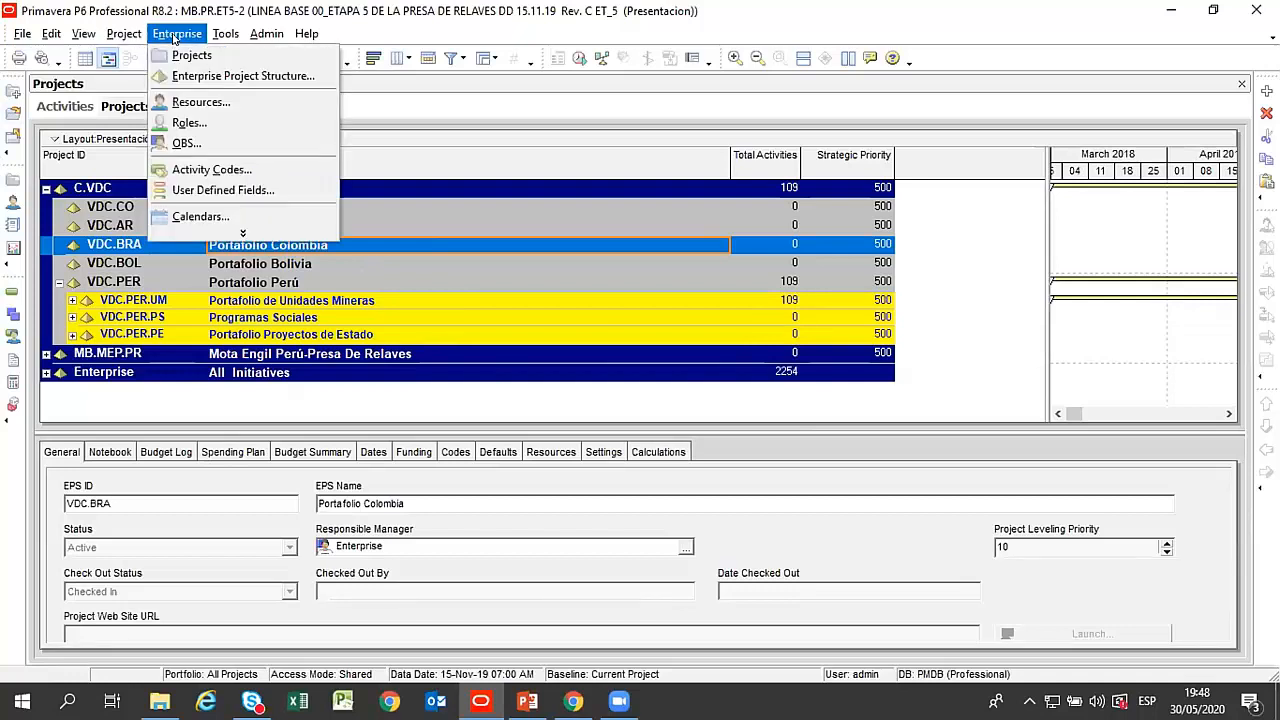
click(215, 78)
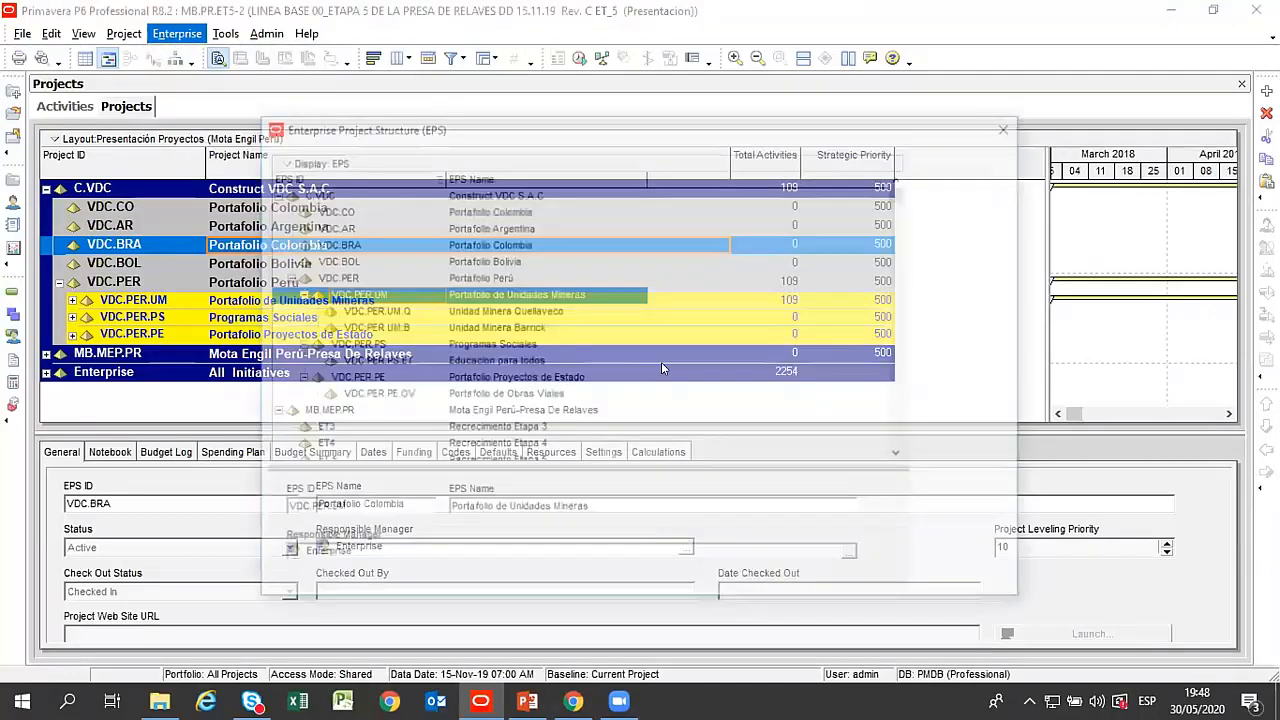
Assign the first-level manager under Construct VDC as responsible manager of Portafolio Perú and the WBS elements within it.
click(486, 228)
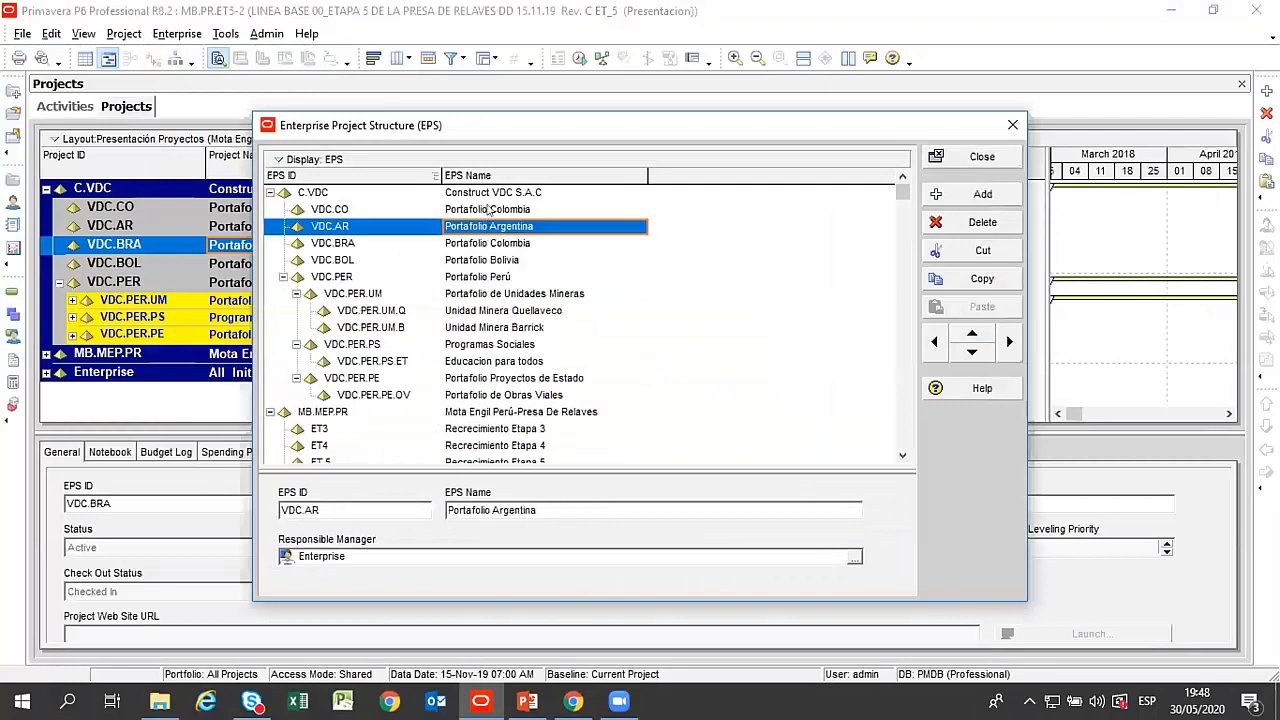
click(490, 211)
click(496, 277)
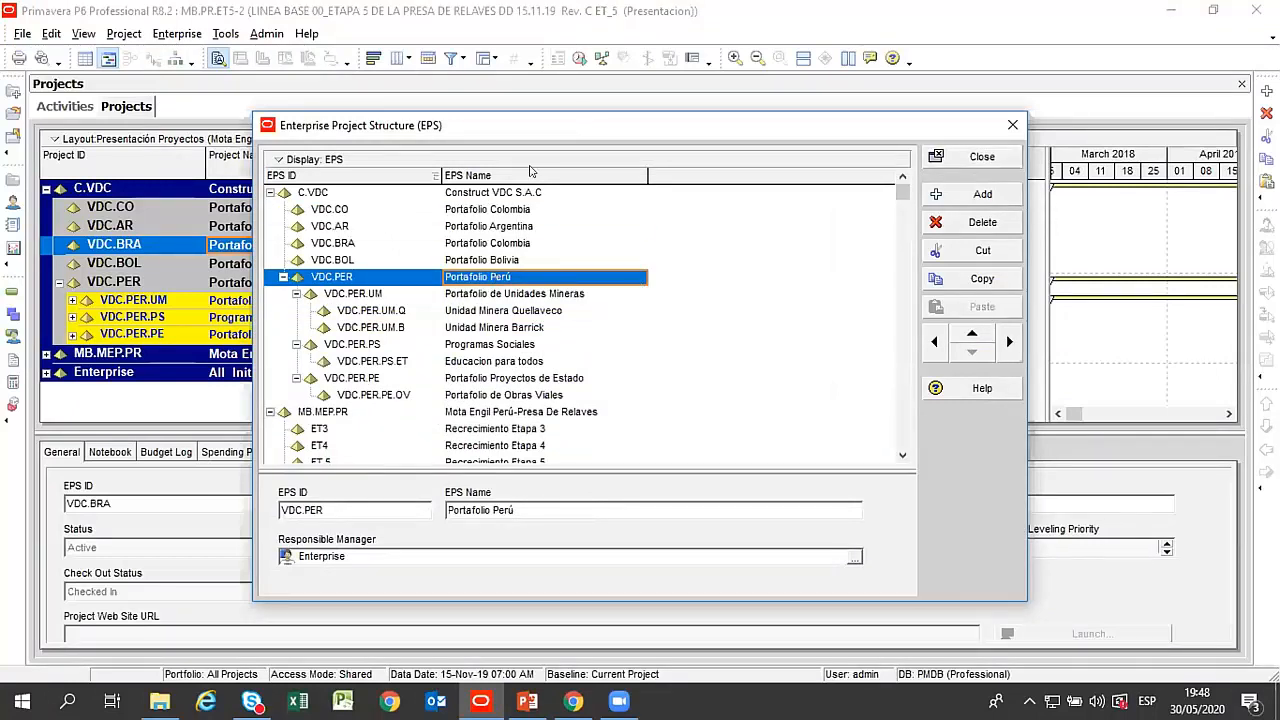
drag(587, 130, 586, 52)
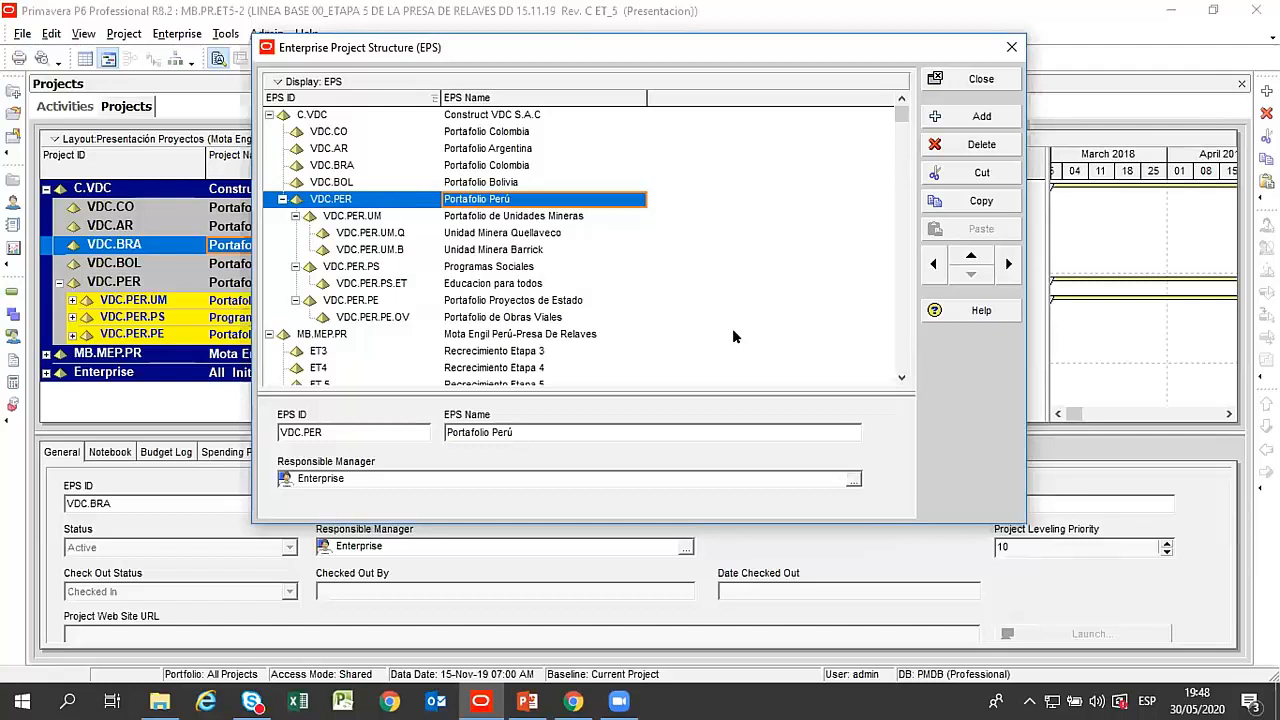
click(853, 480)
drag(633, 218, 757, 118)
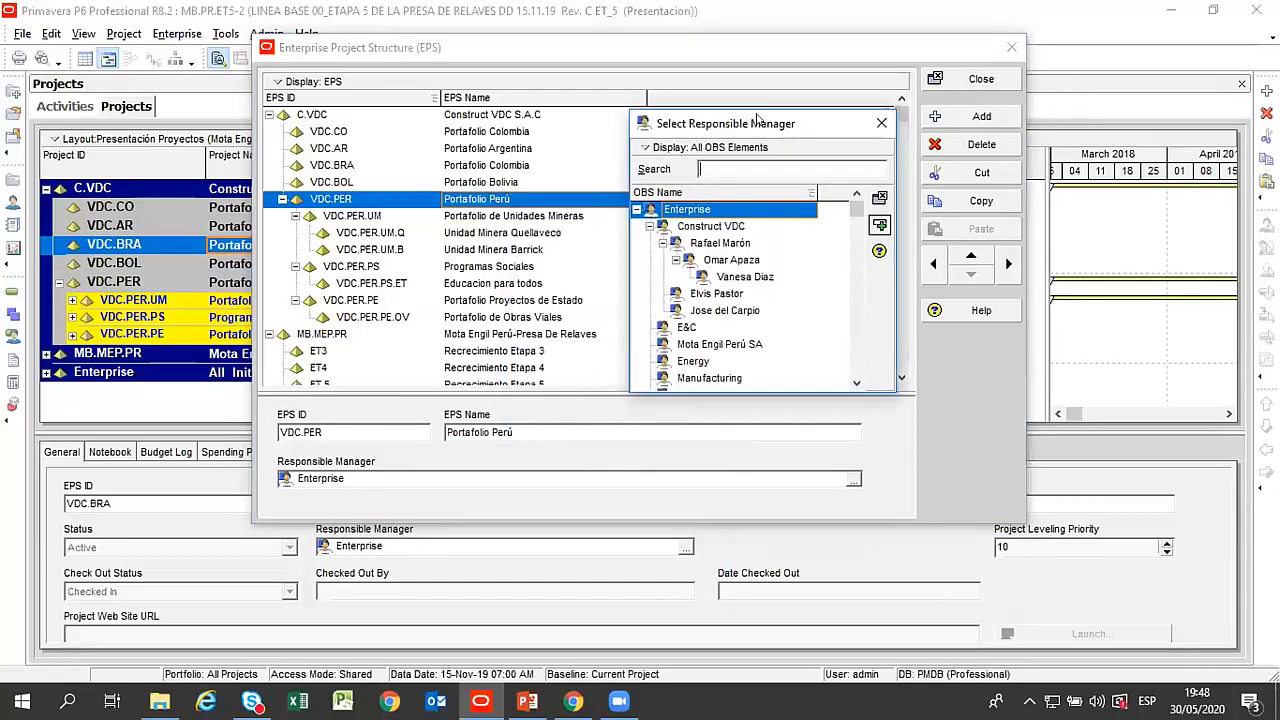
click(708, 229)
double_click(720, 244)
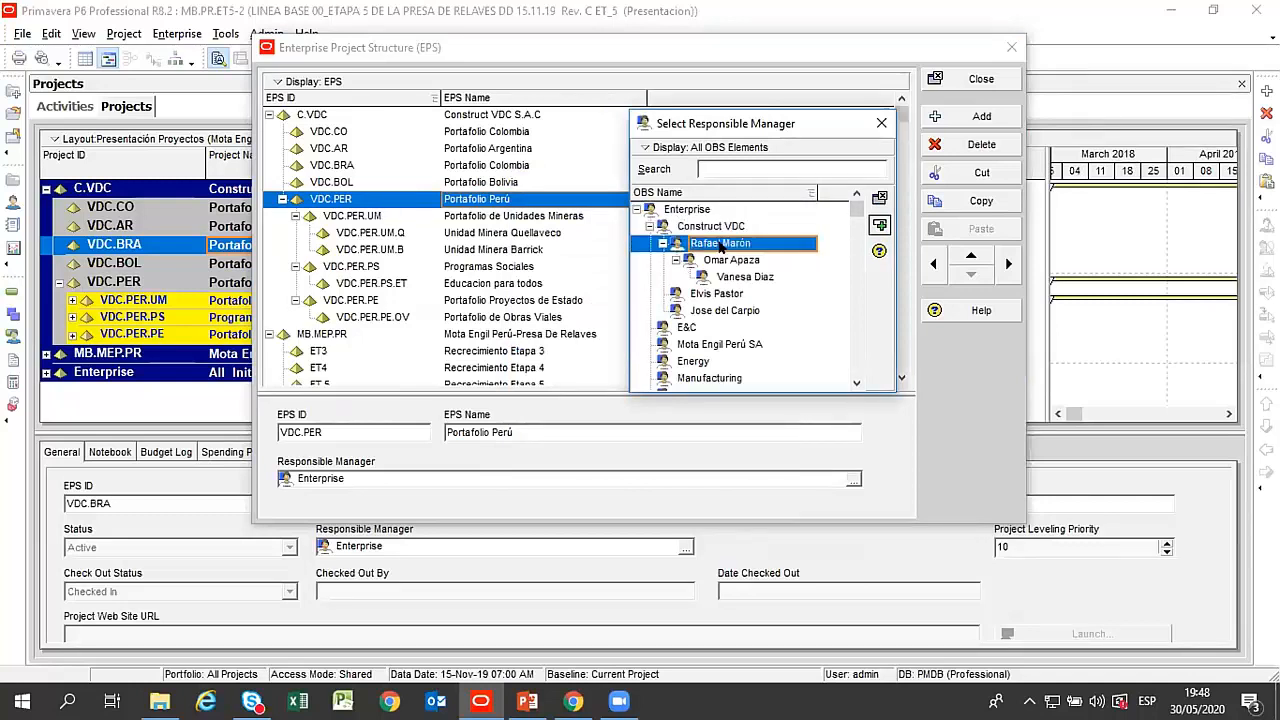
click(651, 385)
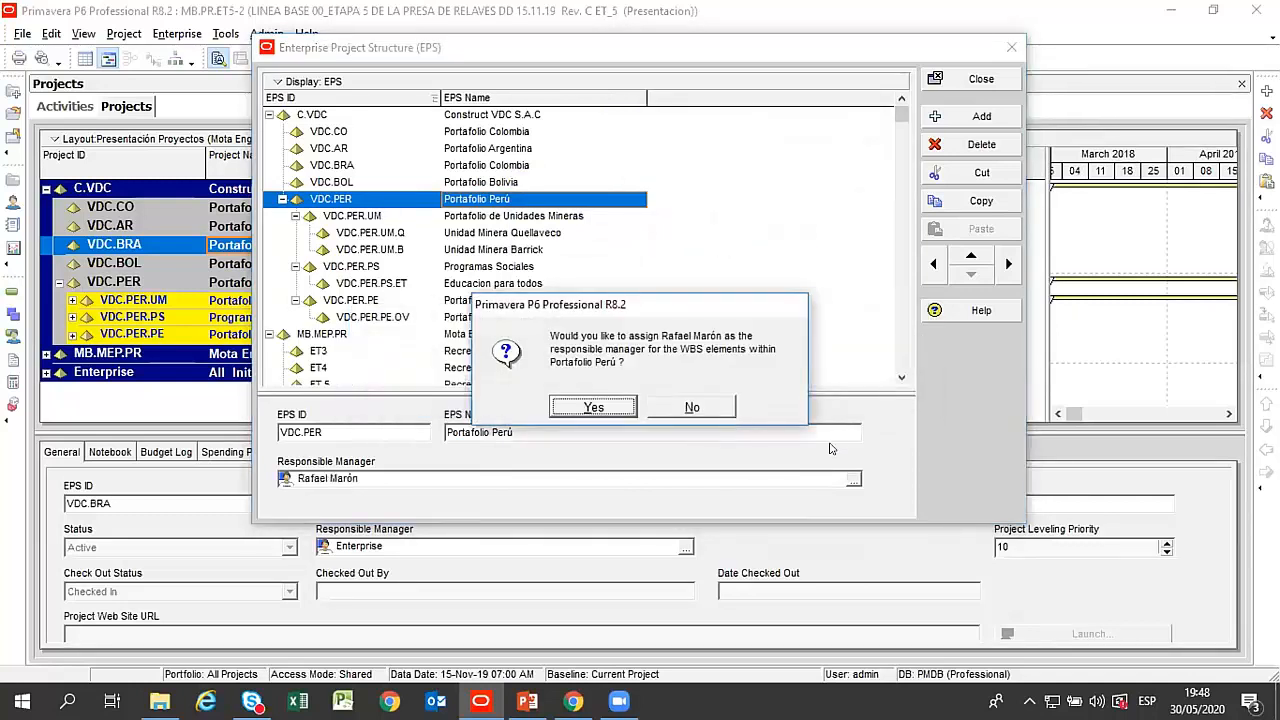
click(601, 404)
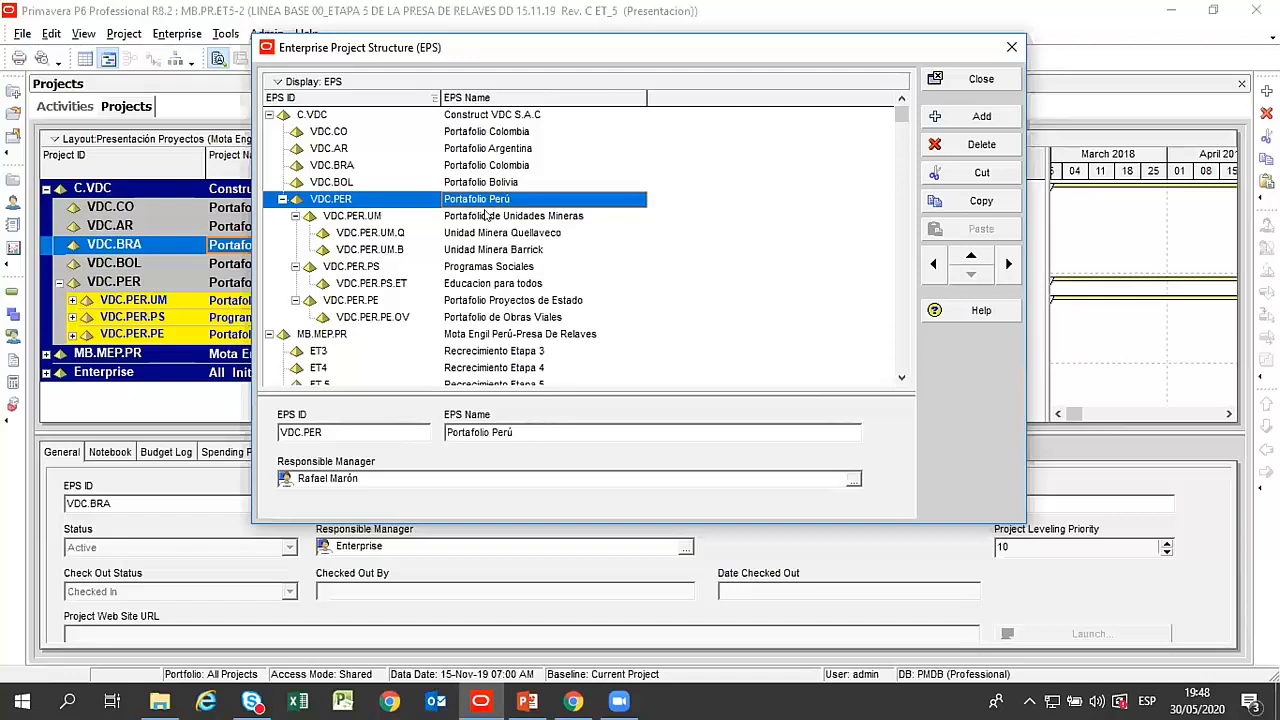
Assign the second-level Construct VDC manager as responsible manager of Unidad Minera Barrick and its WBS elements.
click(346, 217)
click(350, 233)
click(368, 250)
click(368, 233)
click(495, 251)
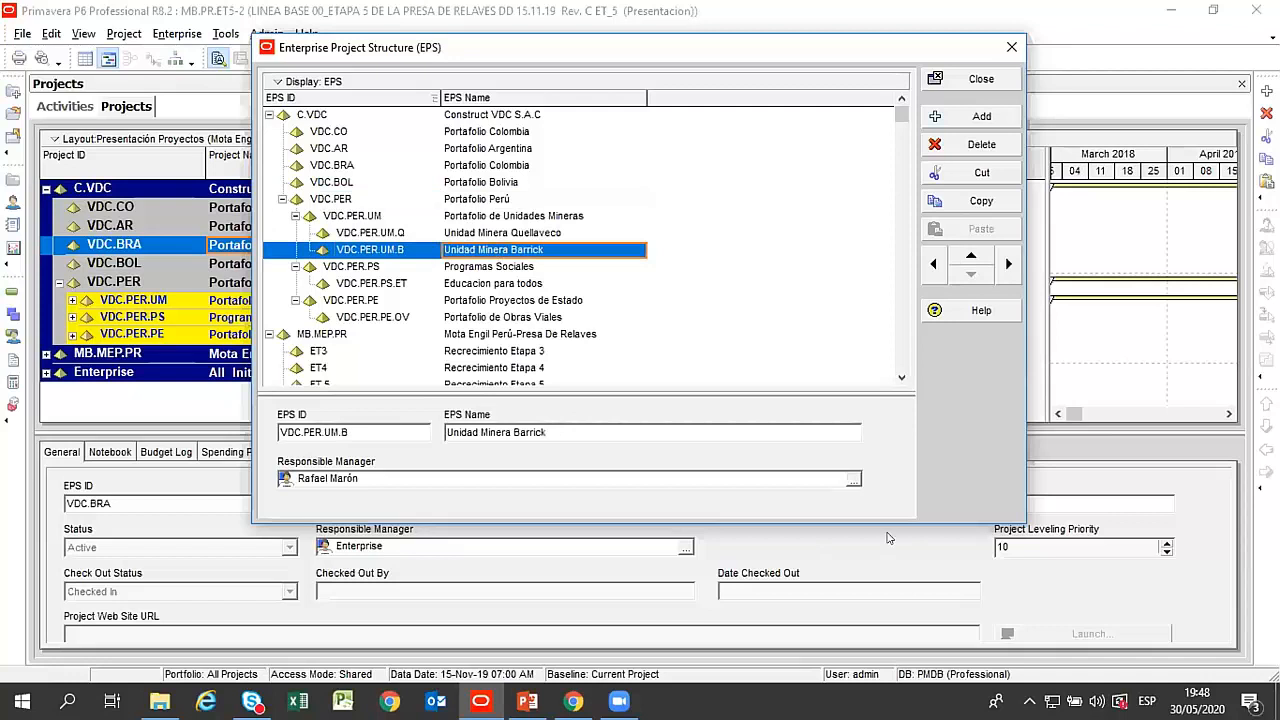
click(852, 481)
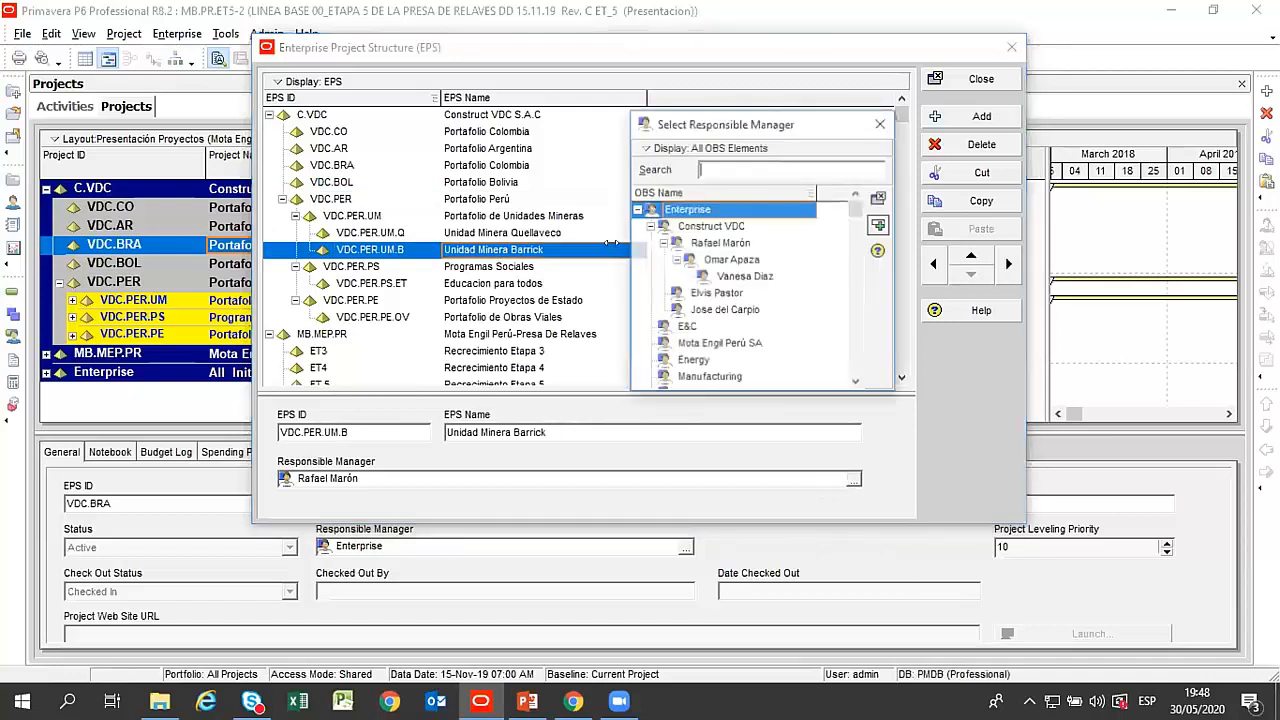
double_click(731, 259)
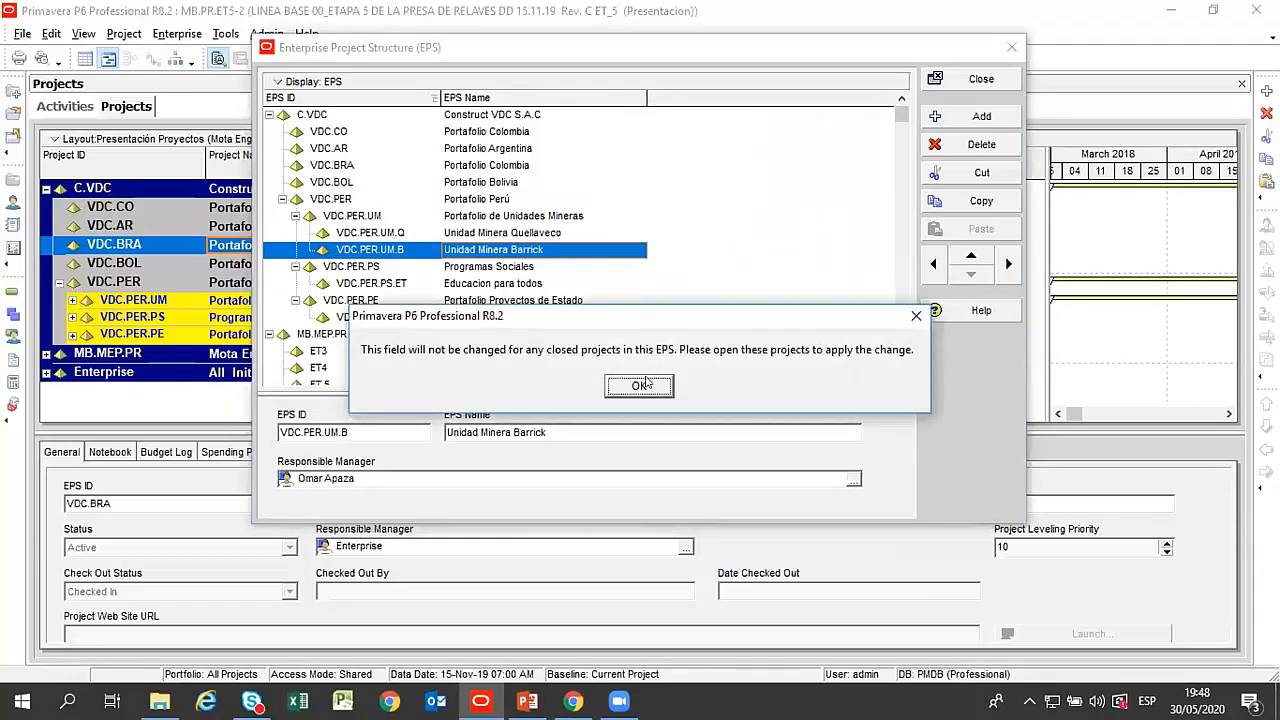
click(640, 386)
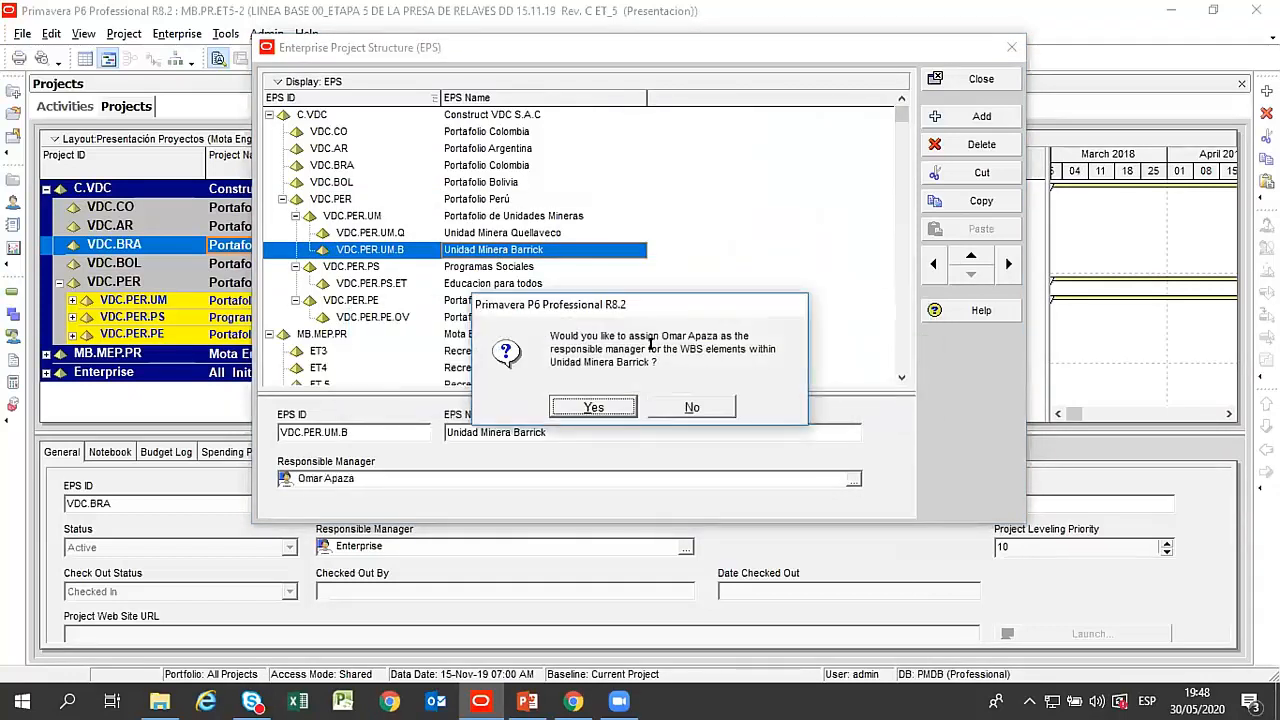
click(618, 408)
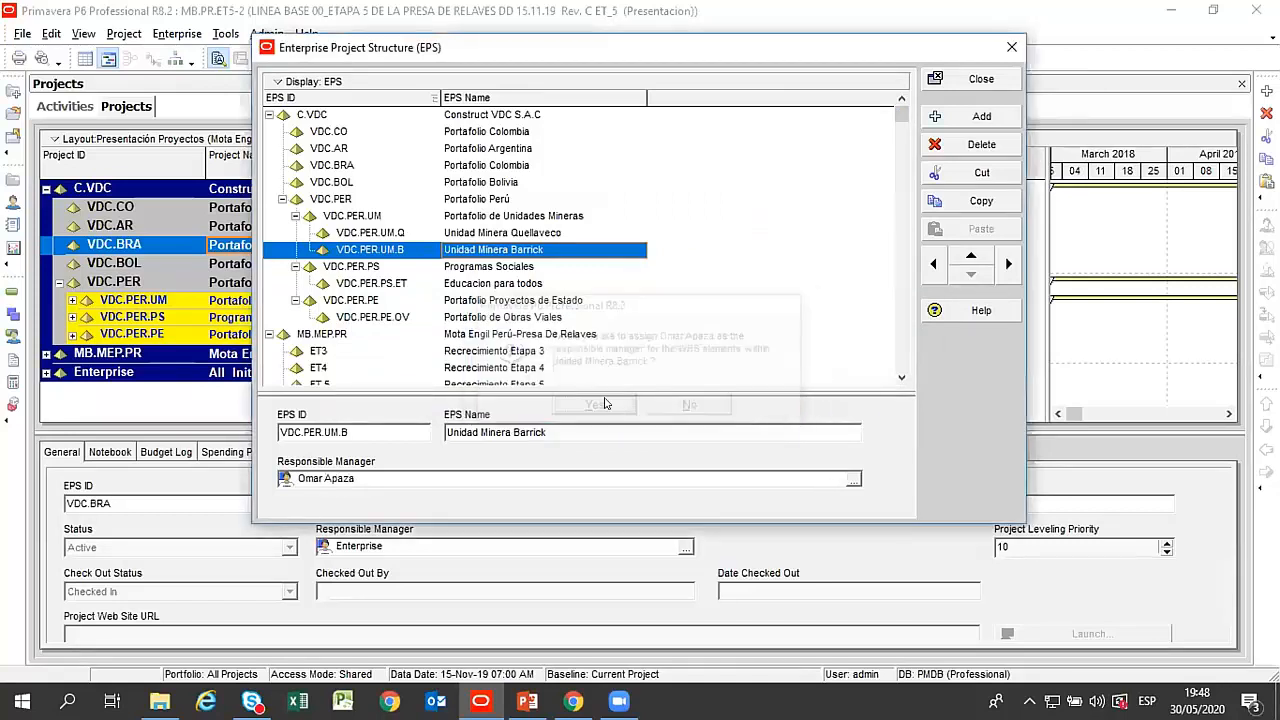
Compare the responsible managers of Construct VDC S.A.C, Portafolio Perú, its mining units portfolio and units, and Programas Sociales.
click(497, 268)
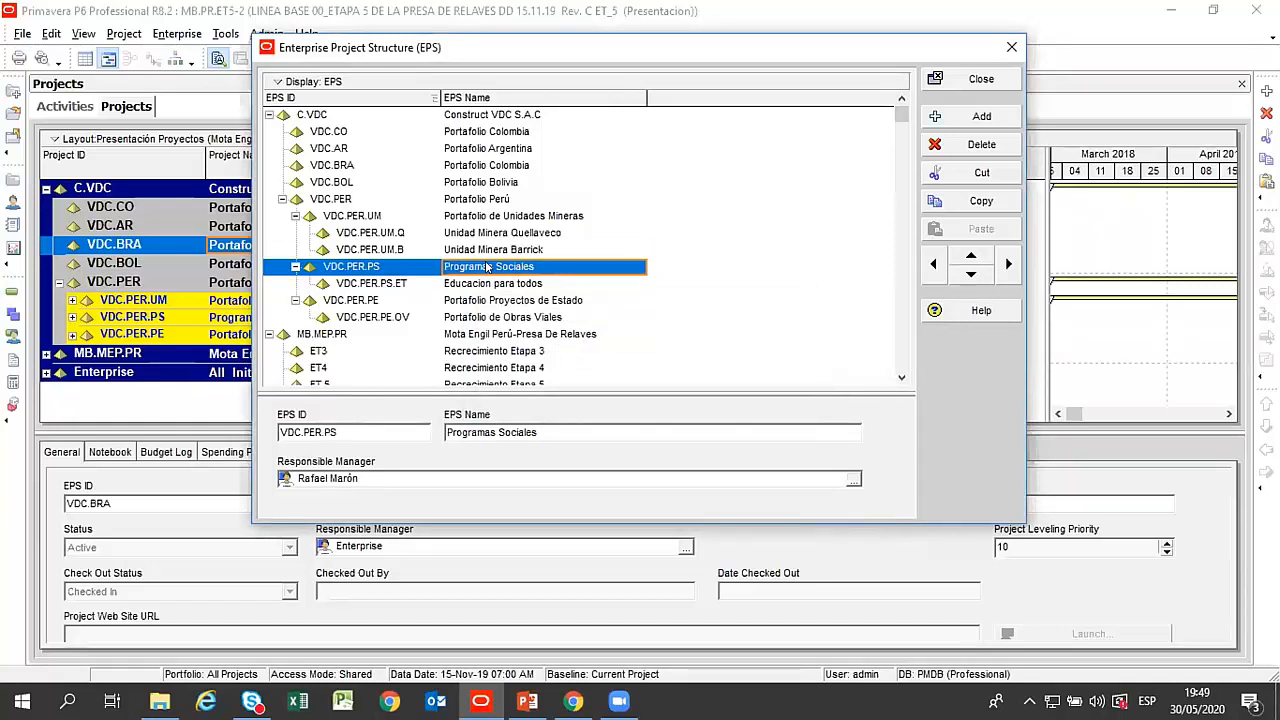
click(520, 250)
click(517, 267)
click(499, 116)
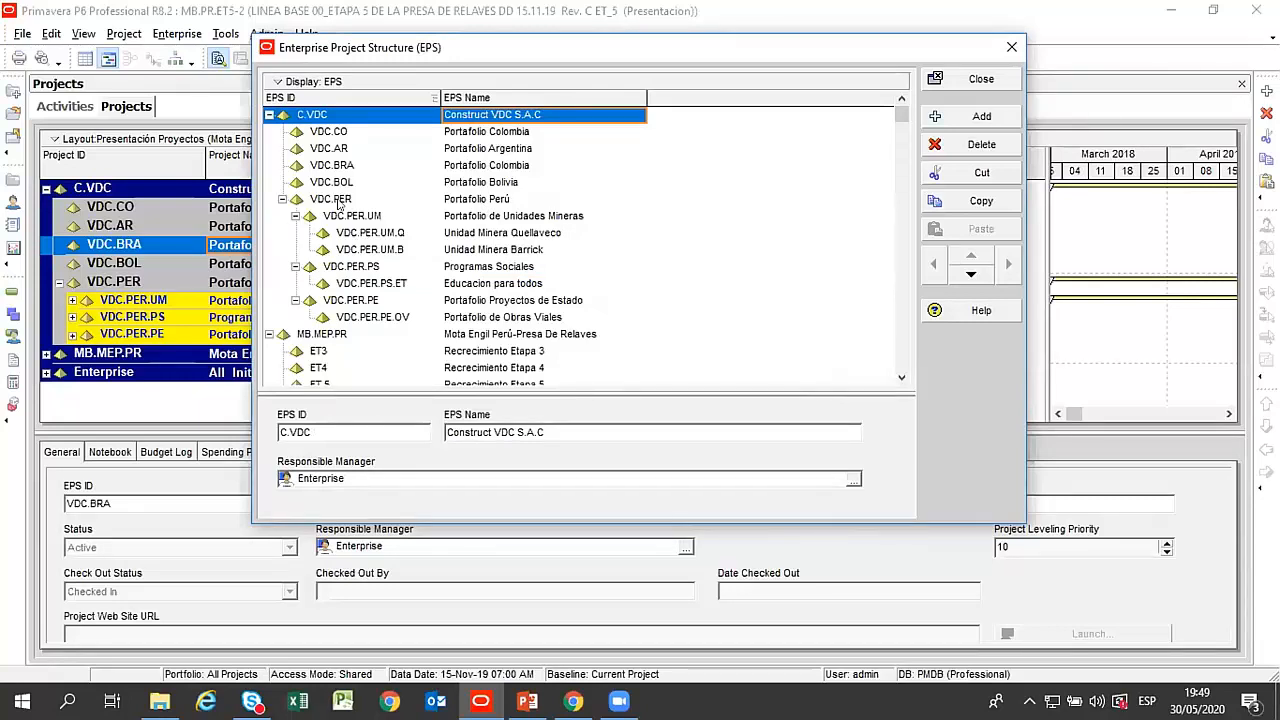
click(340, 201)
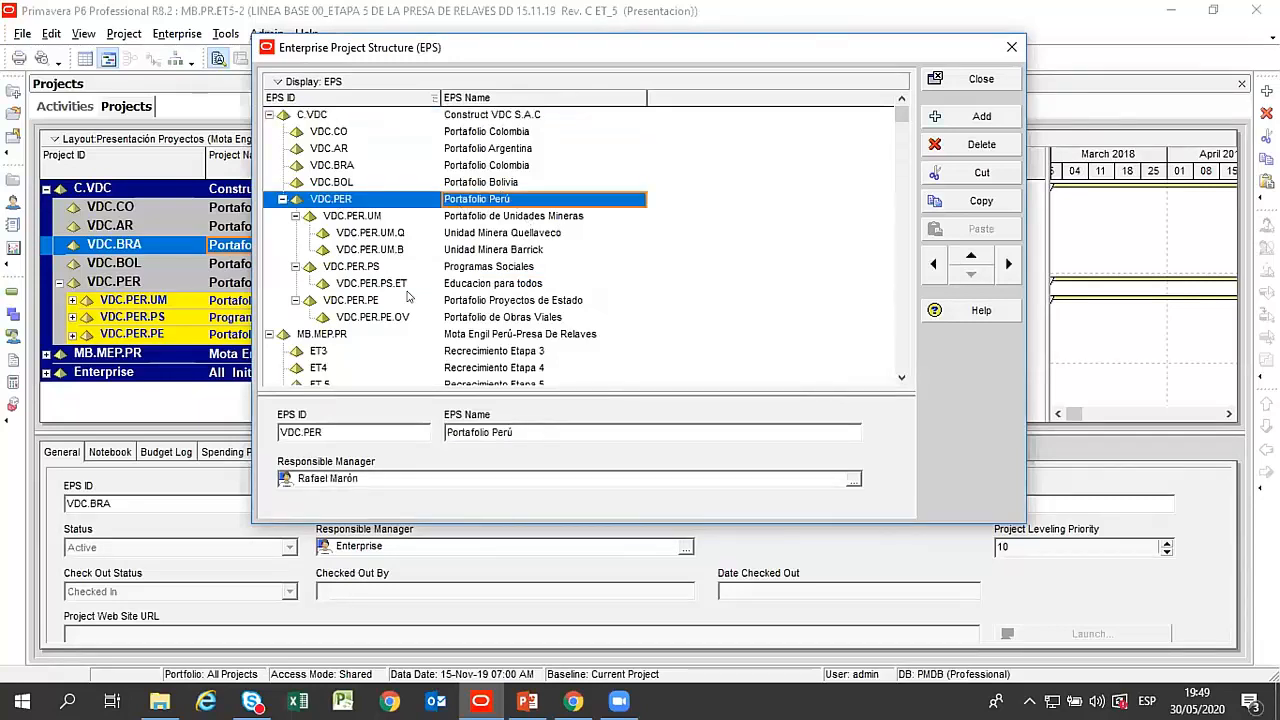
click(499, 218)
click(501, 236)
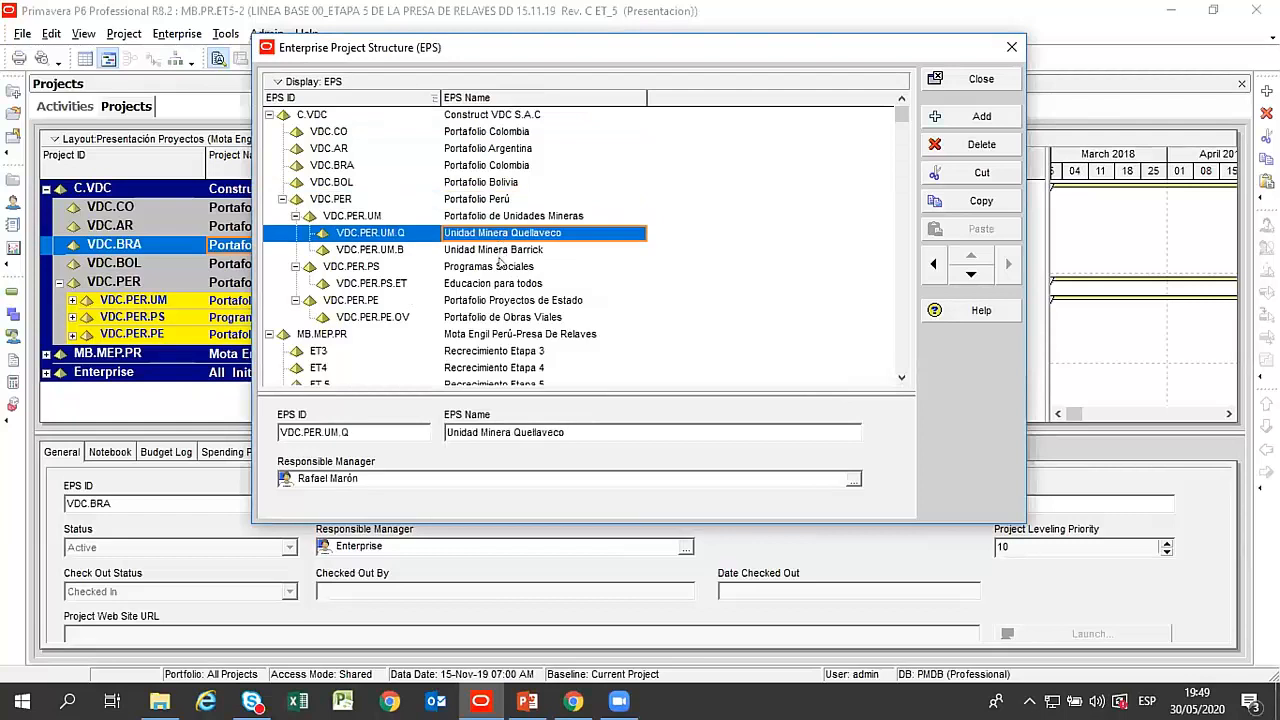
click(502, 252)
click(501, 268)
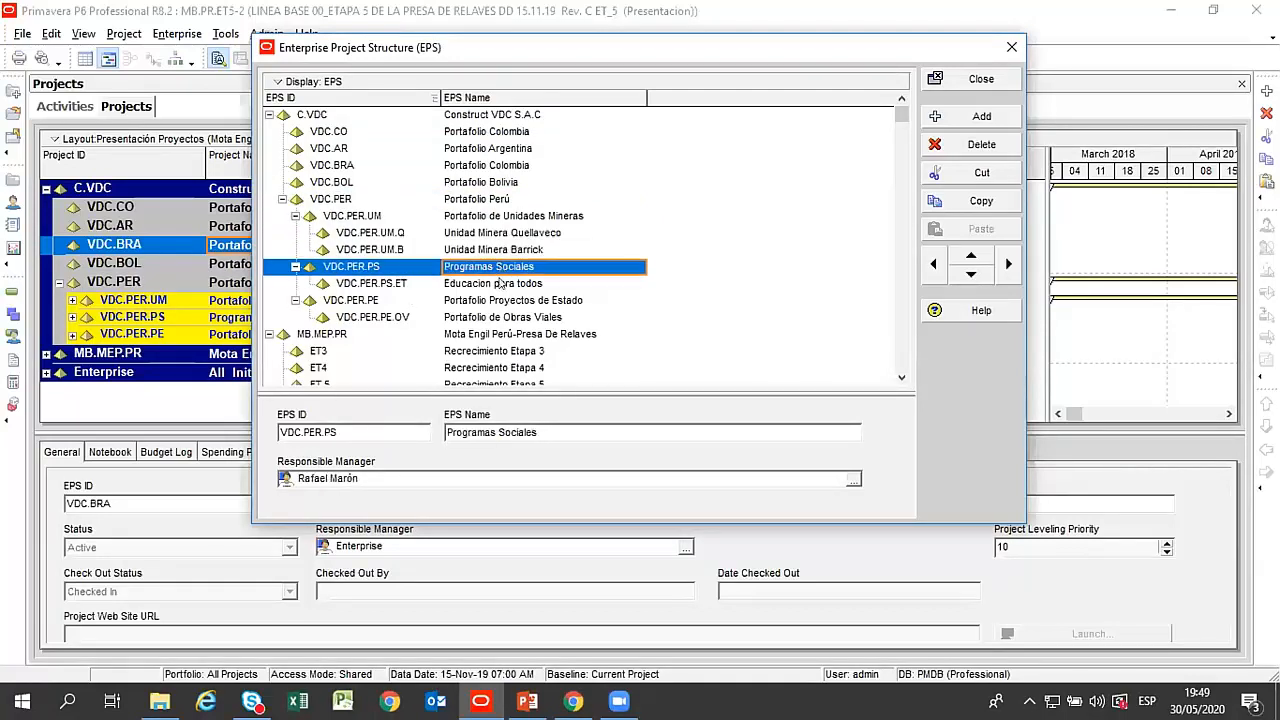
Check the responsible manager of Educacion para todos, close the Enterprise Project Structure and open the enterprise Resources view.
click(501, 284)
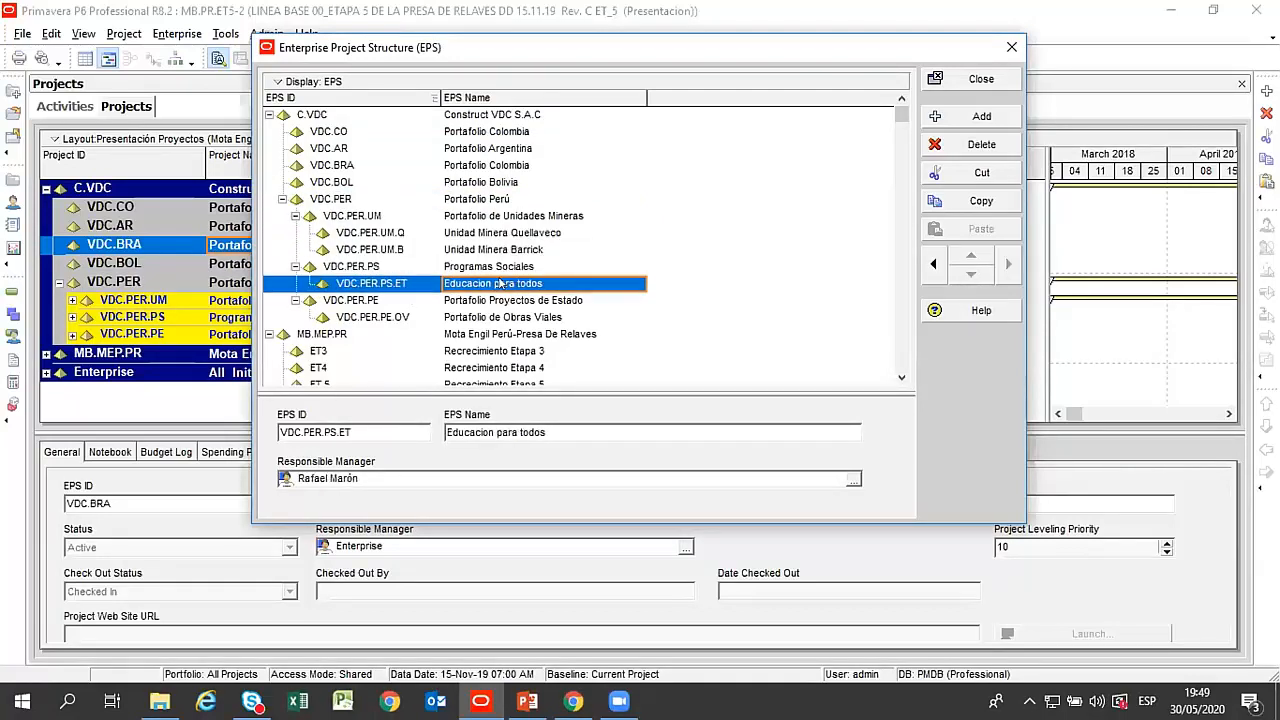
click(952, 79)
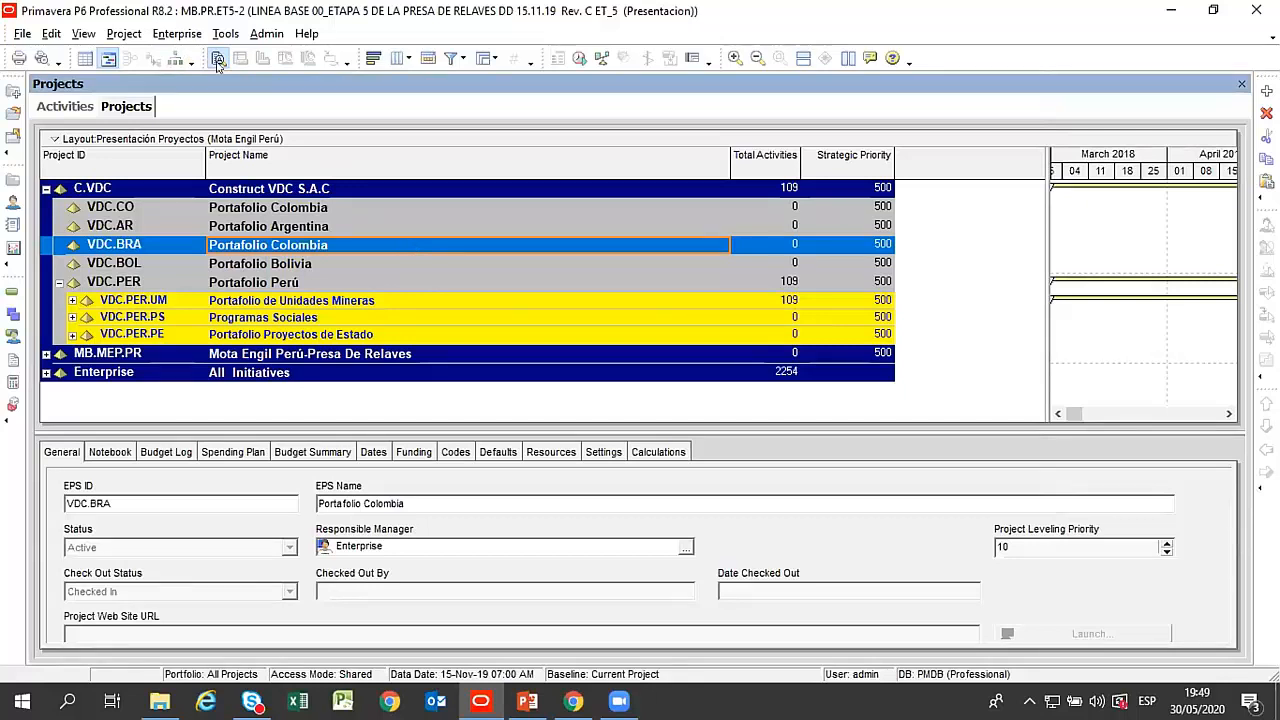
click(177, 33)
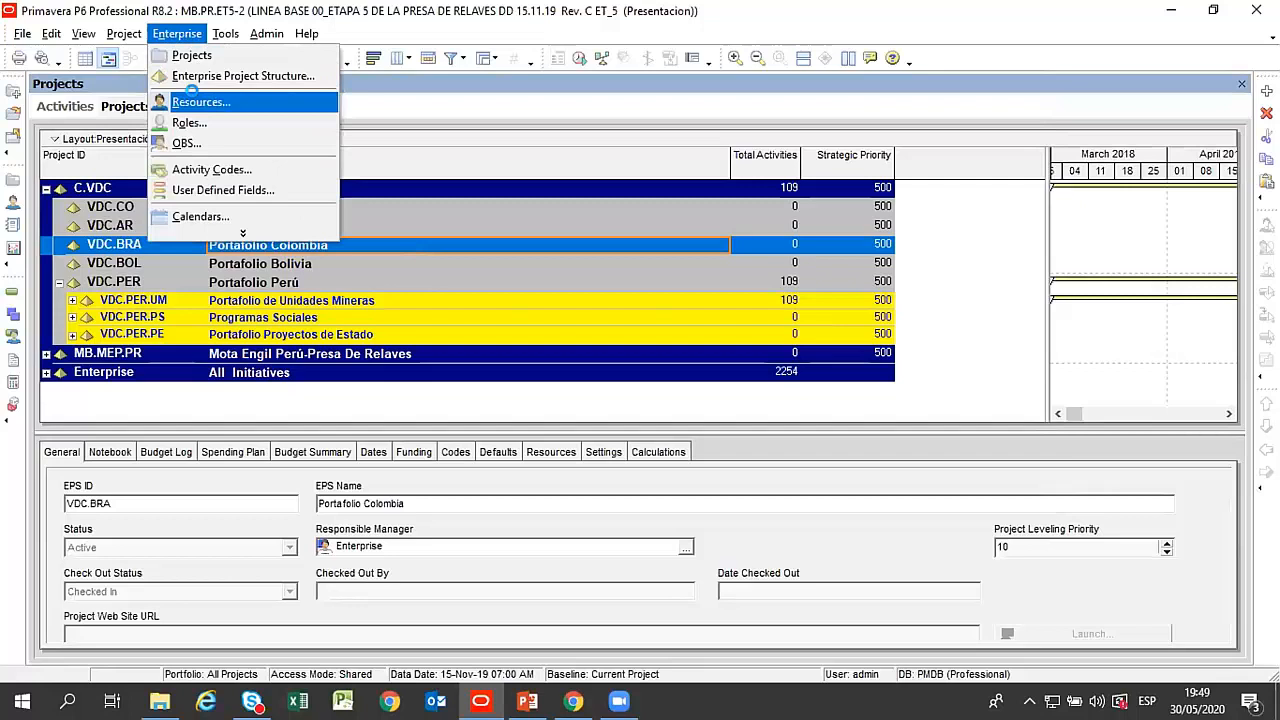
click(199, 102)
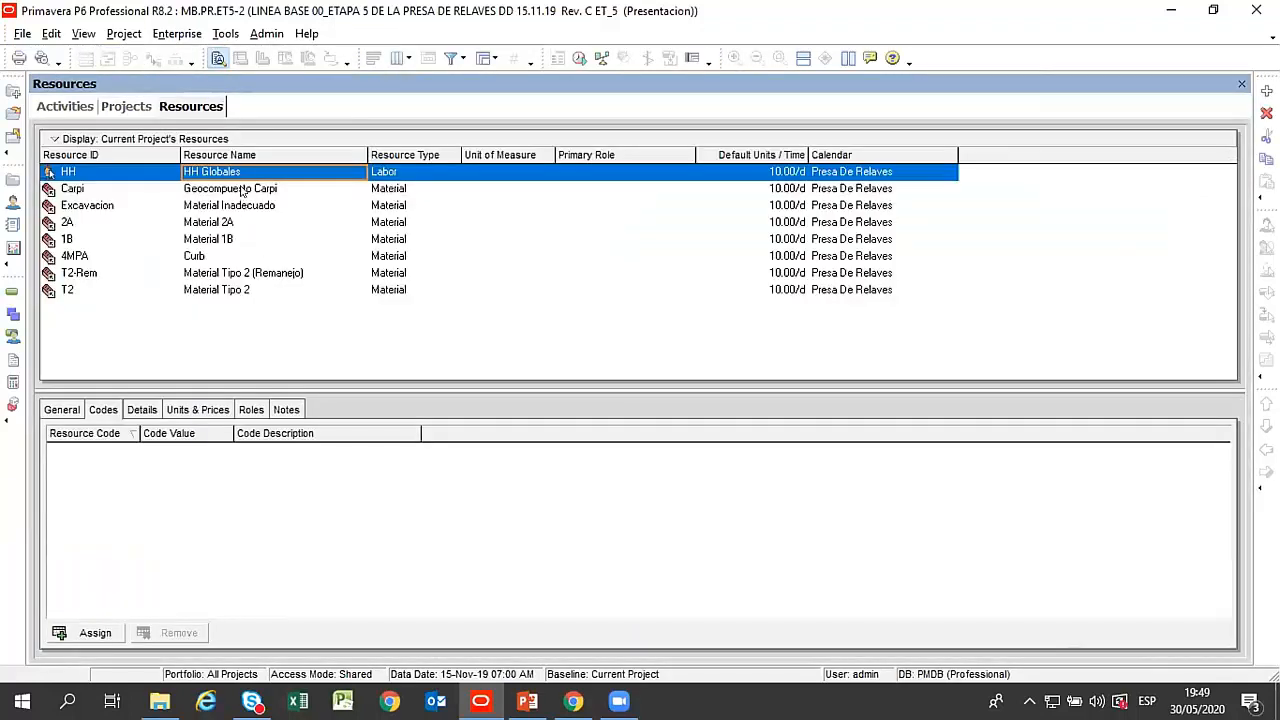
Review the current project's material resources, from Geocompuesto Carpi through Material Tipo 2.
click(242, 190)
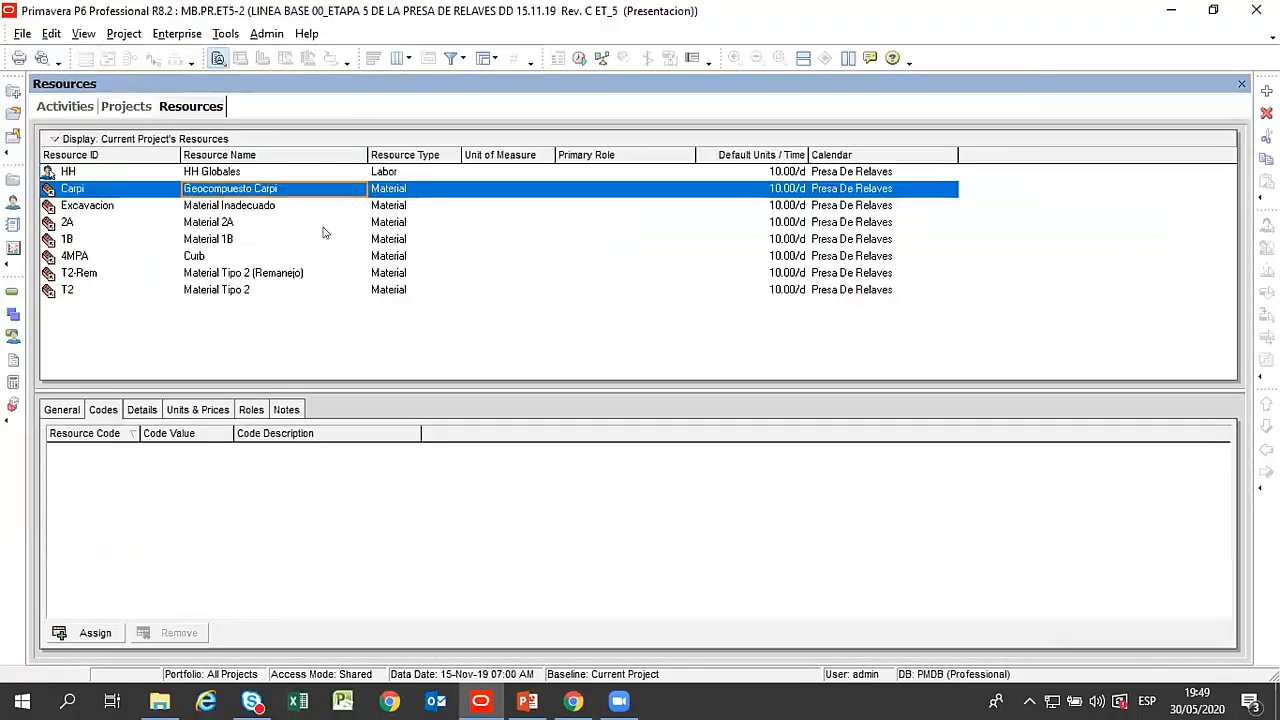
click(247, 206)
click(216, 223)
click(215, 238)
click(188, 258)
click(199, 273)
click(201, 290)
click(199, 274)
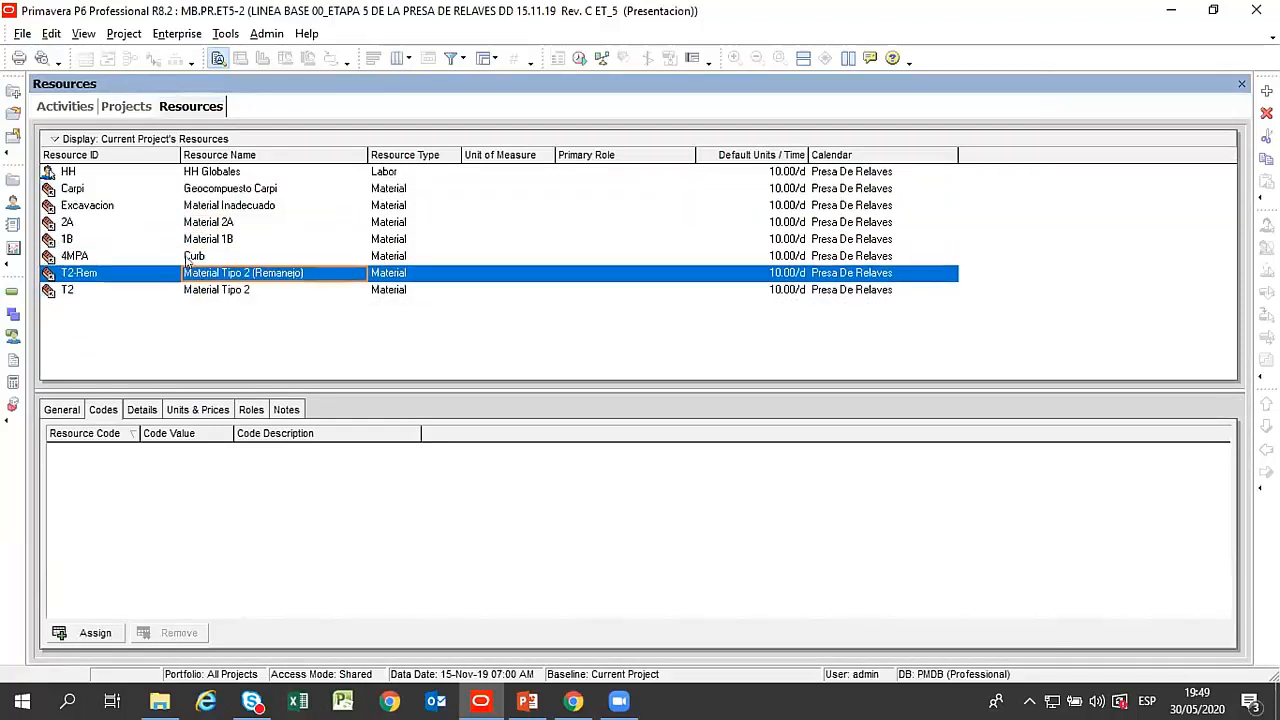
click(190, 256)
click(190, 241)
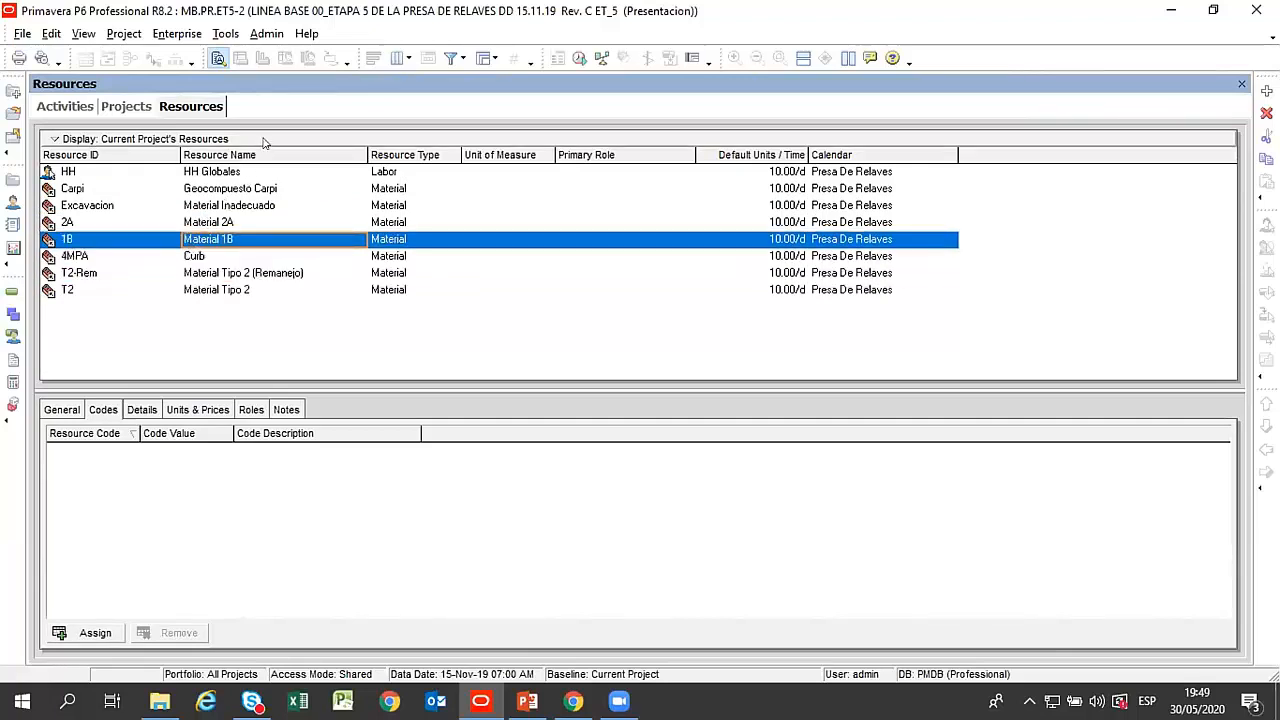
click(227, 190)
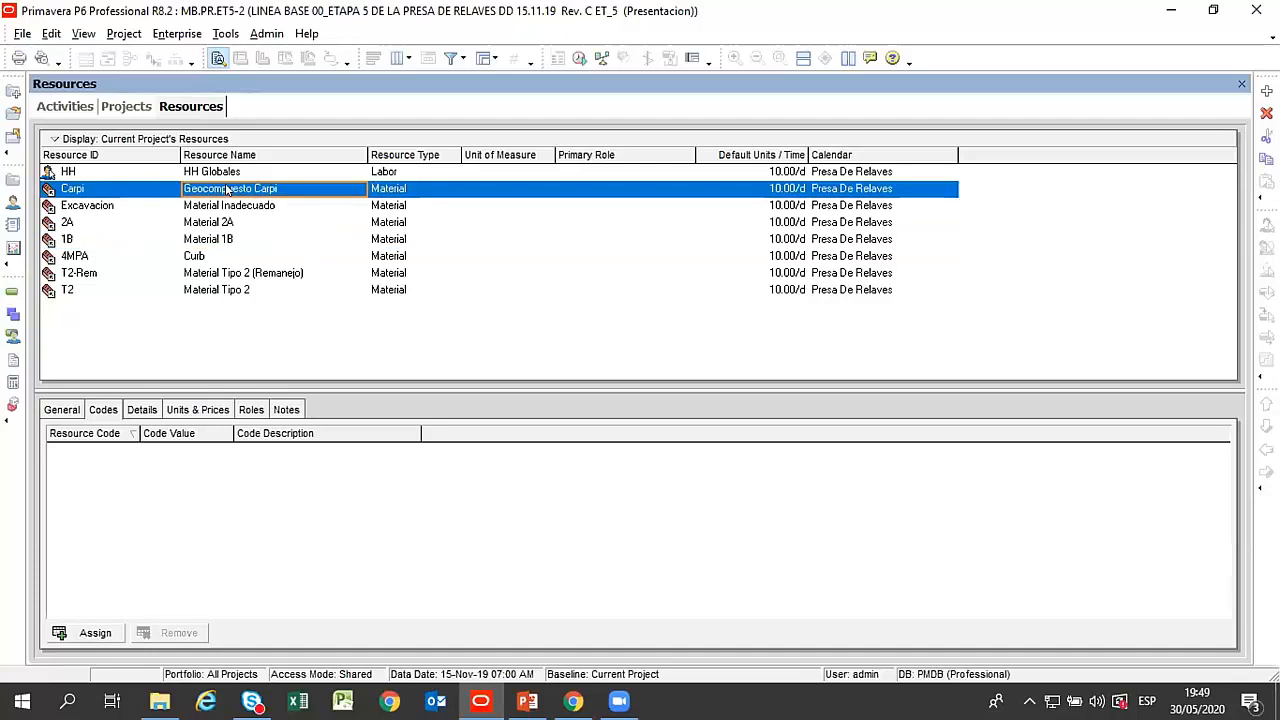
click(219, 291)
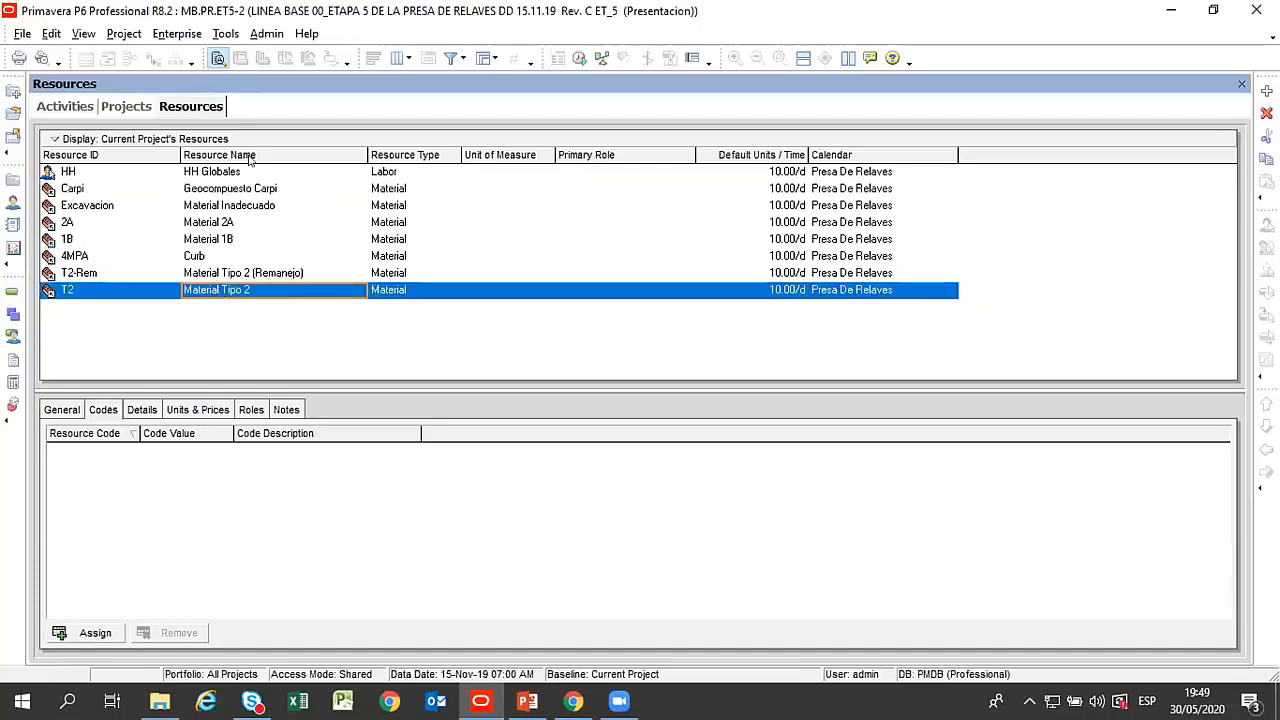
click(218, 275)
Examine the resource types available for HH Globales without changing its type, and return to the material resources.
click(425, 190)
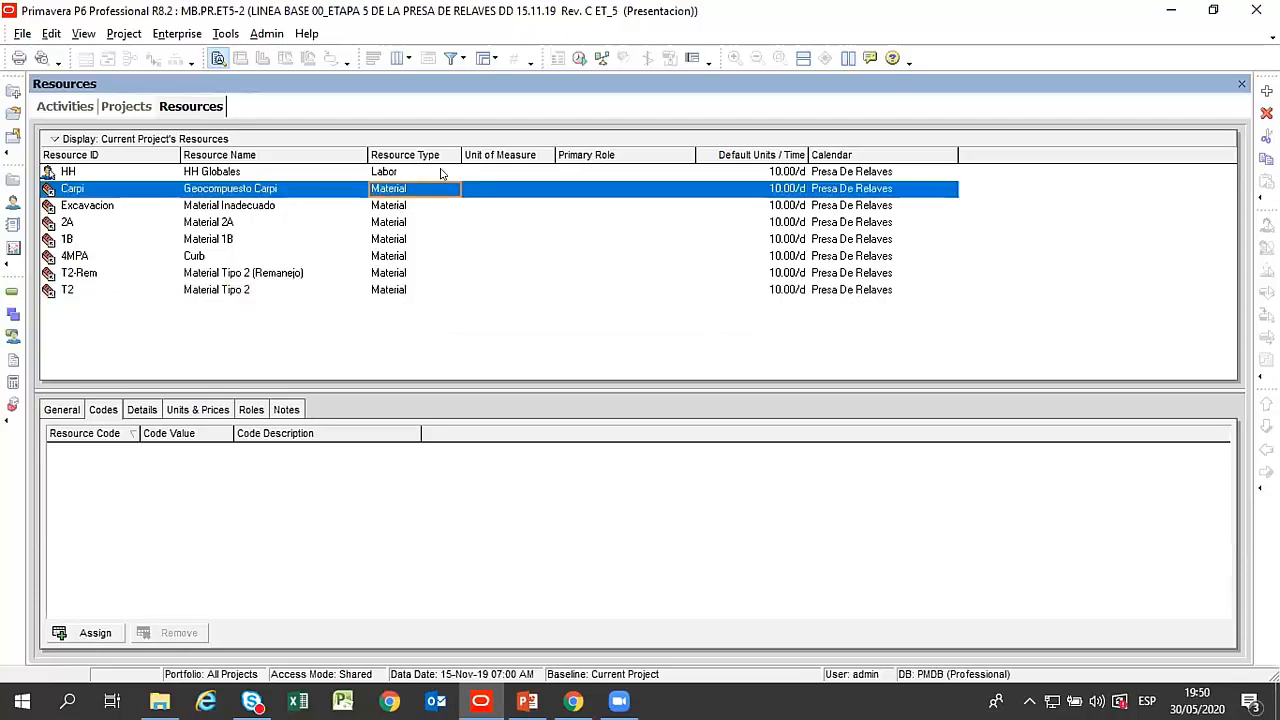
click(441, 174)
click(443, 173)
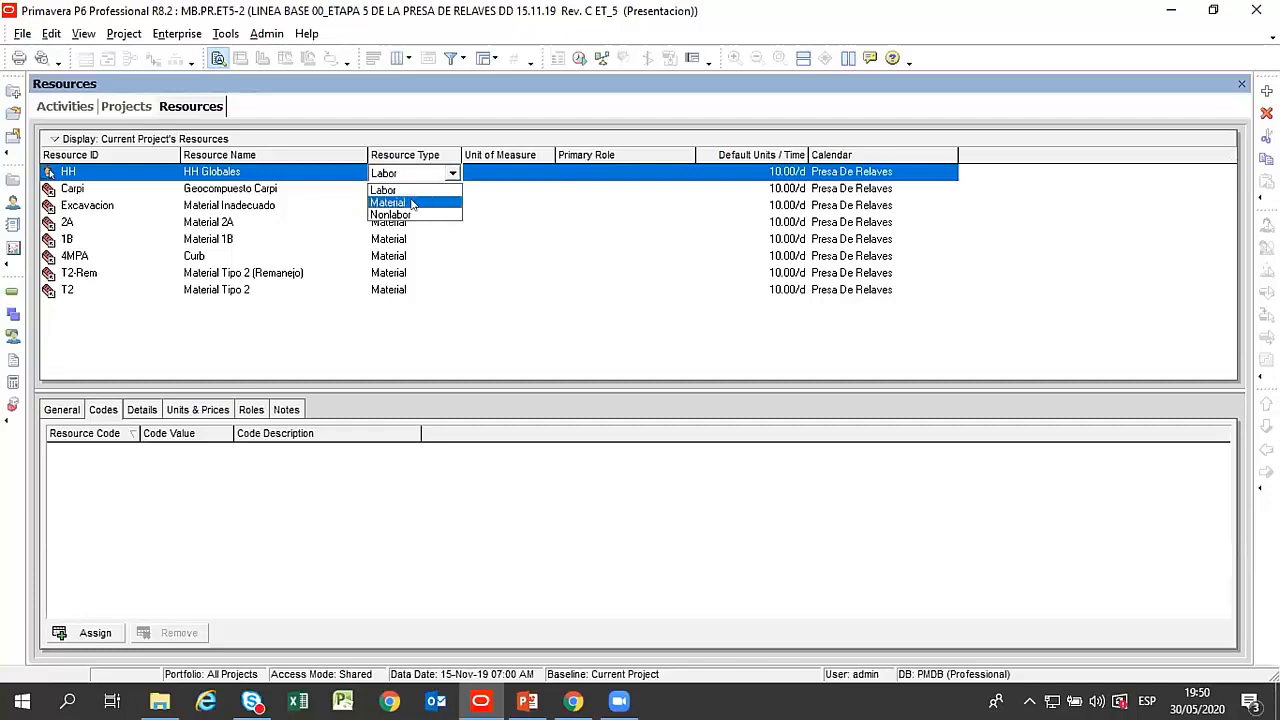
click(216, 188)
click(220, 192)
click(221, 205)
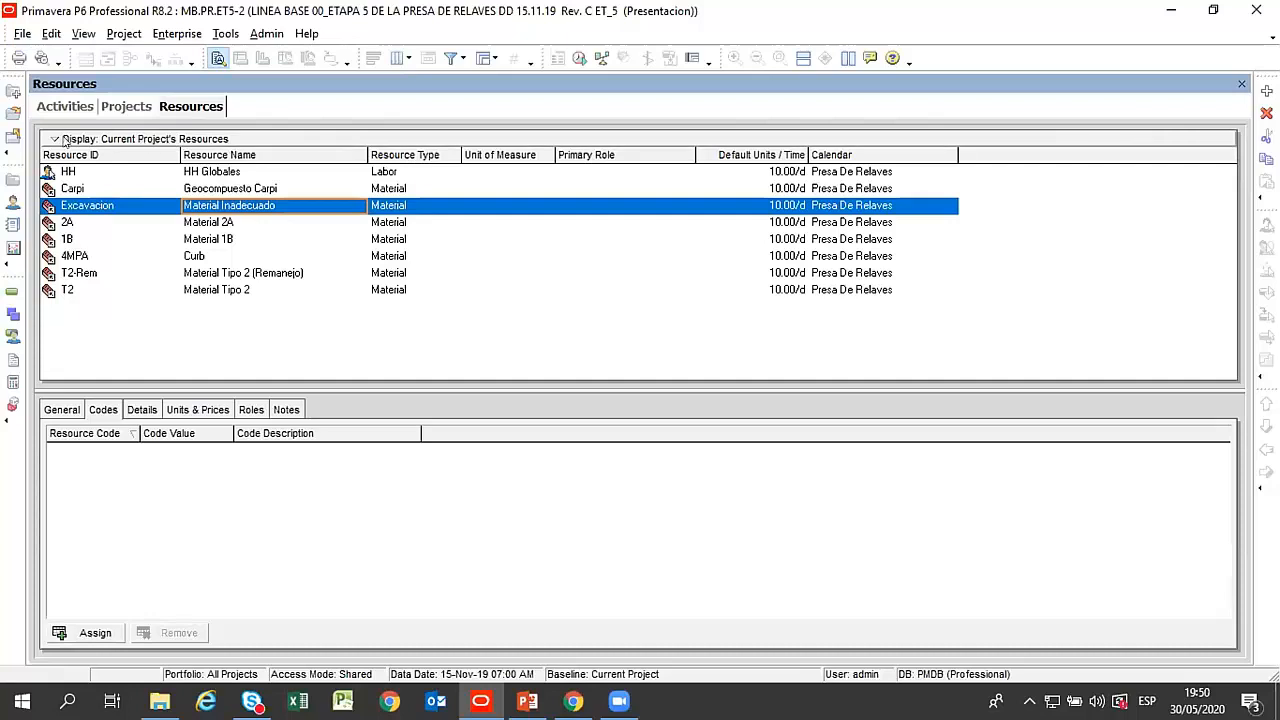
Filter the resource list to show All Resources and select the Material group of PRESA DE RELAVES ETAPA 4.
click(253, 139)
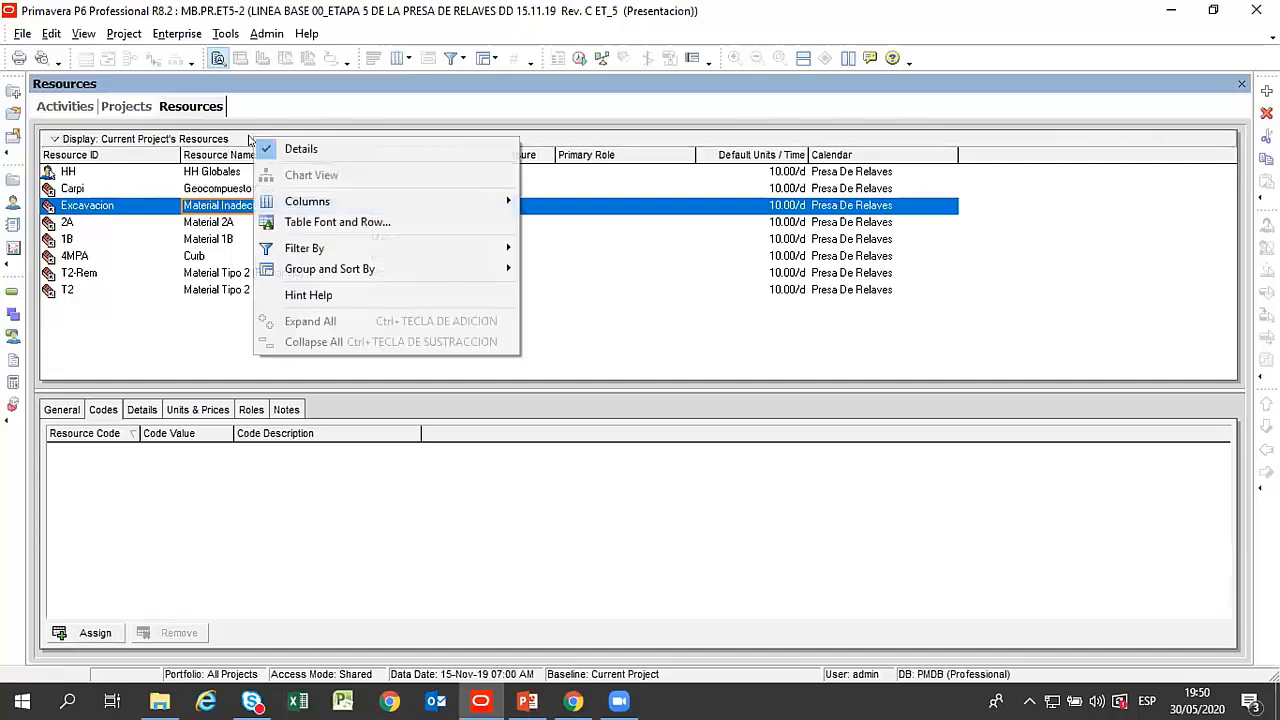
mouse_move(452, 248)
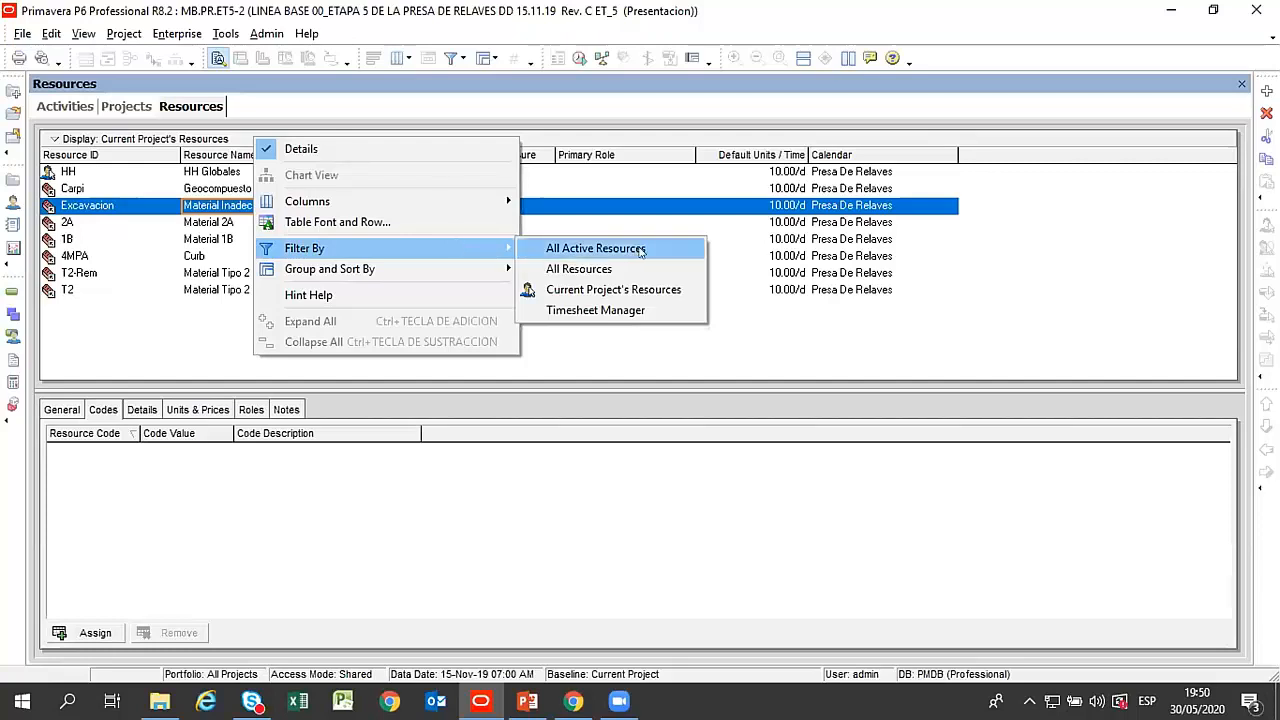
click(605, 268)
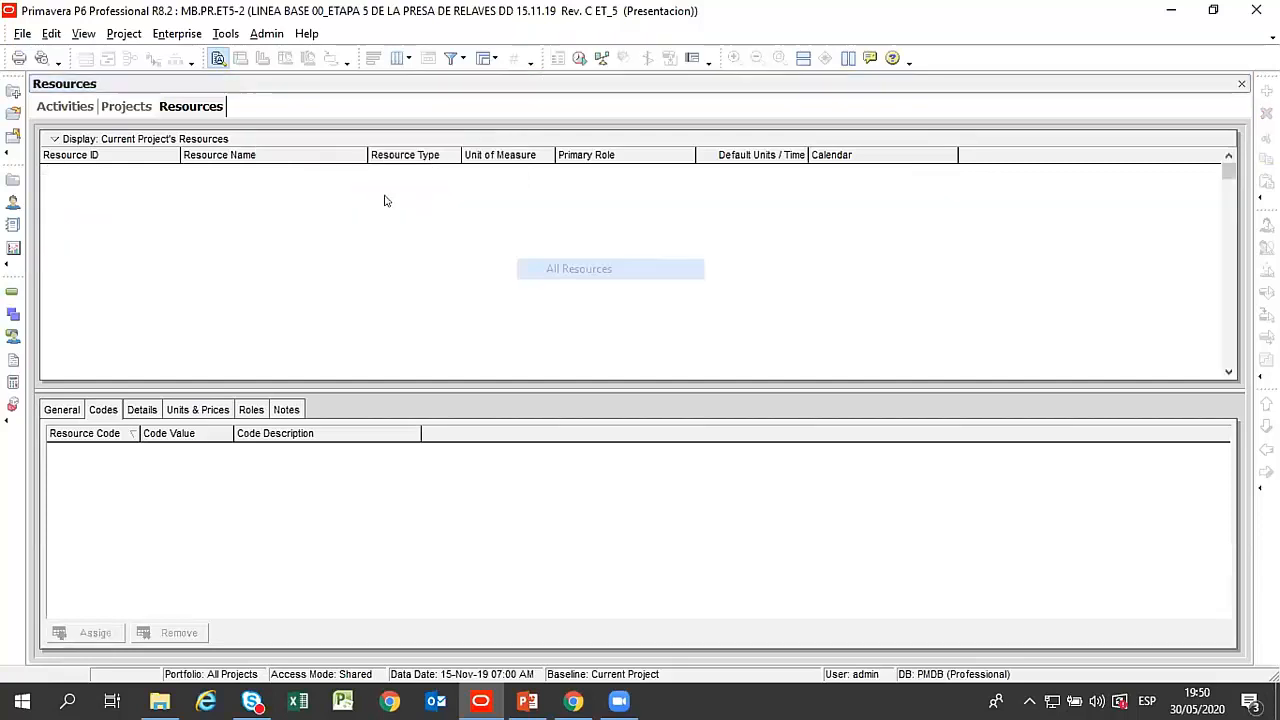
click(222, 207)
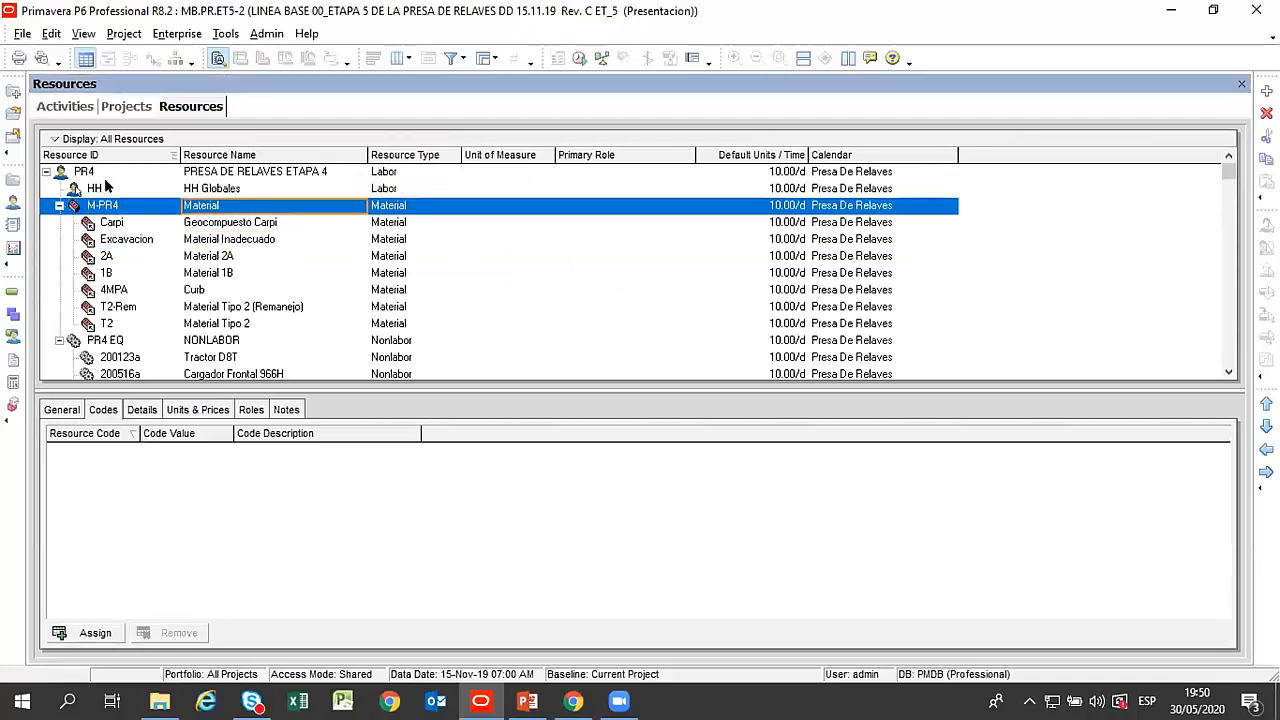
Collapse the PR4, E&C Resources, HHR, Product Dev and IT resource groups and select Recursos Construct VDC.
click(46, 172)
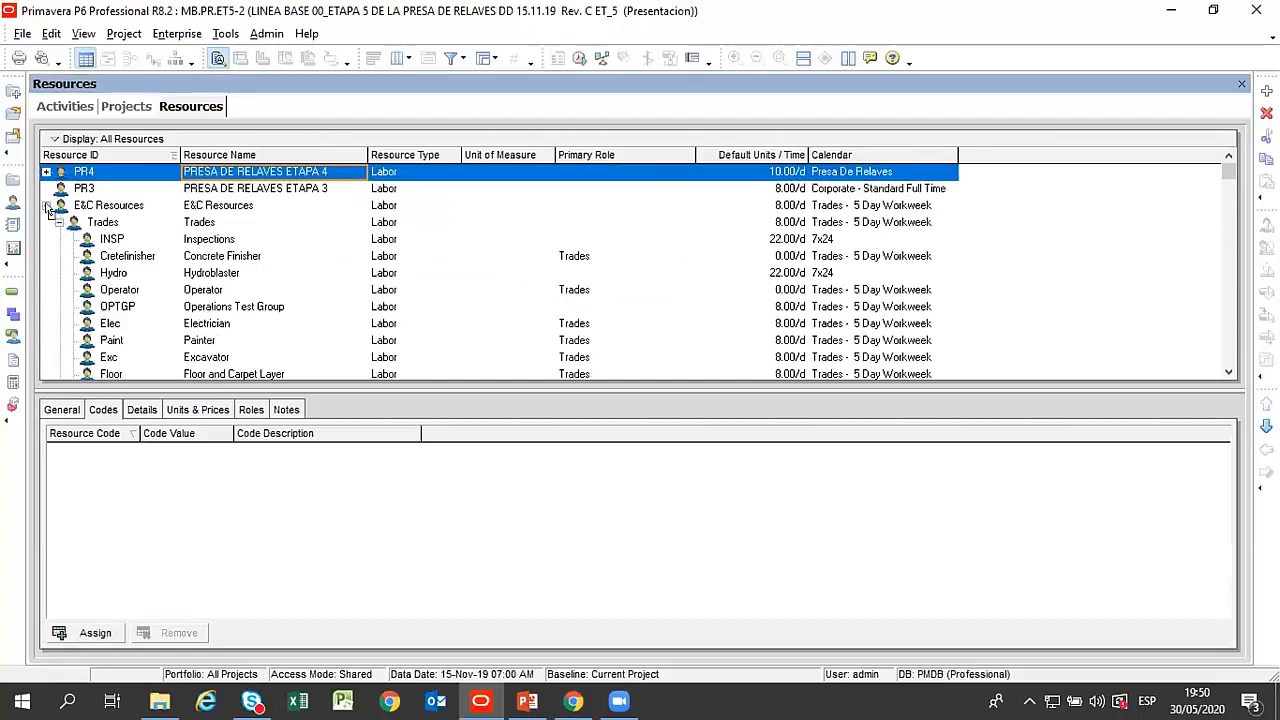
click(46, 205)
click(46, 239)
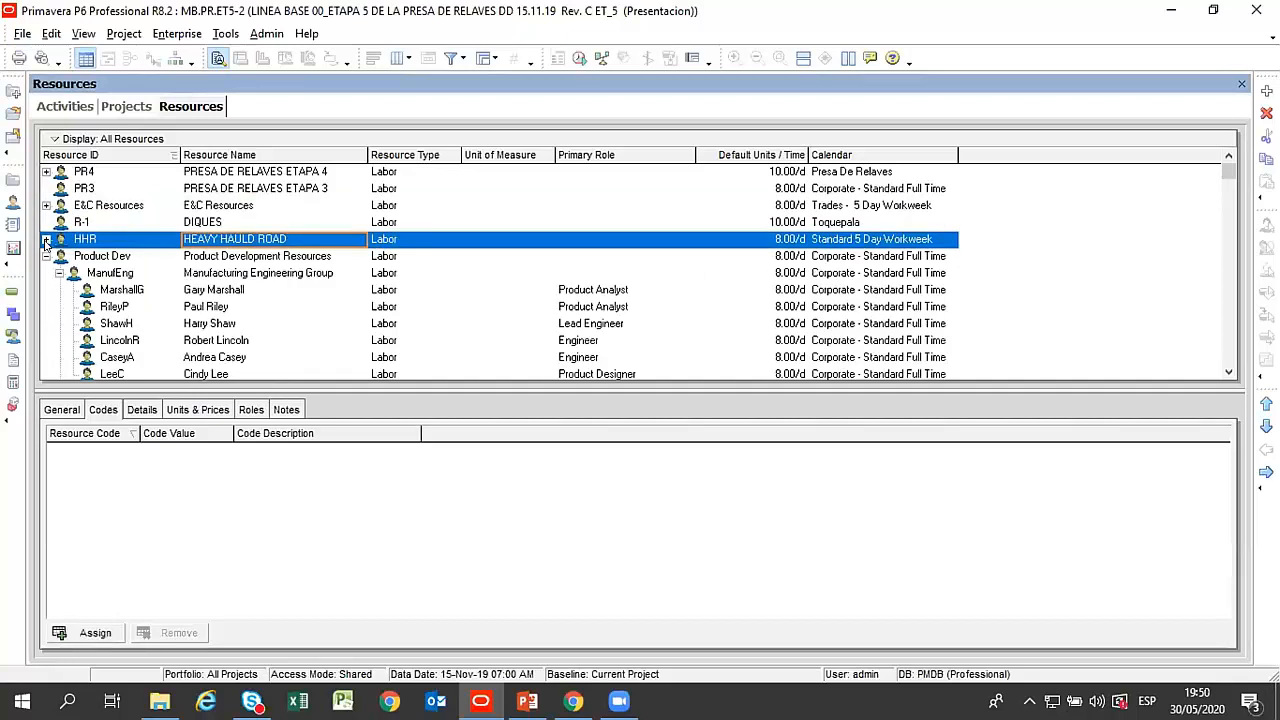
click(46, 256)
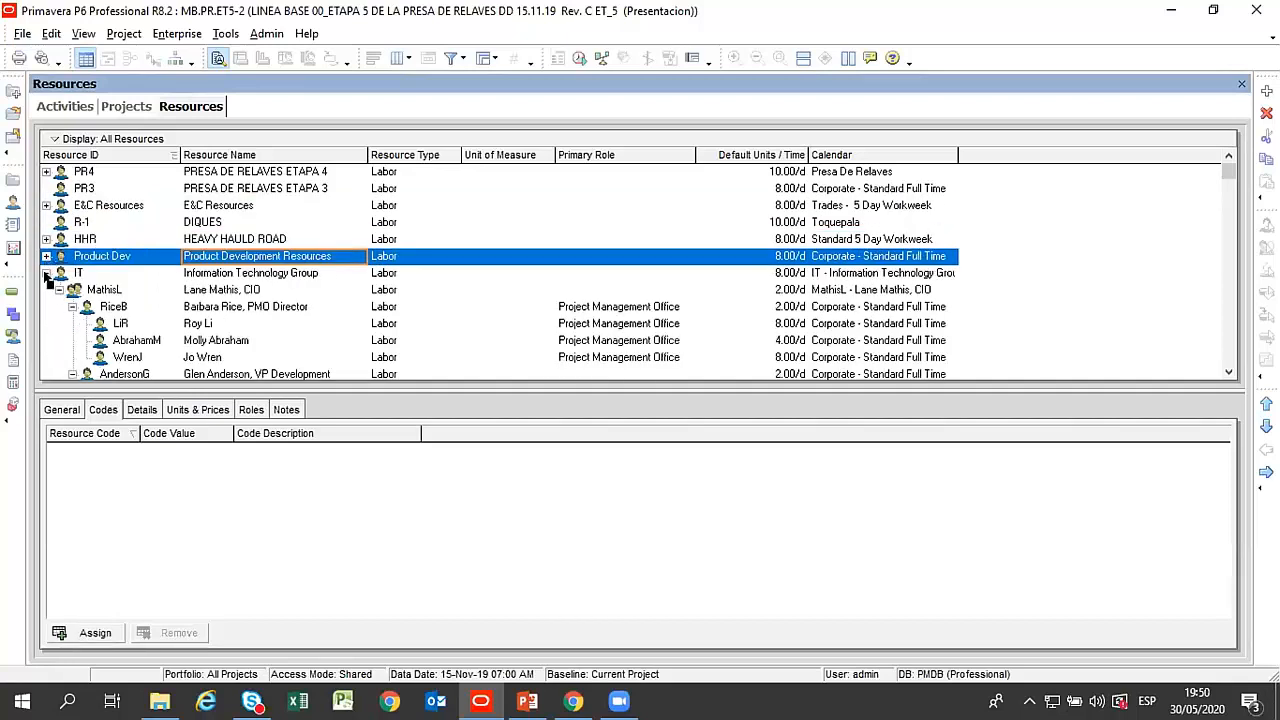
click(46, 273)
click(85, 308)
scroll(300, 220, down, 3)
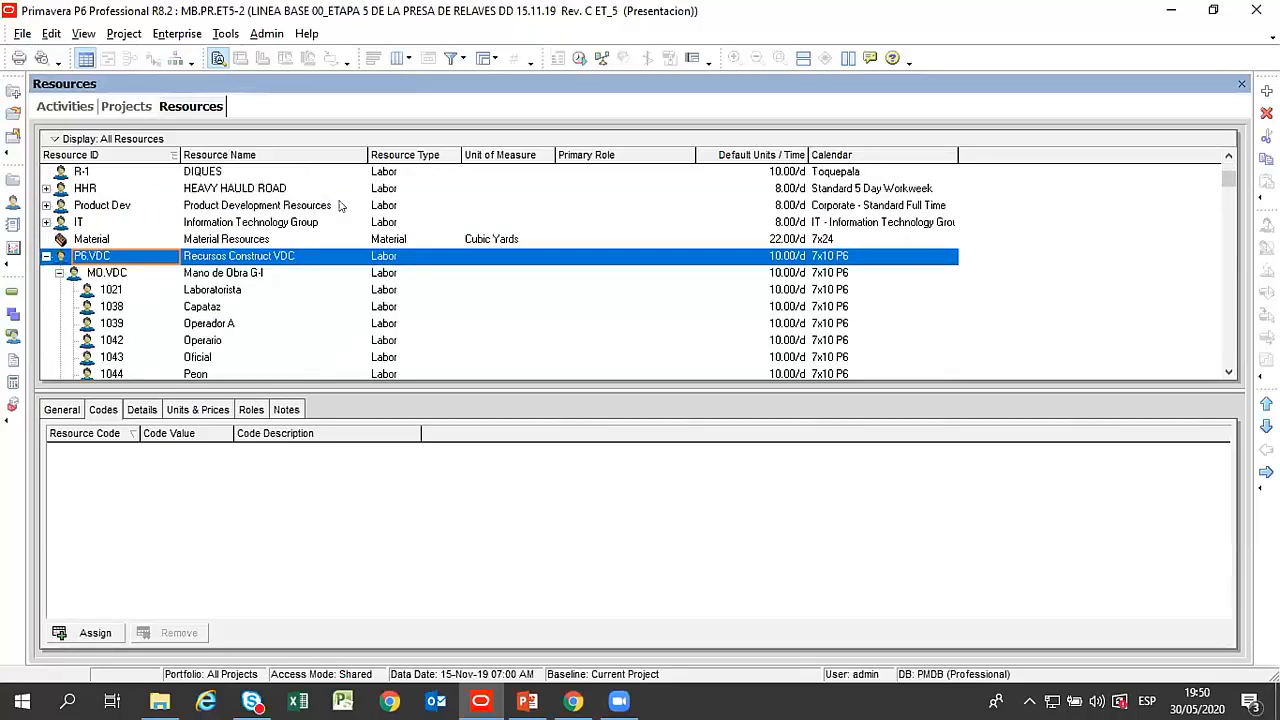
Examine the resource type options for Mano de Obra G-I and the resource code assigned to Laboratorista.
scroll(333, 207, down, 1)
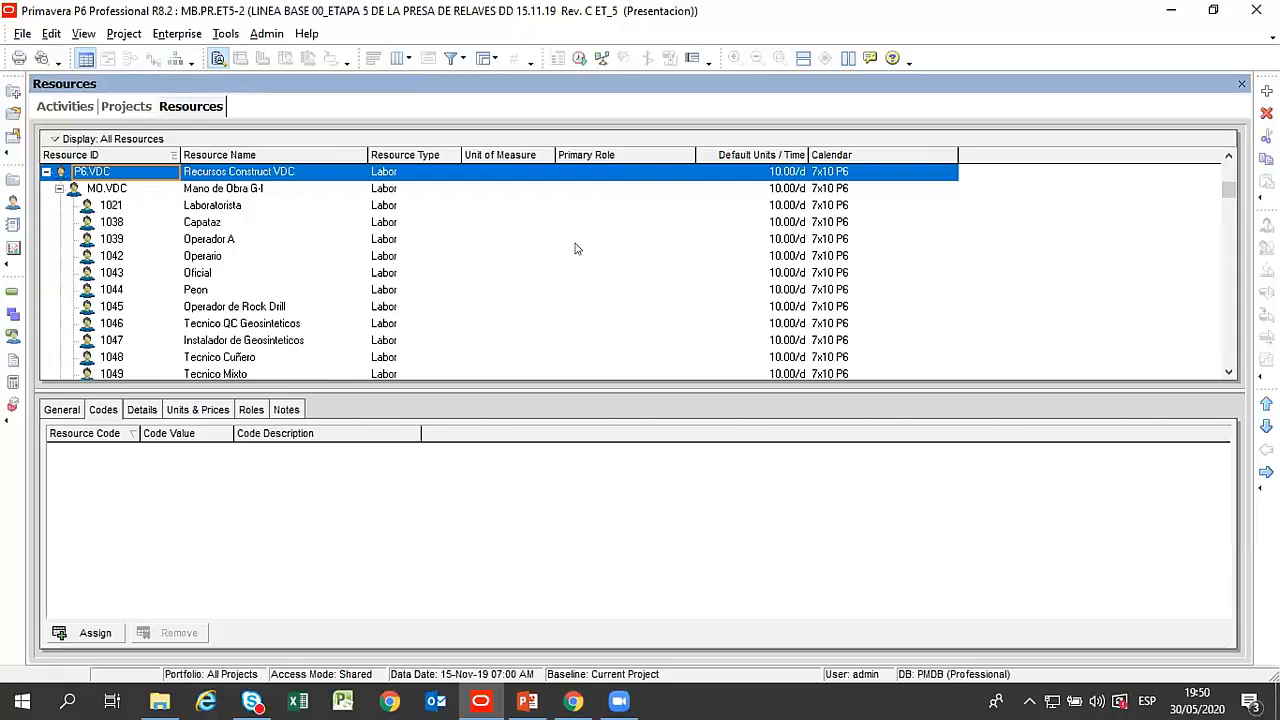
click(397, 193)
click(428, 192)
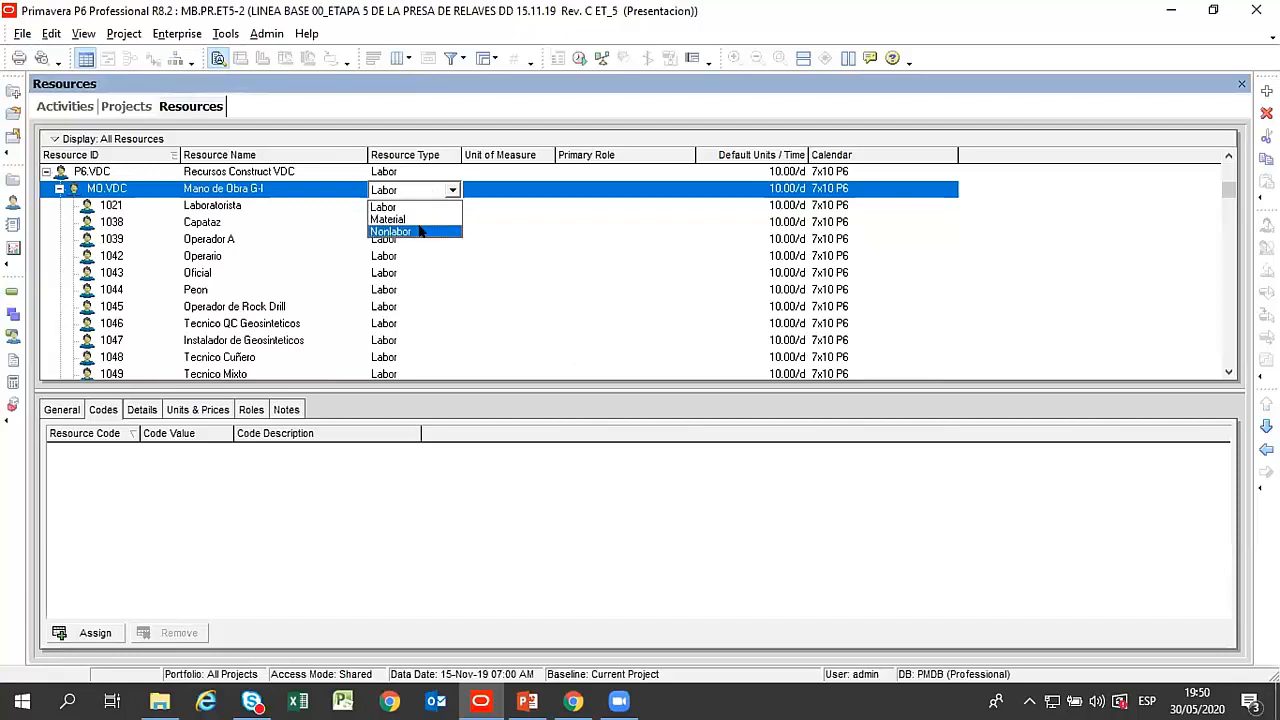
click(199, 207)
click(214, 207)
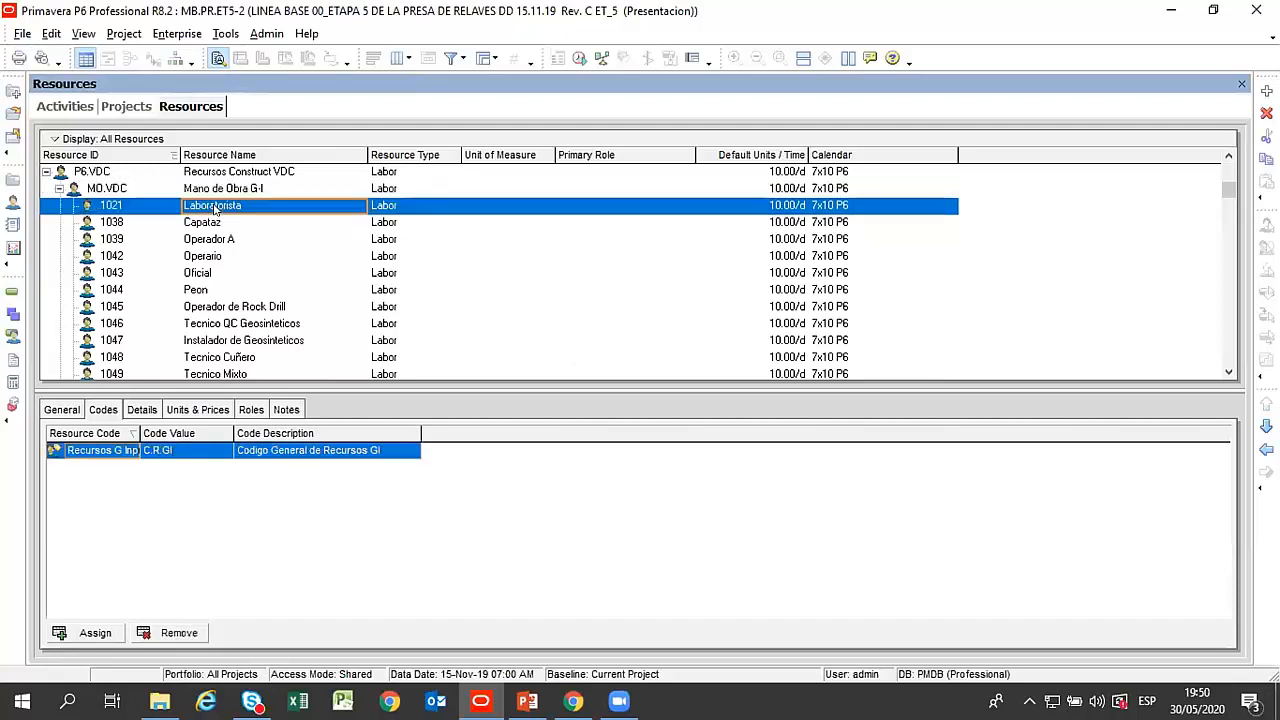
Collapse Mano de Obra G-I, Equipos VDC and Subcontratos VDC under Recursos Construct VDC.
scroll(212, 210, up, 2)
click(59, 222)
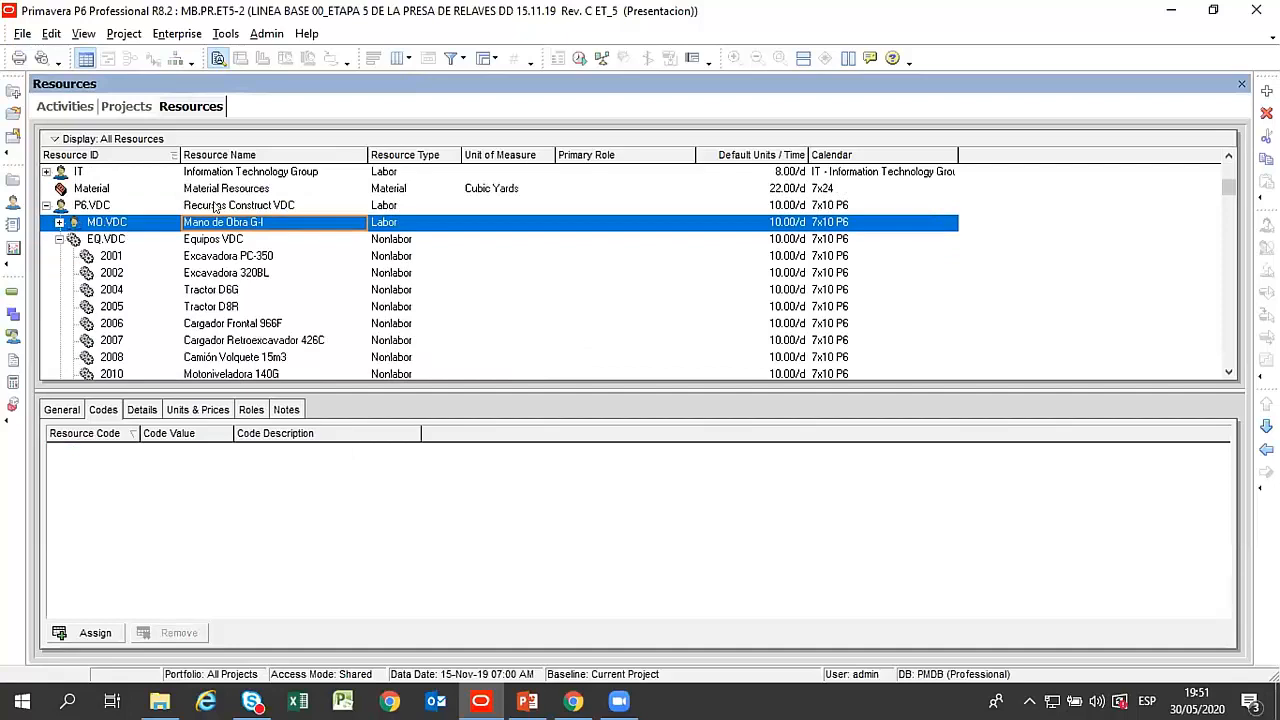
click(59, 239)
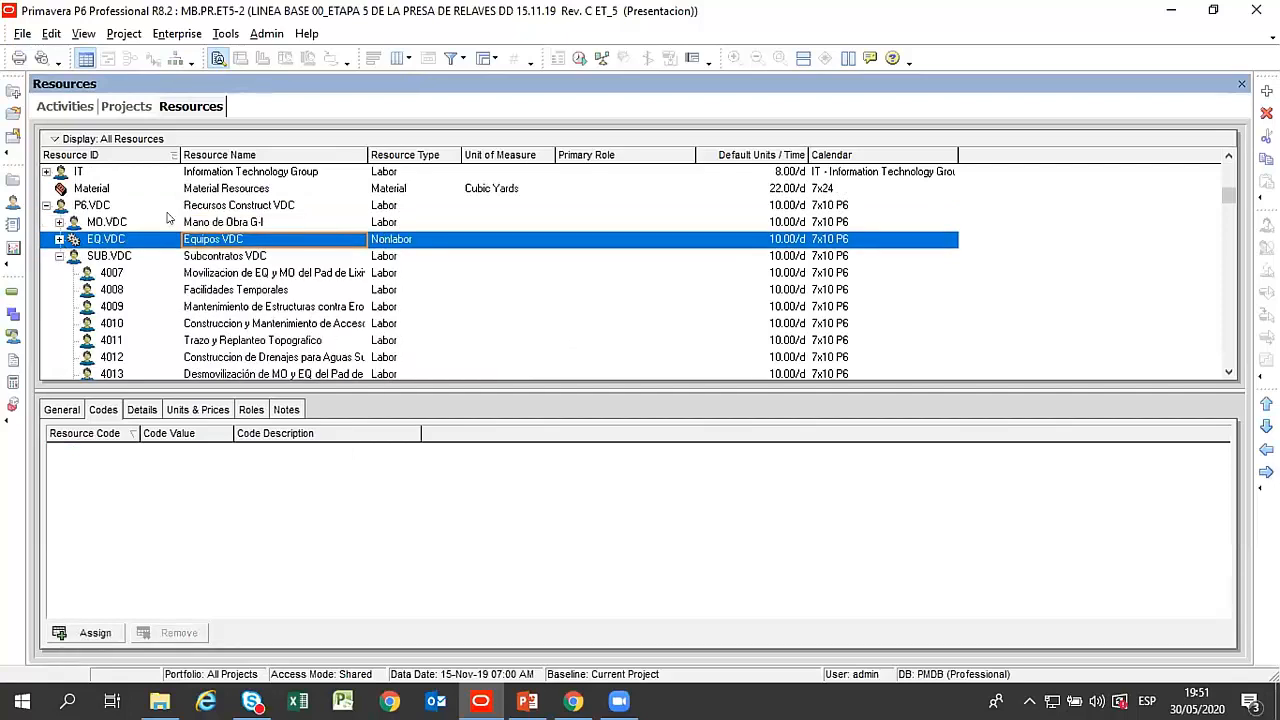
click(59, 256)
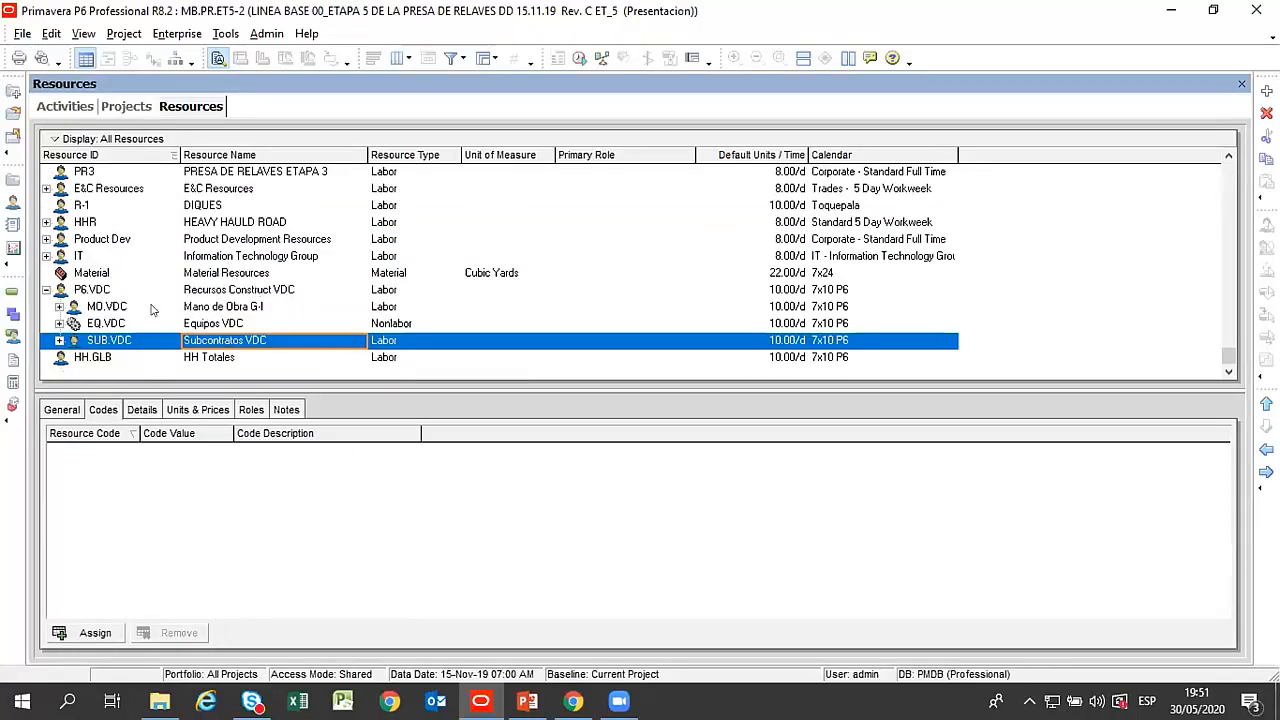
Compare Material Resources with Recursos Construct VDC and its labor, equipment and subcontract groups.
click(229, 276)
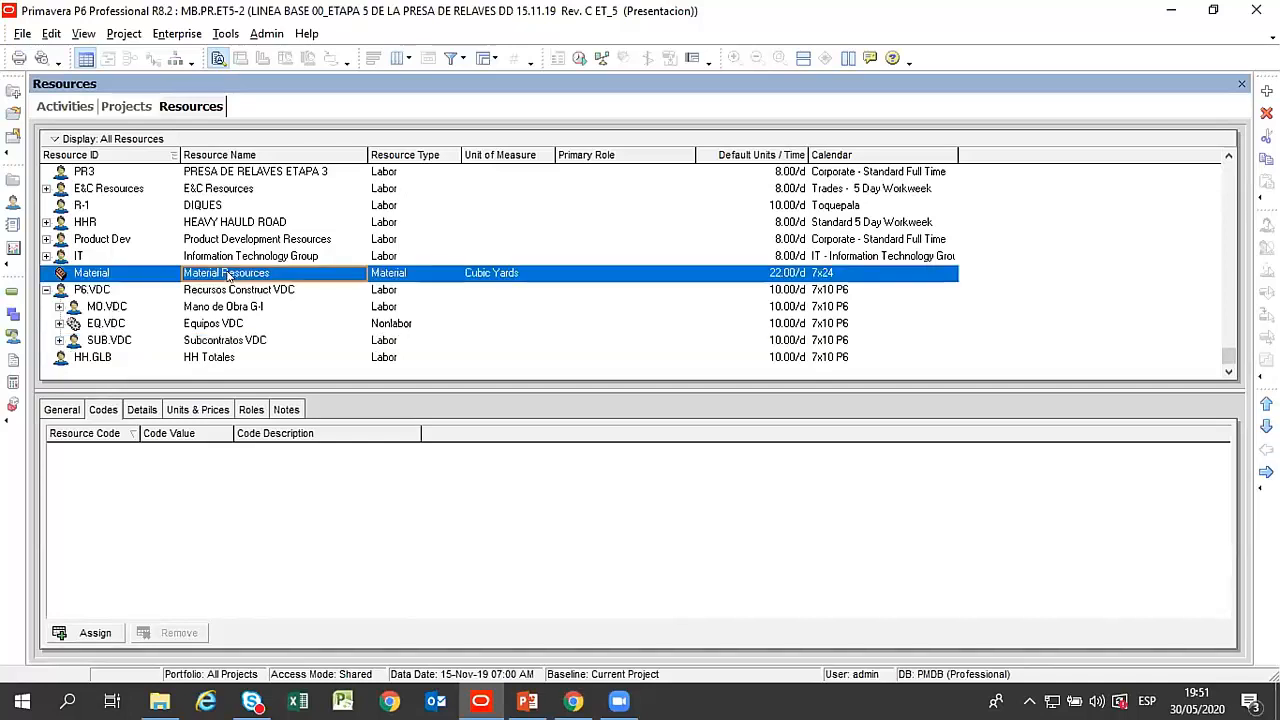
click(231, 308)
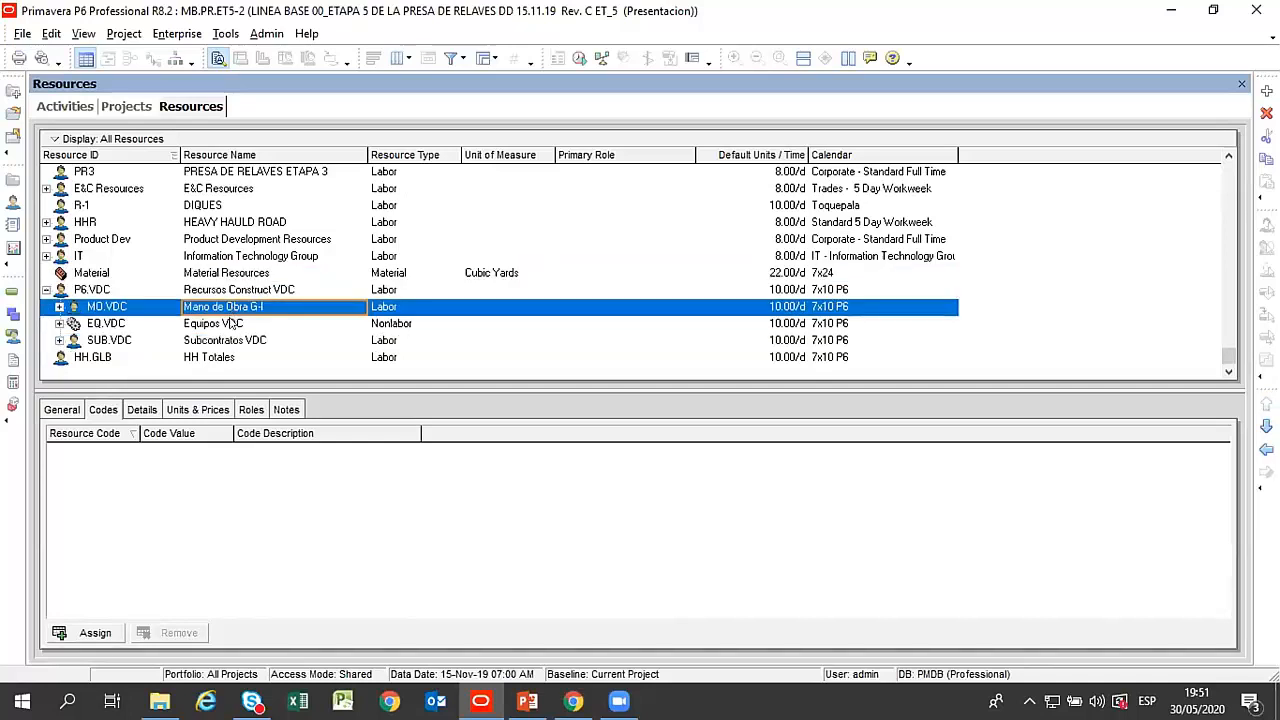
click(234, 325)
click(235, 342)
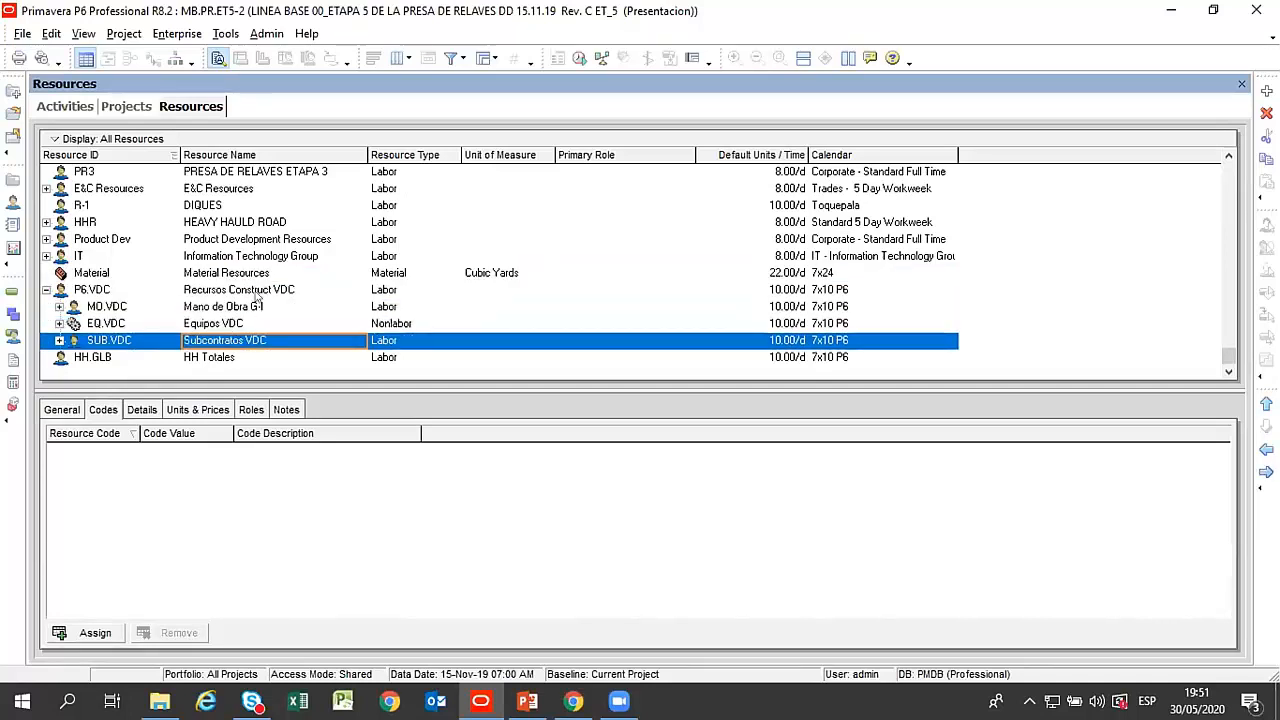
click(252, 292)
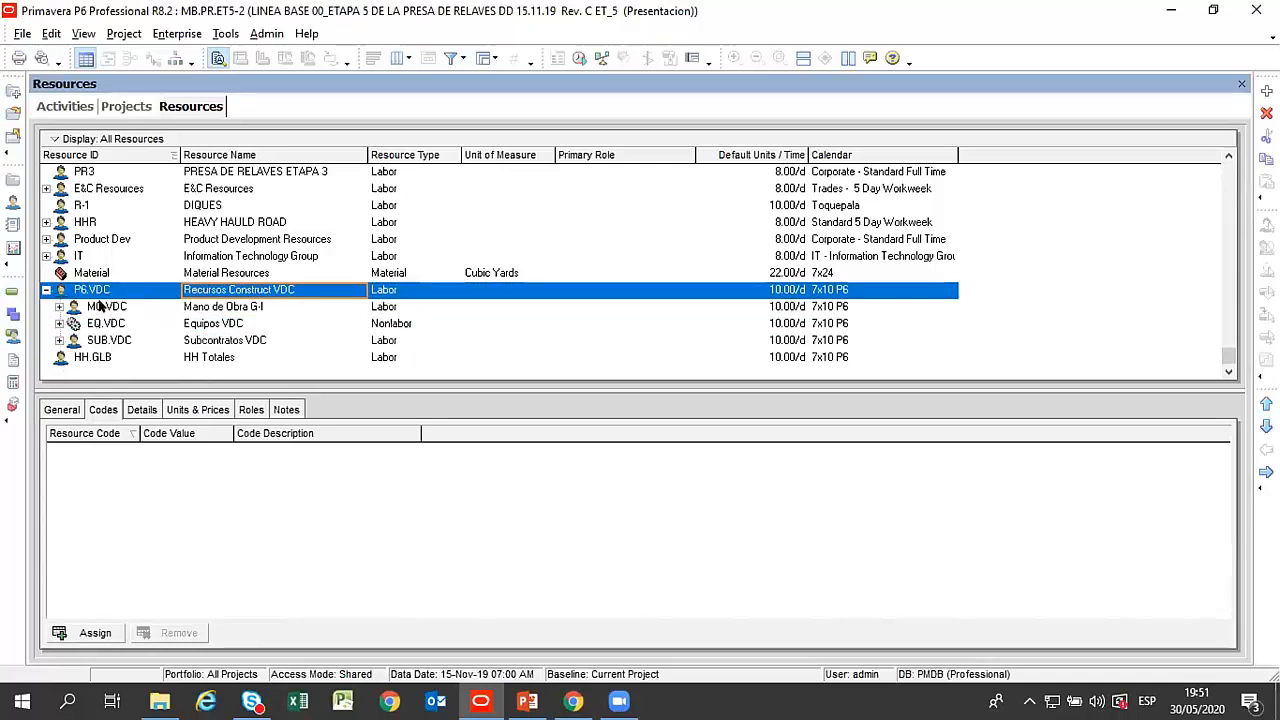
Expand Mano de Obra G-I and review its labor resources, including Laboratorista and Capataz.
click(59, 306)
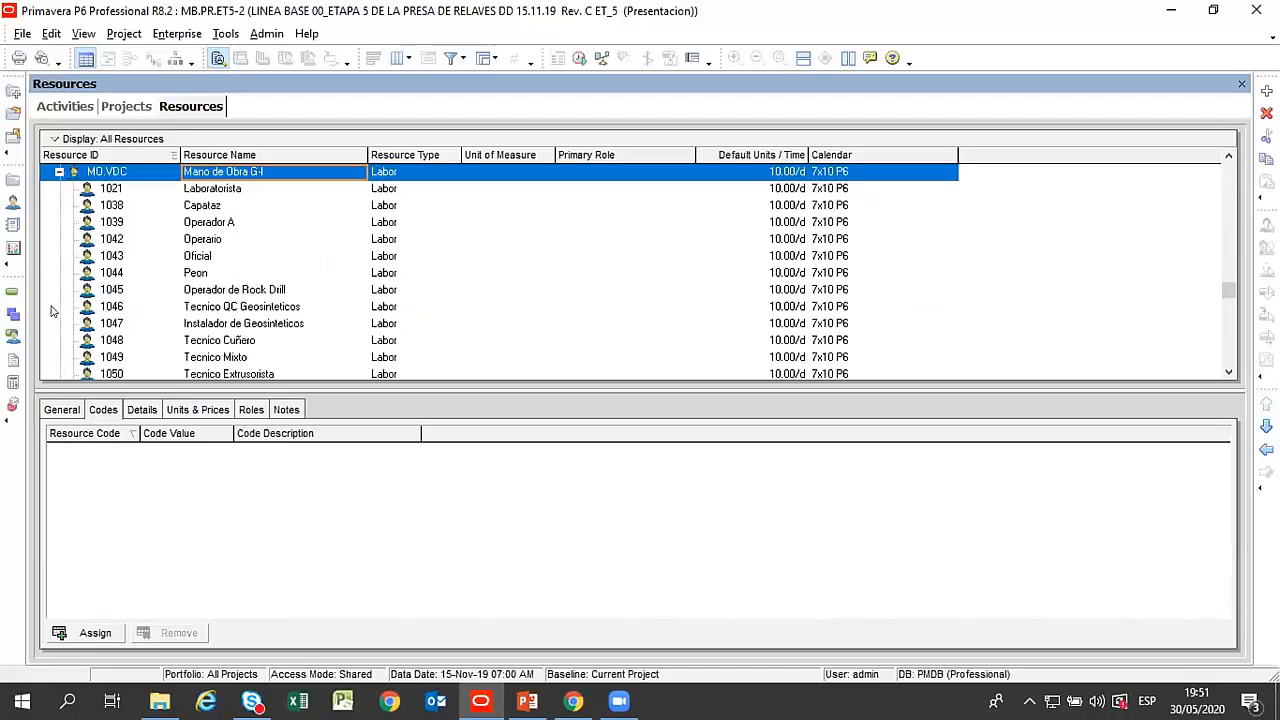
click(210, 191)
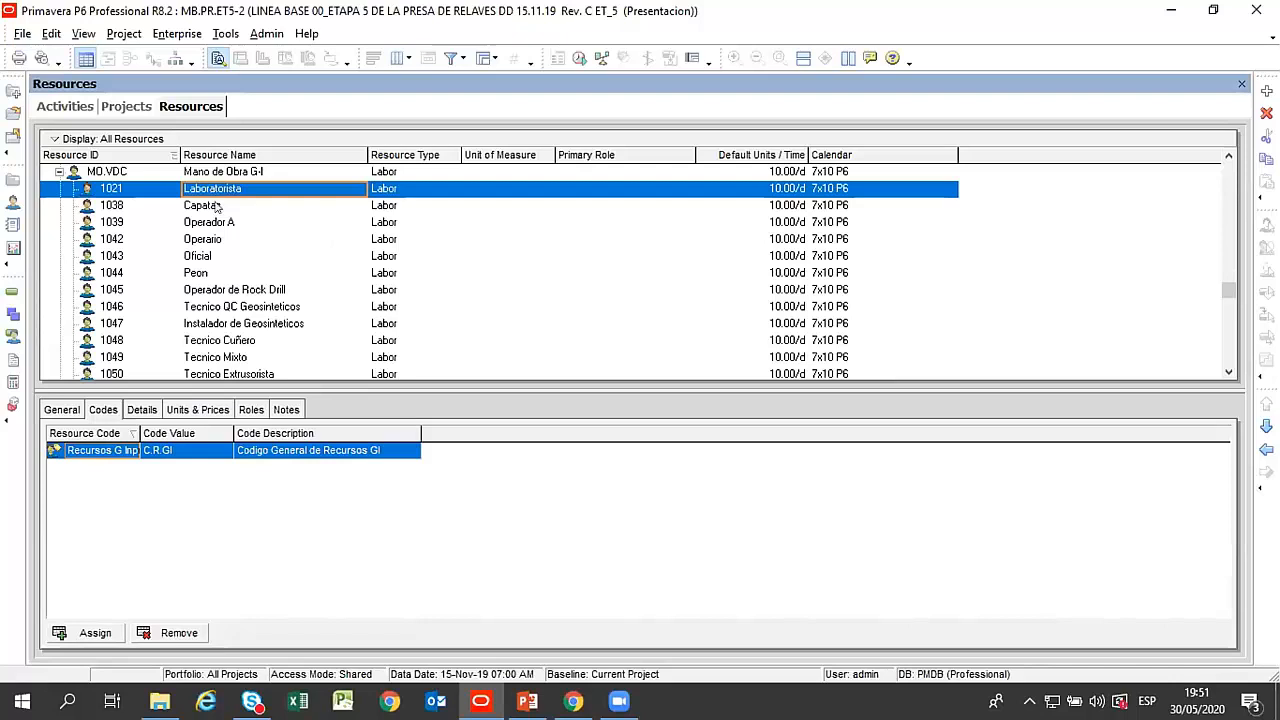
click(228, 206)
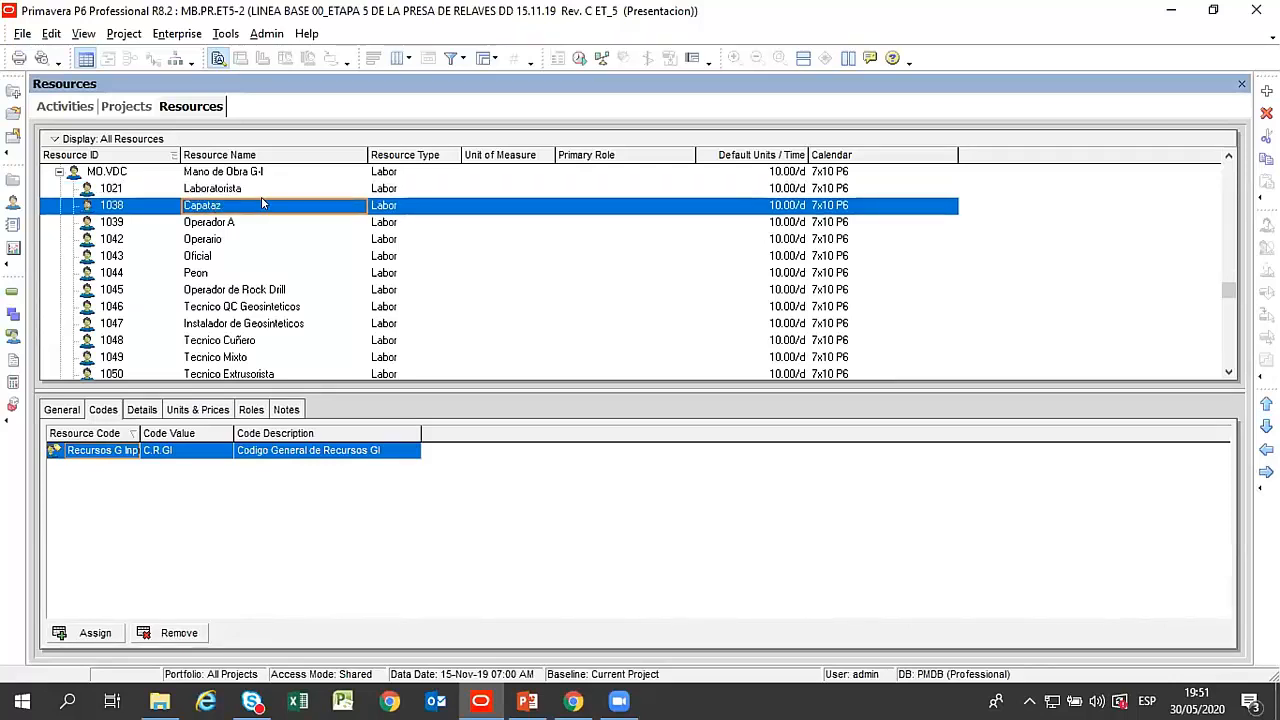
scroll(288, 255, down, 1)
scroll(288, 240, down, 1)
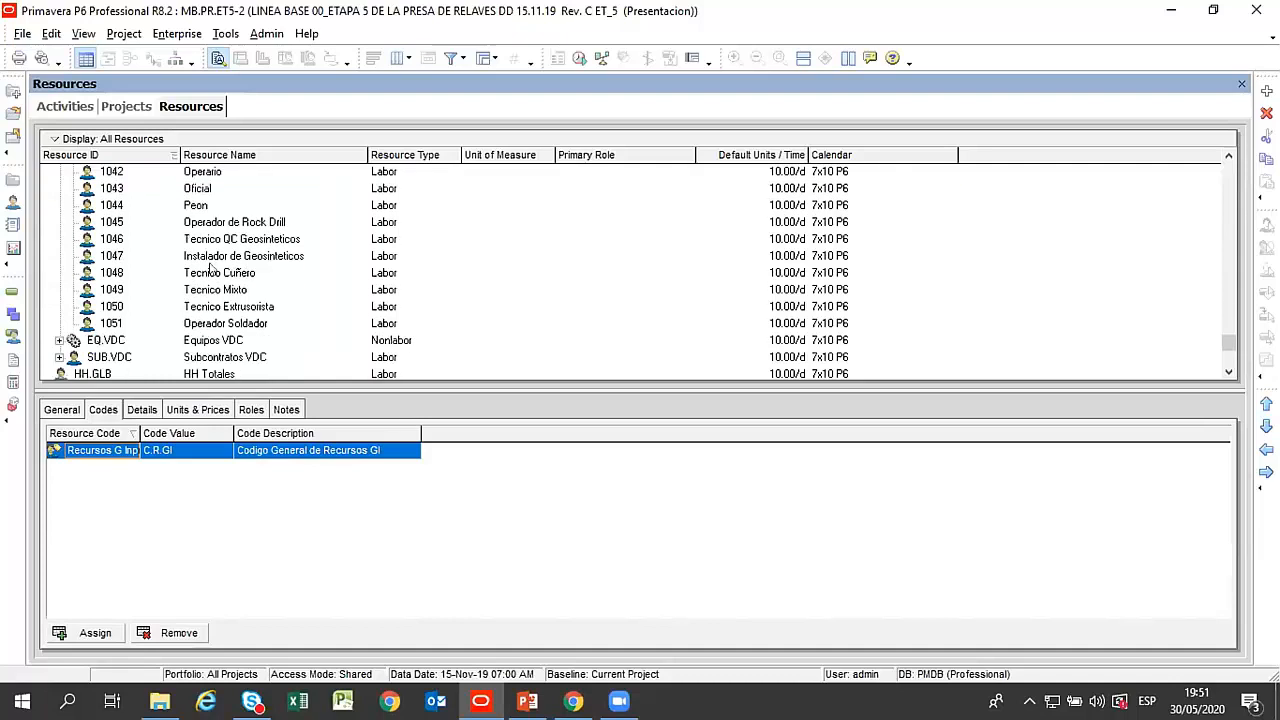
scroll(277, 221, up, 3)
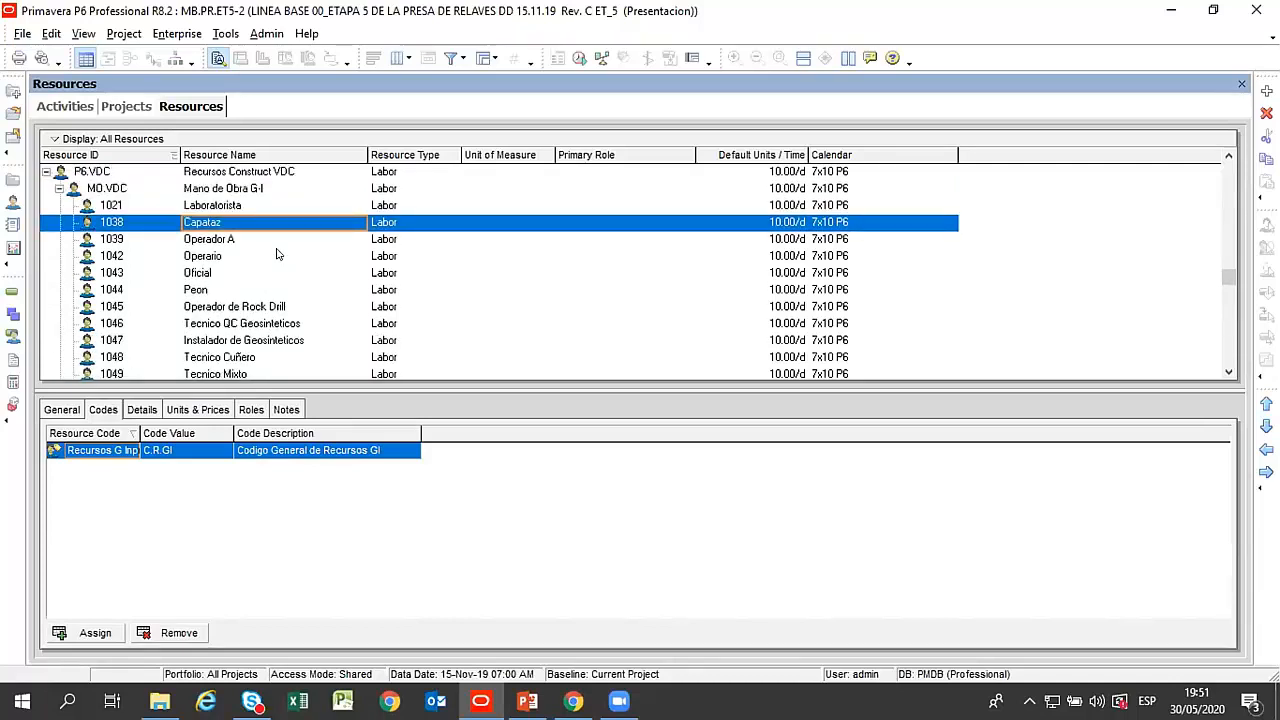
Collapse Mano de Obra G-I, and review the equipment under Equipos VDC, from Excavadora PC-350 to Cargador Retroexcavador 426C.
click(59, 188)
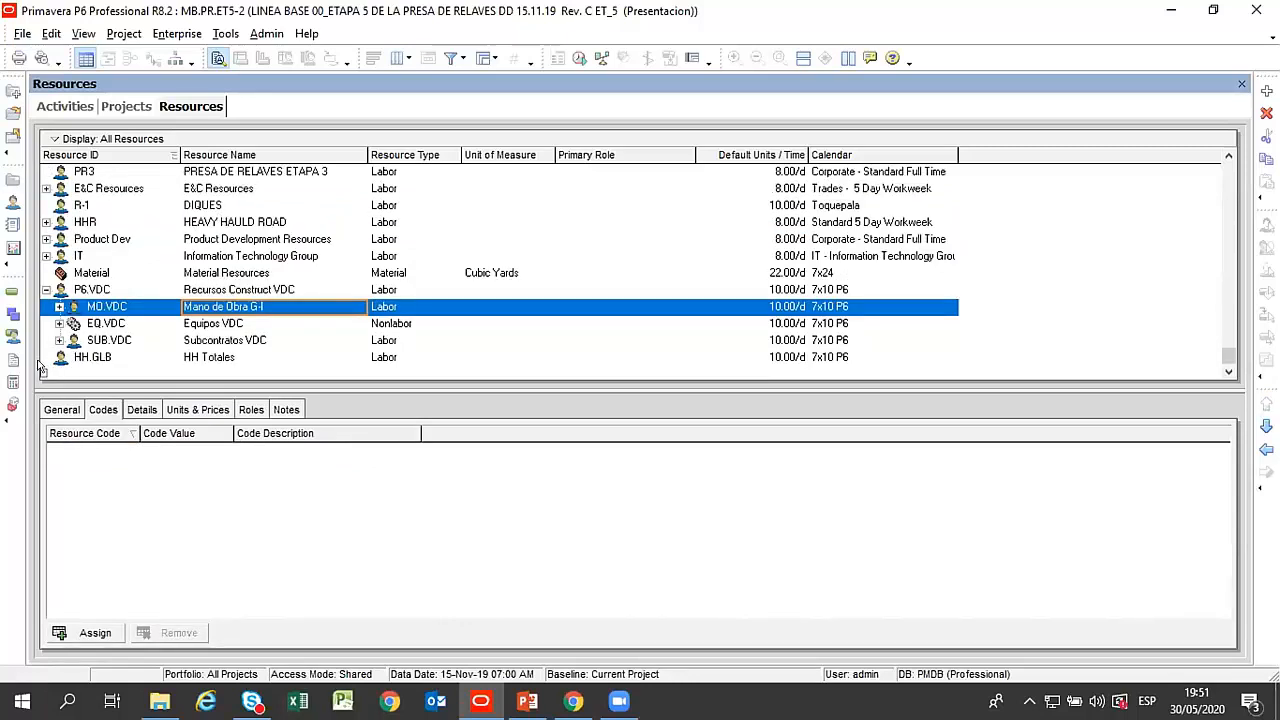
click(59, 323)
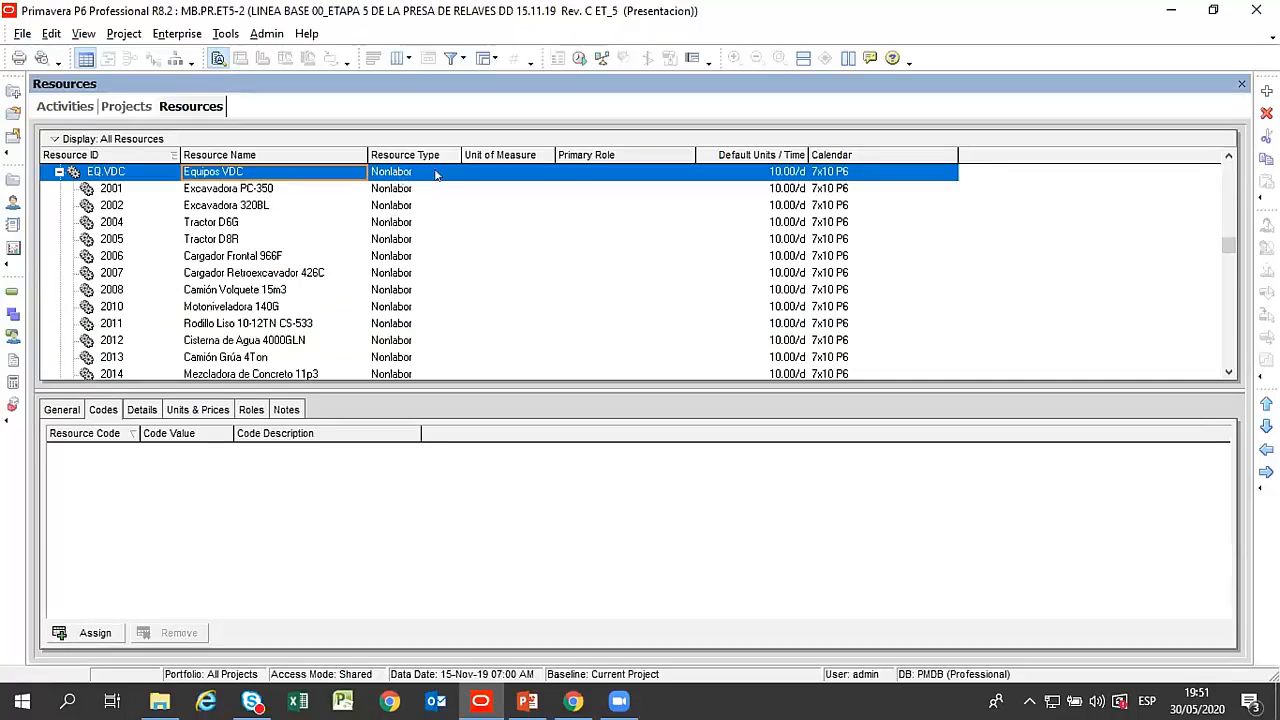
click(241, 190)
click(247, 206)
click(225, 239)
click(247, 276)
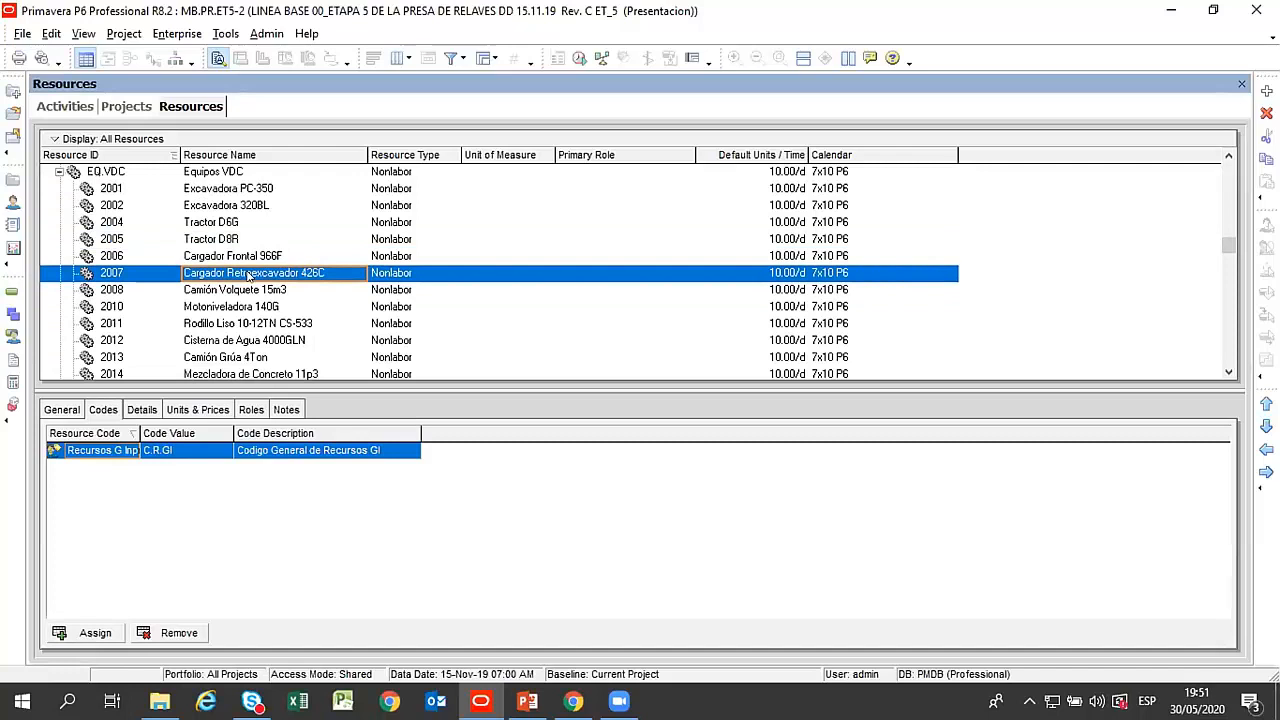
scroll(247, 276, up, 1)
click(58, 190)
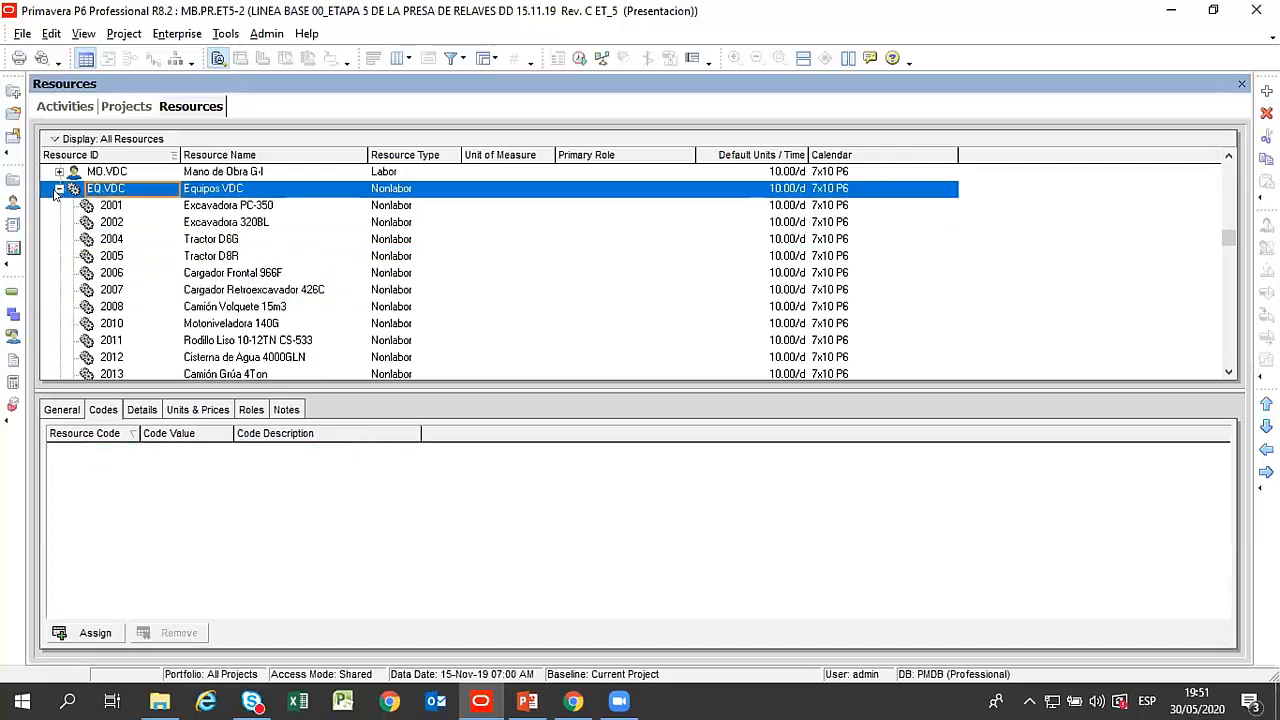
click(59, 189)
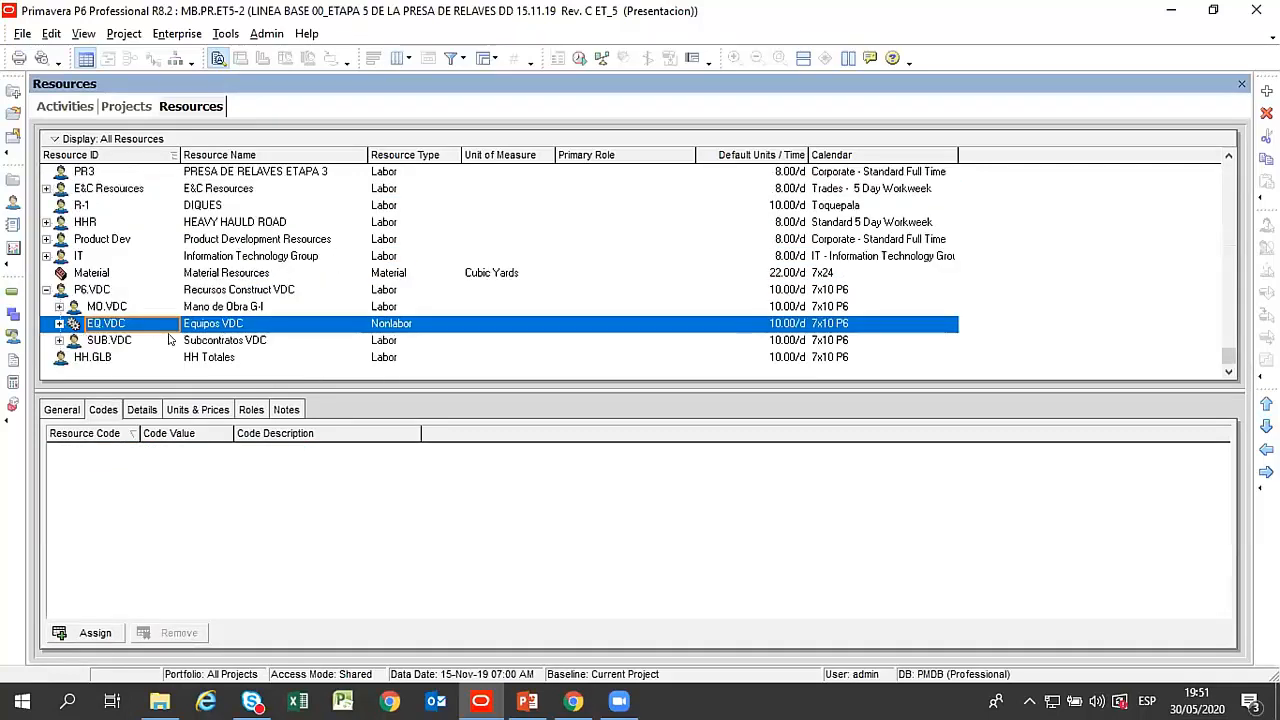
Expand Subcontratos VDC and review its first subcontract items, including Facilidades Temporales.
click(246, 338)
click(59, 340)
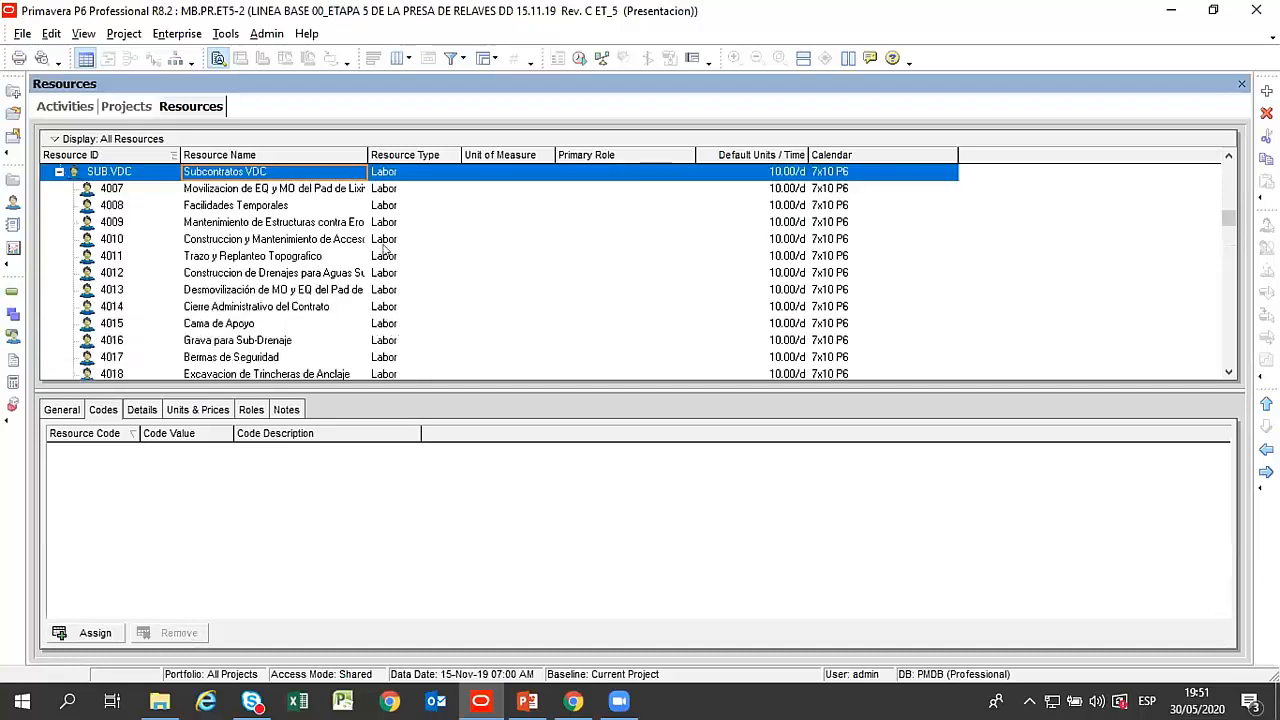
click(259, 191)
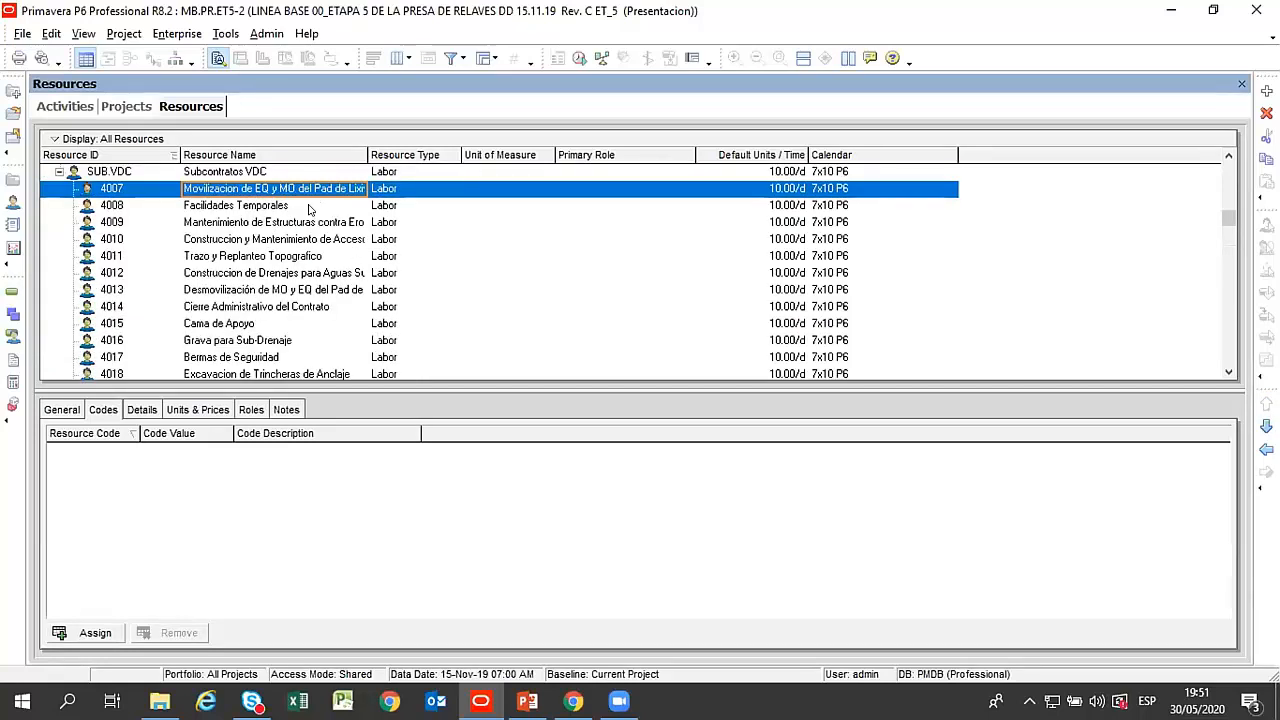
click(268, 207)
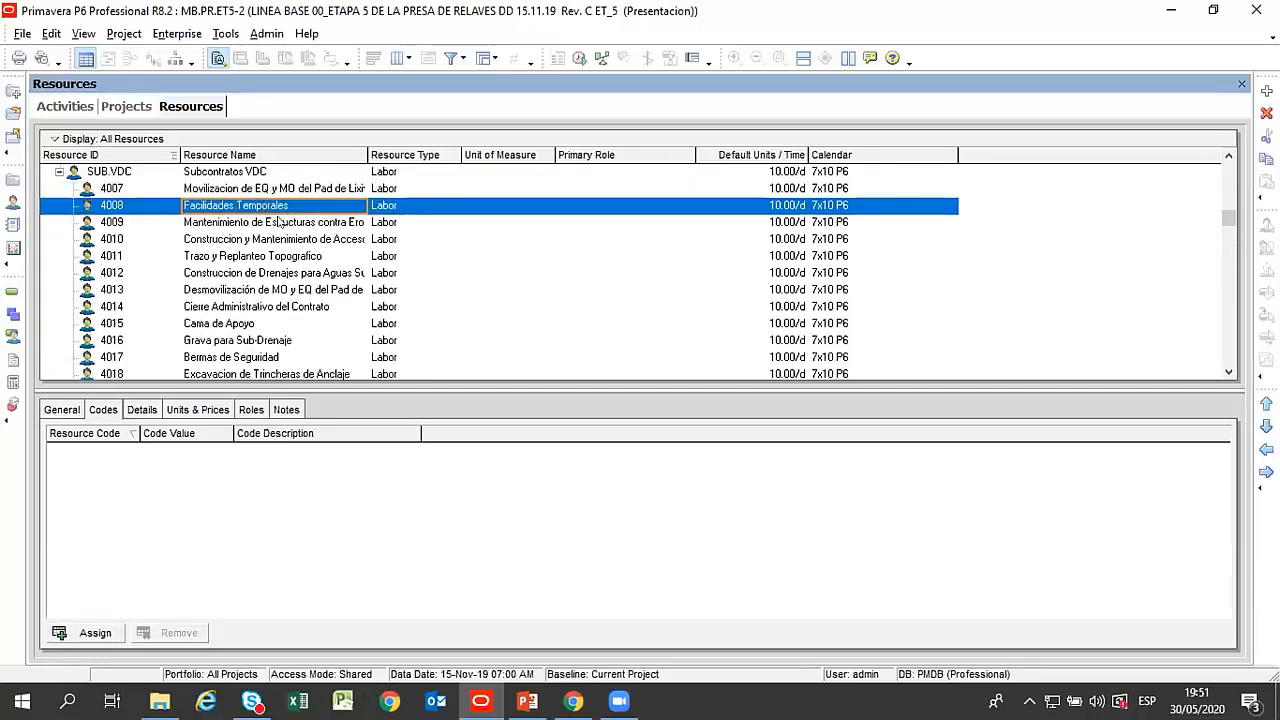
click(279, 225)
Widen the Resource Name column to fit the full subcontract names, and collapse Subcontratos VDC.
drag(367, 155, 487, 188)
click(270, 241)
scroll(266, 245, up, 4)
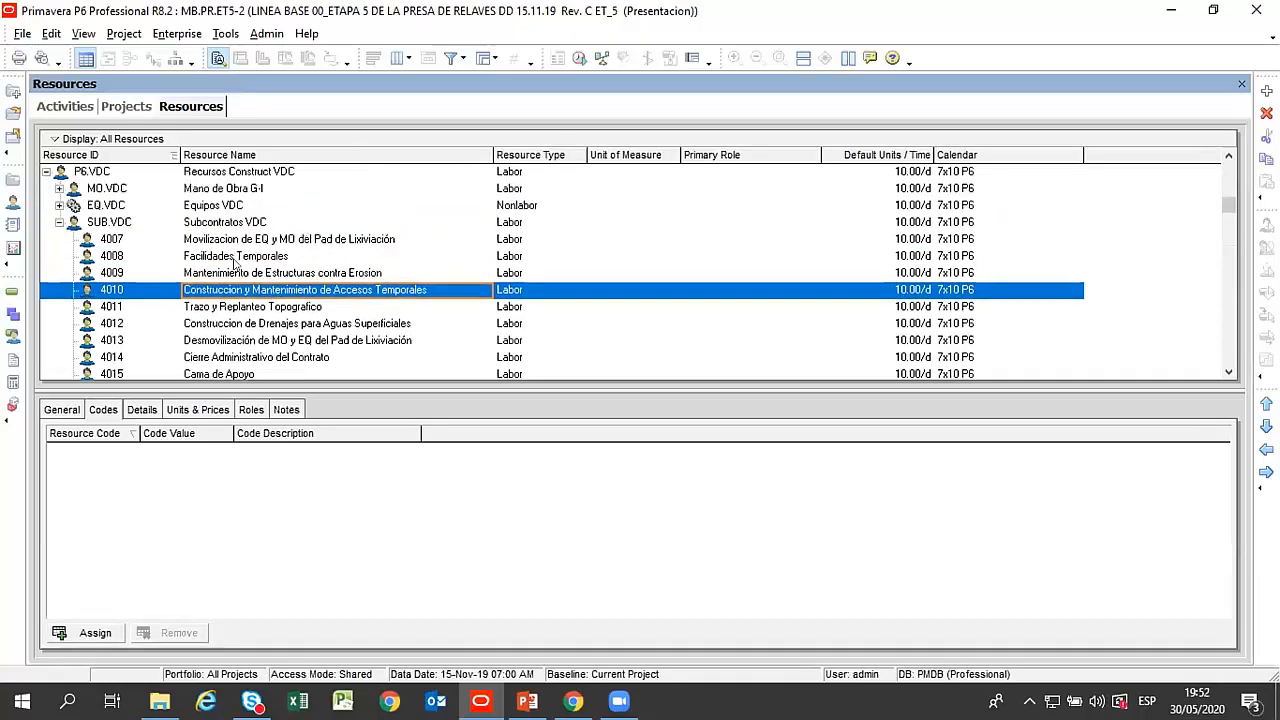
double_click(278, 239)
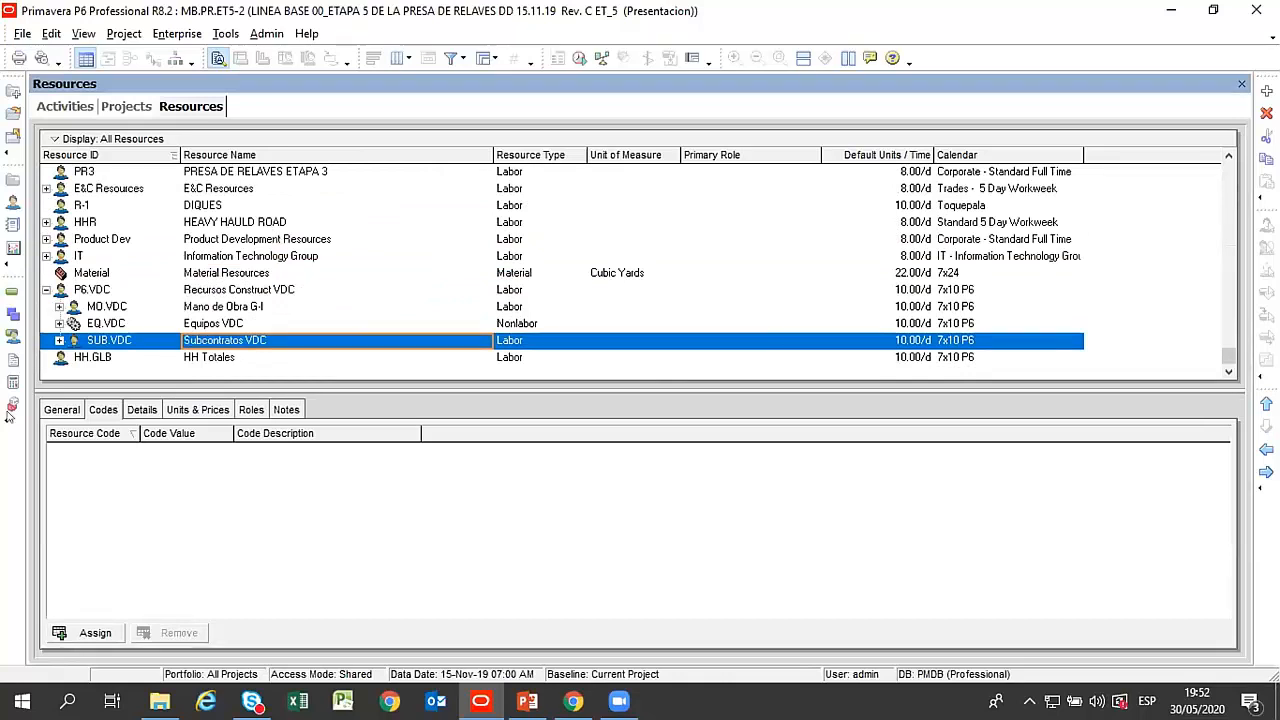
Compare the Mano de Obra G-I, Equipos VDC and Subcontratos VDC groups under Recursos Construct VDC.
click(214, 308)
click(216, 323)
click(218, 340)
click(216, 307)
click(217, 325)
click(218, 340)
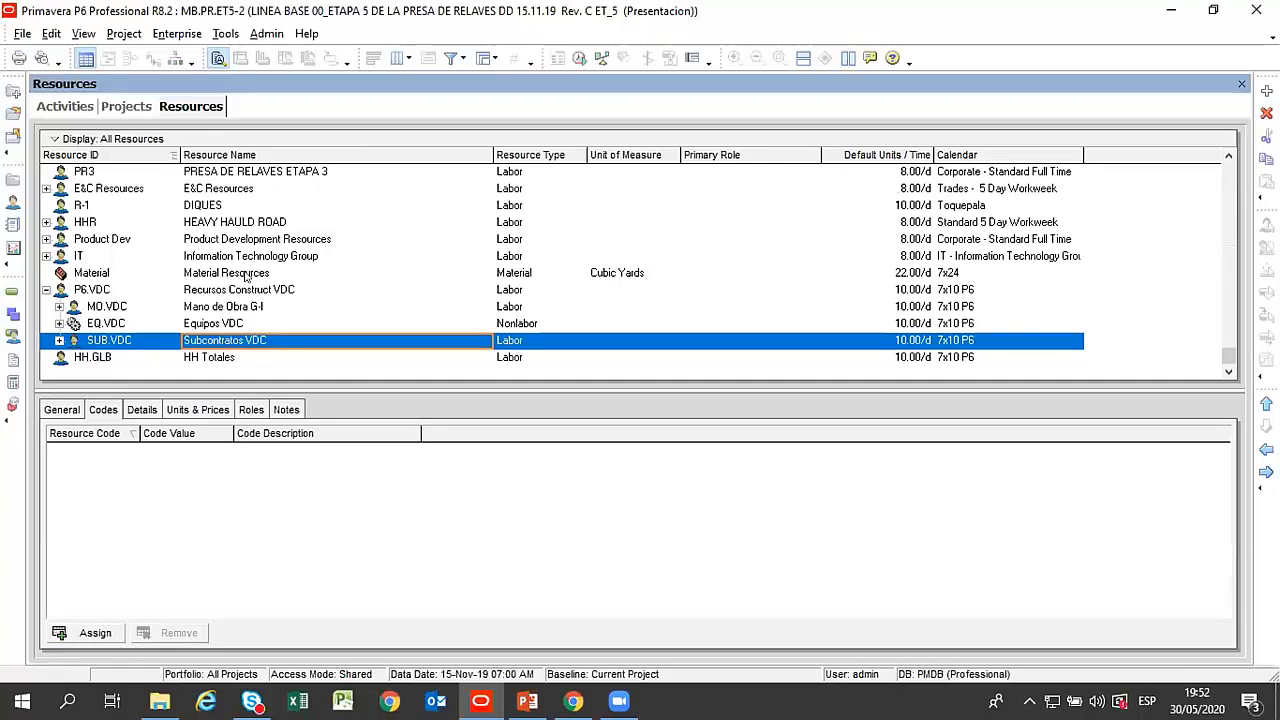
Open the enterprise roles and examine the E&C Roles hierarchy, including Civil/Structural Crews.
click(170, 35)
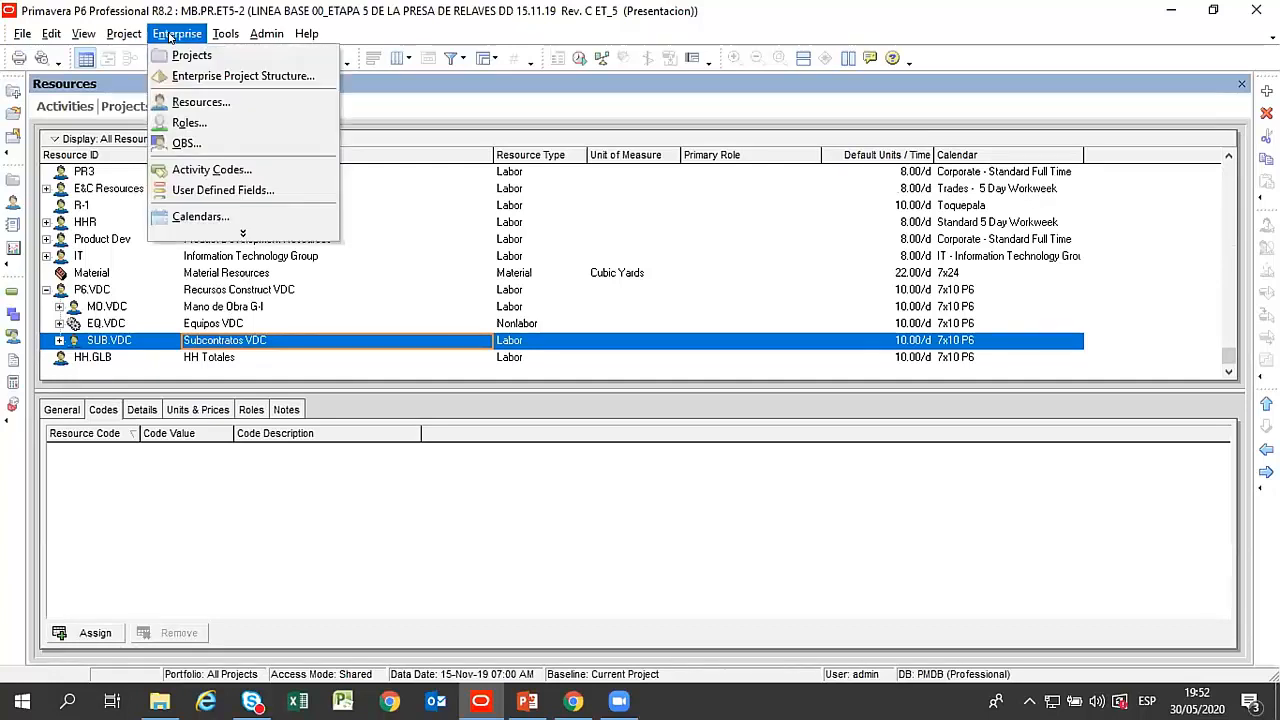
click(189, 122)
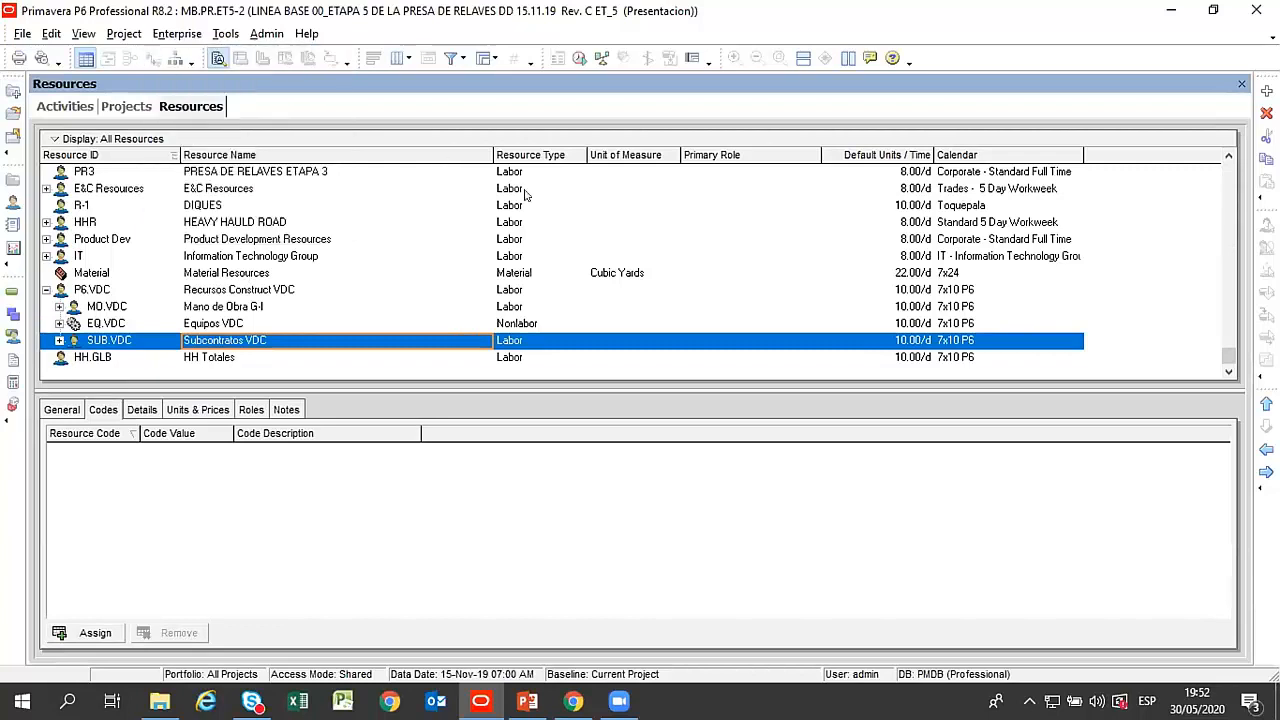
click(462, 259)
scroll(480, 255, up, 5)
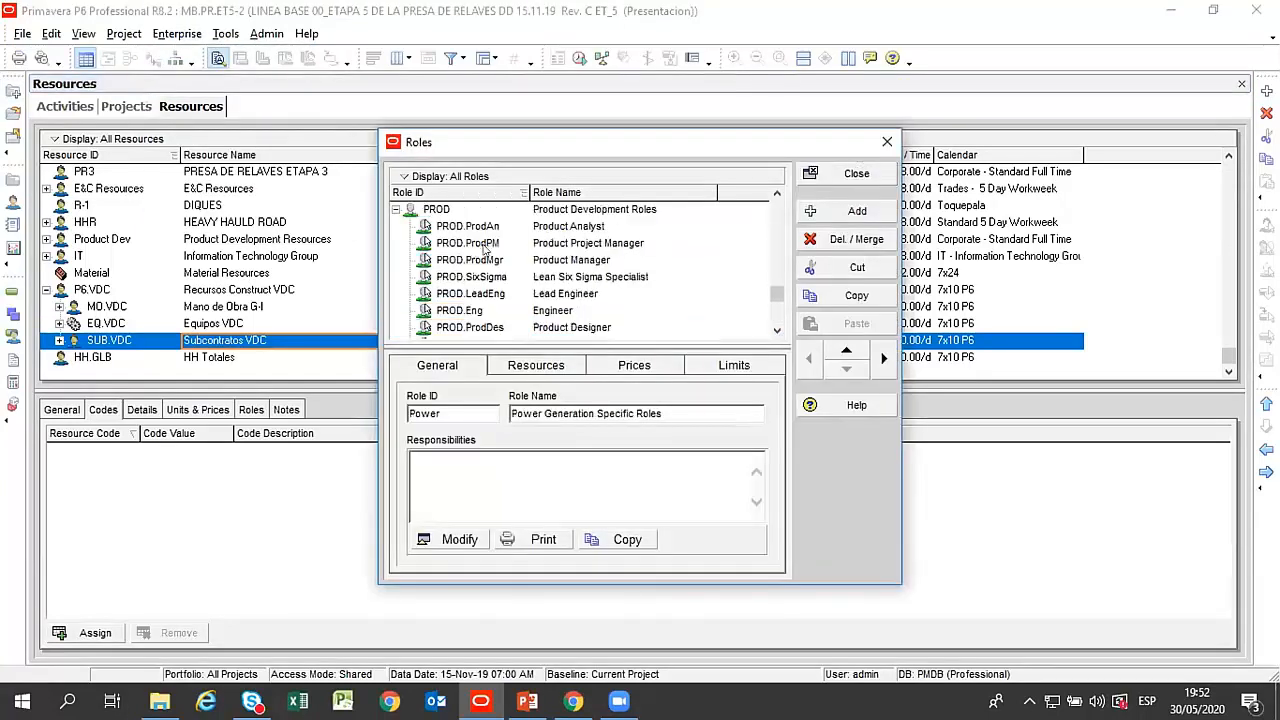
scroll(483, 250, up, 6)
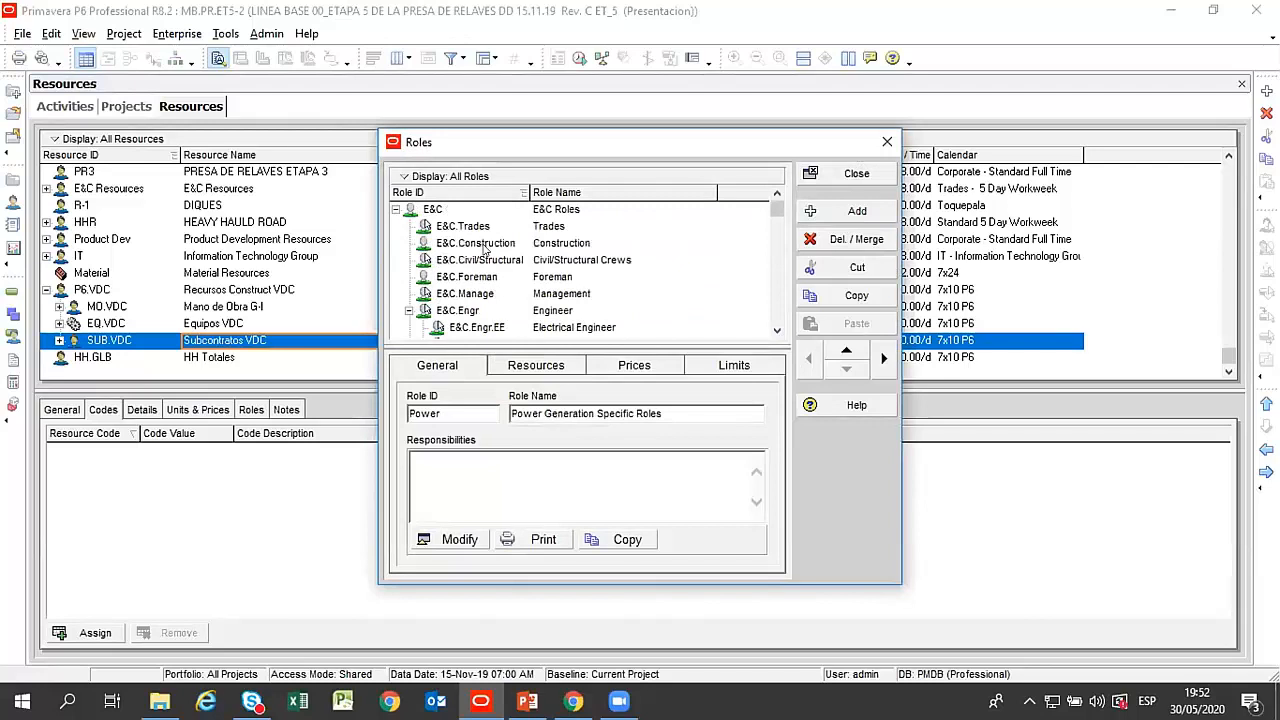
click(578, 260)
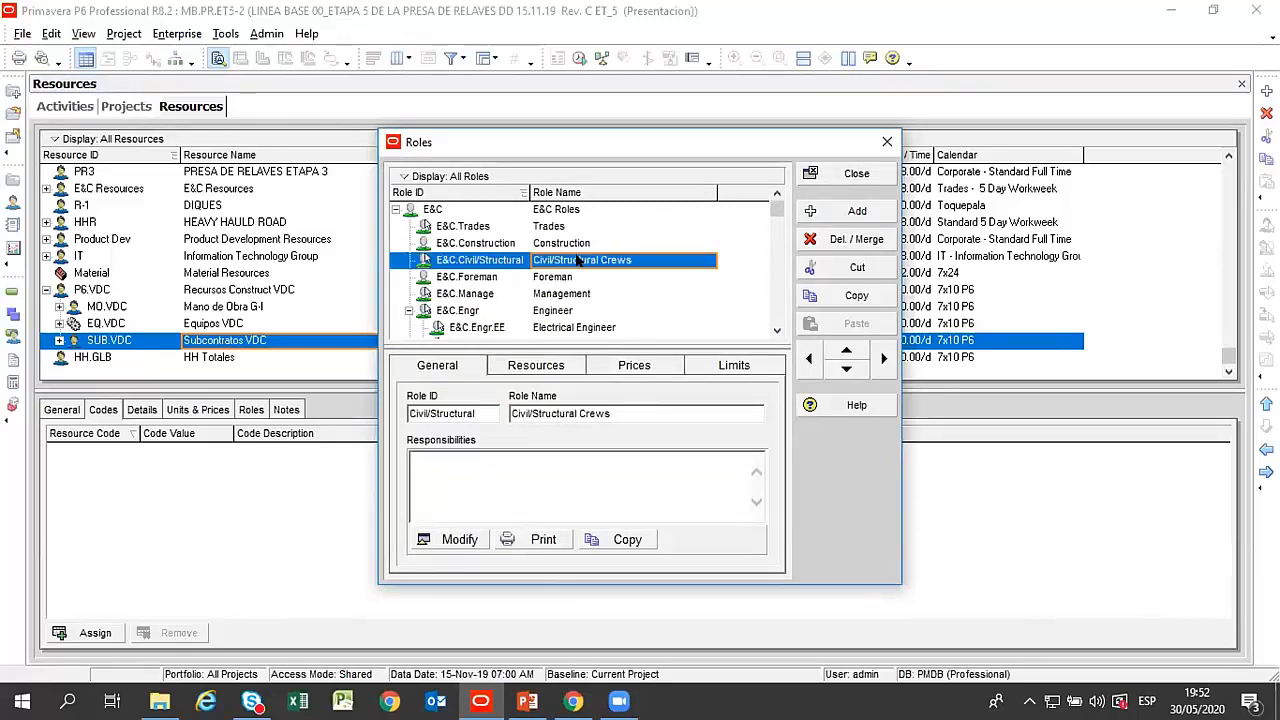
scroll(578, 260, down, 3)
scroll(578, 260, up, 1)
scroll(577, 260, up, 3)
scroll(573, 292, down, 1)
Examine the Engineer role with its Electrical Engineer sub-role, and review the remaining role groups.
click(566, 294)
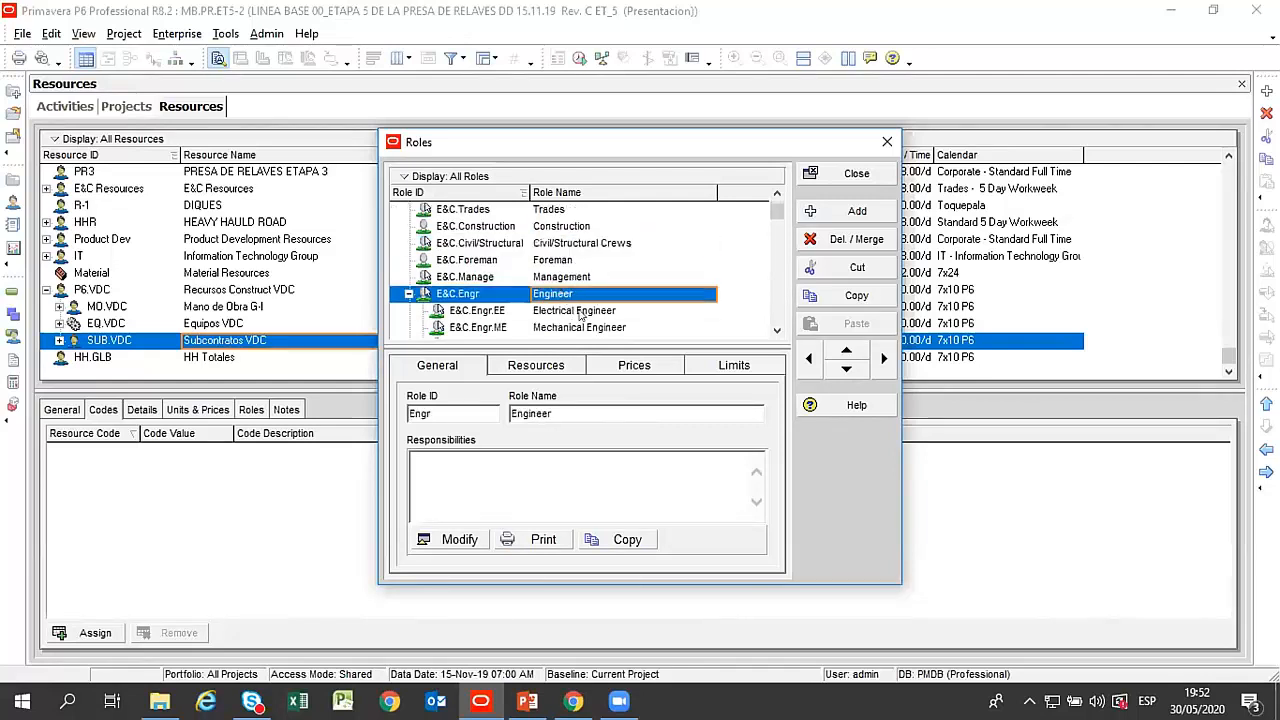
click(581, 314)
scroll(600, 285, down, 3)
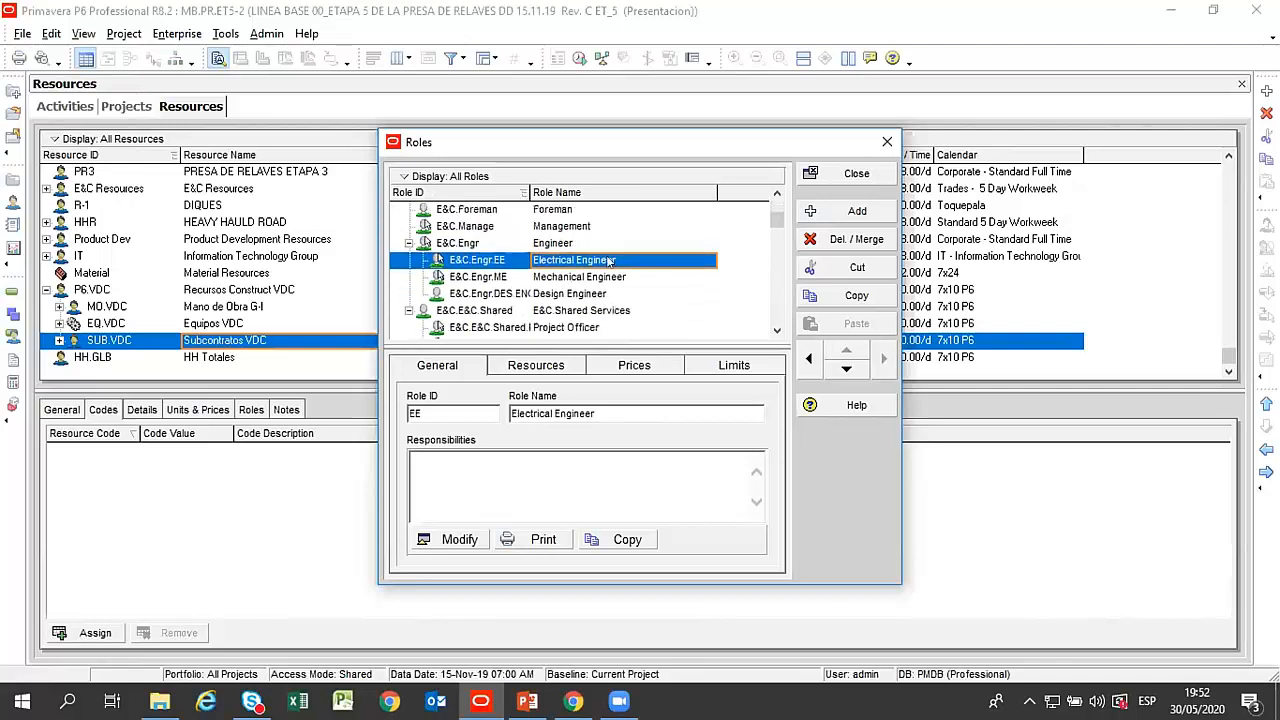
scroll(609, 261, down, 10)
scroll(609, 261, down, 8)
Add a top-level role after Power Generation Specific Roles with ID VDC and name Gerente De Proyecto.
click(430, 261)
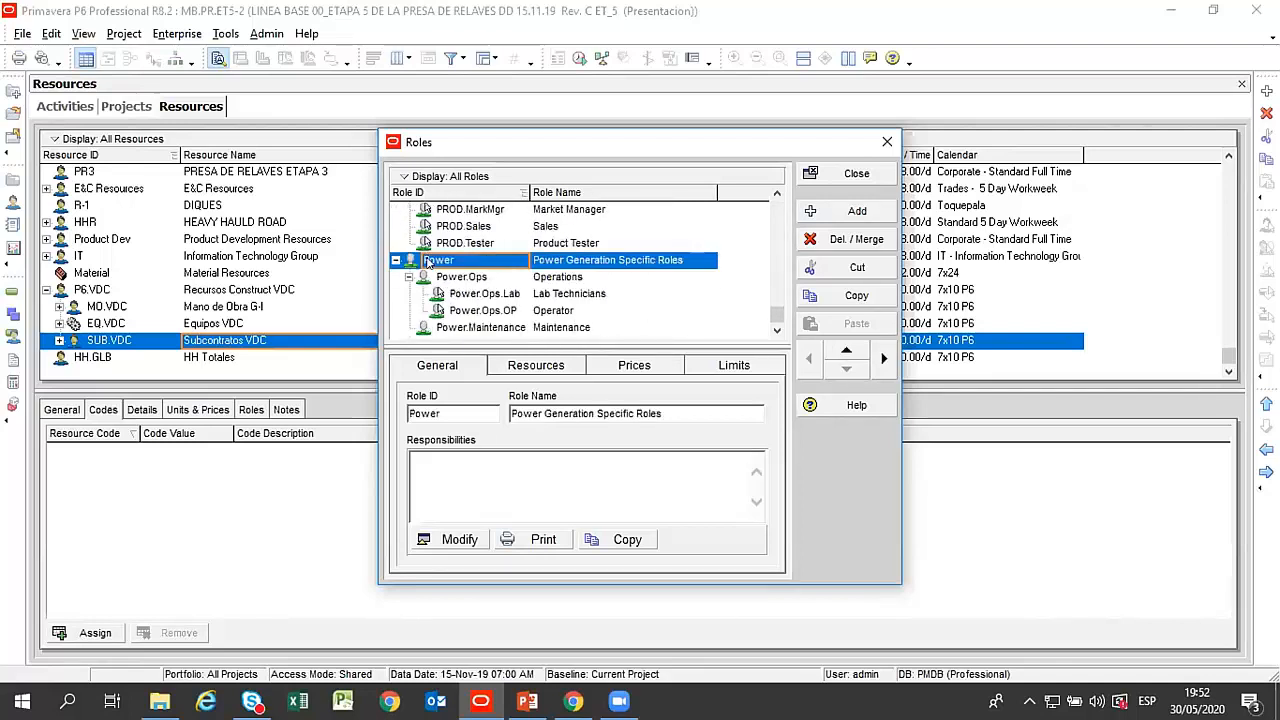
click(856, 211)
click(457, 326)
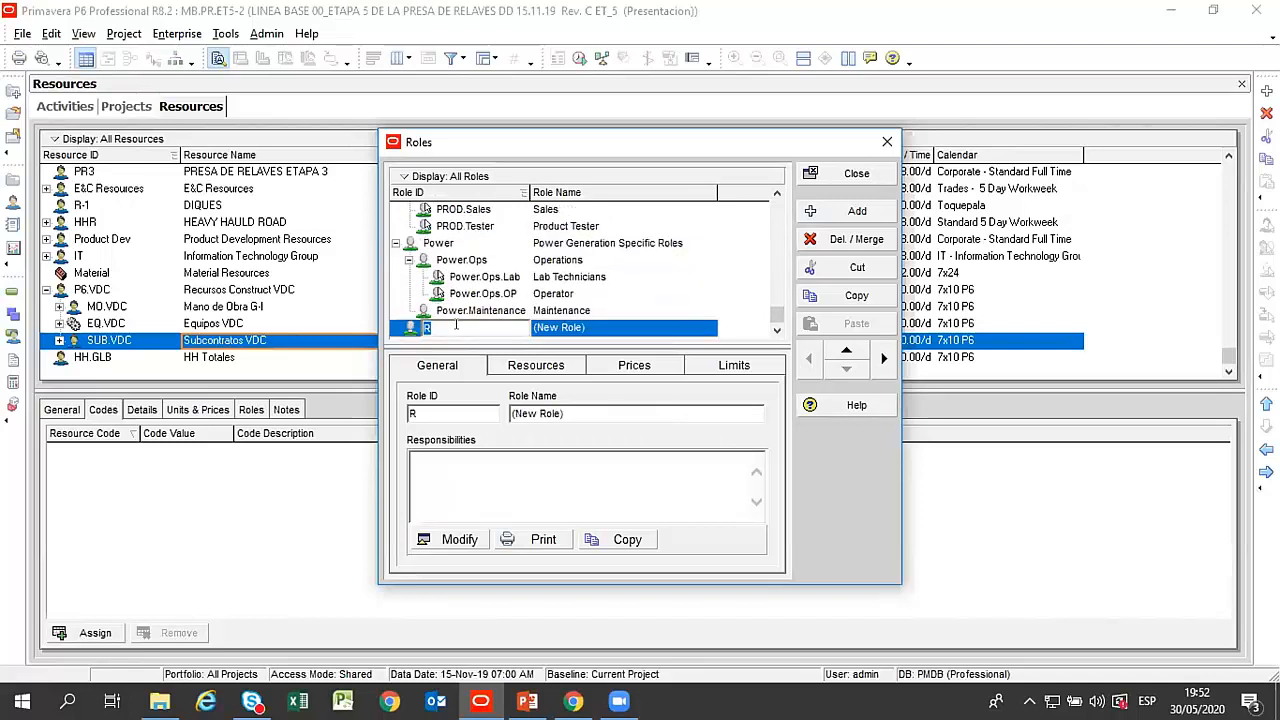
text(VDC)
key(Tab)
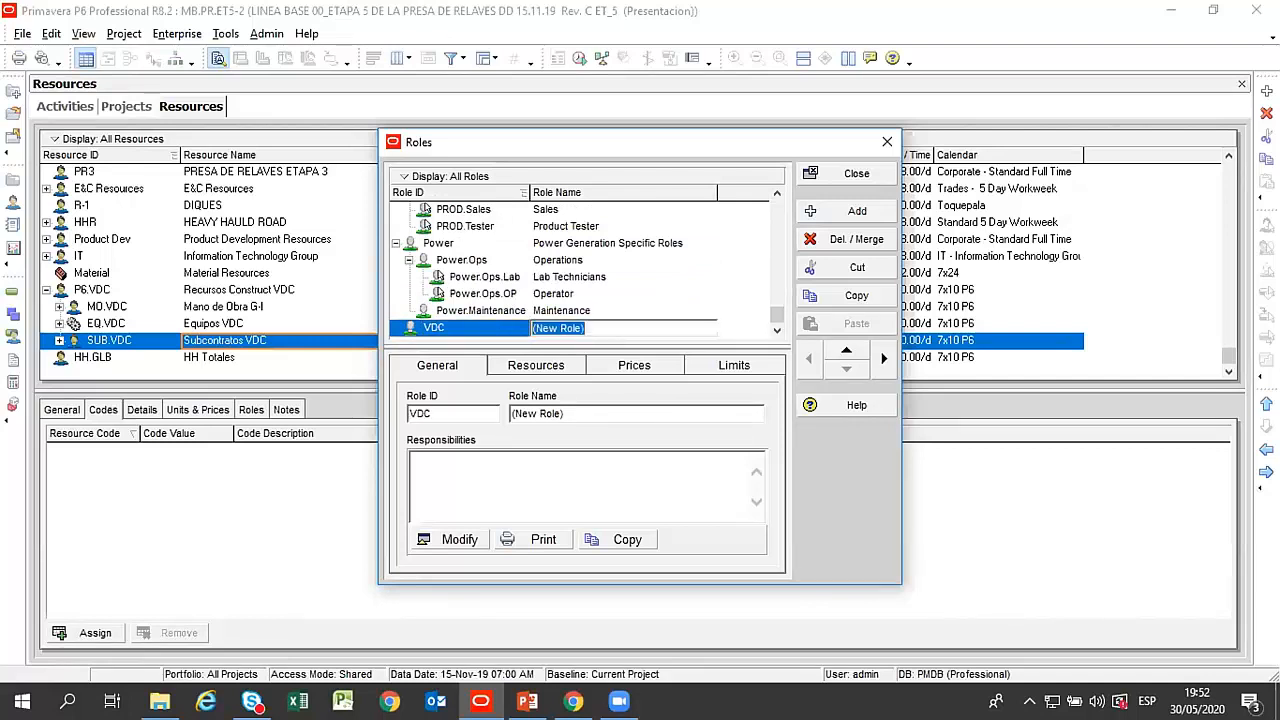
text(Gerente De Proyec)
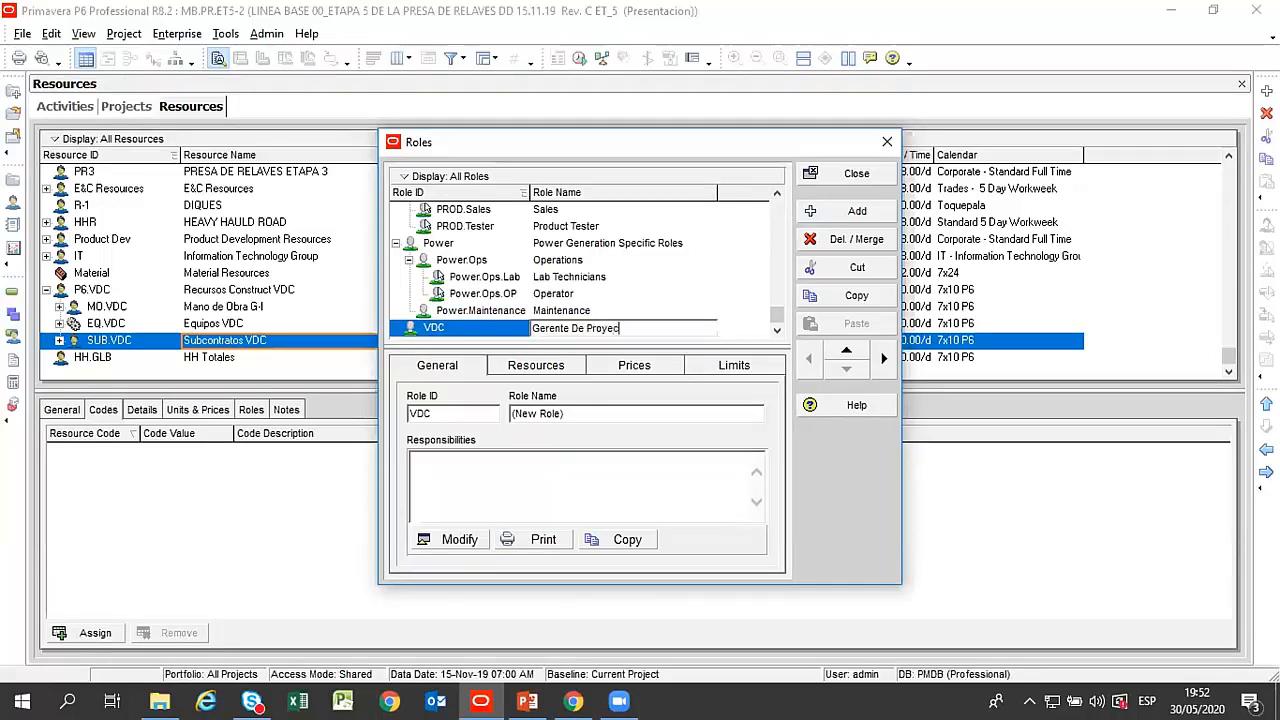
text(to)
key(Return)
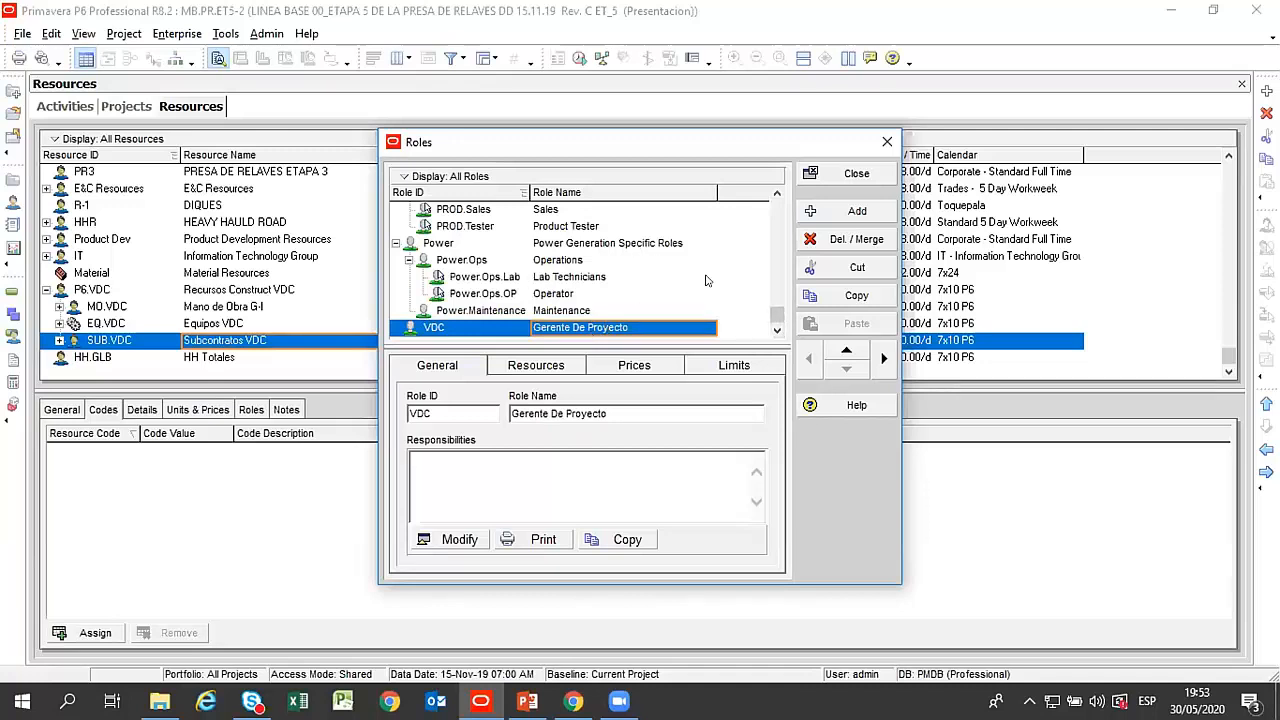
Add a role named Jefe de Oficina Tecnica as a child of Gerente De Proyecto.
scroll(680, 320, up, 1)
scroll(617, 327, down, 1)
click(857, 211)
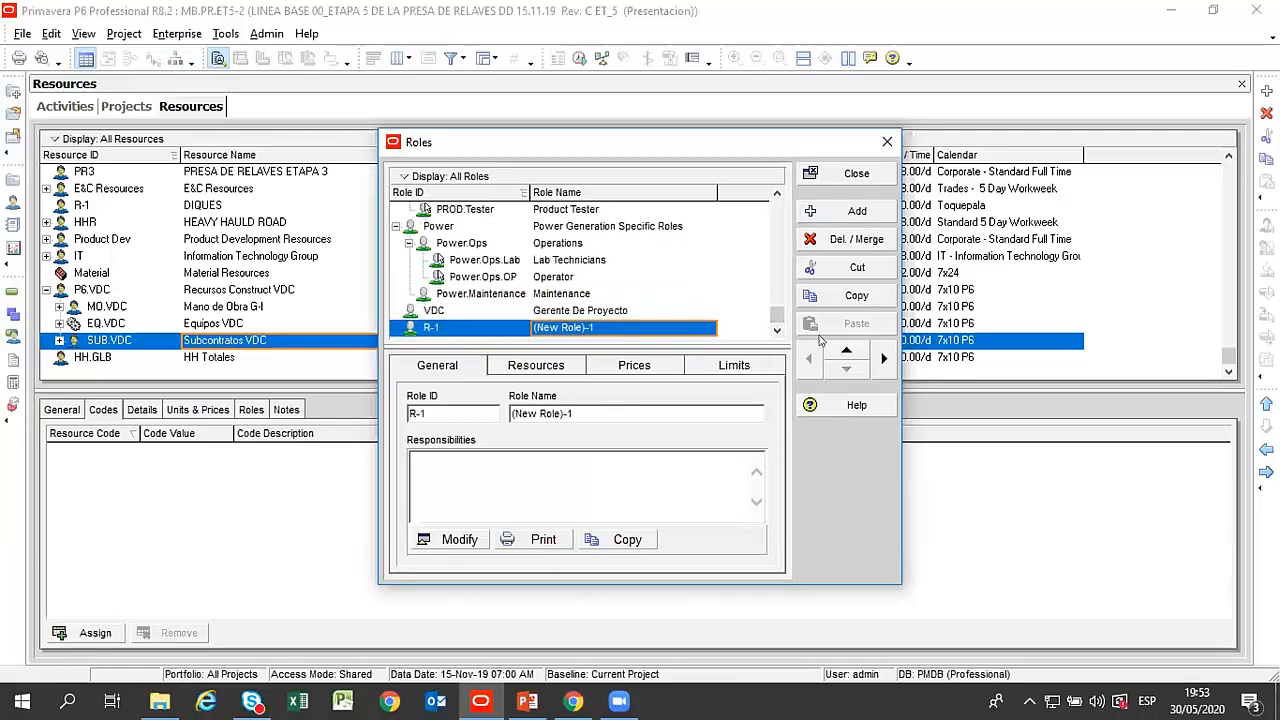
click(881, 358)
click(577, 327)
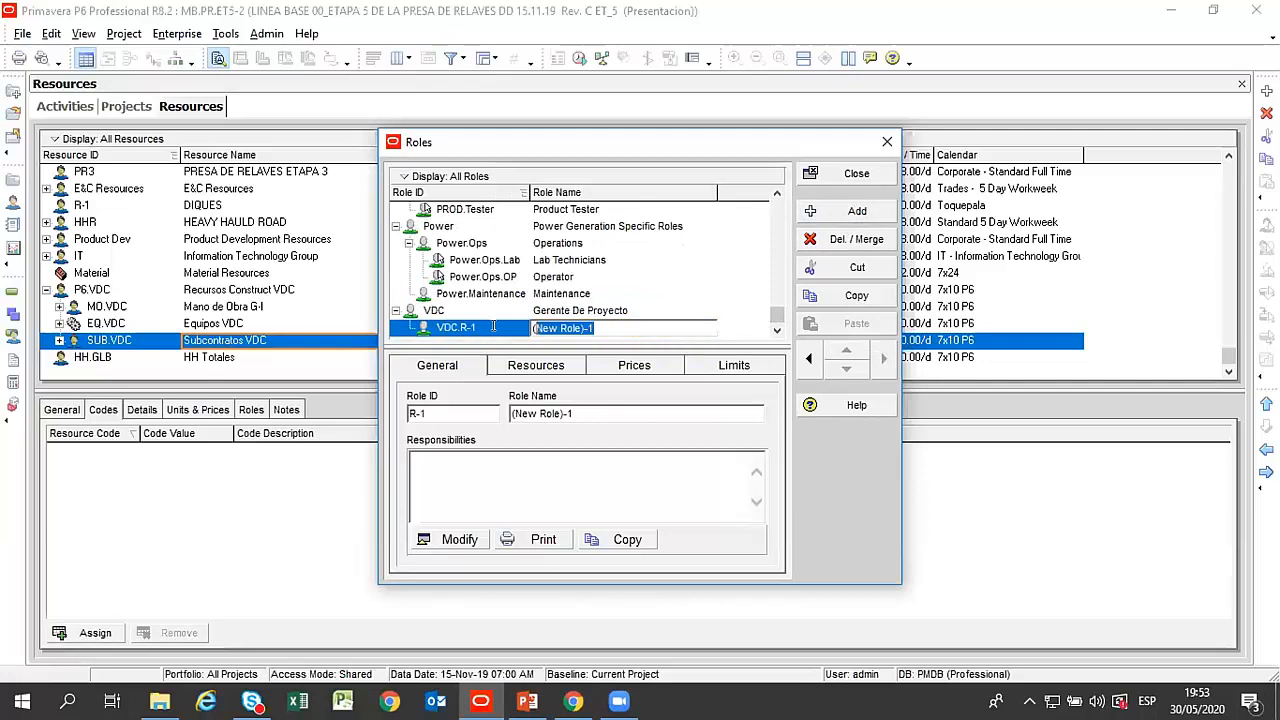
text(efe de Oficina T)
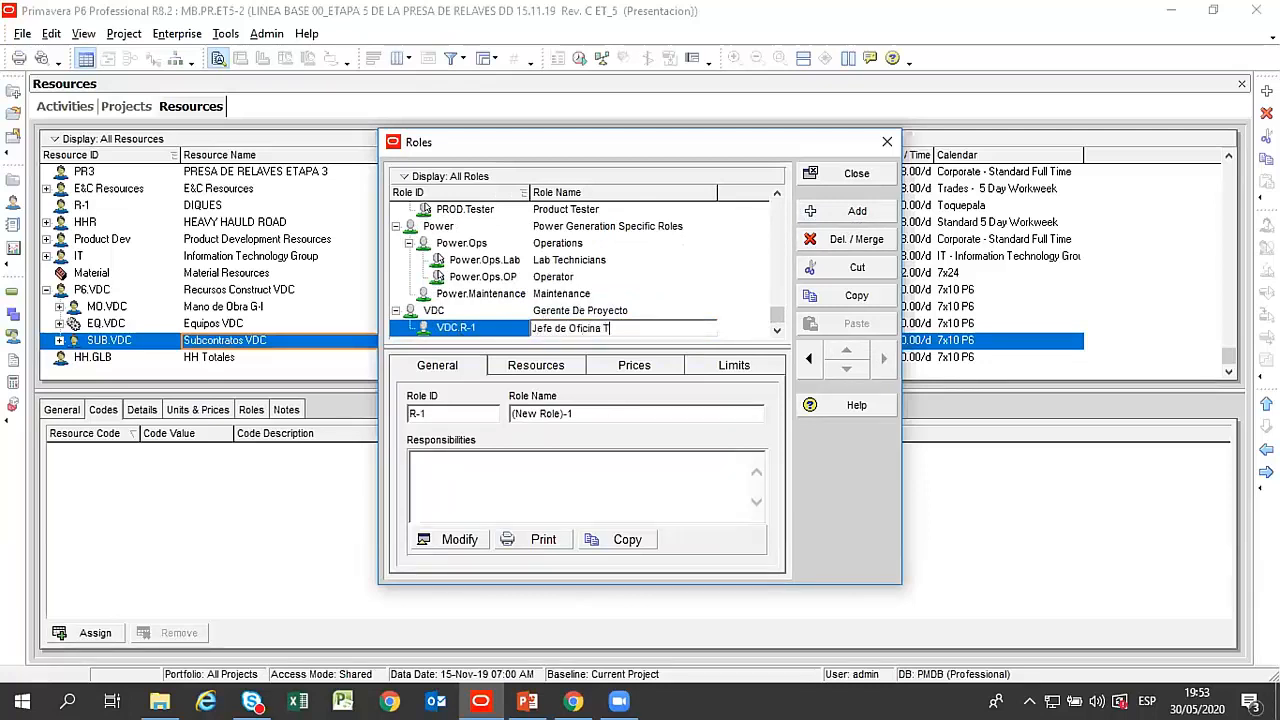
text(ecnica)
key(Return)
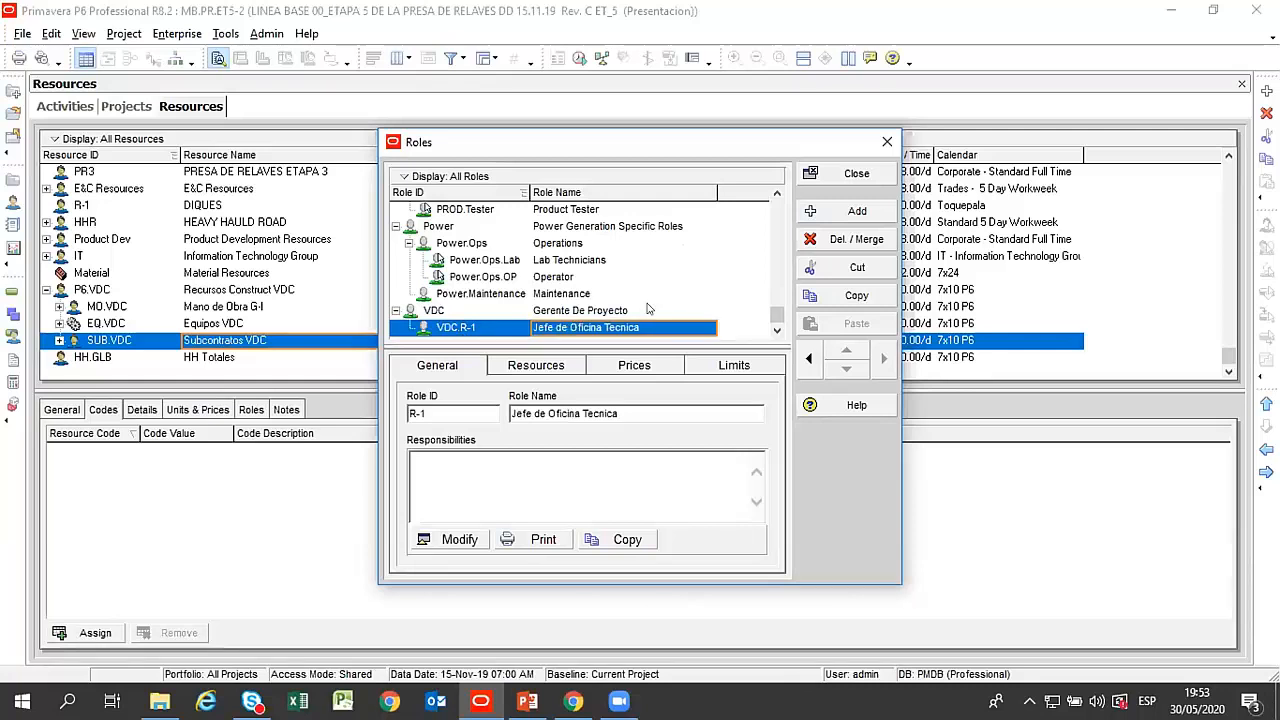
Add another new role, move it to the end of the role list and nest it under Gerente De Proyecto.
click(820, 212)
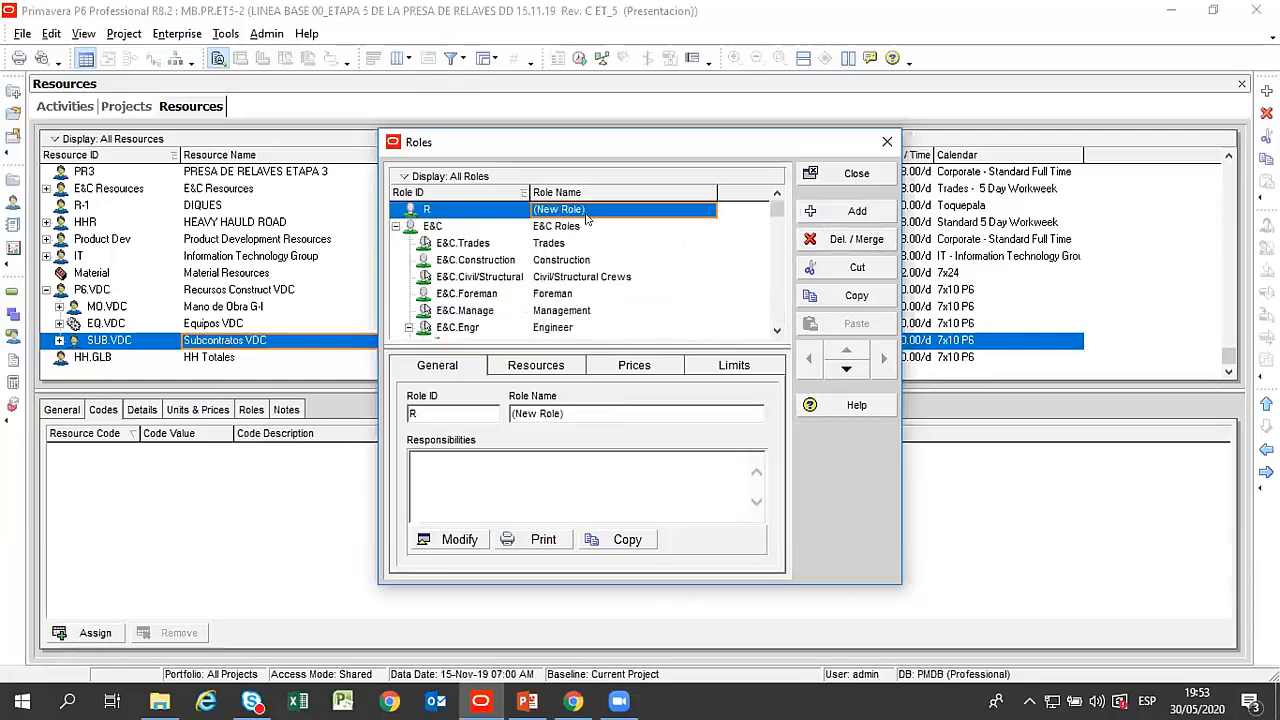
click(846, 368)
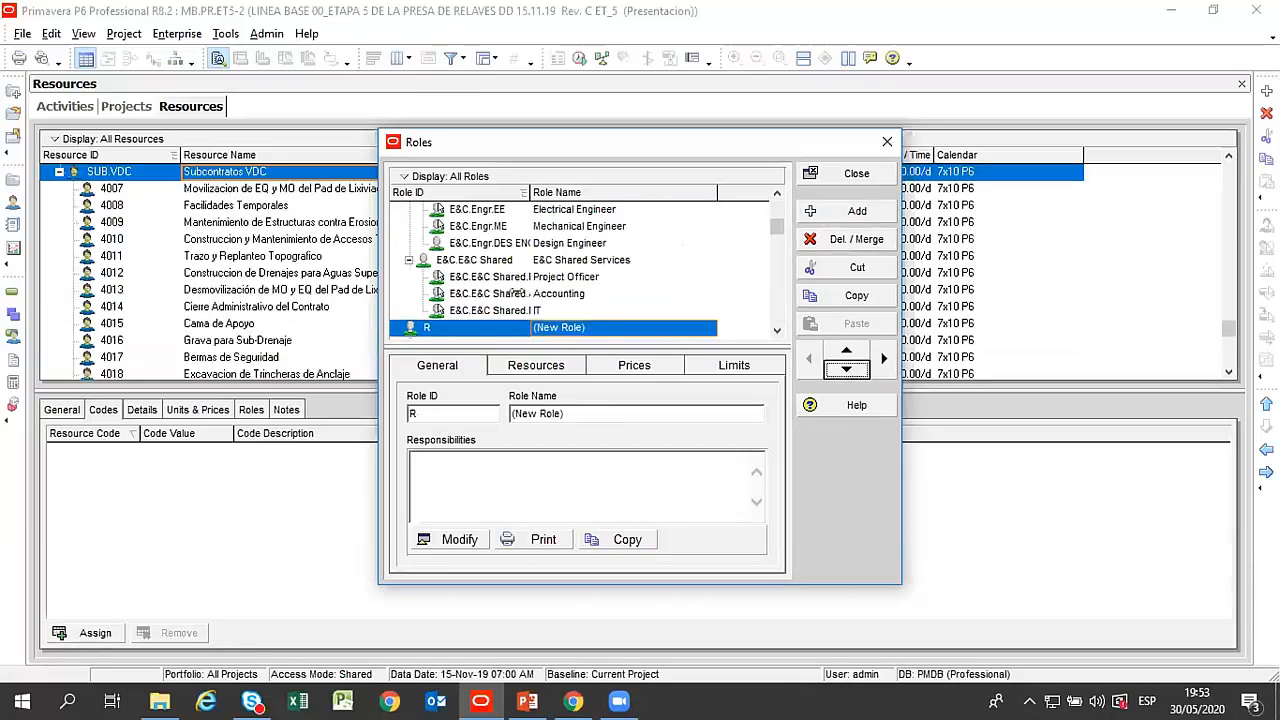
drag(777, 226, 766, 254)
click(844, 369)
click(845, 369)
click(845, 369)
click(845, 369)
click(845, 369)
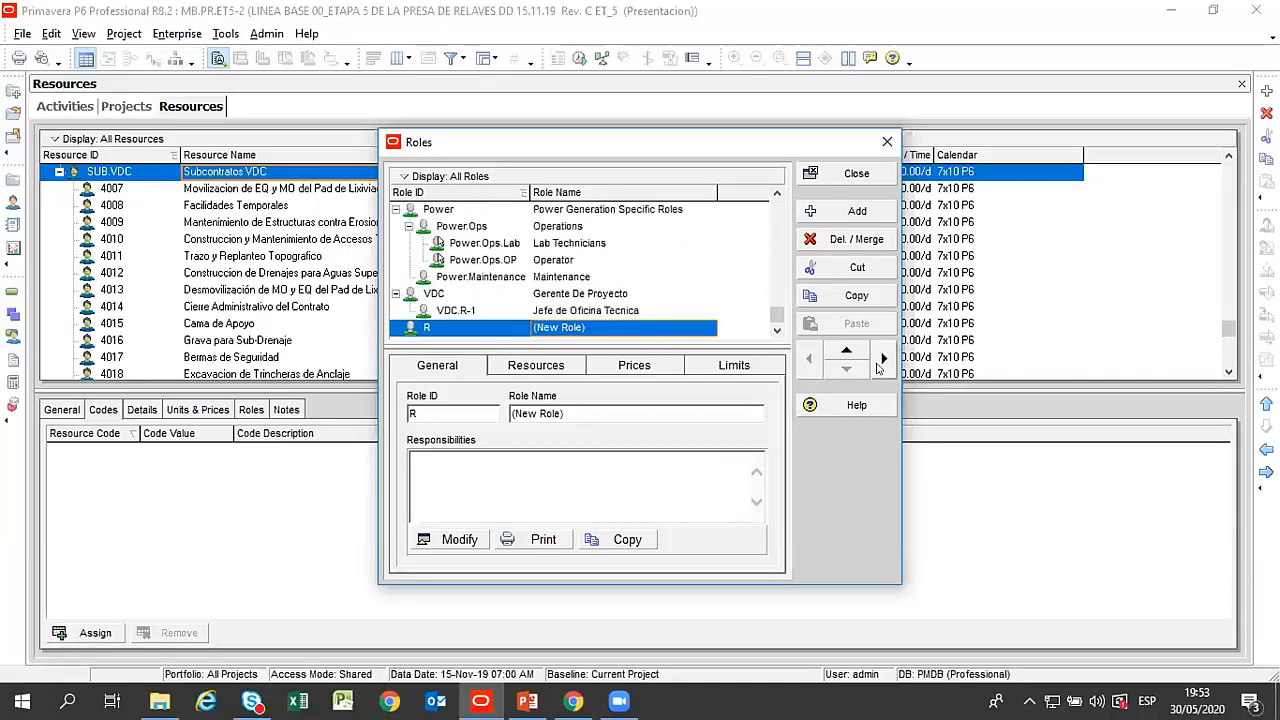
click(884, 366)
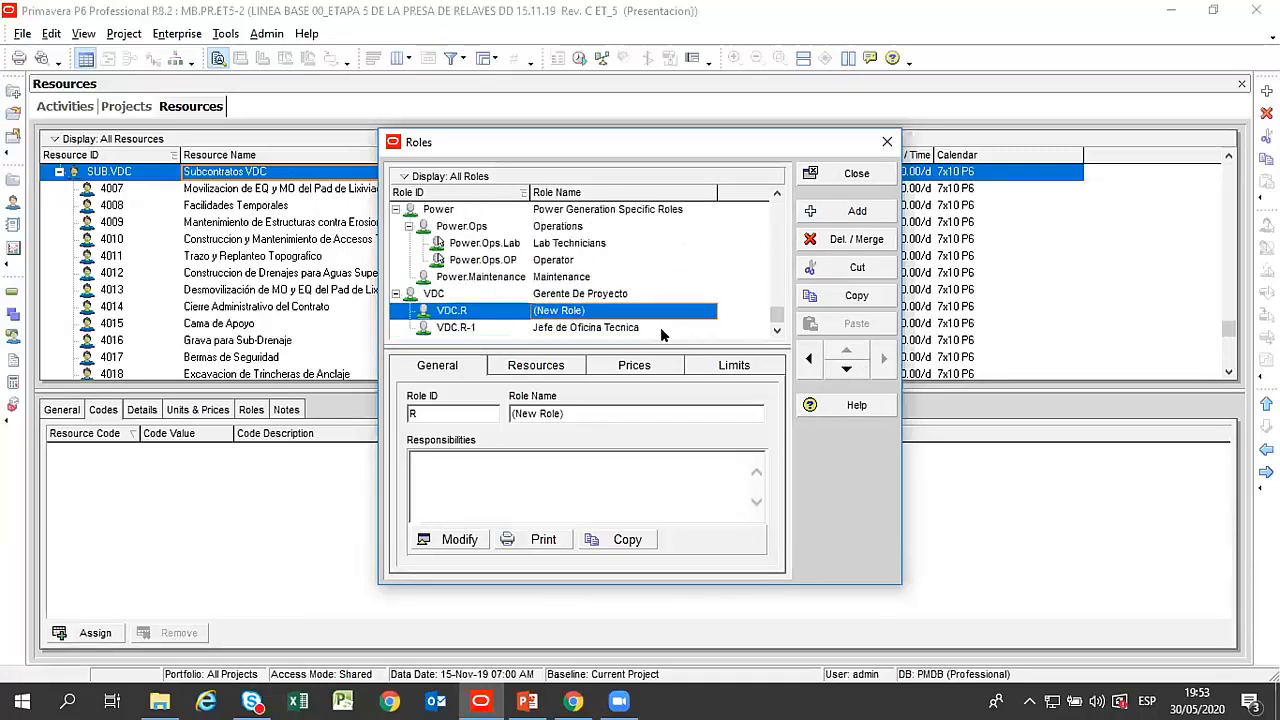
Name the new role under Gerente De Proyecto "Responsable de Calidad.".
click(602, 312)
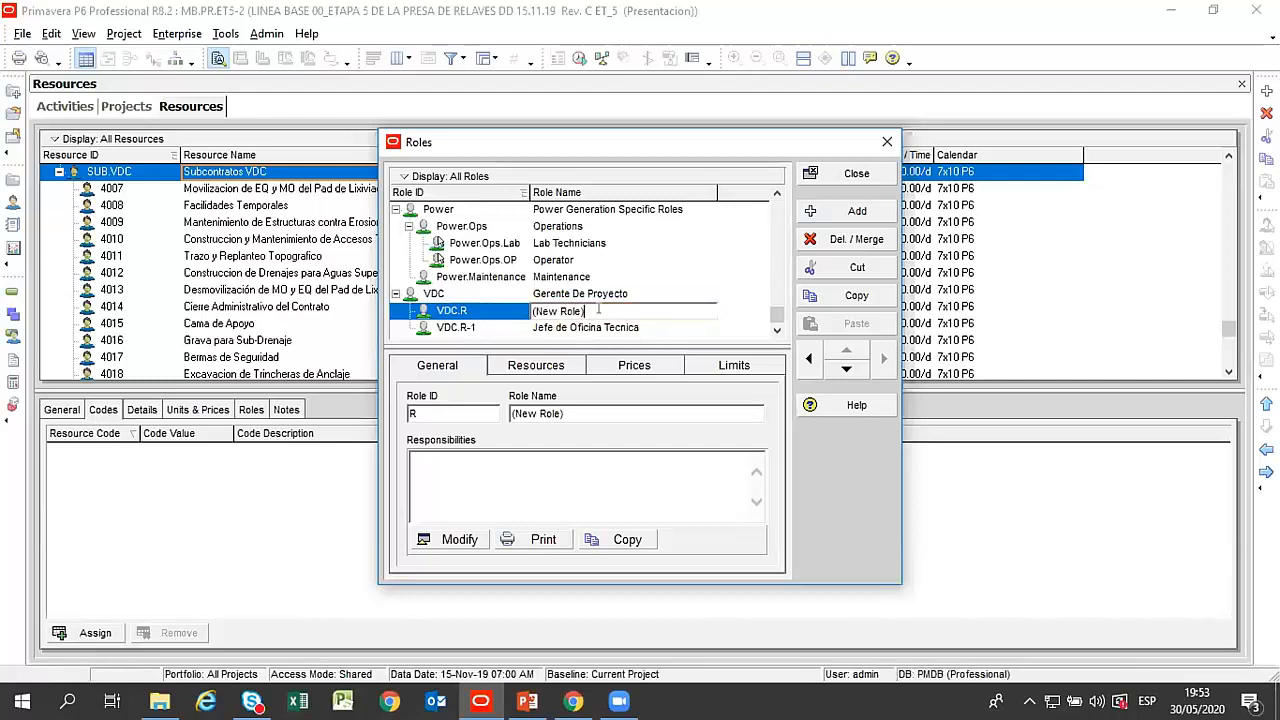
drag(602, 312, 427, 314)
text(Responsable de Calidad.)
key(Return)
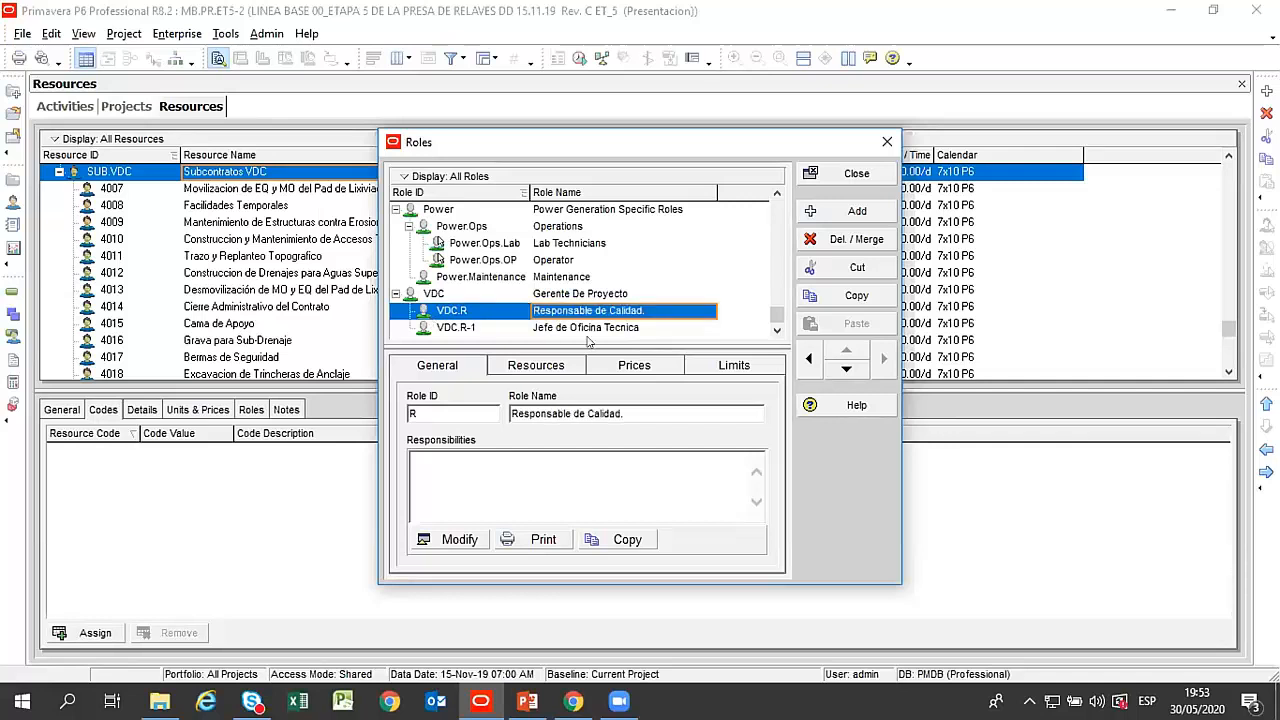
Add a third child role under Gerente De Proyecto, positioned after Jefe de Oficina Tecnica.
click(589, 327)
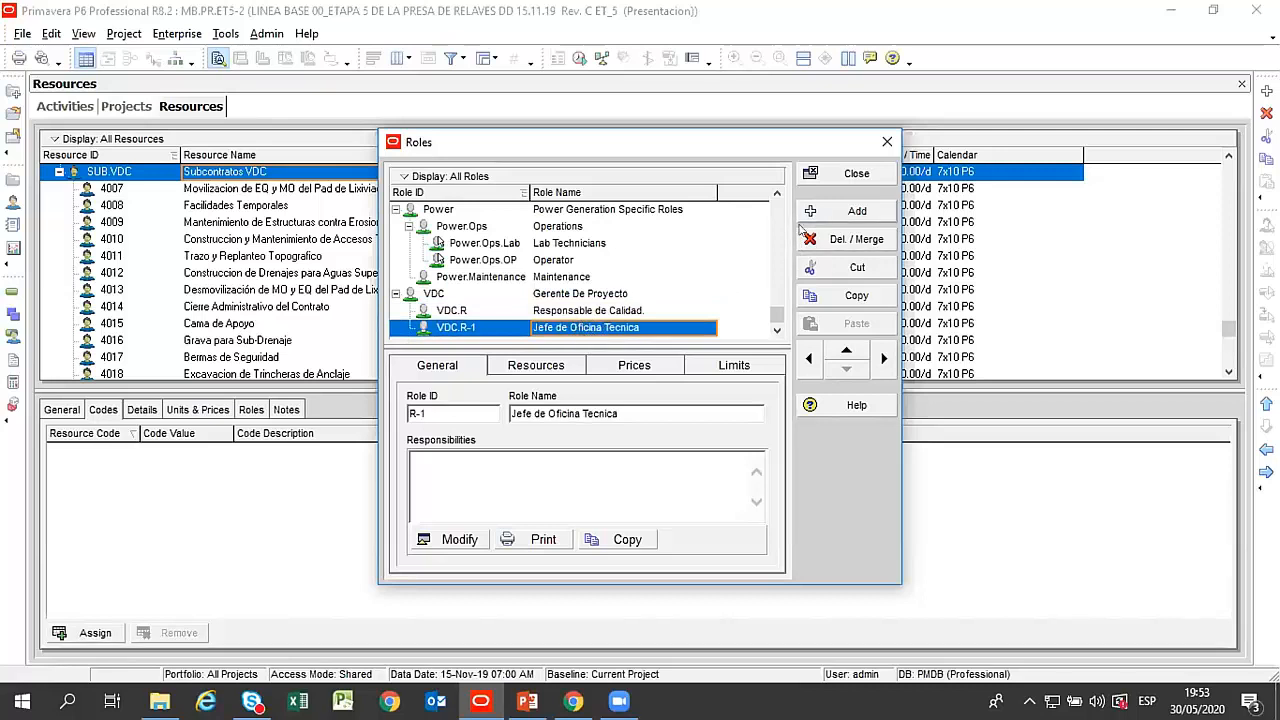
click(852, 211)
click(848, 371)
click(848, 371)
click(848, 371)
click(883, 359)
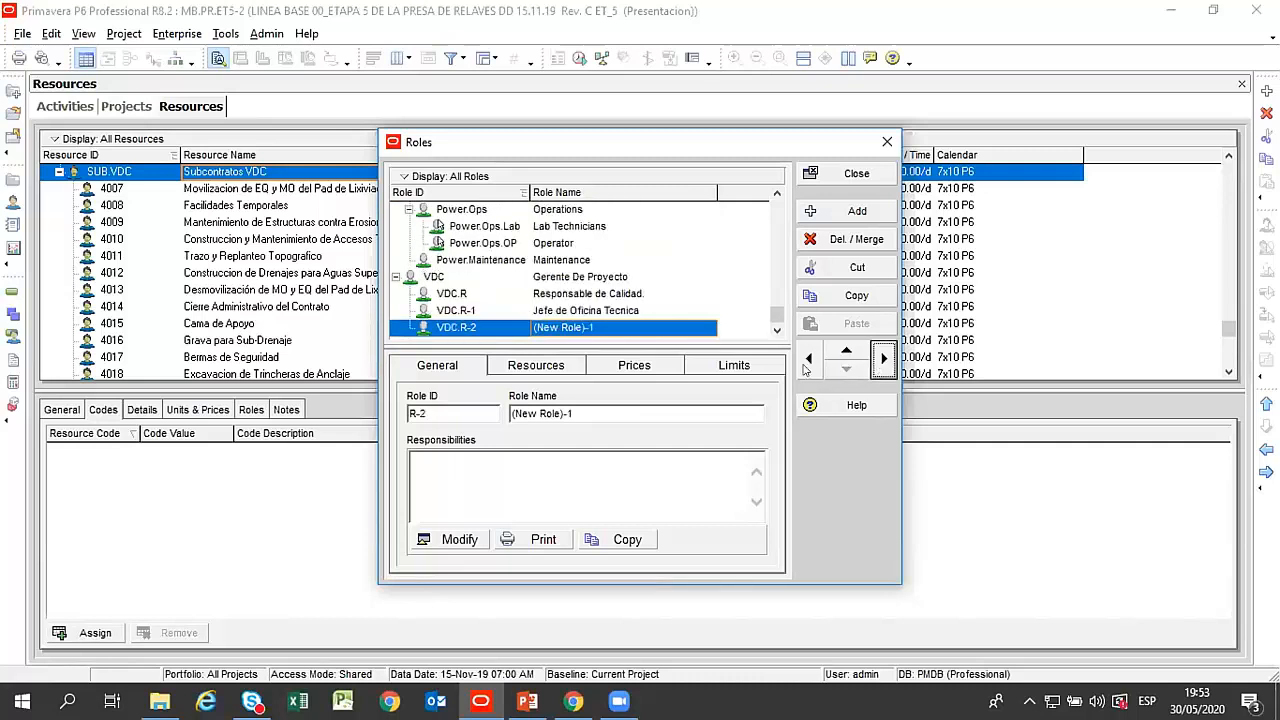
Name the third child role under Gerente De Proyecto "Ing Planeamiento" and close the role list.
click(600, 328)
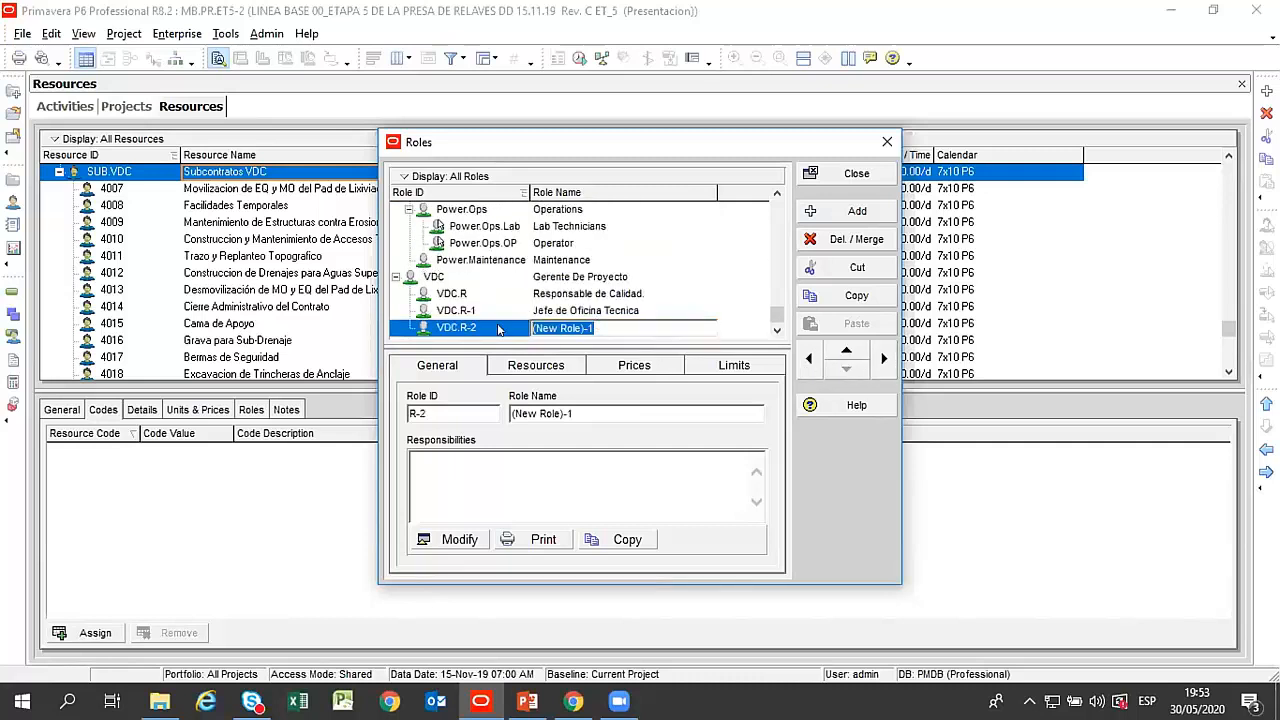
text(Co)
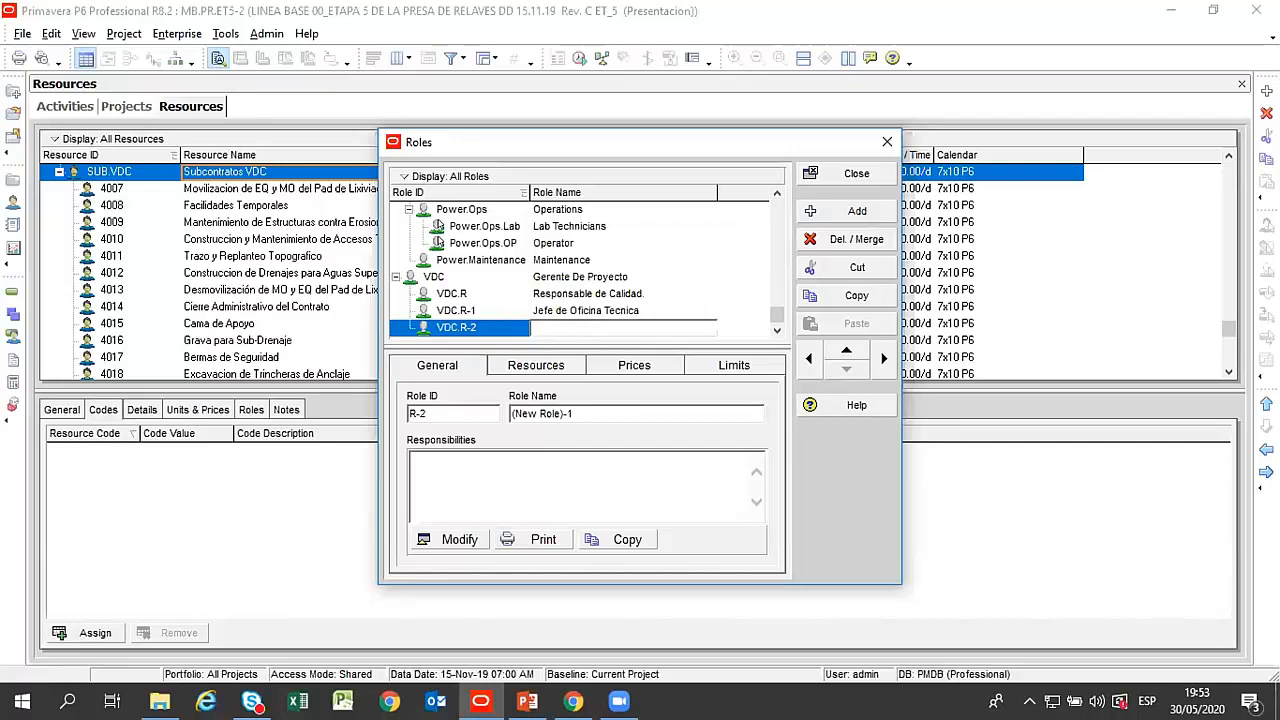
text(Ing Planeamiento)
click(498, 329)
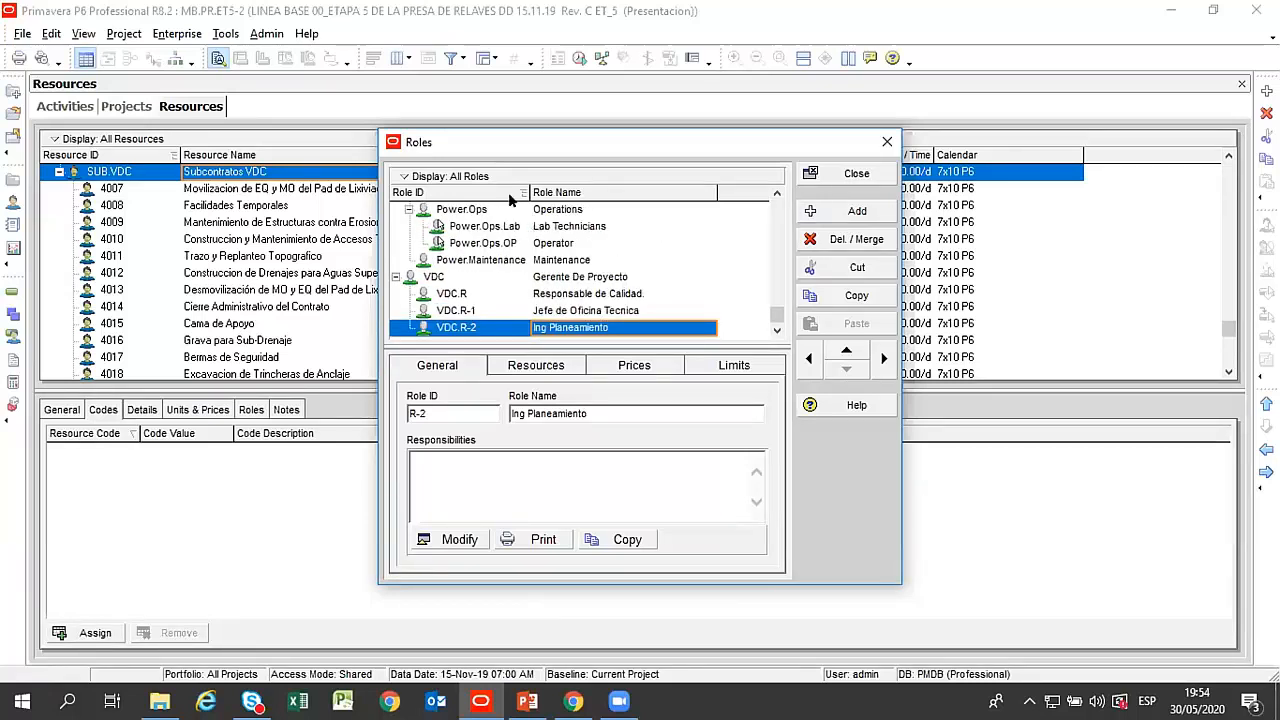
click(835, 175)
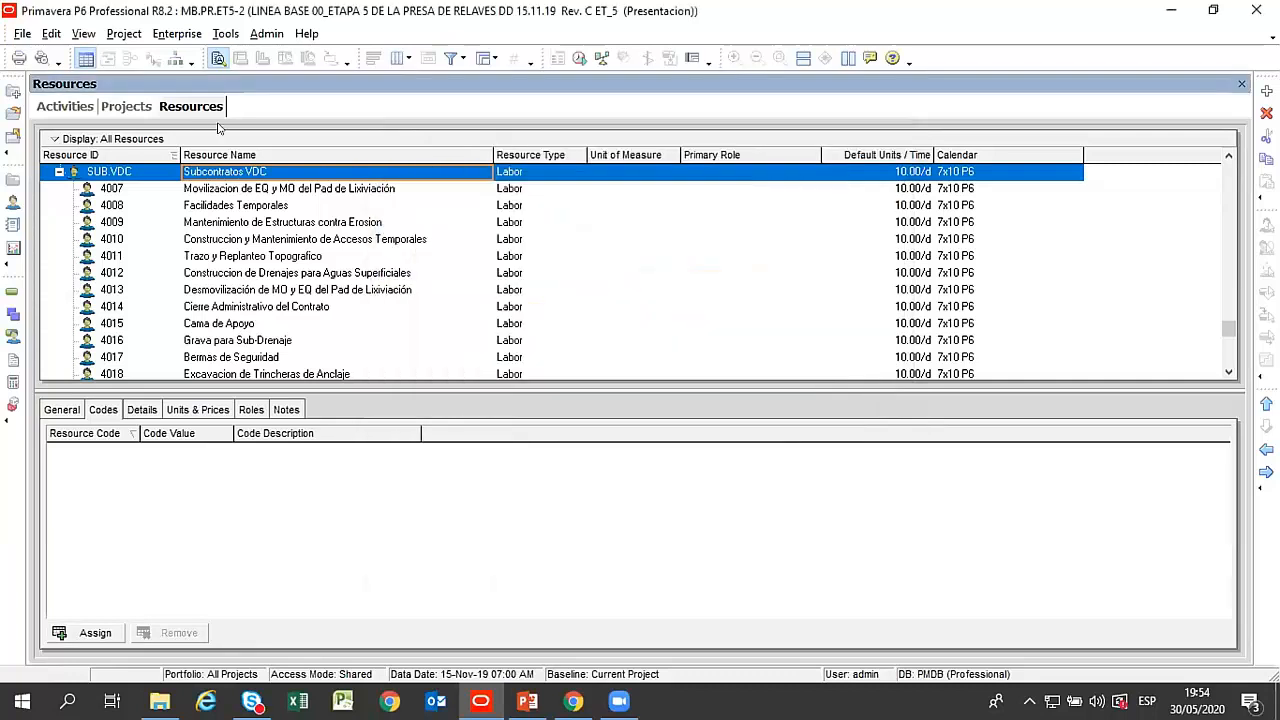
Close the Resources view and return to the project structure.
click(126, 107)
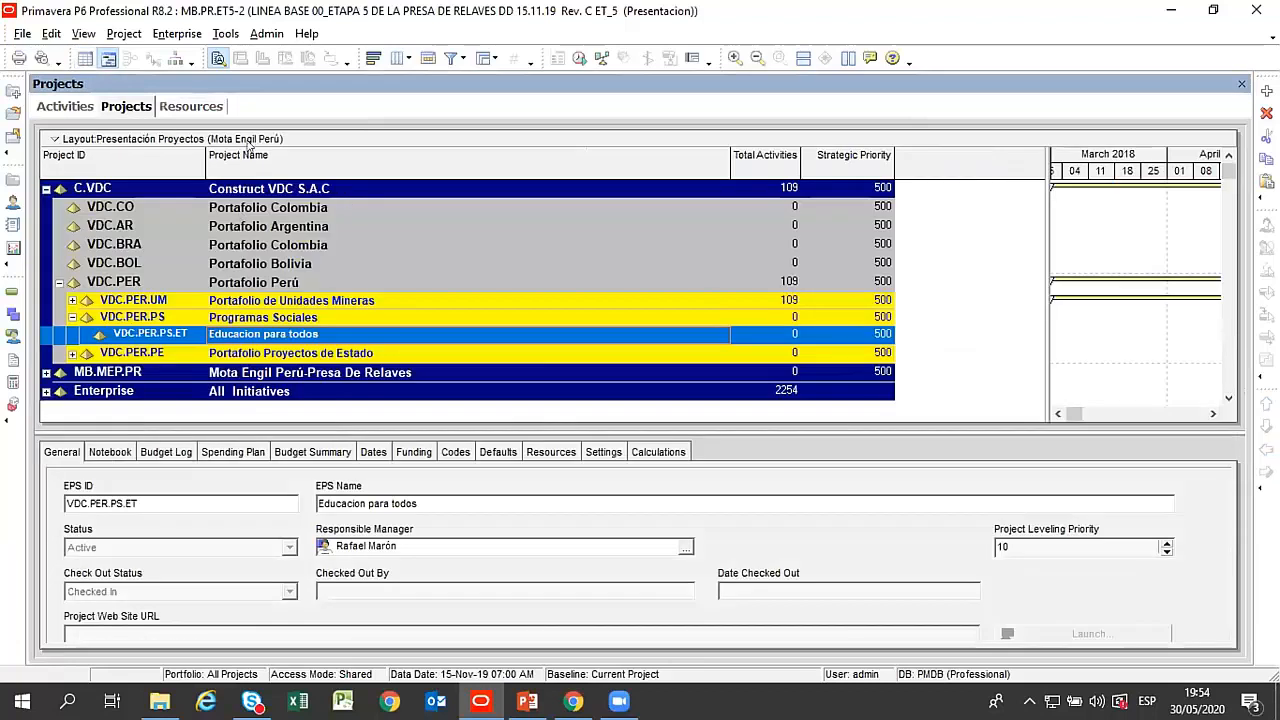
click(198, 107)
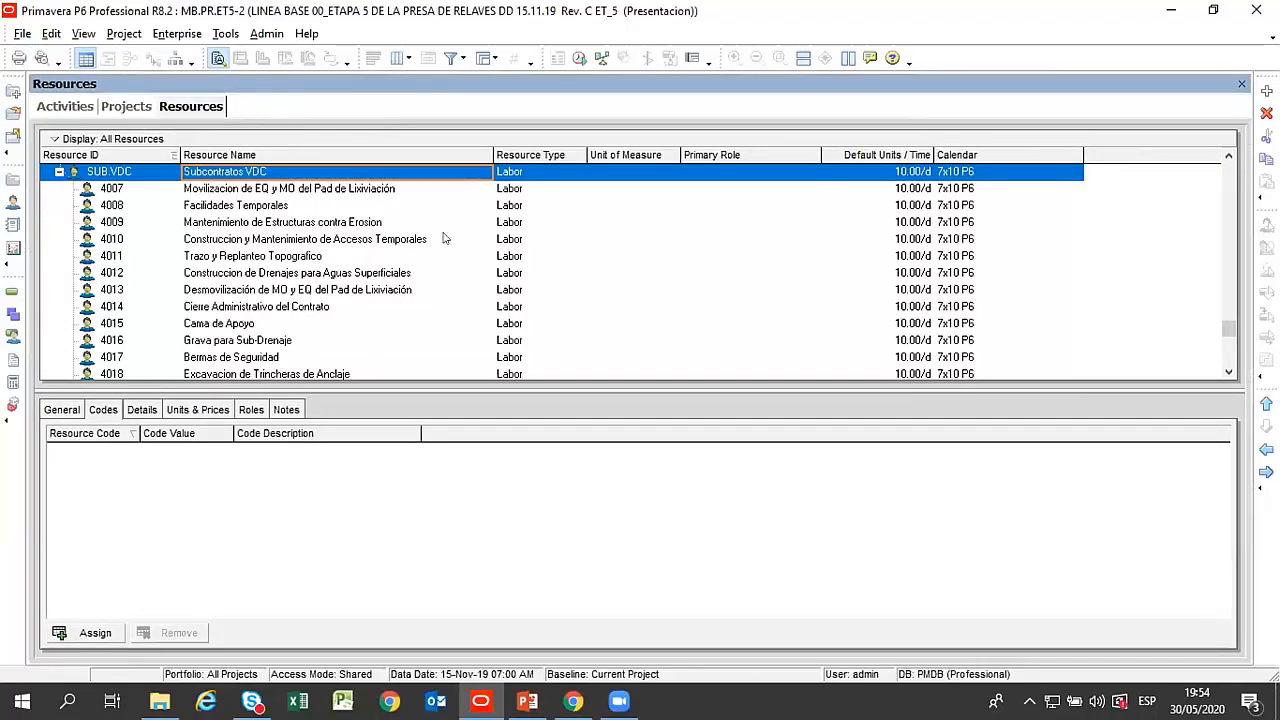
click(274, 243)
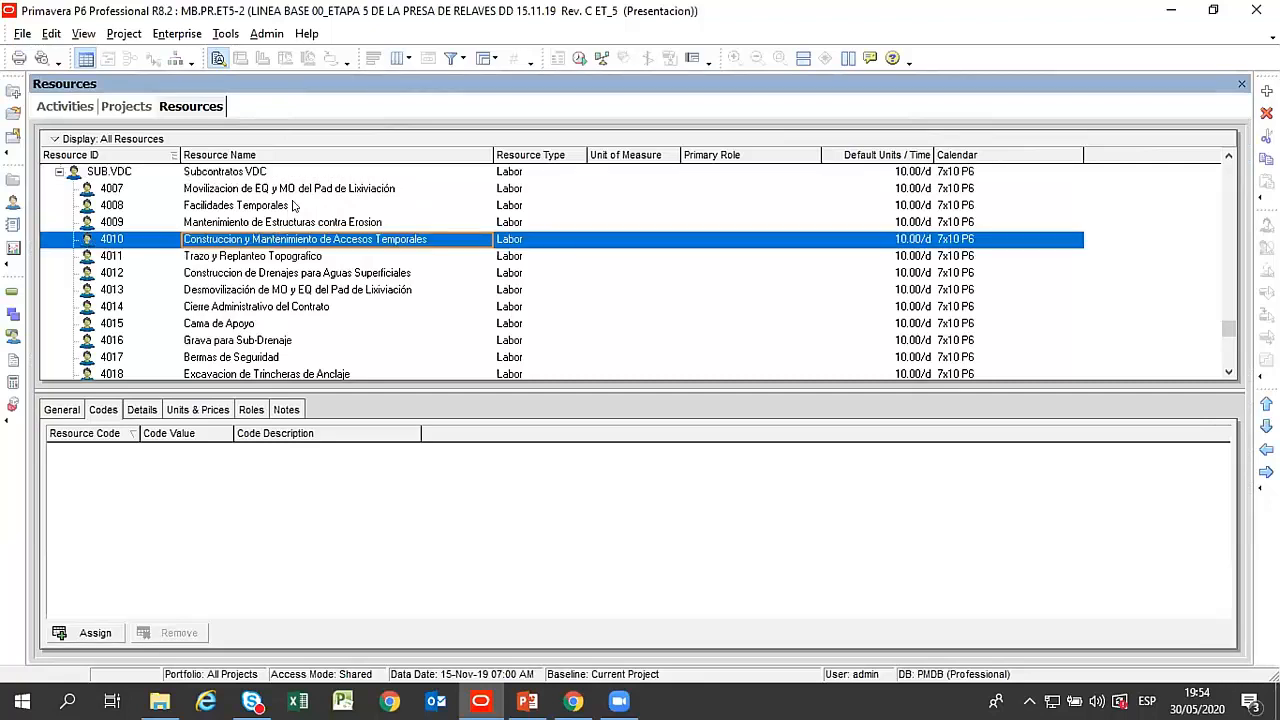
click(292, 277)
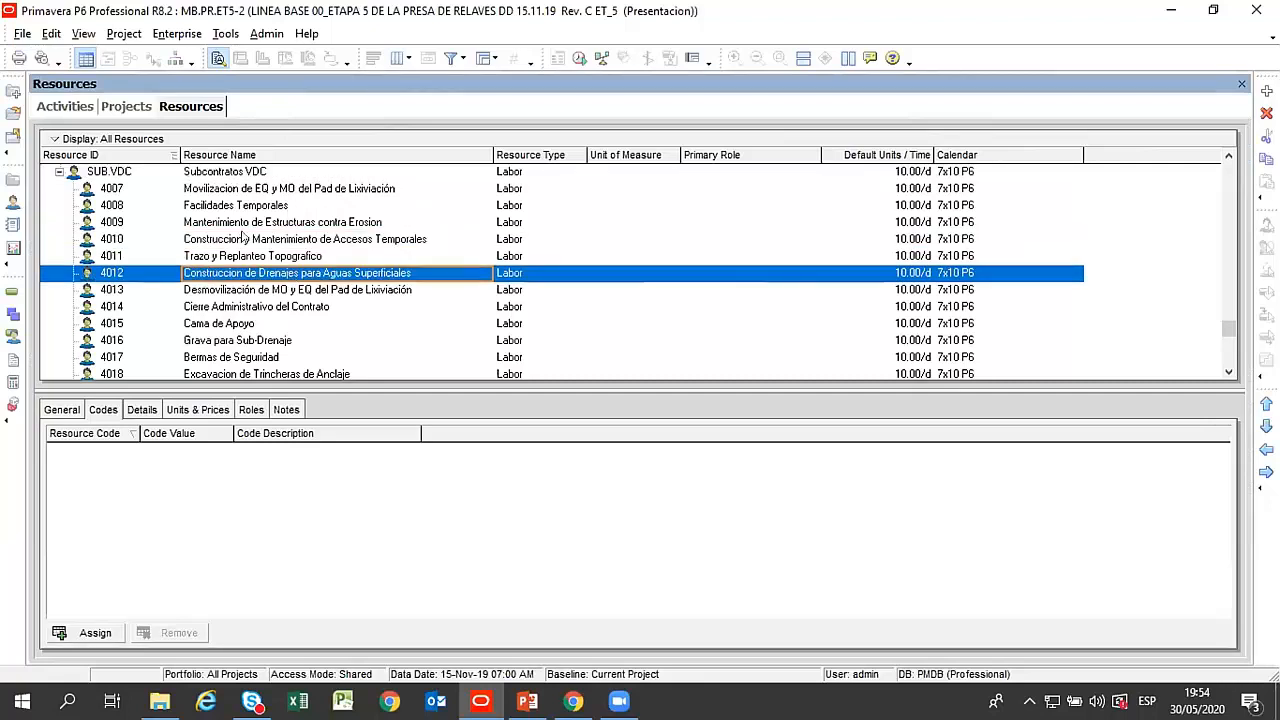
click(259, 207)
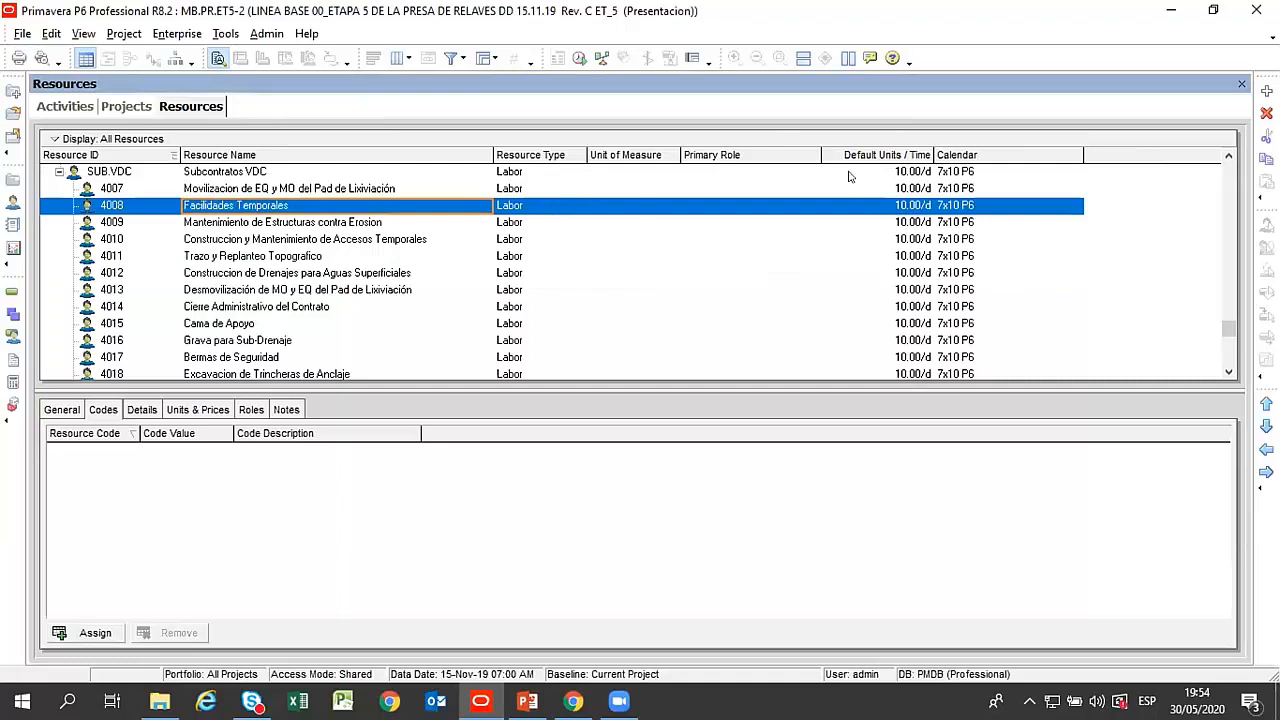
click(1241, 83)
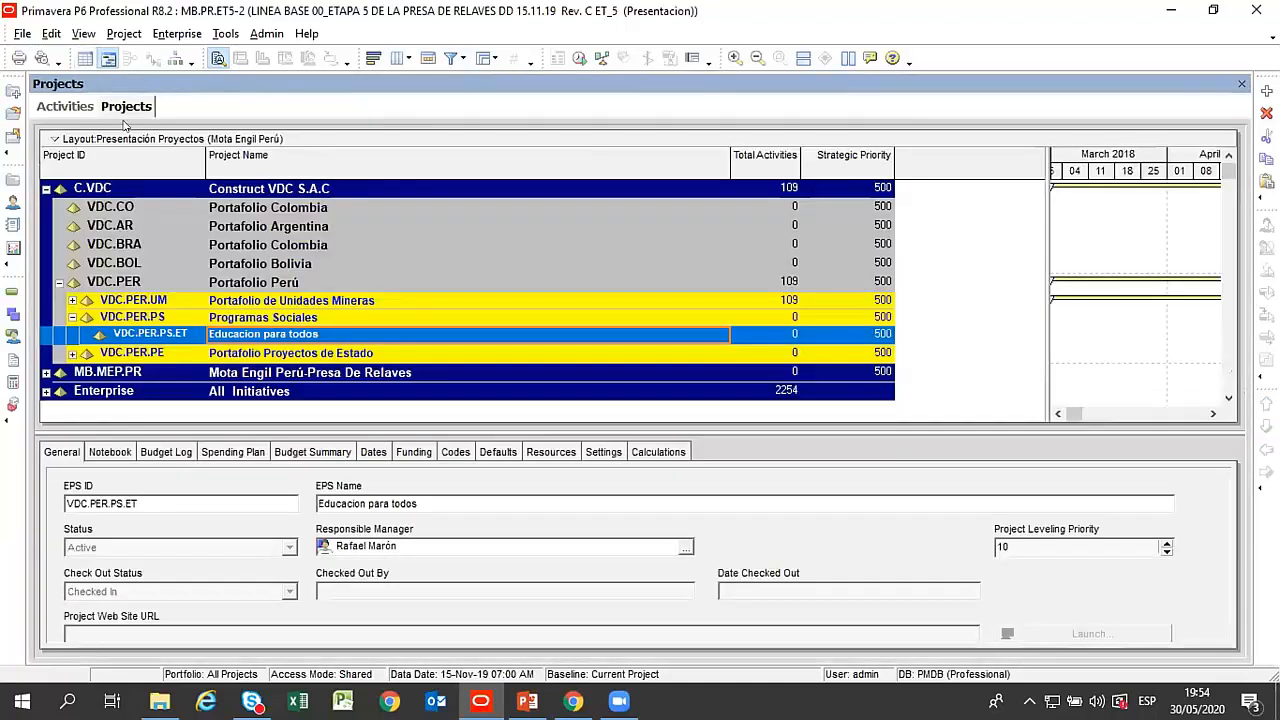
Review the country portfolios under Construct VDC S.A.C and the Portafolio Perú branches, and collapse Programas Sociales.
click(278, 207)
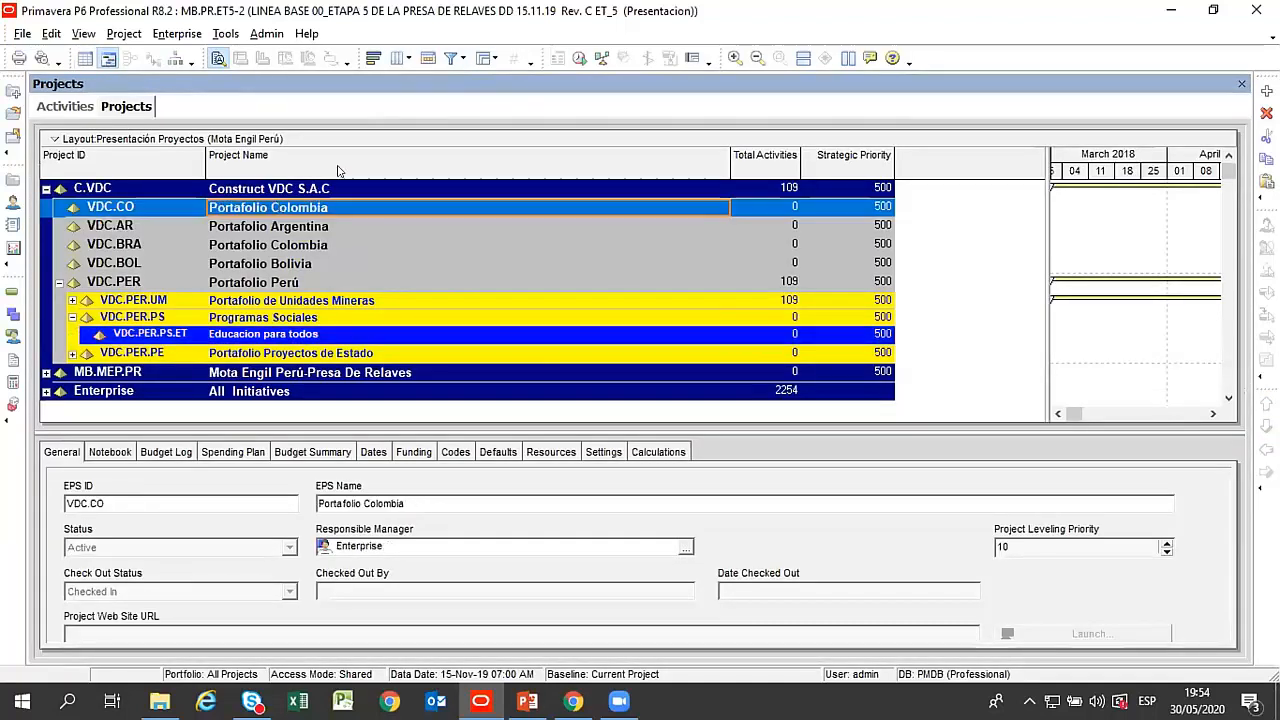
drag(911, 240, 895, 240)
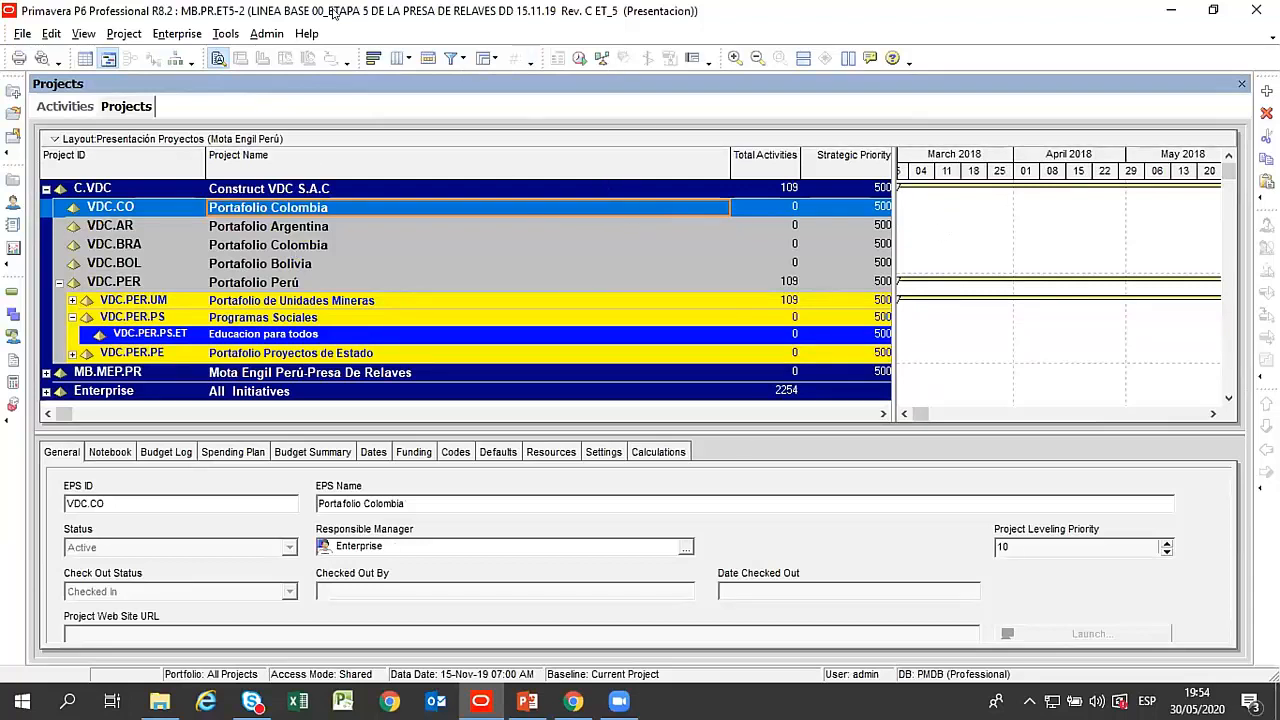
click(303, 226)
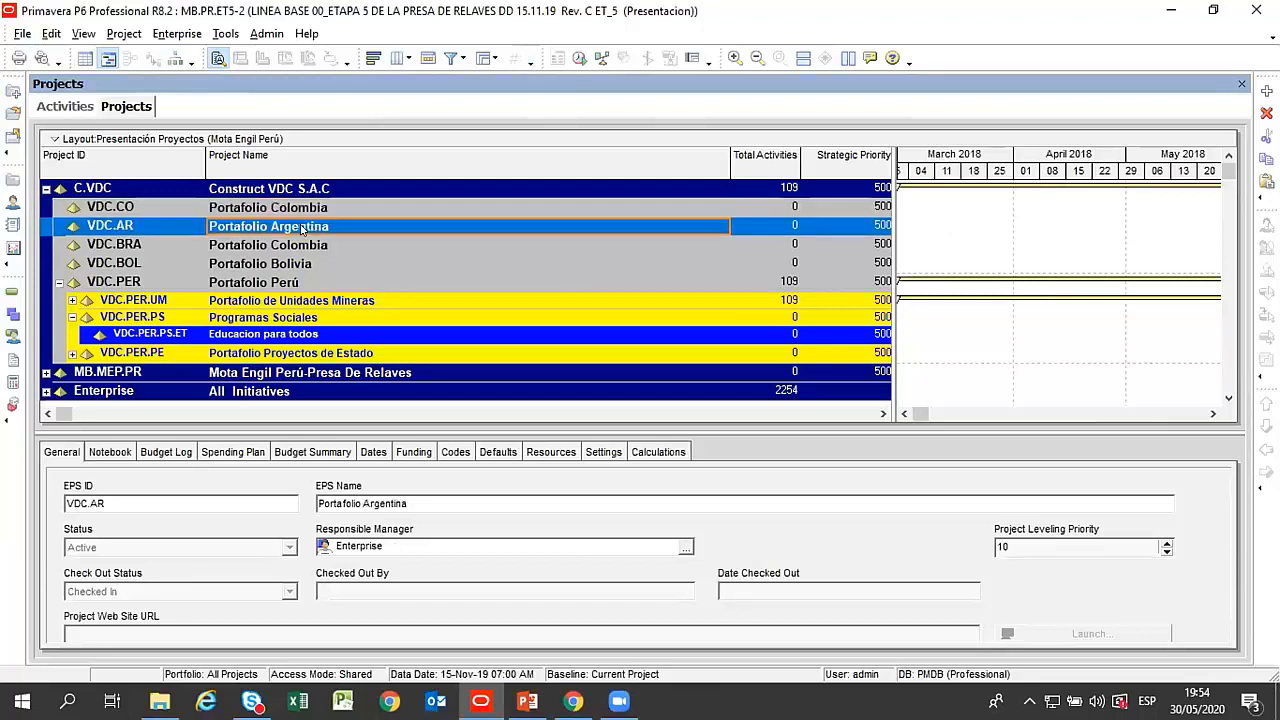
click(92, 188)
click(292, 210)
click(290, 229)
click(292, 262)
click(288, 232)
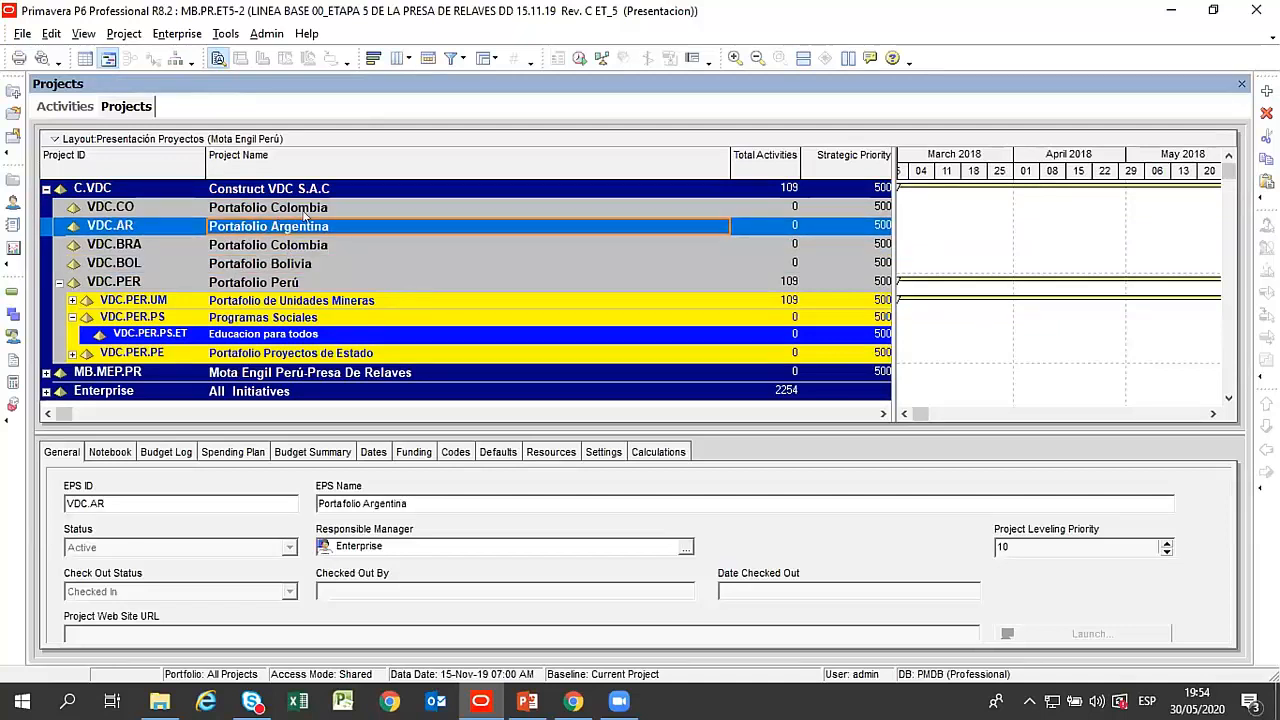
click(262, 284)
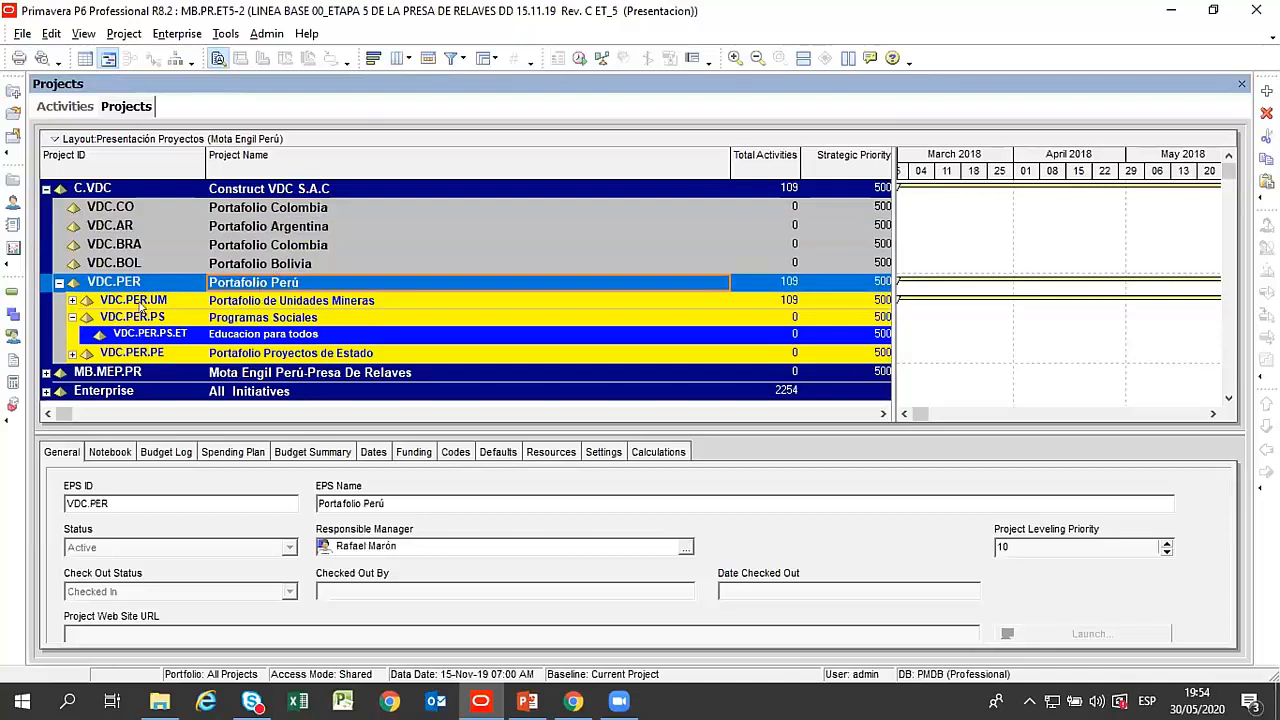
click(248, 302)
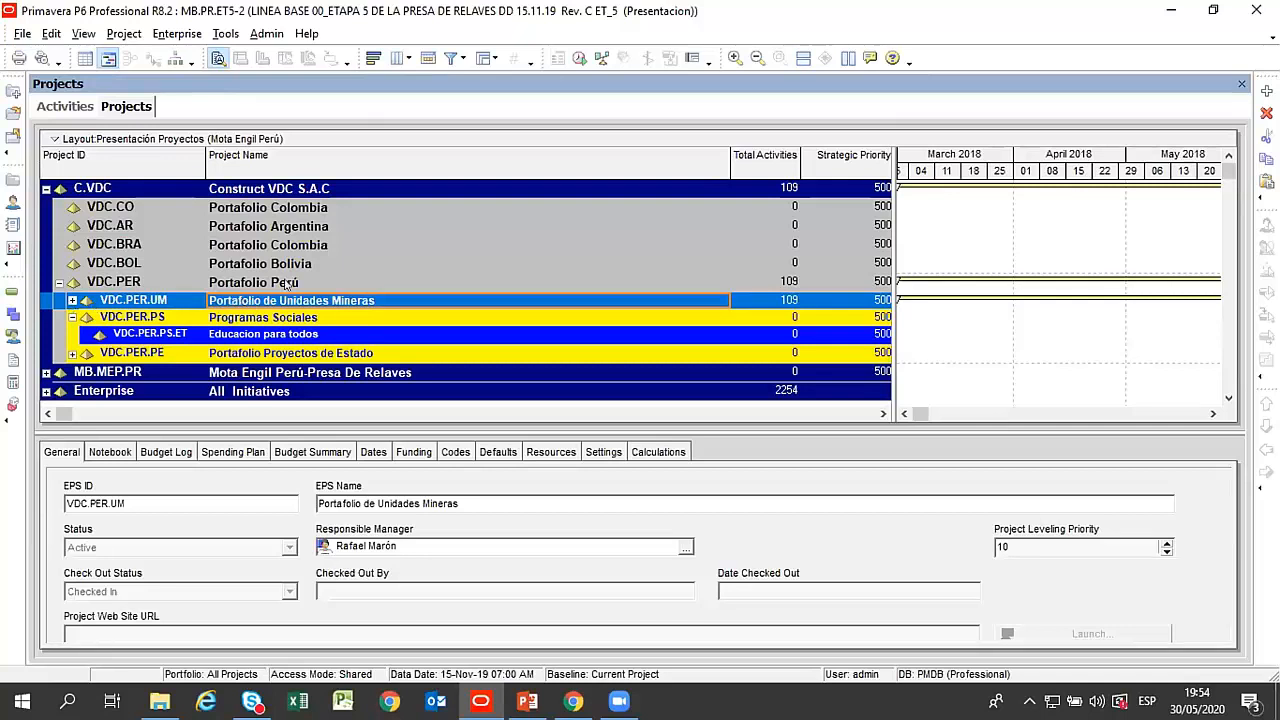
click(70, 319)
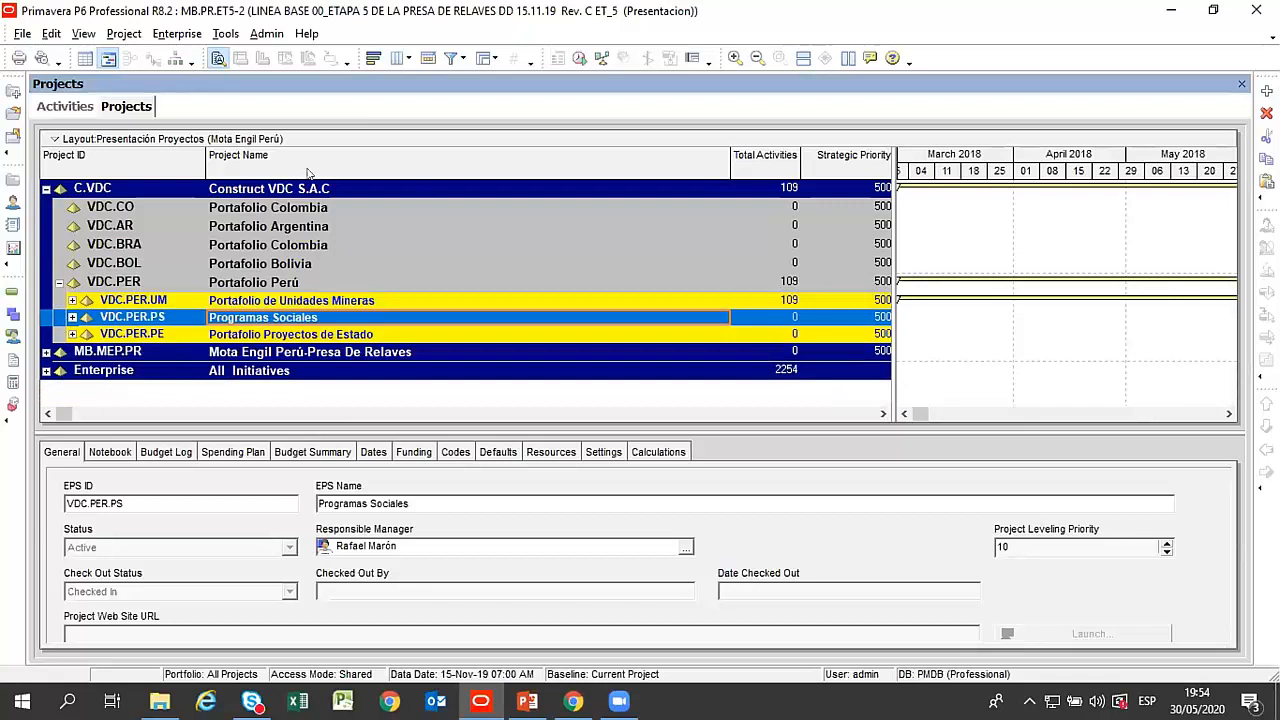
Hide the project detail window and narrow the Project Name column of the projects table.
click(302, 207)
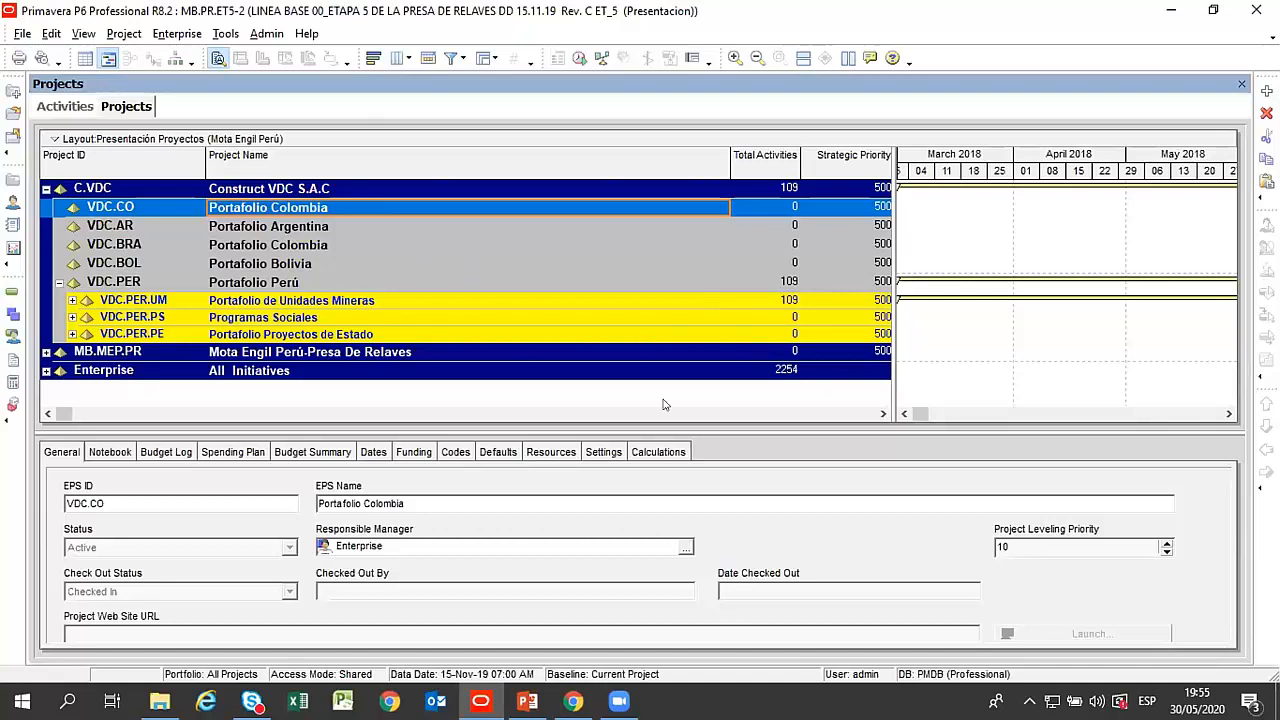
drag(810, 432, 816, 470)
right_click(816, 479)
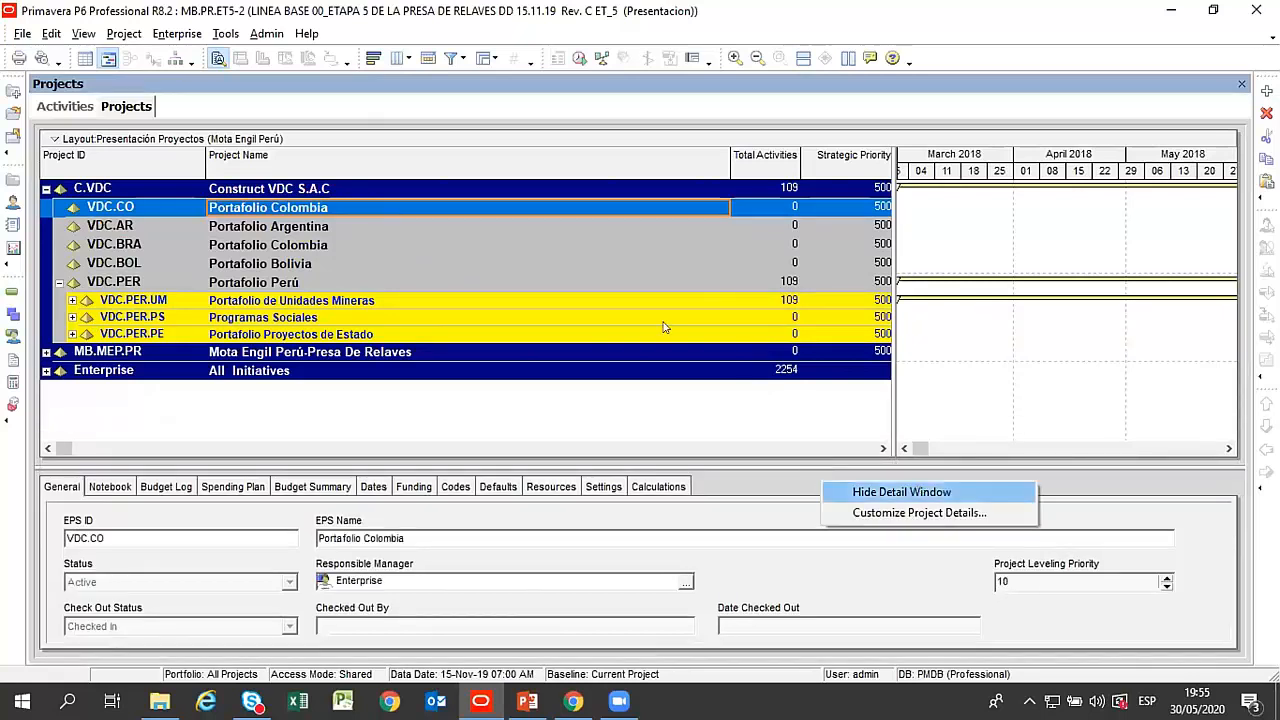
click(900, 490)
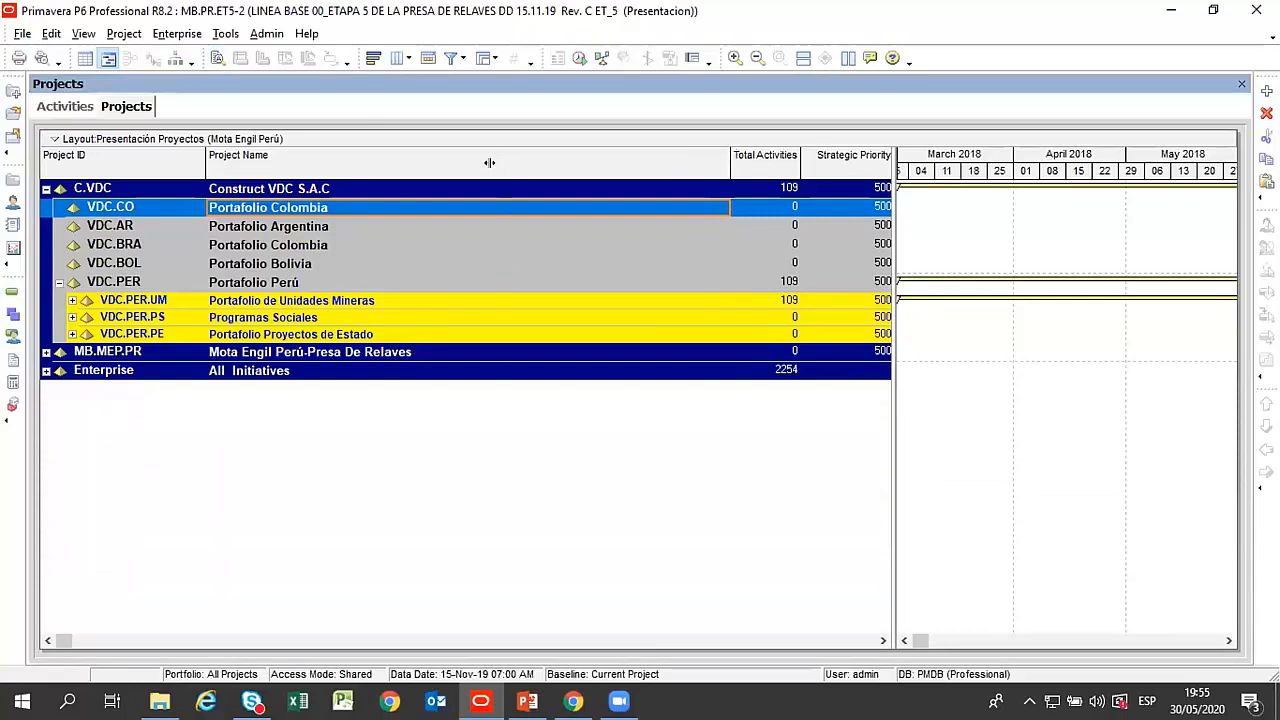
drag(489, 162, 430, 162)
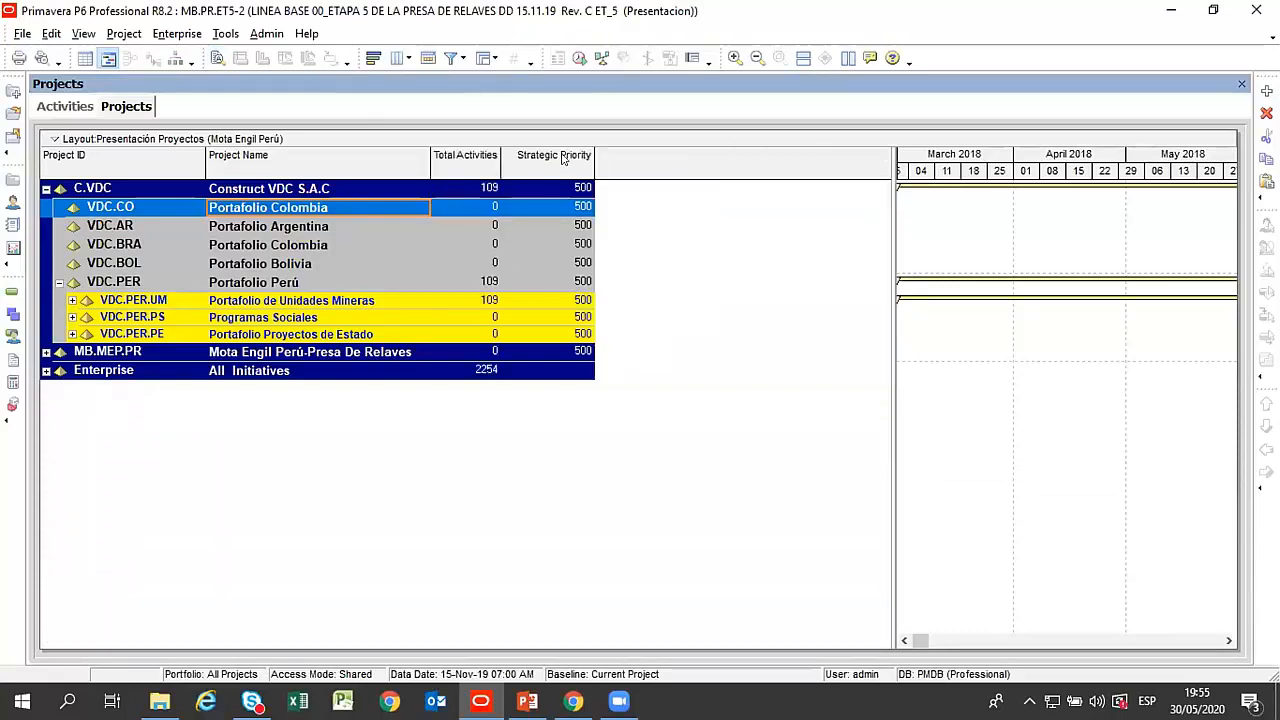
Examine the column categories available for the projects table, including Costs, Dates, Durations and Earned Value, without changing the selected columns.
click(276, 228)
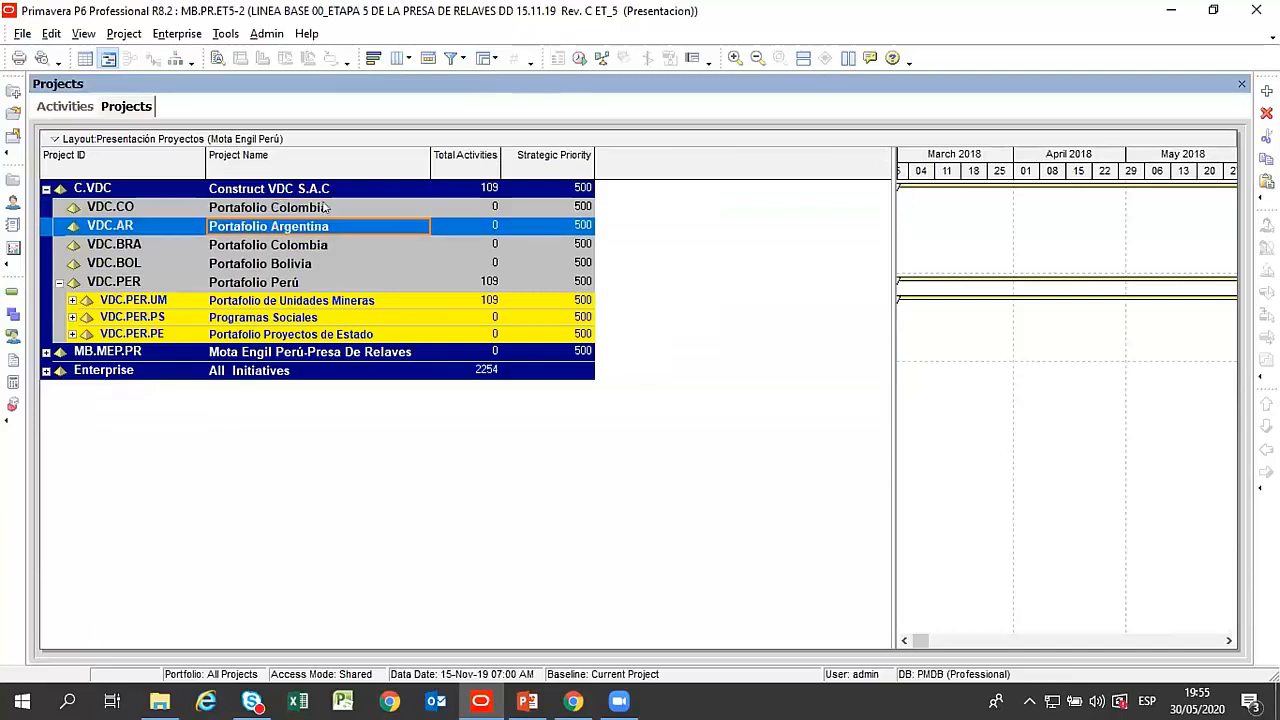
click(320, 207)
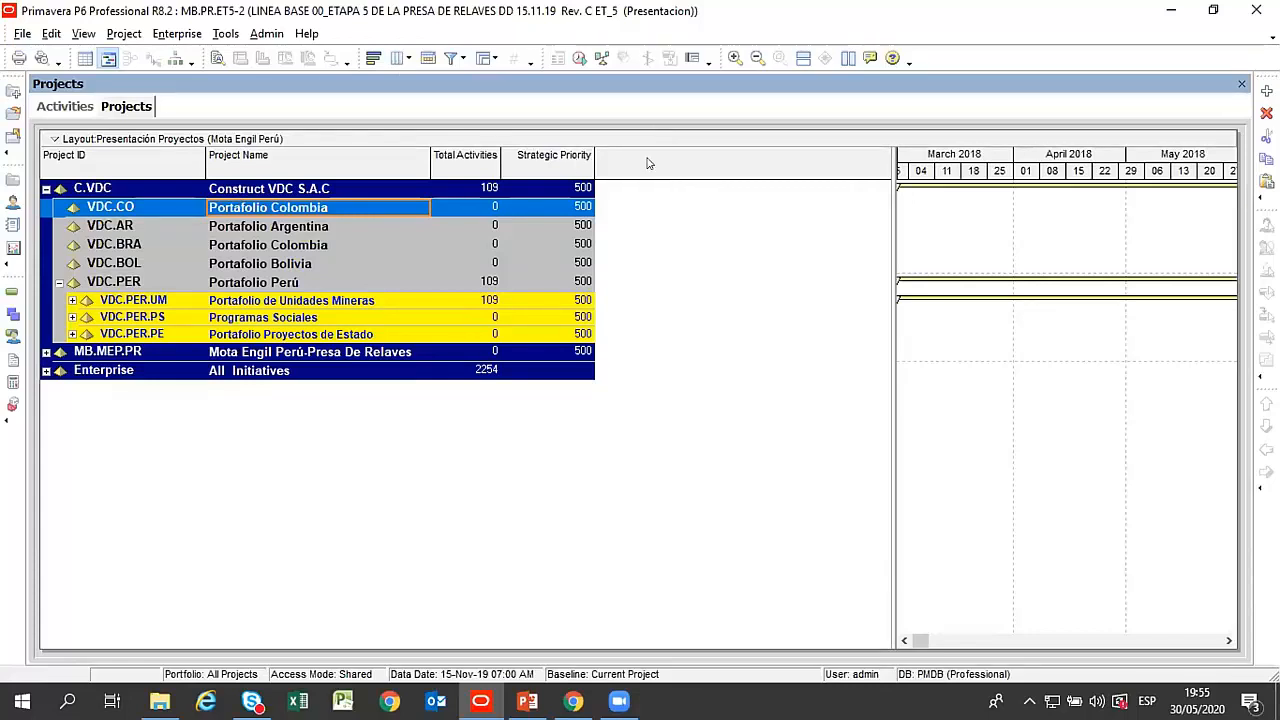
right_click(308, 141)
mouse_move(420, 178)
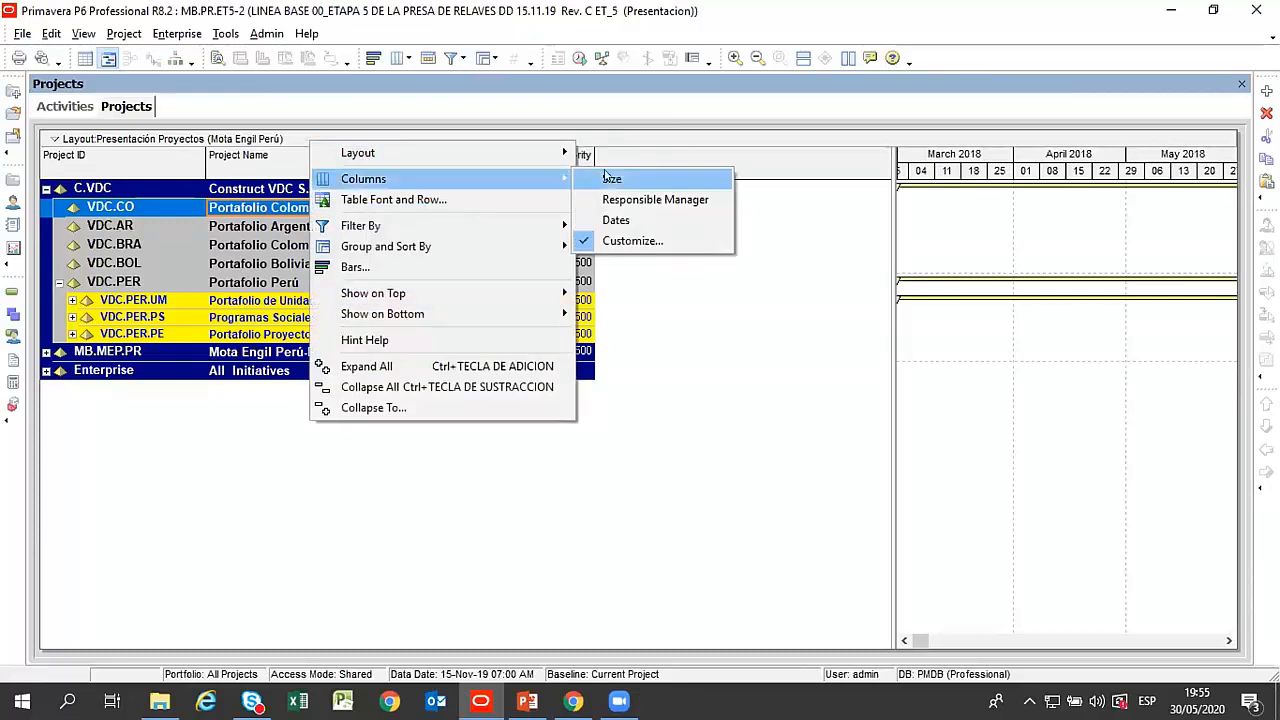
click(650, 244)
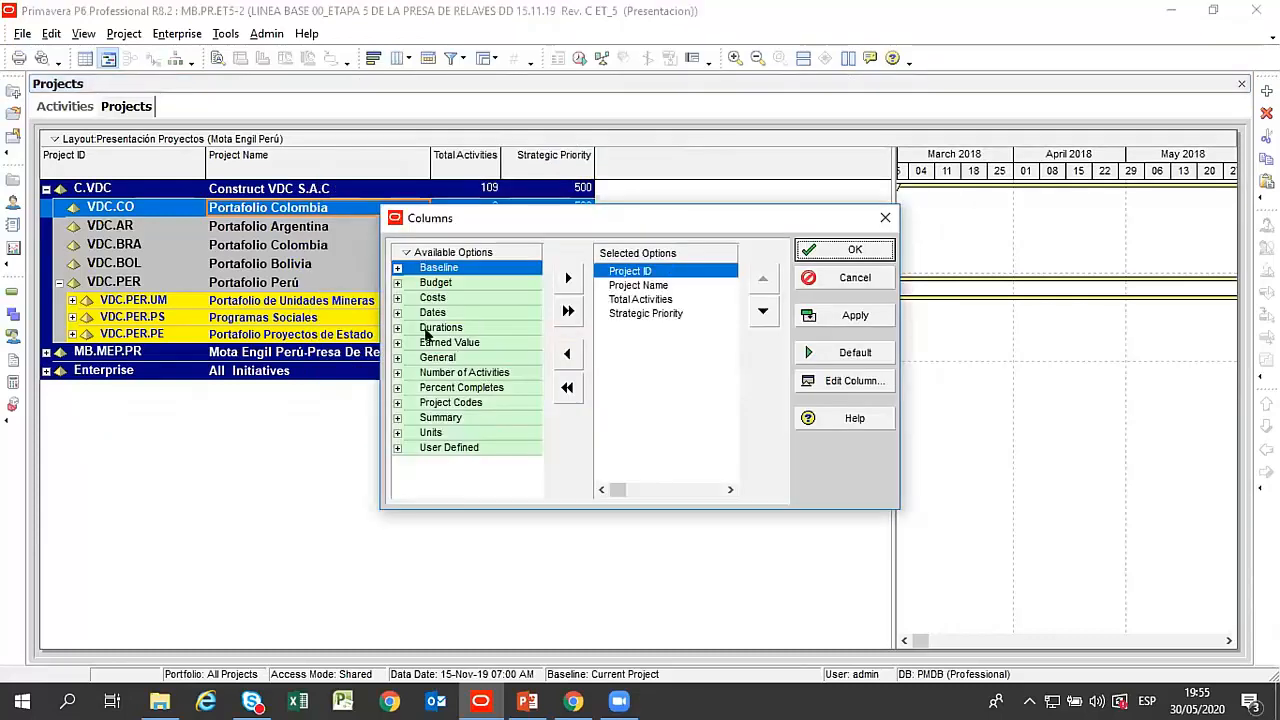
click(397, 297)
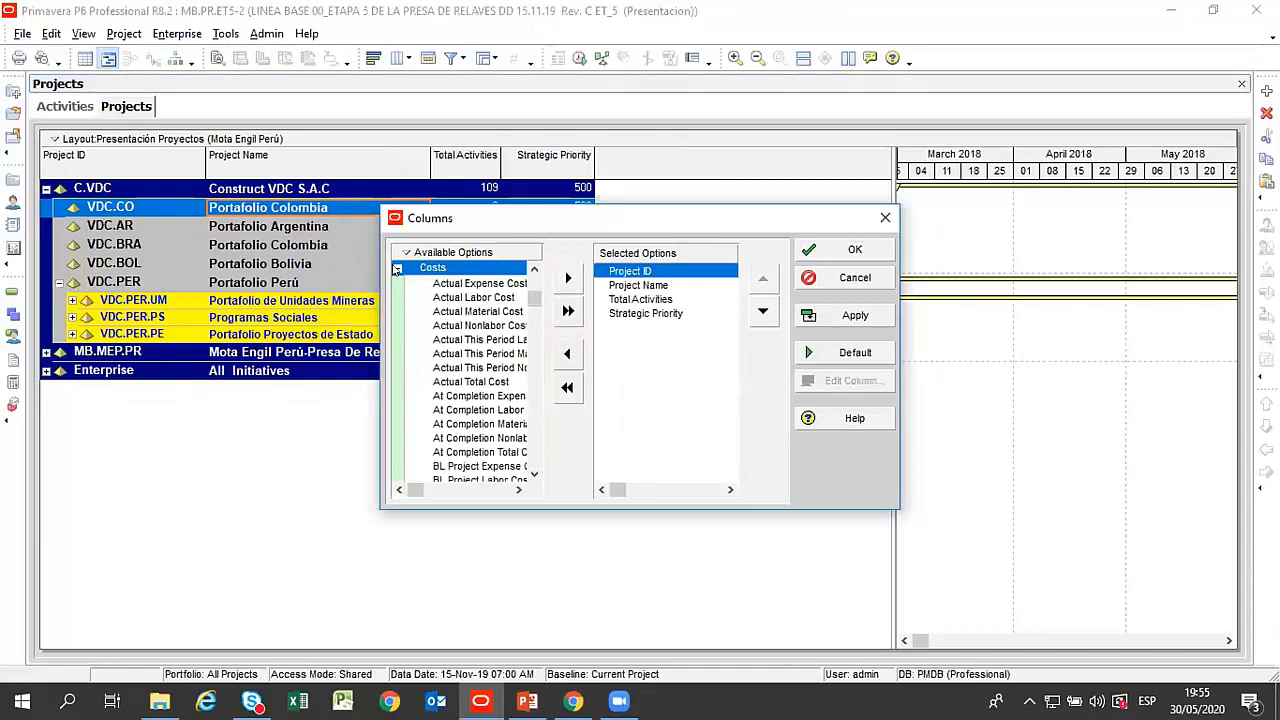
click(397, 269)
click(430, 313)
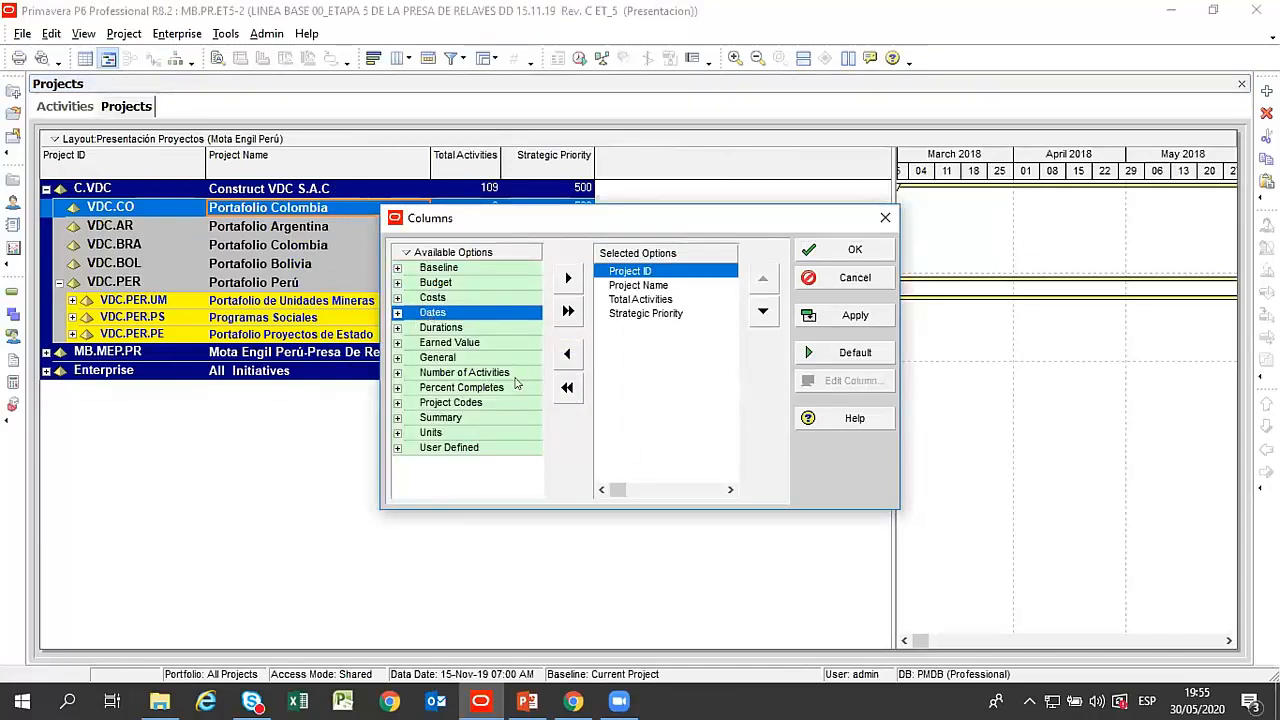
click(446, 329)
drag(486, 204, 457, 323)
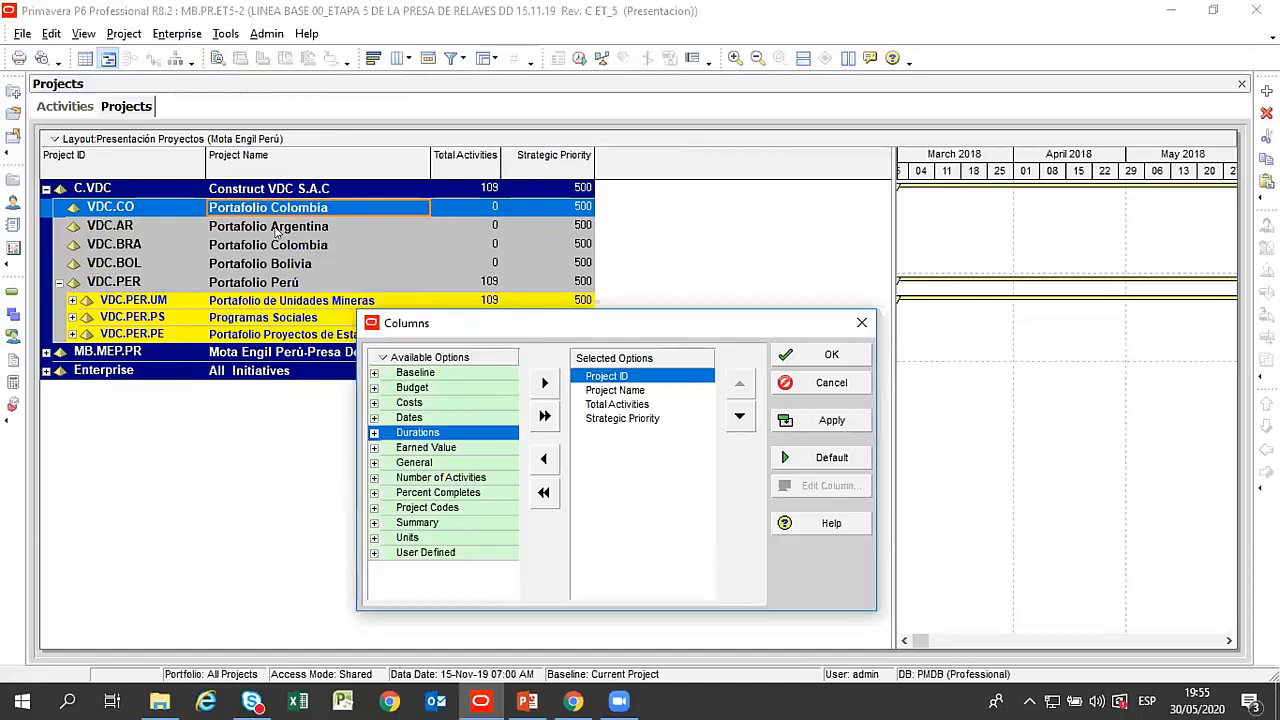
drag(584, 323, 564, 199)
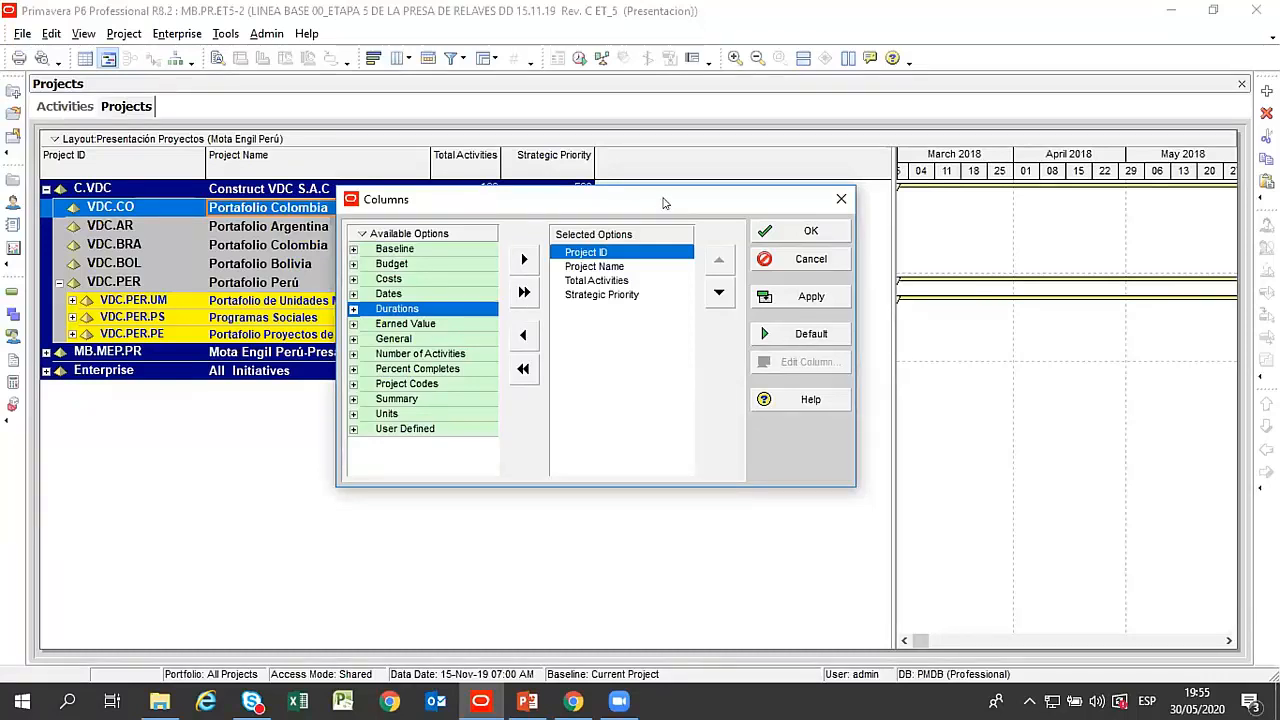
drag(668, 203, 698, 172)
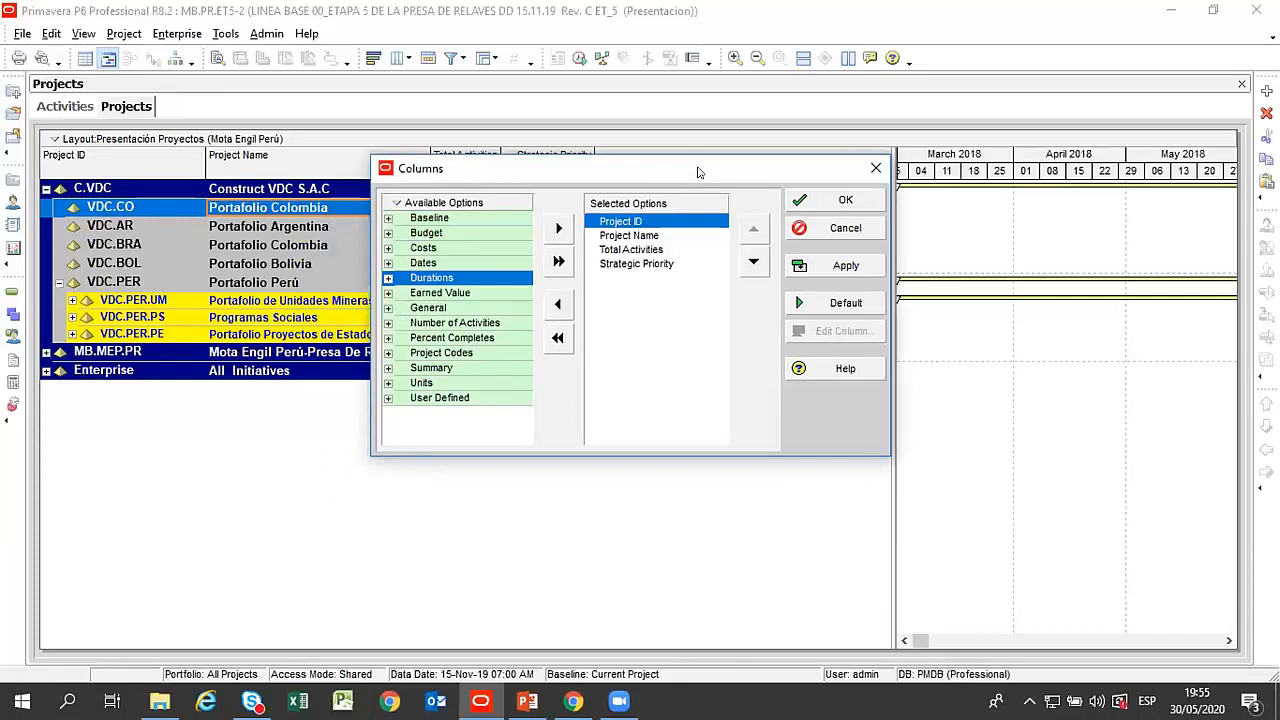
drag(694, 173, 631, 203)
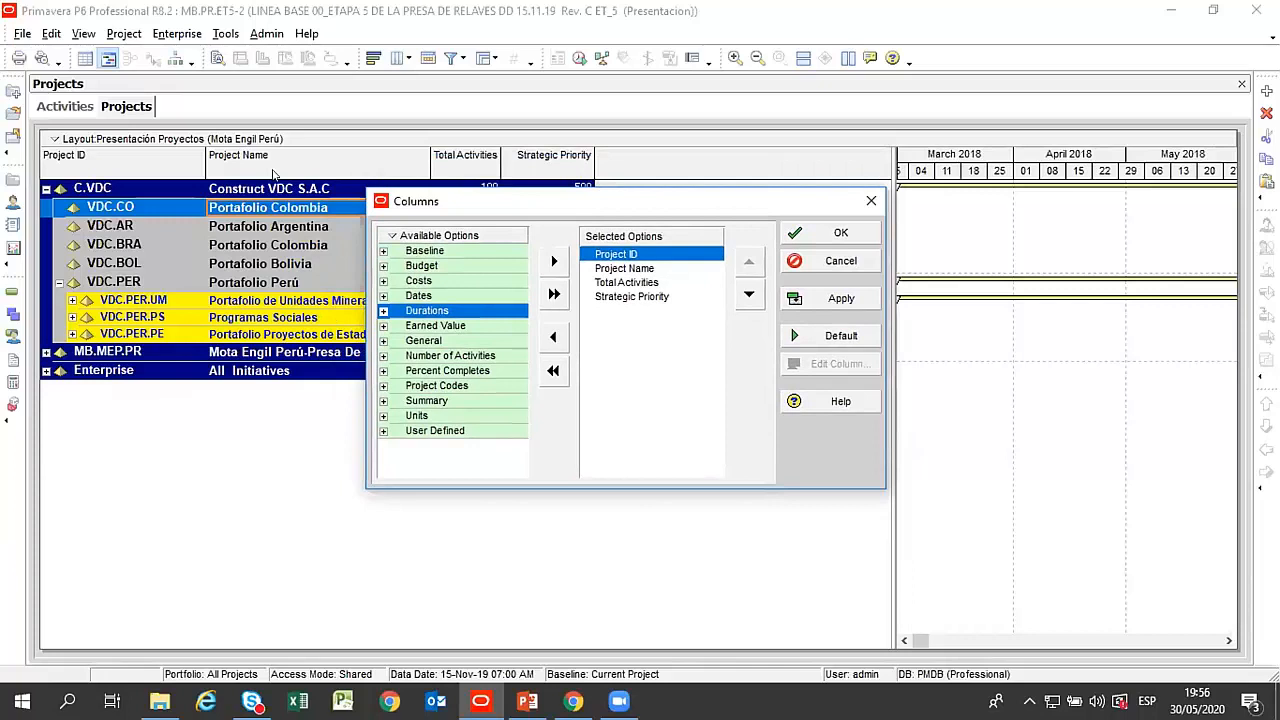
click(444, 326)
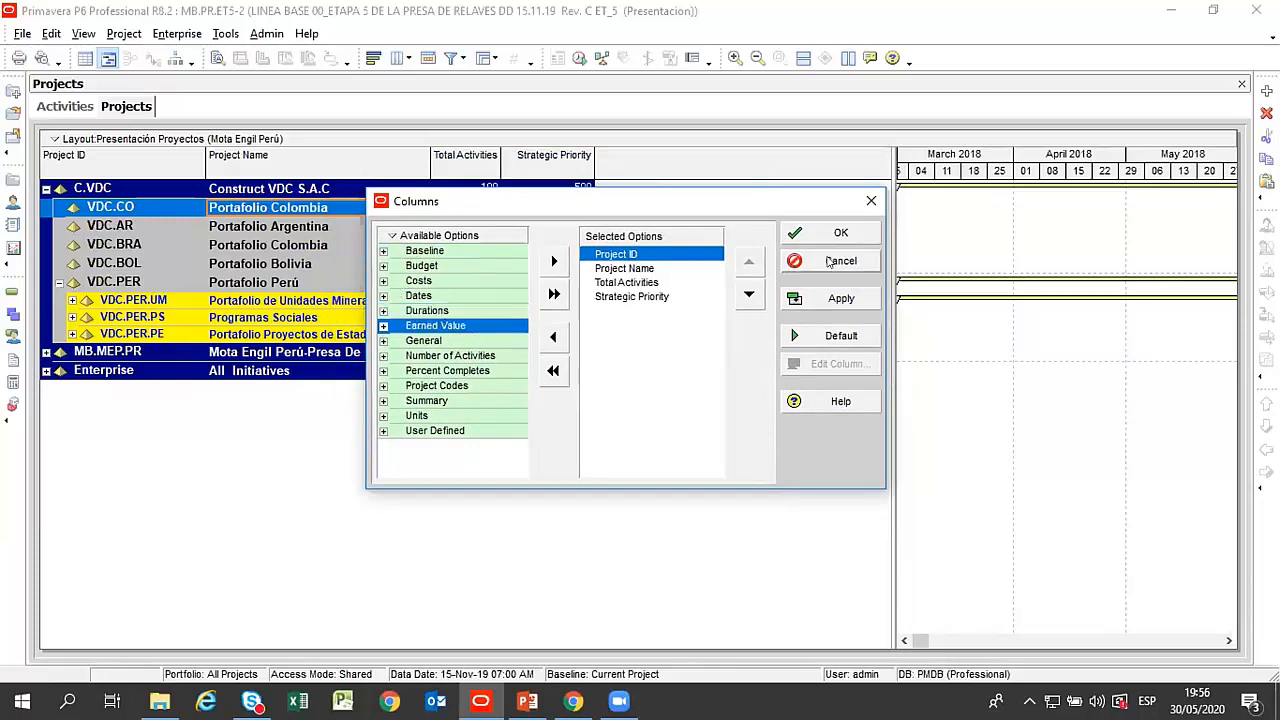
click(871, 200)
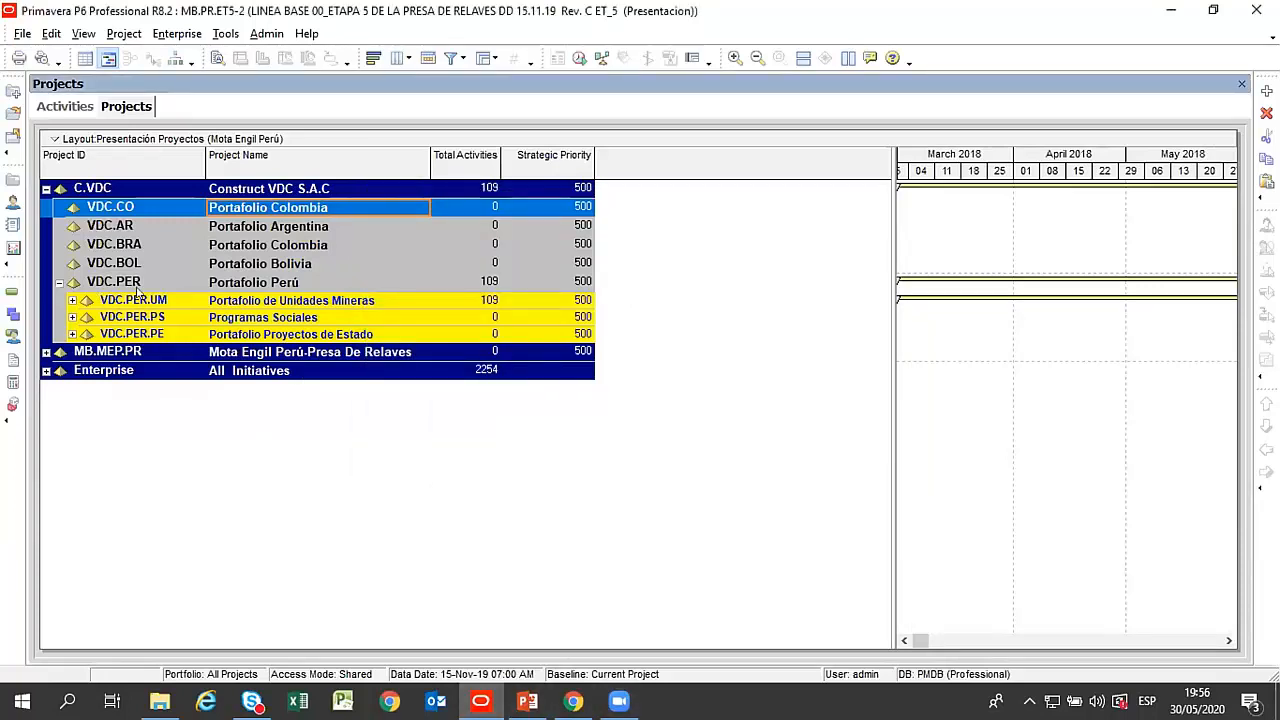
click(240, 230)
click(248, 246)
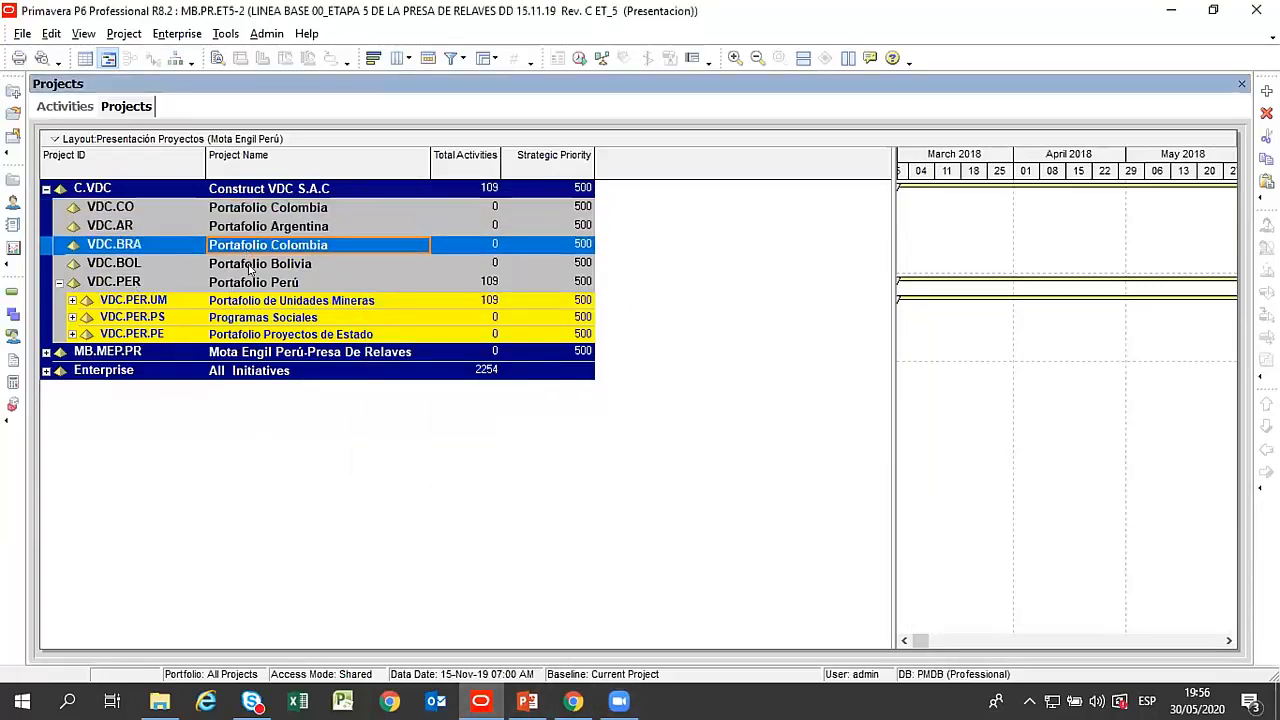
click(249, 265)
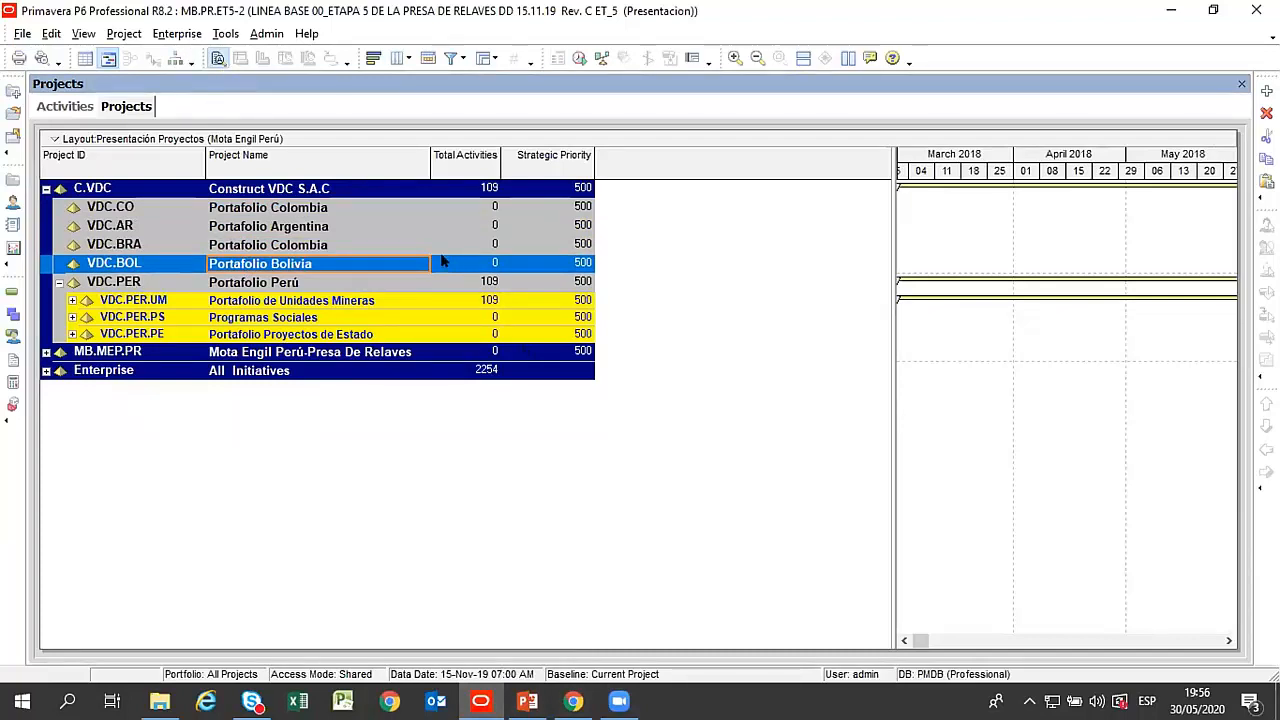
click(231, 208)
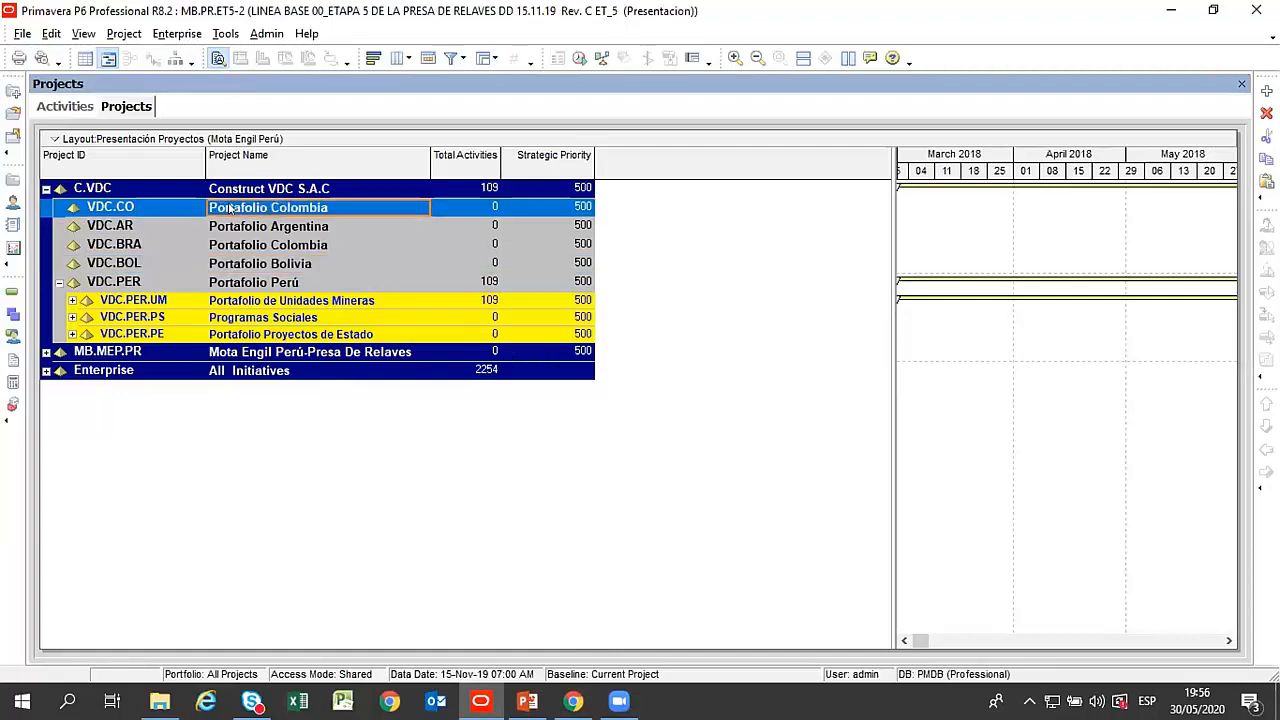
Review the country portfolios under Construct VDC S.A.C and expand Portafolio de Unidades Mineras in the Portafolio Perú branch.
click(258, 246)
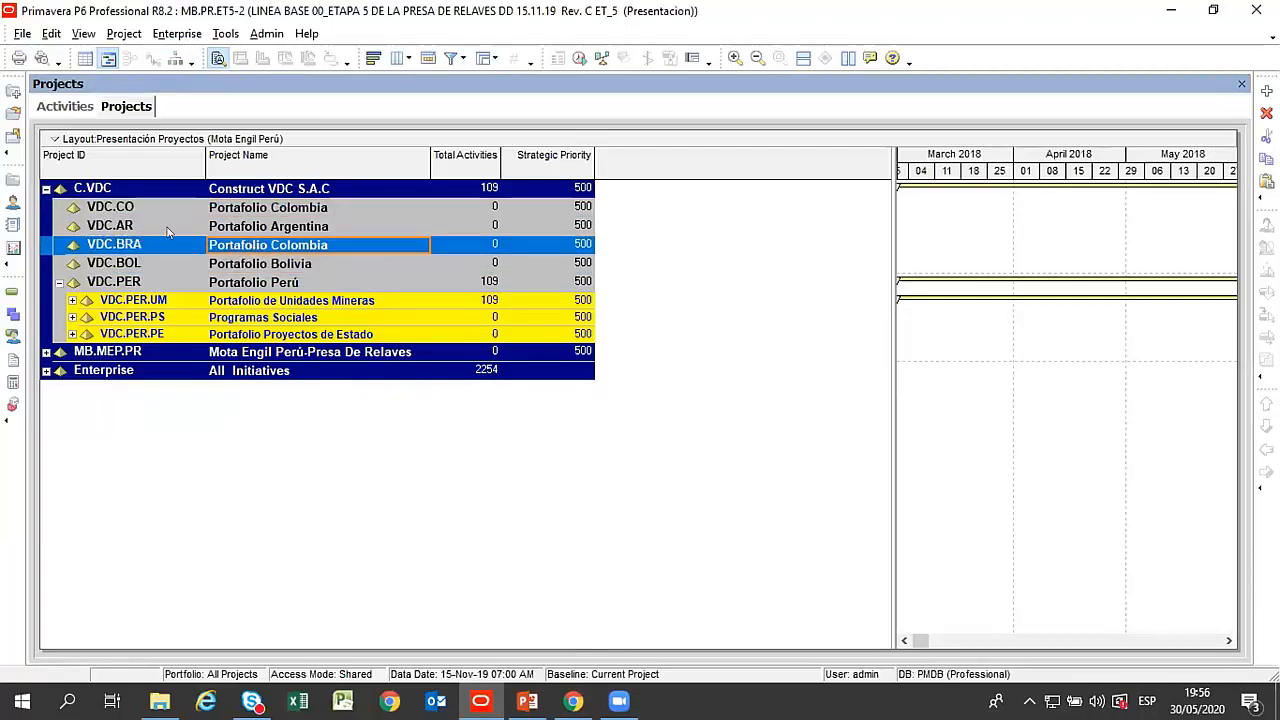
click(242, 299)
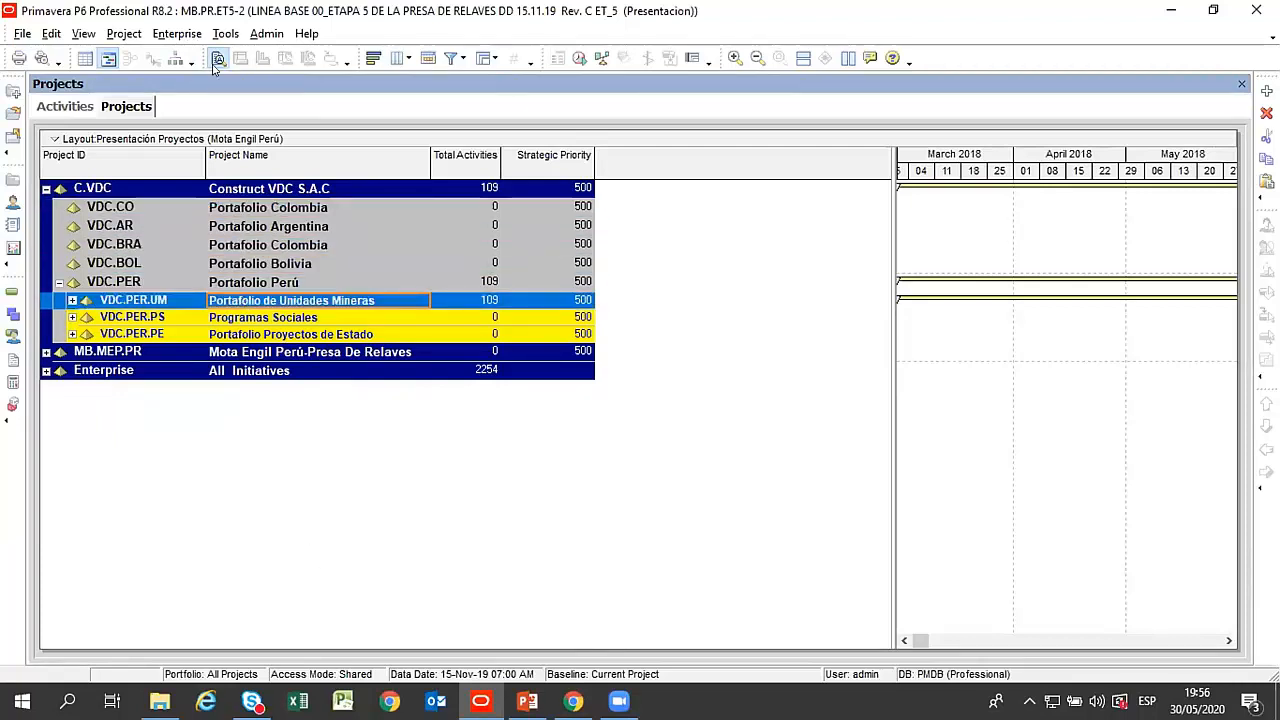
click(268, 265)
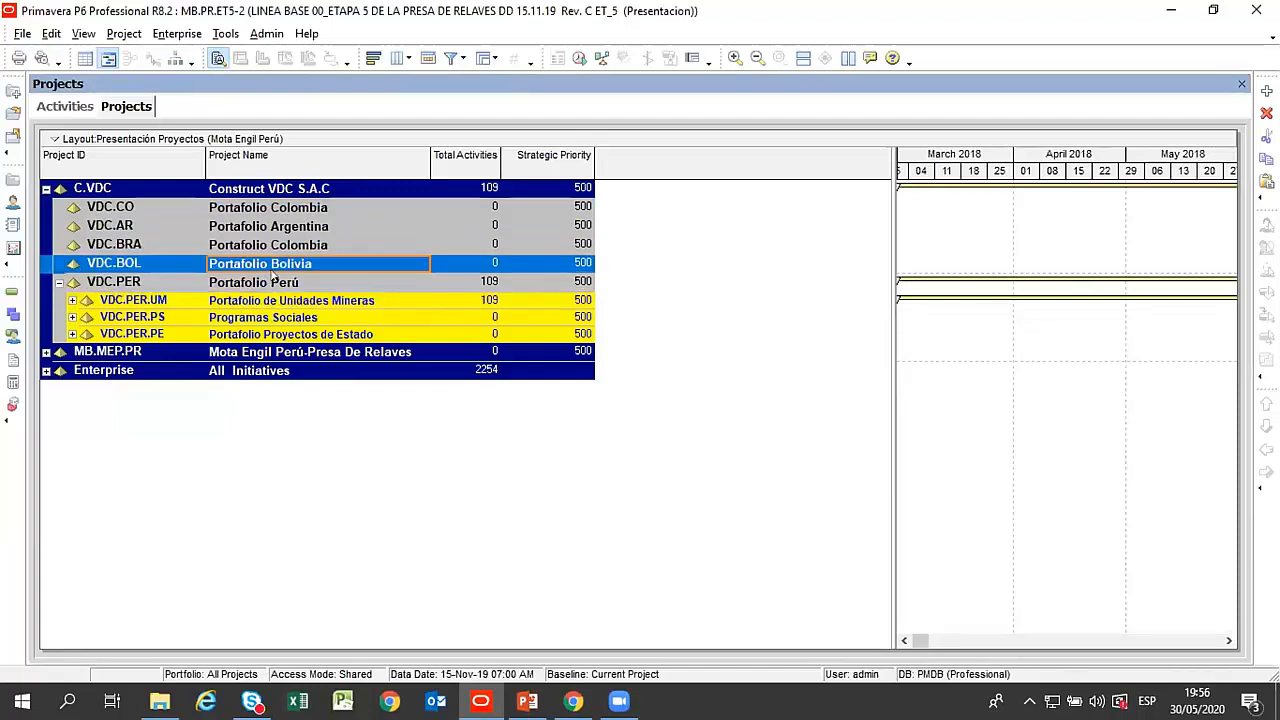
click(328, 300)
click(72, 300)
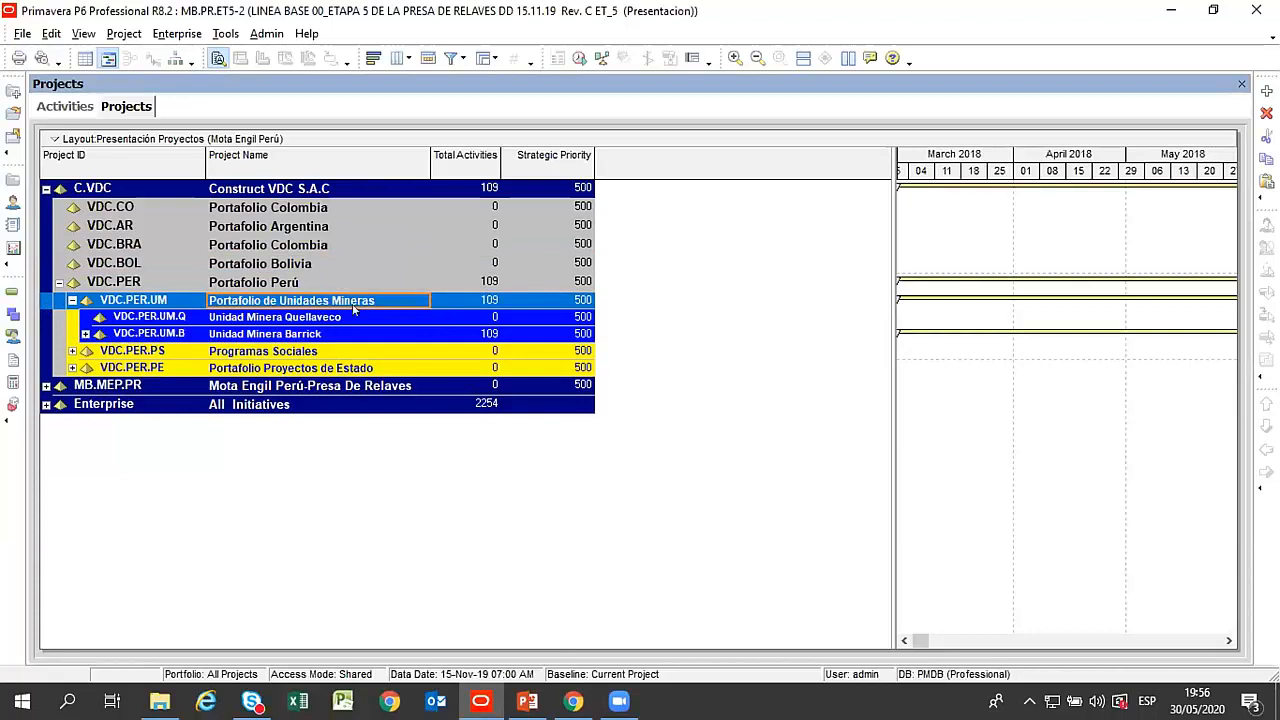
Start adding a new project under Unidad Minera Quellaveco in Portafolio de Unidades Mineras.
click(321, 317)
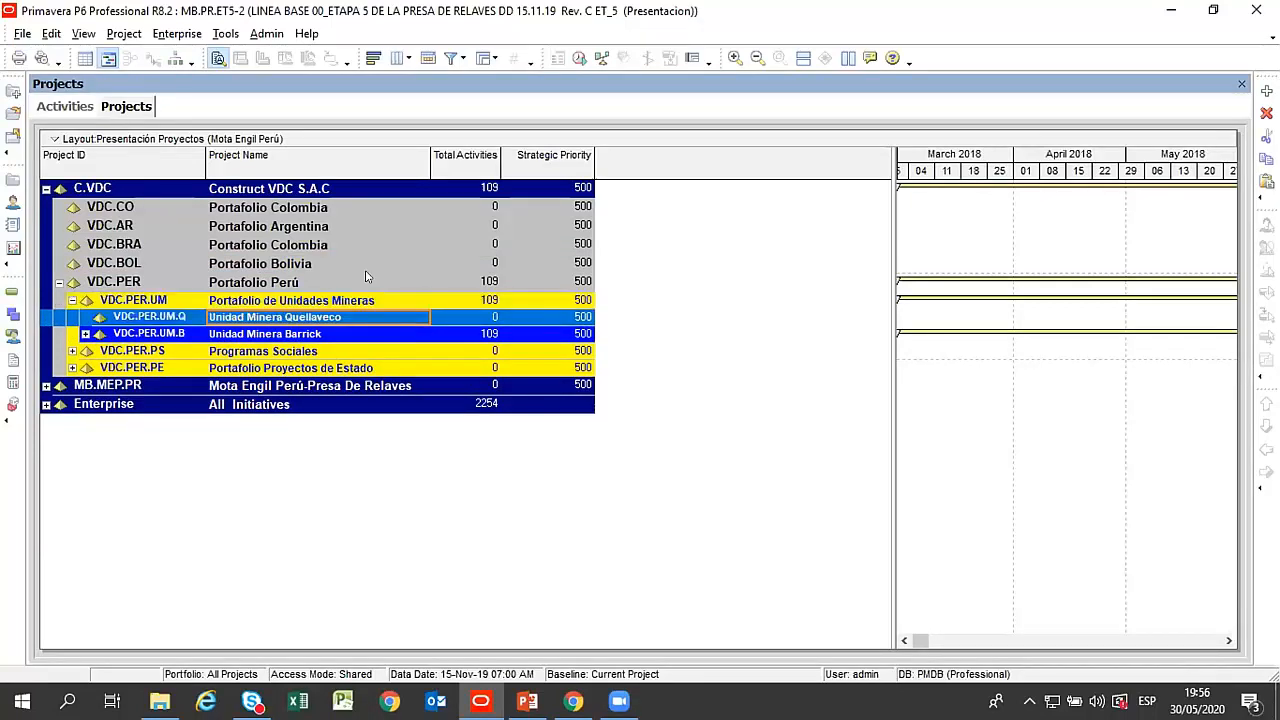
click(278, 335)
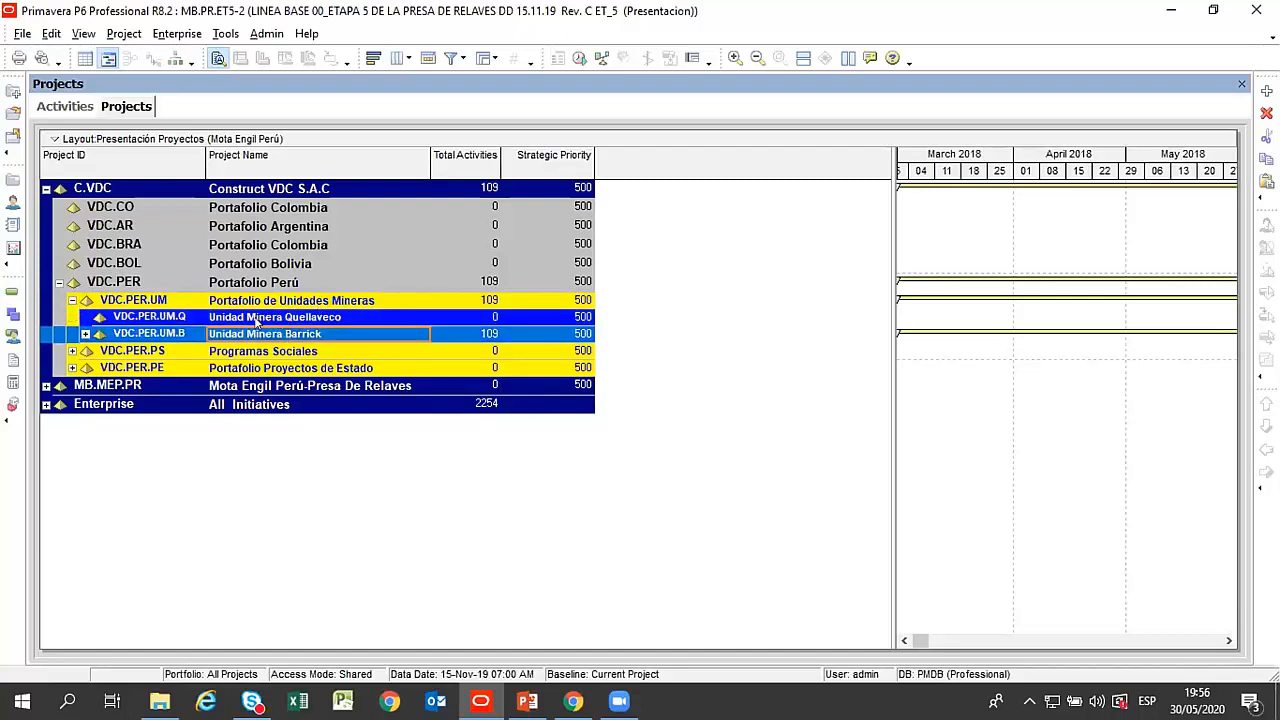
click(257, 318)
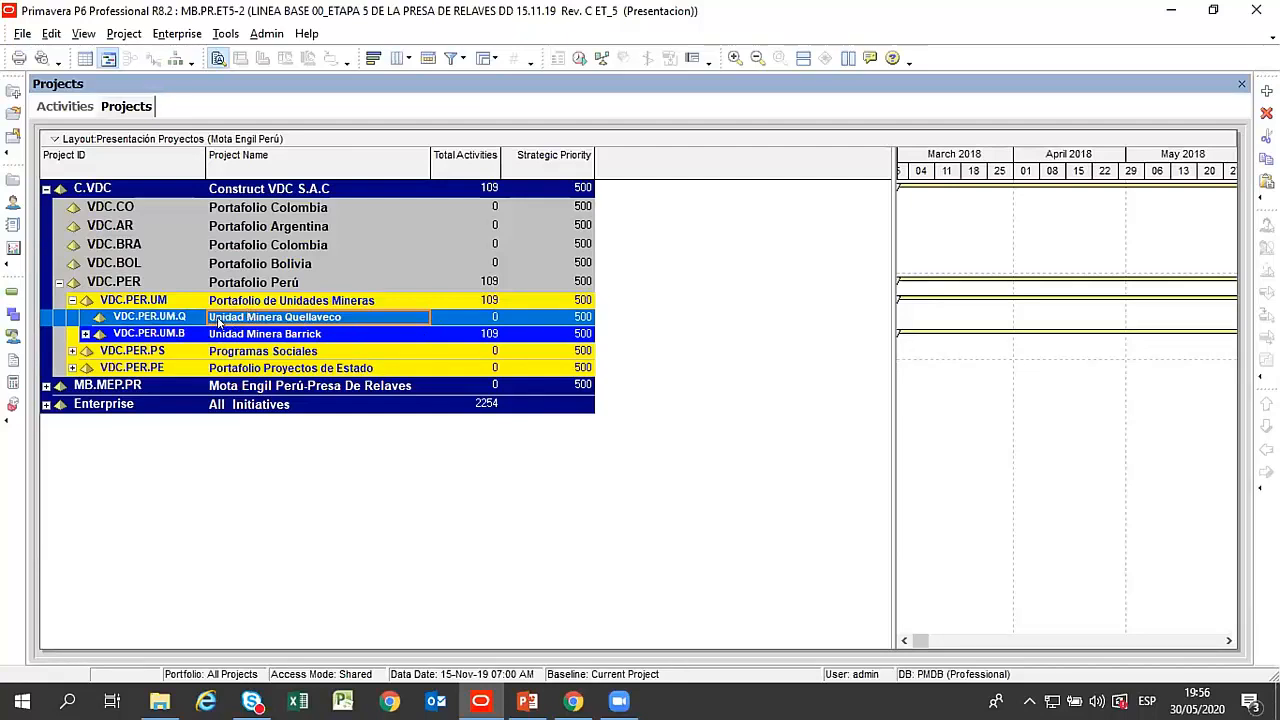
click(1267, 93)
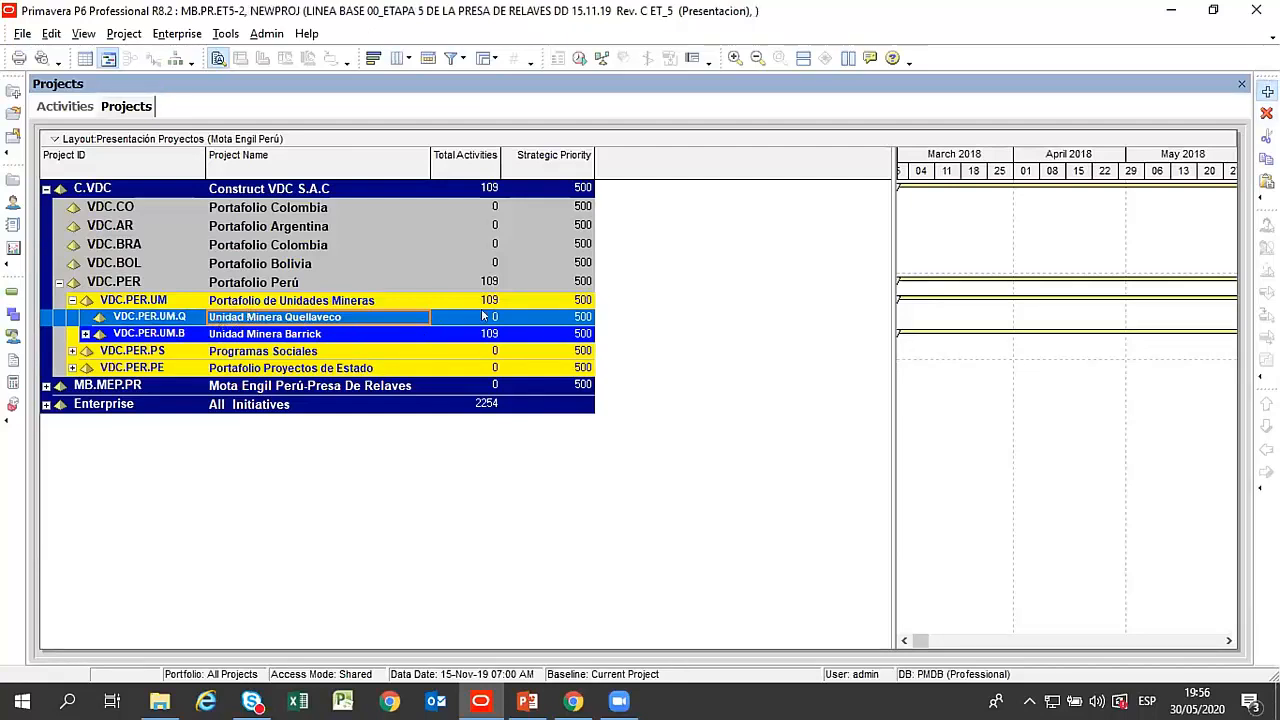
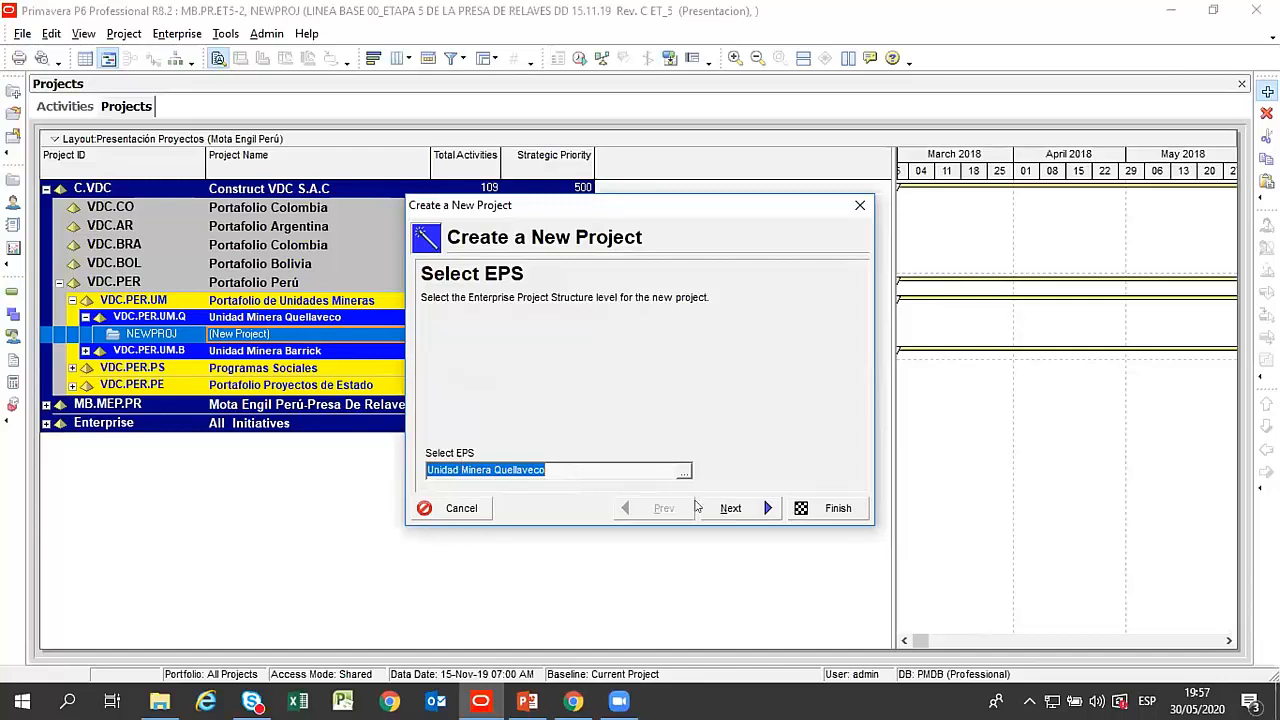
Keep Unidad Minera Quellaveco as the new project's EPS and set its project ID to UM.BC.
click(735, 507)
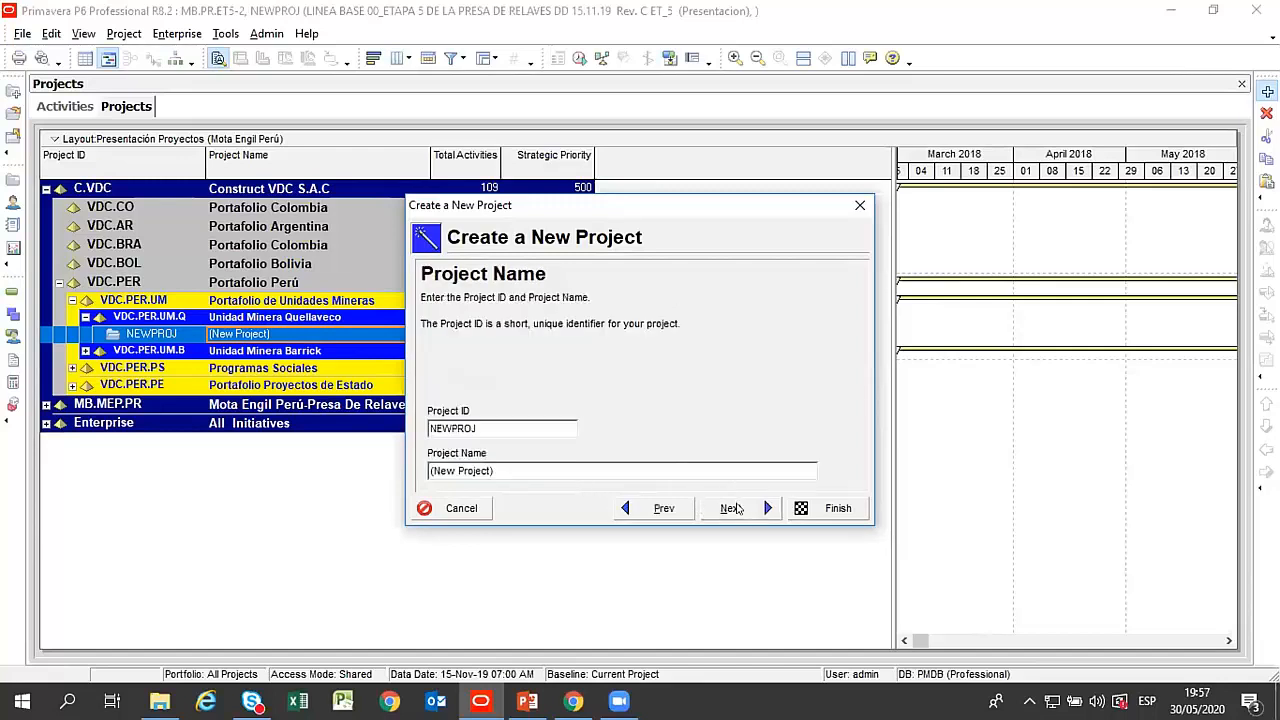
double_click(517, 428)
text(B)
key(BackSpace)
key(BackSpace)
text(UM.BC)
Name the new project Bocatoma and continue to its start and end dates.
click(428, 470)
key(BackSpace)
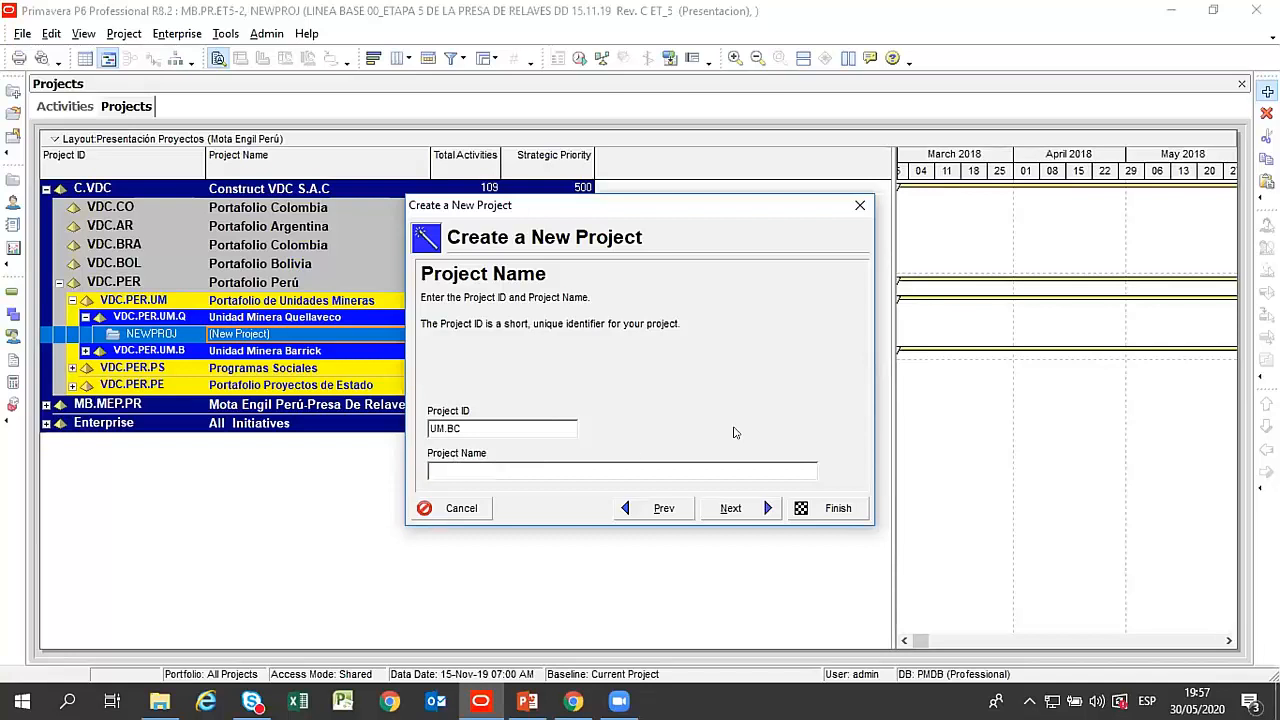
text(Bocamotam)
key(BackSpace)
key(BackSpace)
key(BackSpace)
key(BackSpace)
text(toma)
click(733, 506)
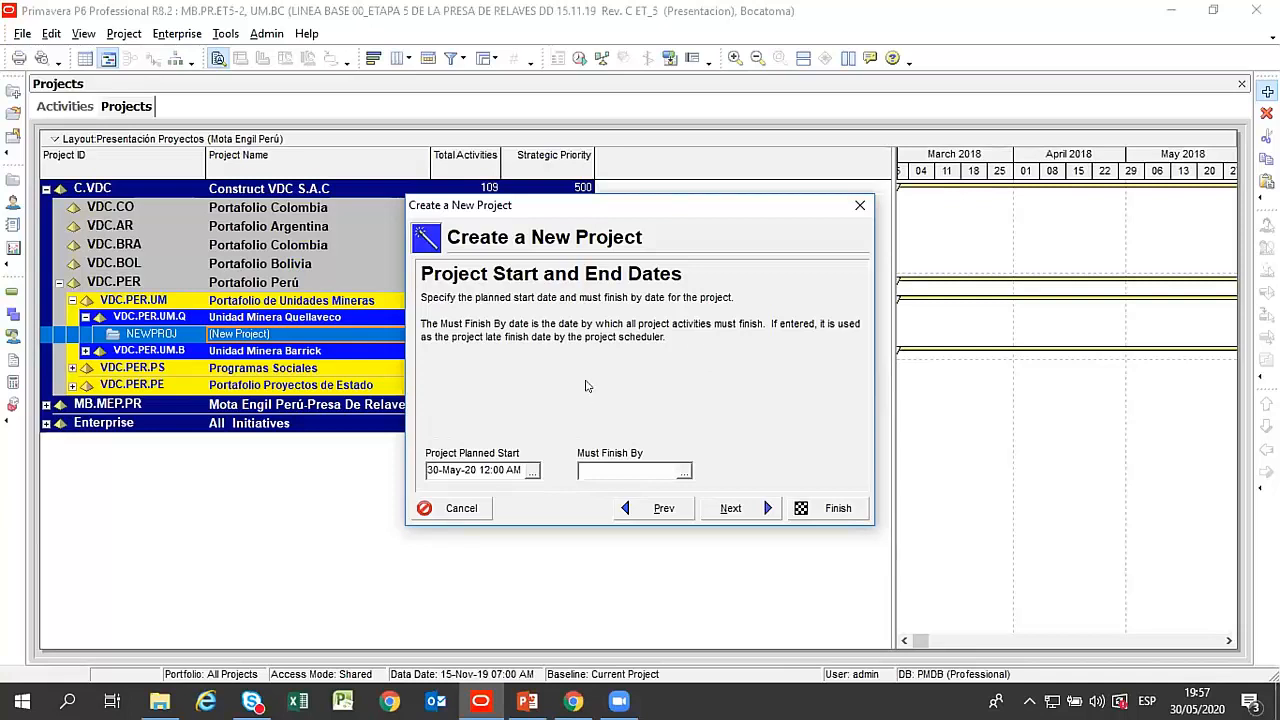
Accept the planned start of 30-May-20 12:00 AM for the project and leave Must Finish By empty.
drag(589, 207, 601, 202)
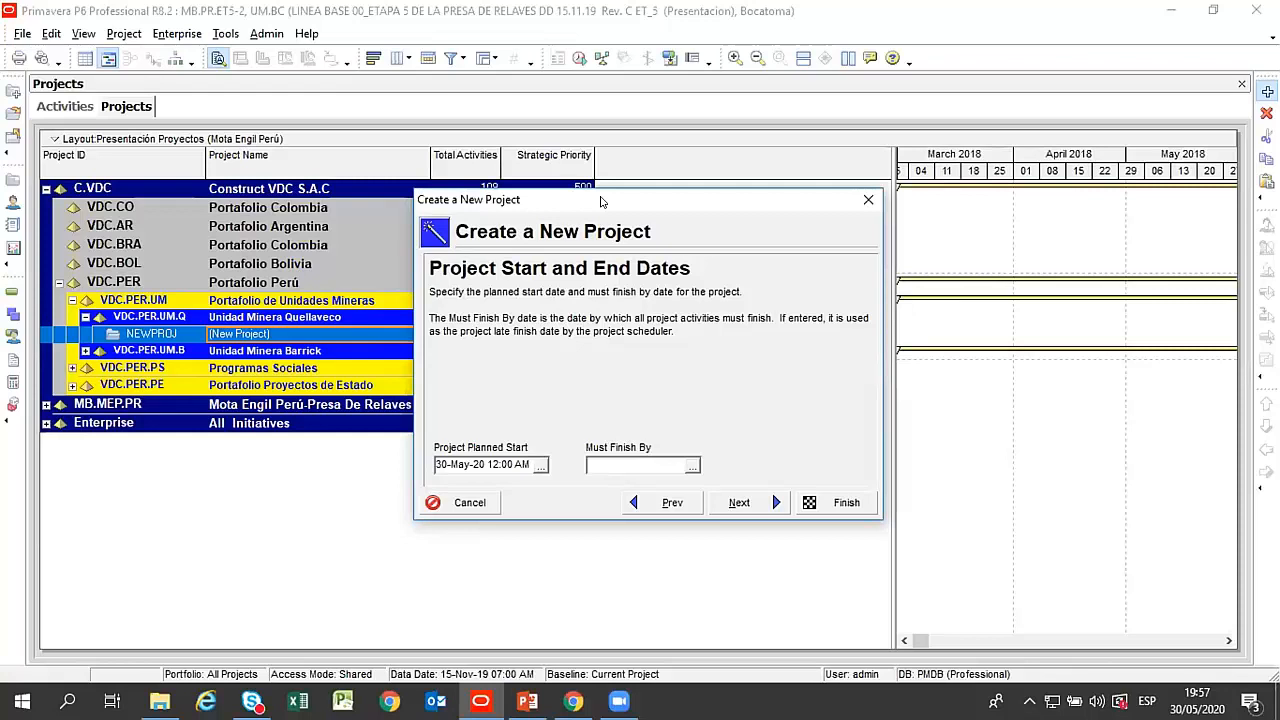
drag(601, 202, 618, 163)
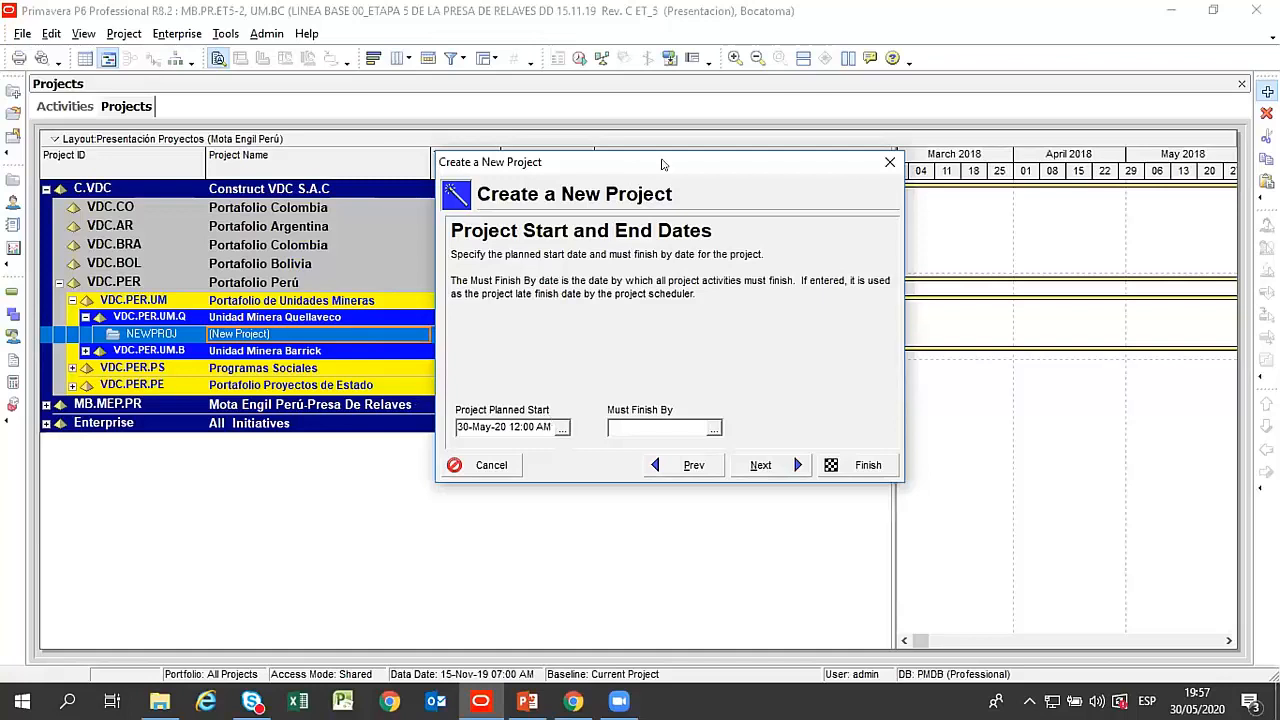
click(760, 466)
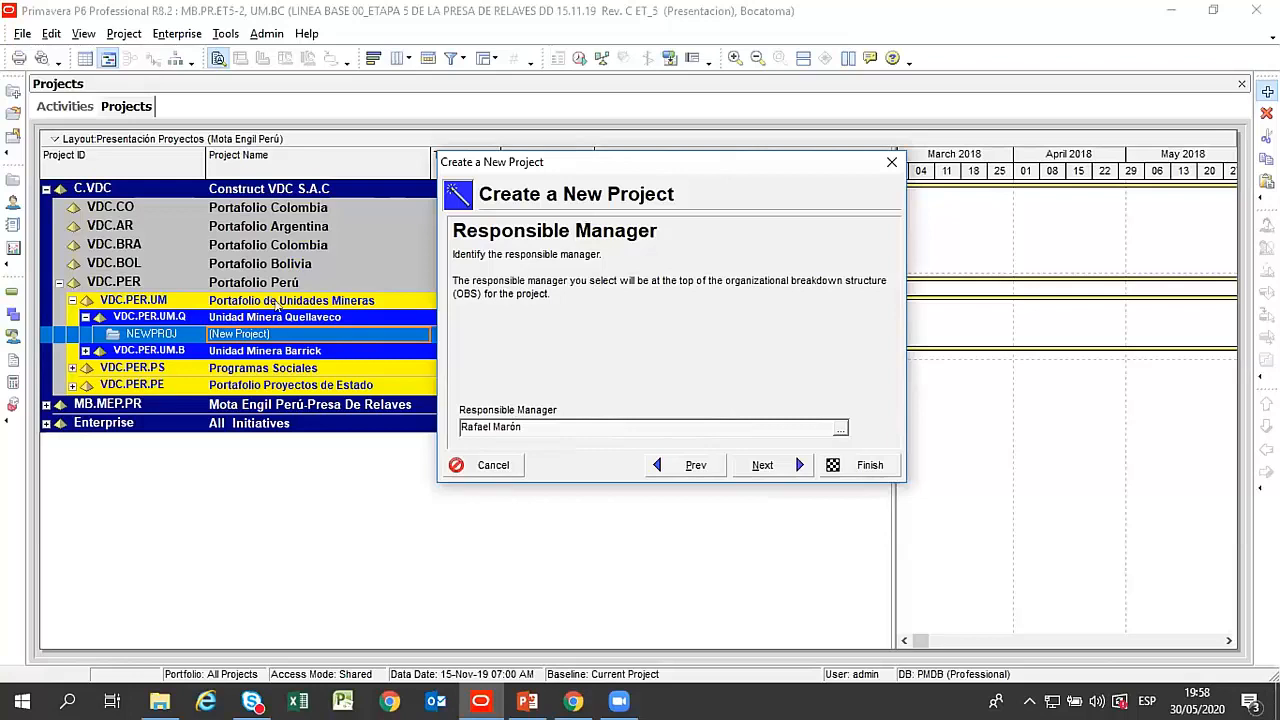
Assign the person at the lowest level of the Construct VDC branch as the project's responsible manager.
click(840, 427)
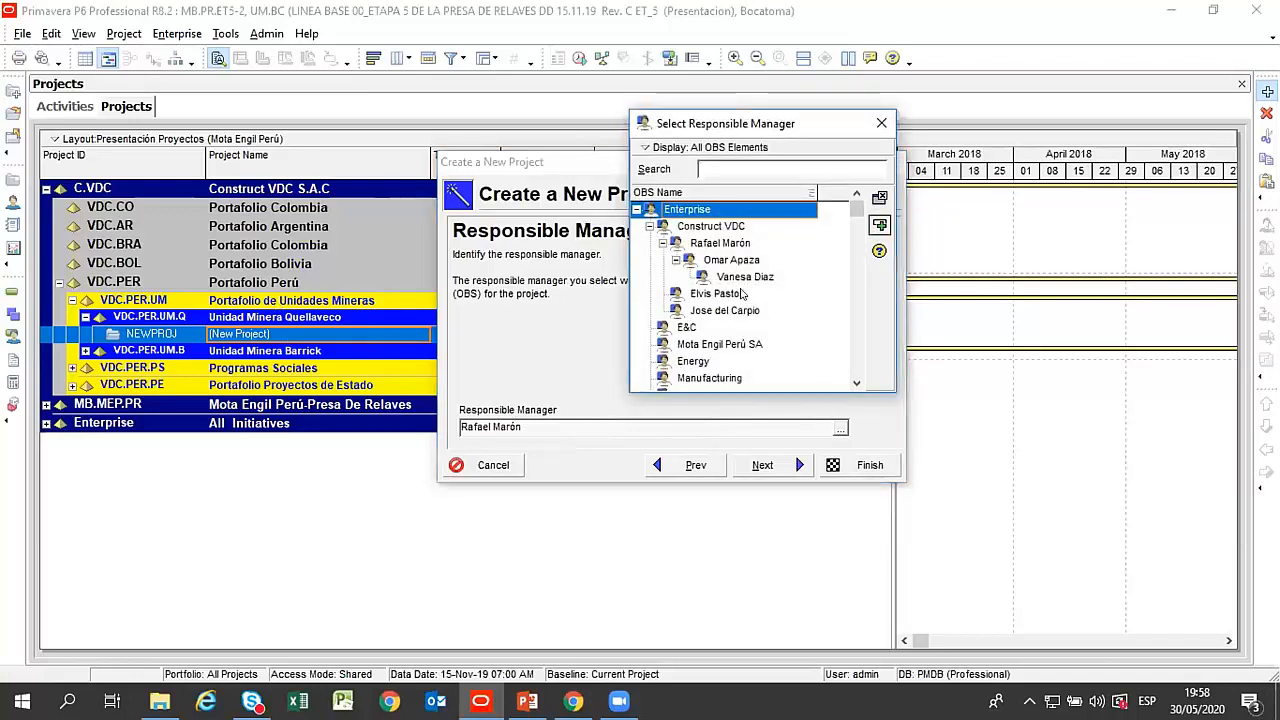
double_click(745, 277)
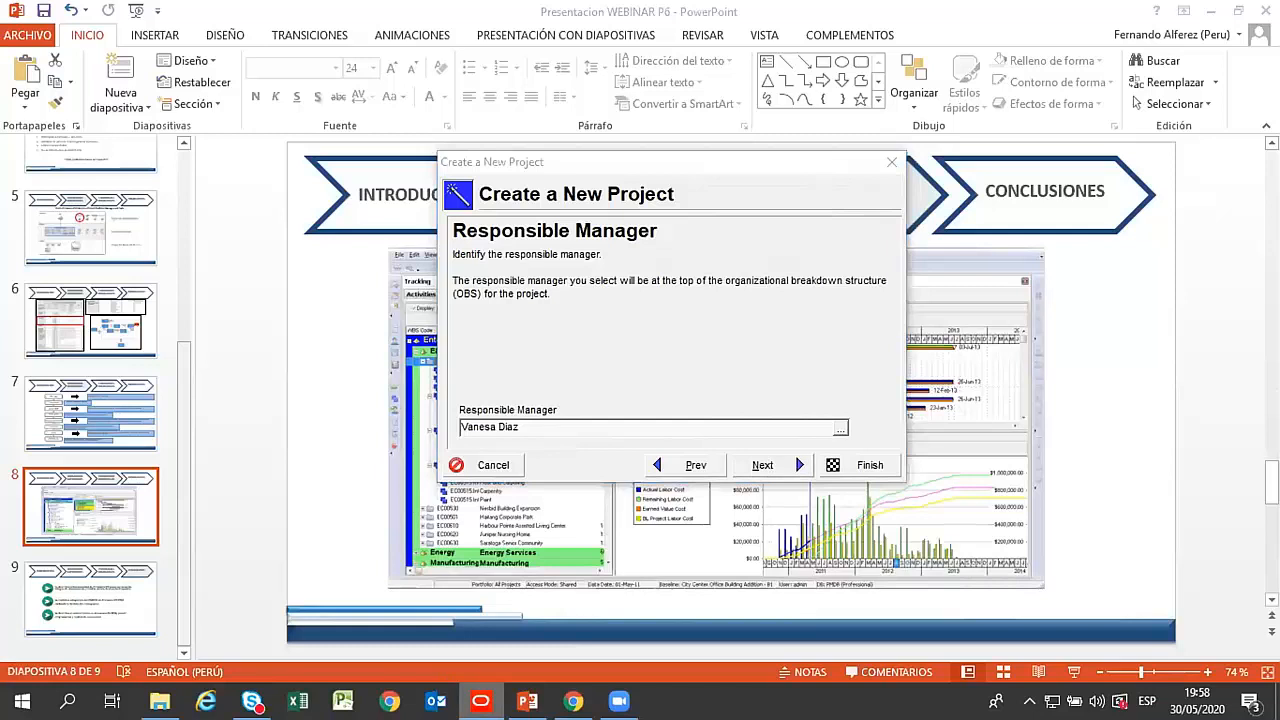
click(770, 464)
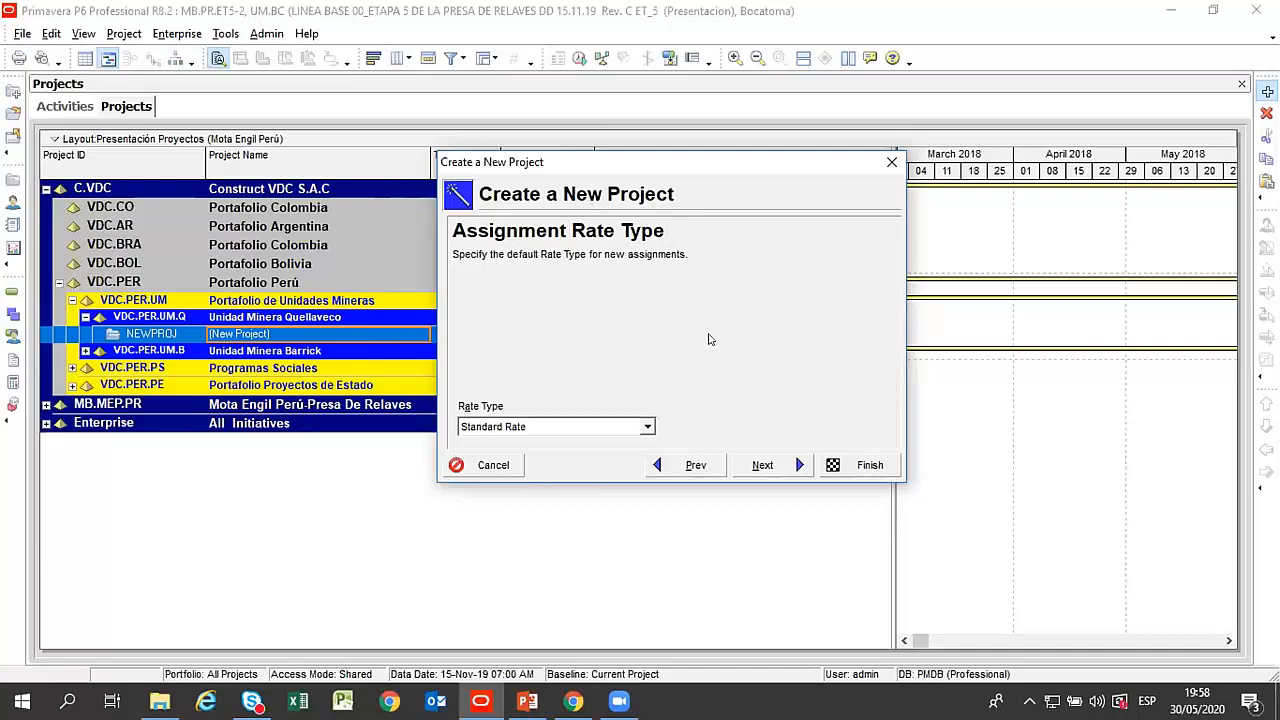
Keep Standard Rate as the default assignment rate type and finish creating the project.
click(646, 427)
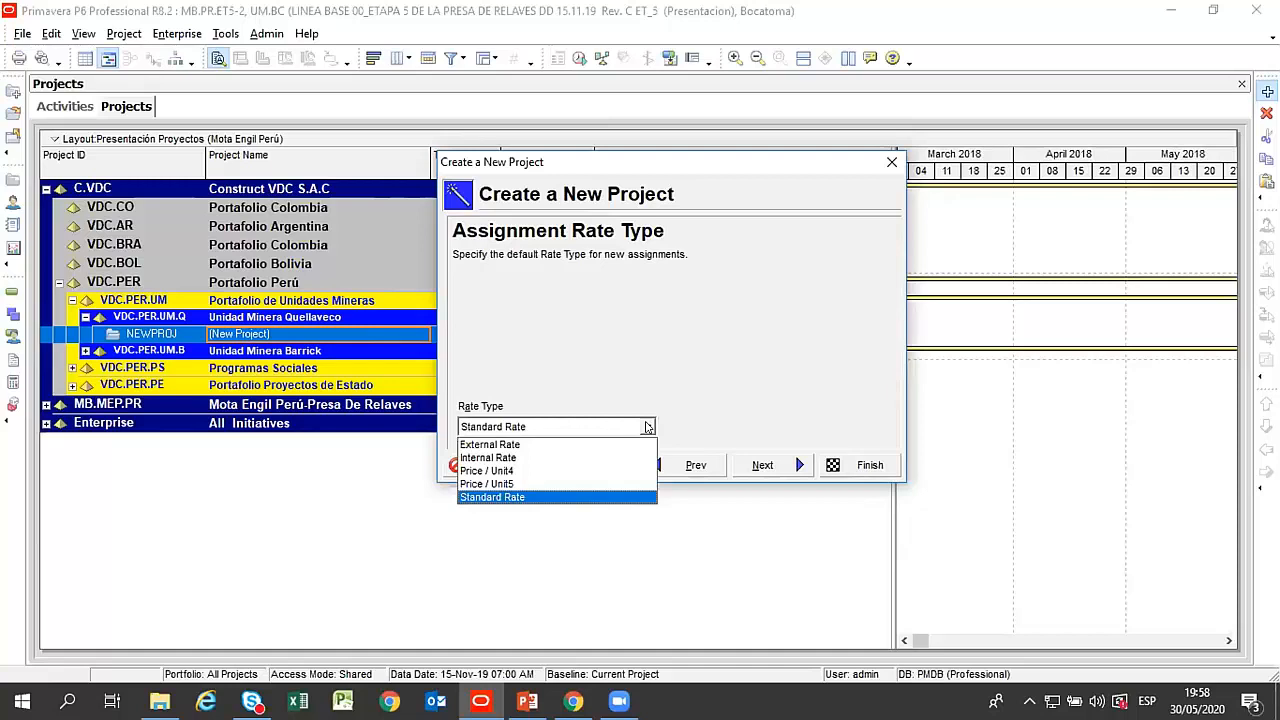
click(646, 427)
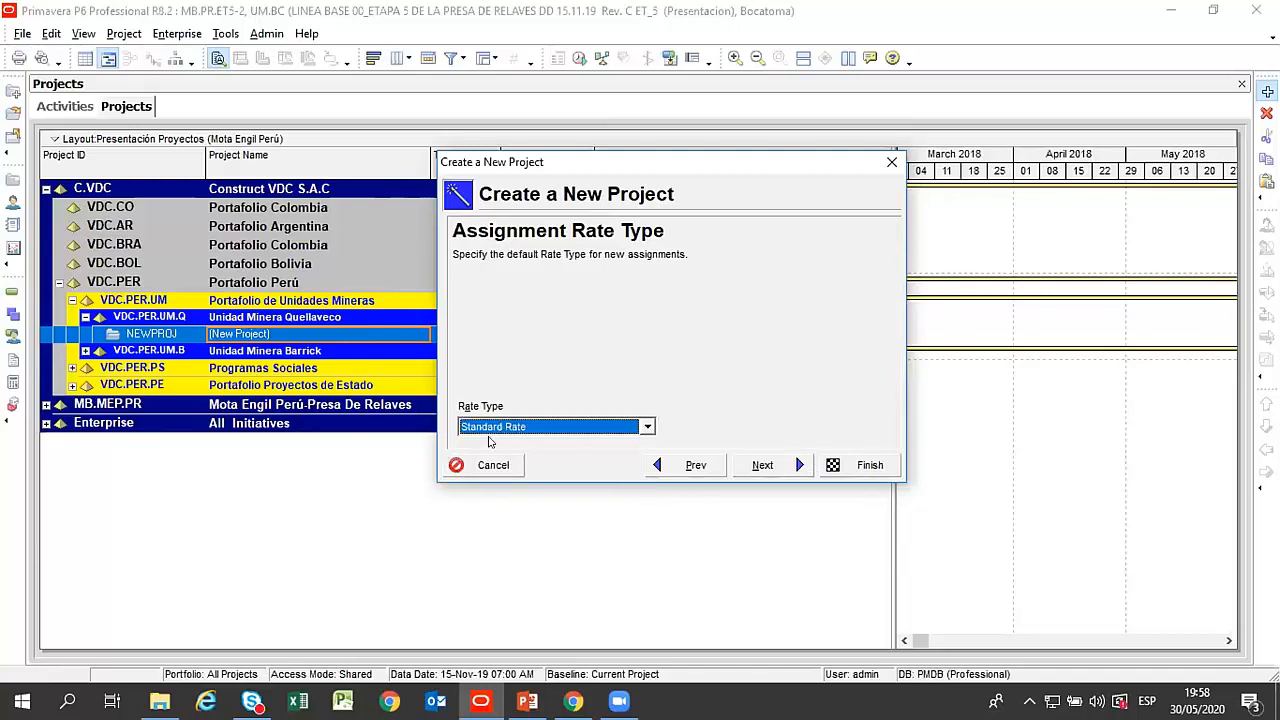
click(759, 467)
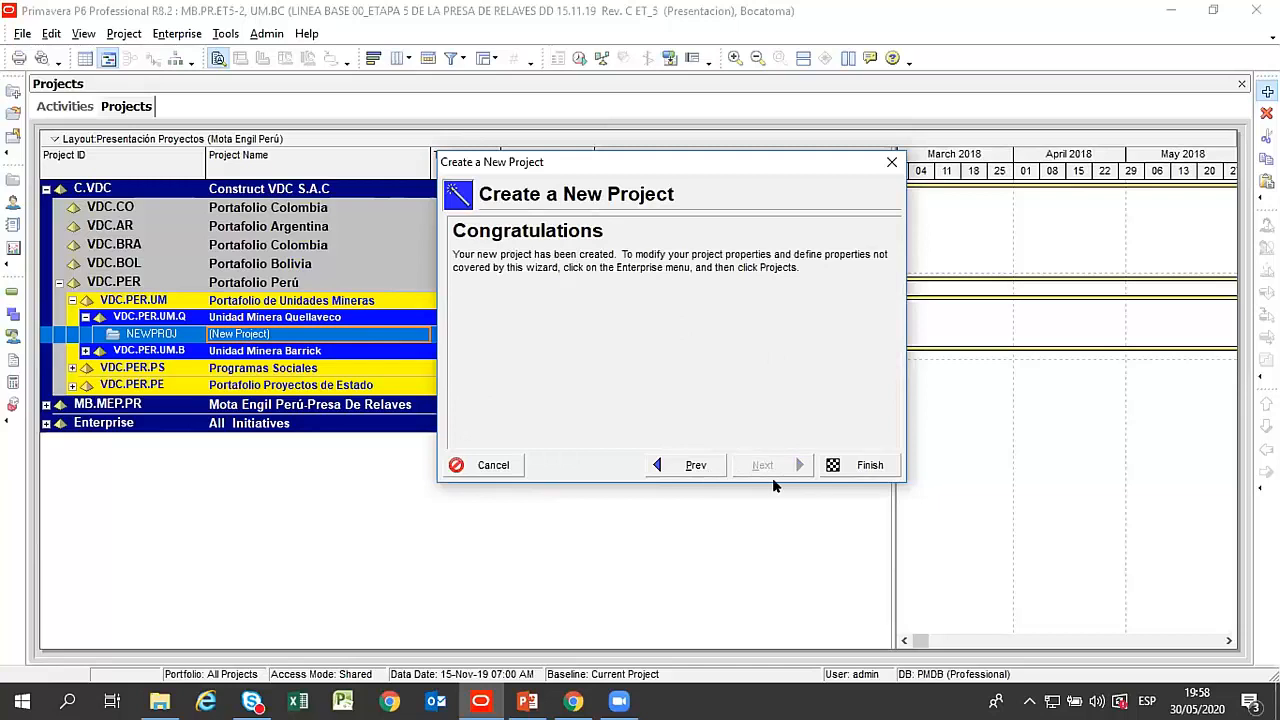
click(862, 468)
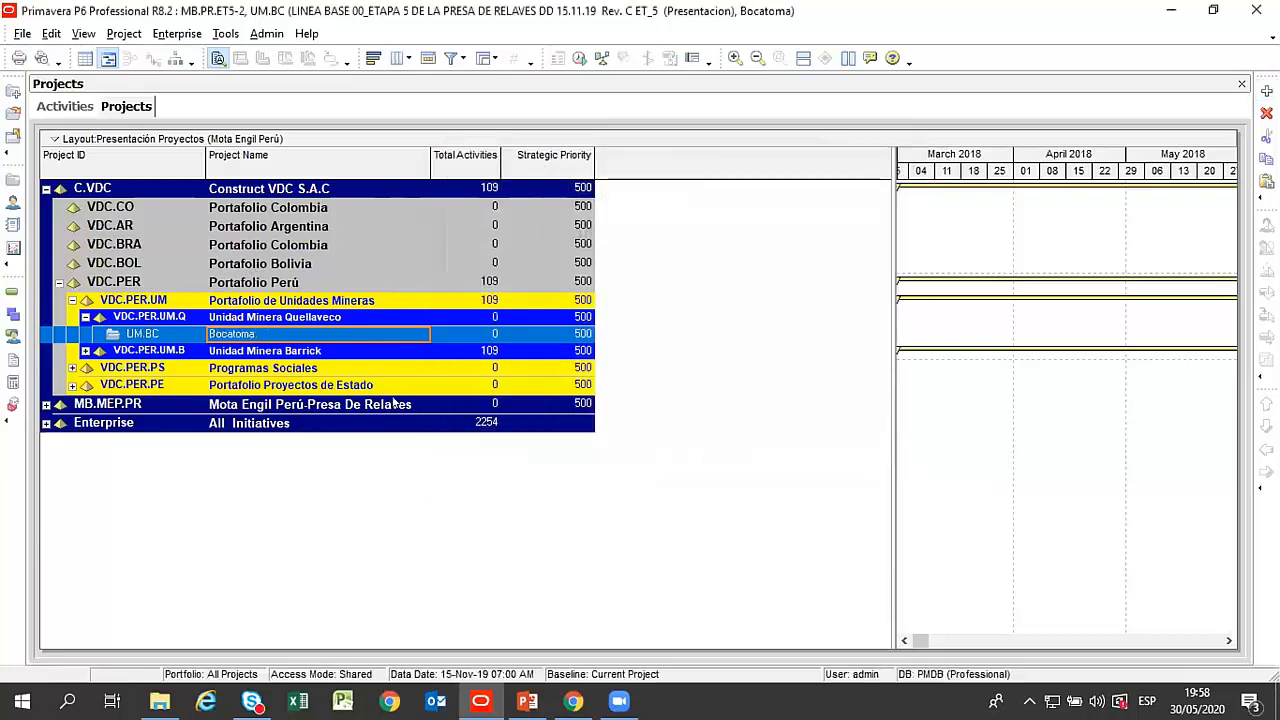
Review where the Bocatoma project sits within Unidad Minera Quellaveco, Portafolio de Unidades Mineras and Portafolio Perú.
click(256, 317)
click(256, 335)
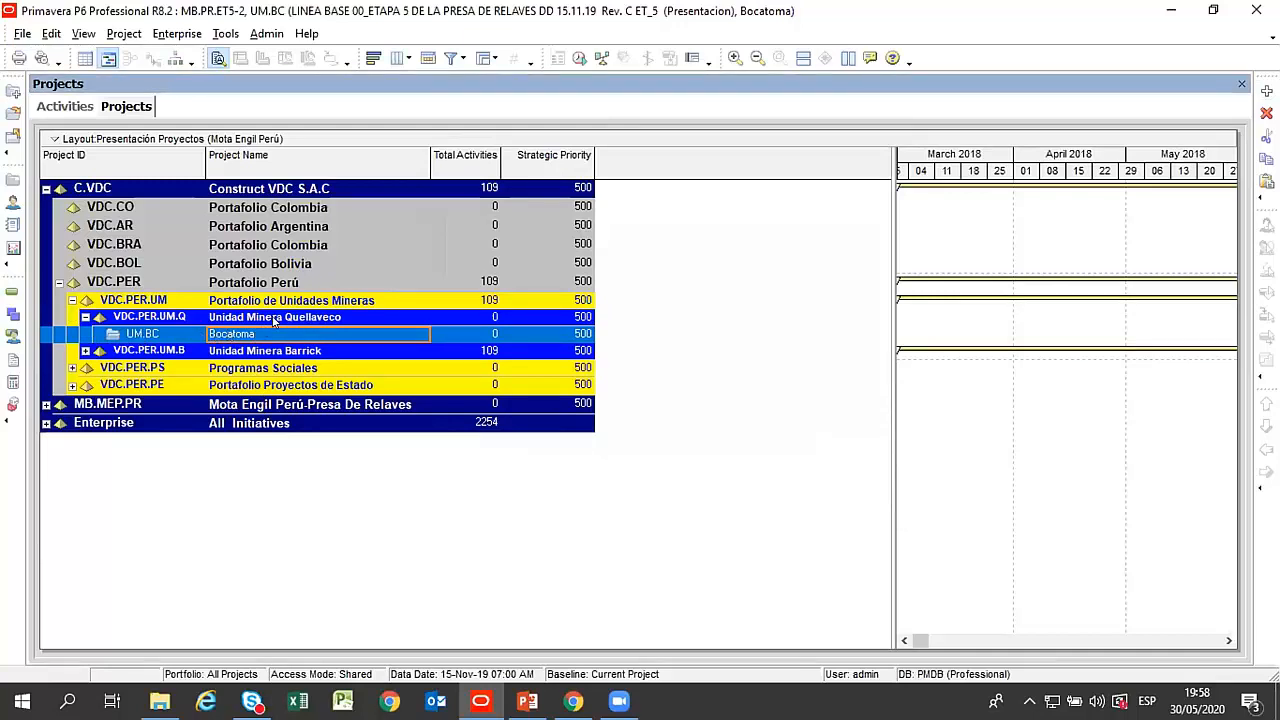
click(273, 318)
click(247, 300)
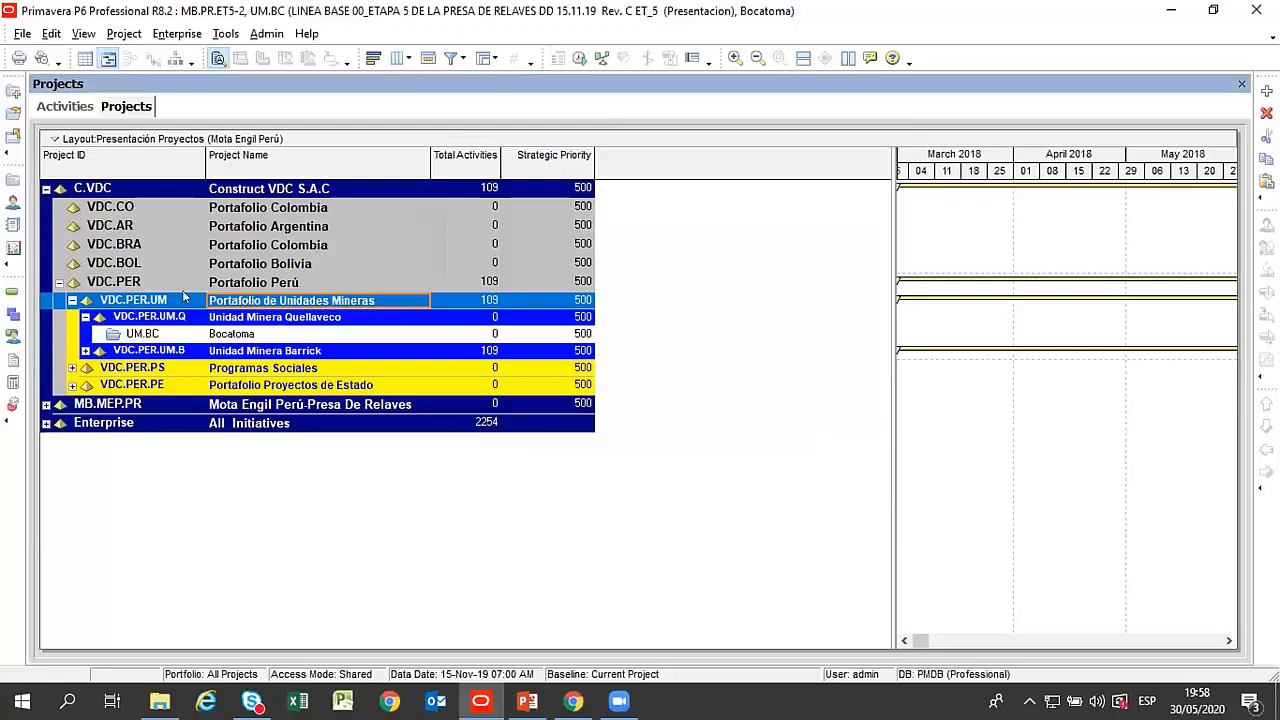
click(247, 336)
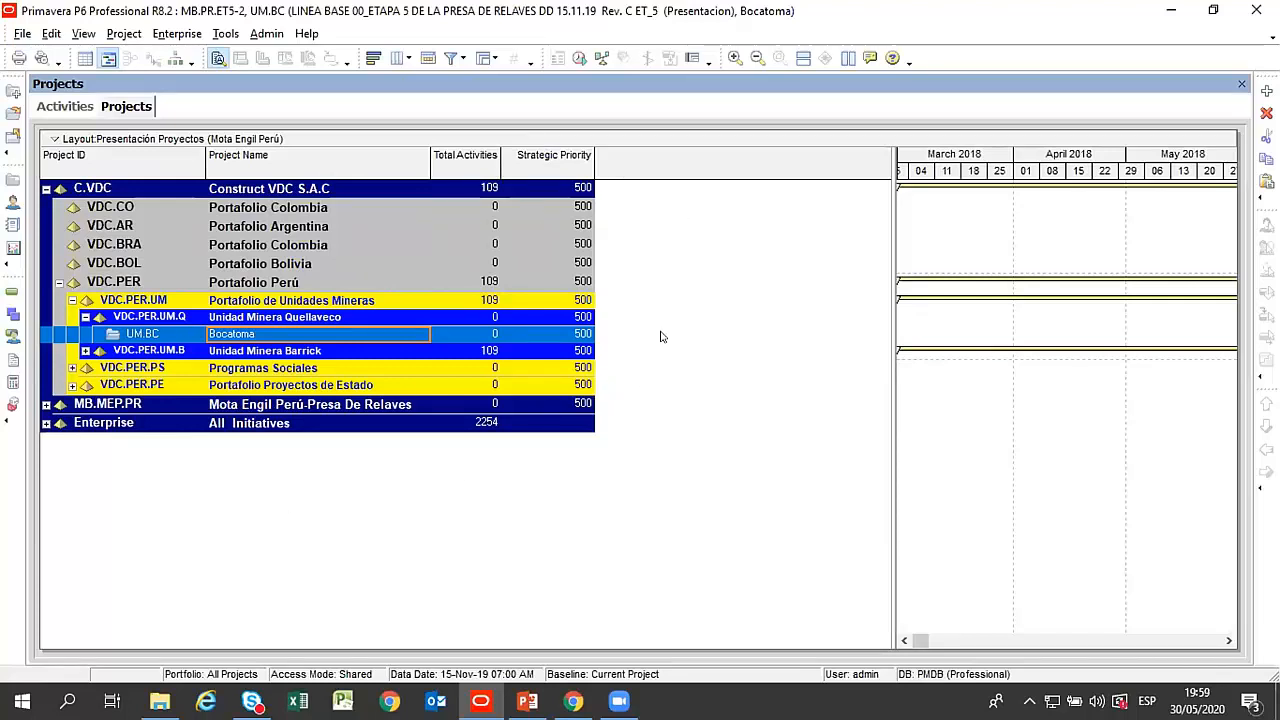
click(286, 286)
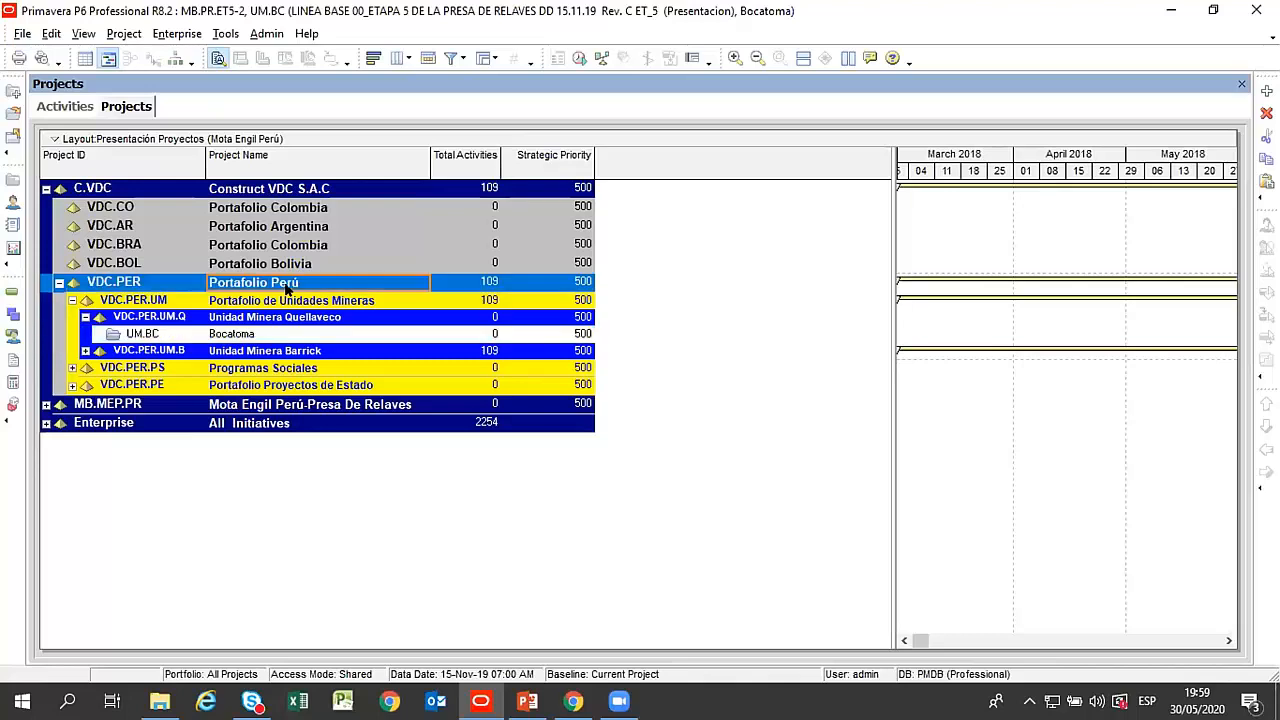
click(243, 335)
Expand Unidad Minera Barrick to list its projects and widen the Project Name column to fit their names.
click(85, 351)
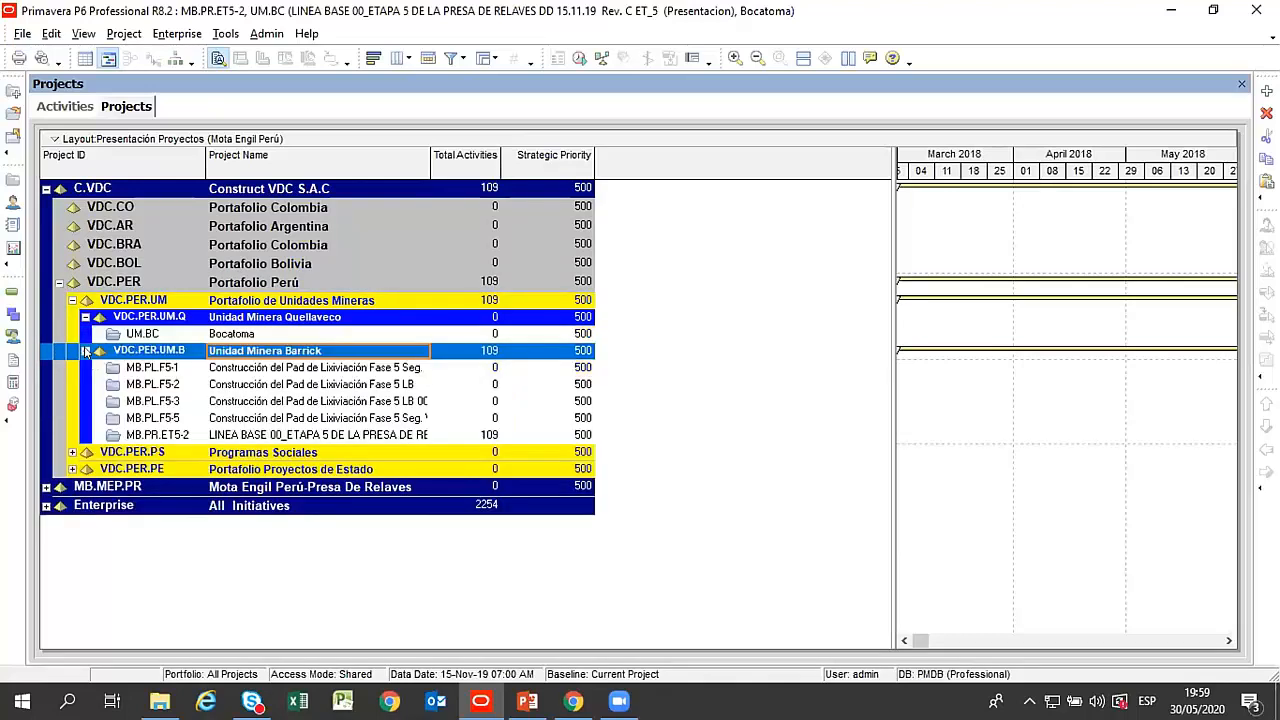
click(289, 368)
drag(446, 164, 507, 168)
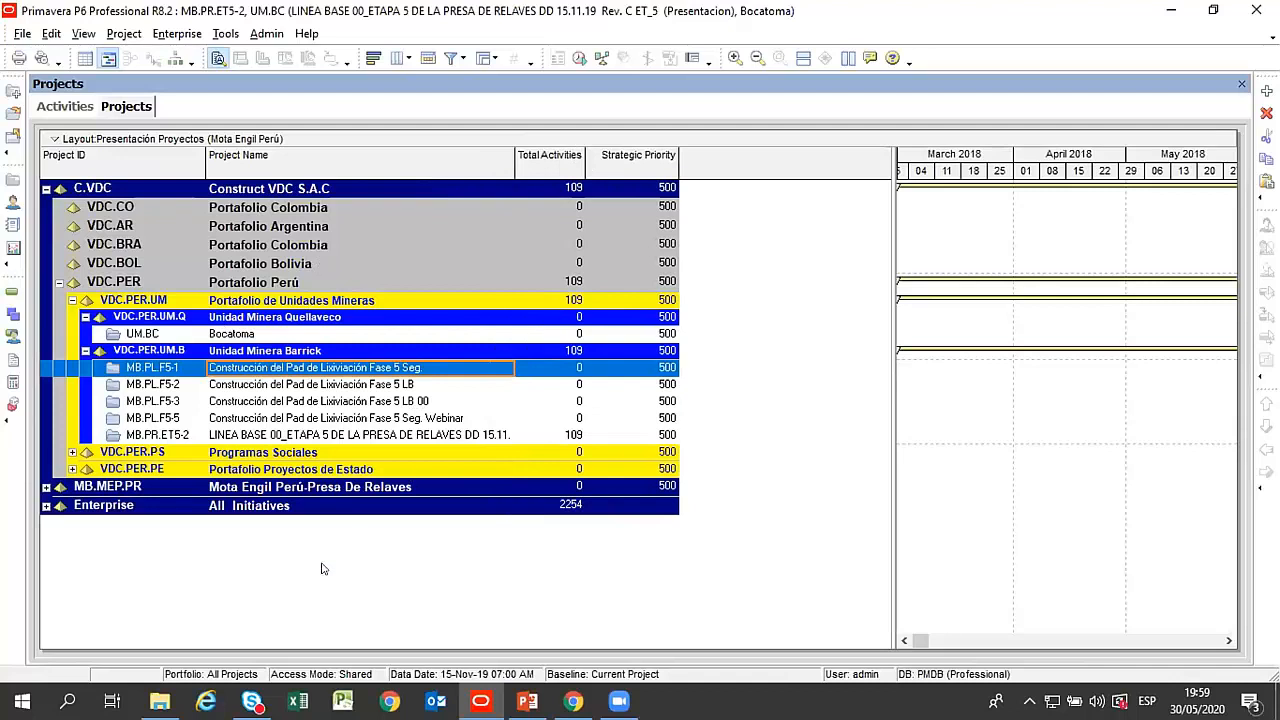
Expand the Enterprise branch and look through its portfolios, from Engineering & Construction and Energy Services to Information Technology.
click(47, 509)
click(99, 525)
click(110, 544)
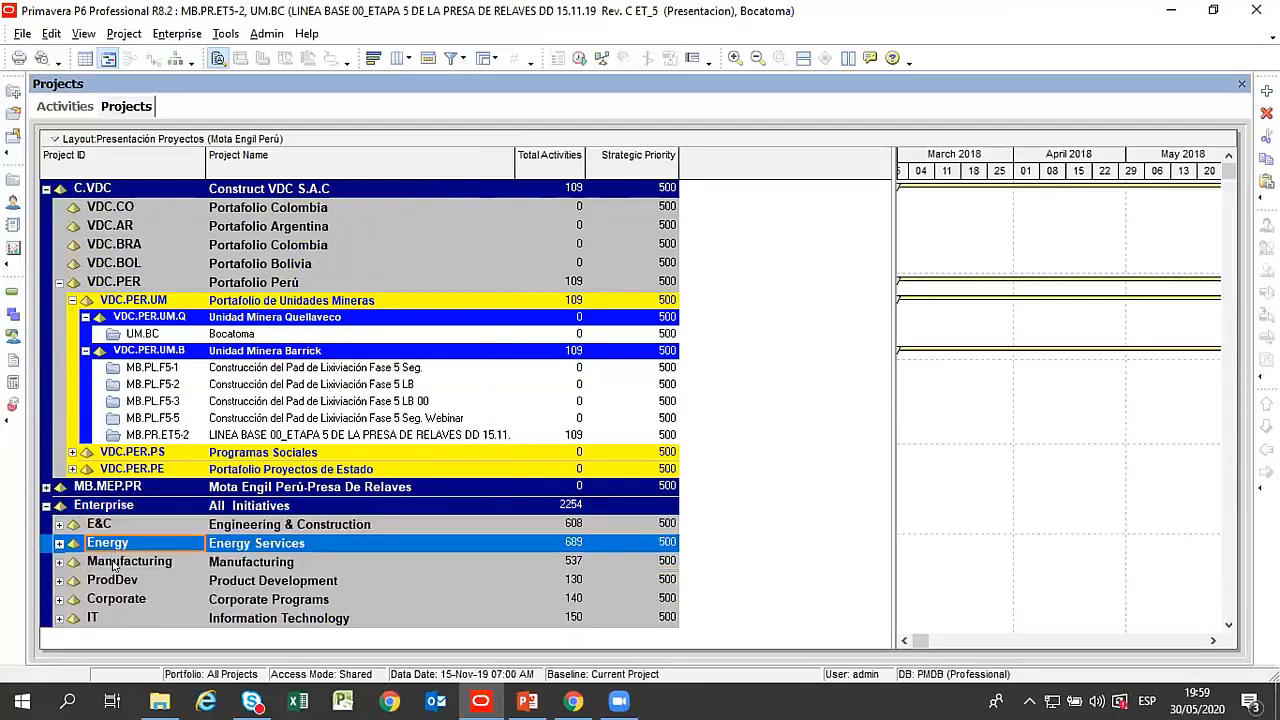
click(114, 566)
click(115, 580)
click(116, 551)
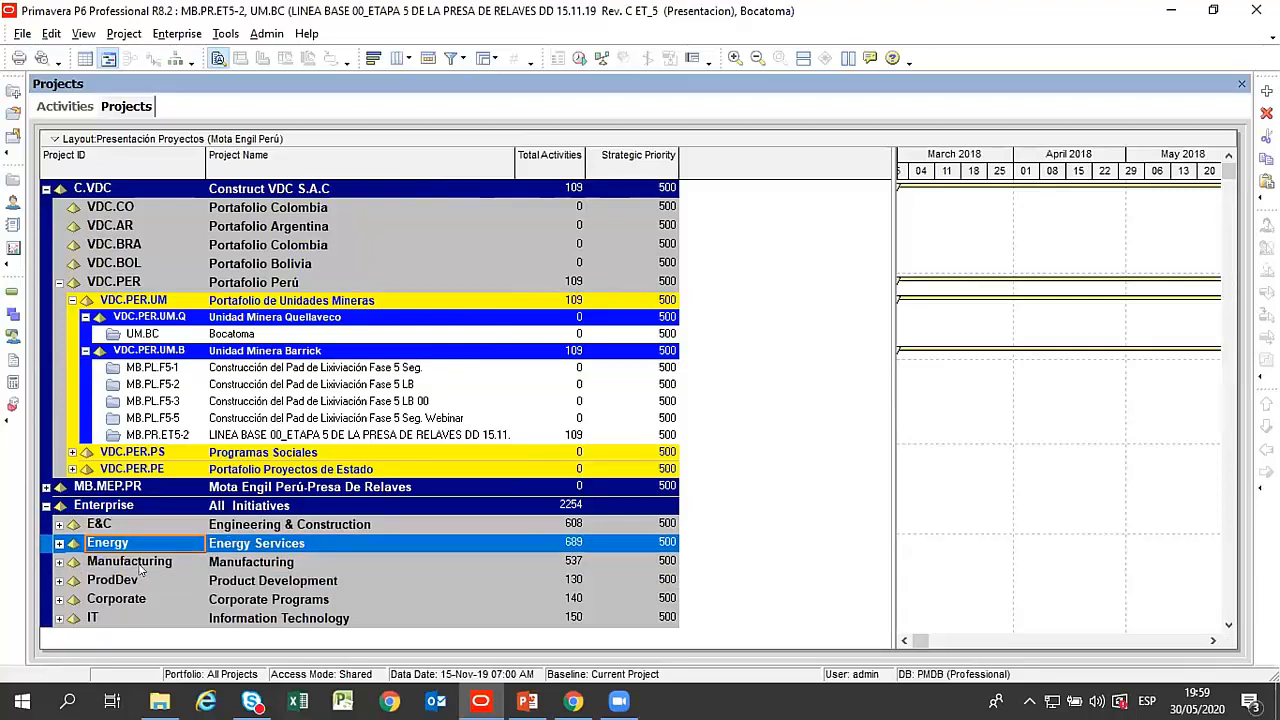
click(140, 566)
click(156, 602)
click(172, 616)
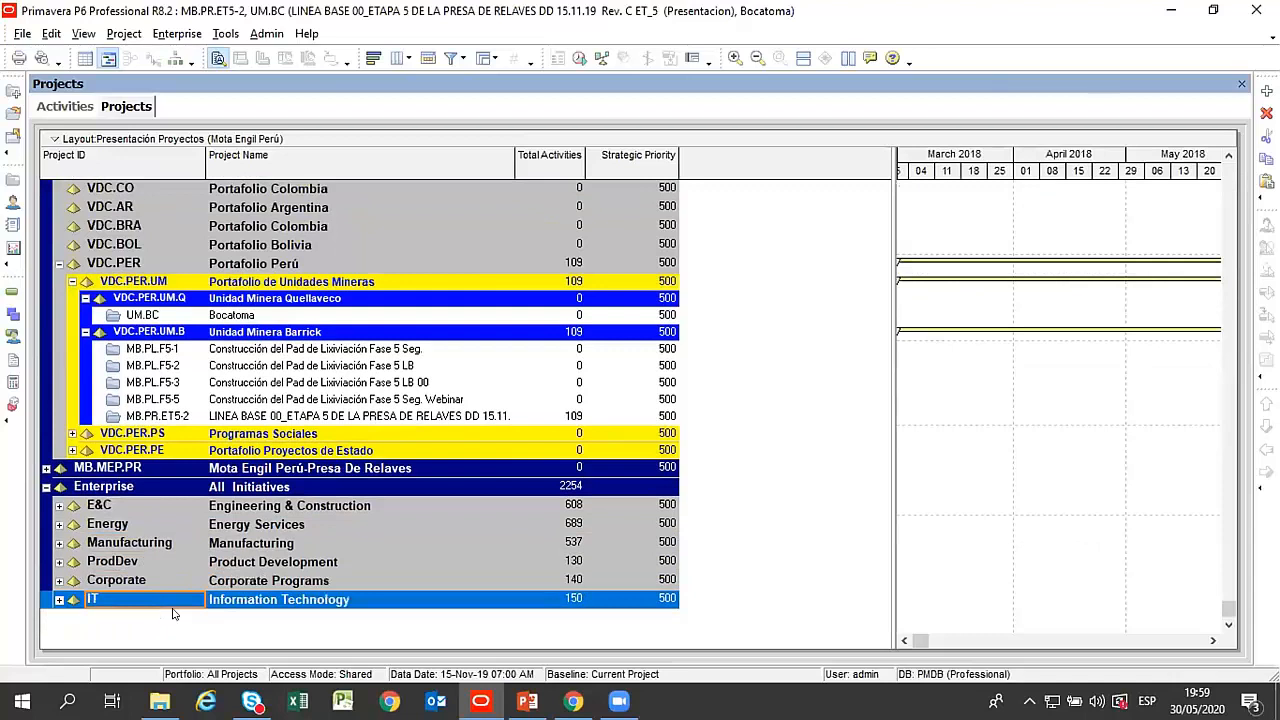
Expand Engineering & Construction and look through its projects, from City Center Office Building Addition to Saratoga Senior Community.
click(59, 505)
scroll(388, 556, down, 2)
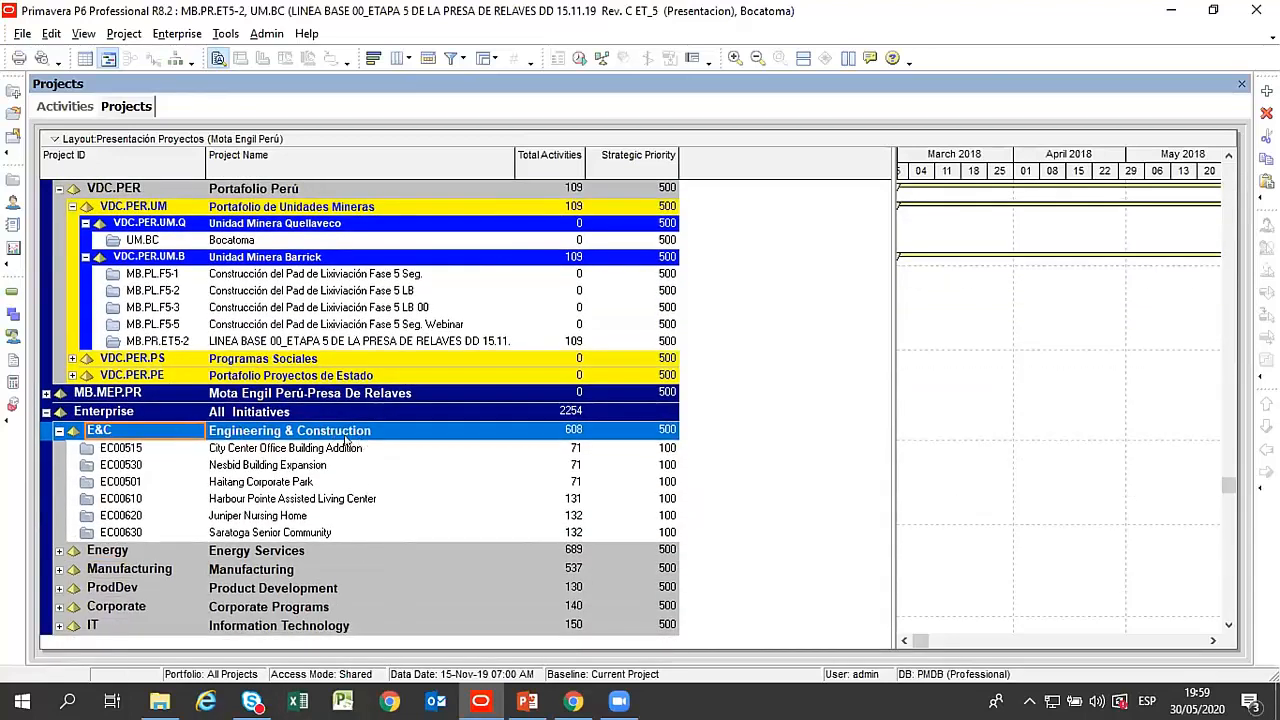
click(297, 448)
click(287, 467)
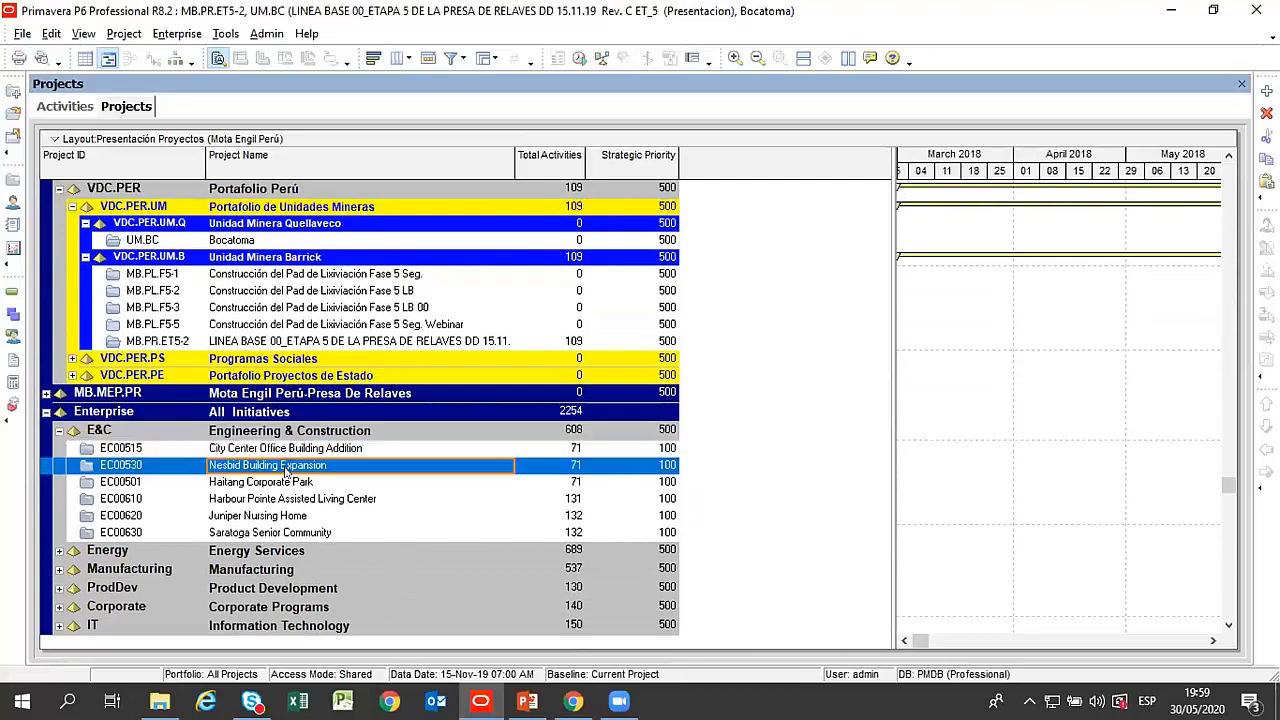
click(281, 483)
click(289, 502)
click(289, 515)
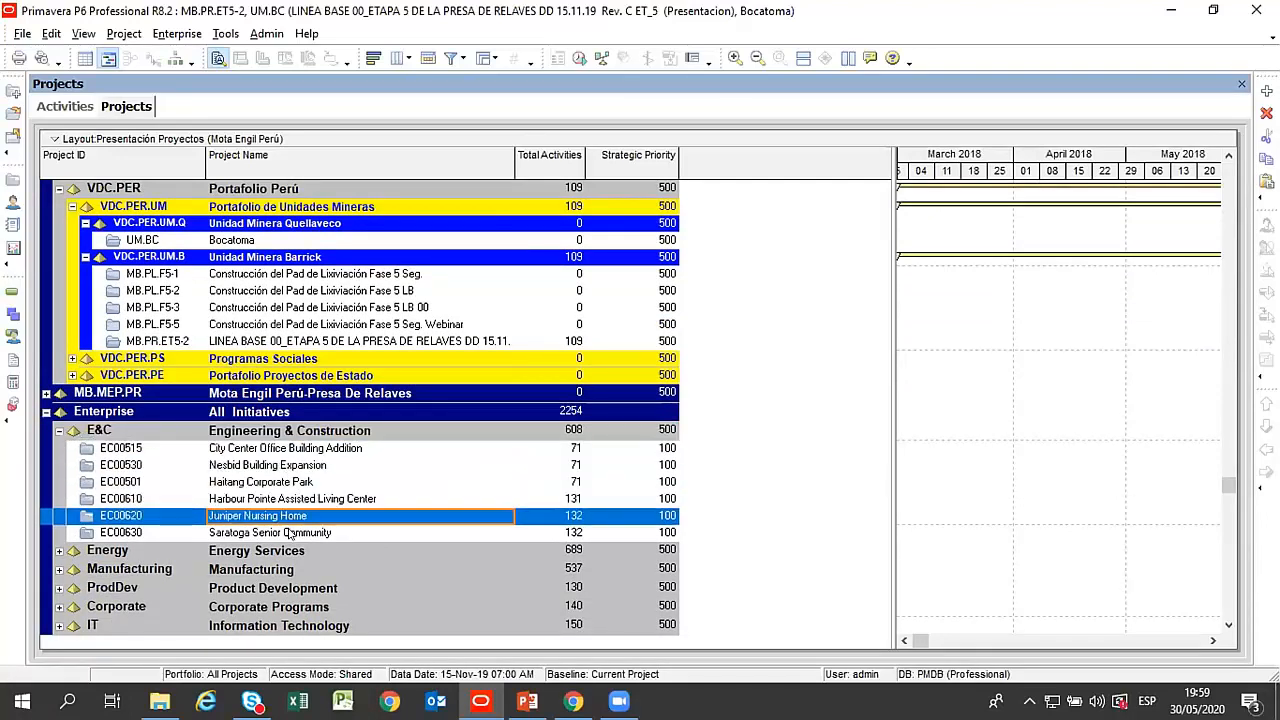
click(290, 533)
Expand Energy Services, compare its projects with the Construct VDC S.A.C structure, and collapse the Enterprise branch.
click(59, 551)
scroll(330, 442, down, 2)
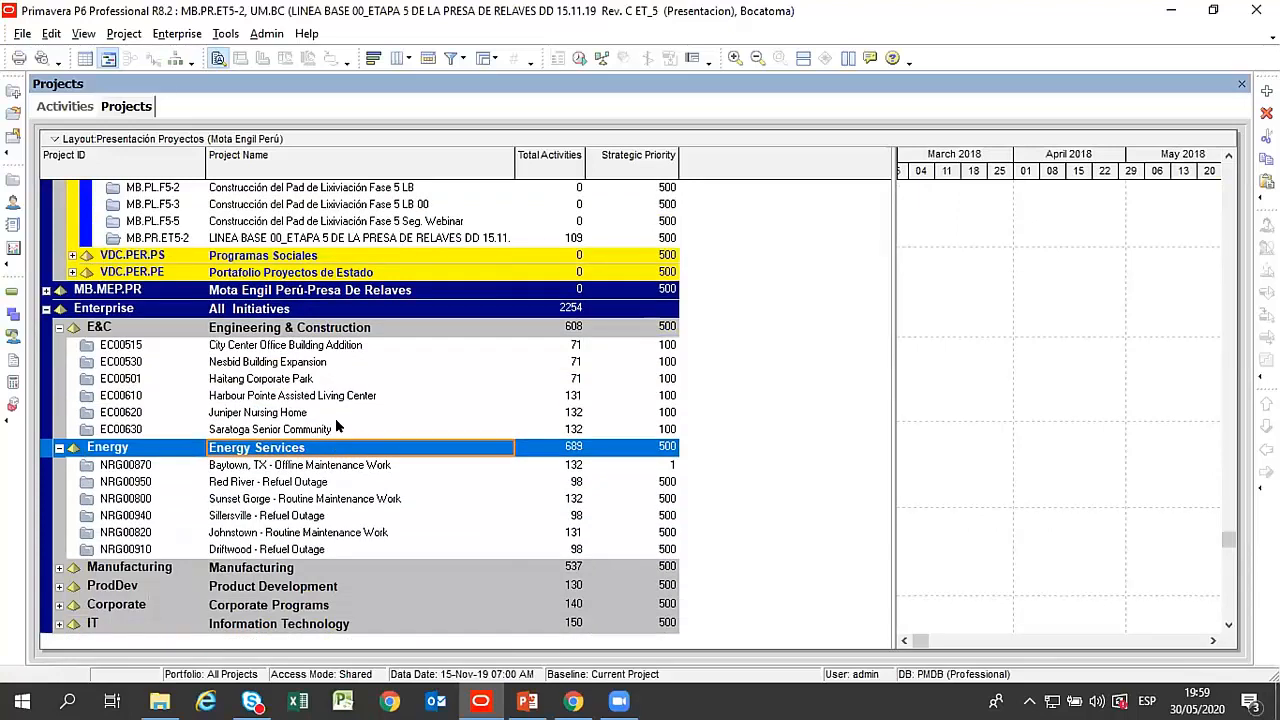
scroll(336, 427, up, 4)
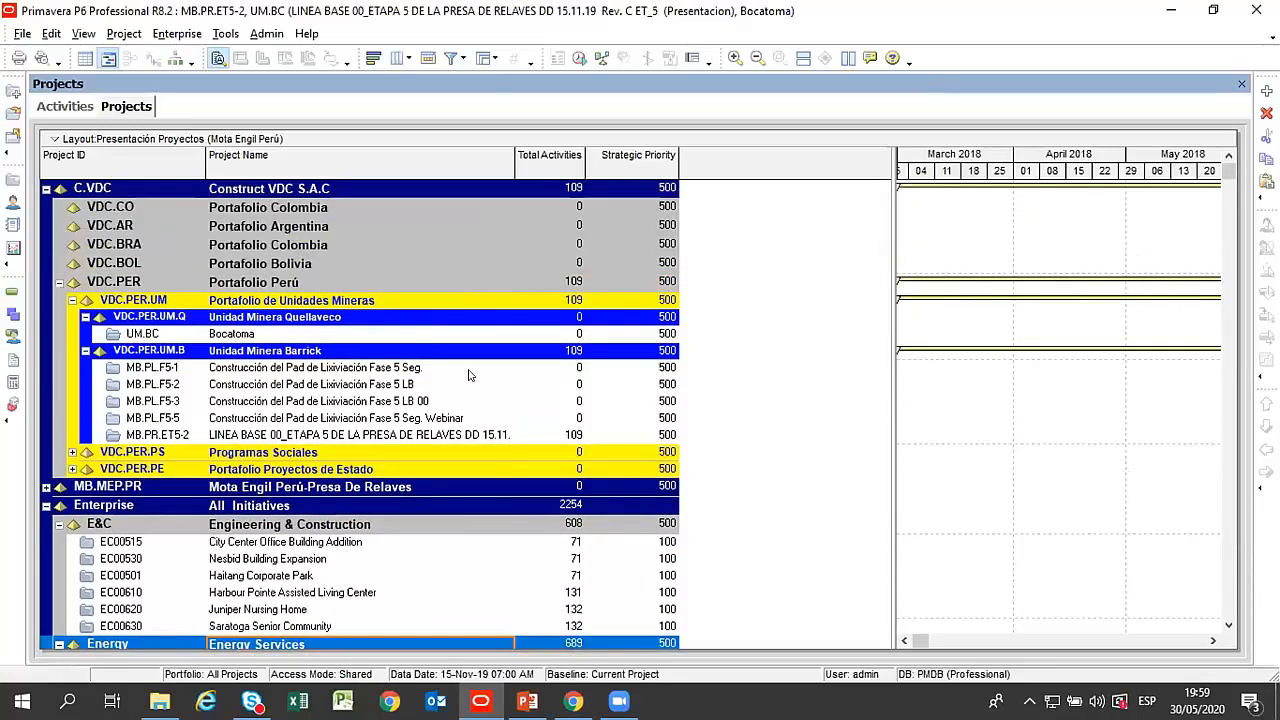
scroll(454, 326, down, 2)
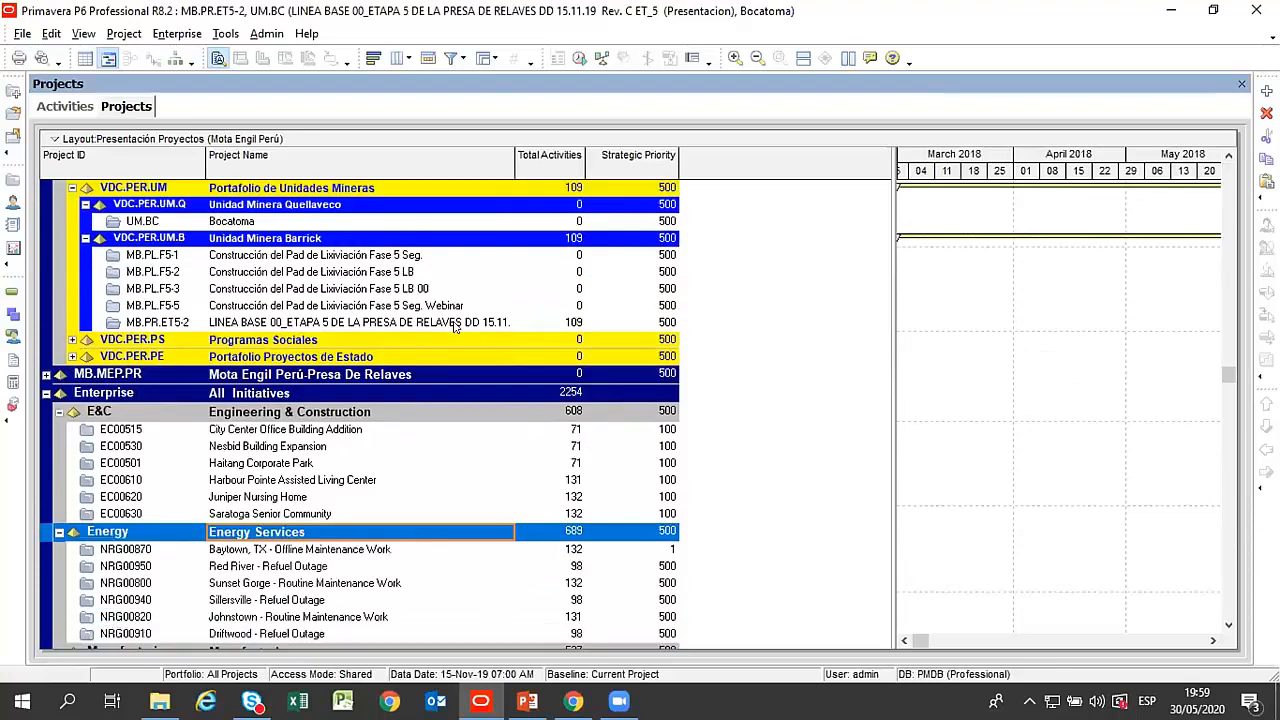
scroll(455, 324, down, 2)
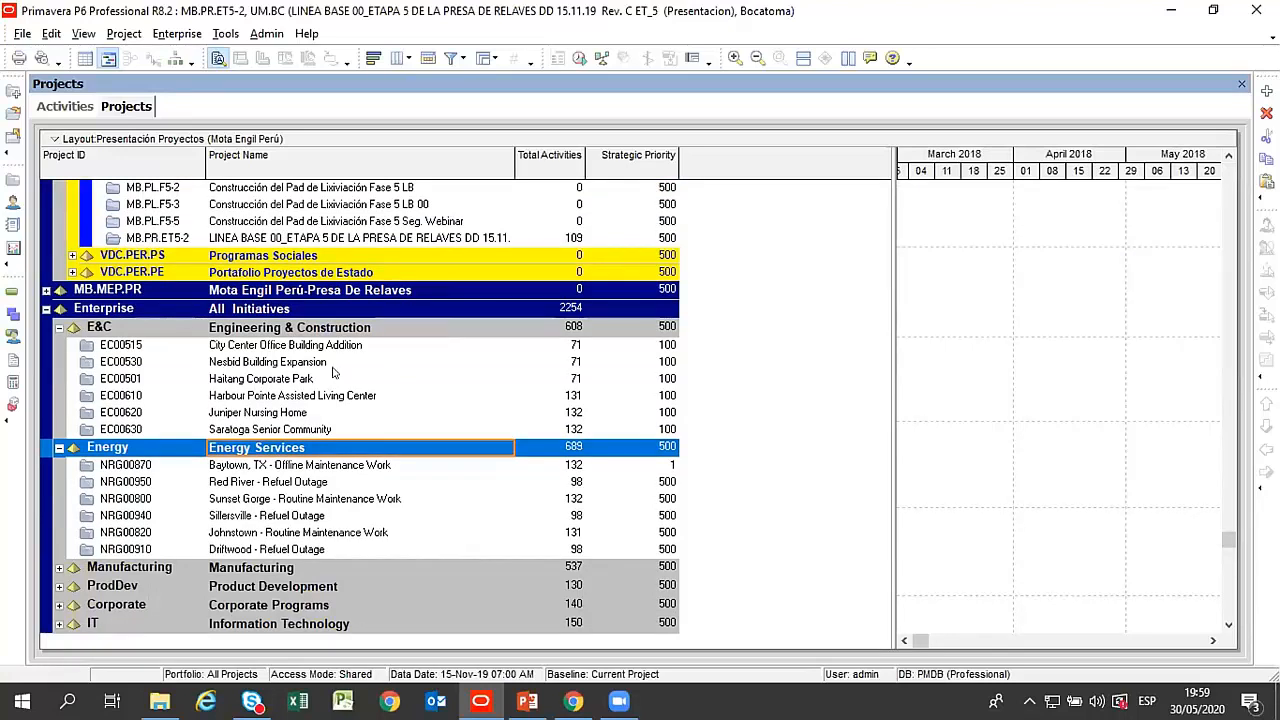
click(45, 309)
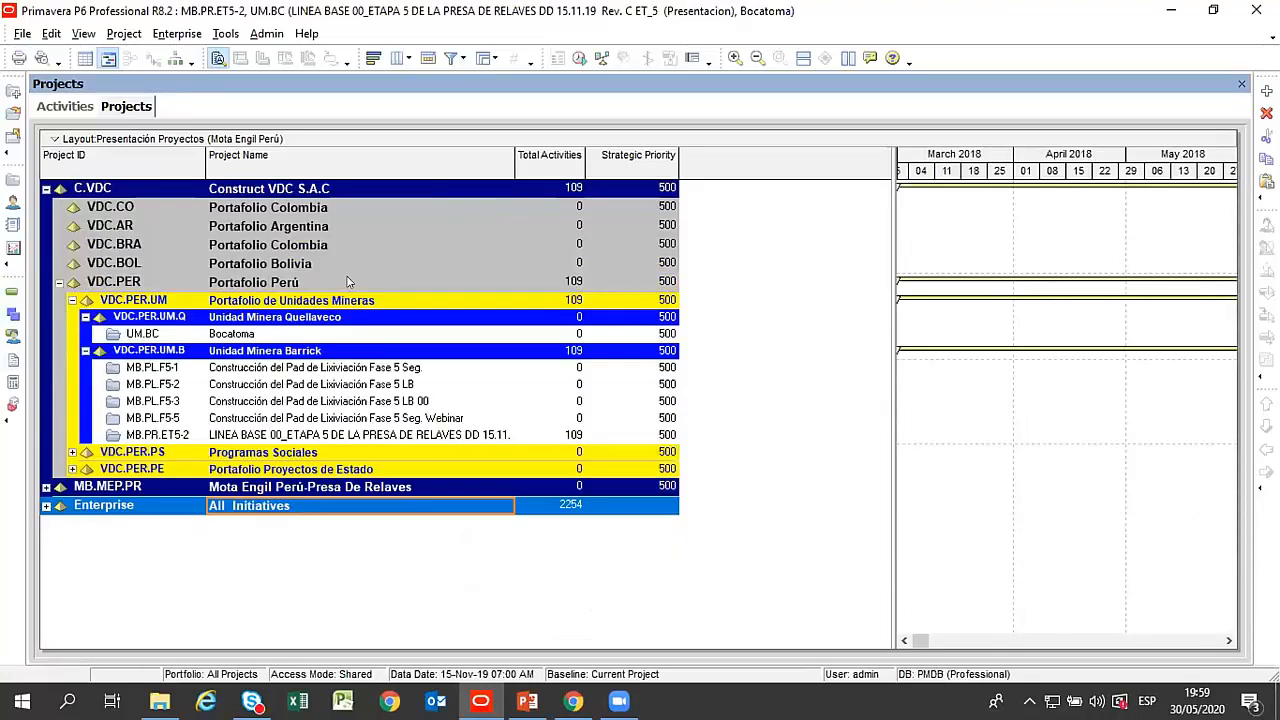
Open the Bocatoma project under Unidad Minera Quellaveco.
click(234, 337)
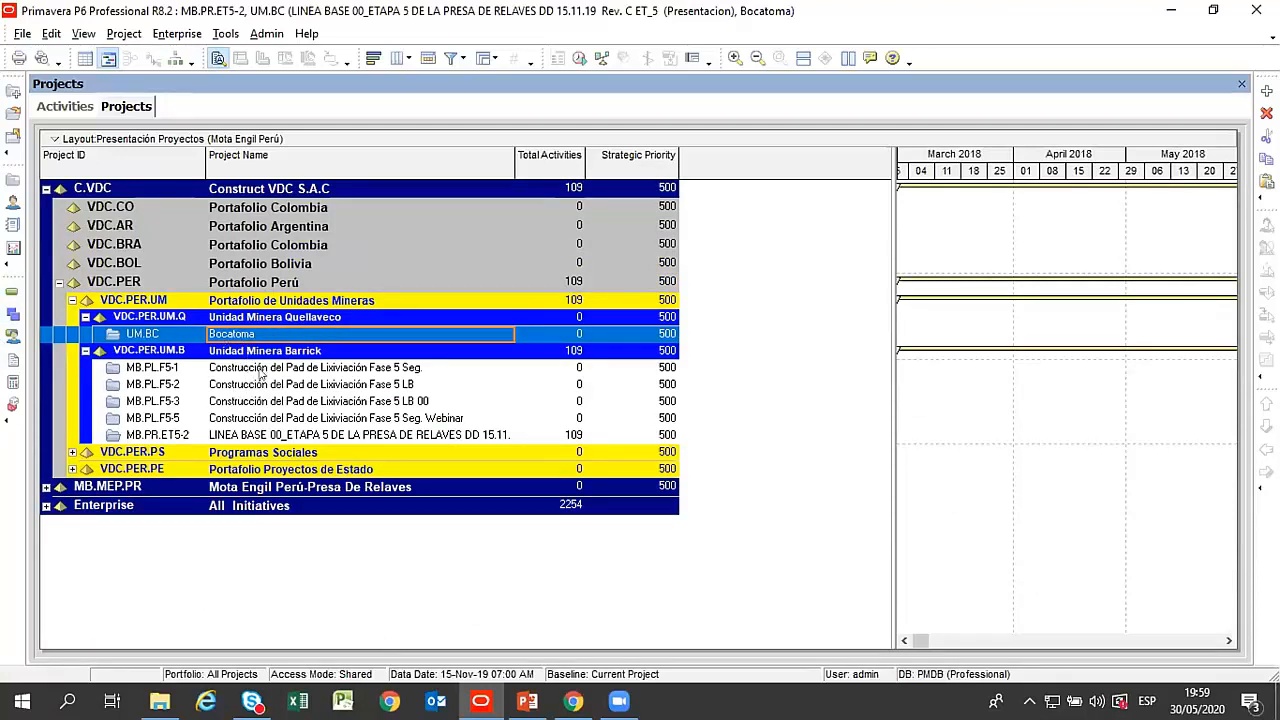
click(262, 370)
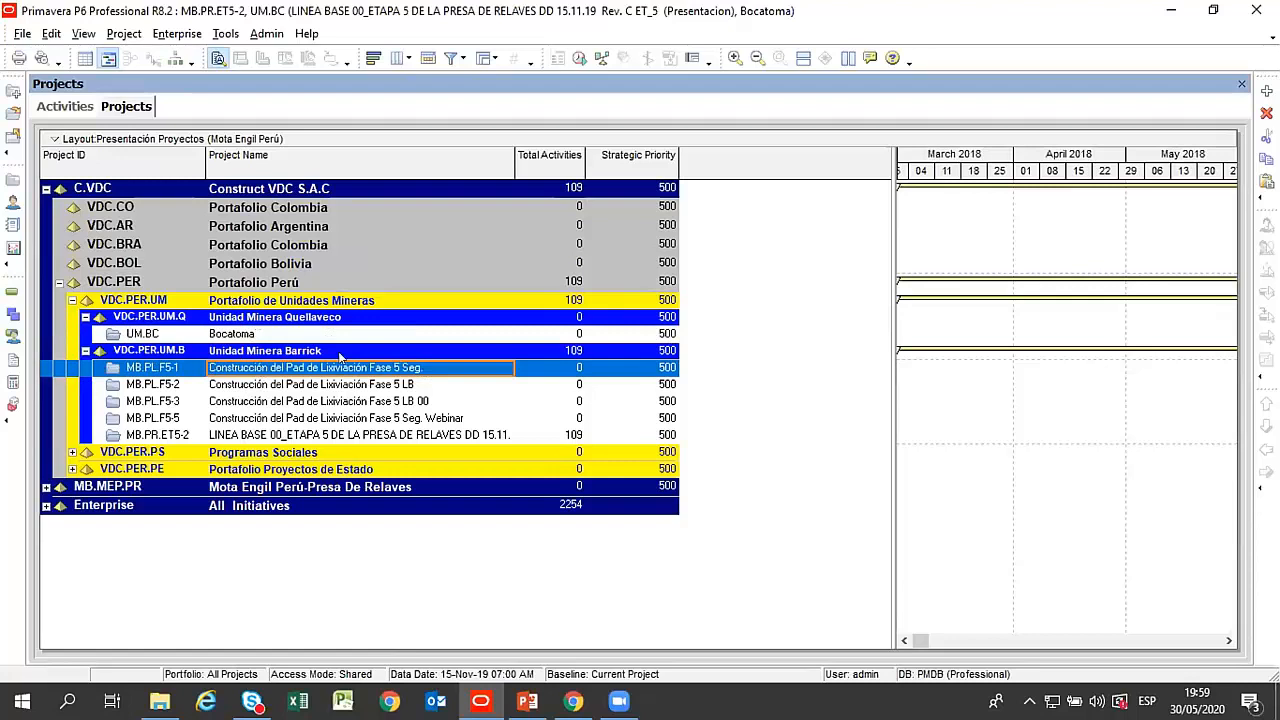
click(231, 336)
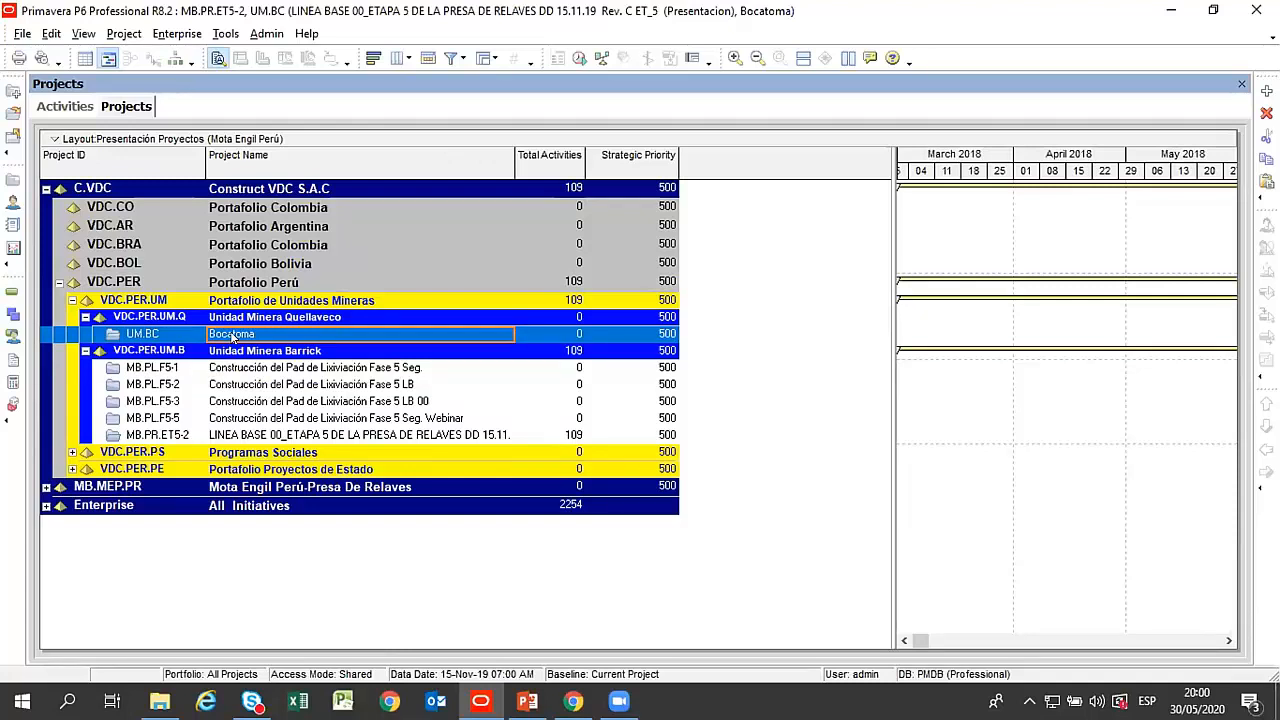
right_click(232, 338)
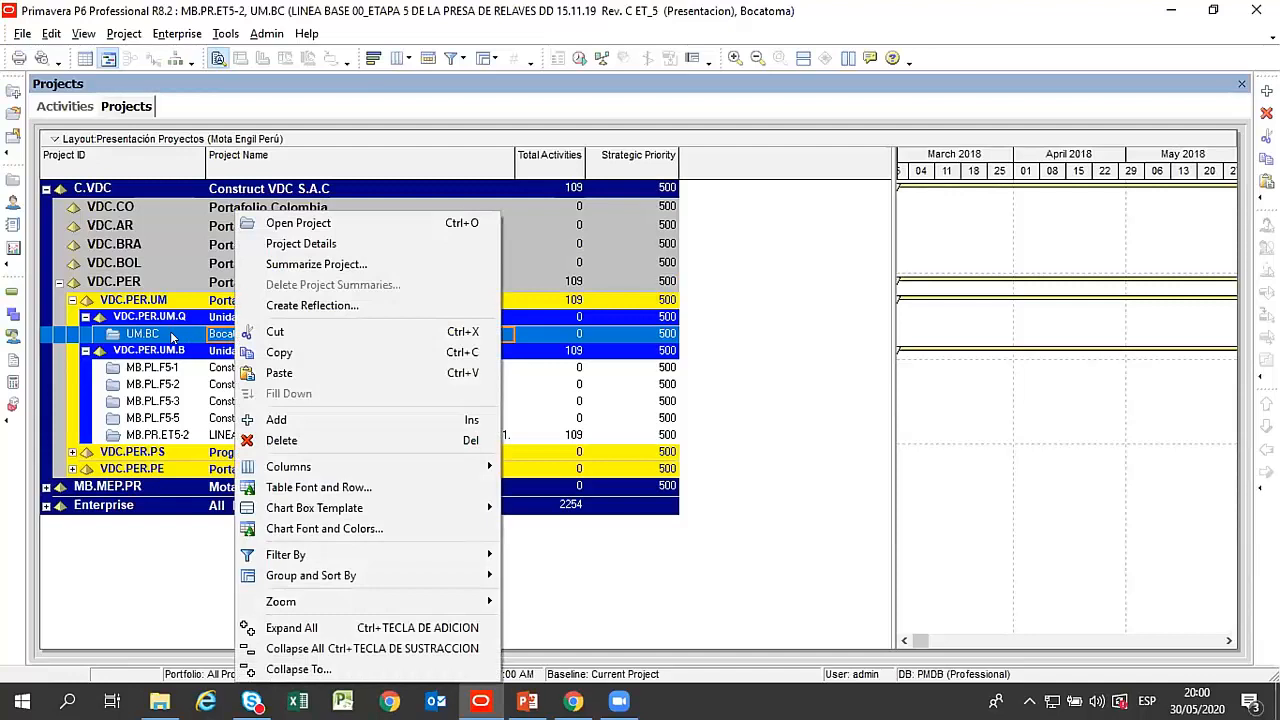
click(338, 222)
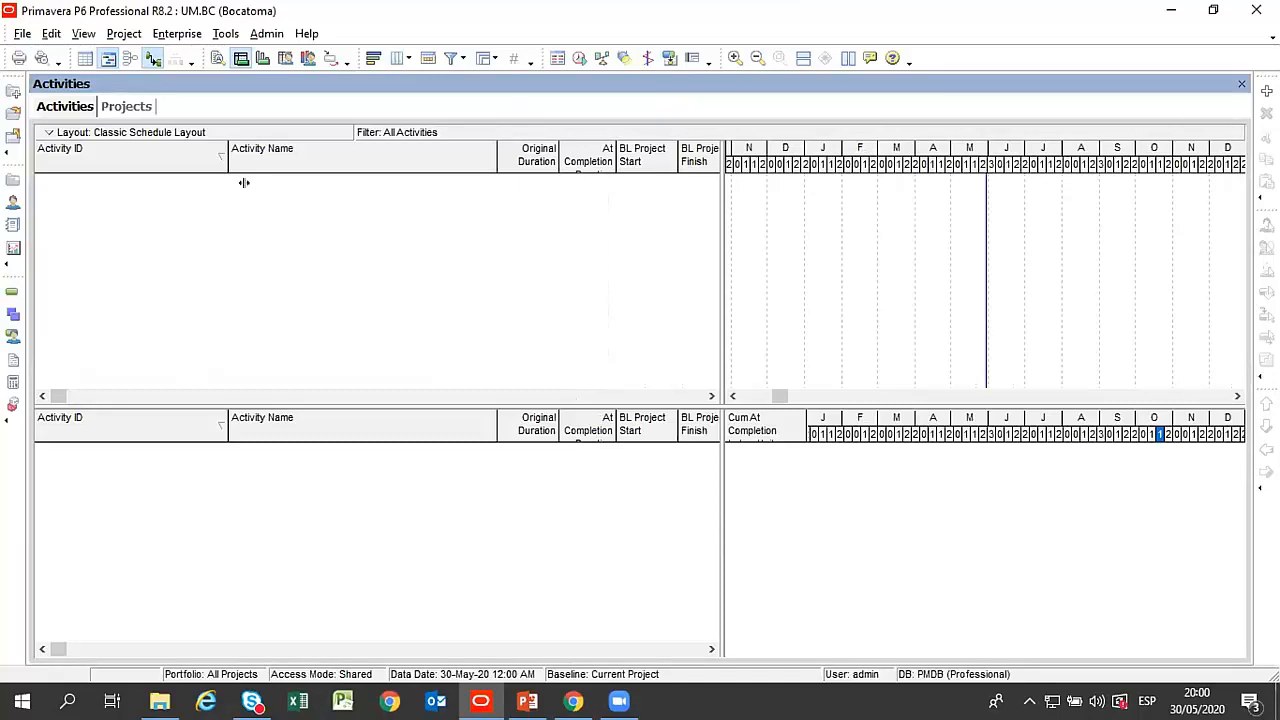
Show the activity details below the Bocatoma schedule and open the enterprise resources view.
click(216, 62)
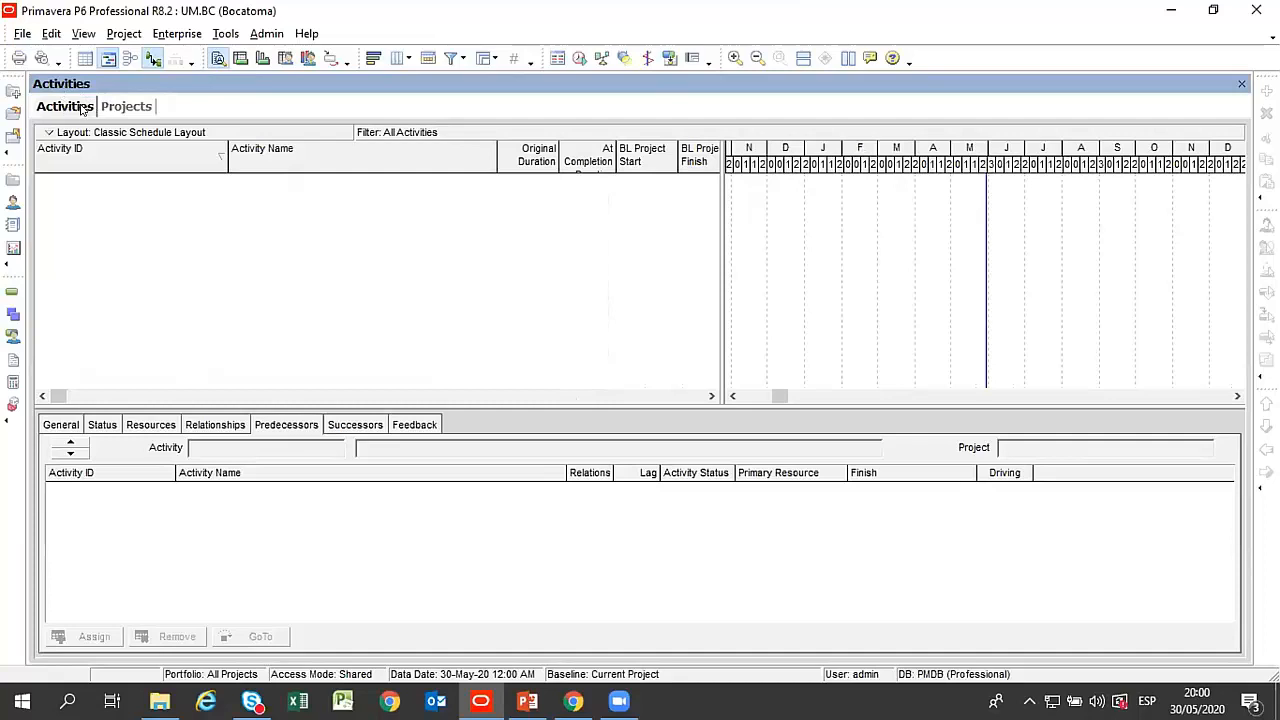
click(174, 37)
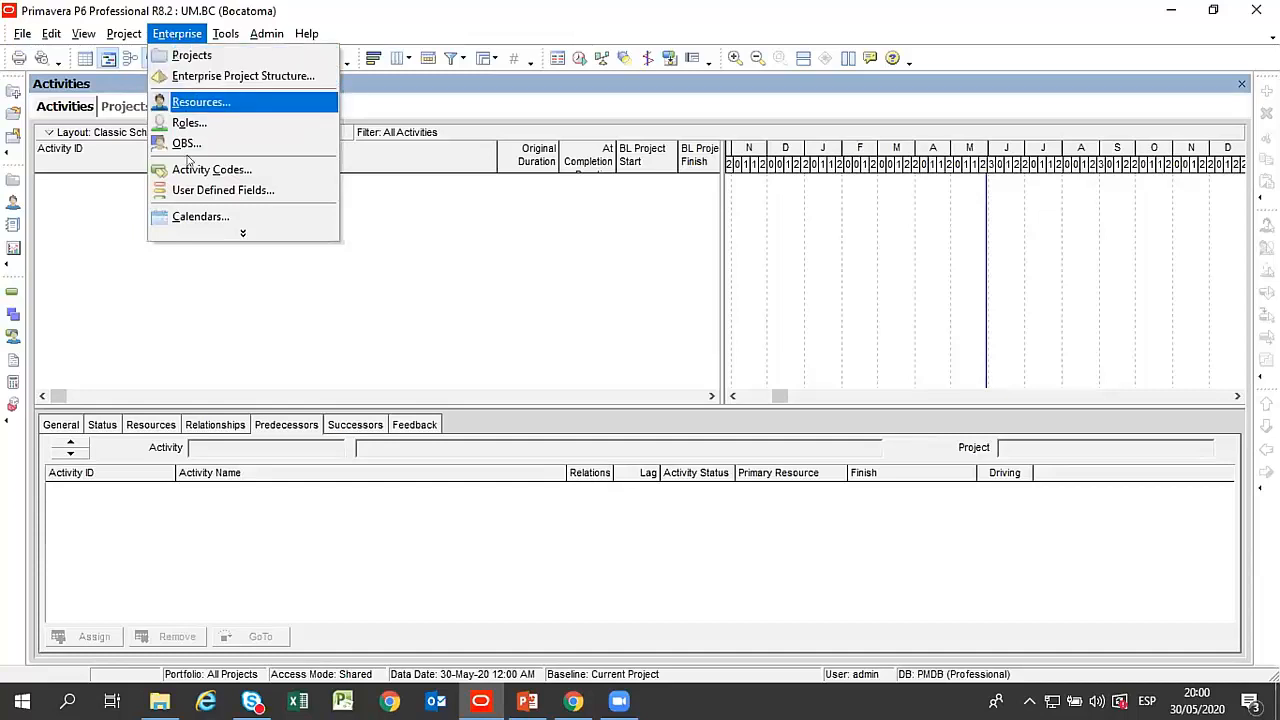
click(490, 315)
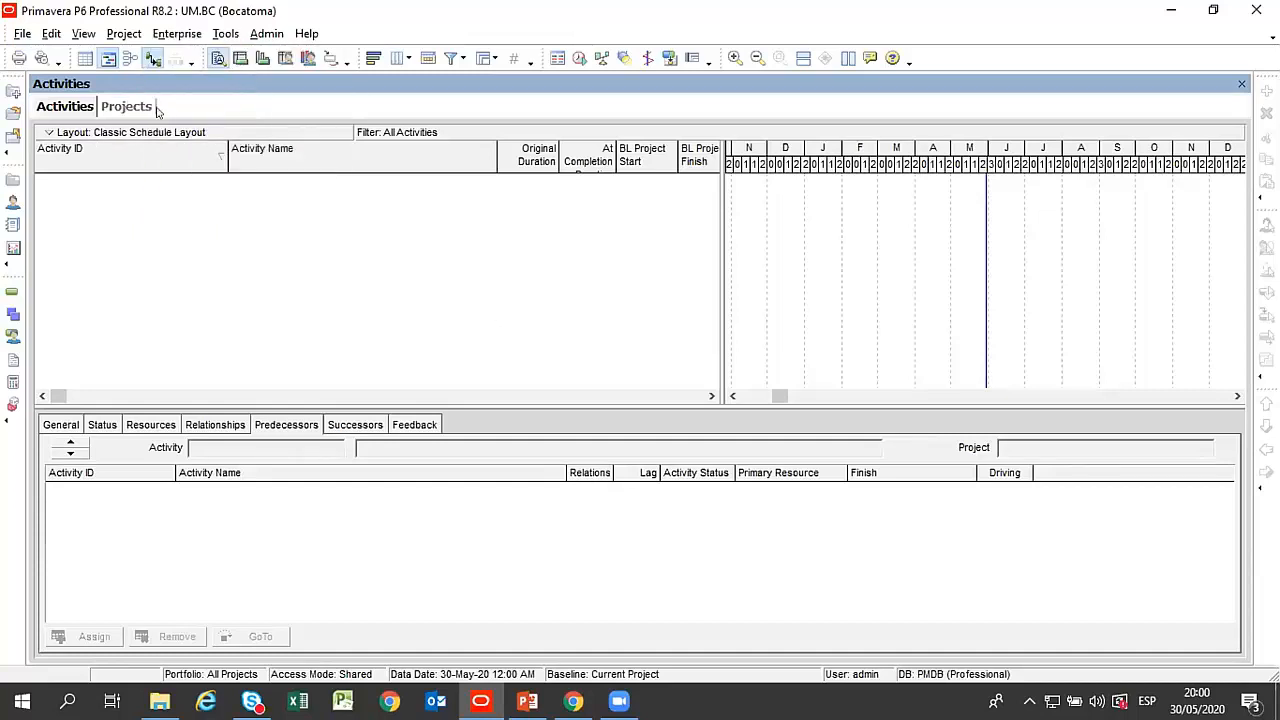
click(174, 34)
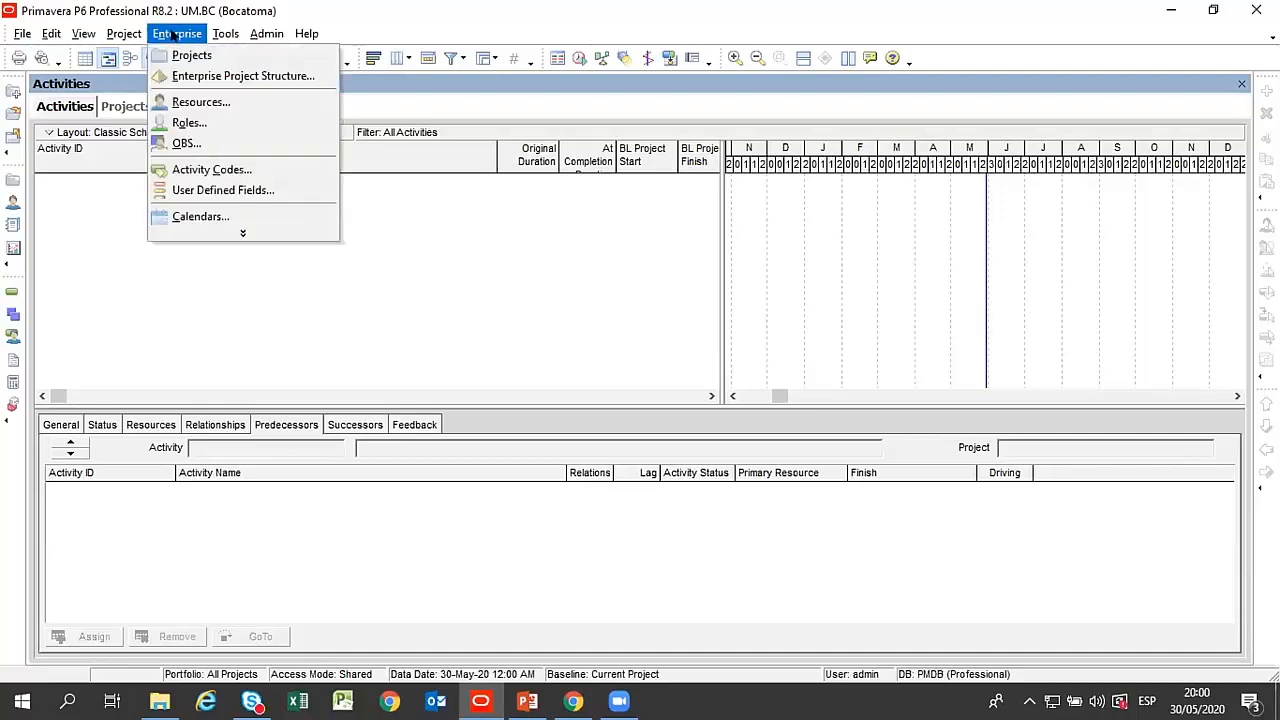
click(200, 103)
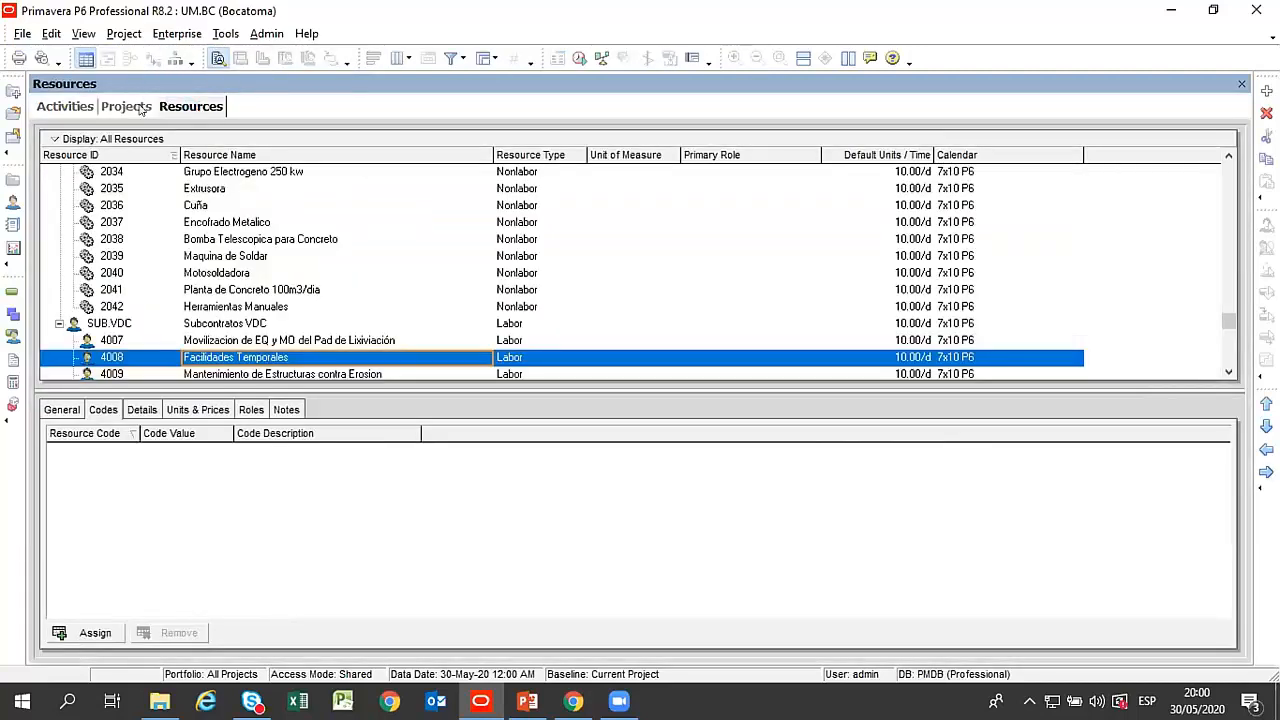
Move the Resources, Projects and Activities views to the front of the view order in turn, ending on Activities.
click(127, 107)
mouse_move(169, 107)
mouse_down()
mouse_move(46, 98)
mouse_move(55, 112)
mouse_up()
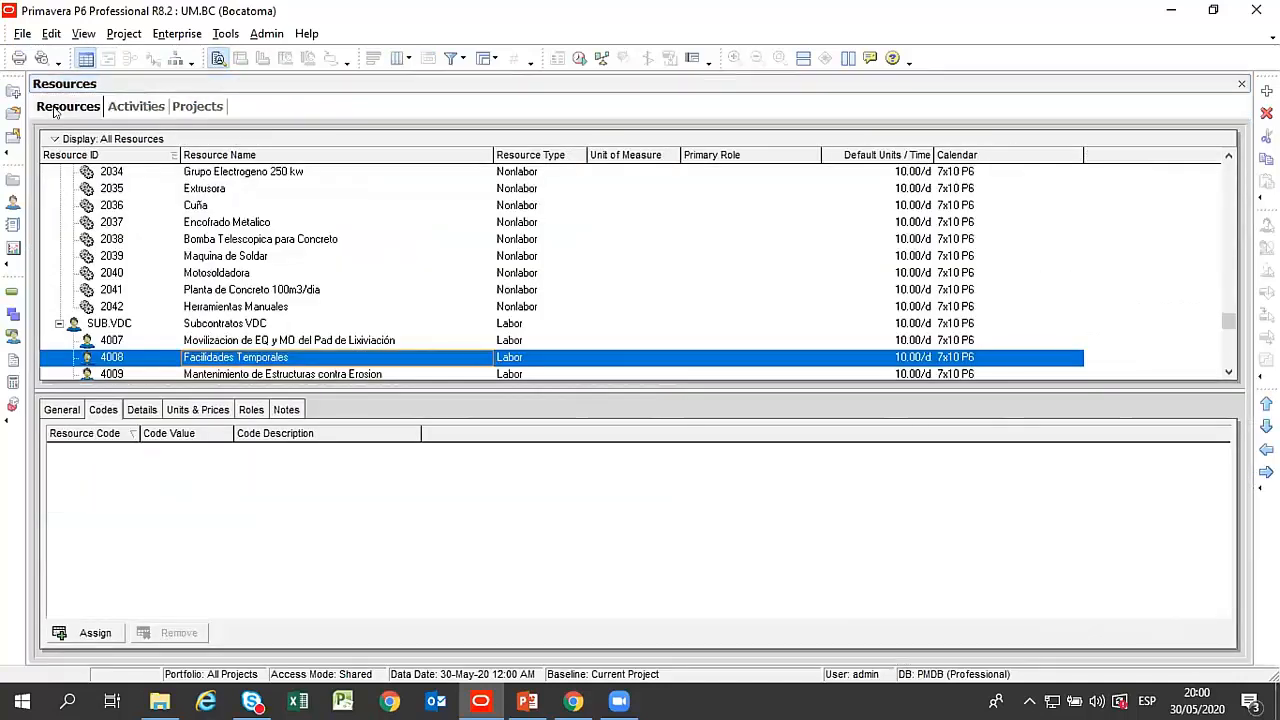
click(185, 110)
drag(156, 107, 61, 107)
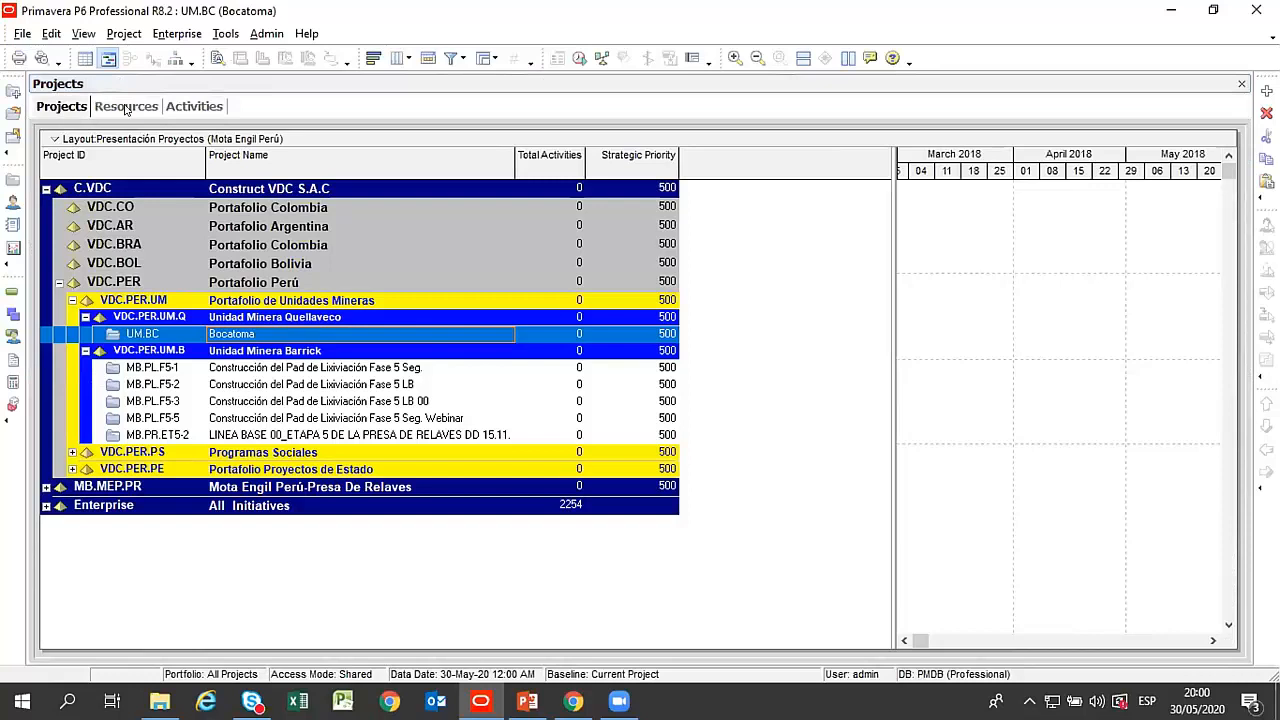
drag(185, 110, 80, 104)
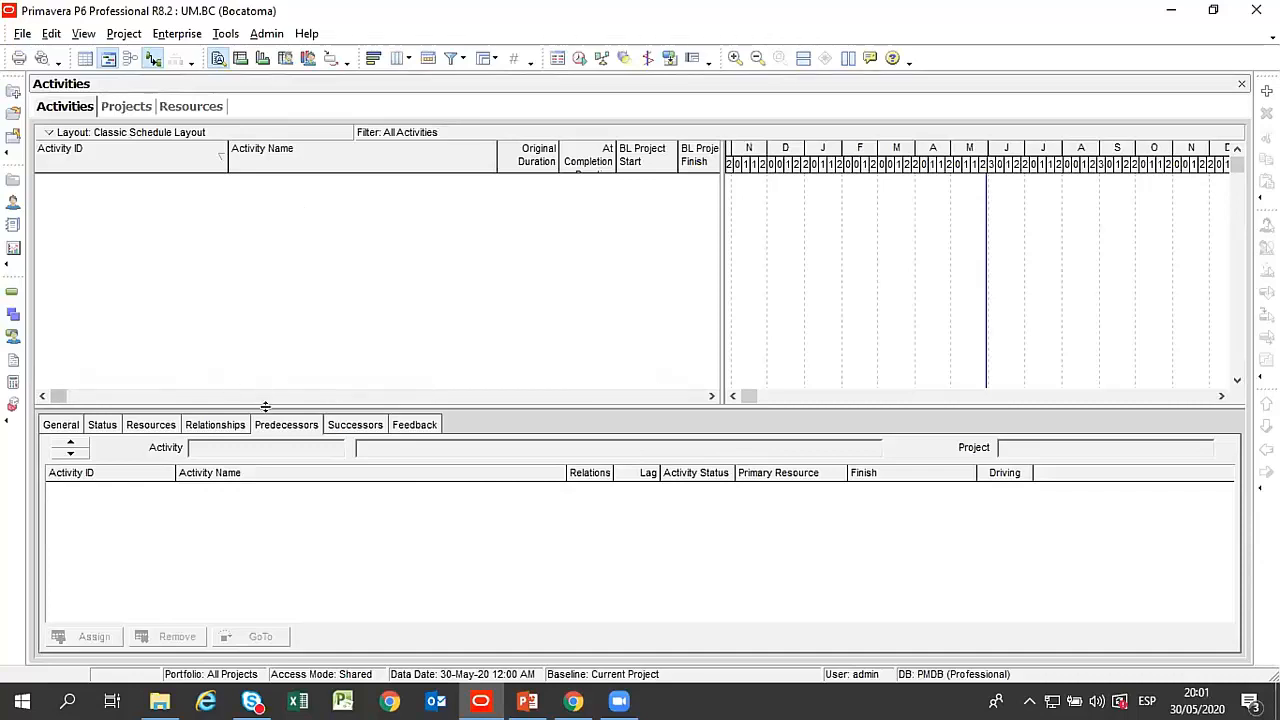
Resize the activity table, Gantt chart and details areas so the table extends to the BL Project Start column.
click(586, 408)
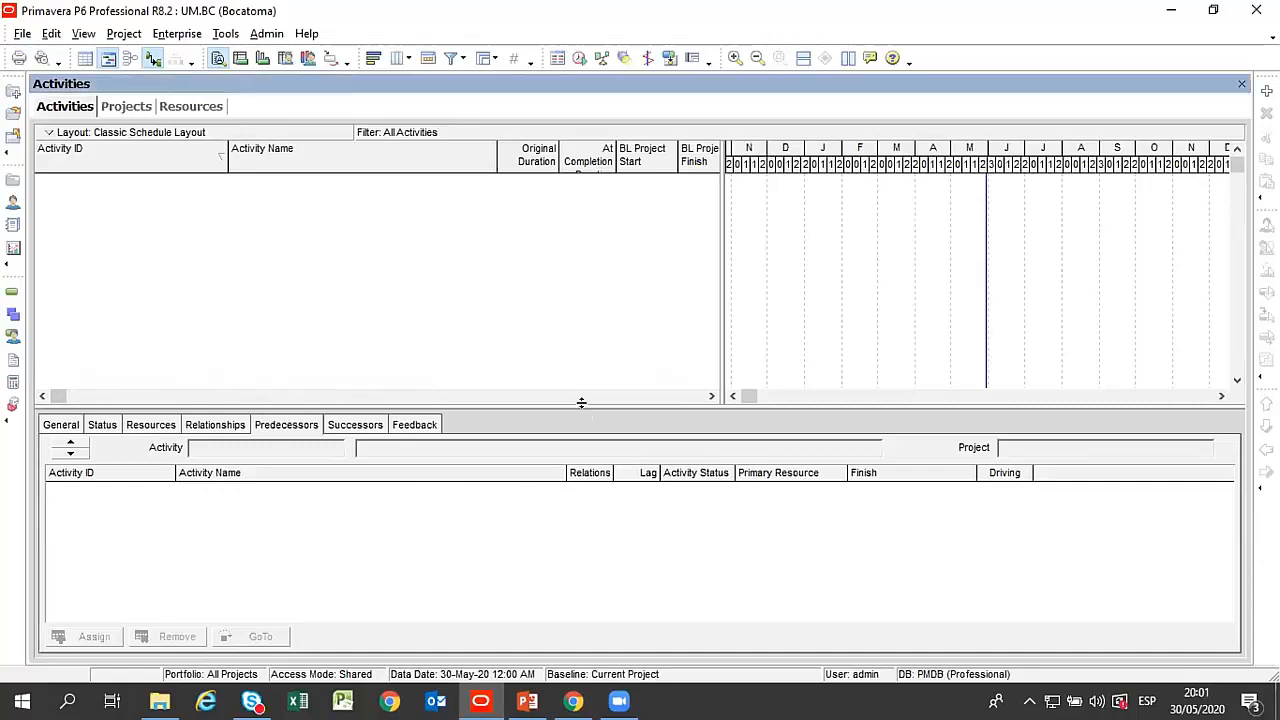
drag(585, 403, 582, 451)
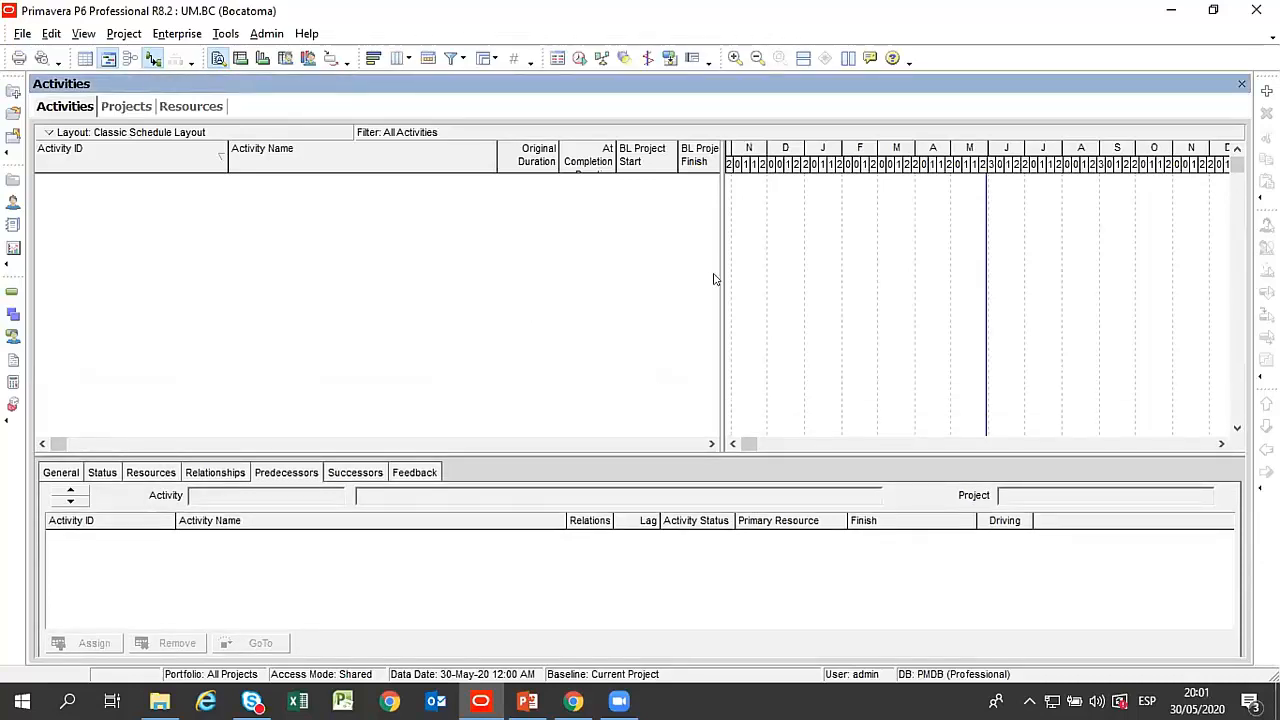
drag(736, 278, 849, 305)
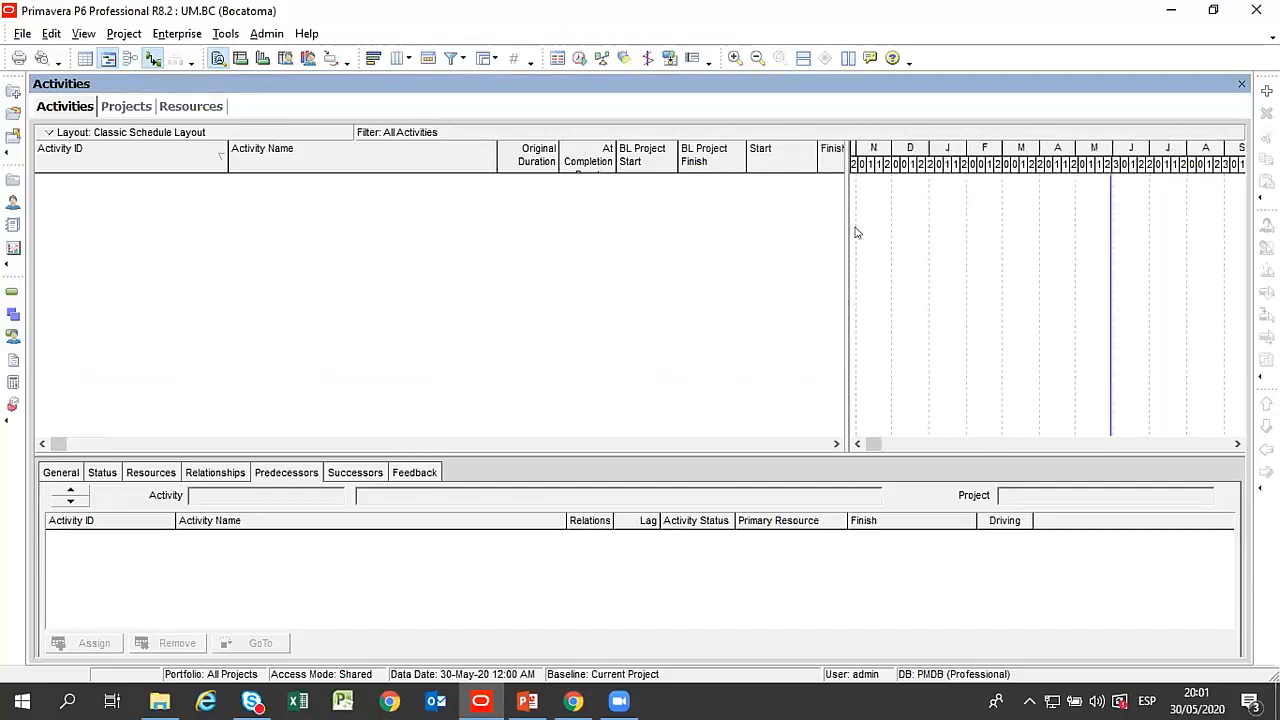
drag(837, 225, 537, 224)
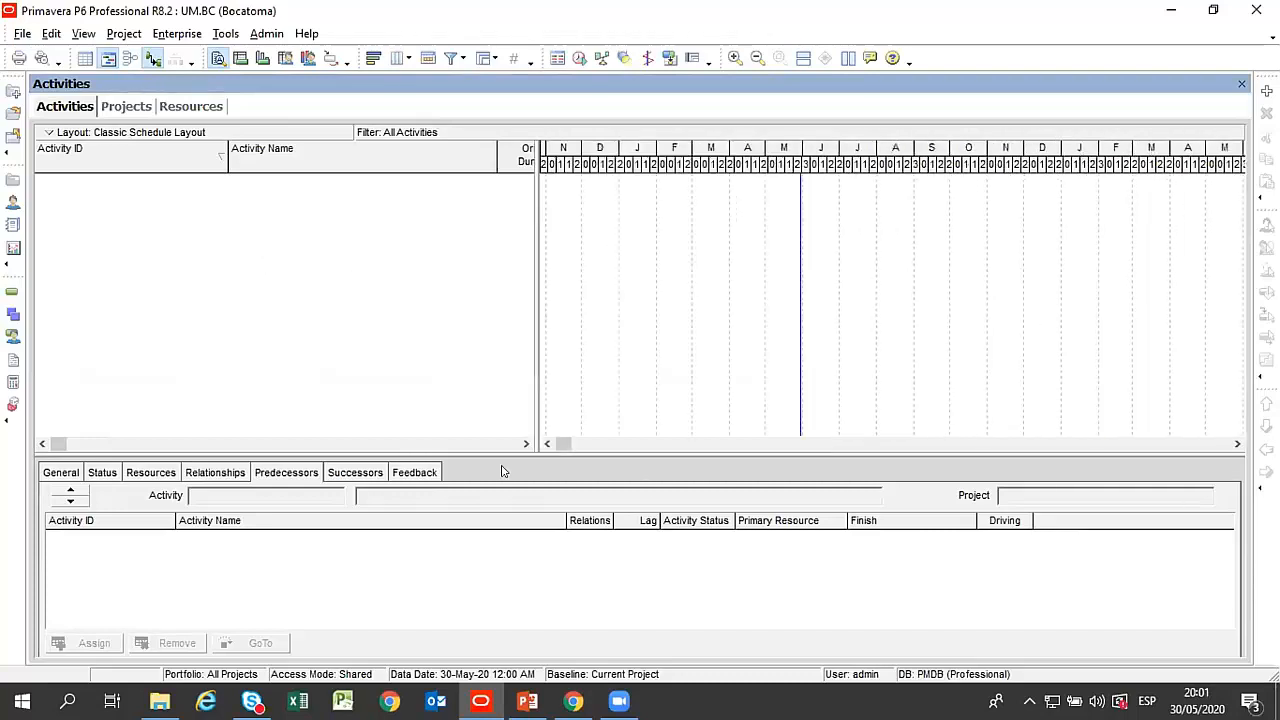
drag(484, 460, 450, 249)
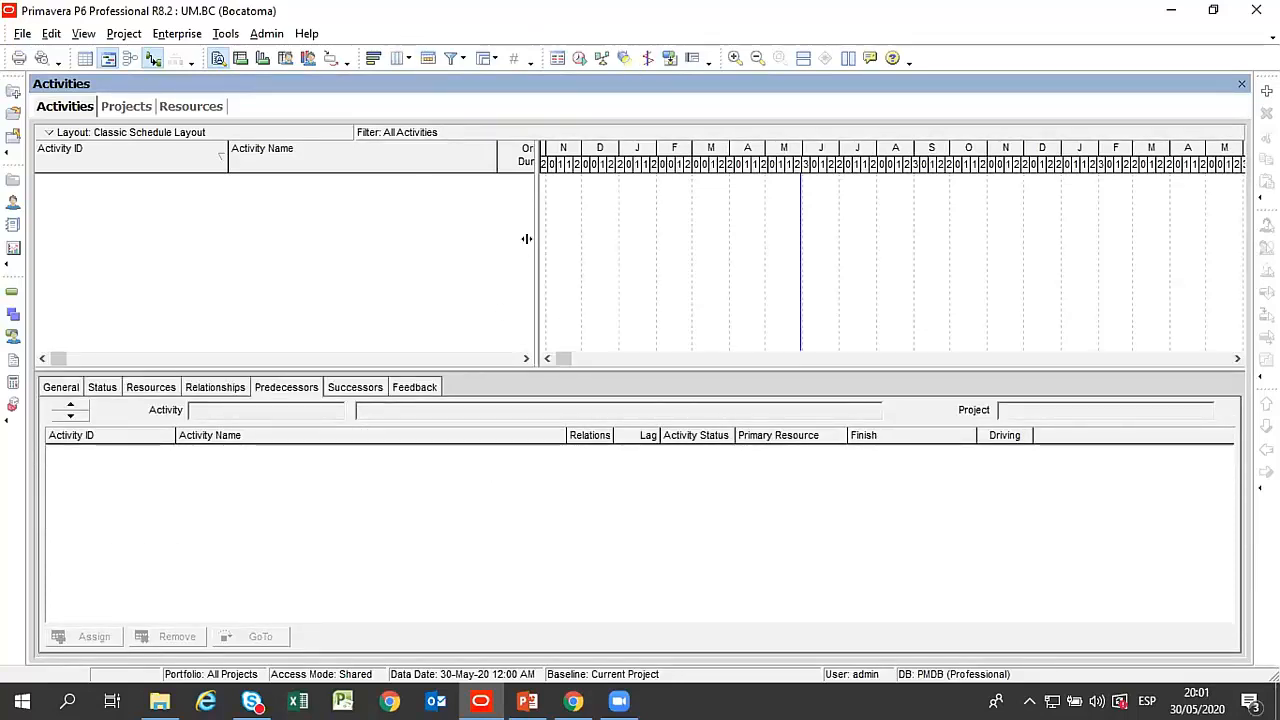
drag(527, 237, 658, 240)
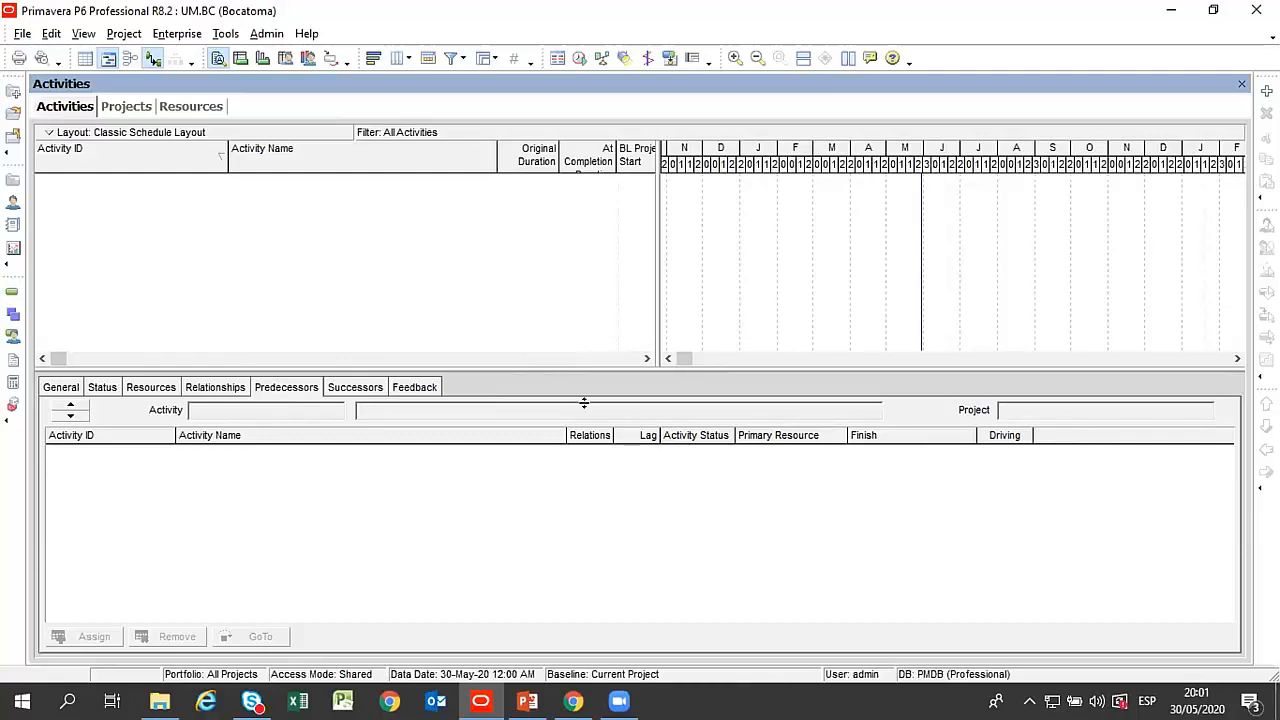
drag(584, 403, 594, 434)
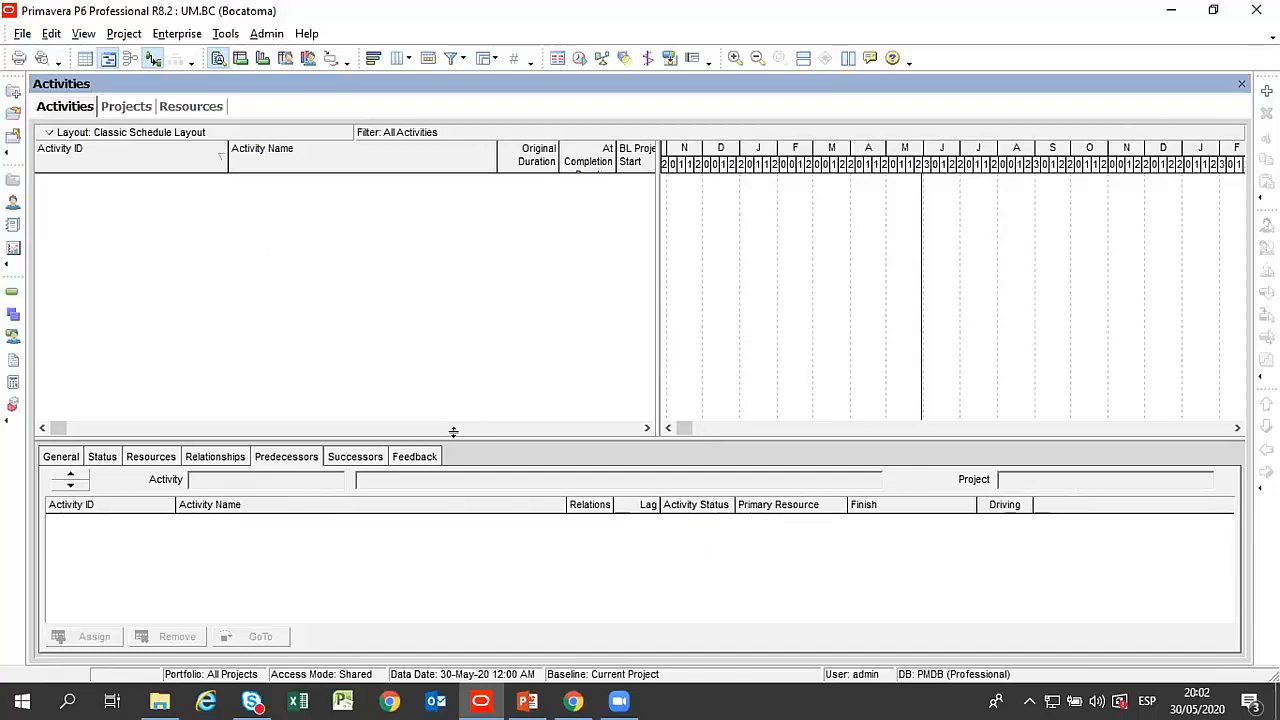
Check the Projects view, return to Activities, and look through the General, Status and Resources activity details.
click(126, 106)
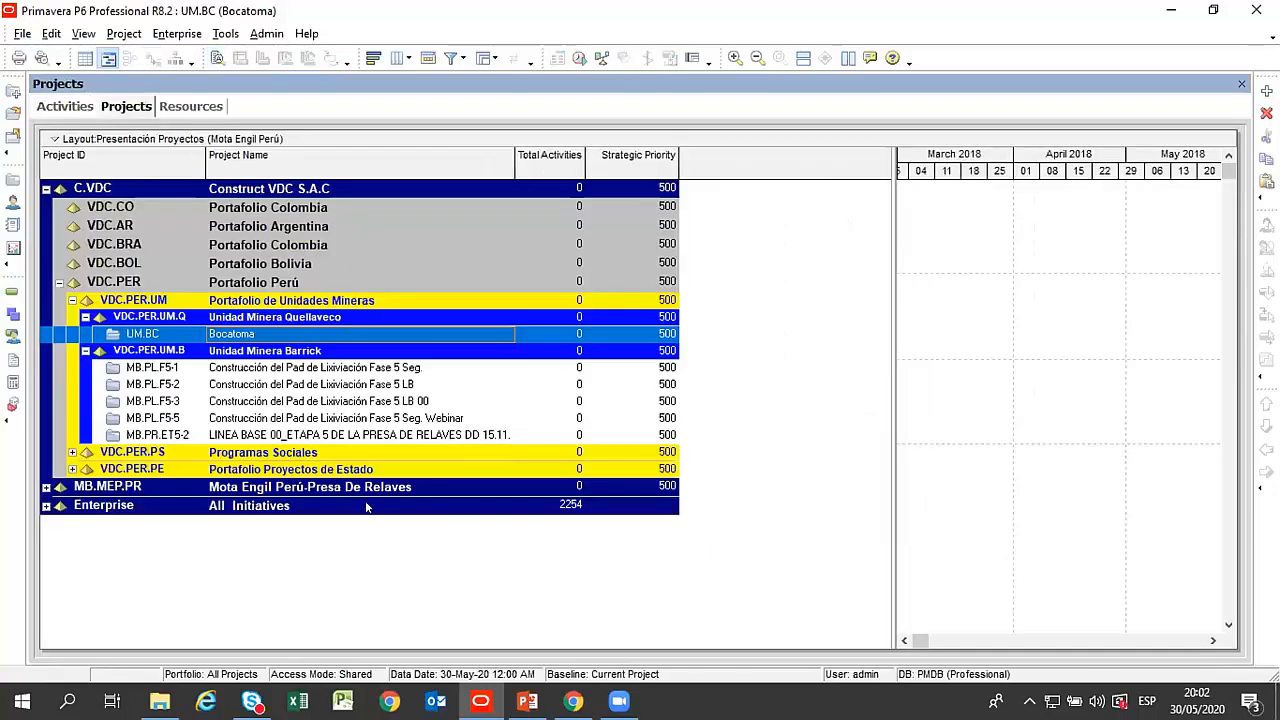
click(66, 106)
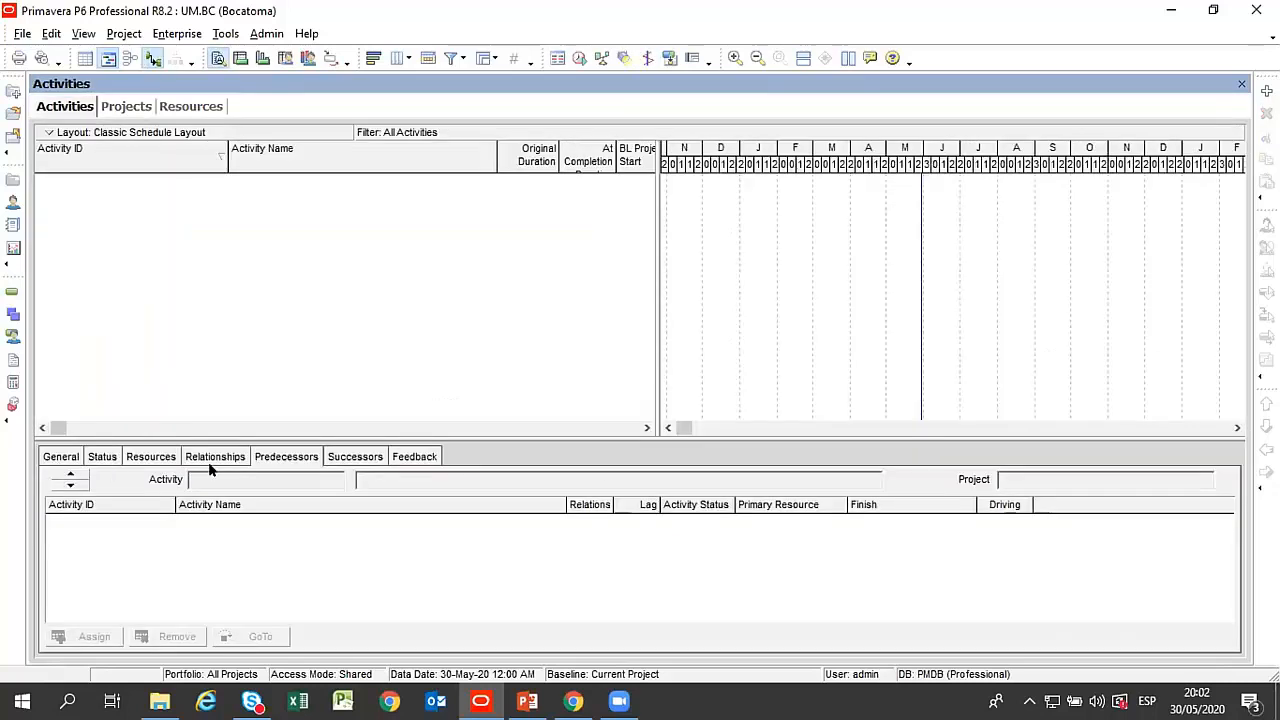
click(58, 458)
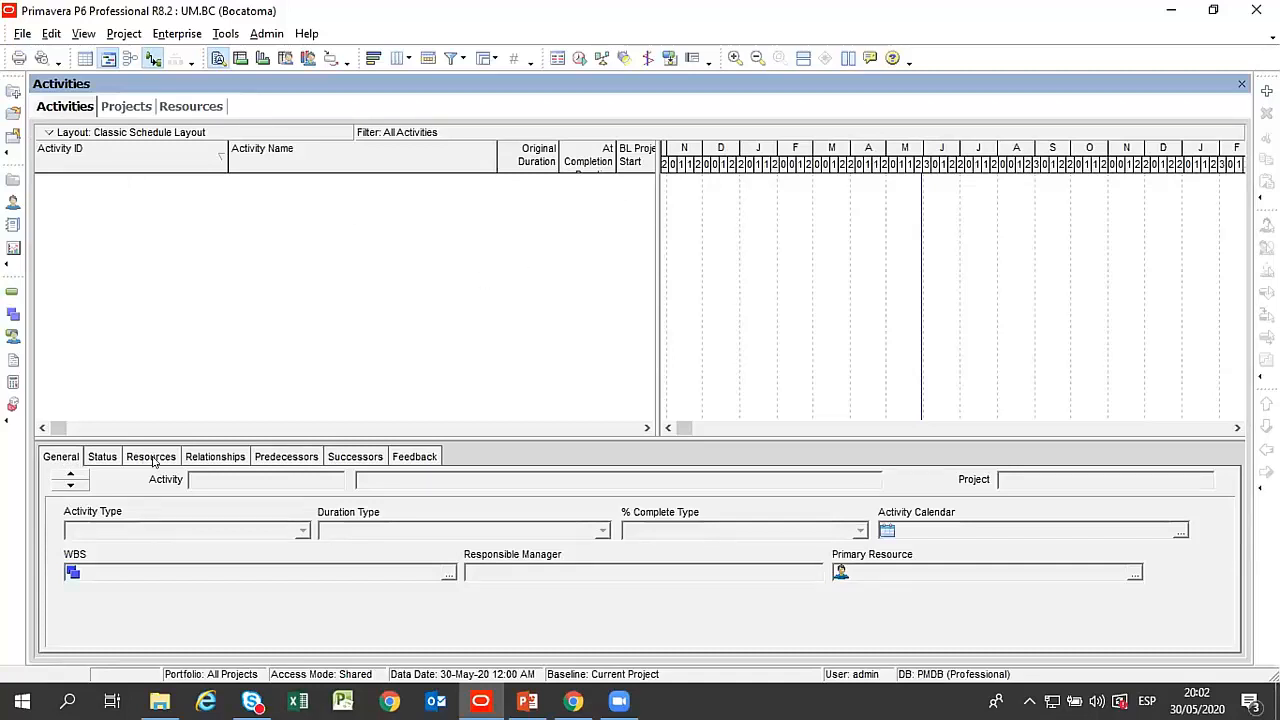
click(103, 456)
click(150, 456)
click(102, 456)
click(61, 456)
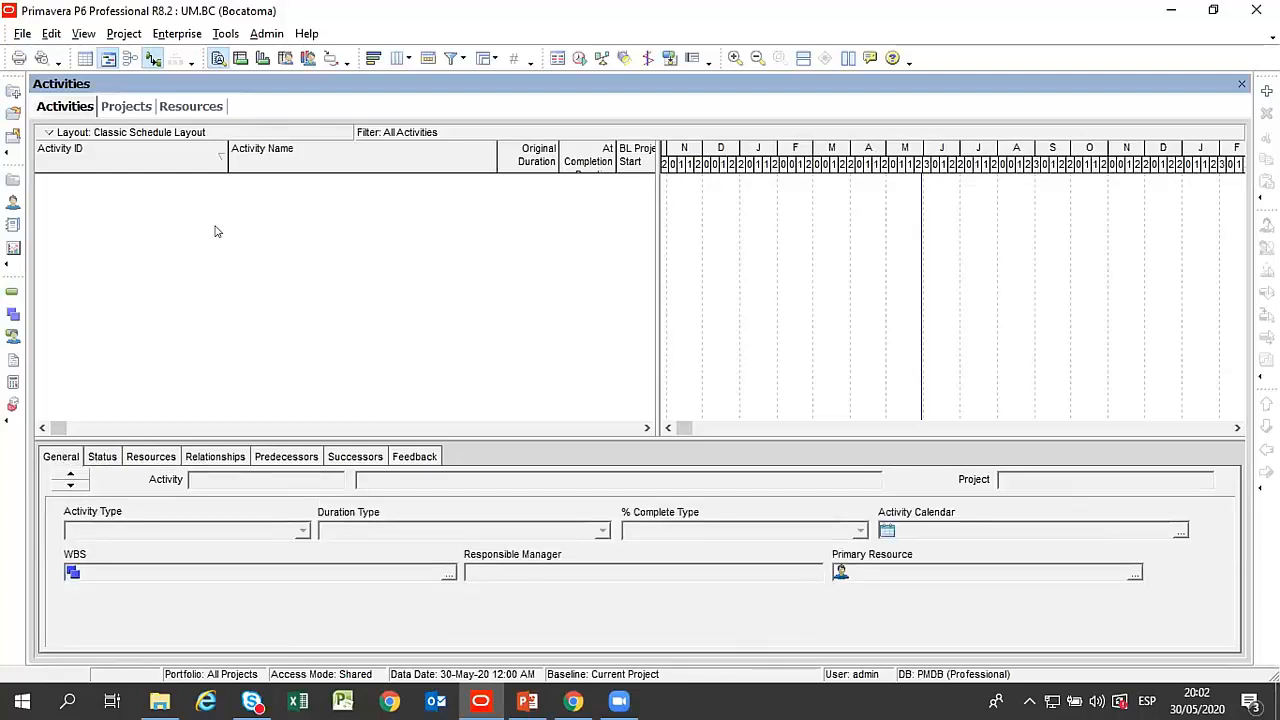
Open the work breakdown structure of the Bocatoma project and widen its table area.
click(122, 35)
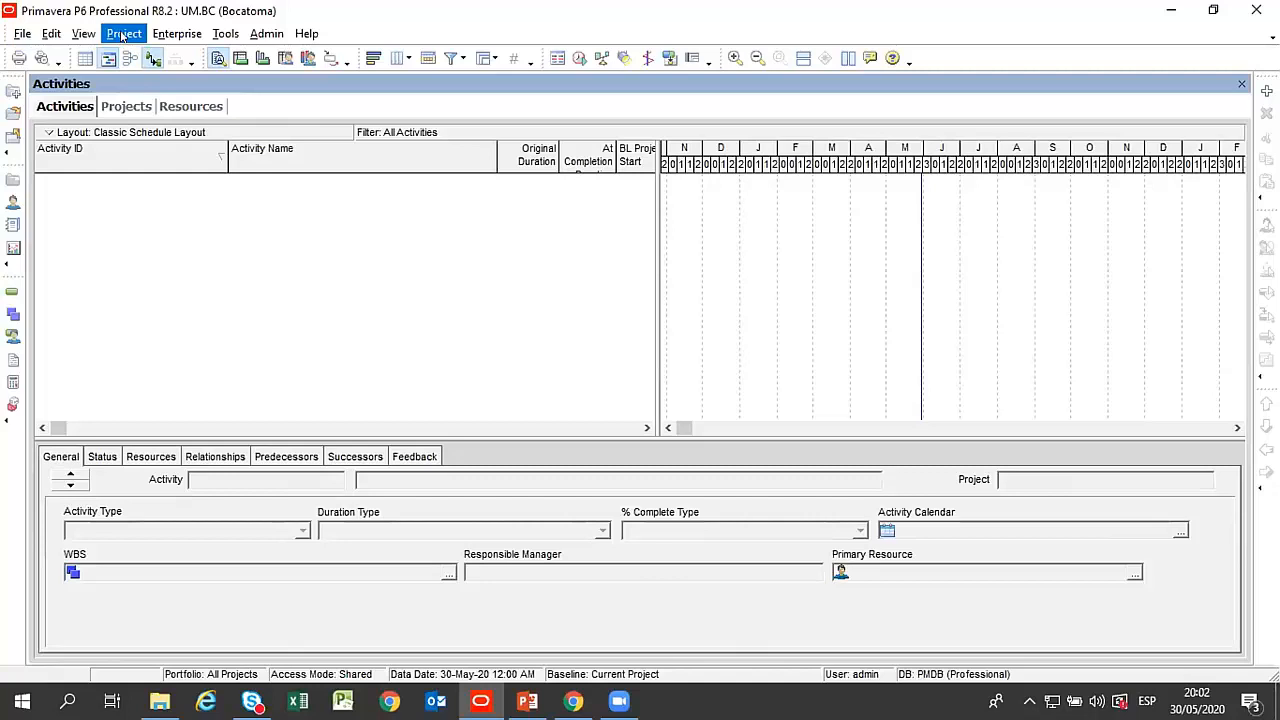
click(196, 250)
click(125, 30)
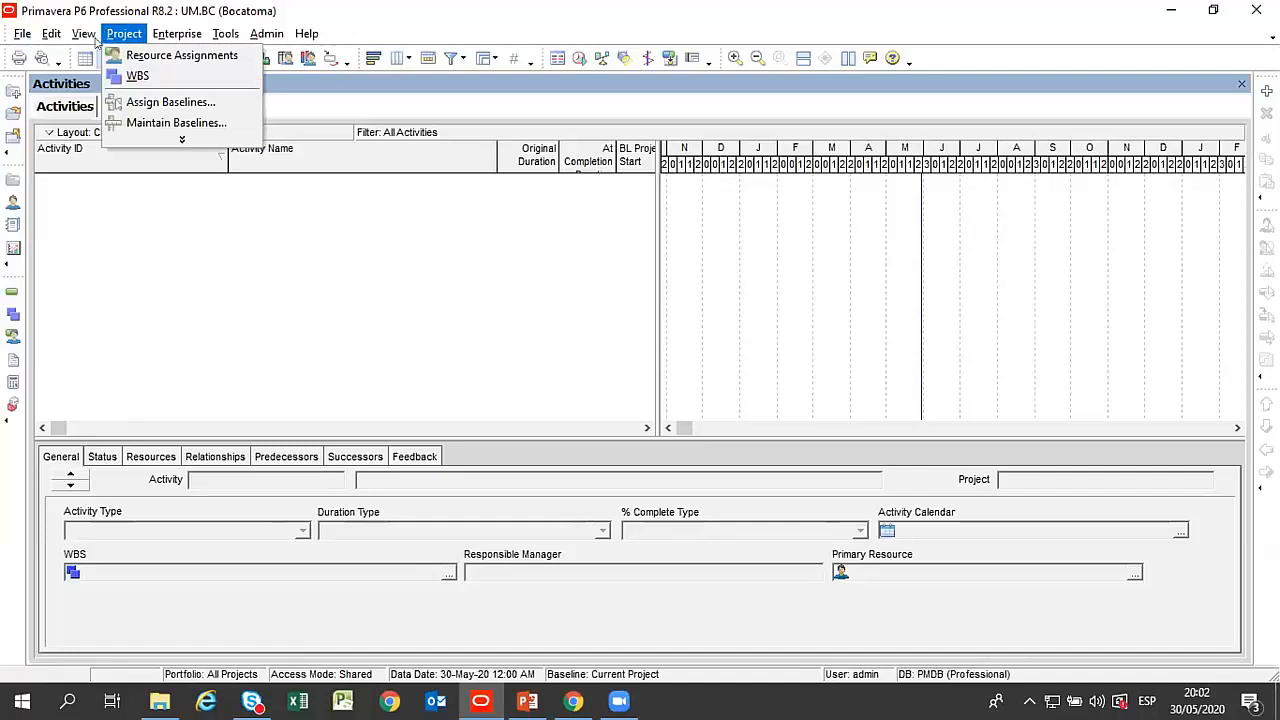
click(128, 76)
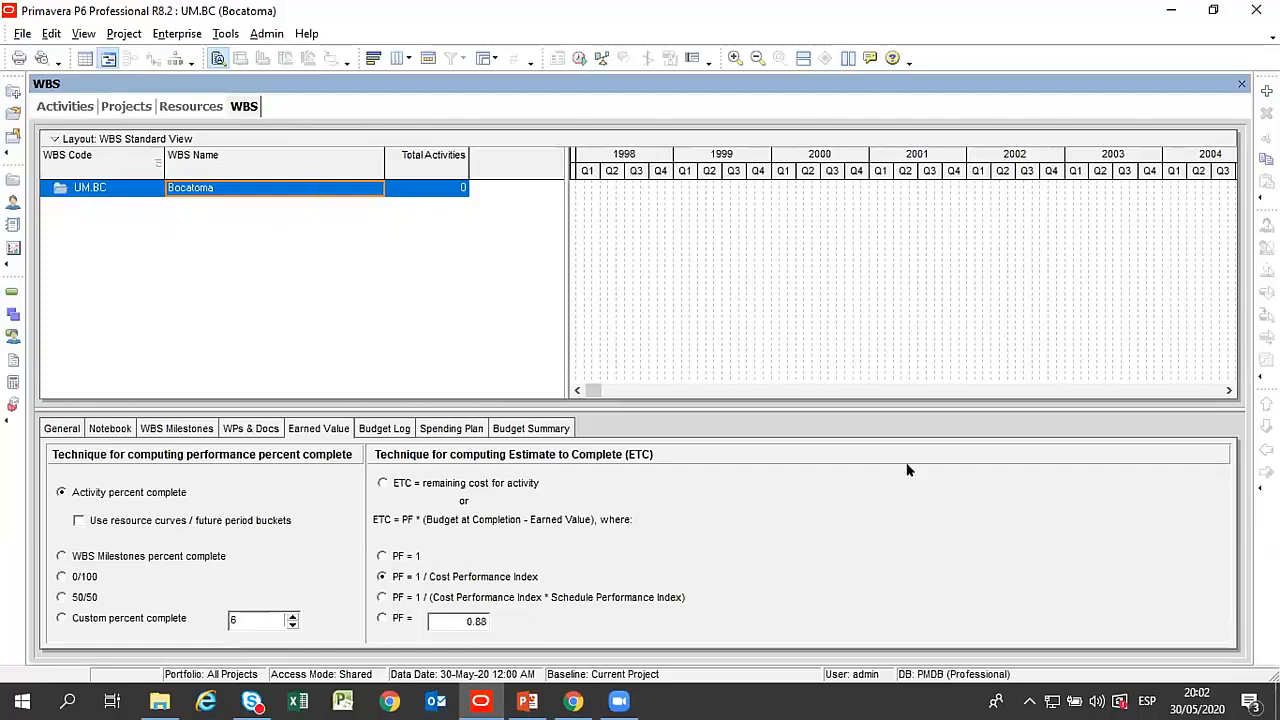
drag(558, 288, 690, 288)
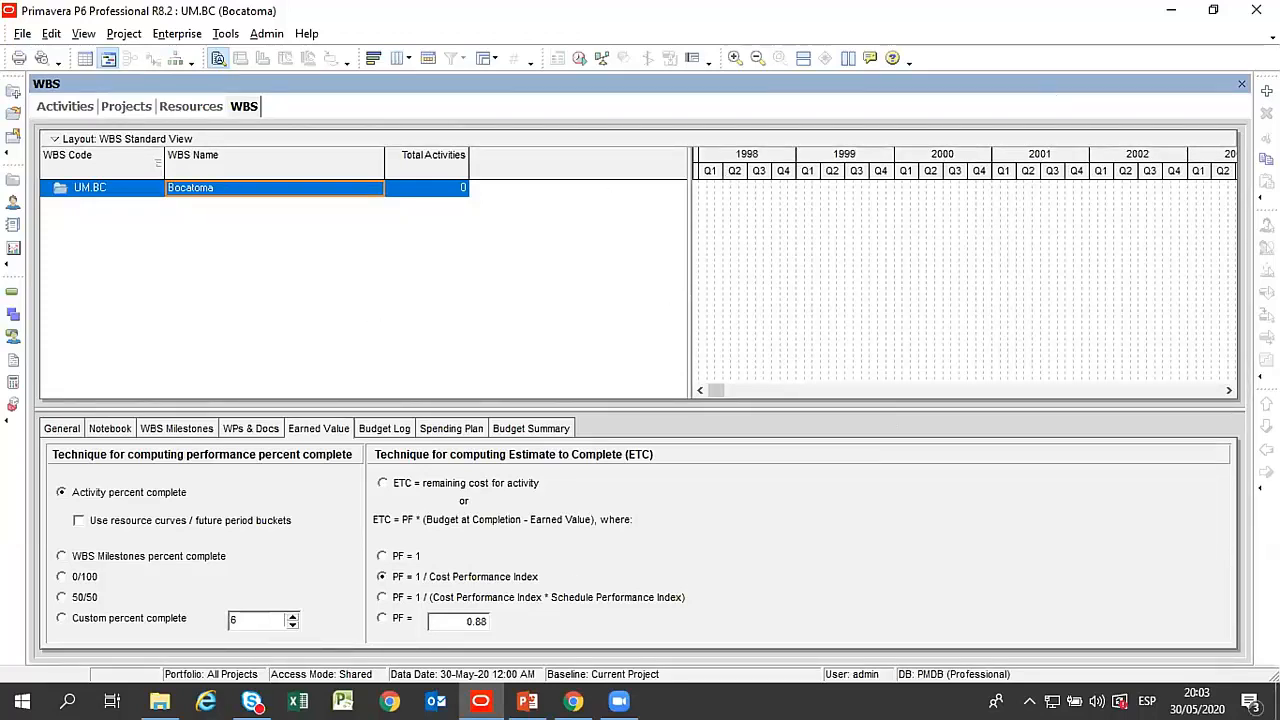
Add a WBS element under Bocatoma with code EDT.1 and the name ESTRUCTURAS.
click(1266, 91)
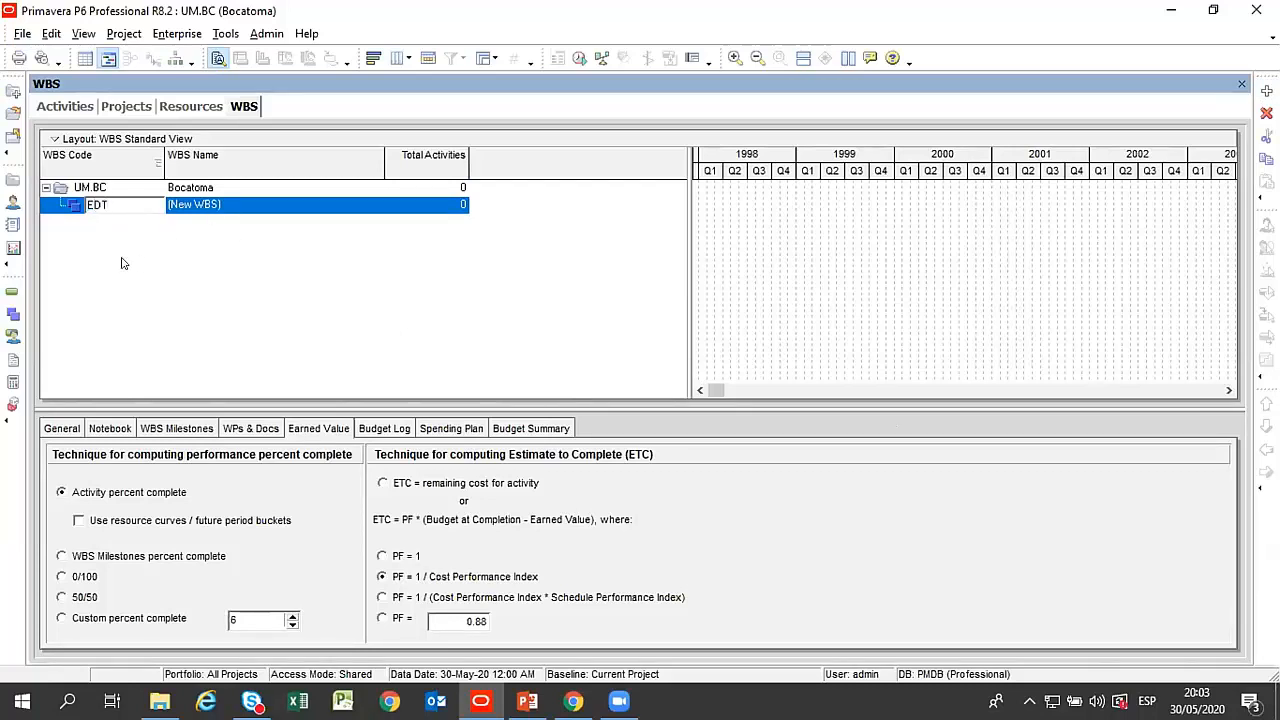
text(1)
key(Return)
click(226, 205)
click(226, 205)
text(ESTRUCTURAS)
key(Return)
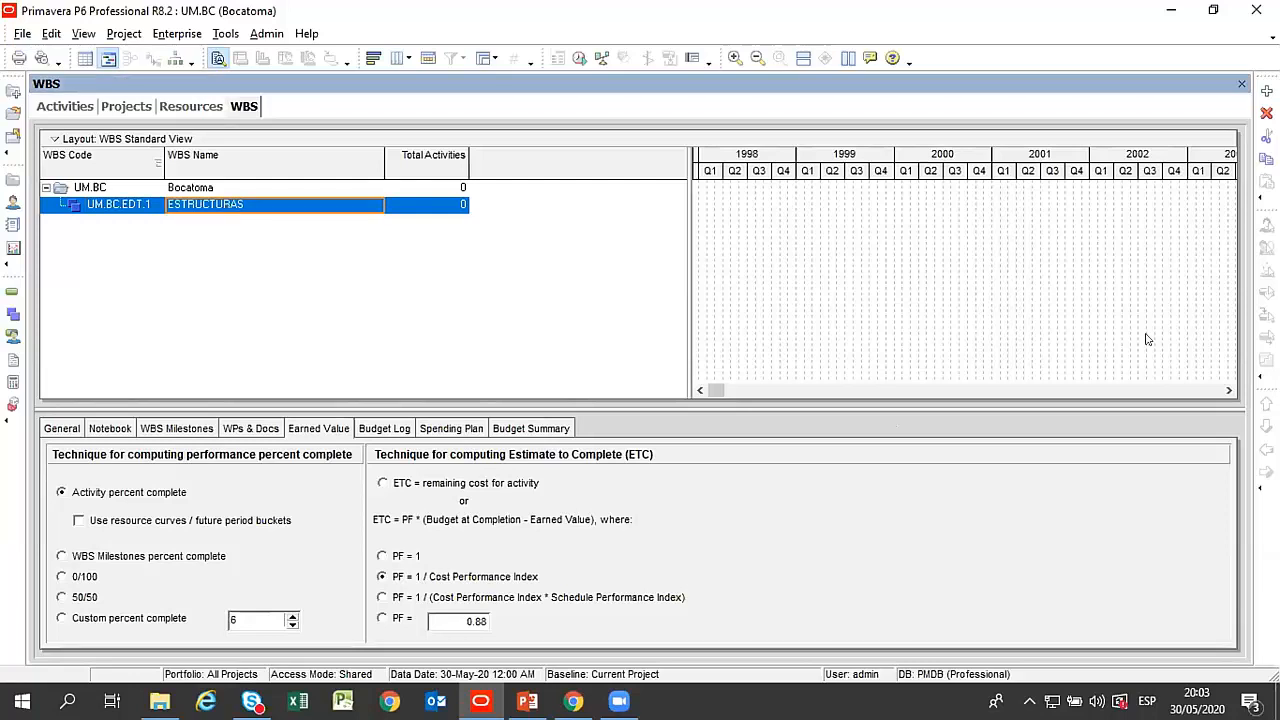
Add a child WBS element under ESTRUCTURAS with code EDT.2 and the name OBRAS PROVISIONALES.
click(1267, 91)
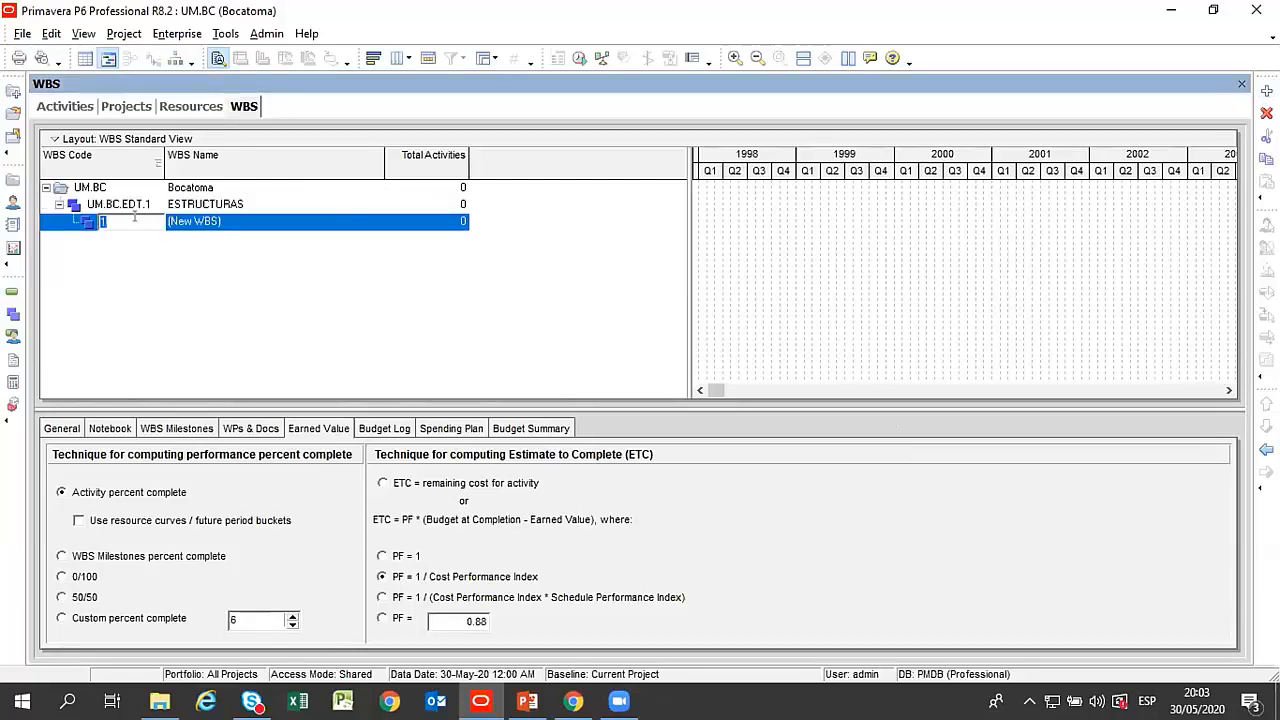
text(ED)
click(256, 221)
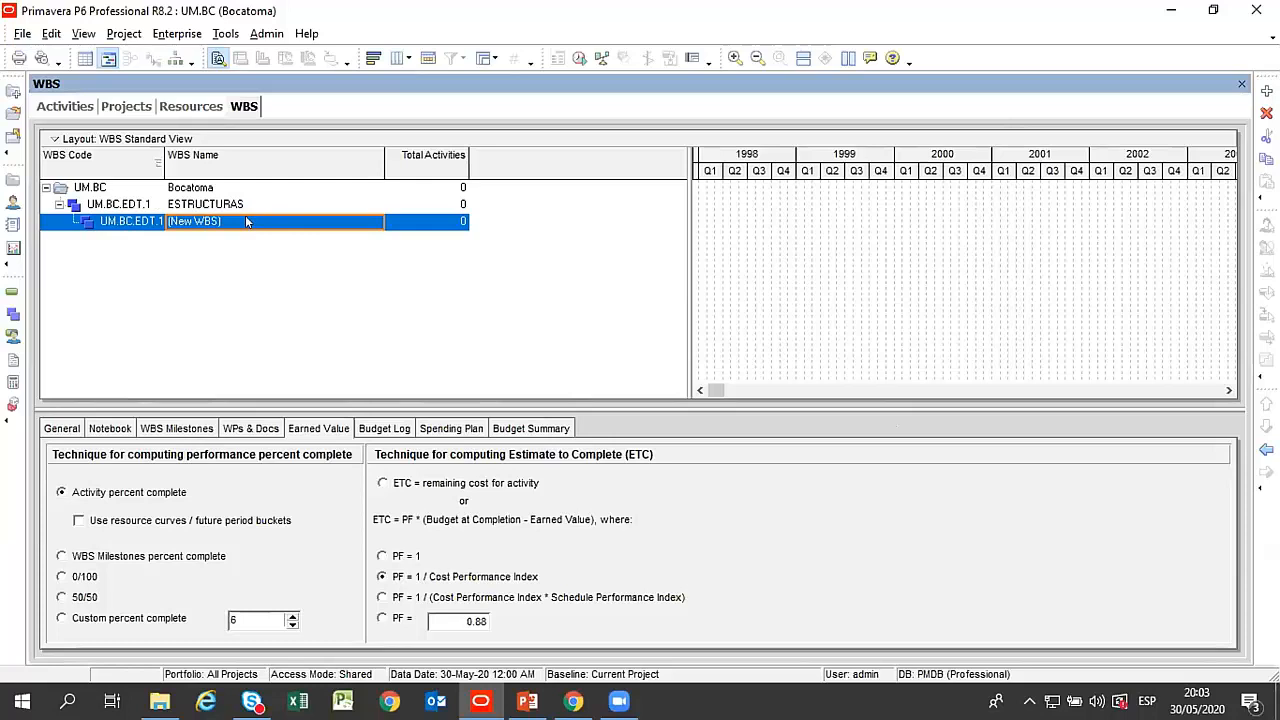
click(245, 215)
text(OBRAS)
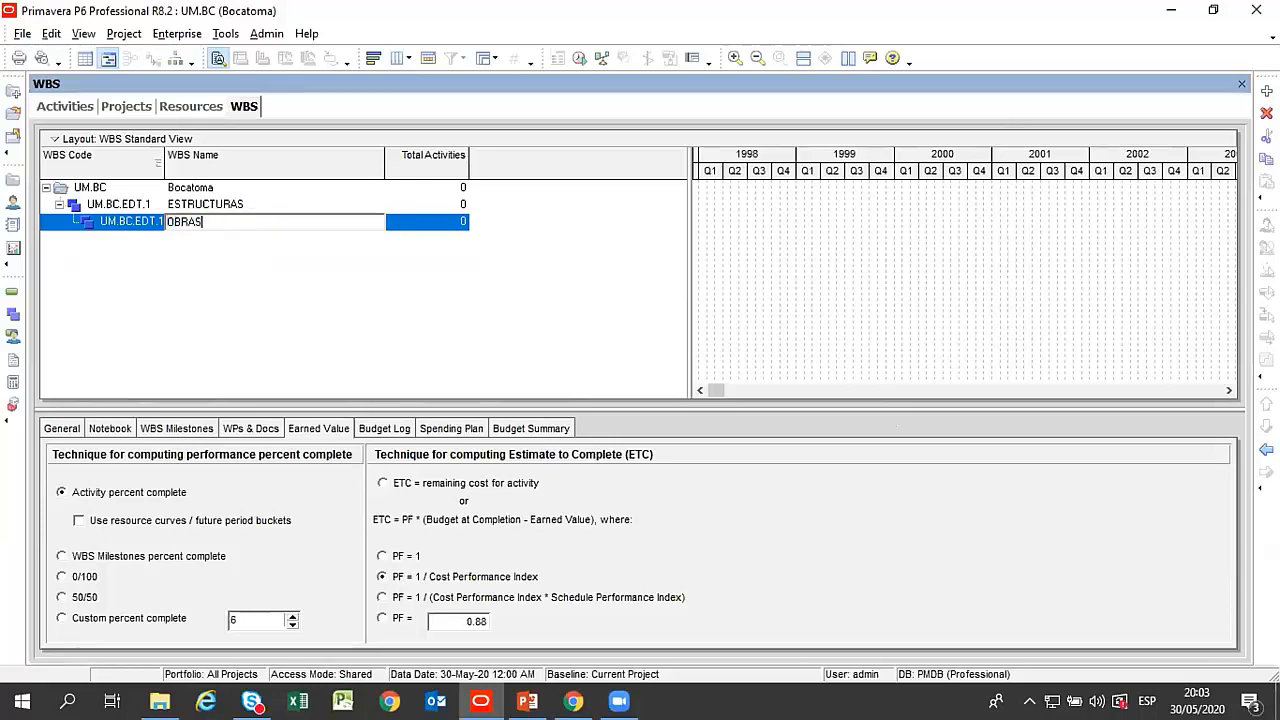
text( PROVISIONALE)
key(Return)
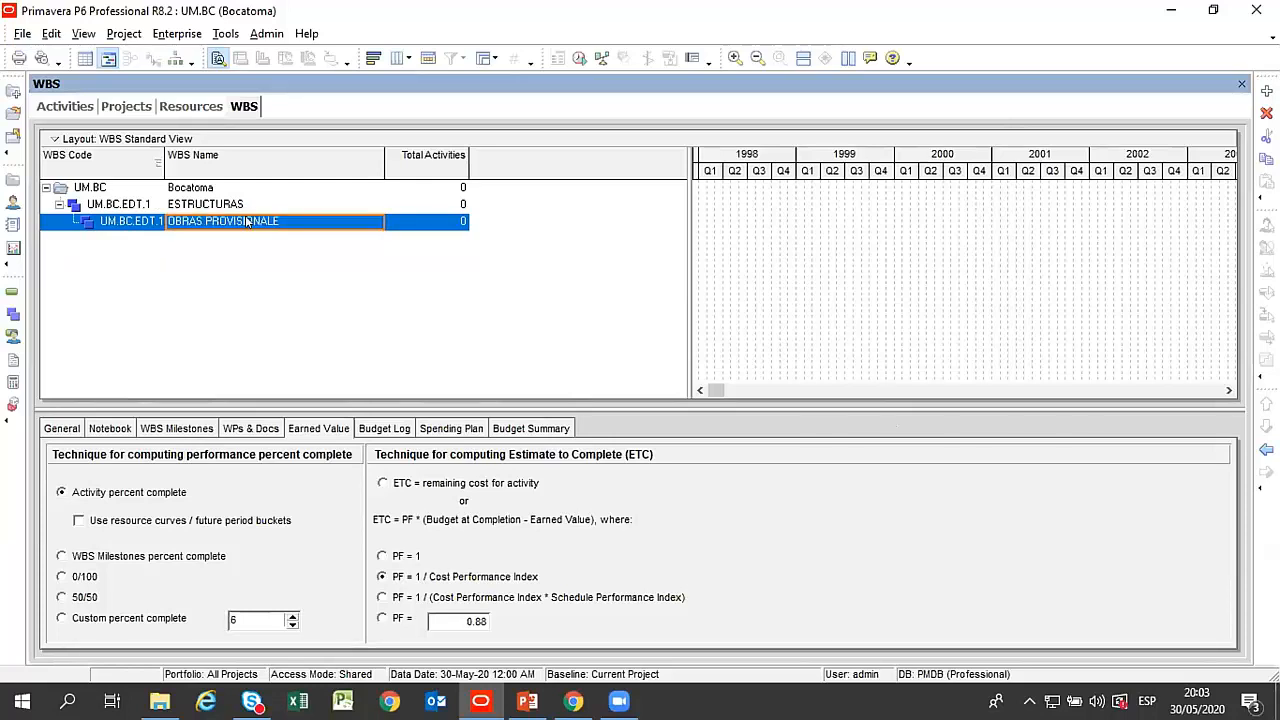
click(322, 216)
text(S)
key(Return)
Add a WBS element named TRABAJOS PRELIMINARES under ESTRUCTURAS, at the same level as OBRAS PROVISIONALES.
click(1267, 91)
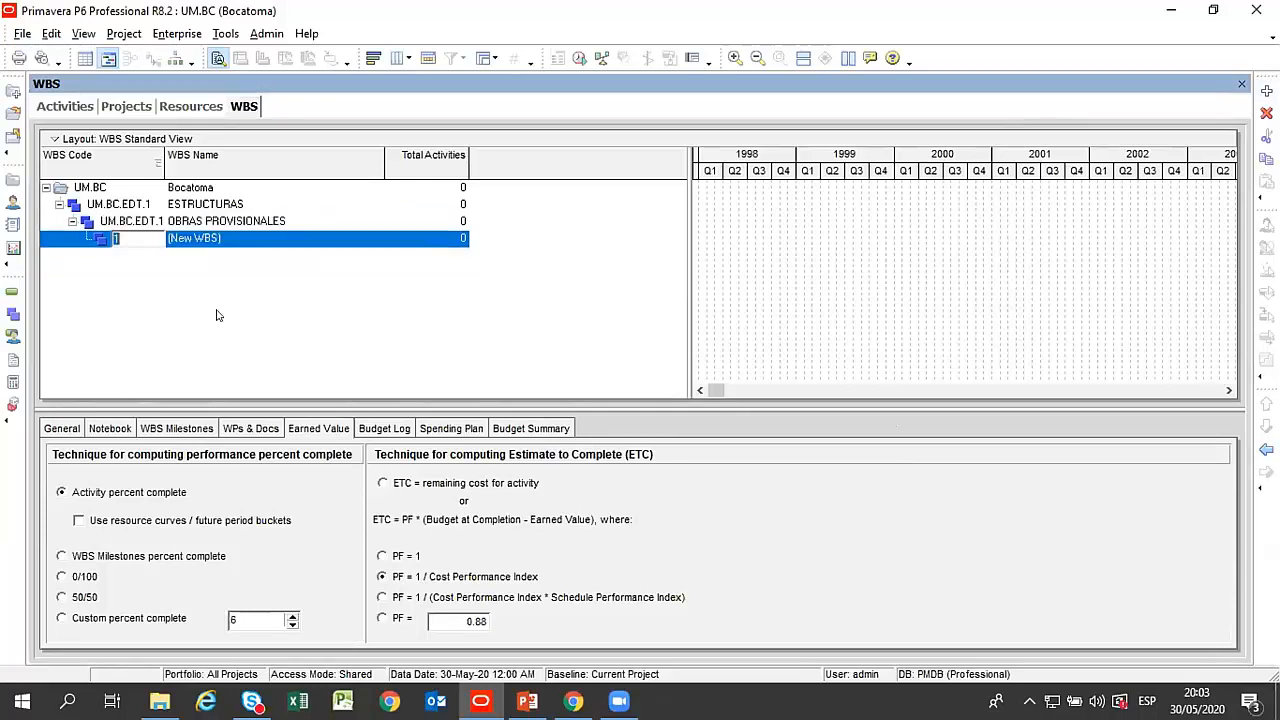
click(1267, 450)
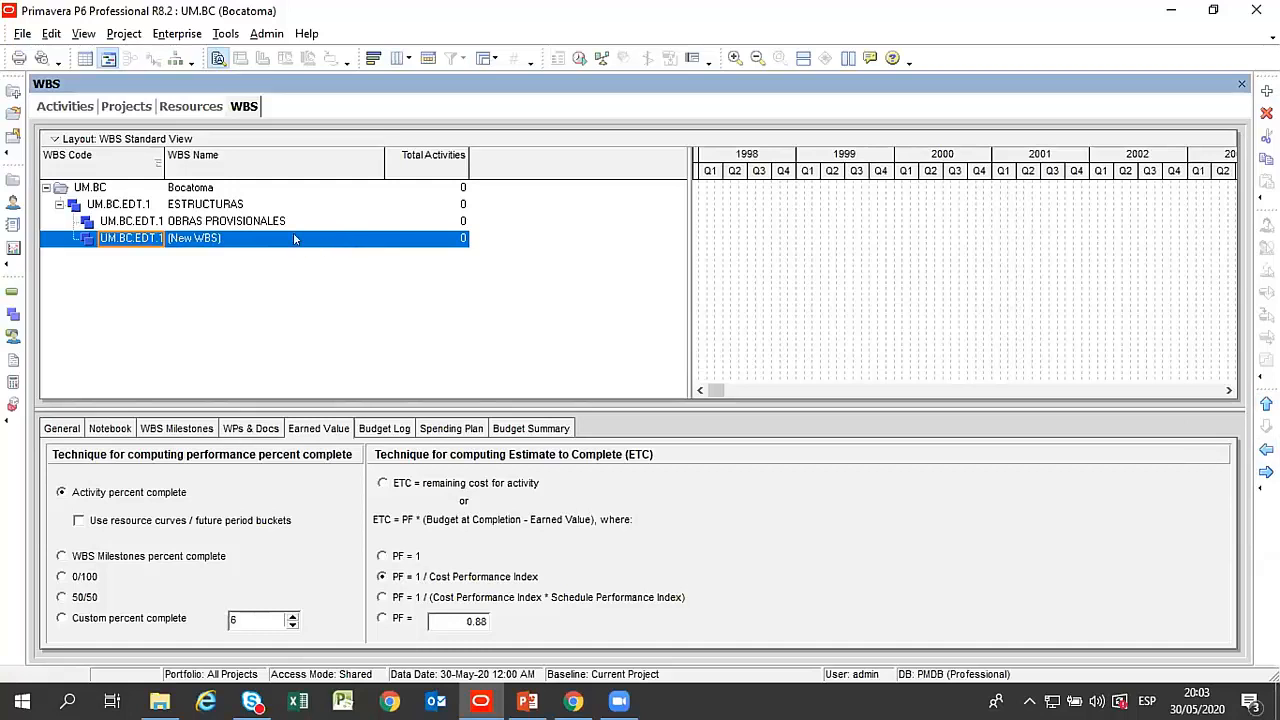
click(234, 237)
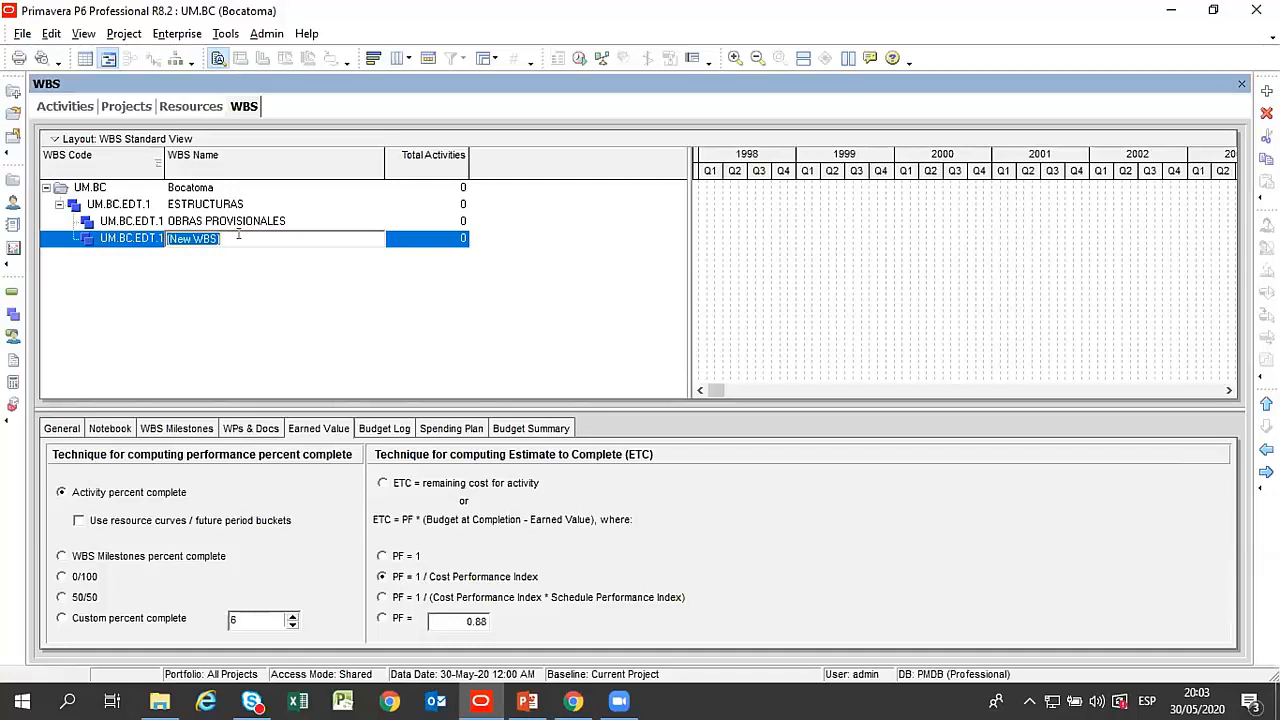
text(TRABAJOS PRELIMINARES)
key(Return)
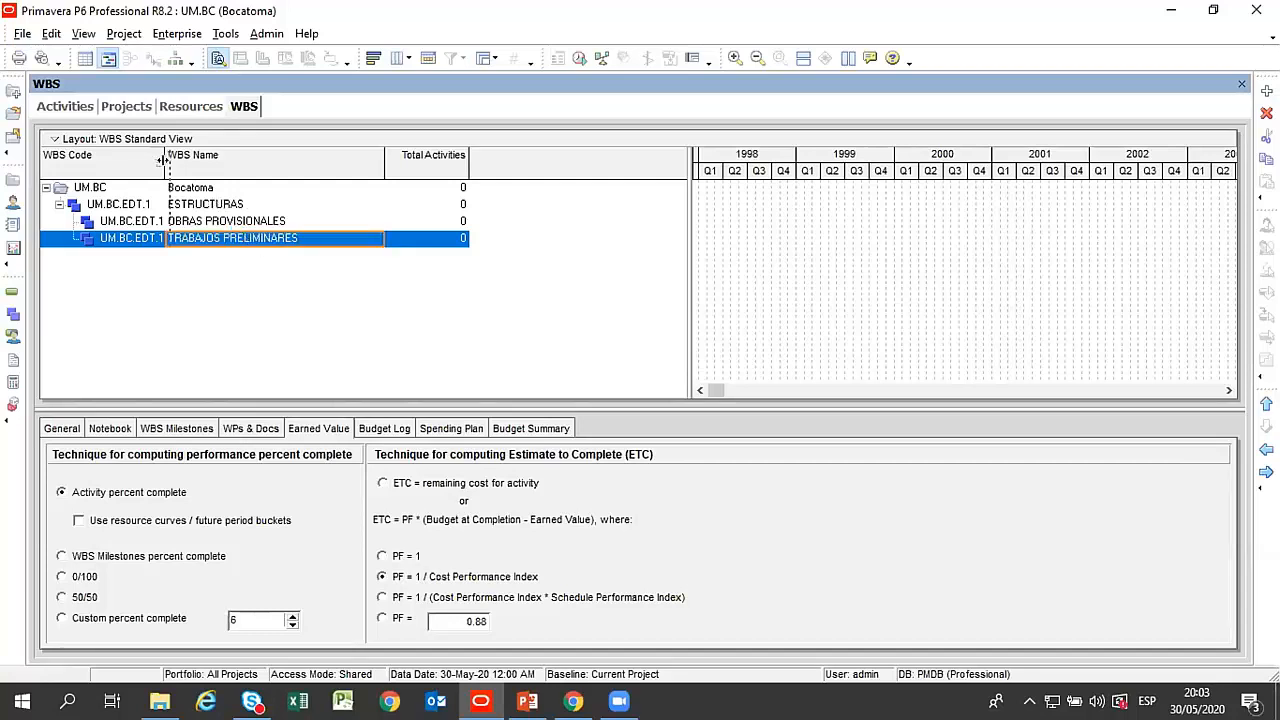
Widen the WBS Code column until the full codes fit and select the Bocatoma project row.
drag(163, 161, 204, 168)
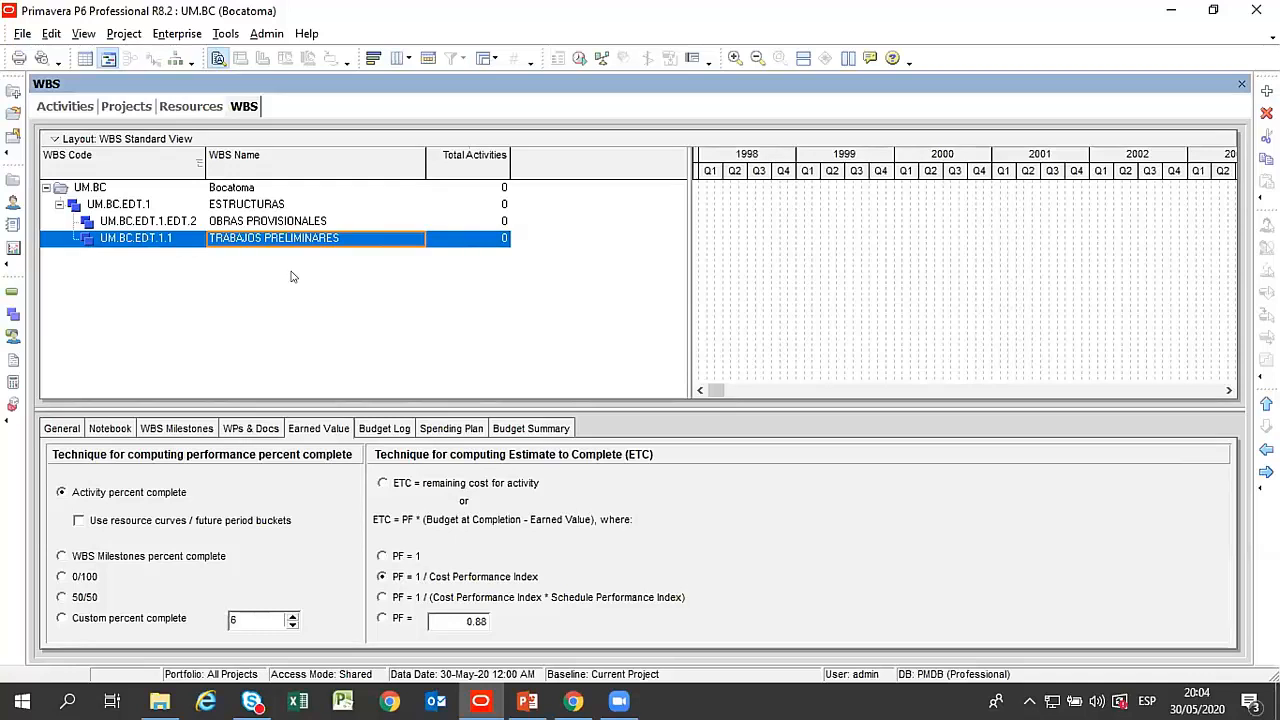
click(220, 191)
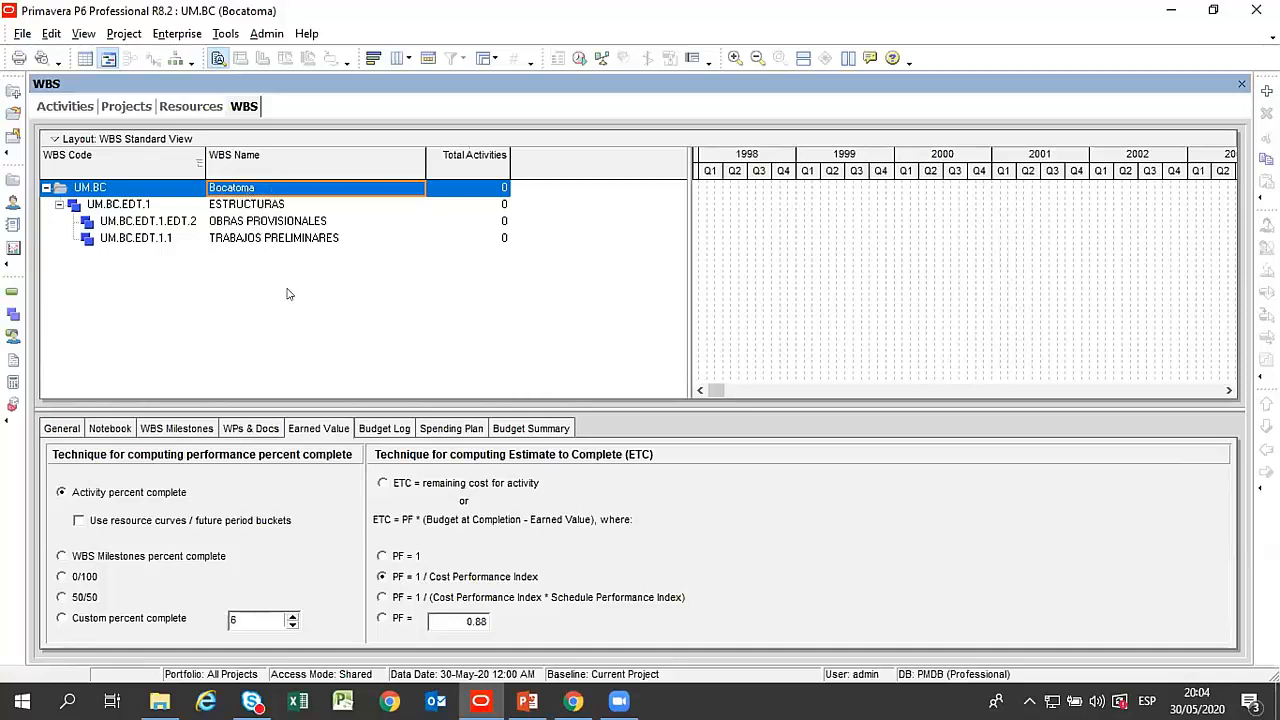
Review the ESTRUCTURAS element and its child elements OBRAS PROVISIONALES and TRABAJOS PRELIMINARES in the Bocatoma WBS.
click(259, 206)
click(270, 222)
click(275, 237)
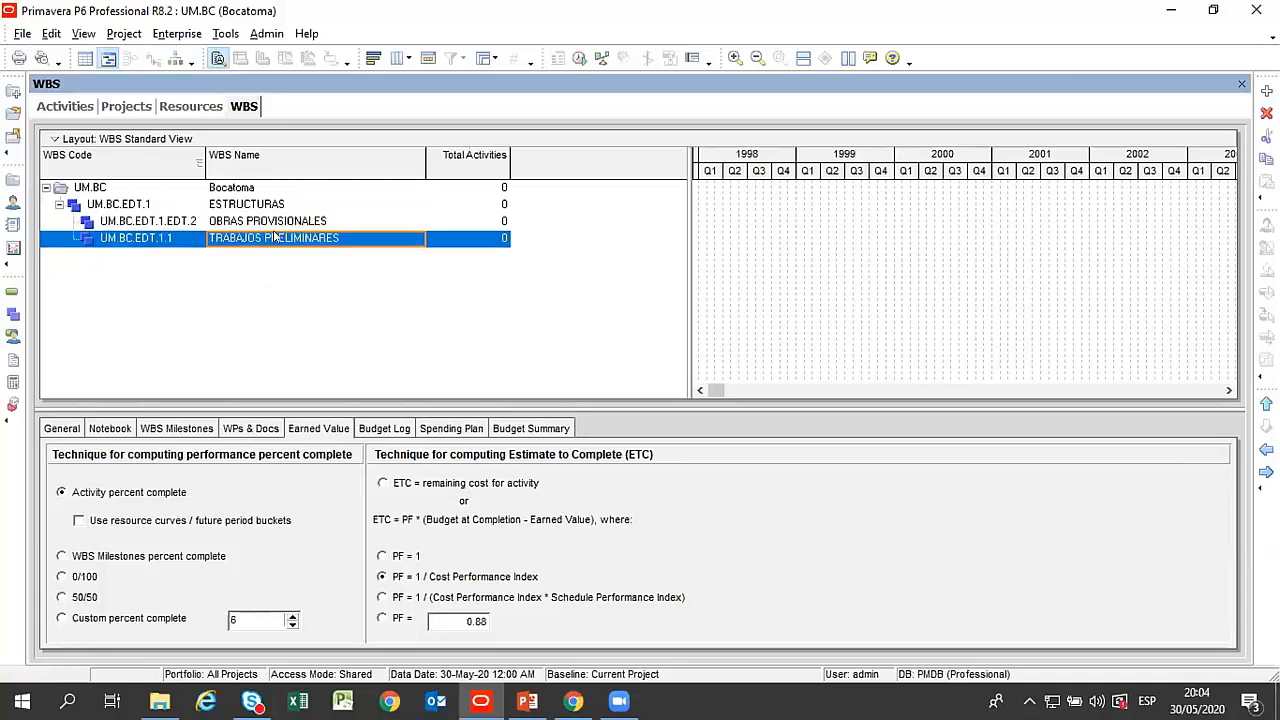
click(279, 222)
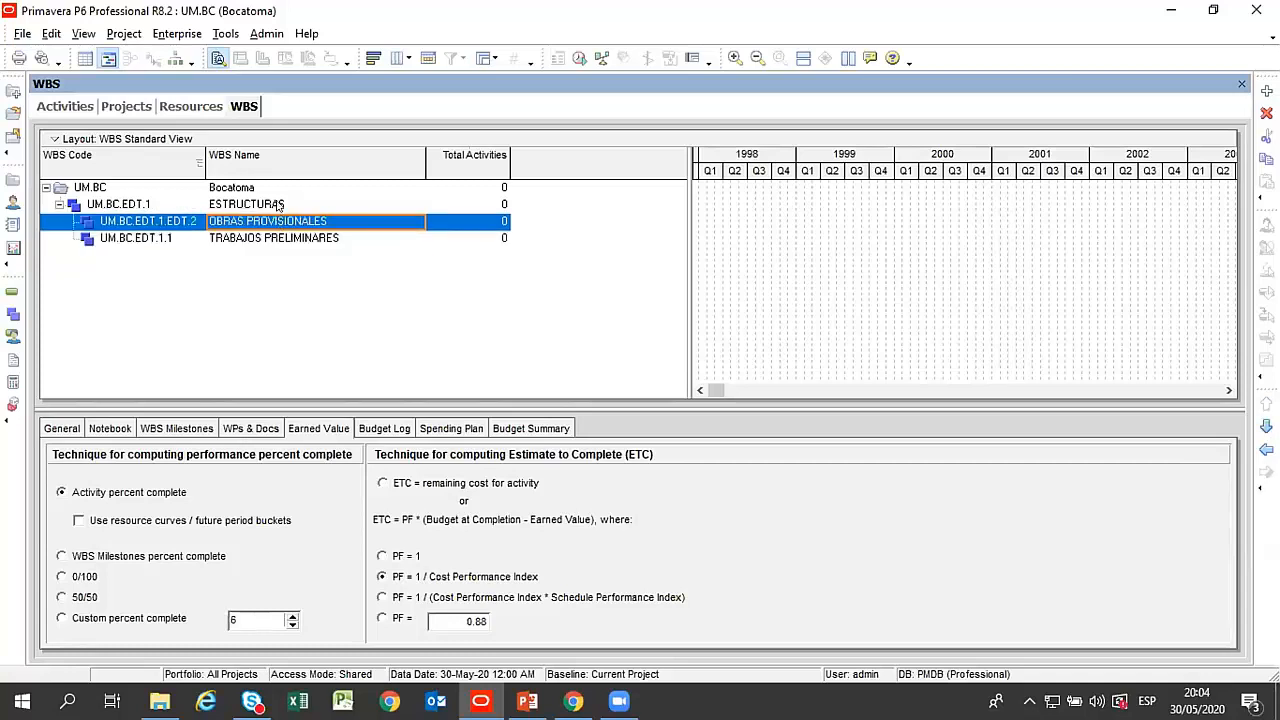
click(279, 205)
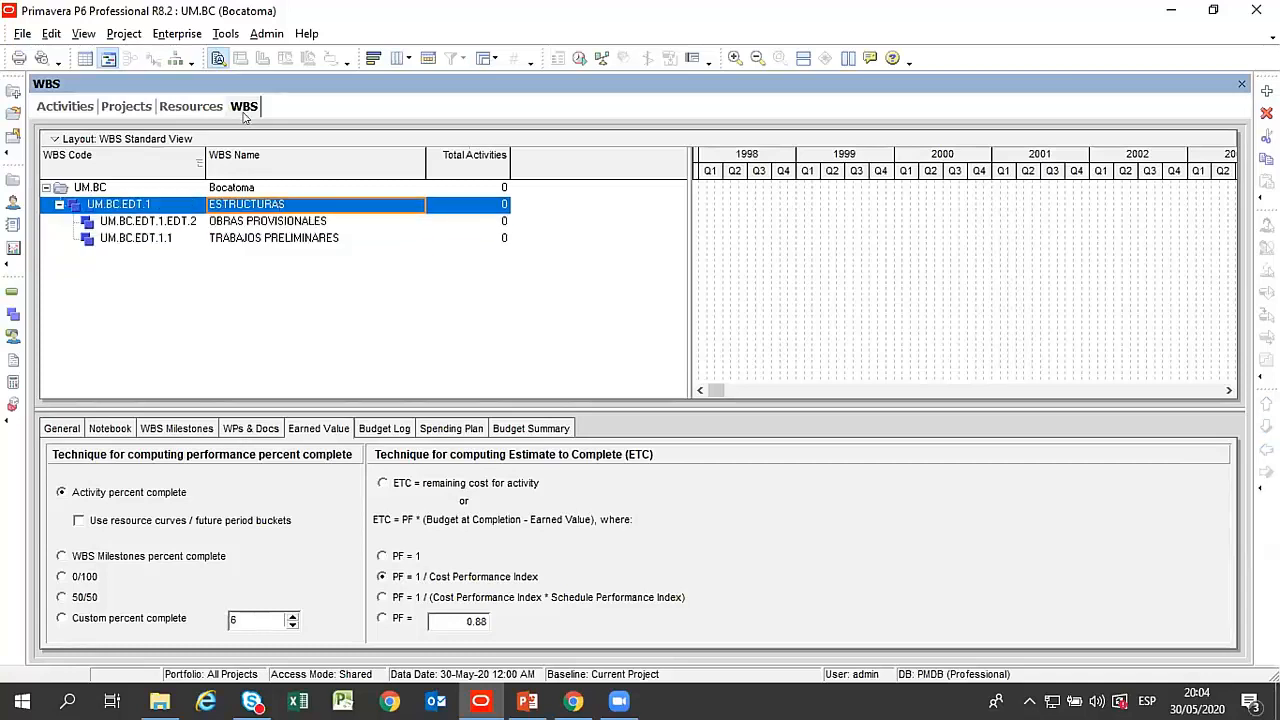
click(242, 226)
click(246, 242)
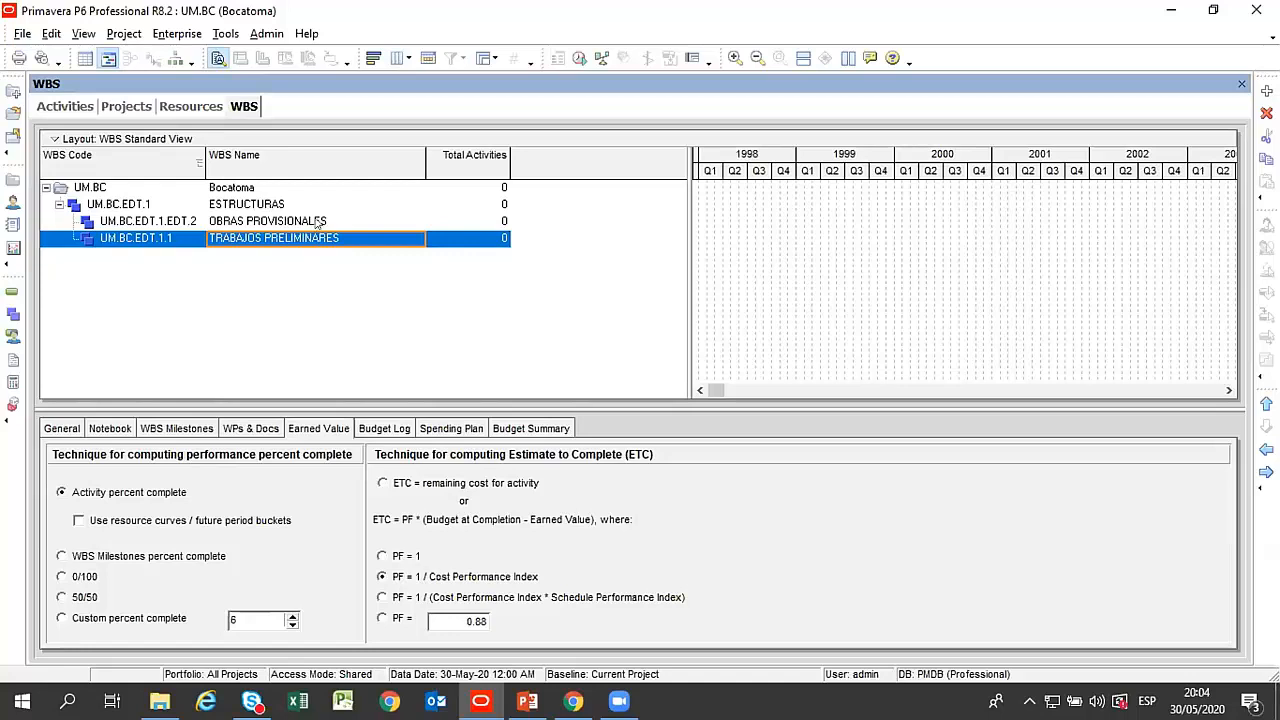
click(66, 107)
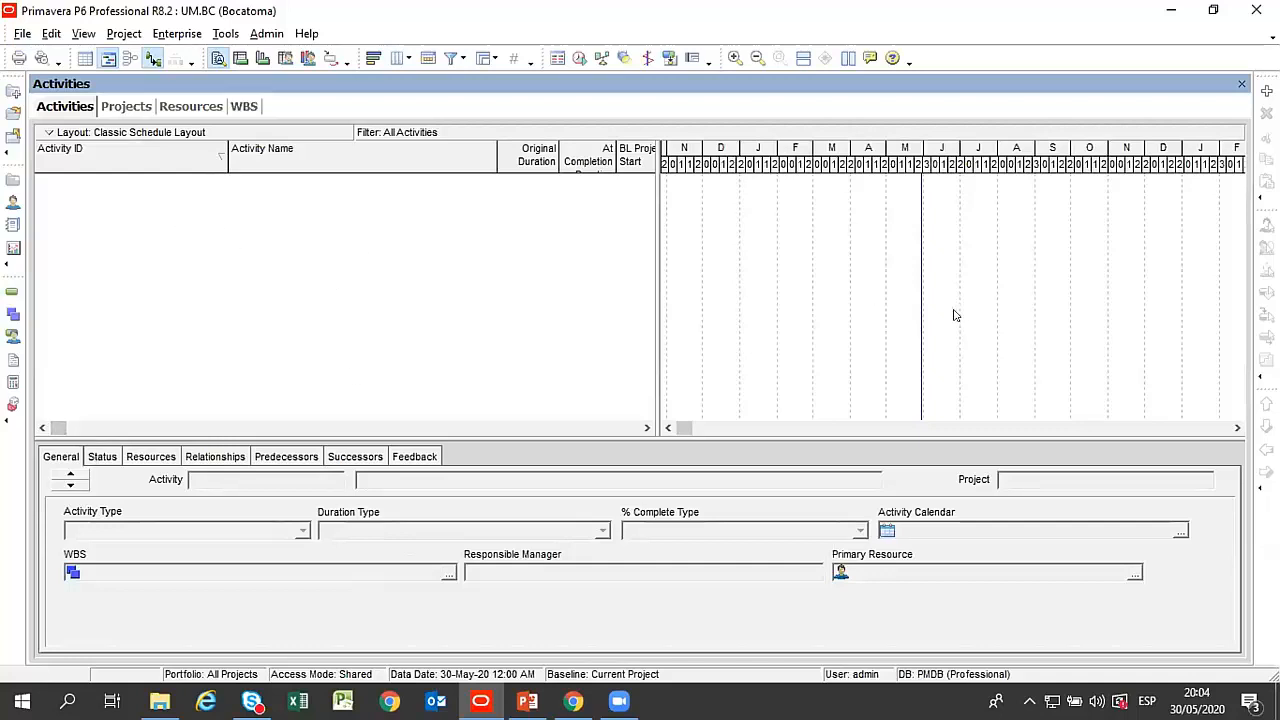
click(1266, 90)
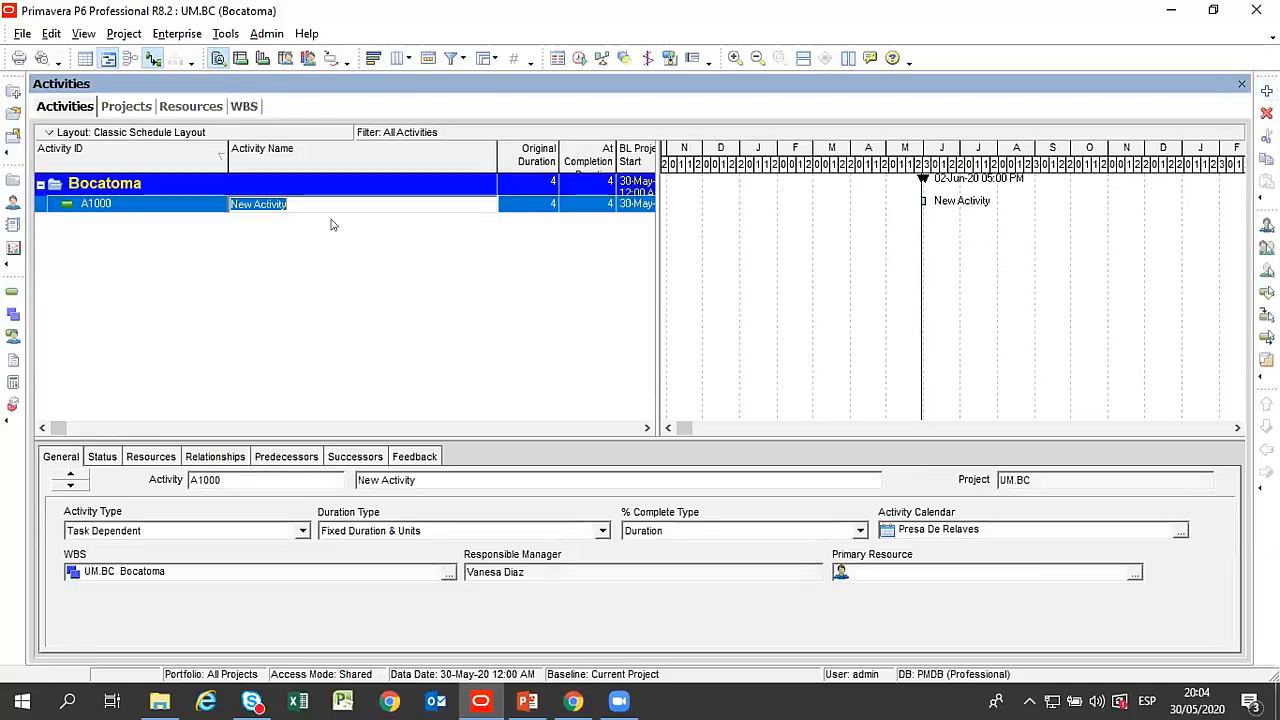
click(228, 252)
right_click(290, 207)
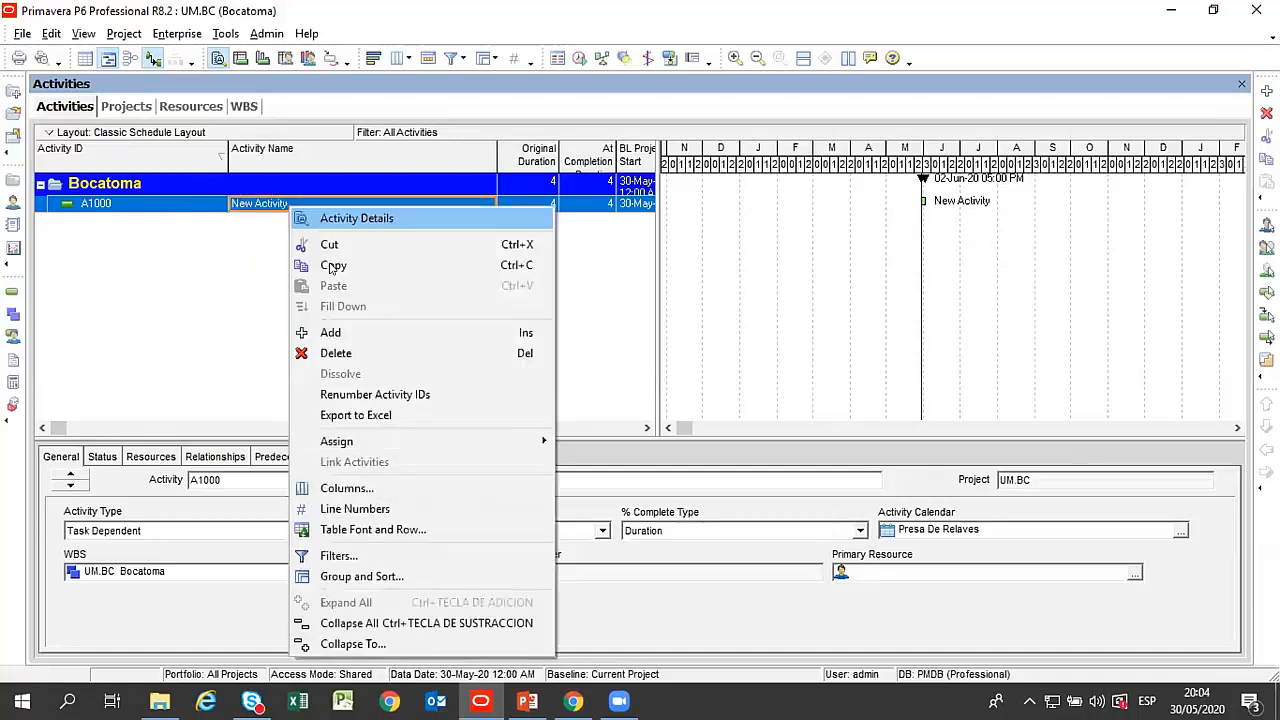
click(336, 353)
click(576, 398)
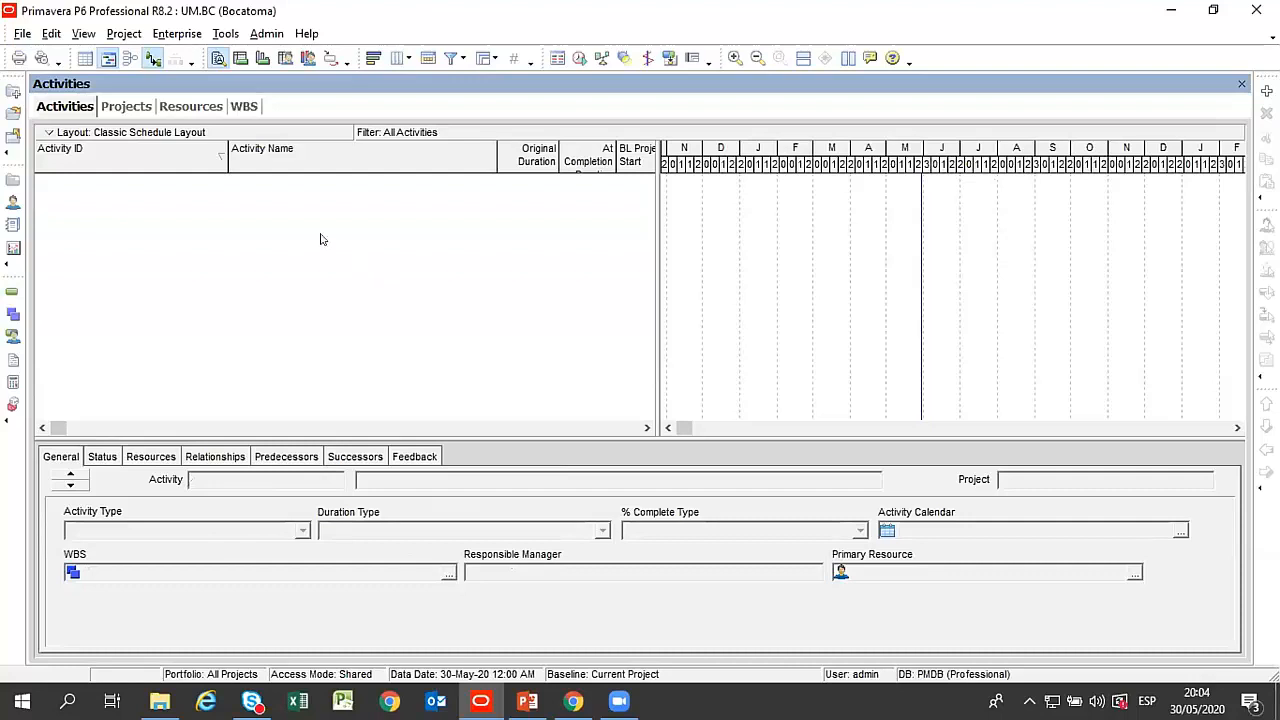
Show empty WBS bands in the Activities view by disabling Hide if empty in Group and Sort.
click(243, 107)
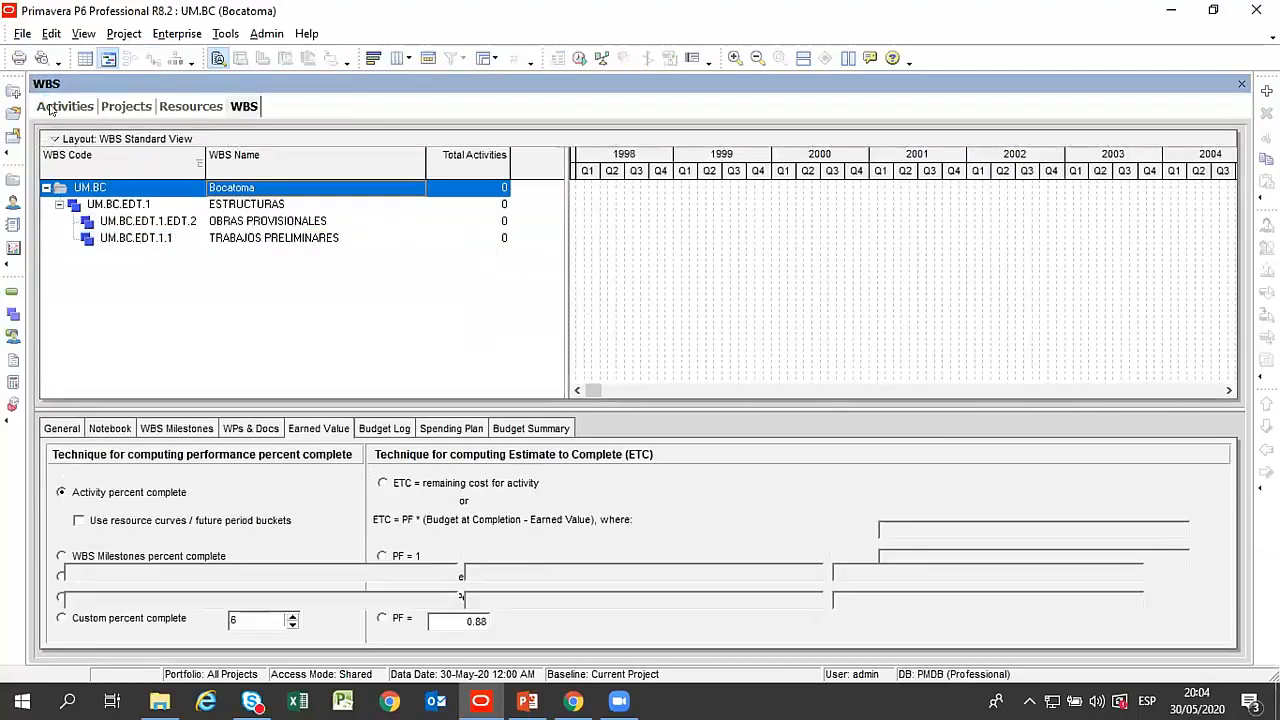
click(50, 107)
right_click(214, 250)
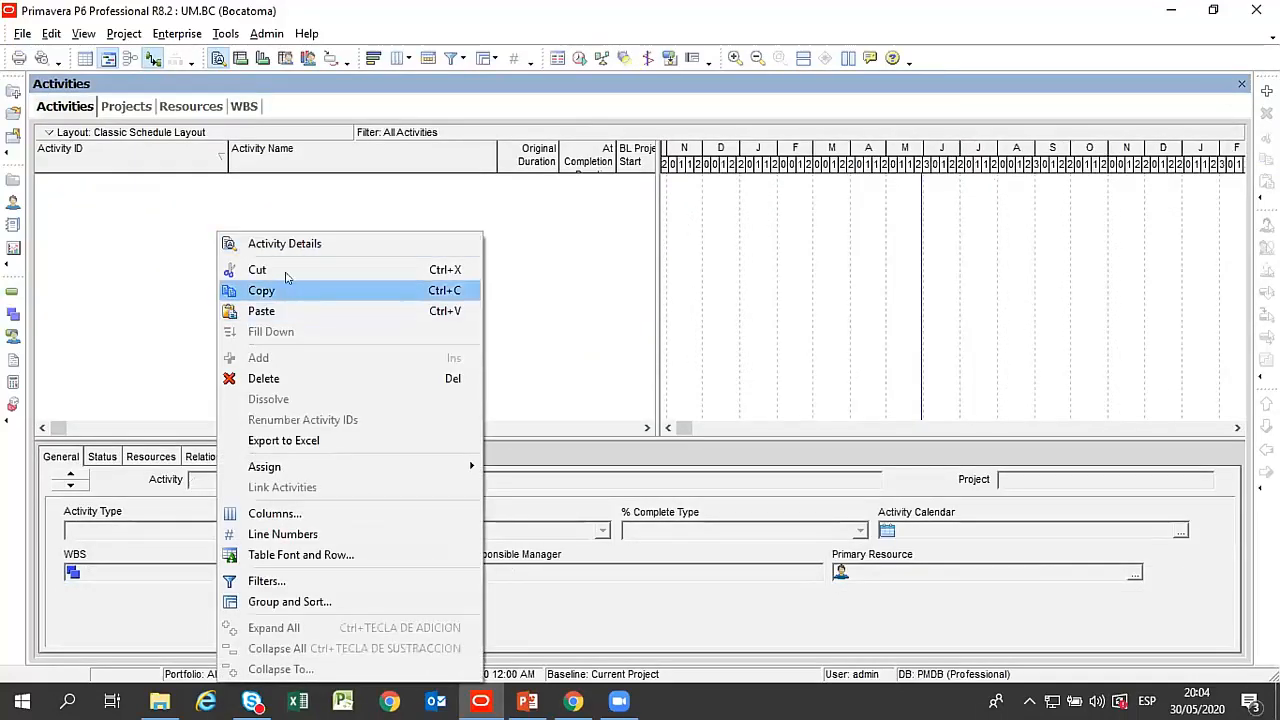
click(330, 598)
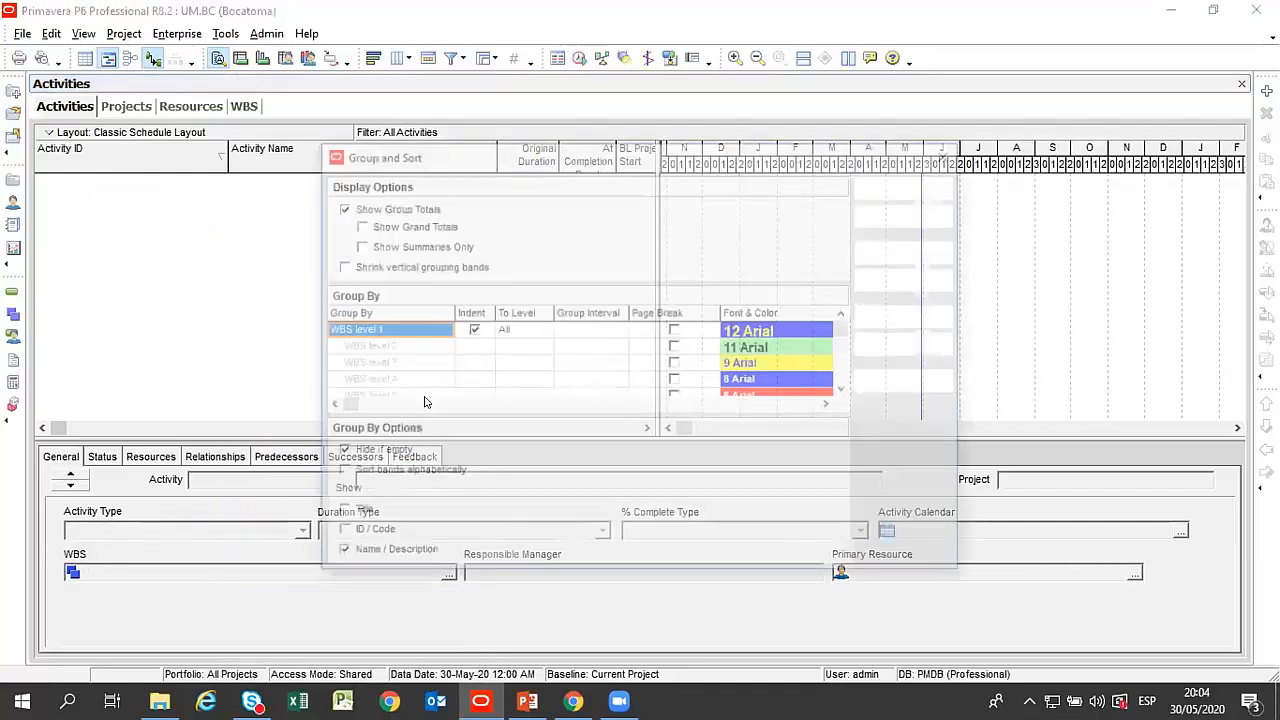
click(380, 452)
click(920, 251)
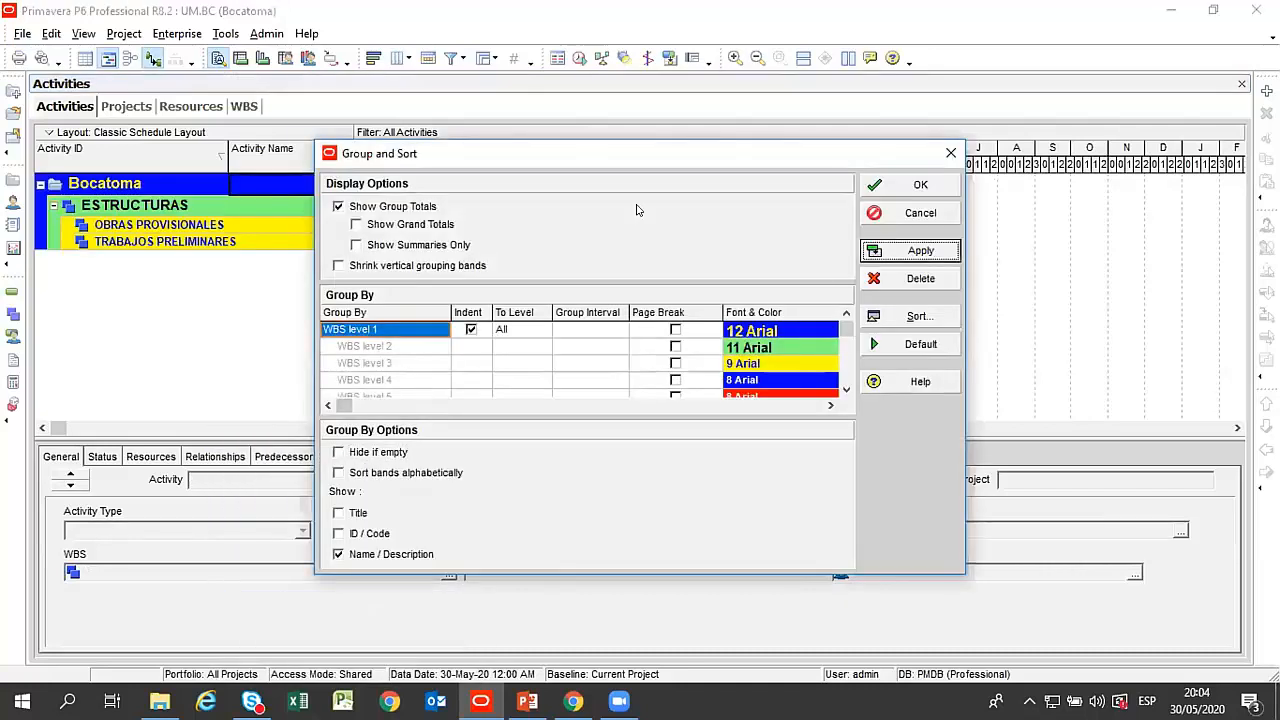
click(880, 184)
click(179, 226)
click(184, 243)
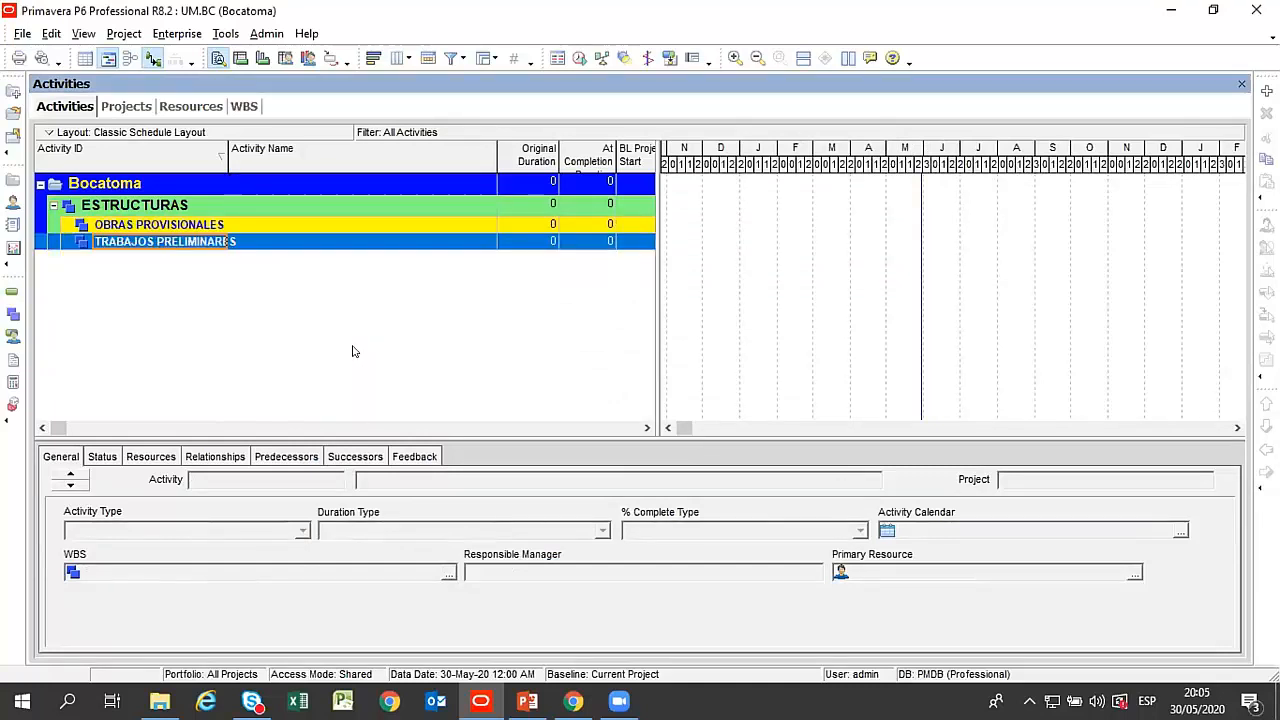
Enable Hide if empty in the Group and Sort options and apply it to the activity table.
right_click(240, 306)
click(328, 600)
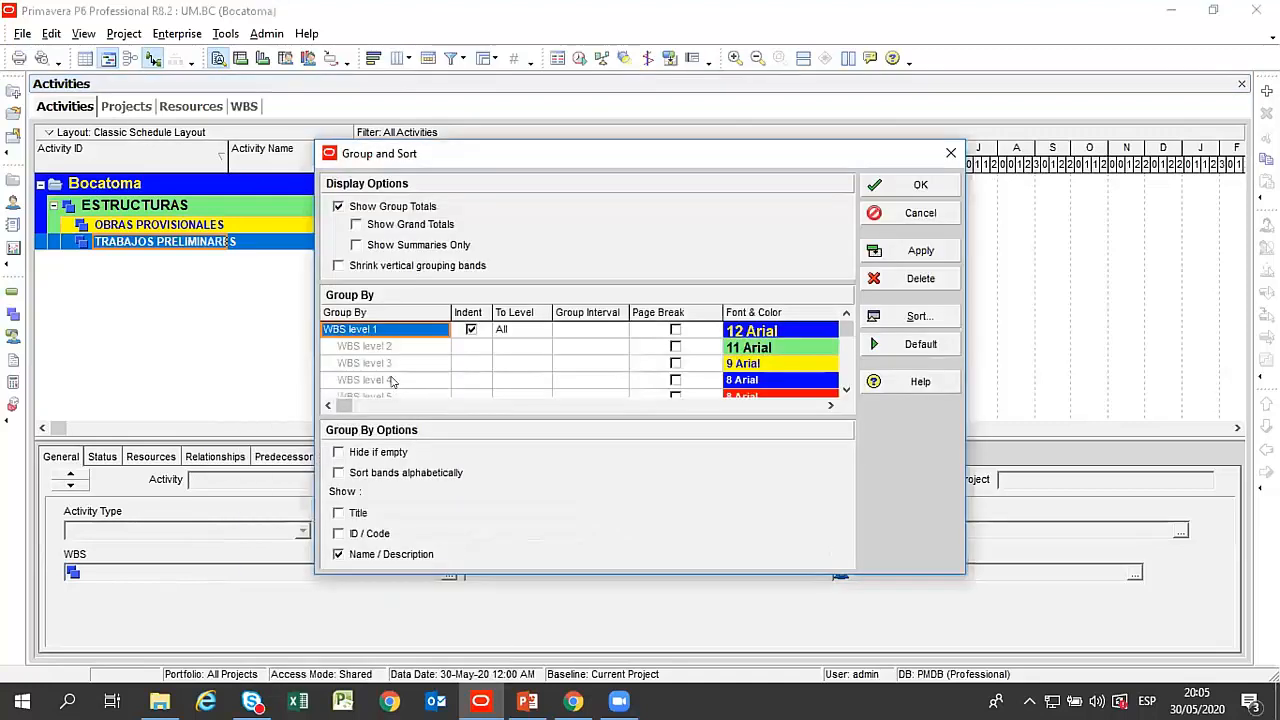
click(362, 455)
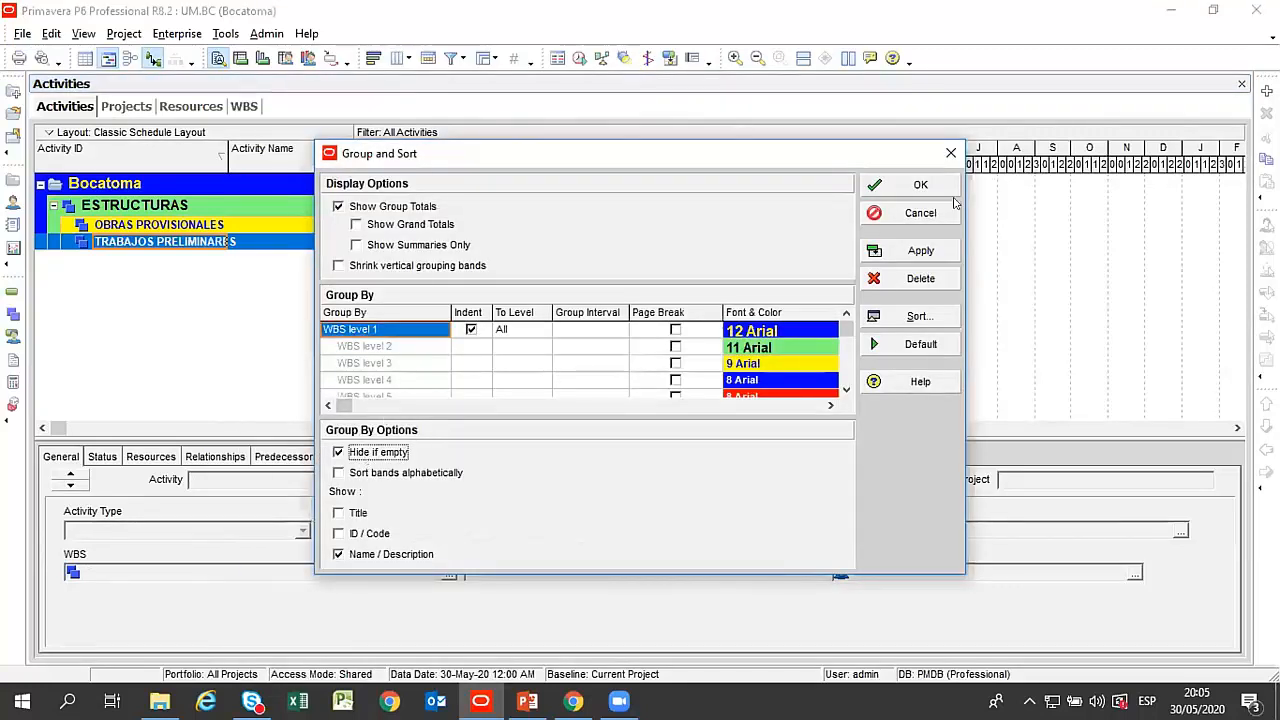
click(905, 251)
click(915, 185)
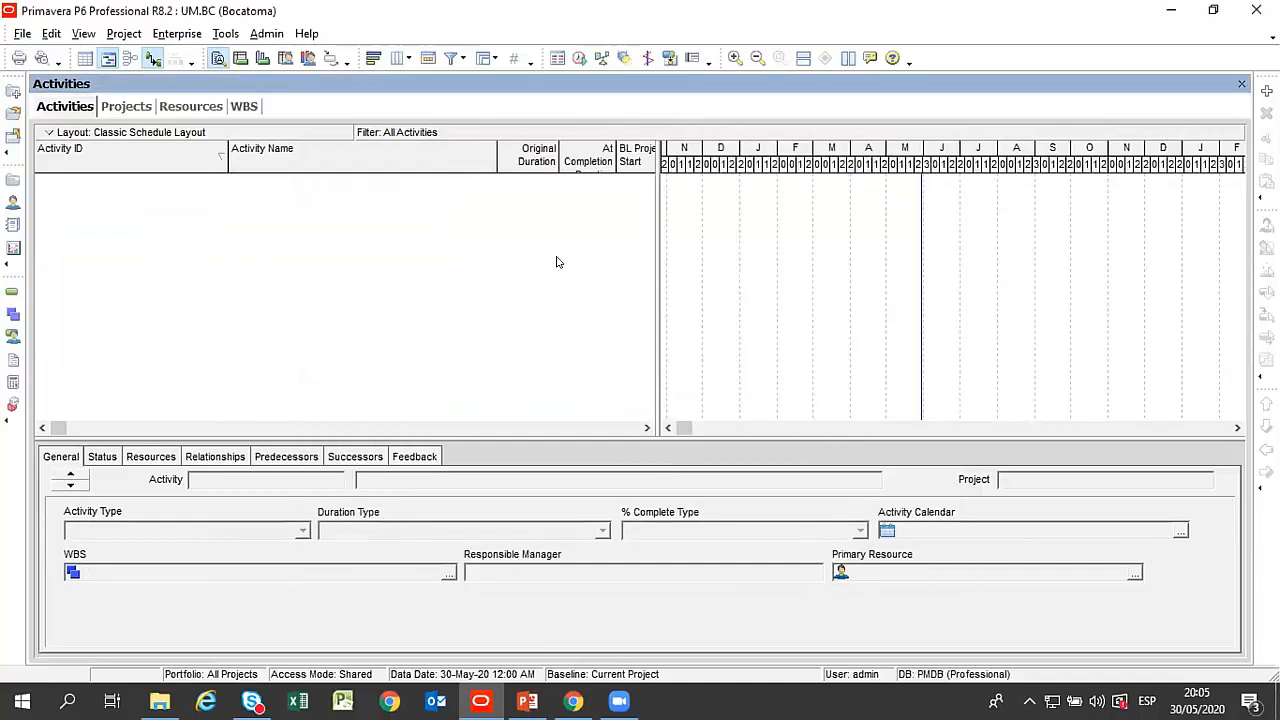
Disable Hide if empty in Group and Sort again to bring back the empty WBS bands.
right_click(225, 201)
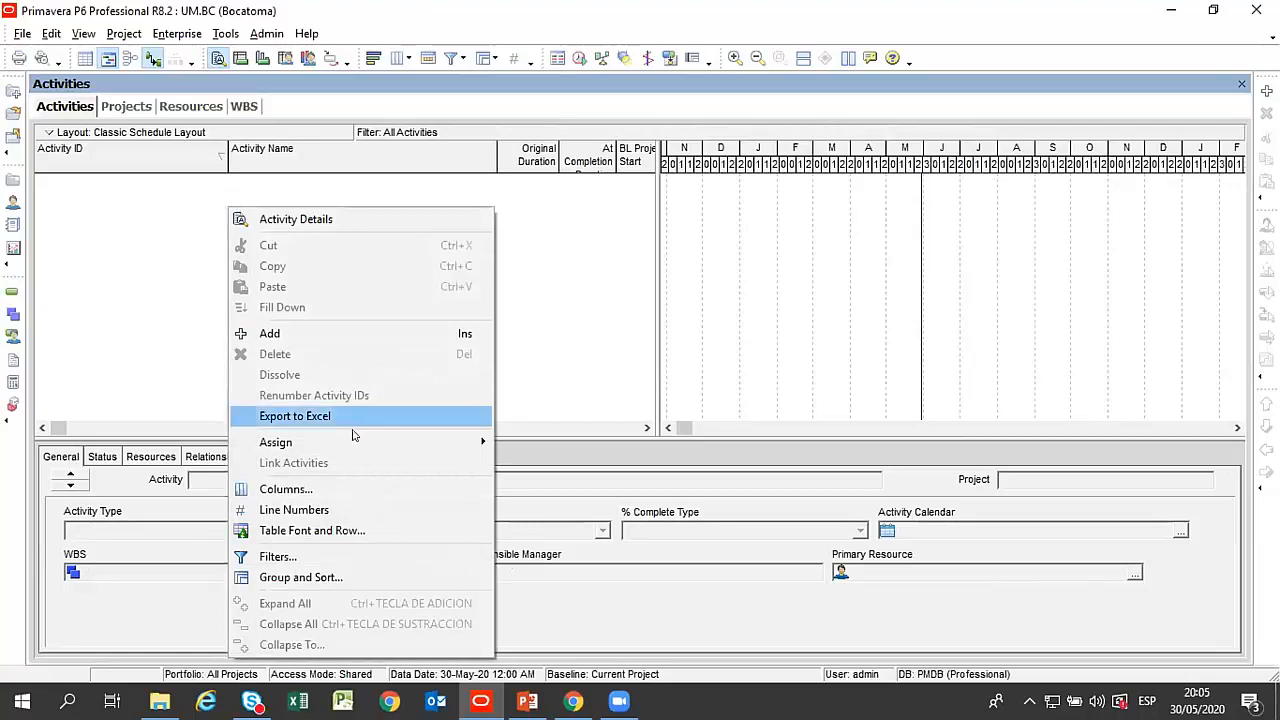
click(323, 577)
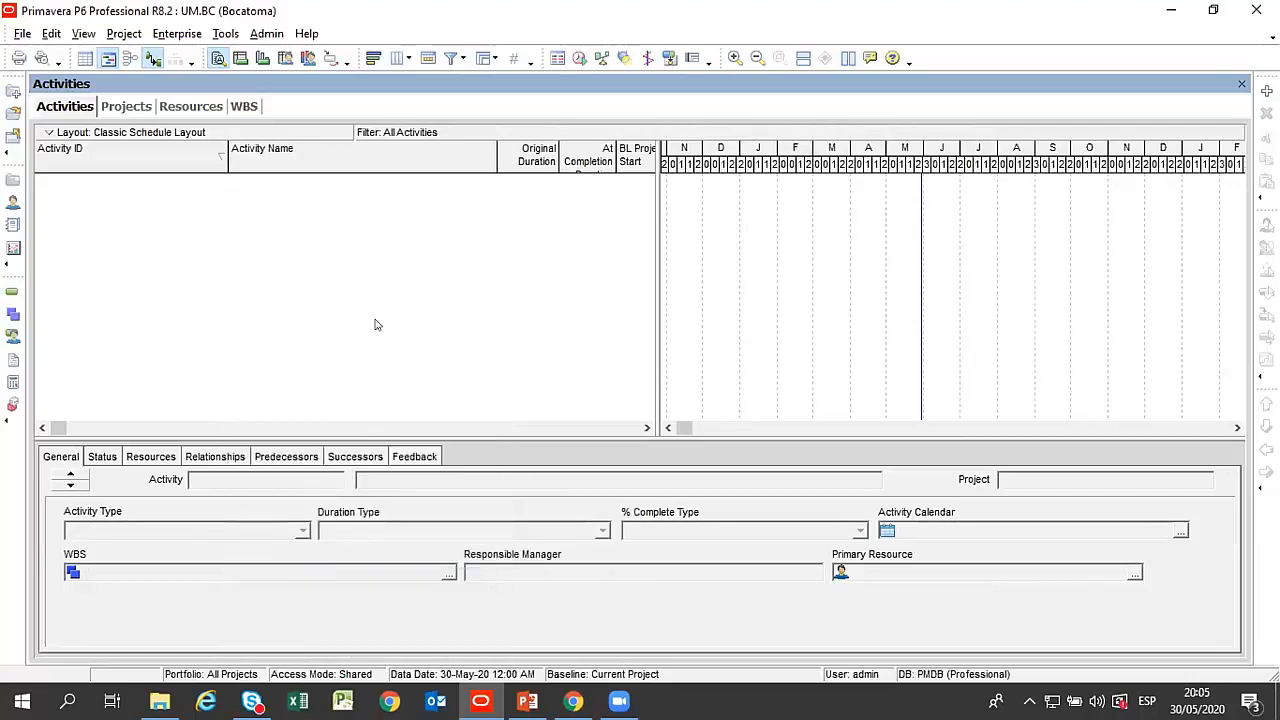
click(378, 452)
click(915, 250)
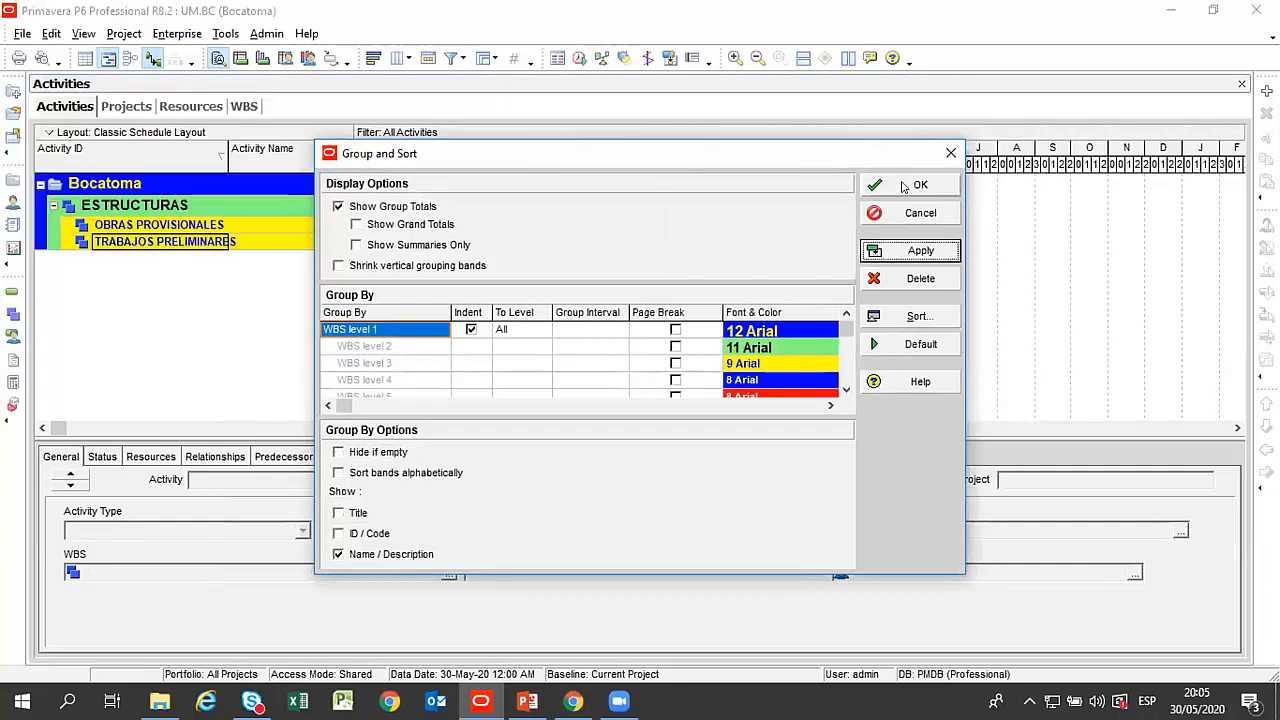
click(910, 185)
Widen the activity table to show the Start and Finish columns and select the TRABAJOS PRELIMINARES band.
drag(657, 271, 908, 281)
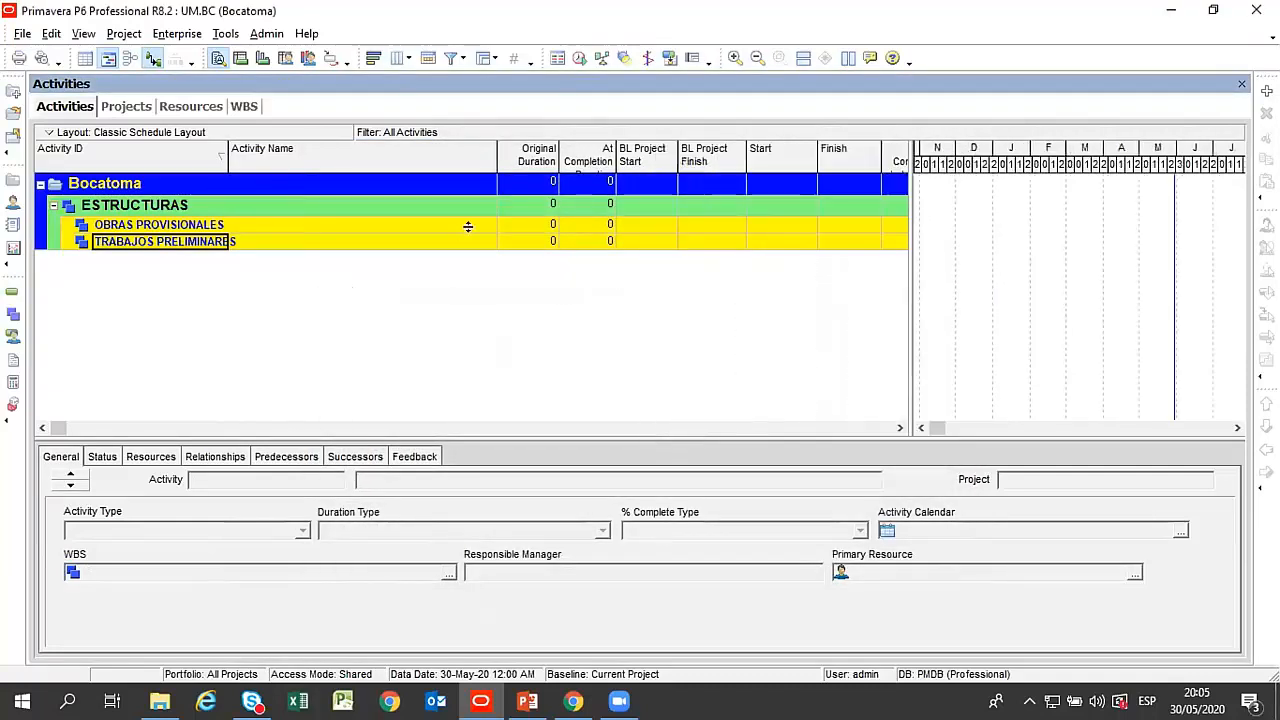
click(186, 226)
click(170, 207)
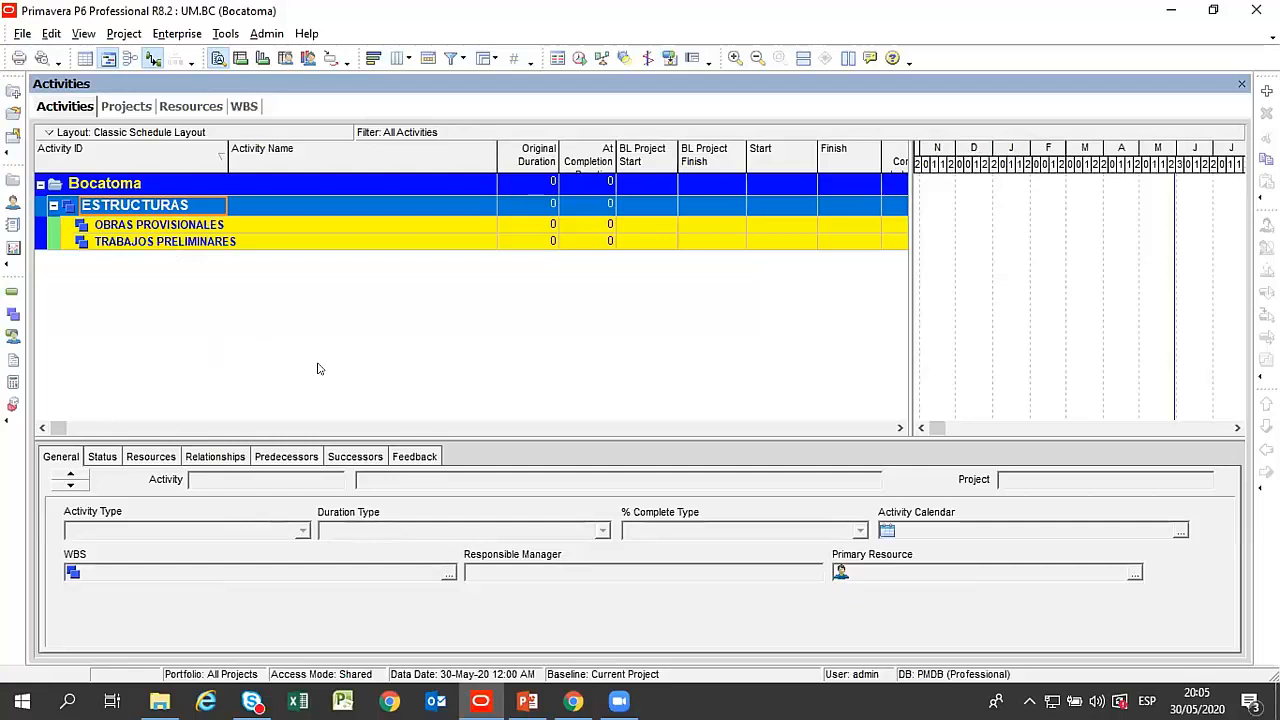
click(212, 250)
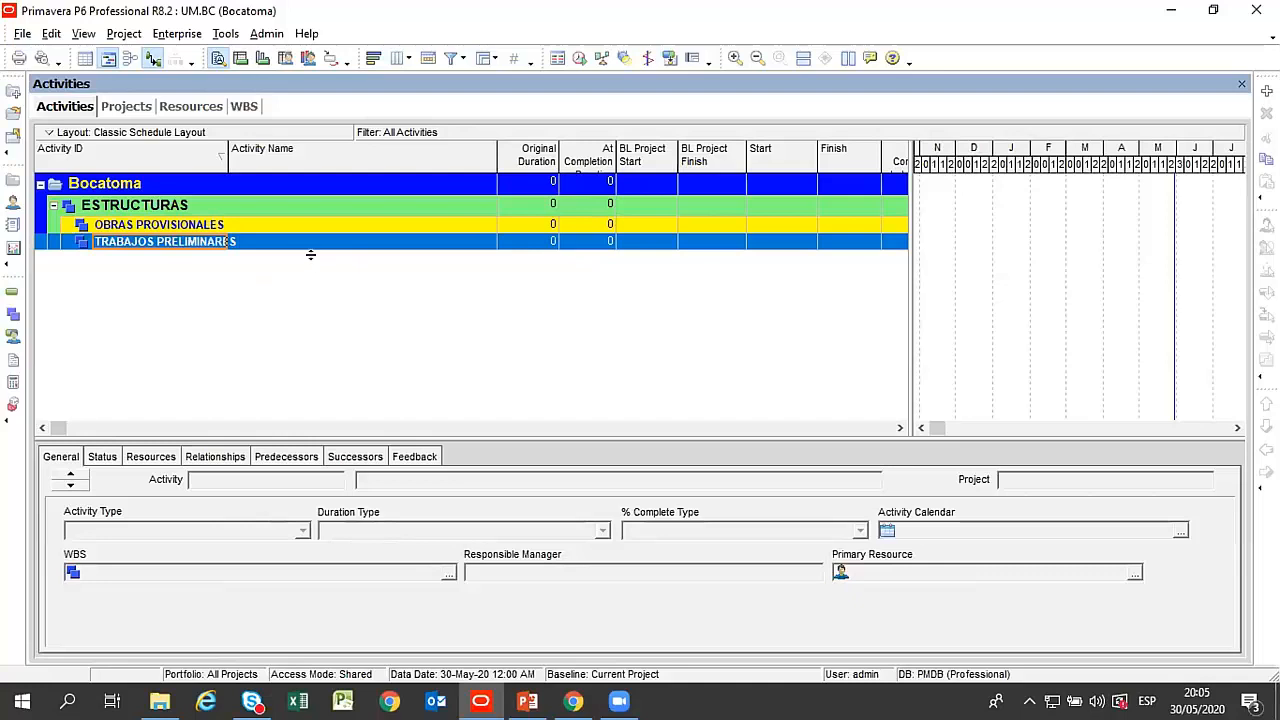
click(206, 225)
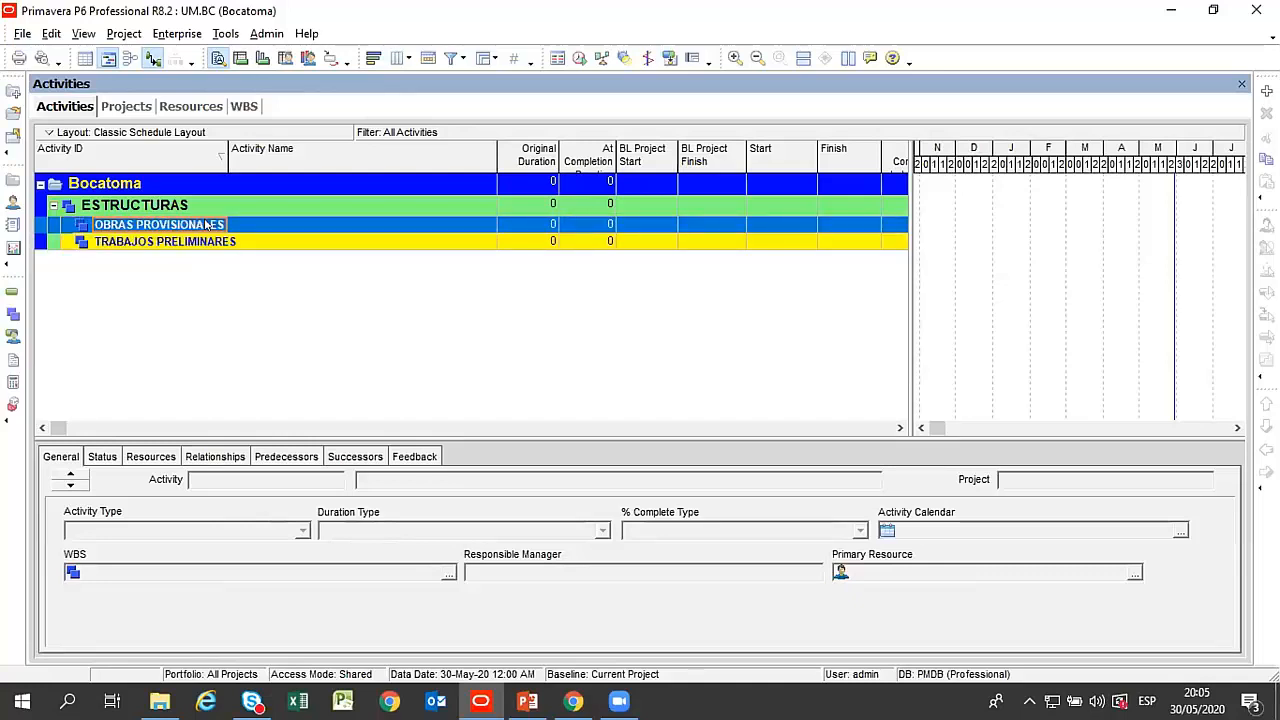
click(210, 238)
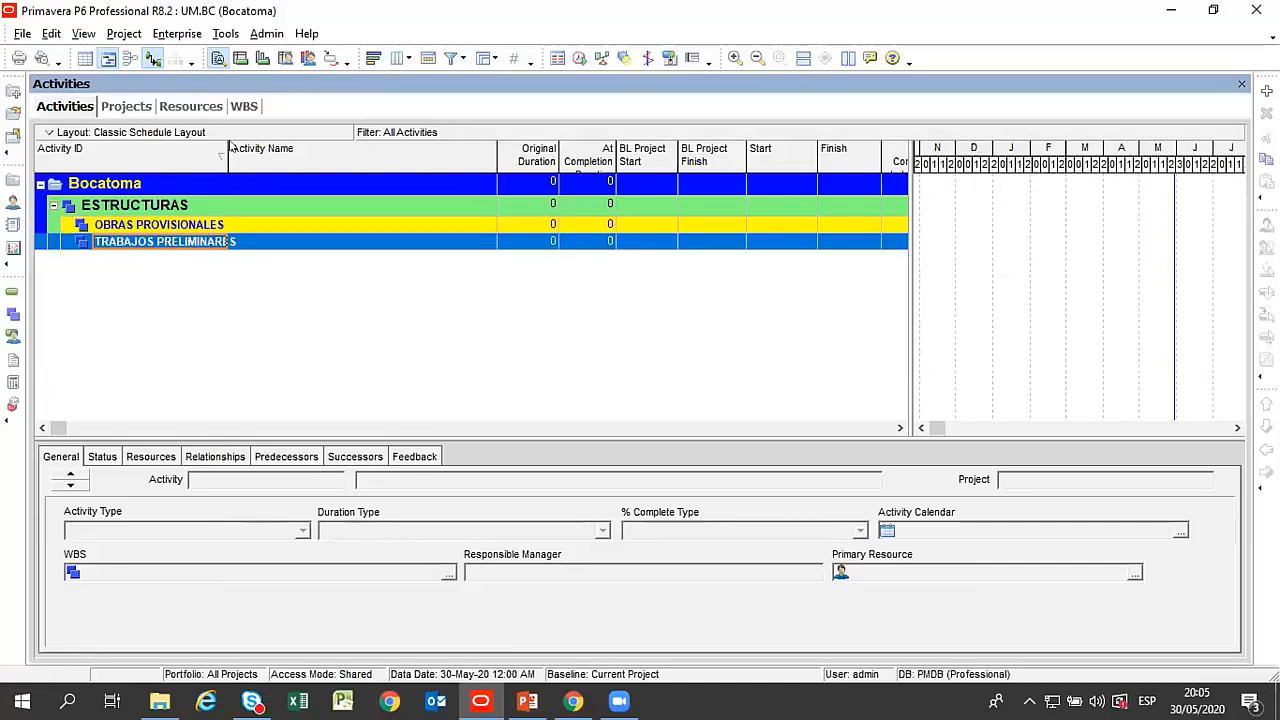
Return to the WBS view, check the elements under Bocatoma and select TRABAJOS PRELIMINARES.
click(244, 107)
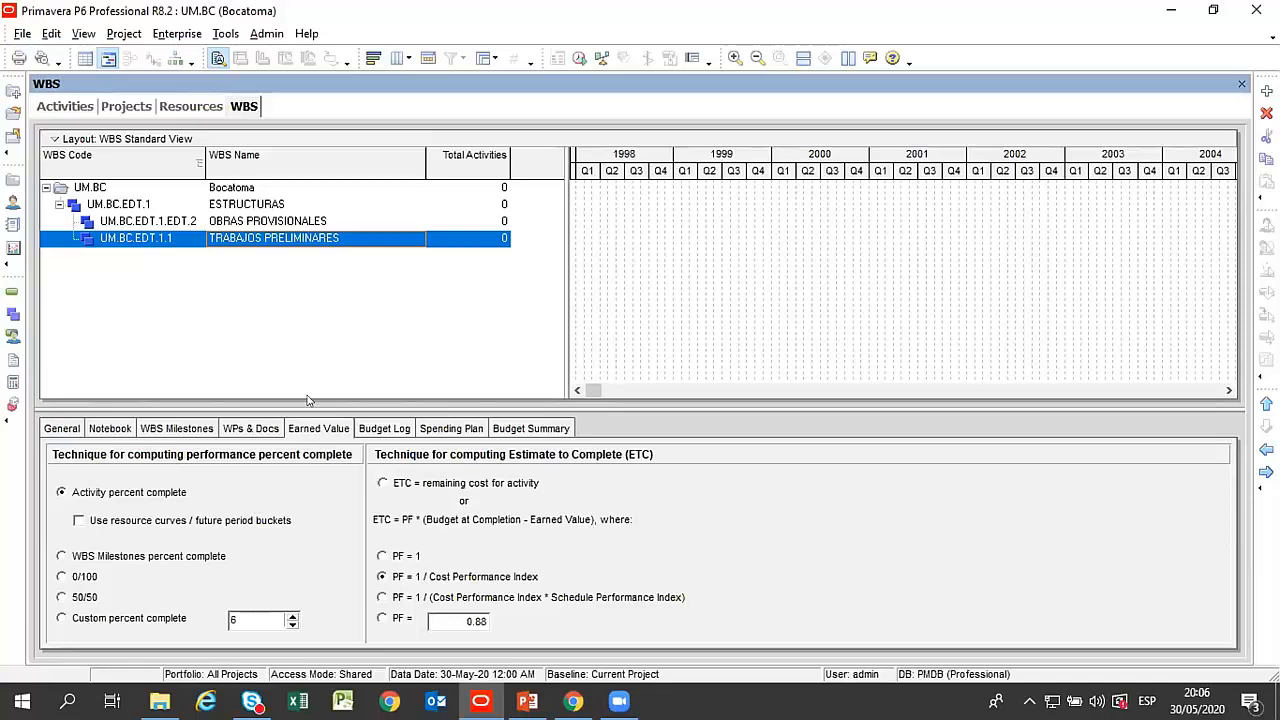
click(257, 221)
click(258, 206)
click(264, 228)
click(265, 239)
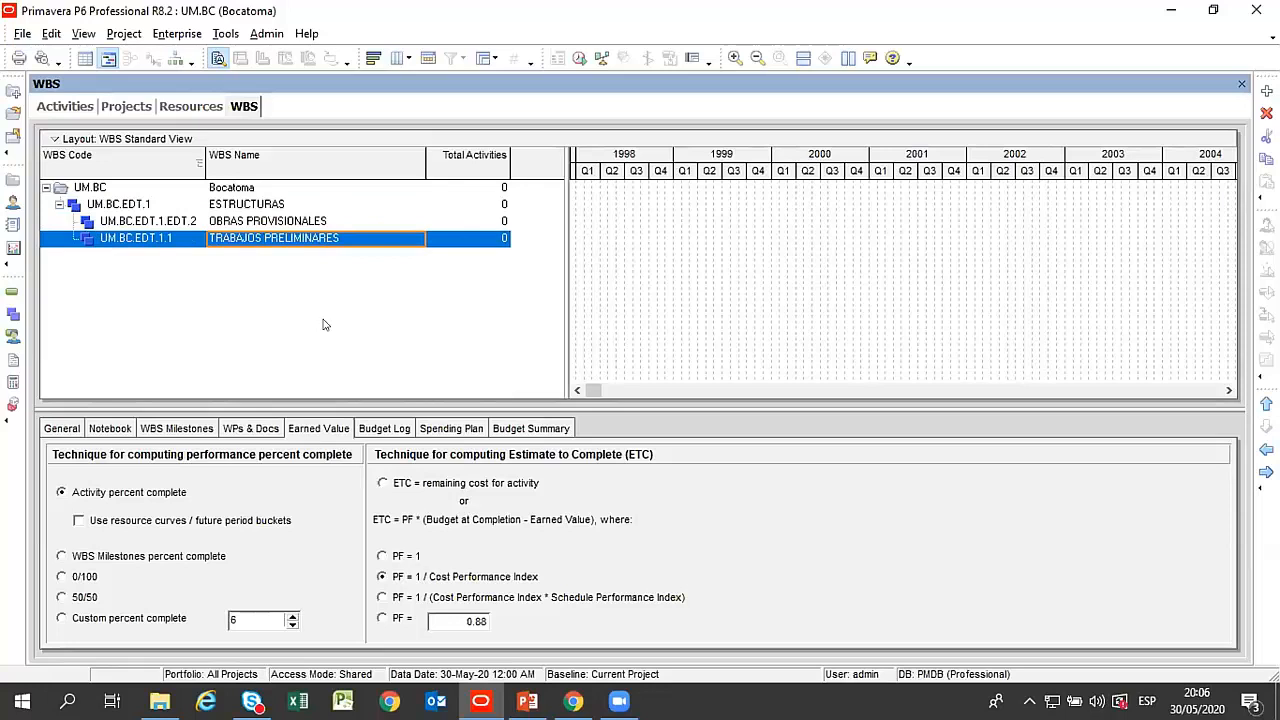
Examine the general, earned value, documents, budget log, spending plan and budget summary details of TRABAJOS PRELIMINARES.
click(62, 428)
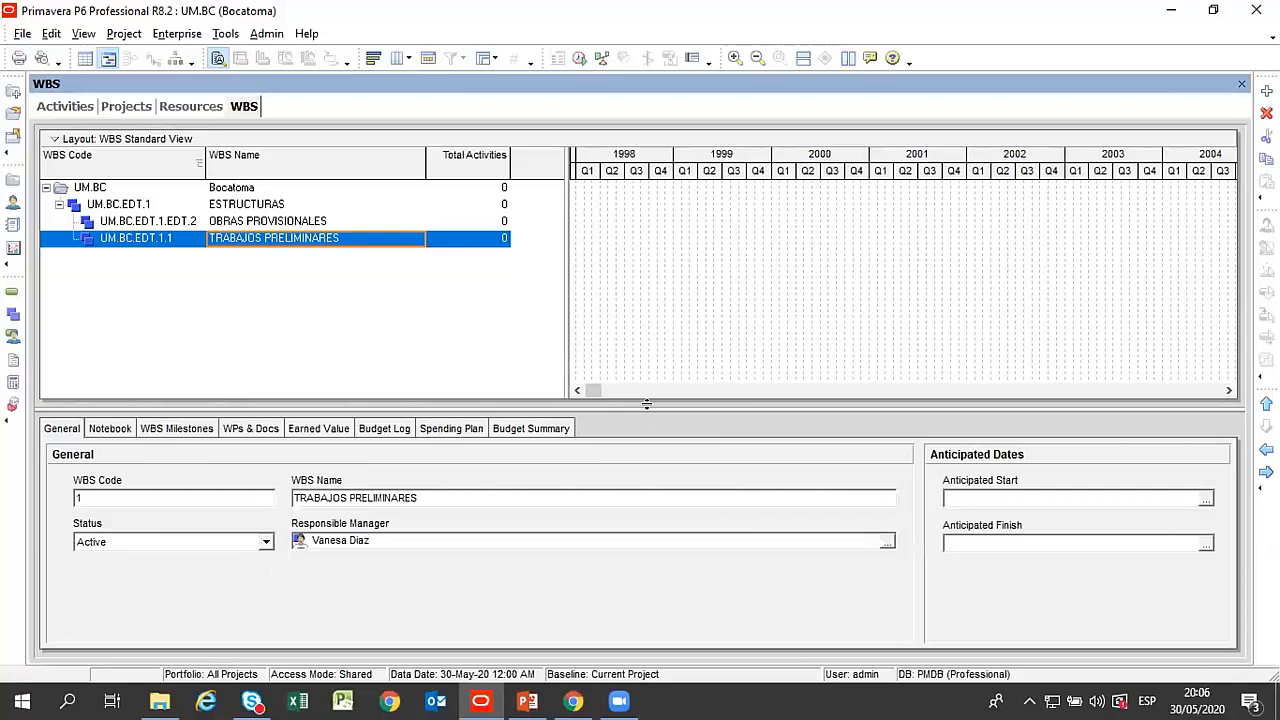
drag(652, 406, 653, 397)
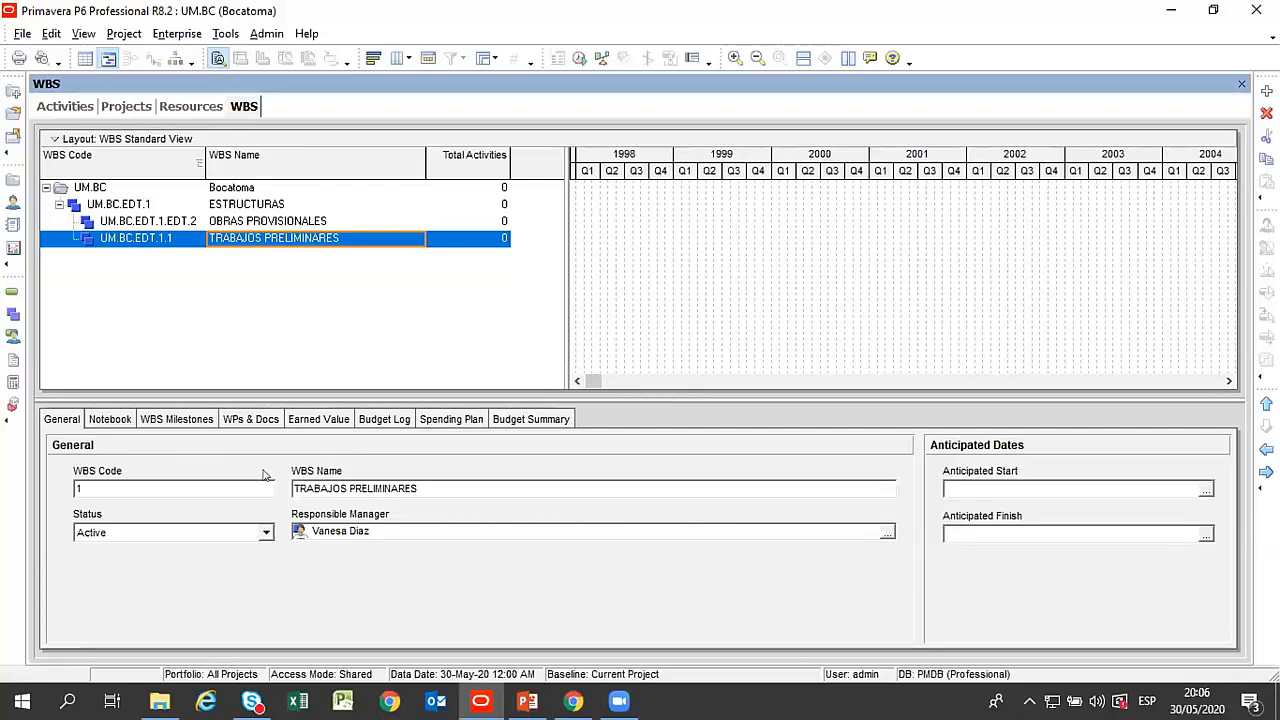
click(338, 420)
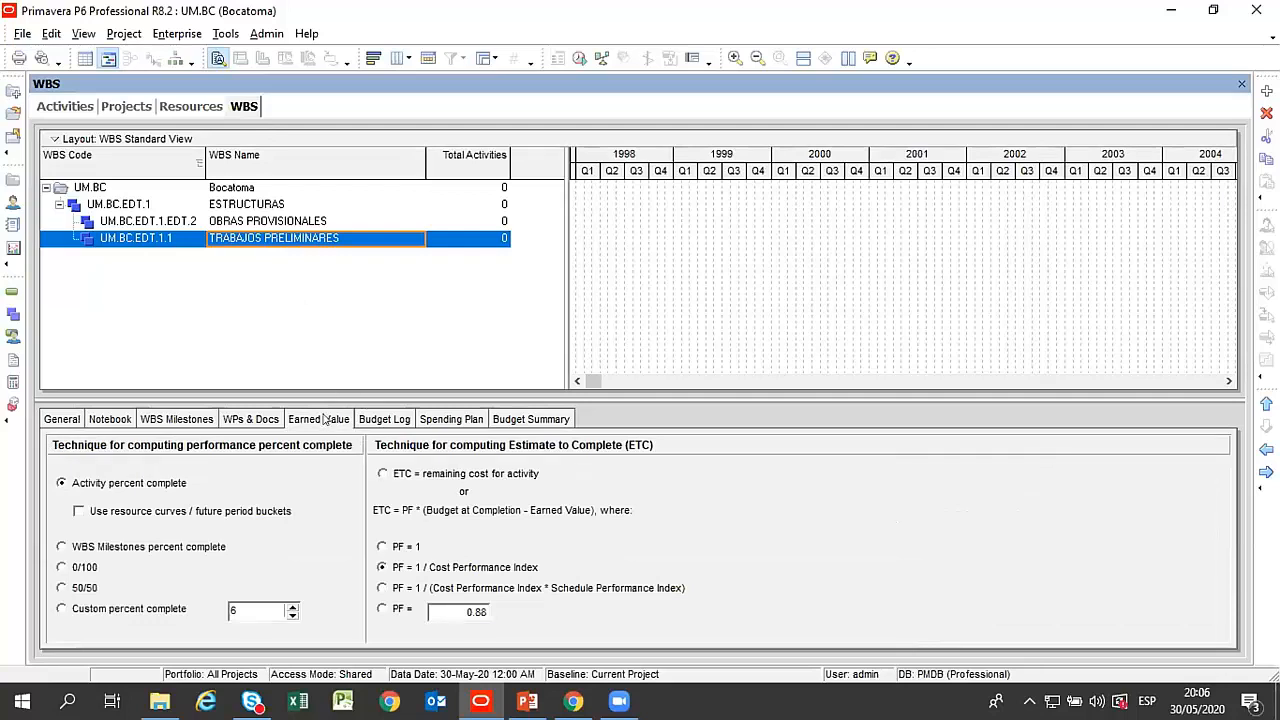
click(272, 419)
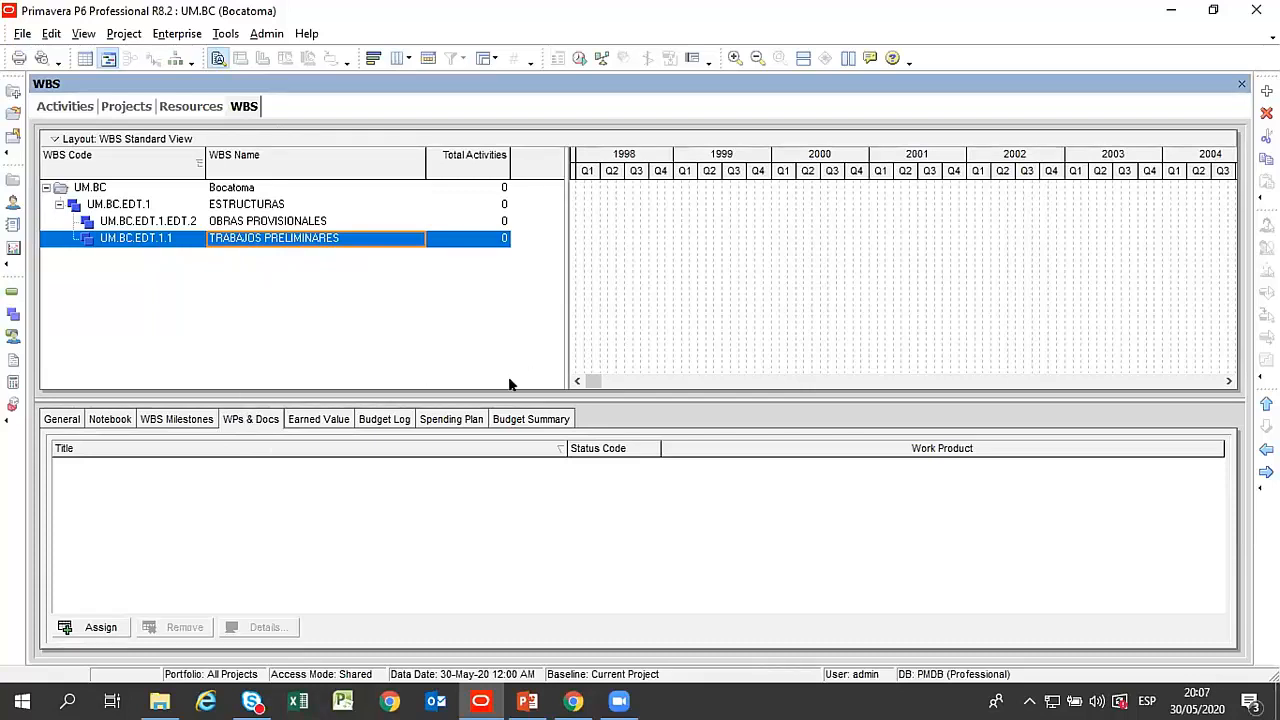
click(381, 419)
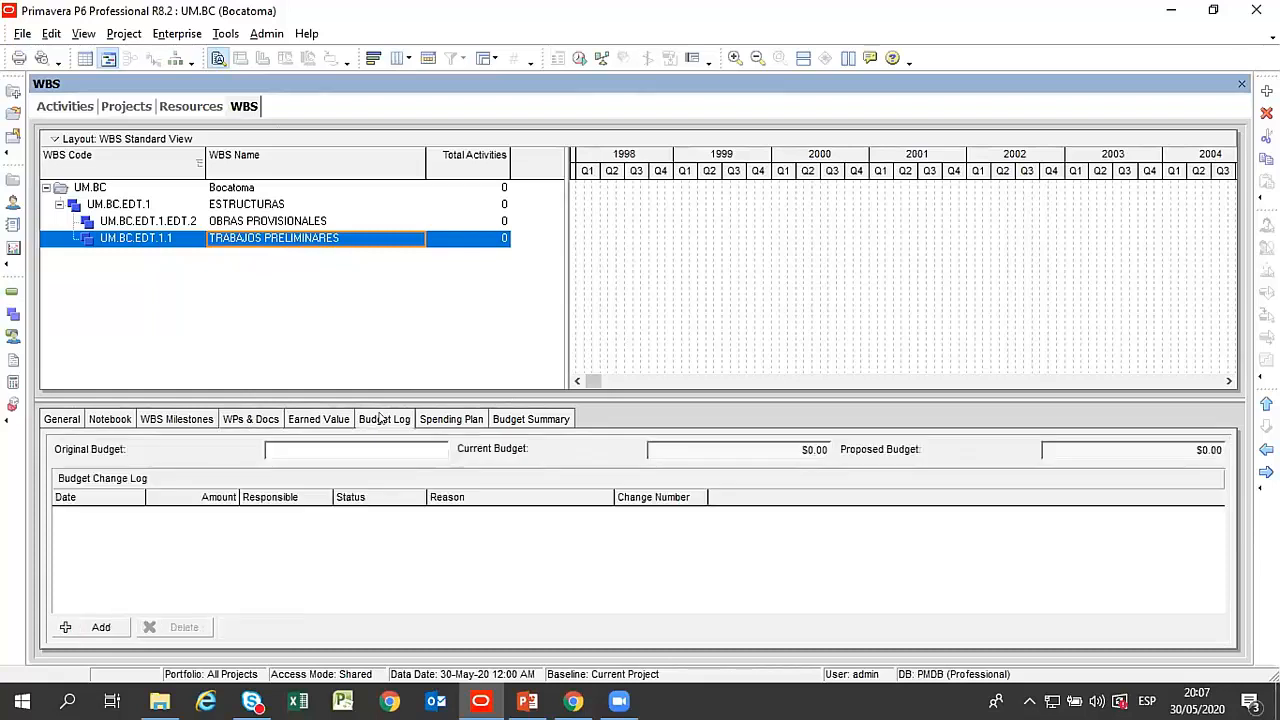
click(458, 419)
click(519, 421)
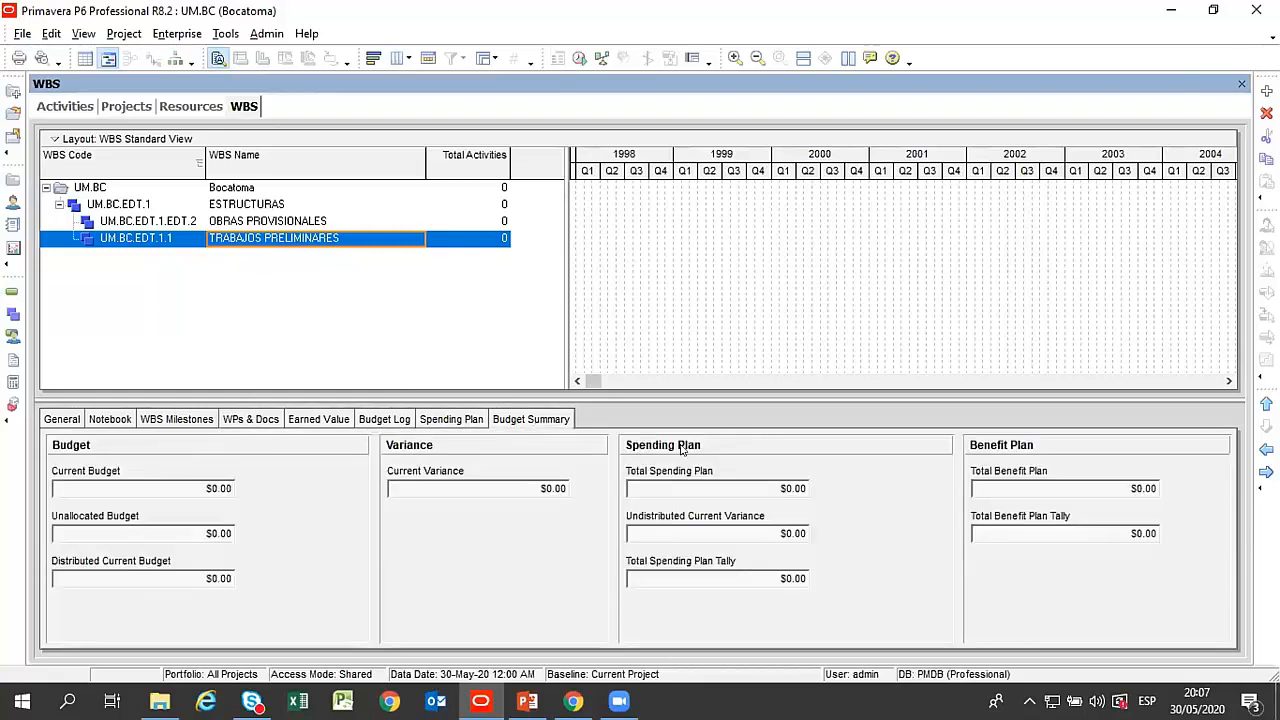
click(246, 206)
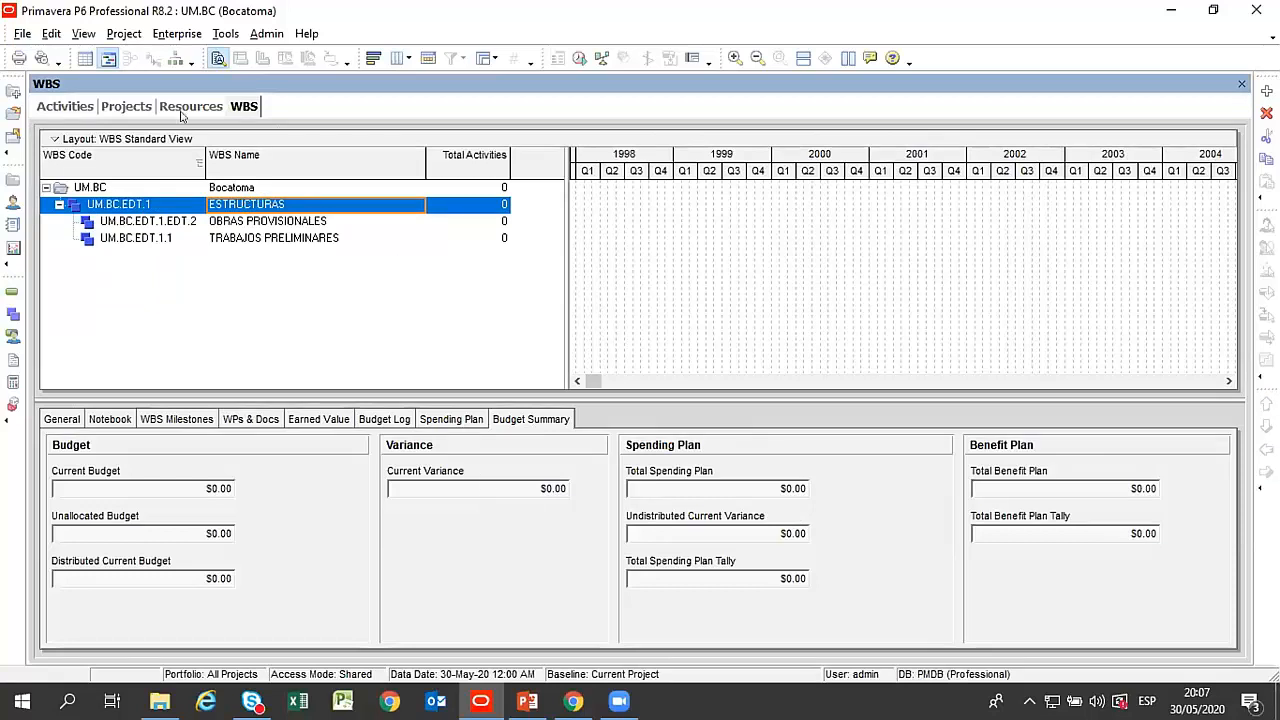
Switch back to the Activities view and select the TRABAJOS PRELIMINARES band.
click(55, 104)
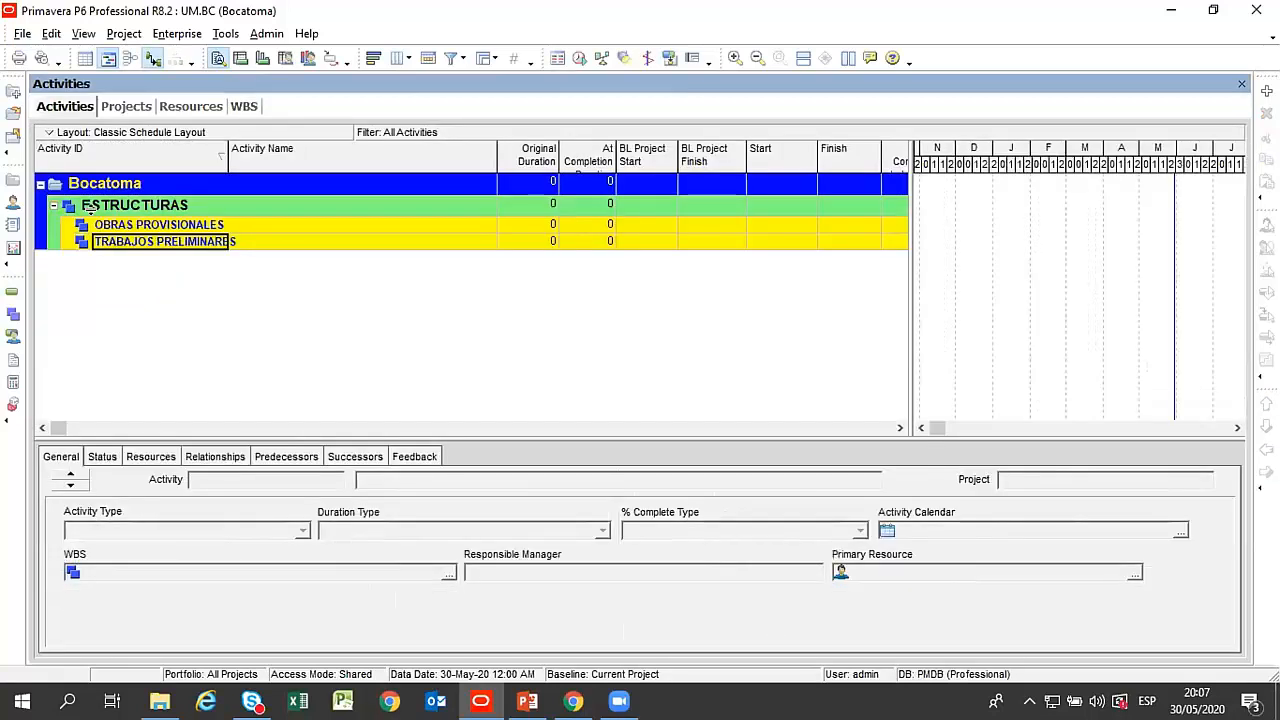
click(156, 226)
click(183, 243)
click(184, 246)
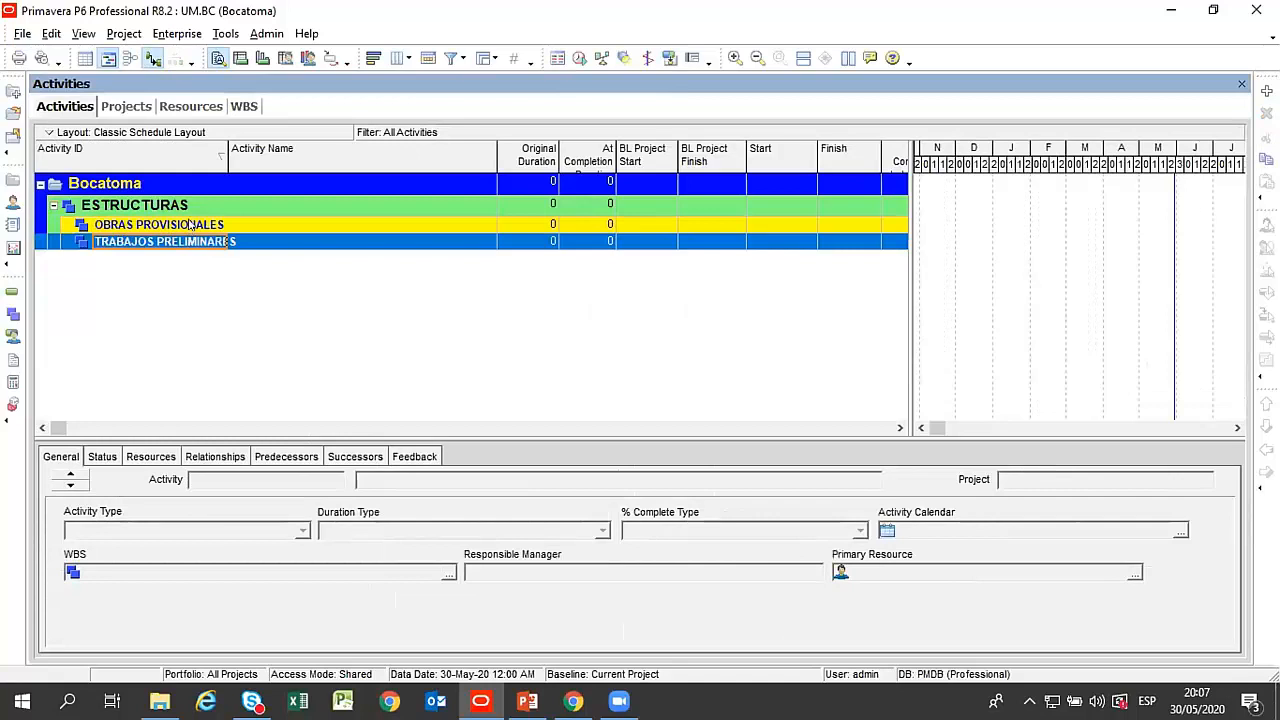
Add an activity named Actividad 01 under the OBRAS PROVISIONALES band.
click(190, 226)
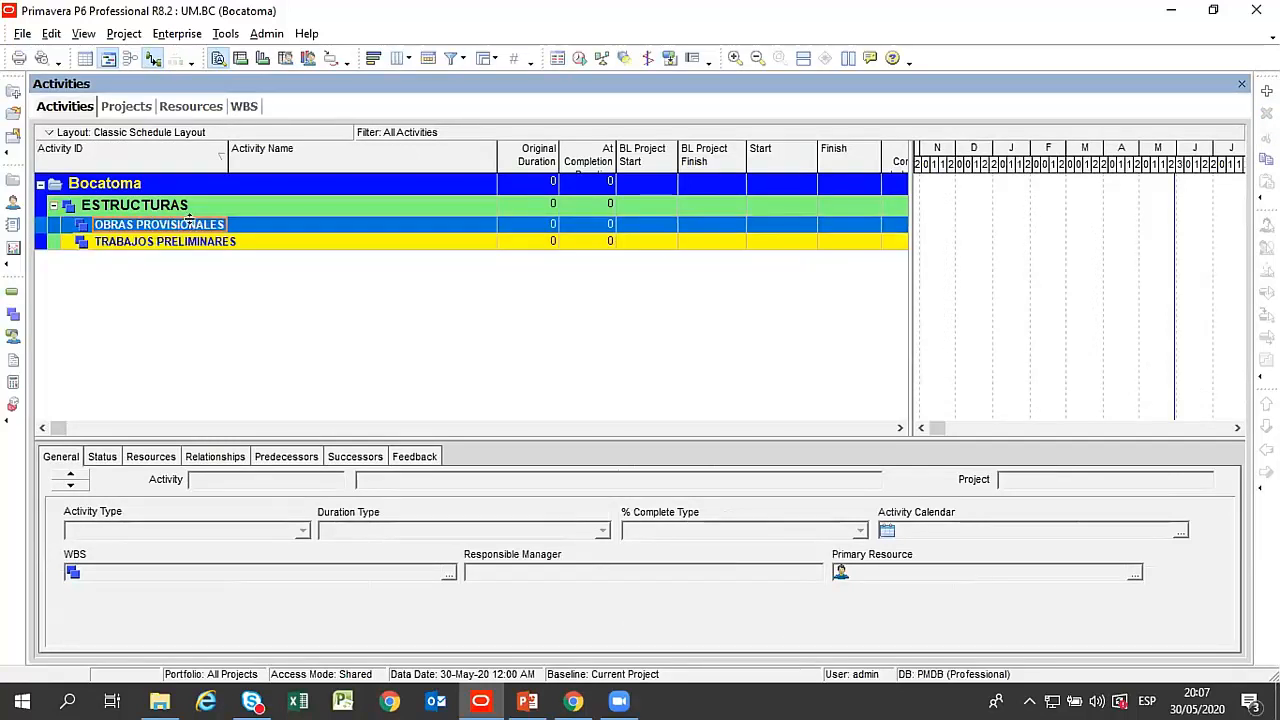
click(213, 246)
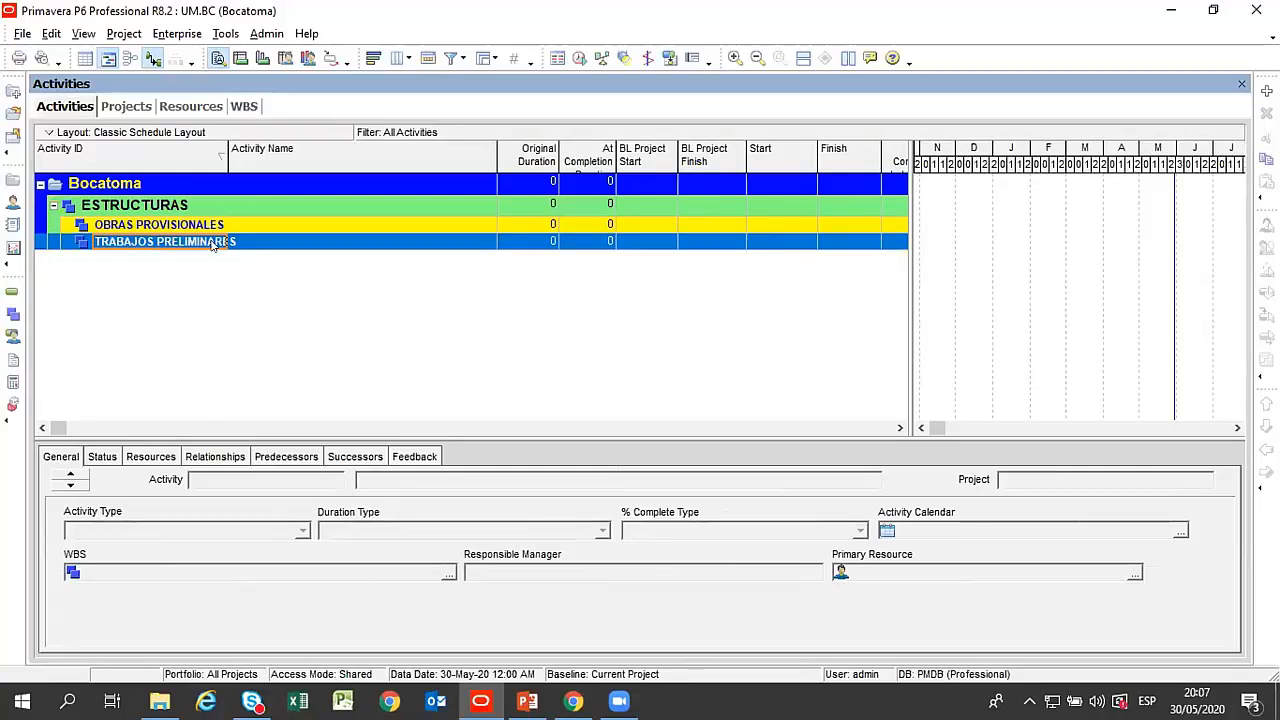
click(214, 227)
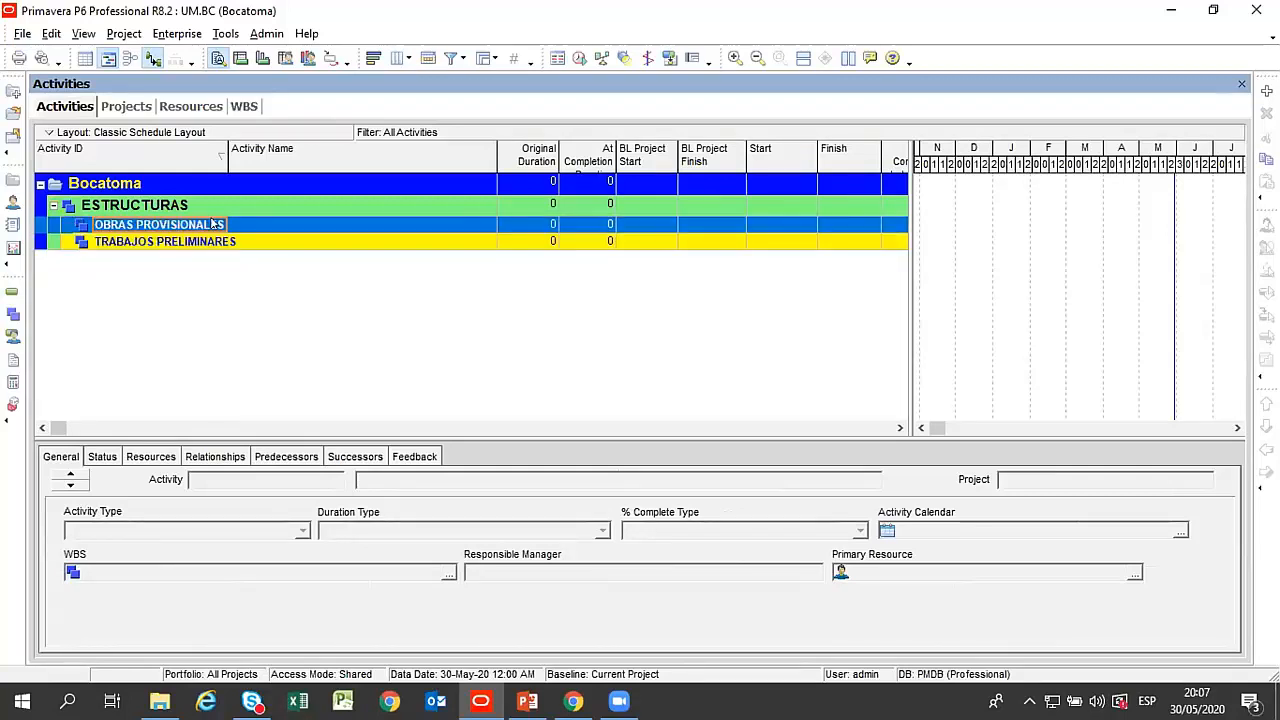
click(213, 239)
click(208, 228)
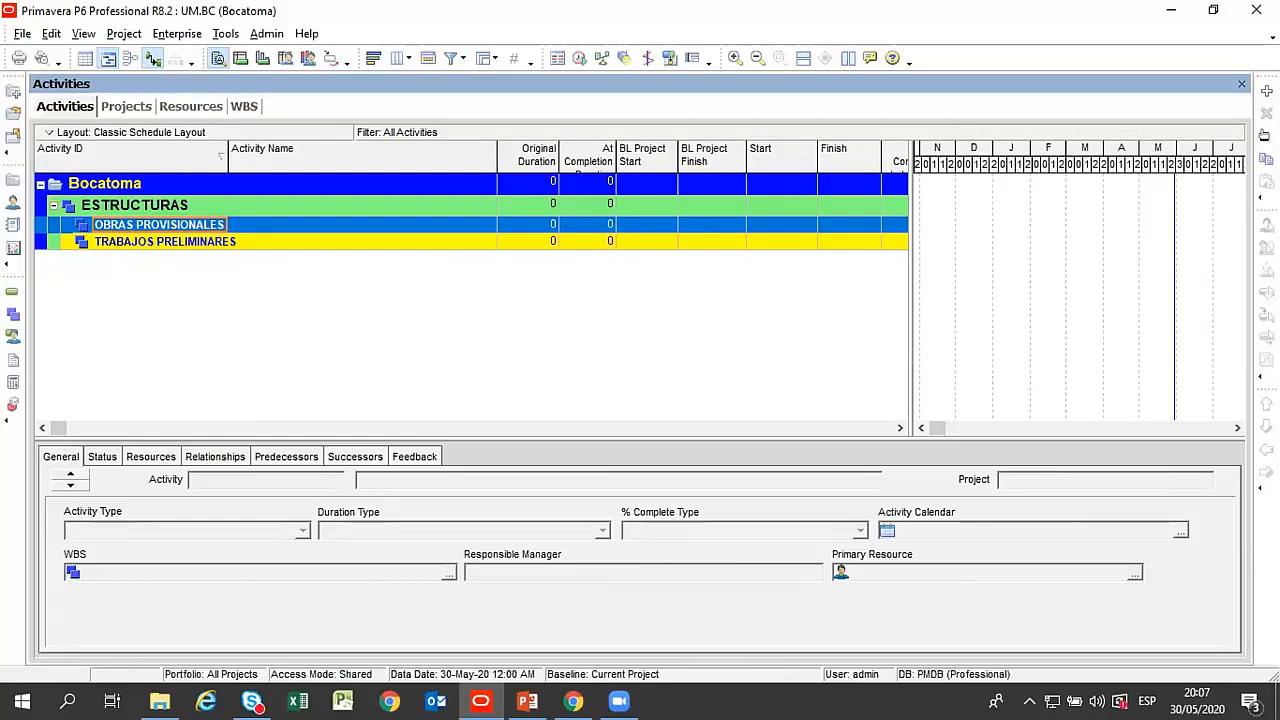
click(1266, 91)
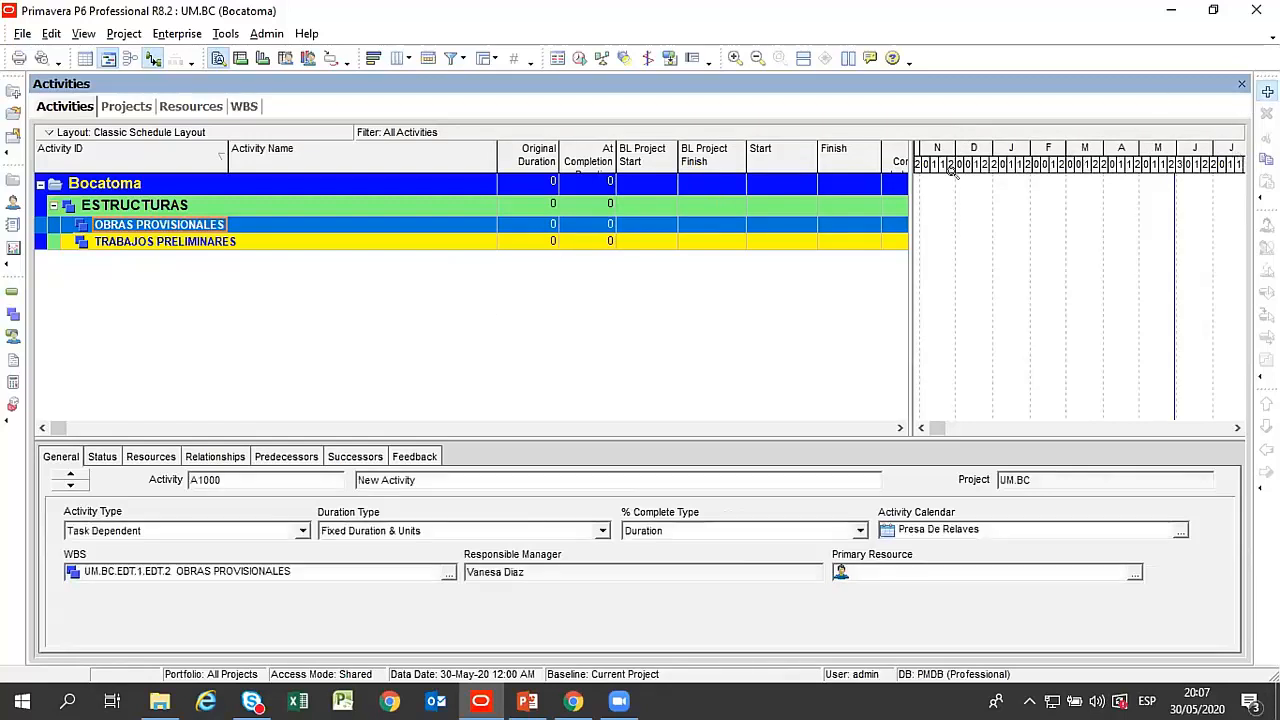
text(Actividad 0)
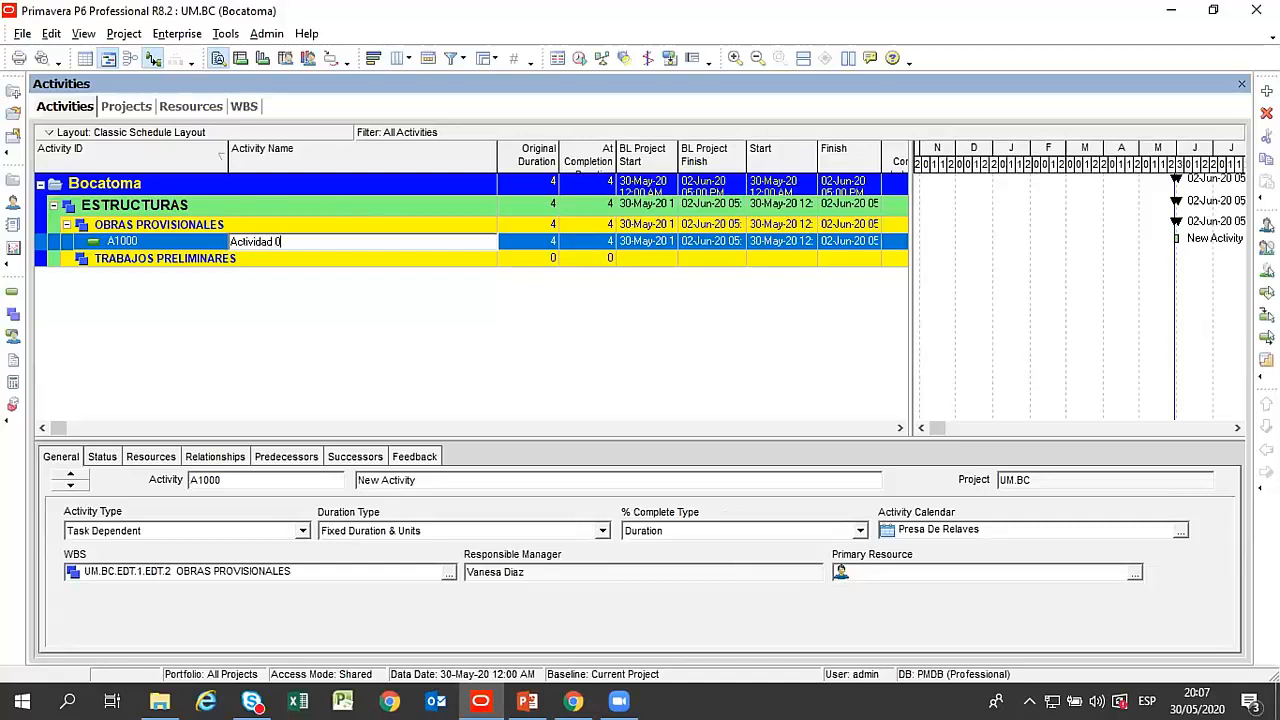
text(1)
key(Return)
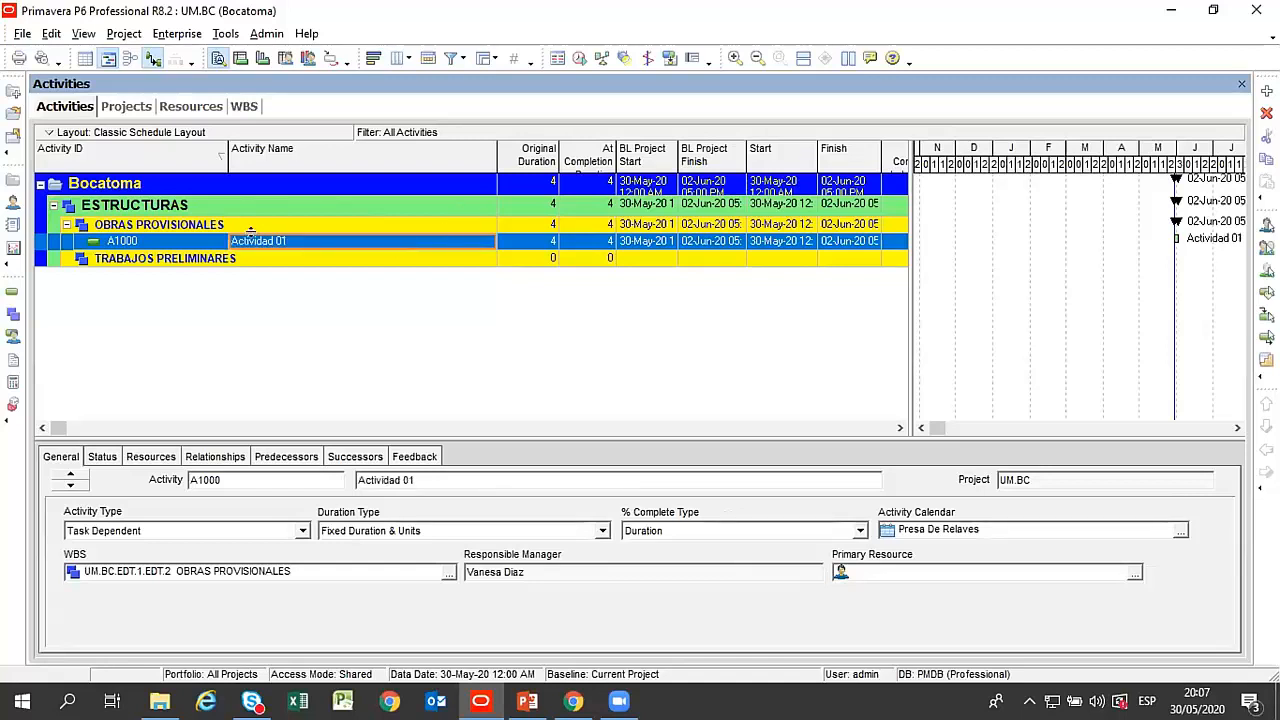
Narrow the Activity Name column and add a second activity named Actividad 02 under OBRAS PROVISIONALES.
drag(496, 158, 442, 160)
click(1266, 91)
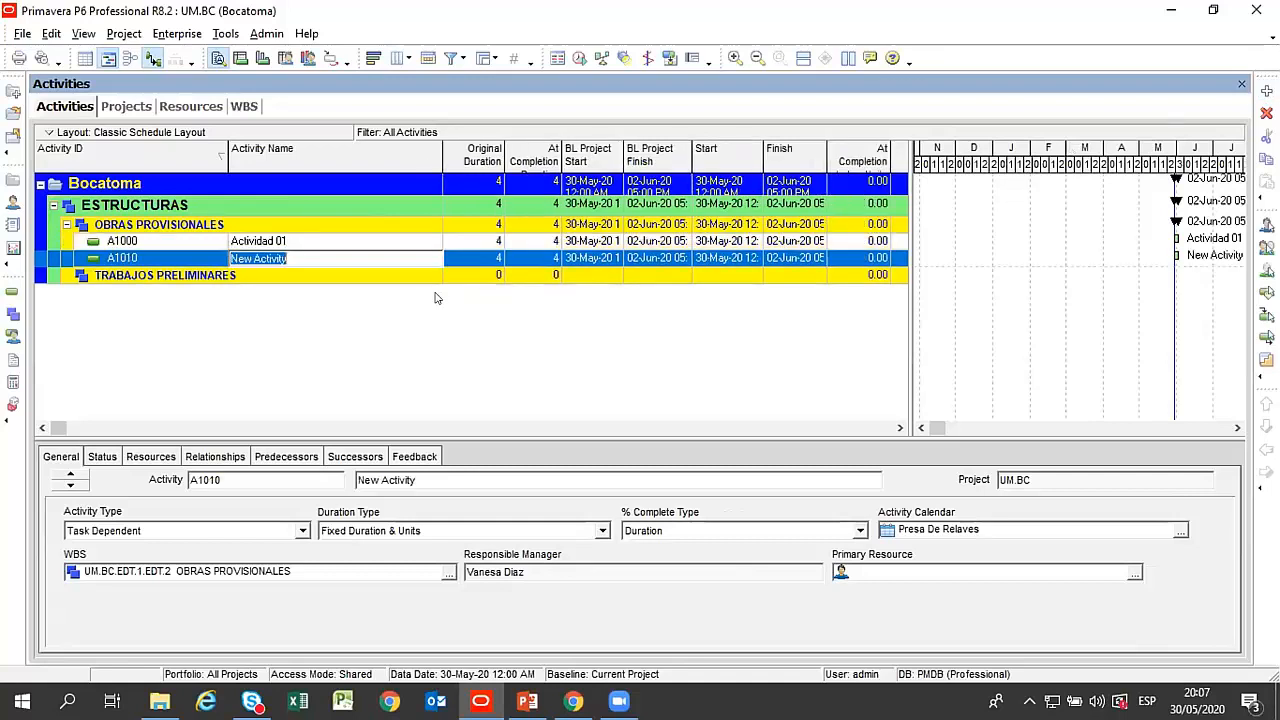
text(Actividad 0)
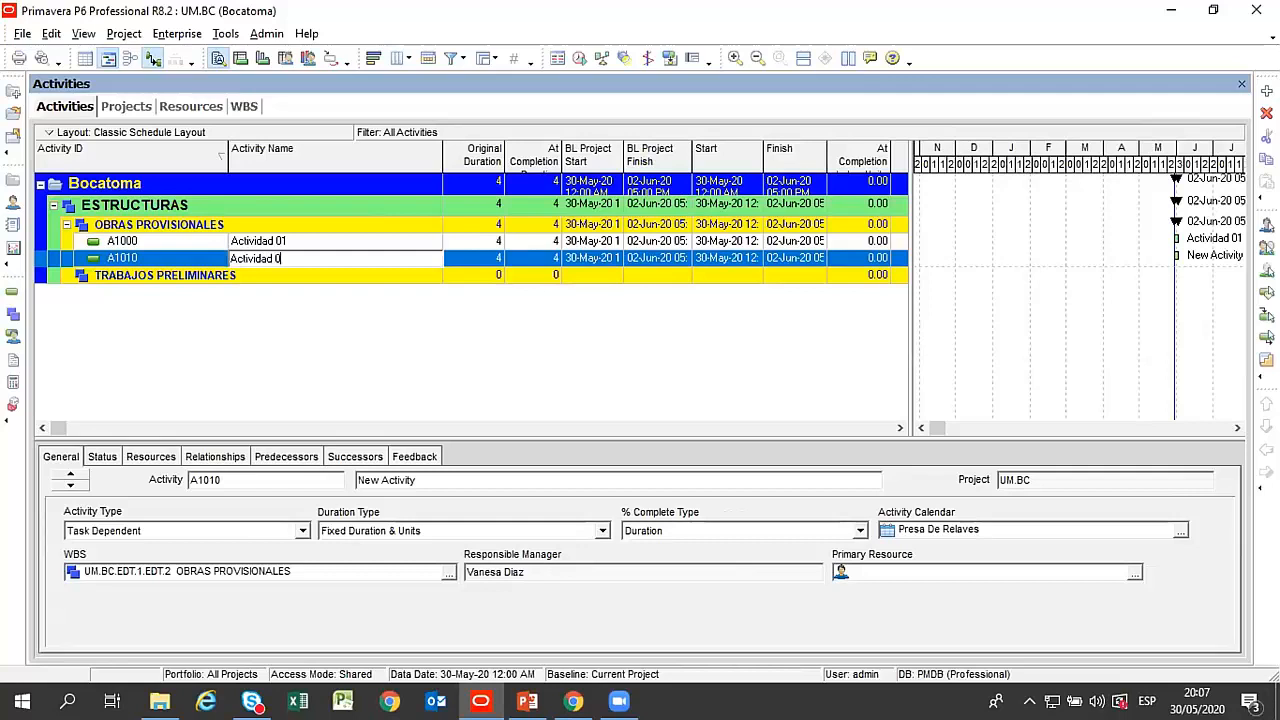
text(2)
key(Return)
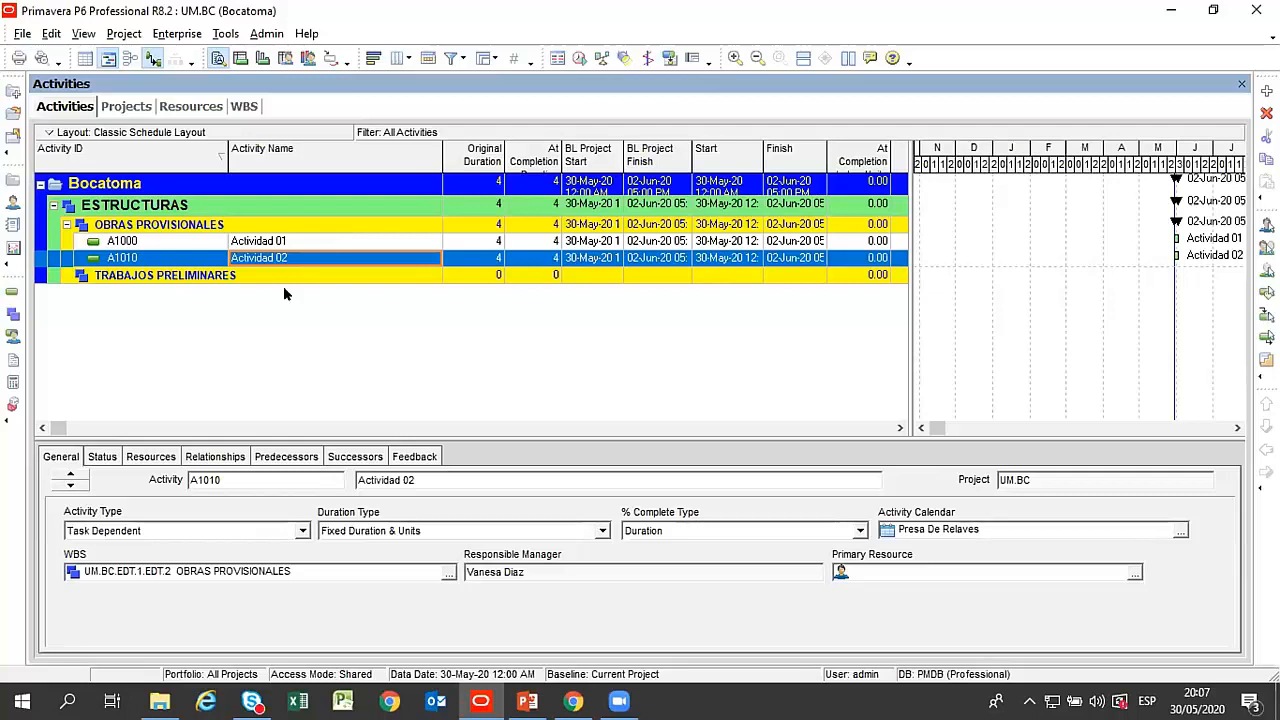
click(299, 244)
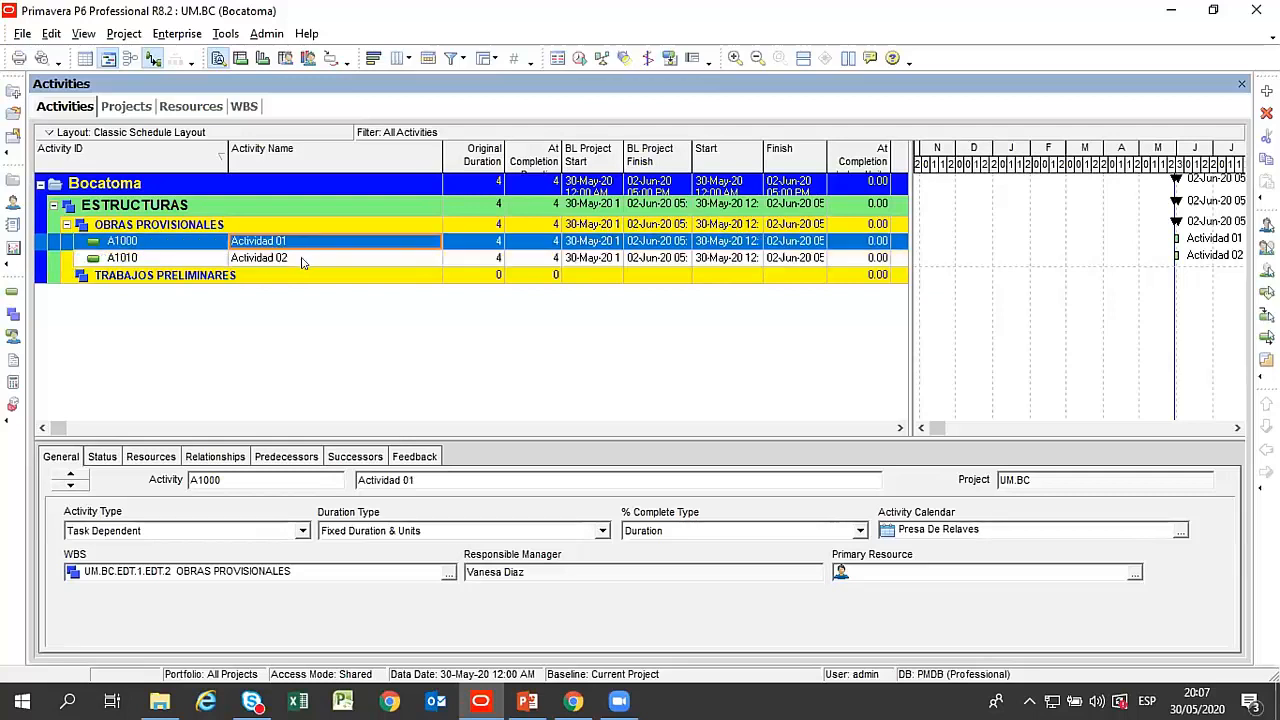
click(304, 260)
click(315, 245)
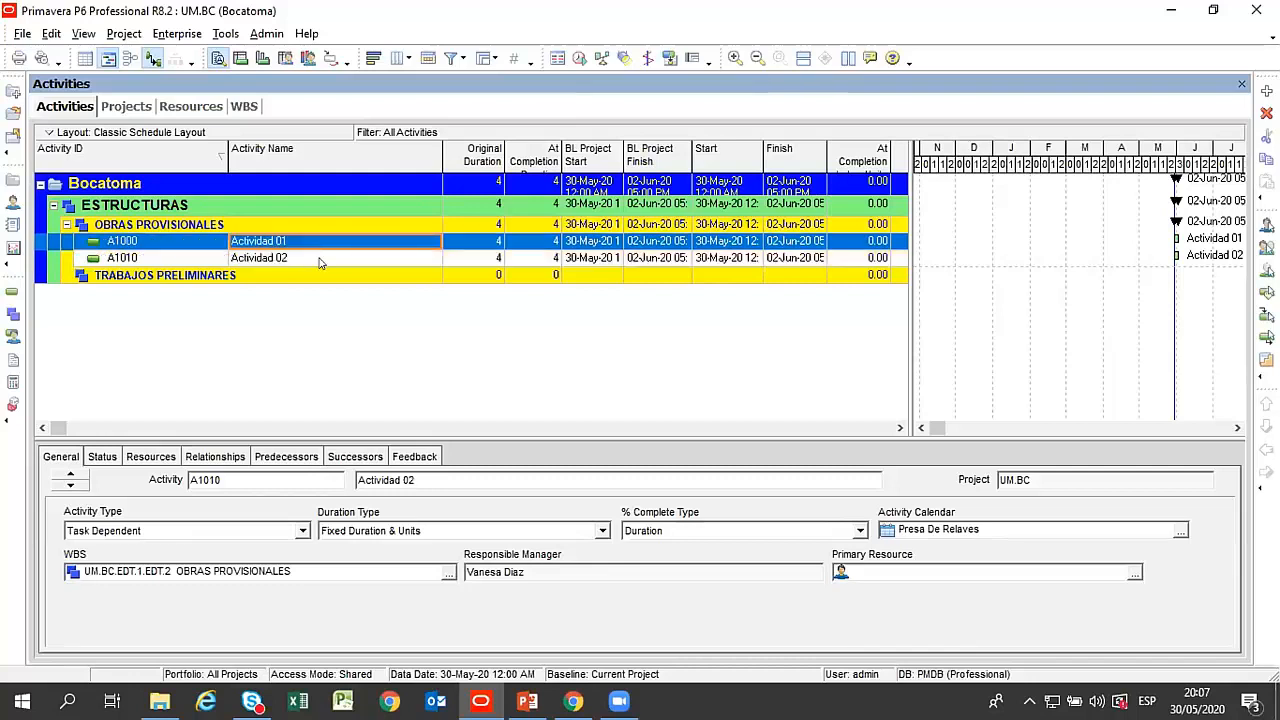
click(331, 262)
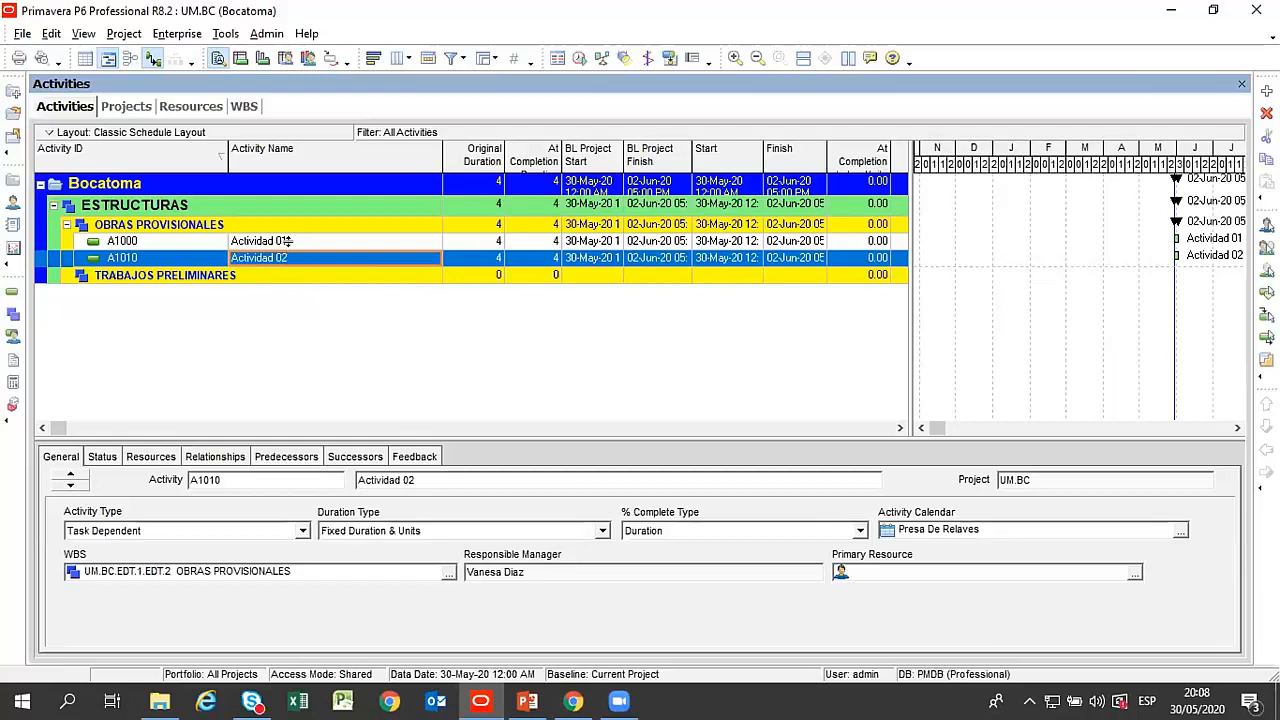
click(288, 243)
click(305, 260)
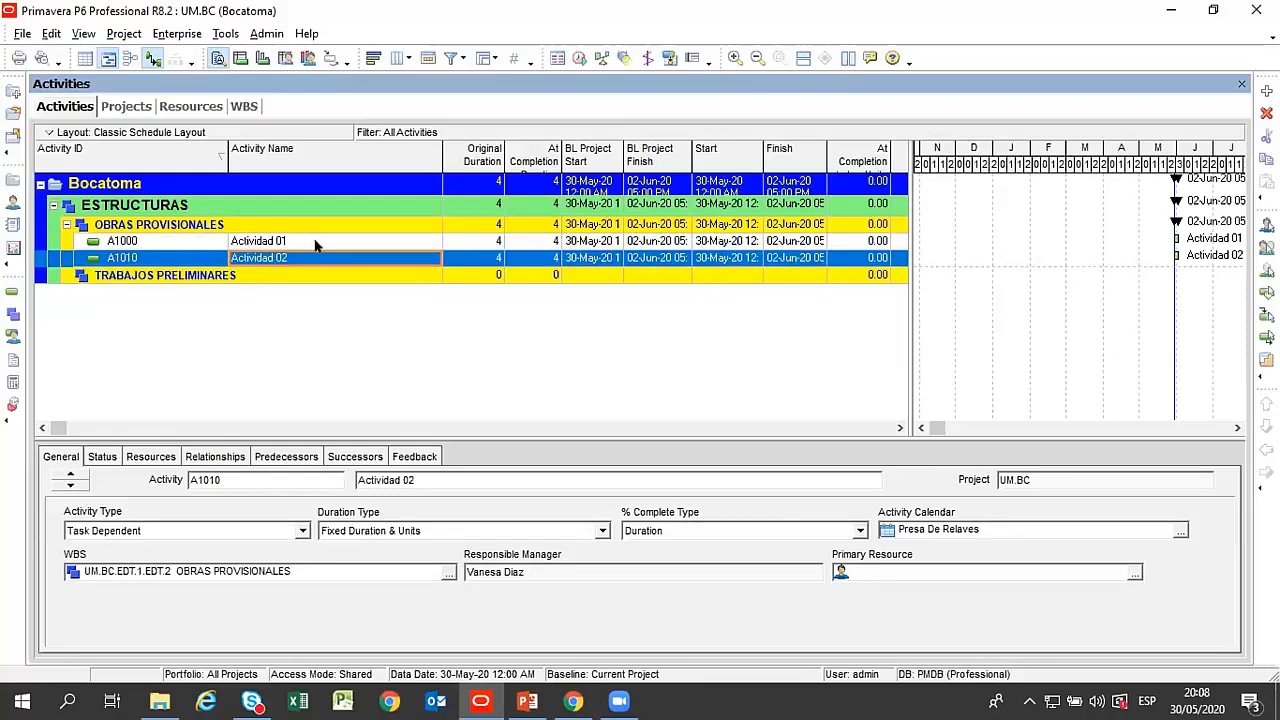
click(314, 245)
Narrow the Activity Name column further and widen the activity table to show the planned and actual labor units columns.
drag(440, 164, 400, 180)
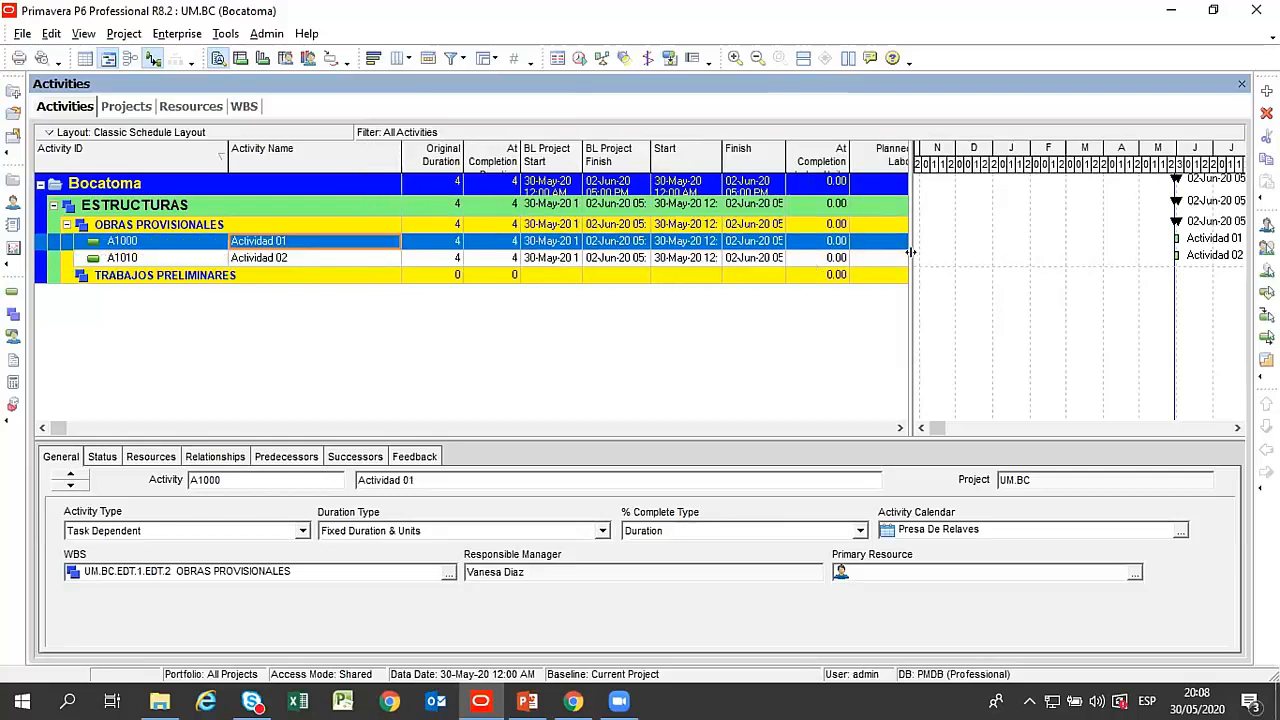
drag(911, 254, 1057, 346)
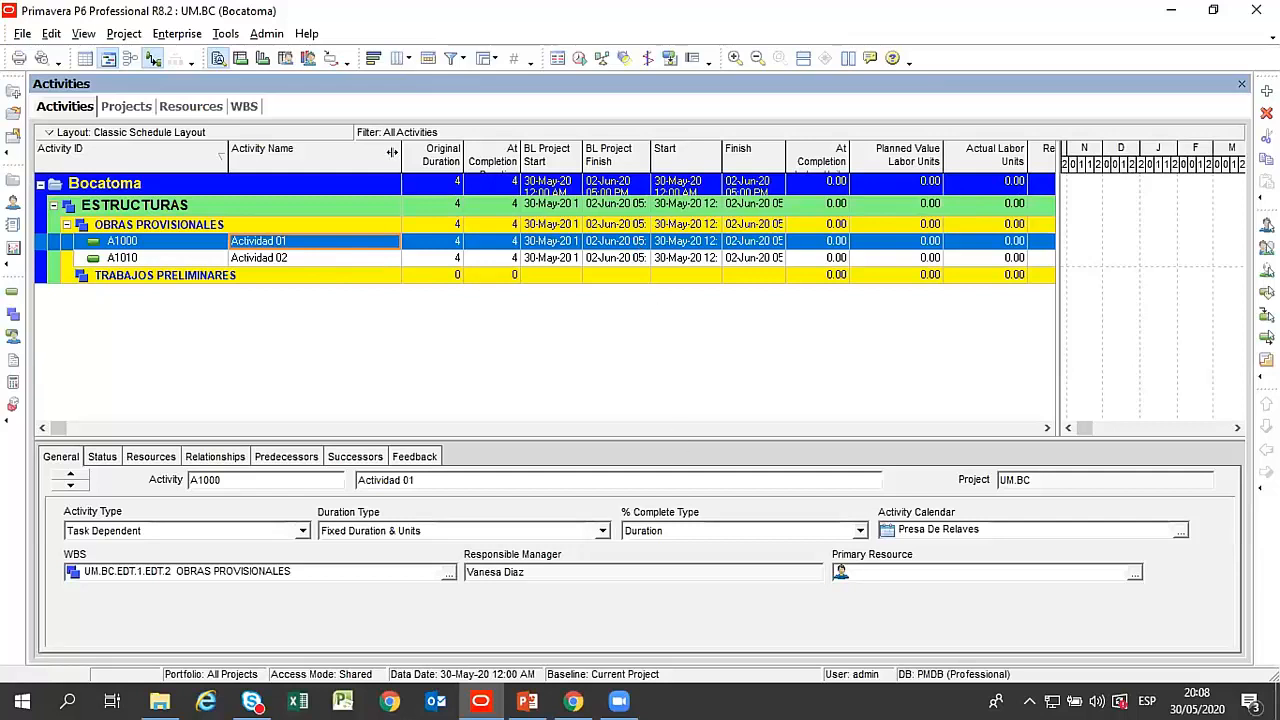
drag(385, 153, 371, 153)
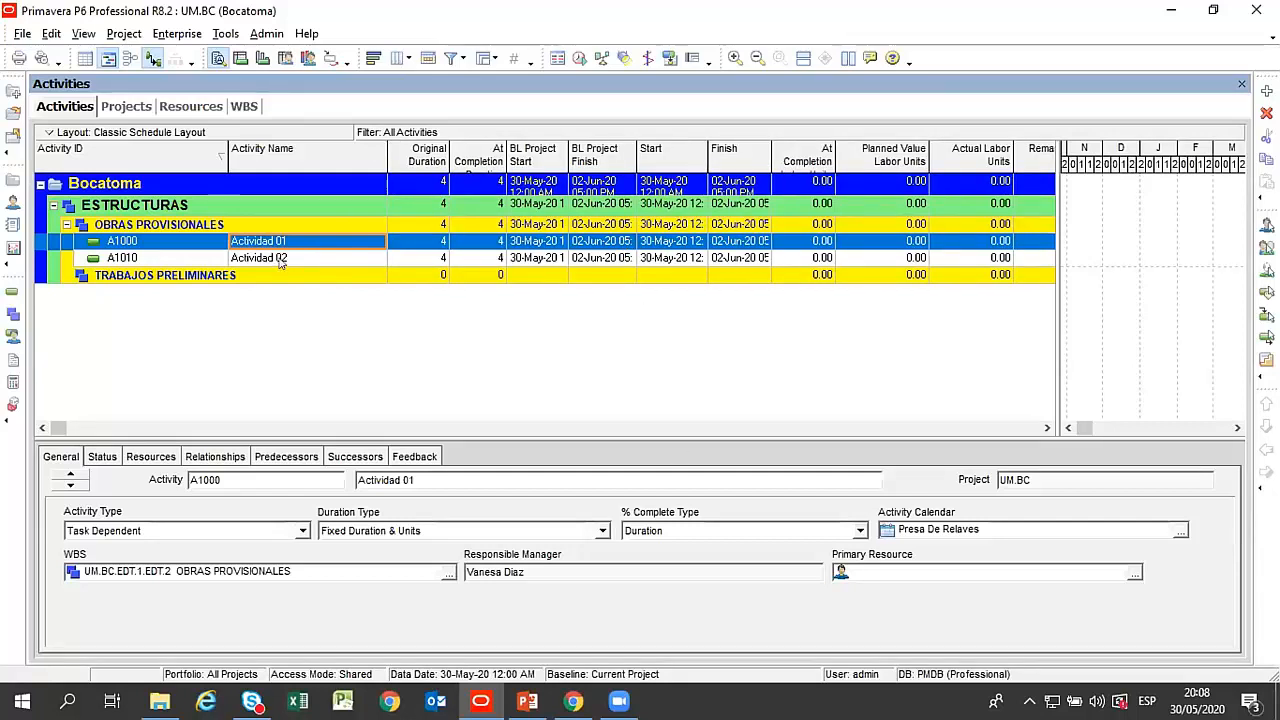
Enlarge the activity details area beneath the table and select Actividad 02.
click(281, 259)
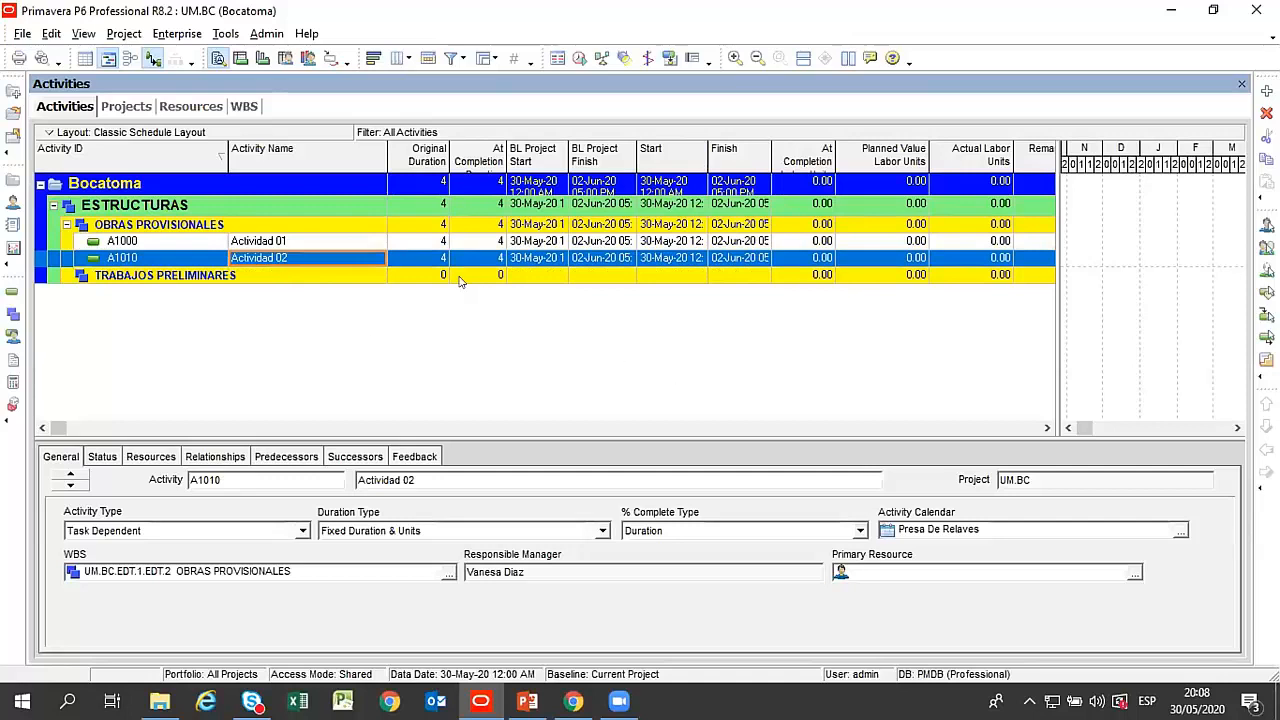
click(277, 243)
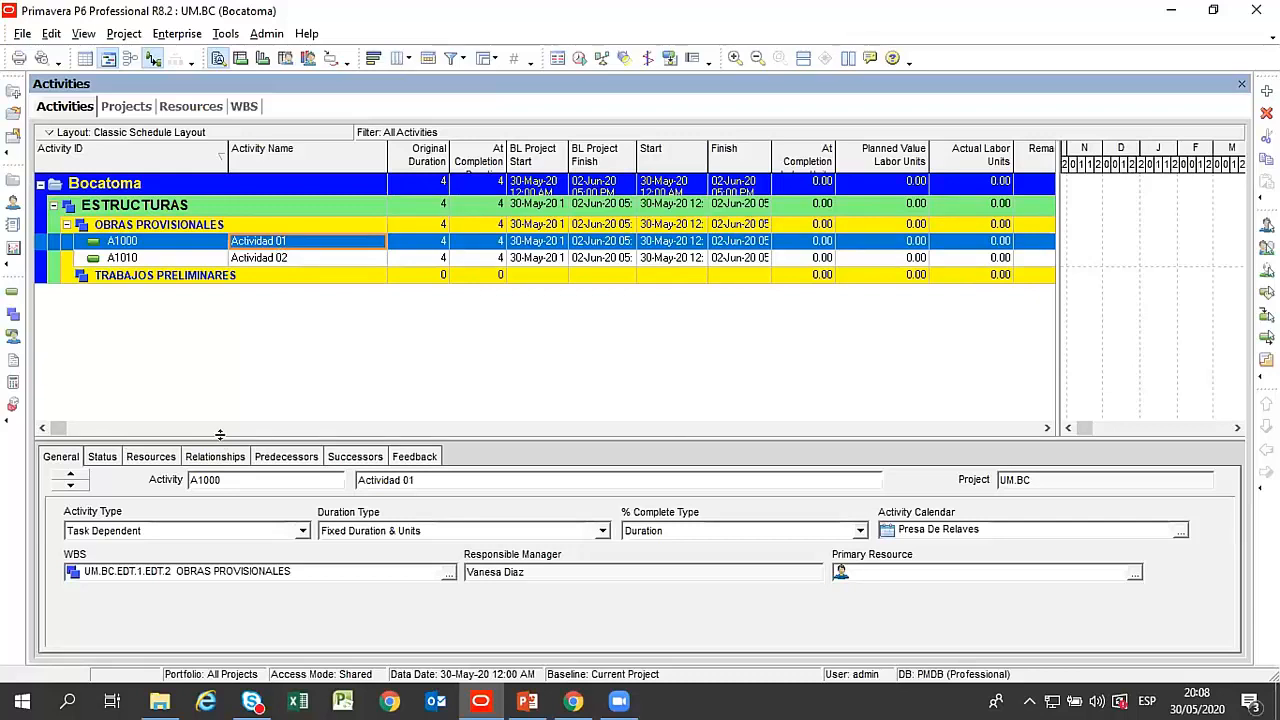
drag(788, 430, 788, 346)
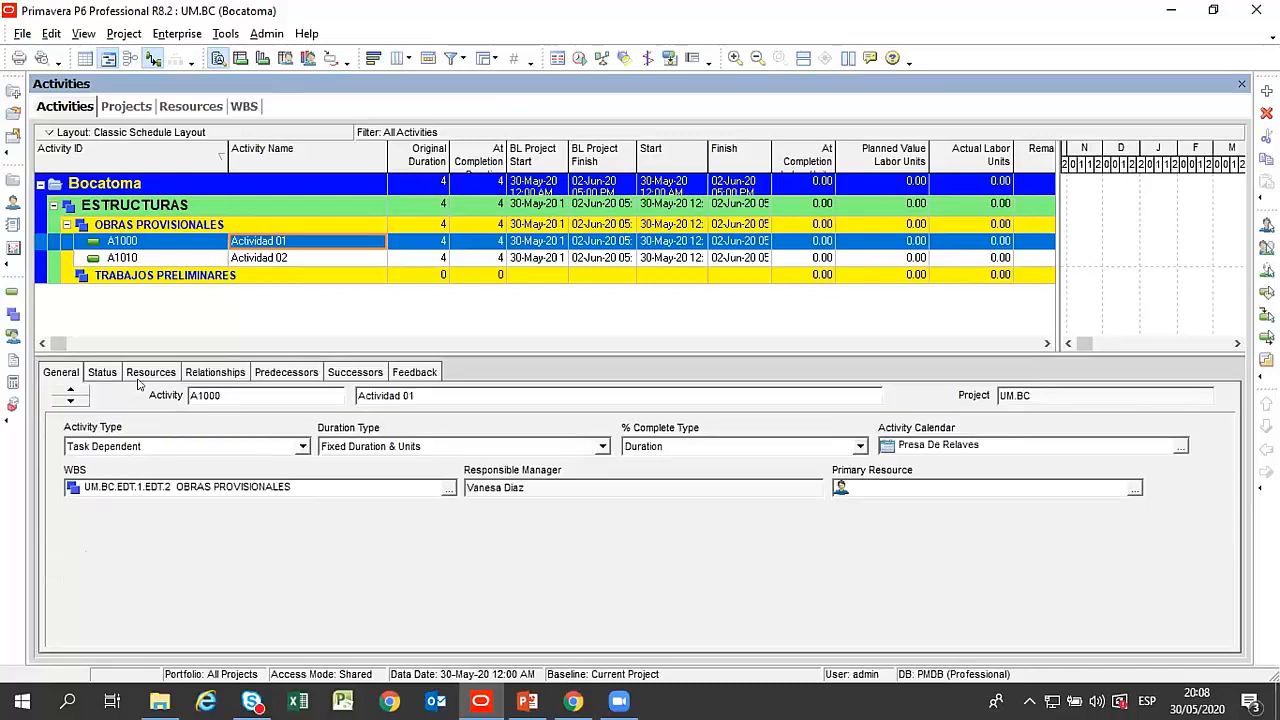
click(270, 258)
click(282, 244)
click(288, 259)
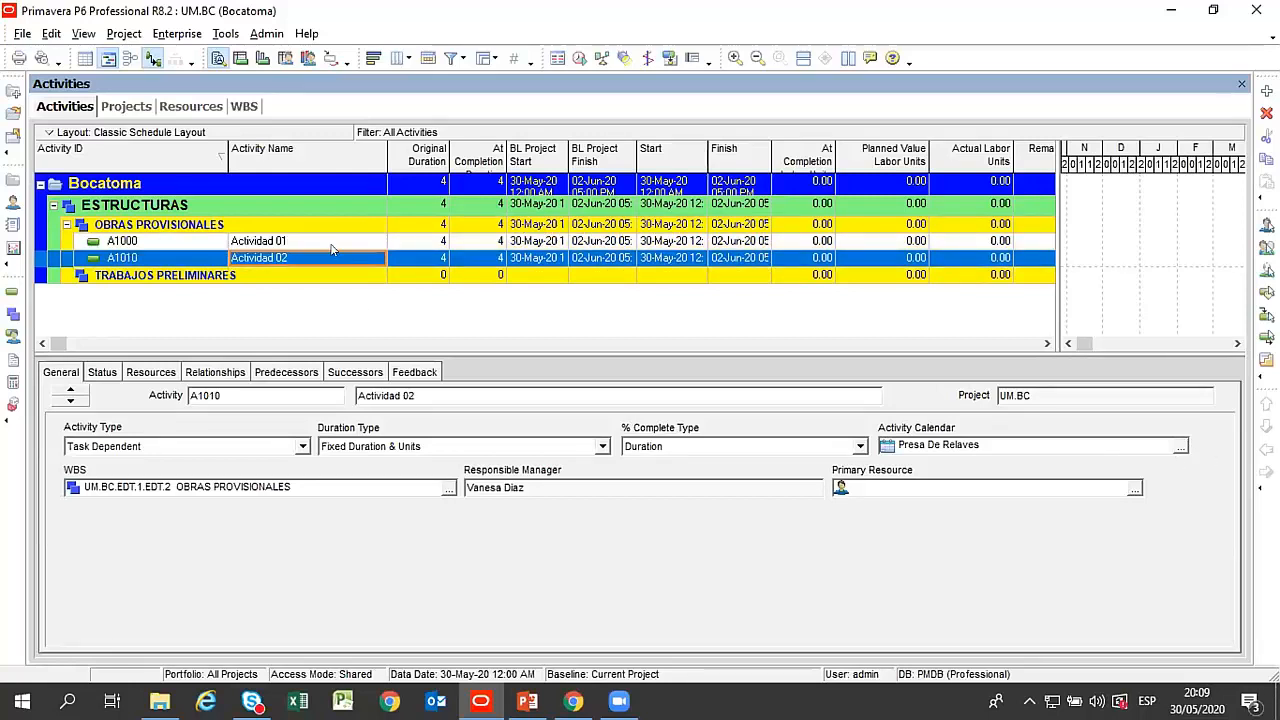
Open the enterprise list of global calendars and move its window higher up.
click(135, 34)
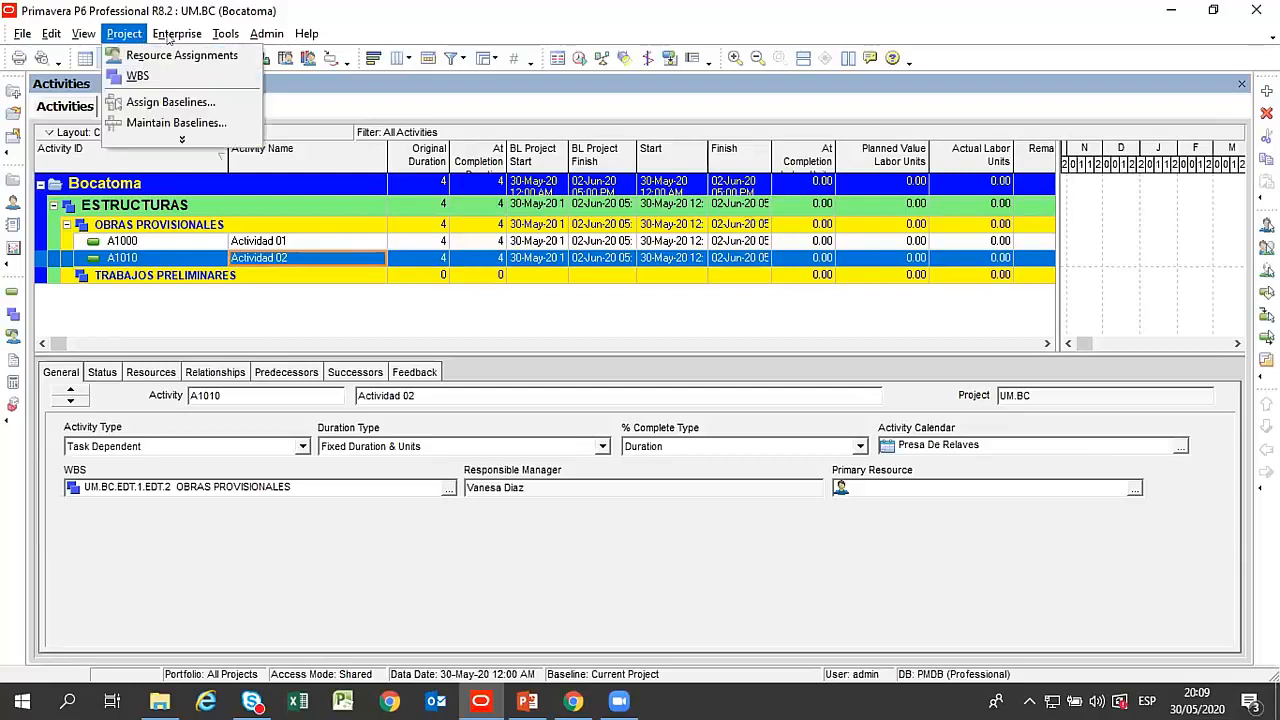
click(172, 35)
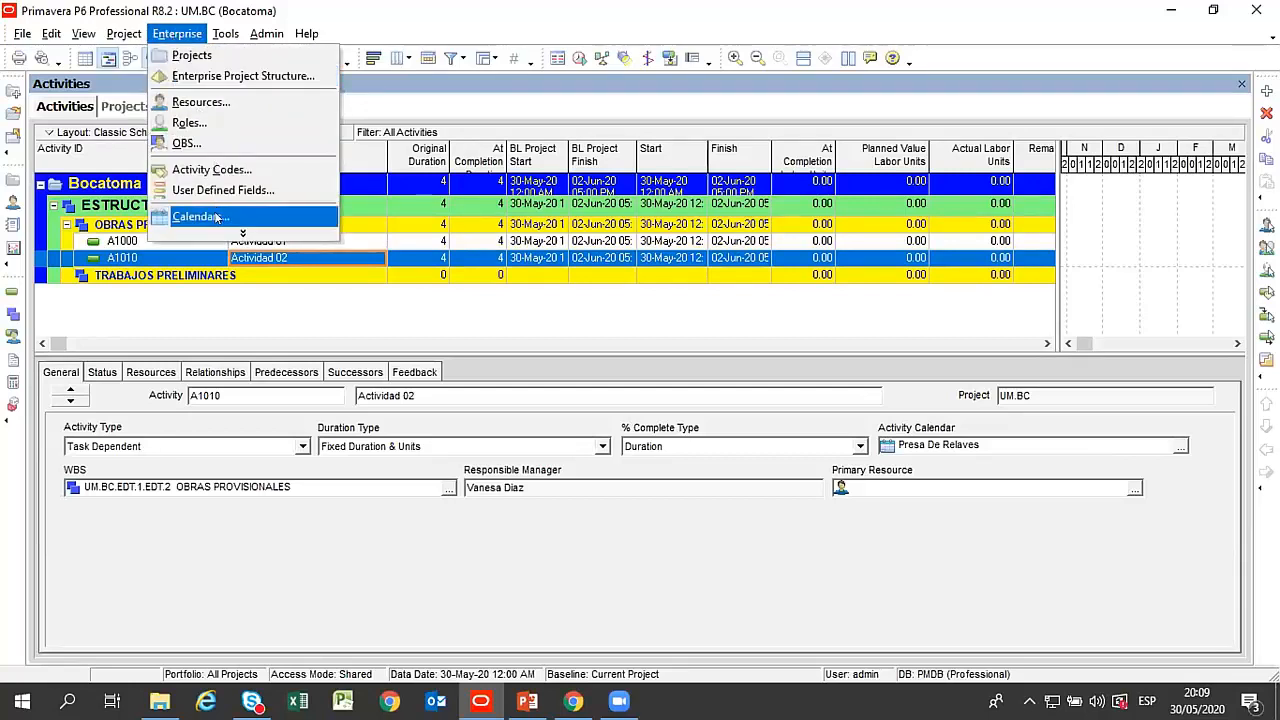
click(242, 234)
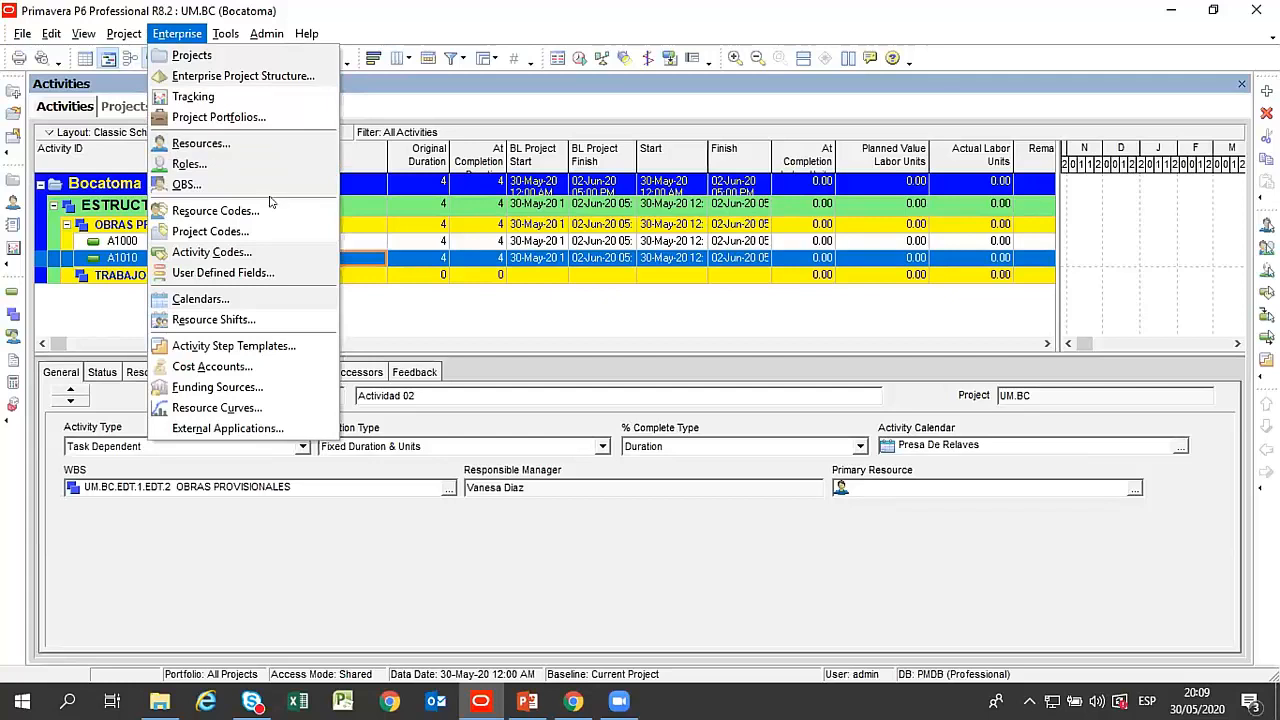
click(220, 300)
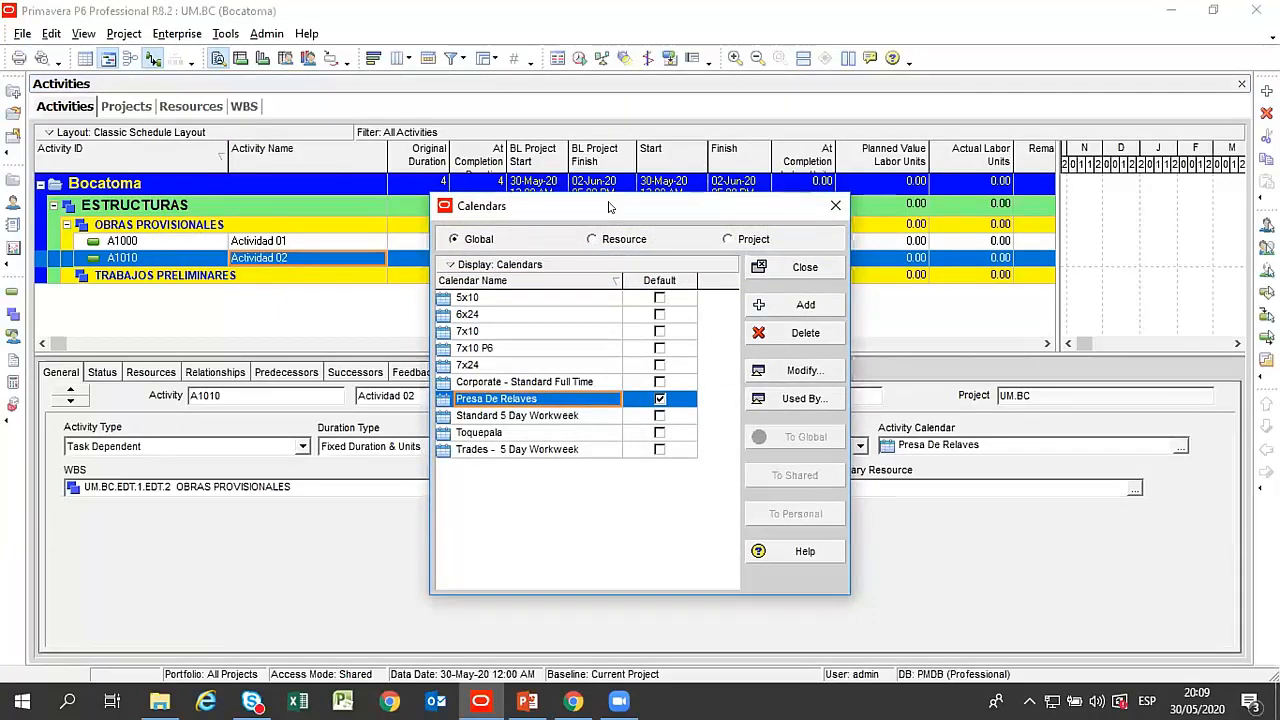
drag(608, 207, 537, 108)
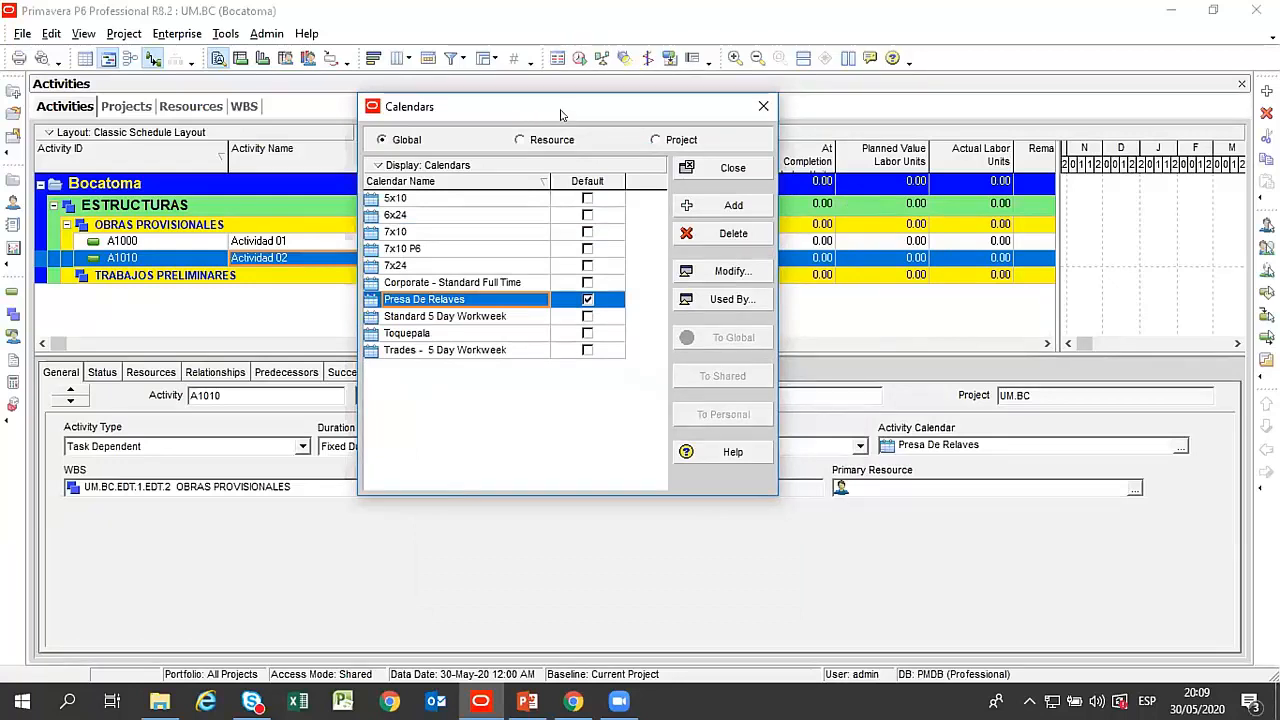
drag(561, 112, 563, 98)
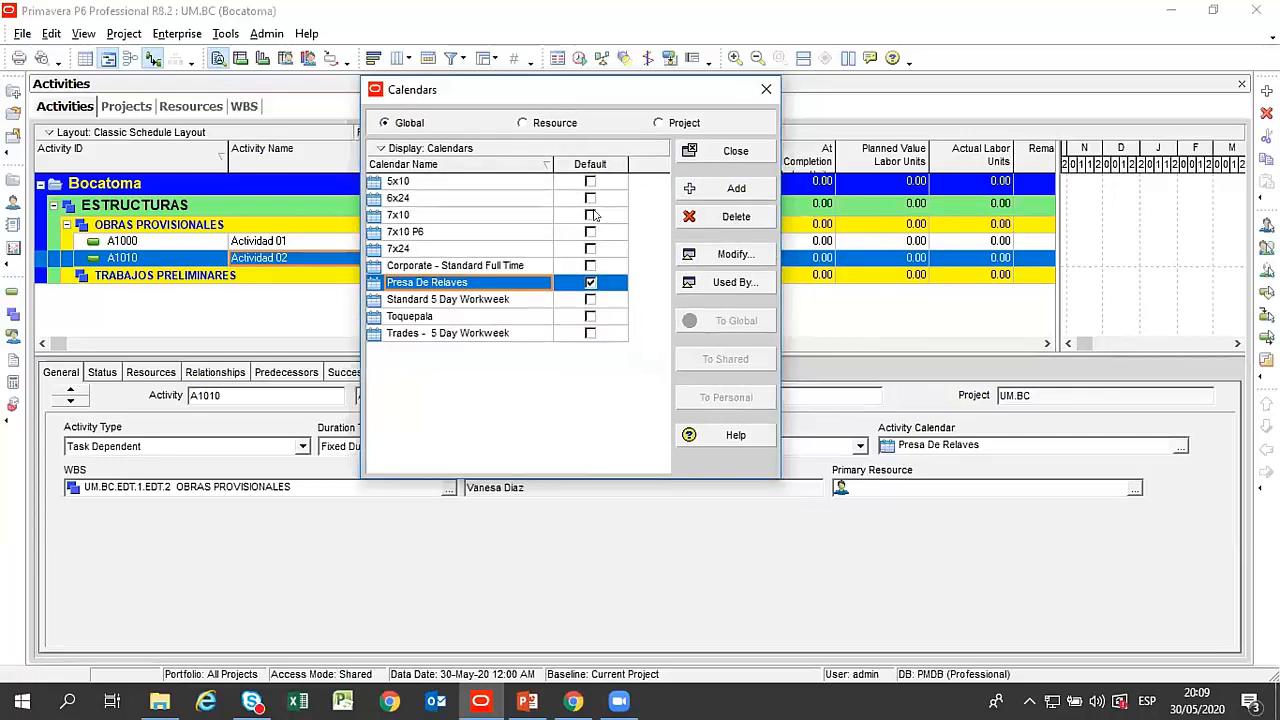
Browse the global calendars from Presa De Relaves up to 7x10 and open the 7x10 calendar's detailed settings.
click(456, 282)
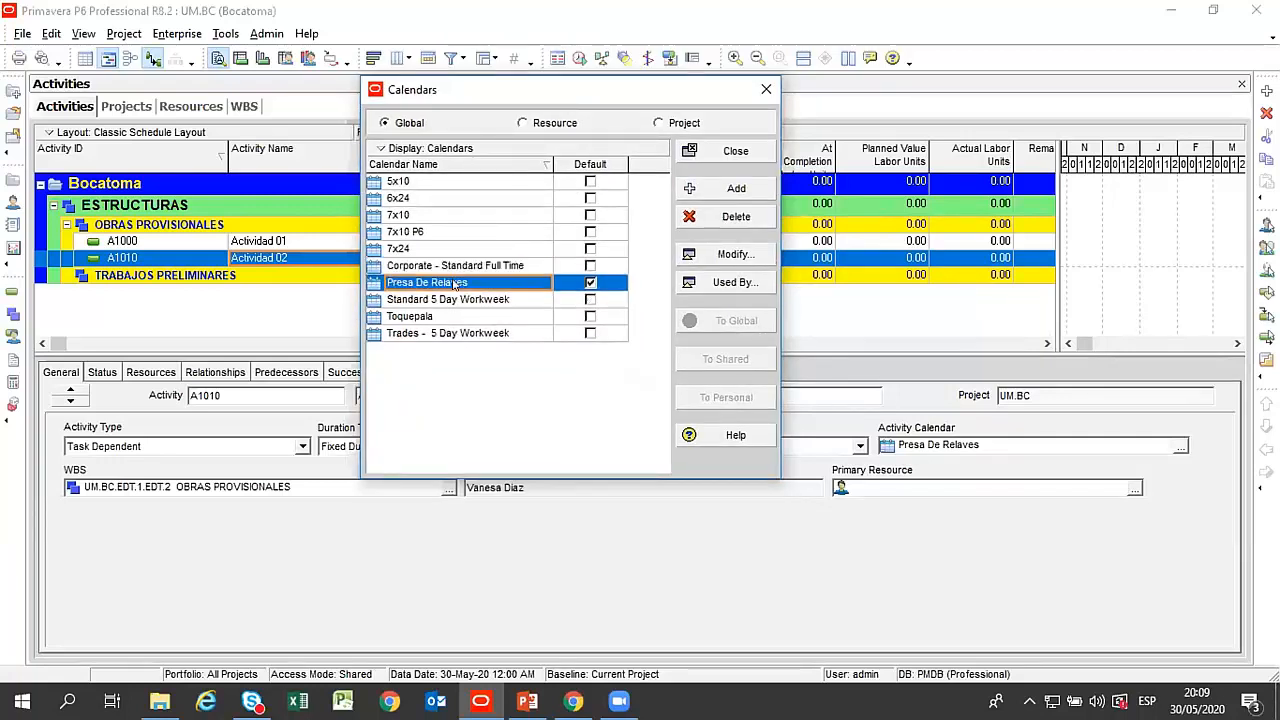
click(458, 265)
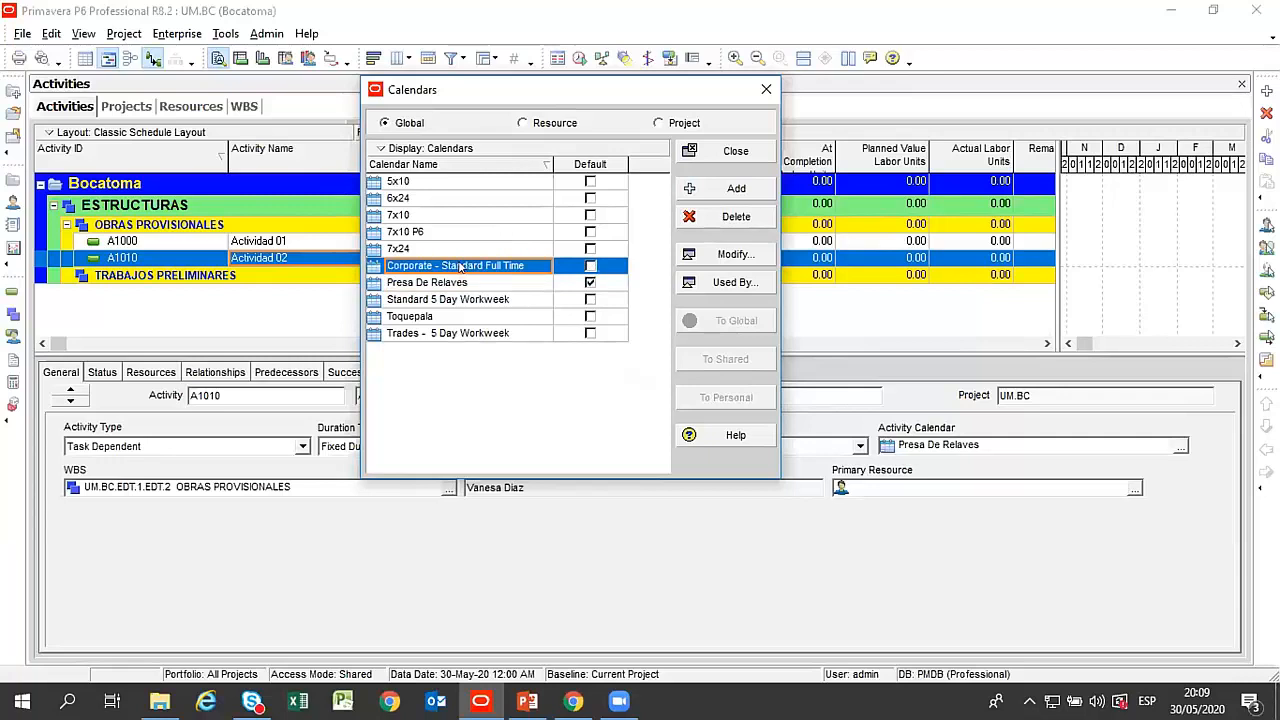
click(453, 249)
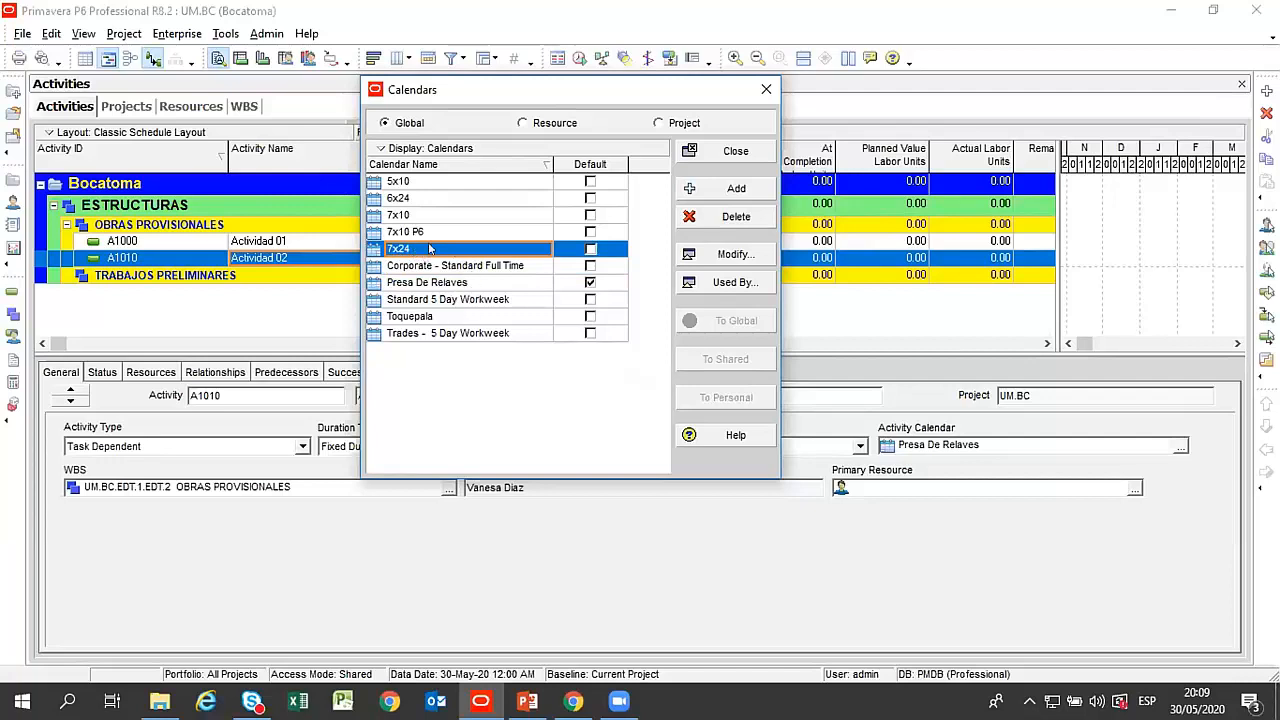
click(416, 218)
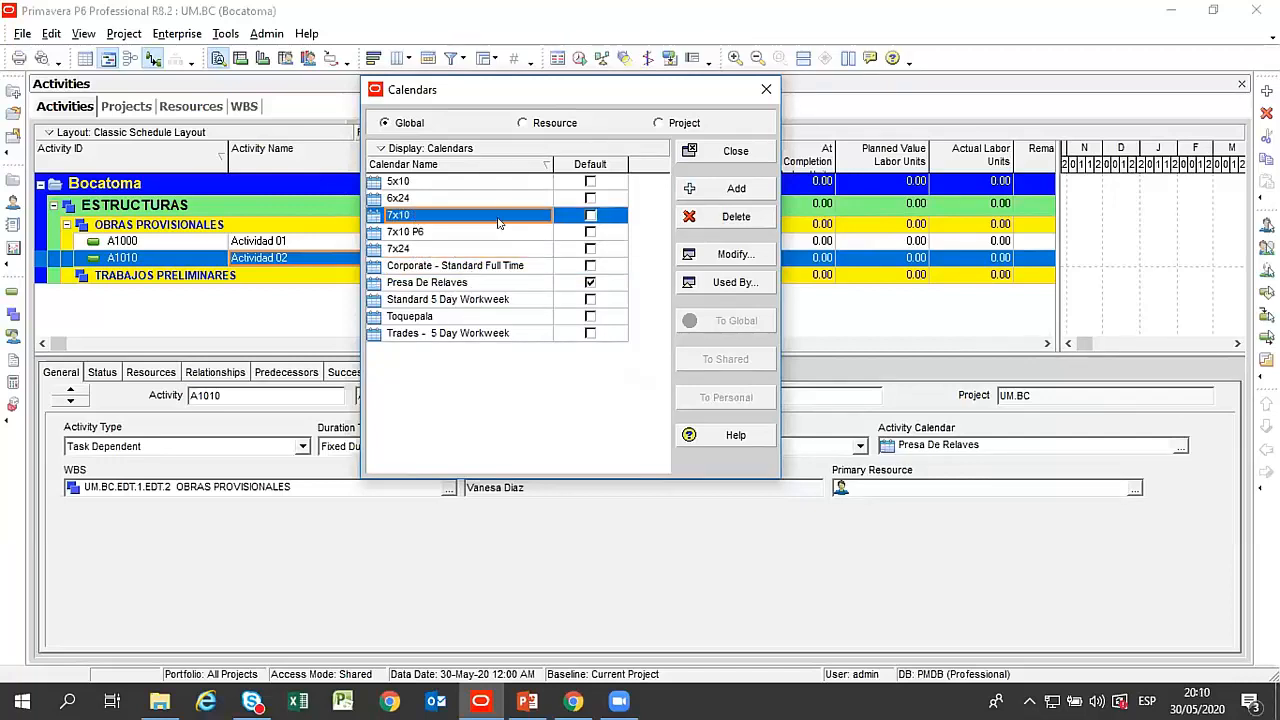
click(690, 253)
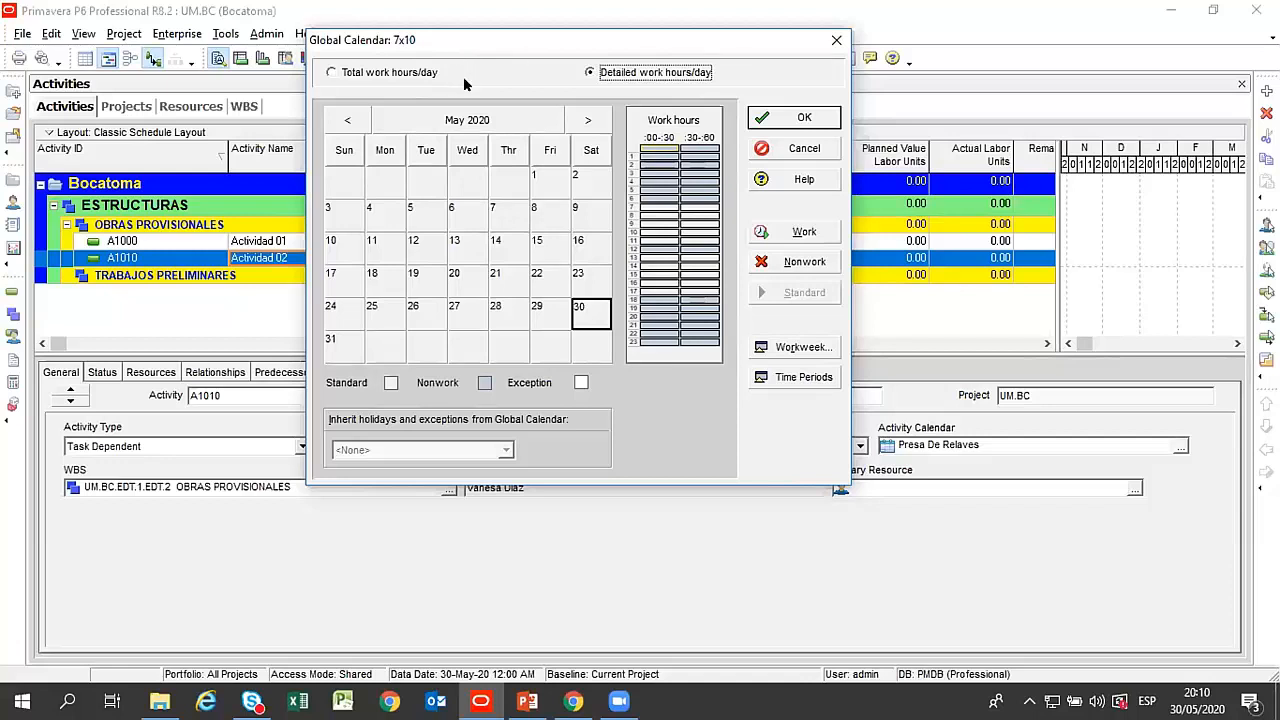
drag(523, 40, 542, 37)
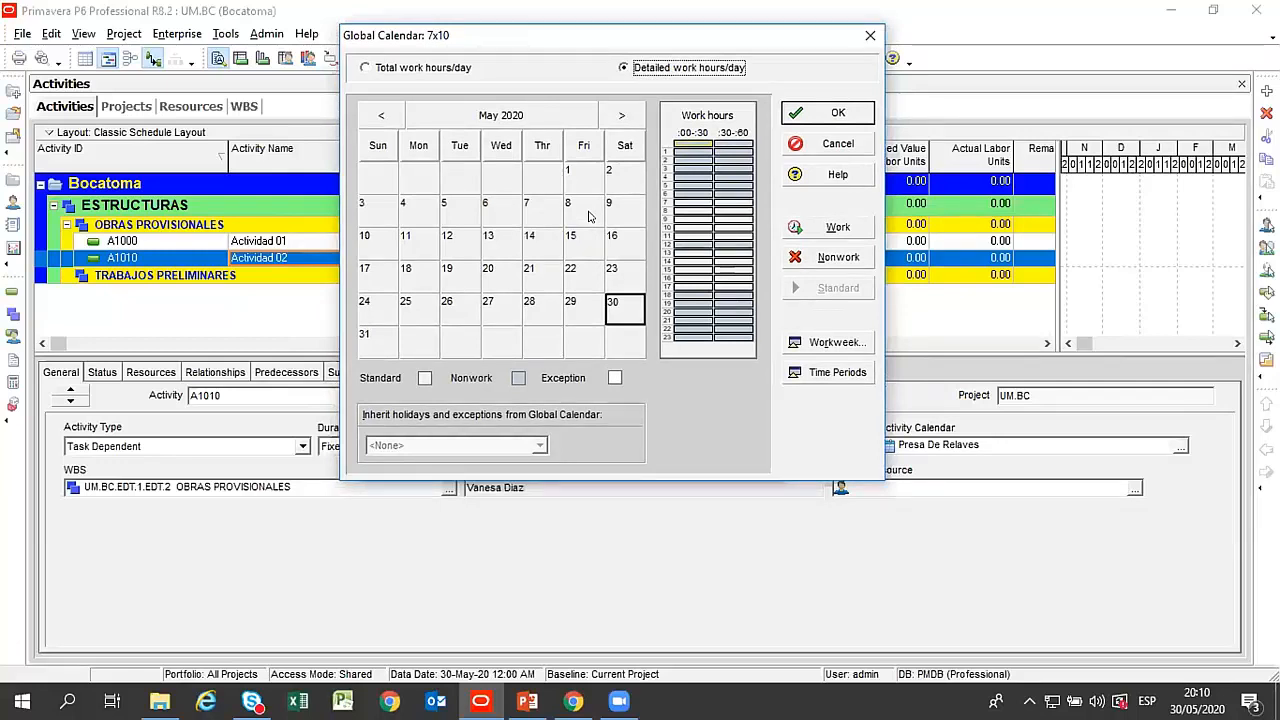
Examine the detailed work hours of the 7x10 calendar from 7 to 18 and compare its May and June 2020 months.
click(692, 203)
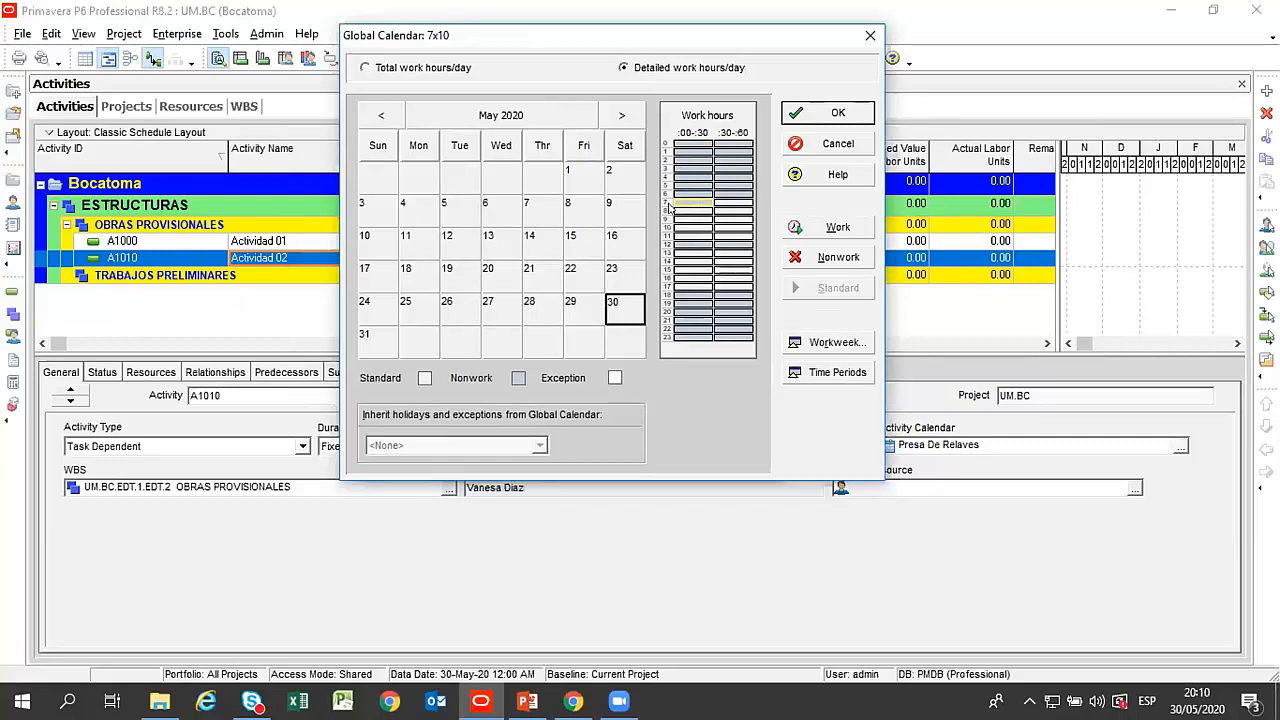
click(722, 203)
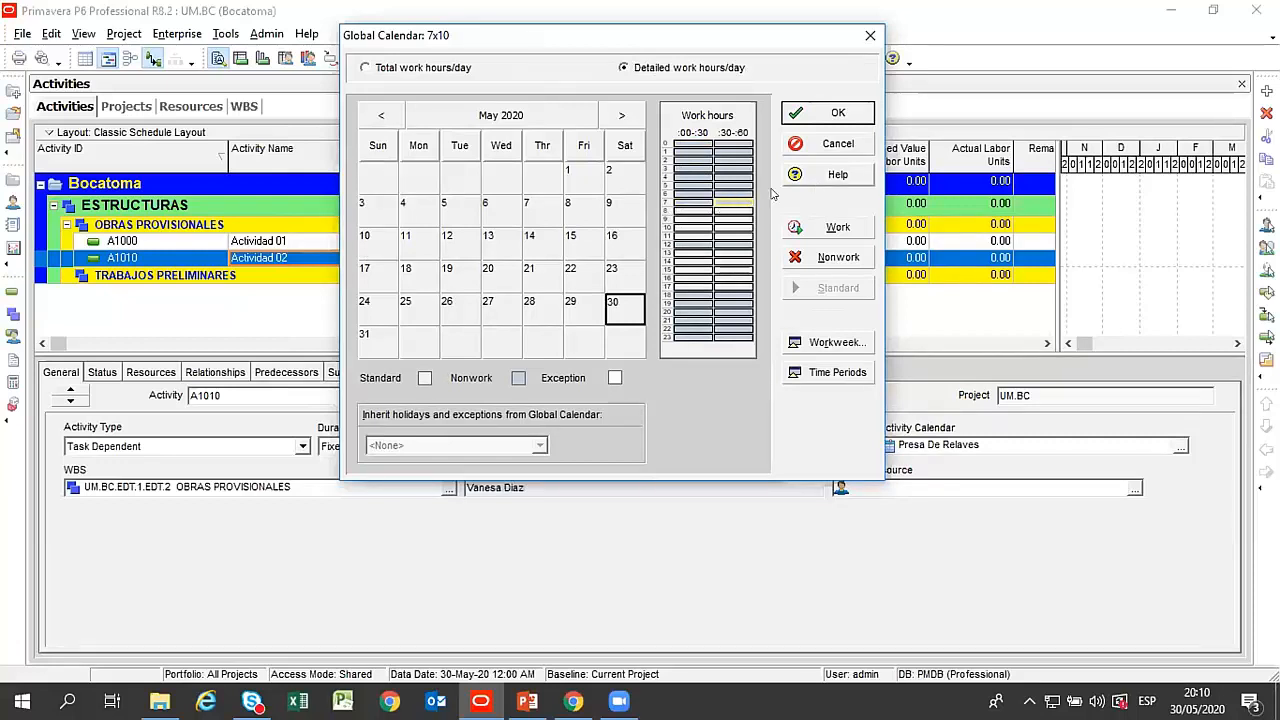
click(694, 295)
click(727, 295)
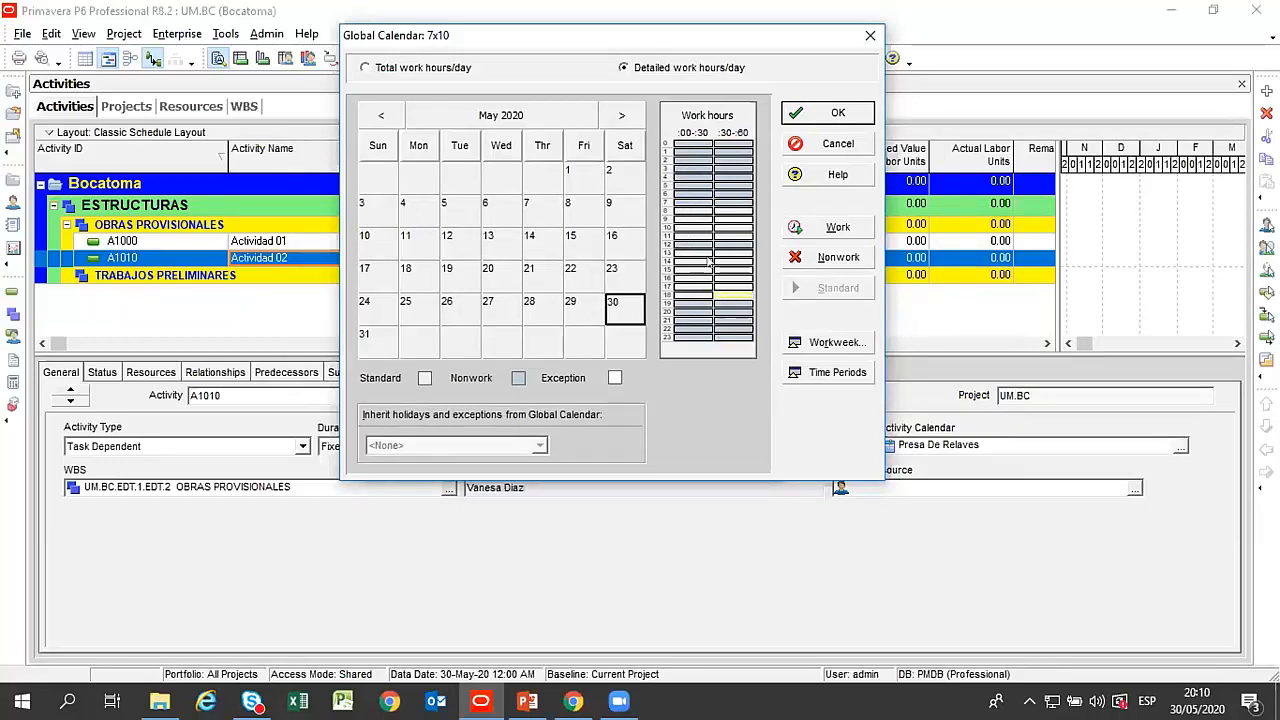
click(698, 293)
click(723, 293)
click(704, 287)
click(720, 286)
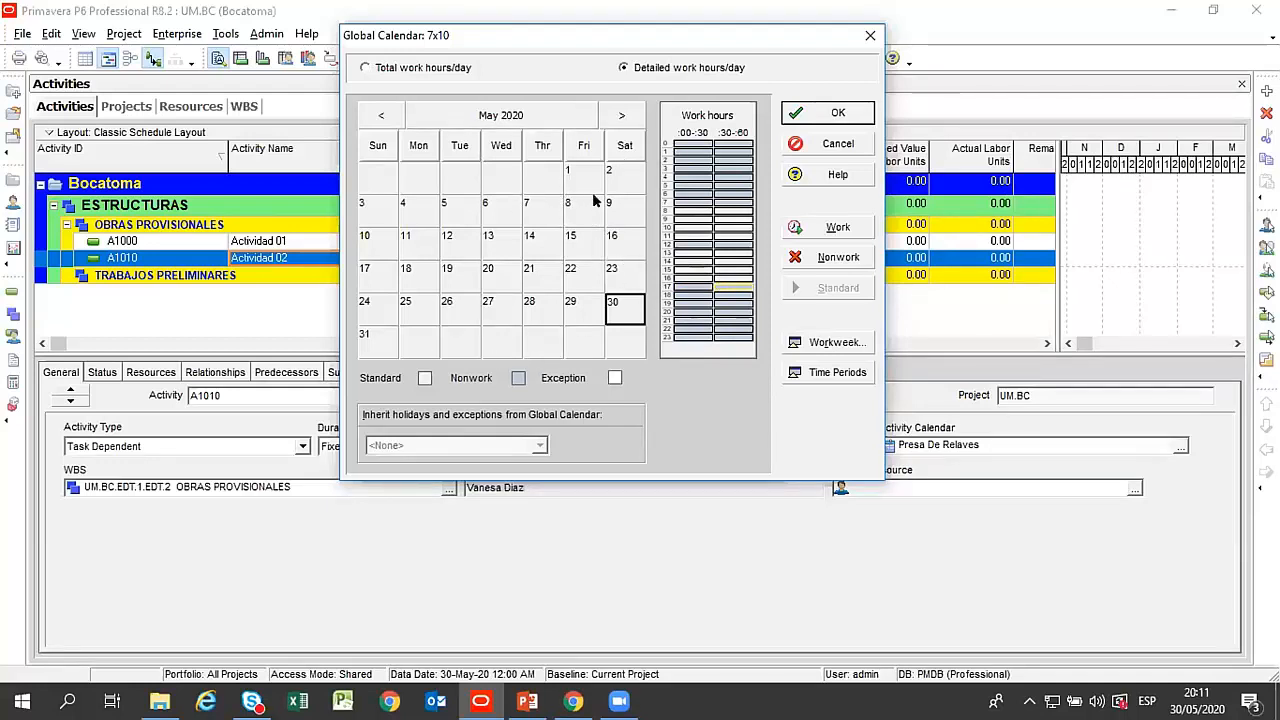
click(621, 115)
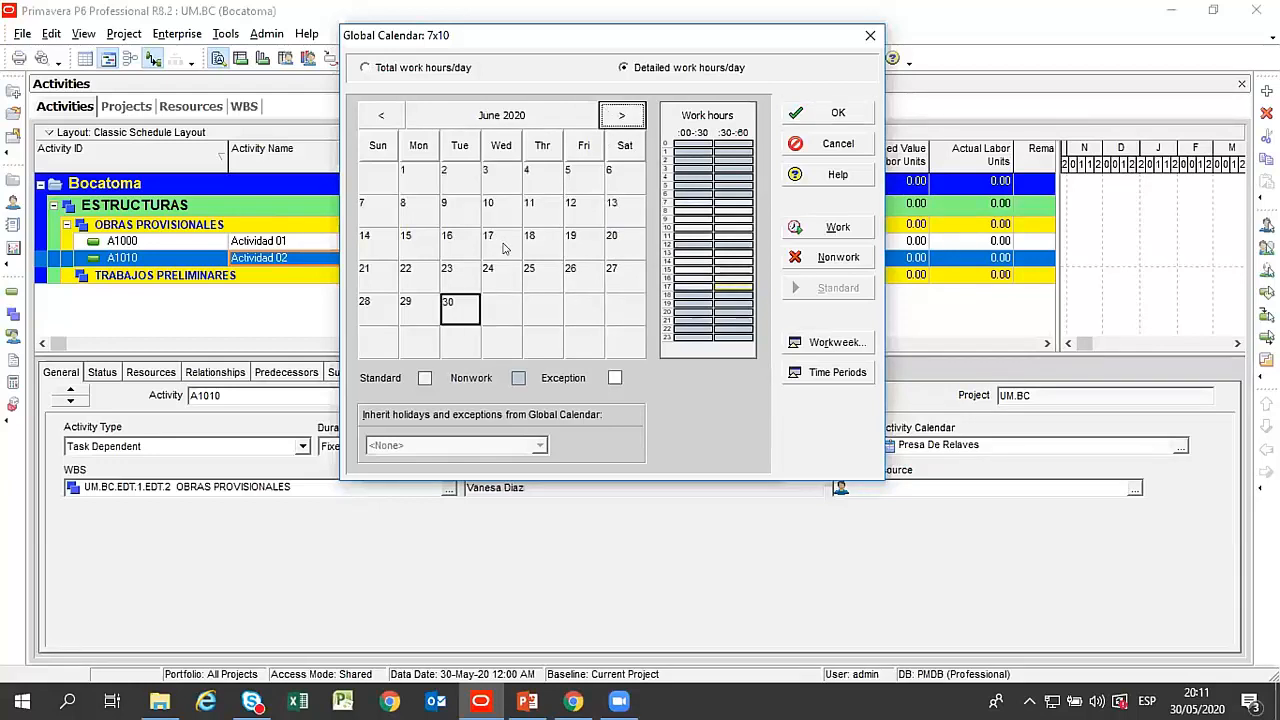
click(381, 115)
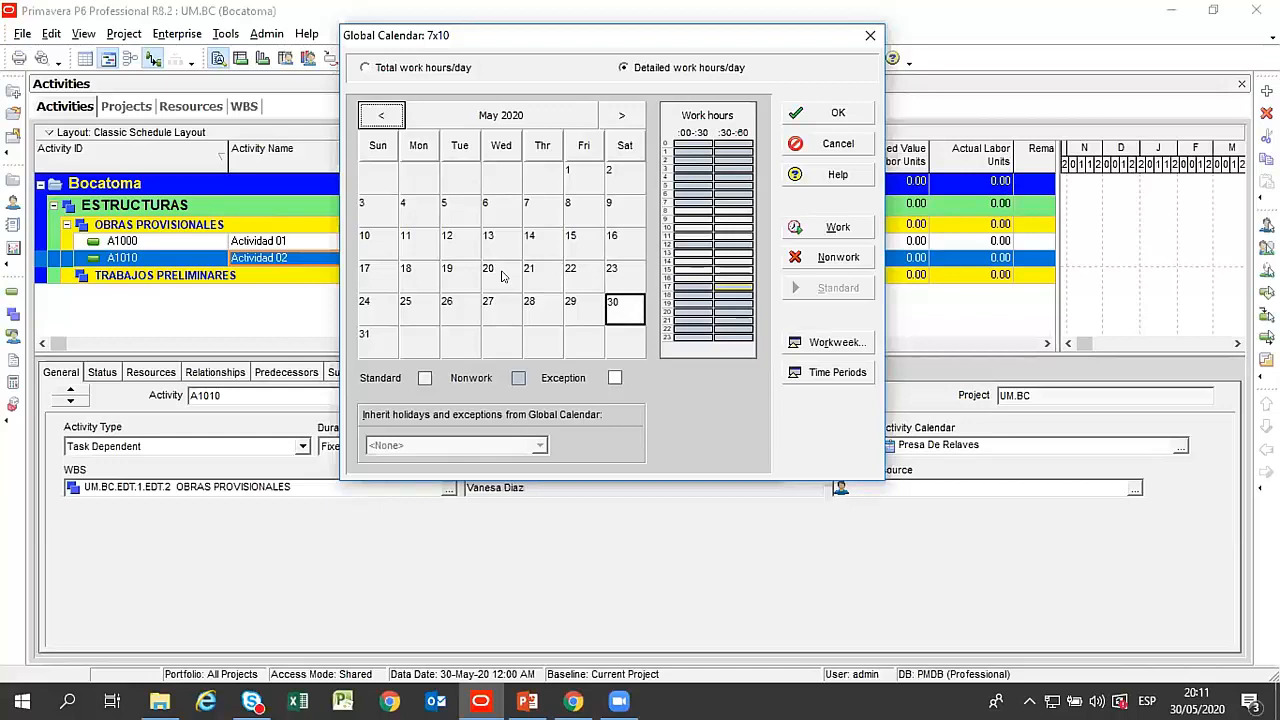
Review the 7x10 calendar's standard weekly hours for Sunday through Thursday, and leave the calendar without saving changes.
click(812, 341)
drag(621, 212, 577, 131)
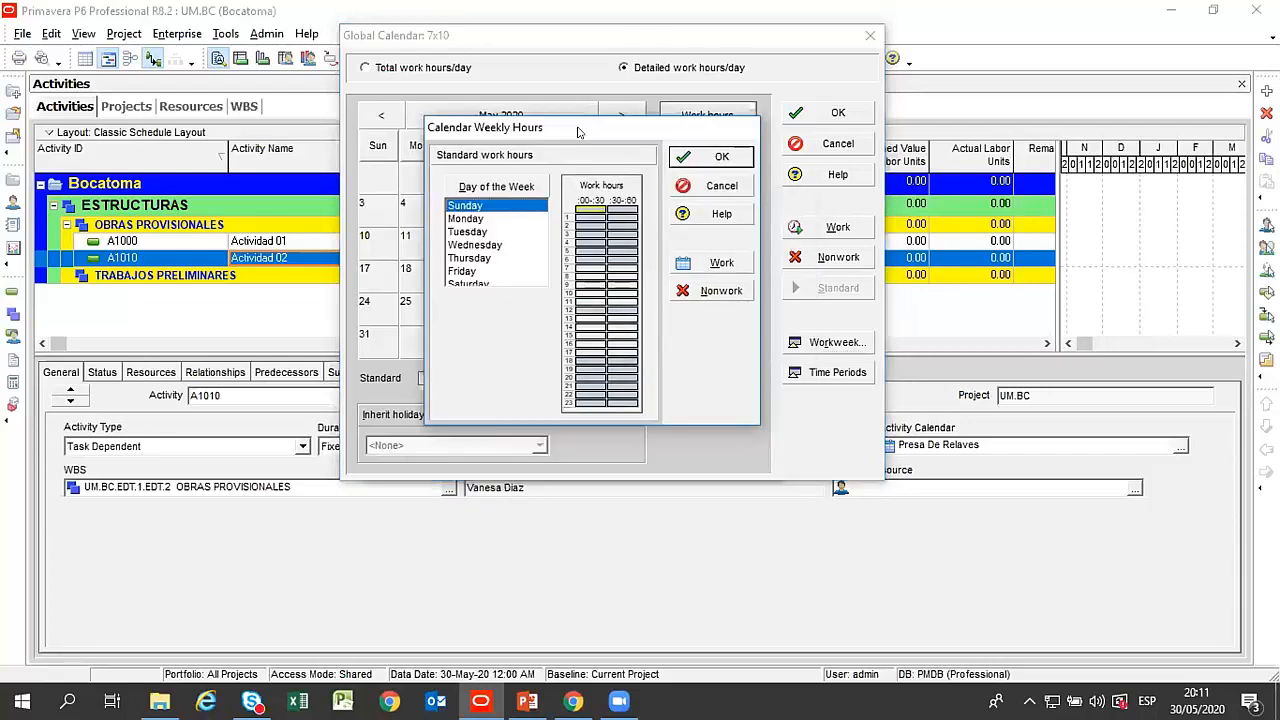
click(471, 219)
click(471, 232)
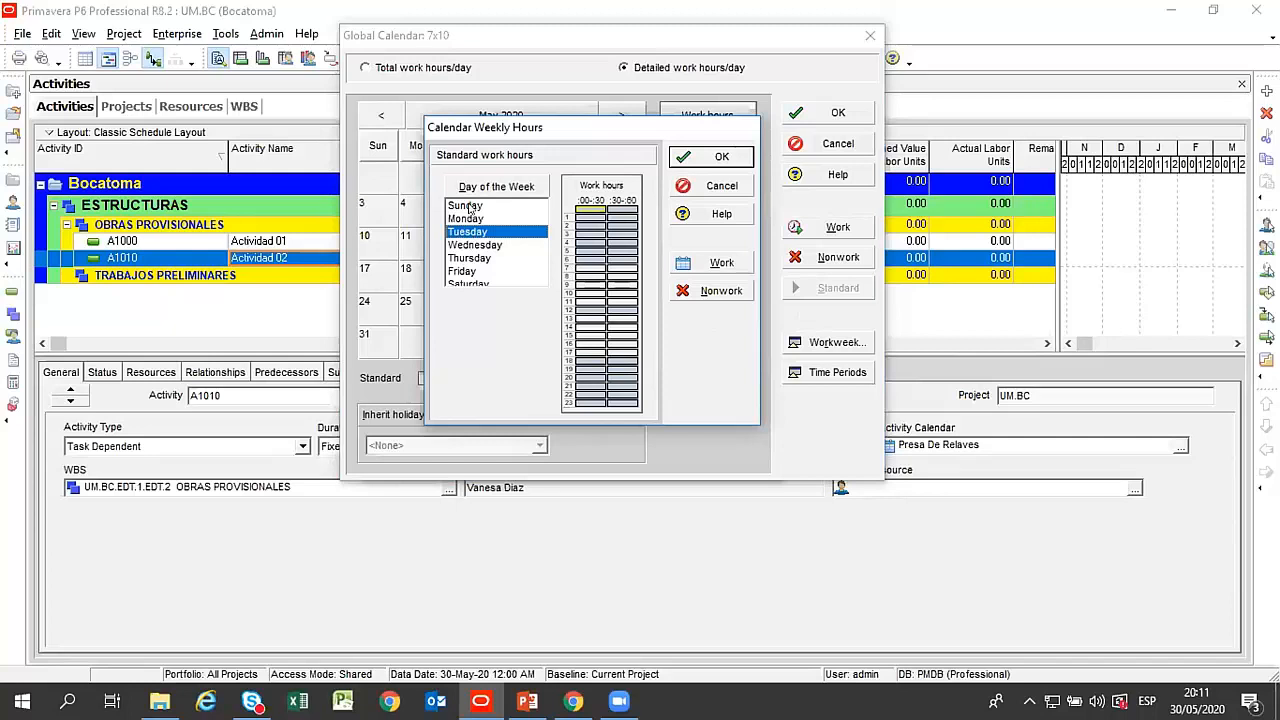
click(470, 207)
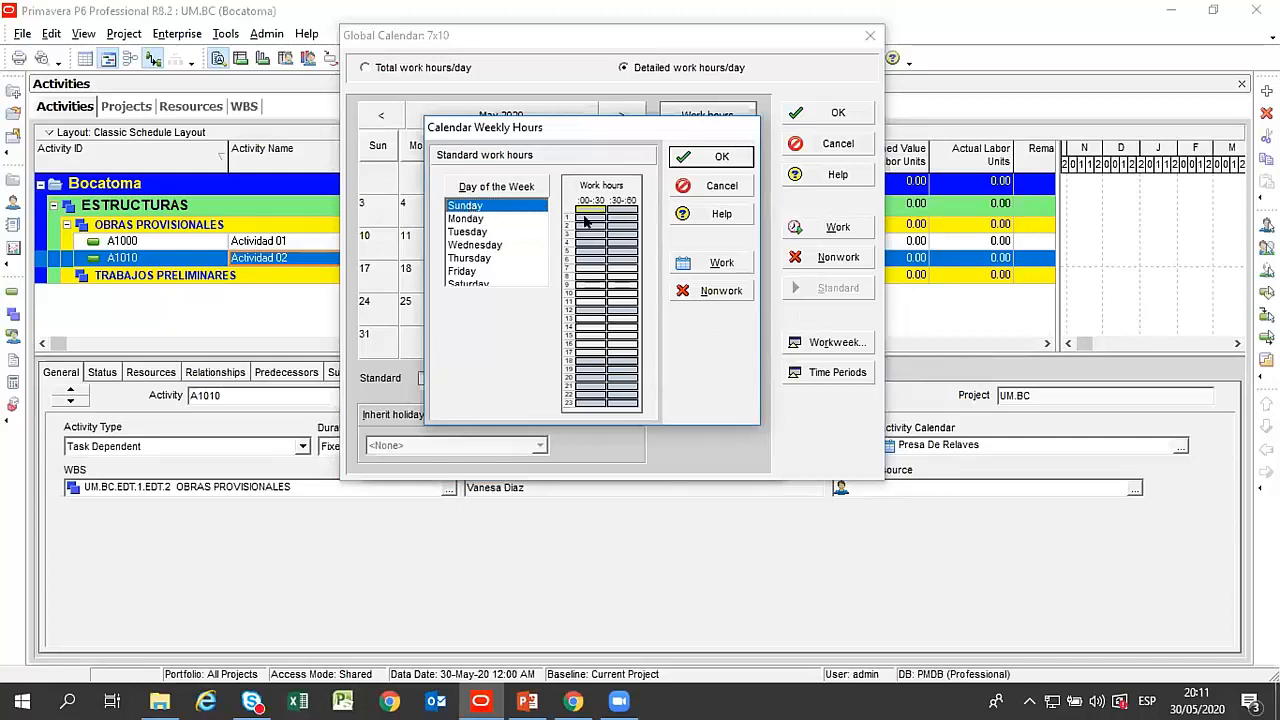
click(483, 245)
click(474, 260)
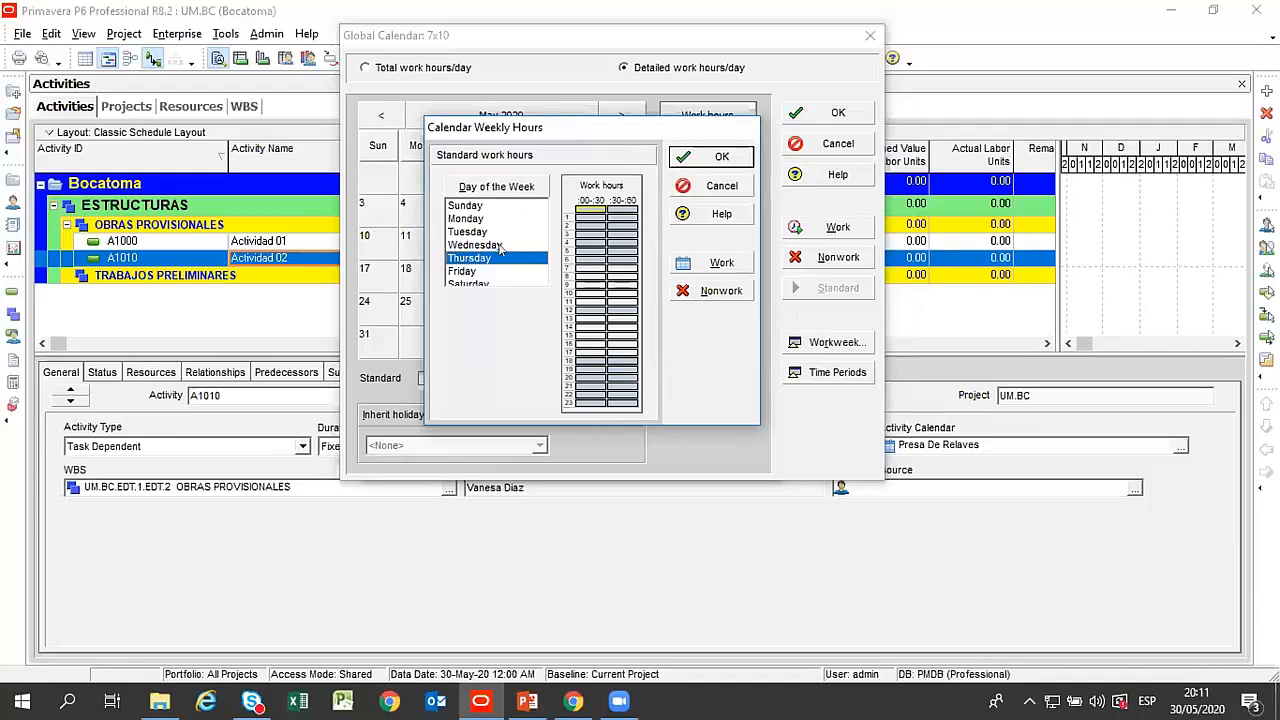
click(695, 188)
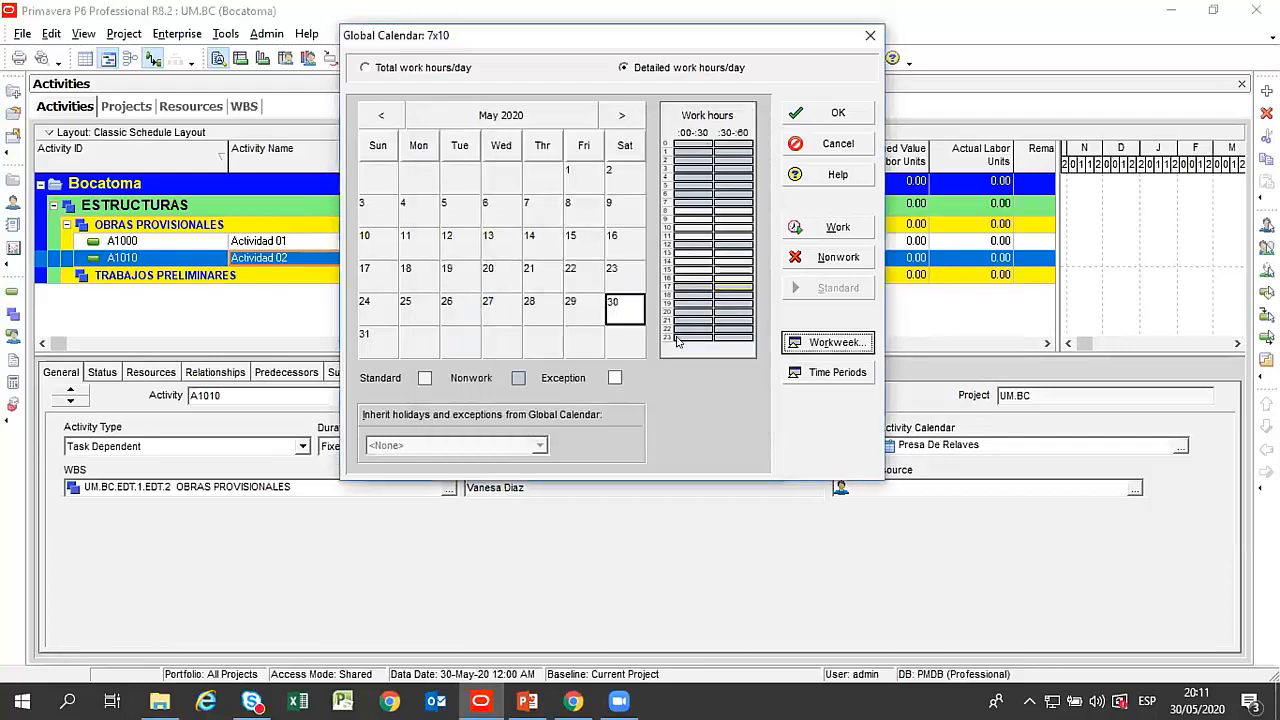
click(797, 143)
click(594, 402)
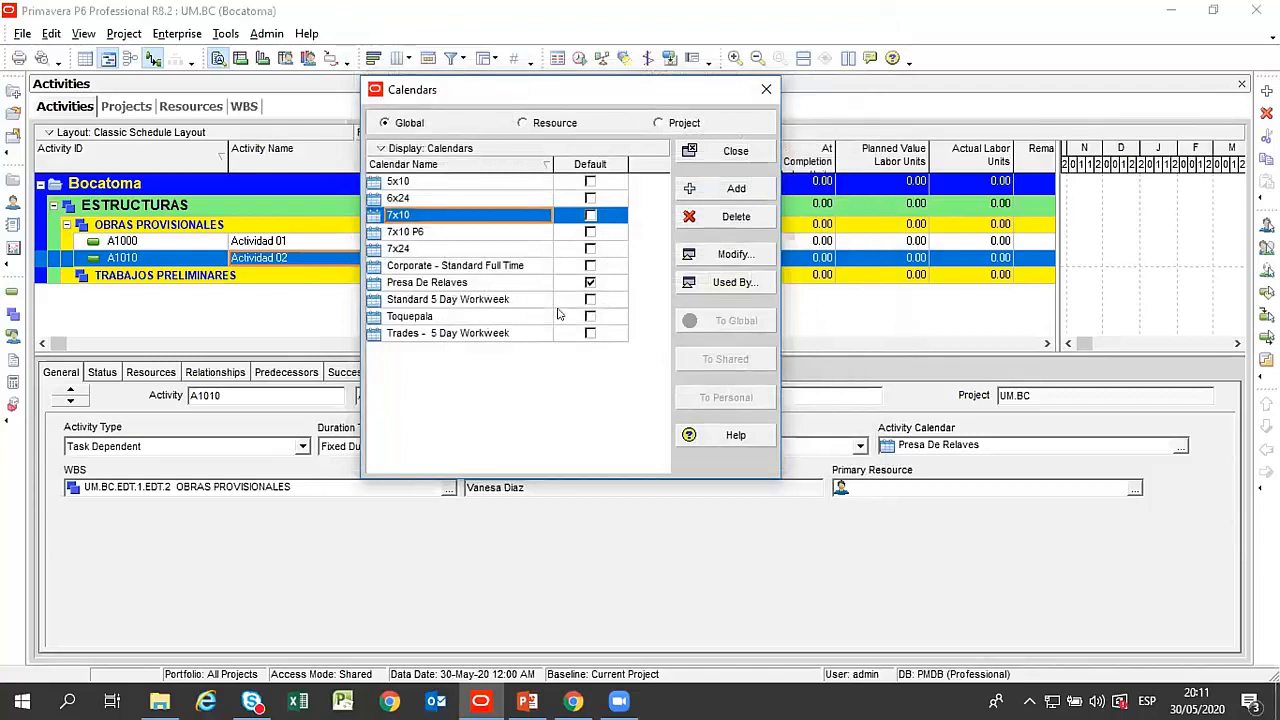
Look over several global calendars, including Corporate - Standard Full Time and 5x10, and the personal and shared resource calendars.
click(516, 266)
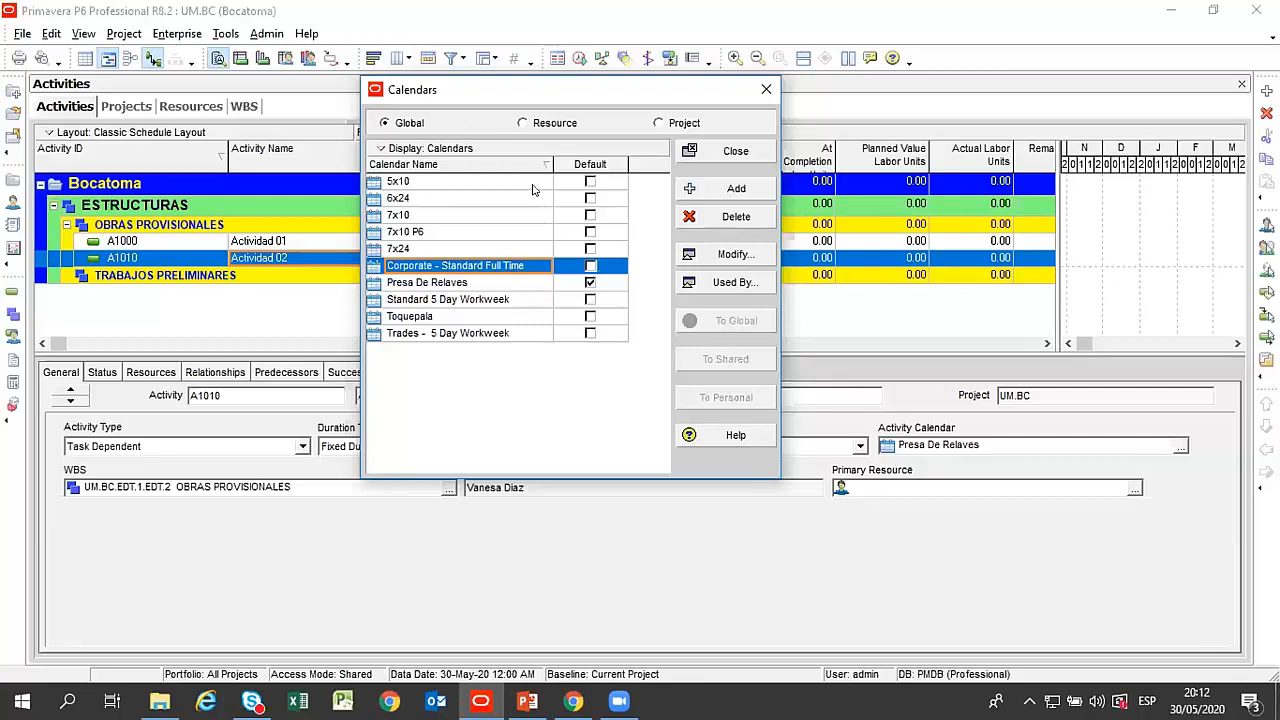
click(410, 182)
click(430, 336)
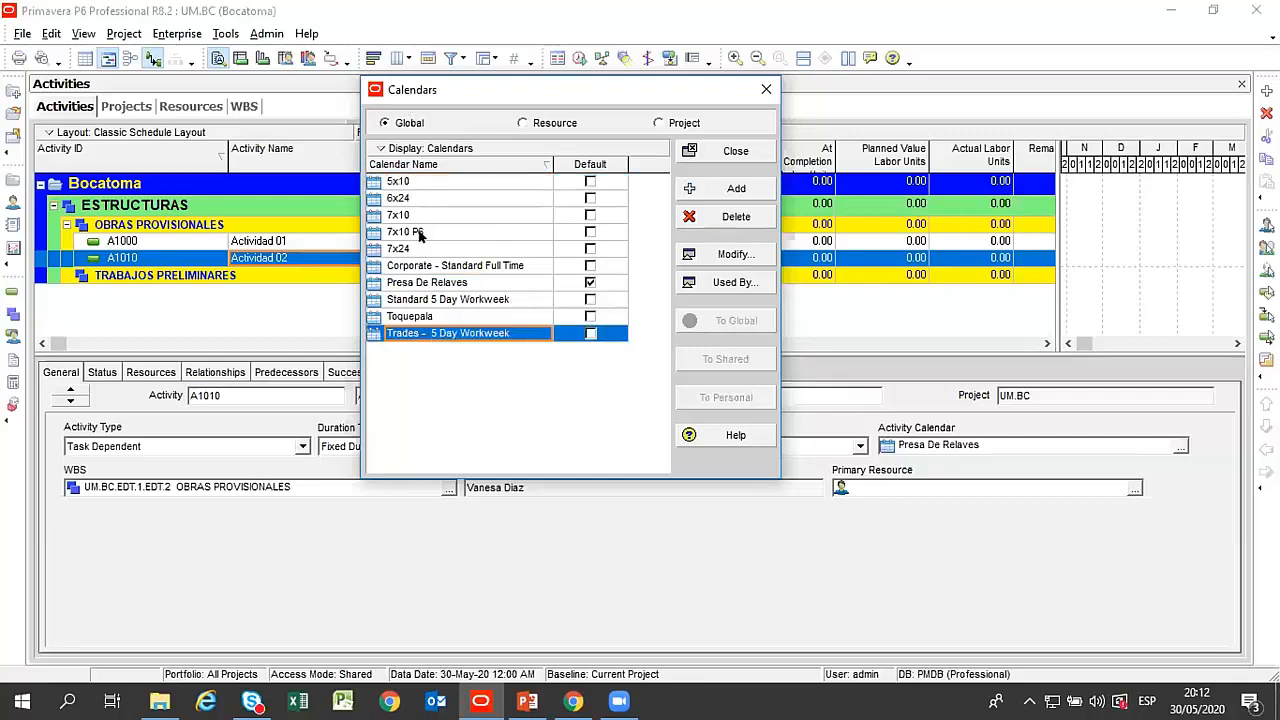
click(545, 124)
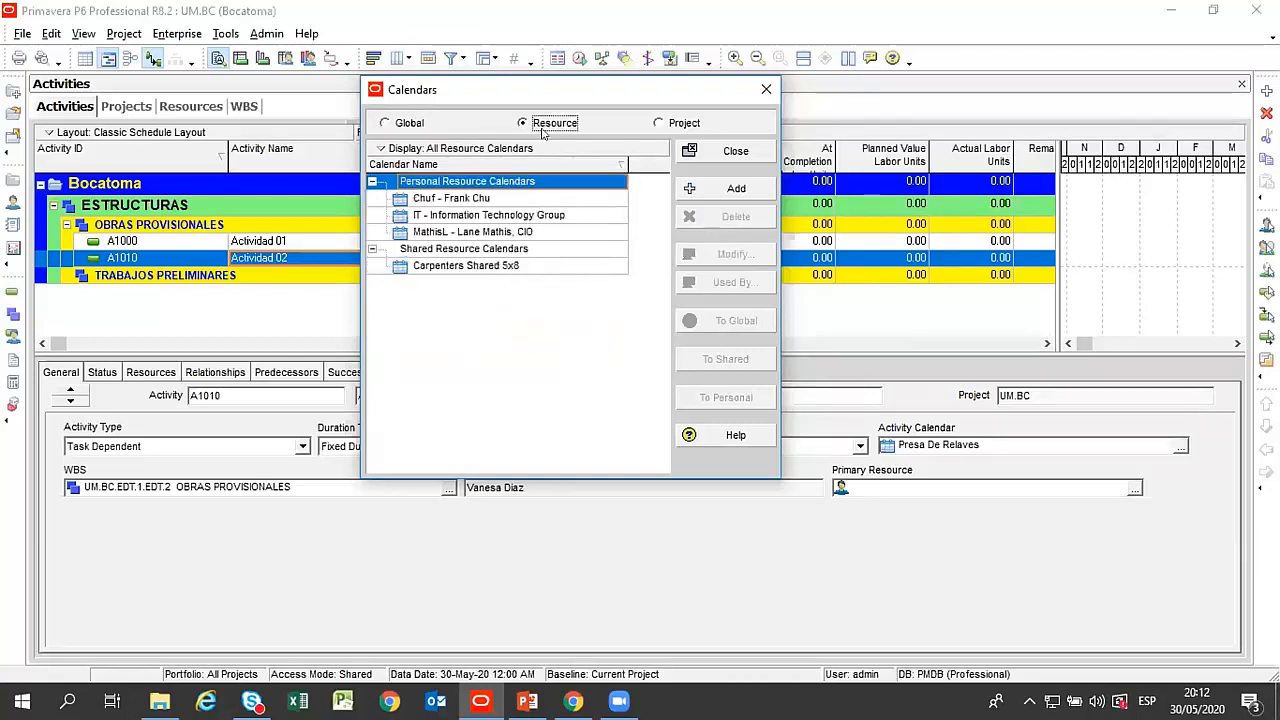
click(502, 233)
click(496, 265)
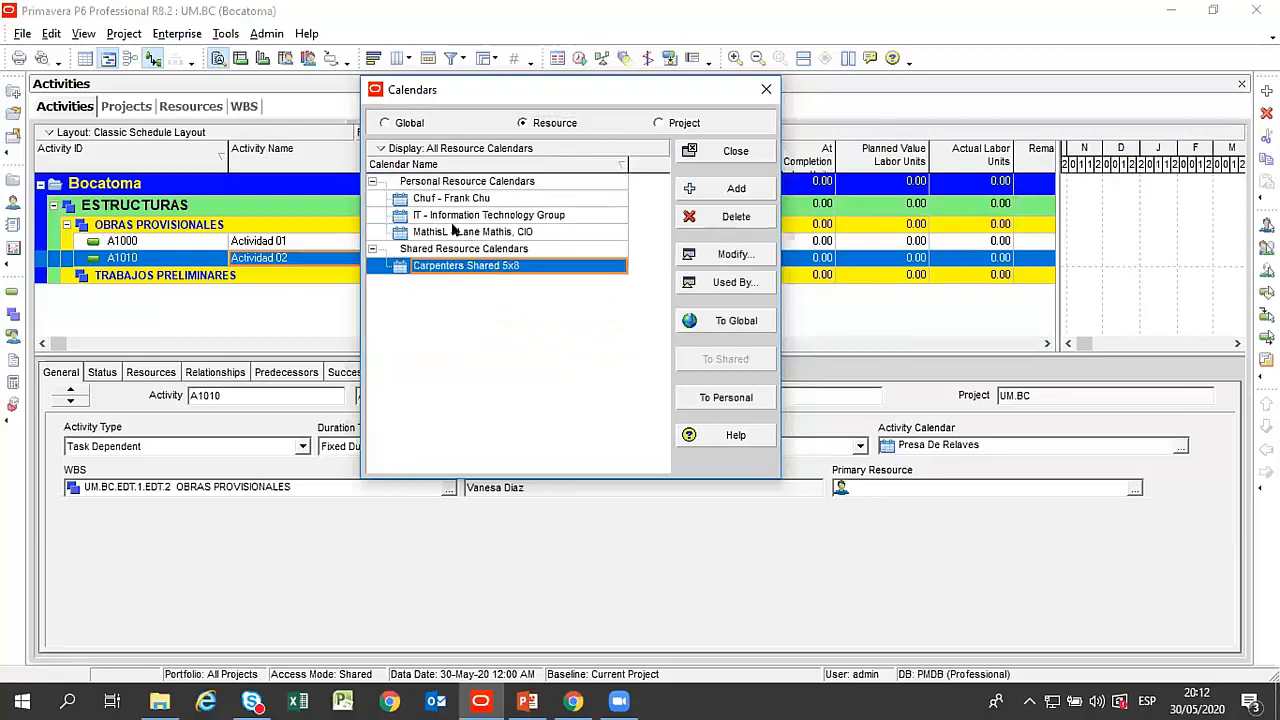
click(470, 200)
click(490, 217)
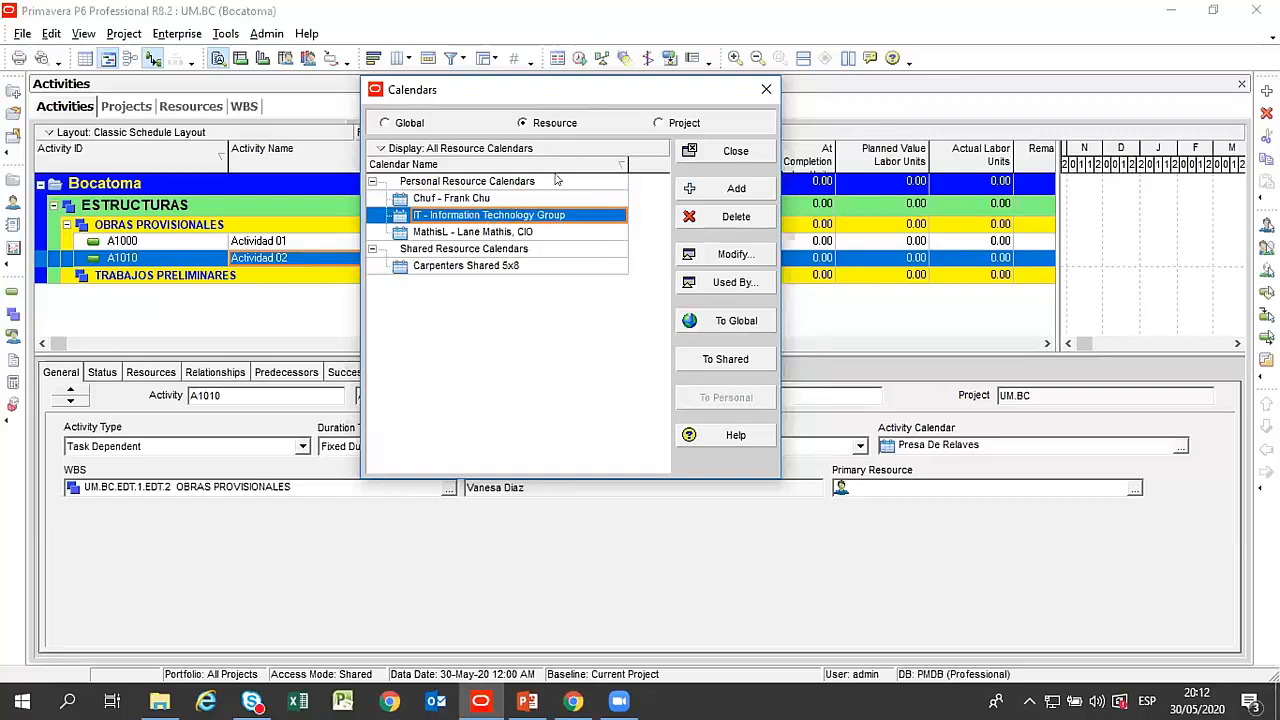
Add a project calendar copied from the 5x10 global calendar and name it Calendario VDC.
click(662, 122)
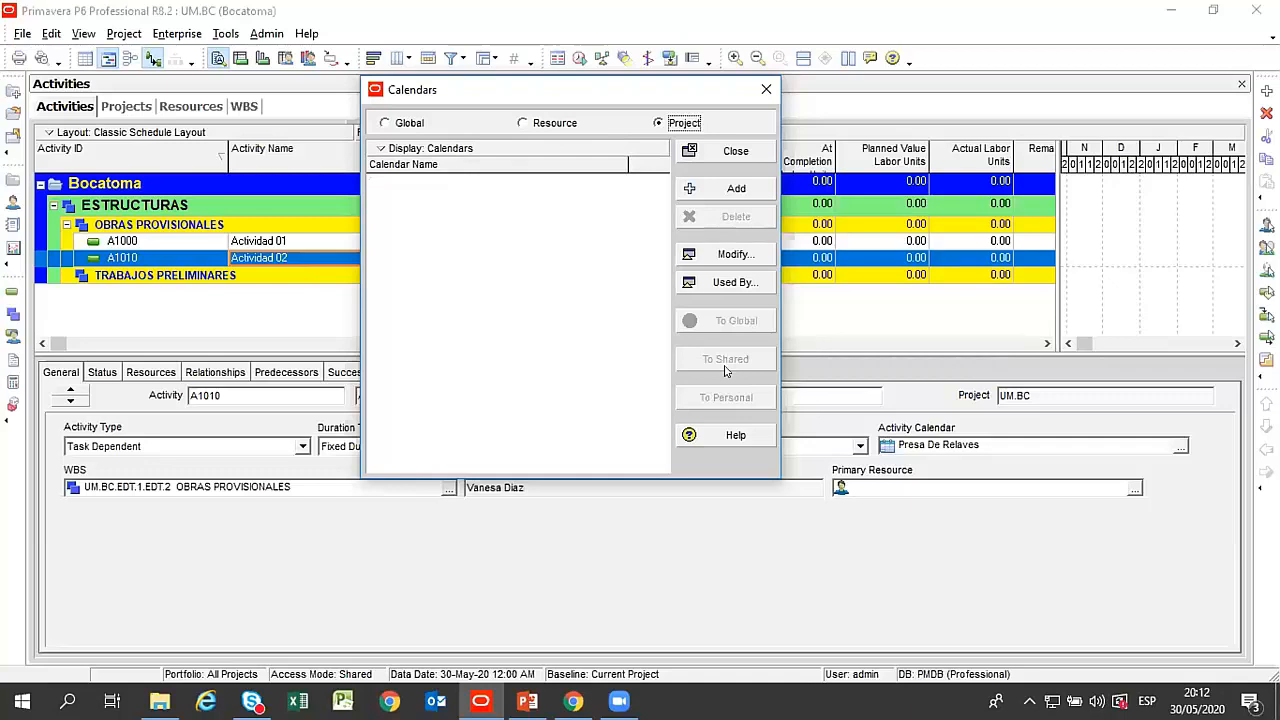
click(675, 189)
double_click(97, 148)
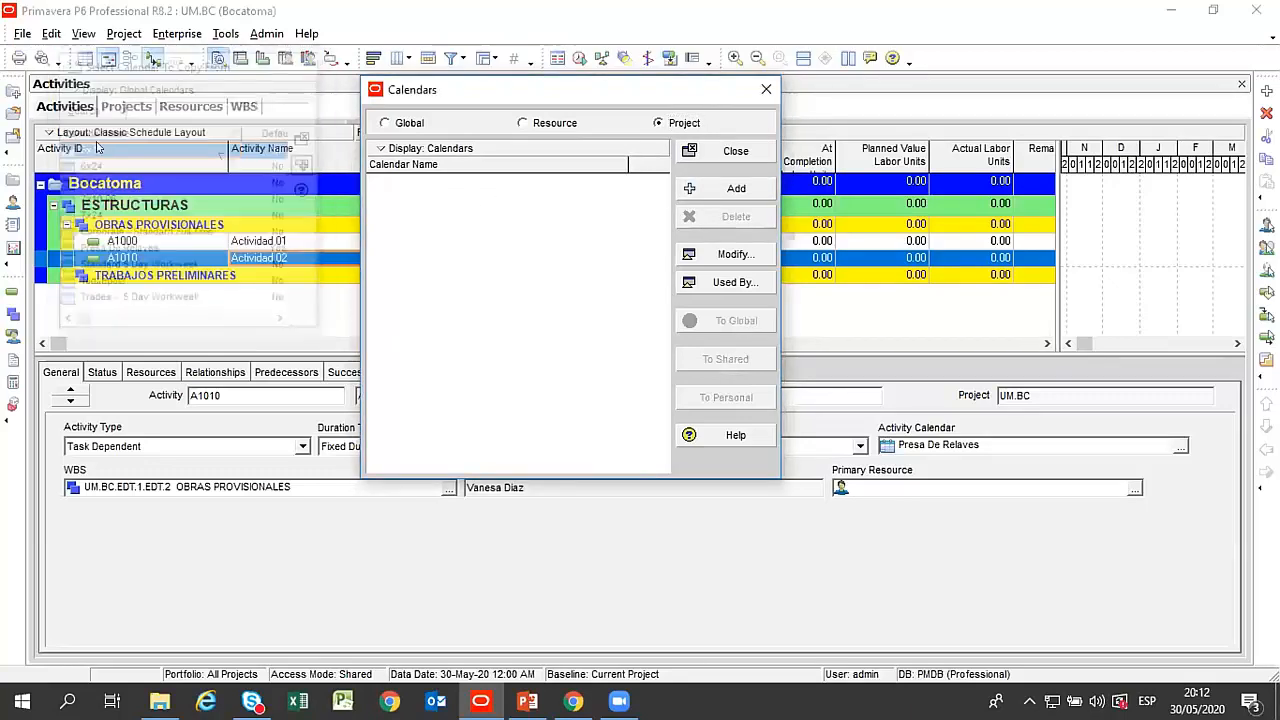
text(Calenad)
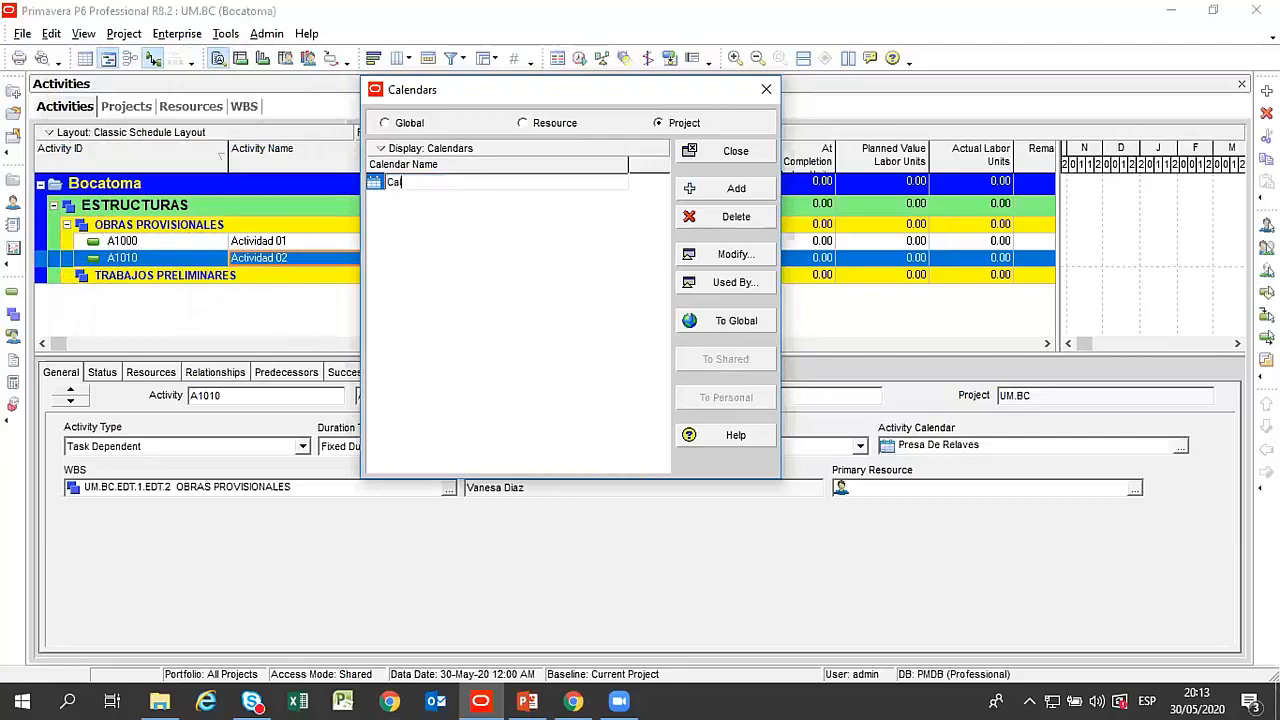
text(dario VDC)
click(474, 188)
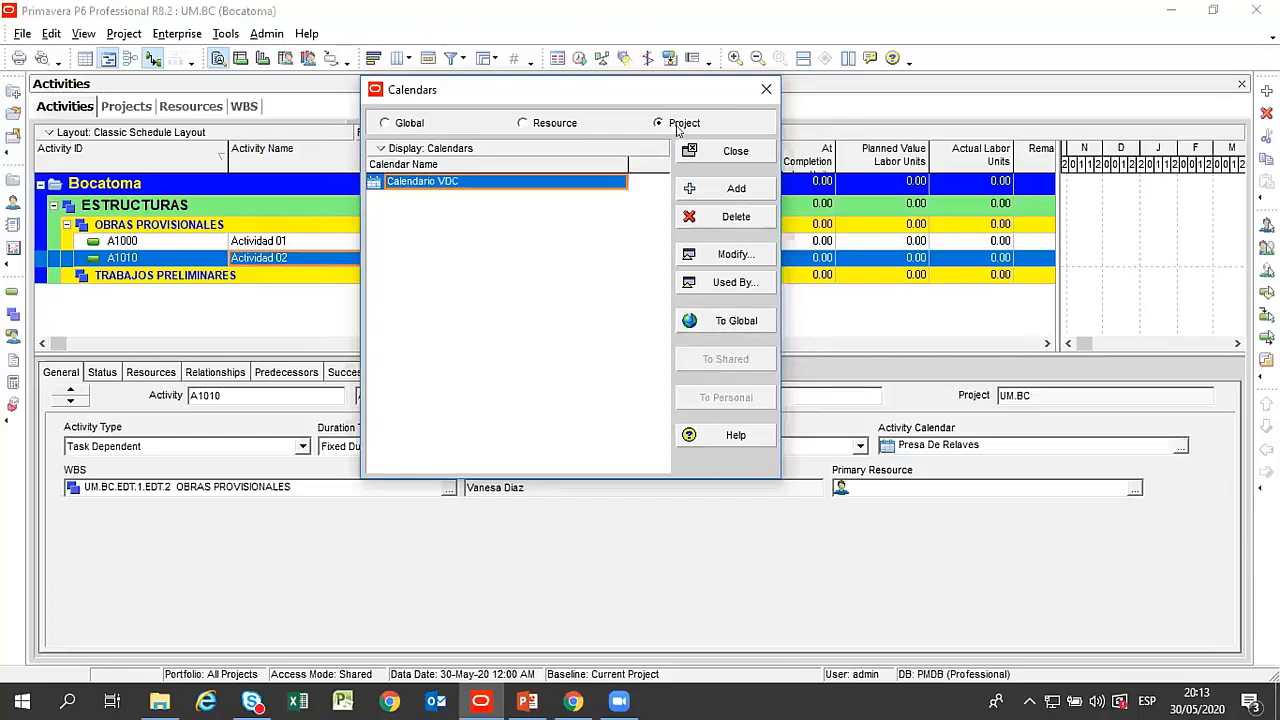
Convert Calendario VDC to a global calendar, check it in the global list and close the calendar list.
click(736, 321)
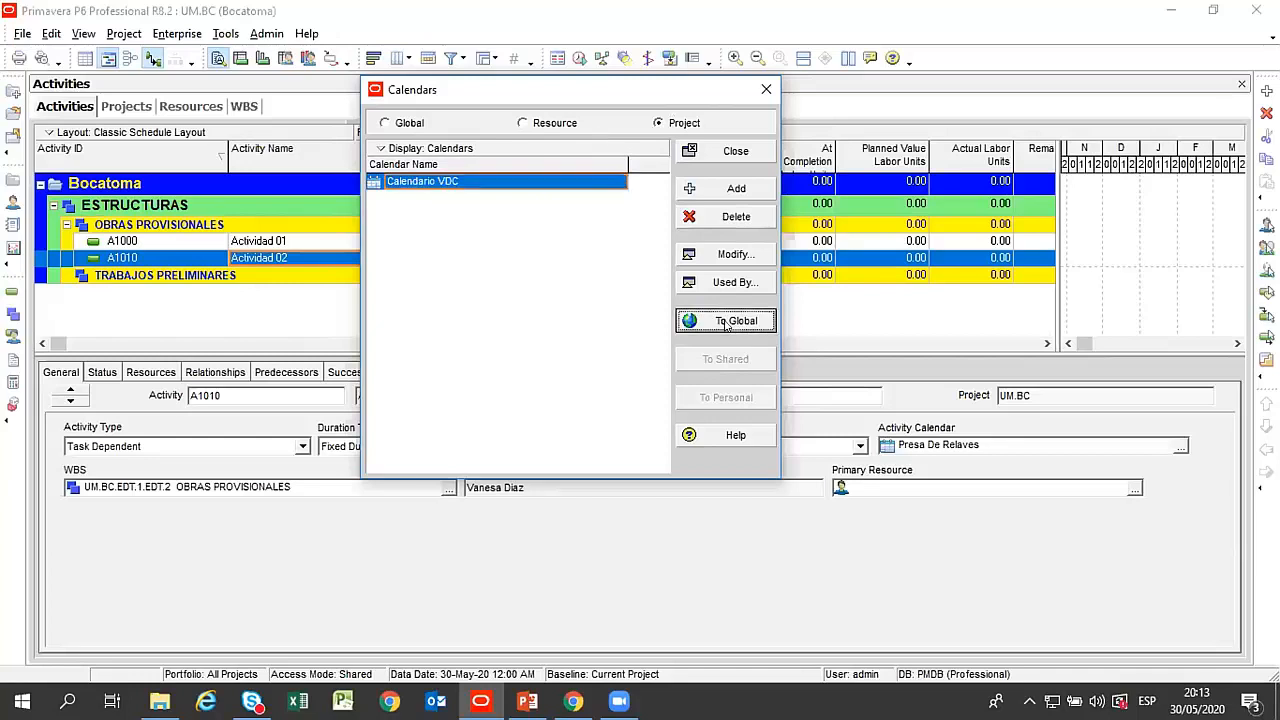
click(606, 402)
click(400, 124)
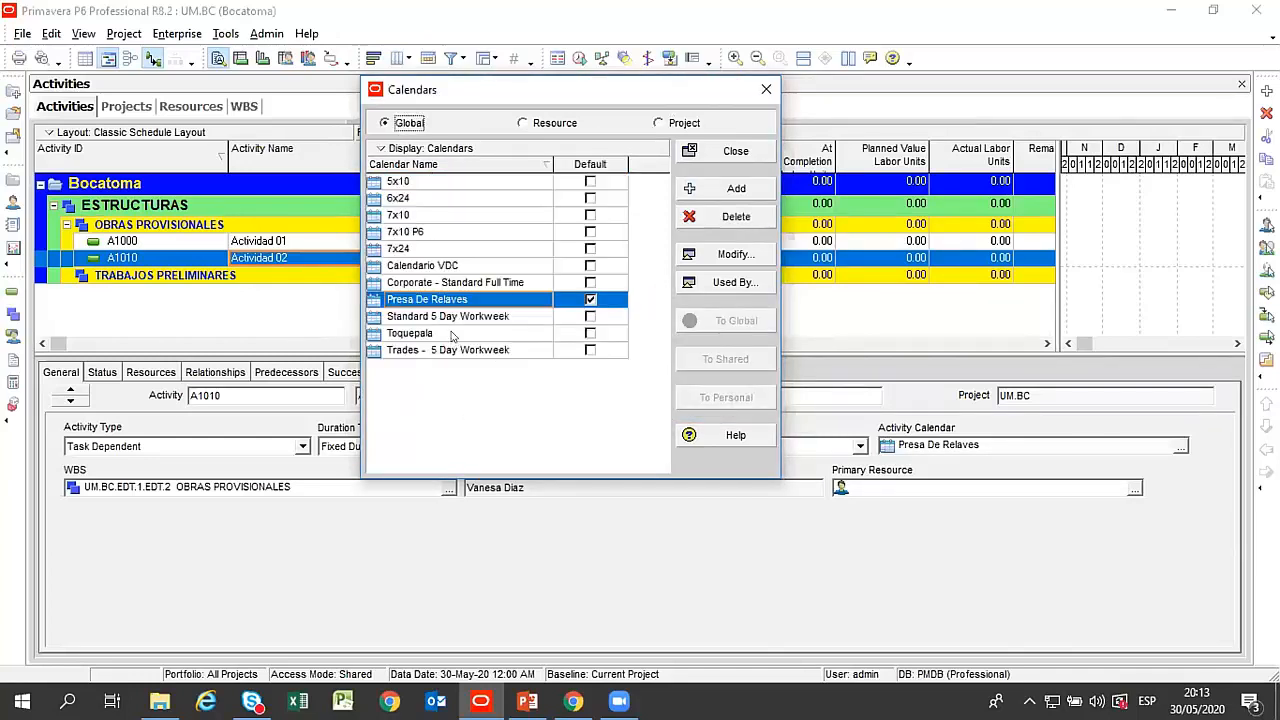
click(440, 266)
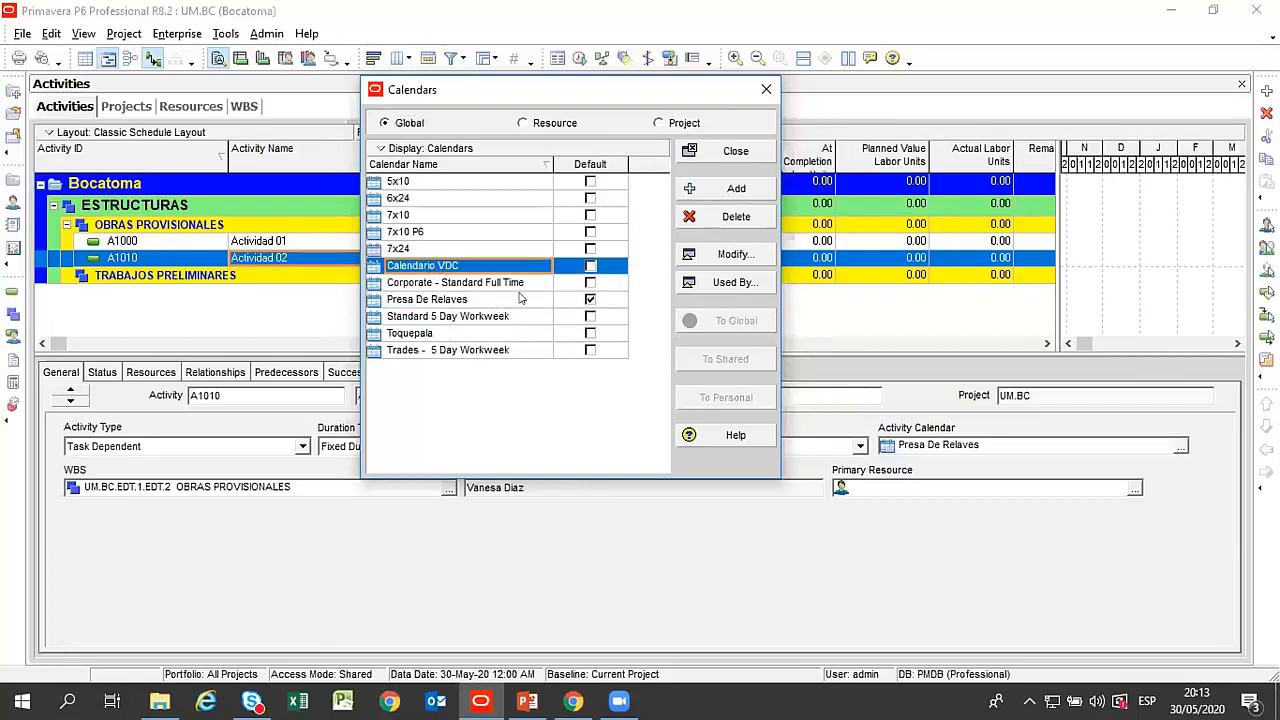
click(735, 152)
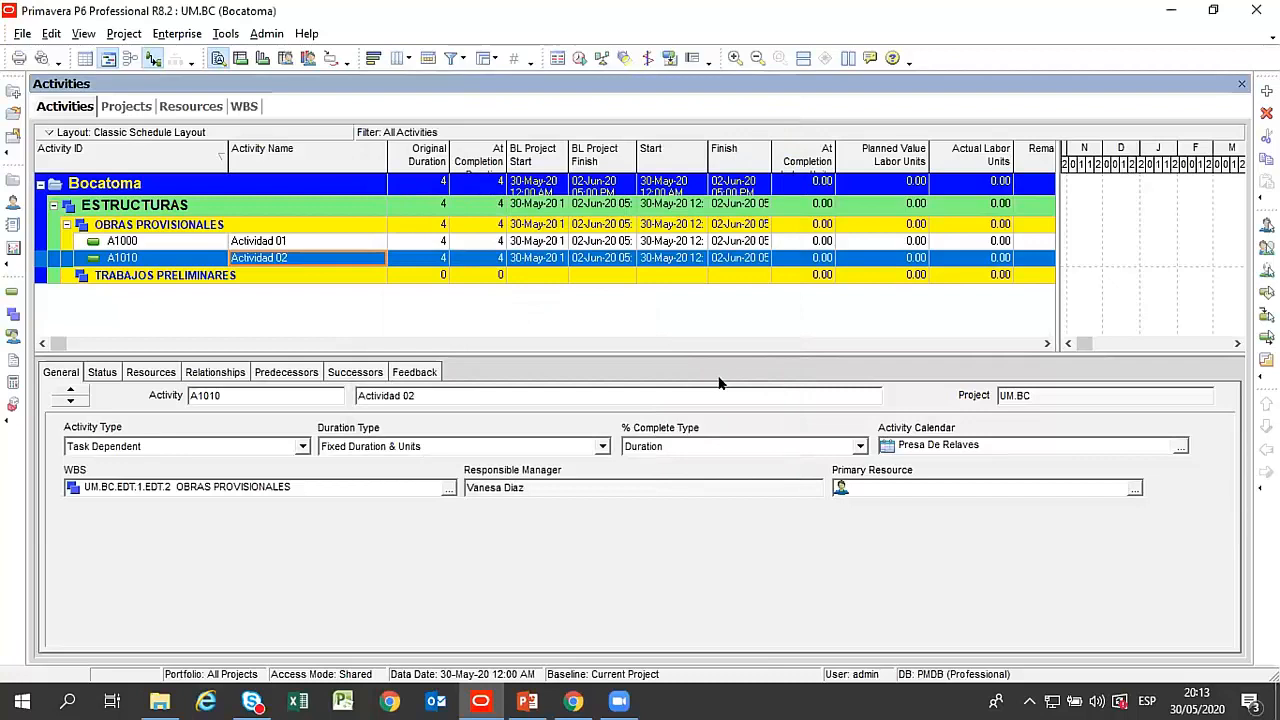
Add a third activity named Actividad 03 below Actividad 02 under OBRAS PROVISIONALES.
click(289, 245)
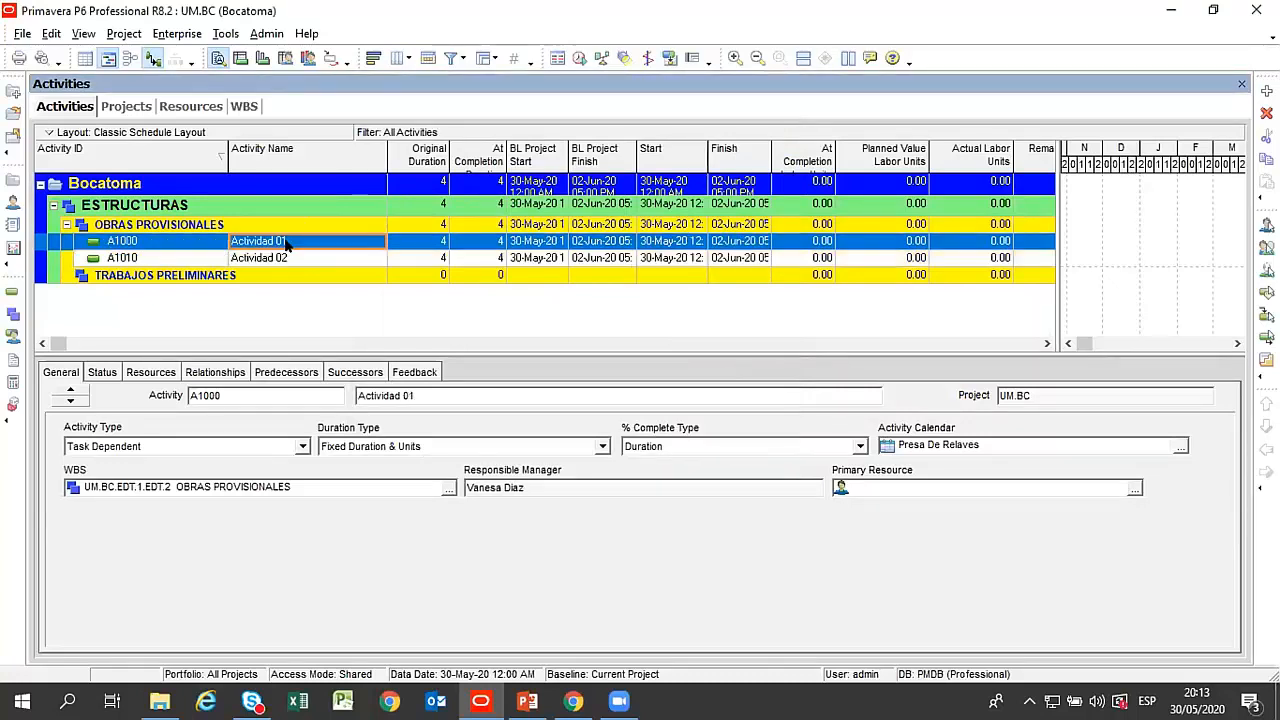
click(286, 260)
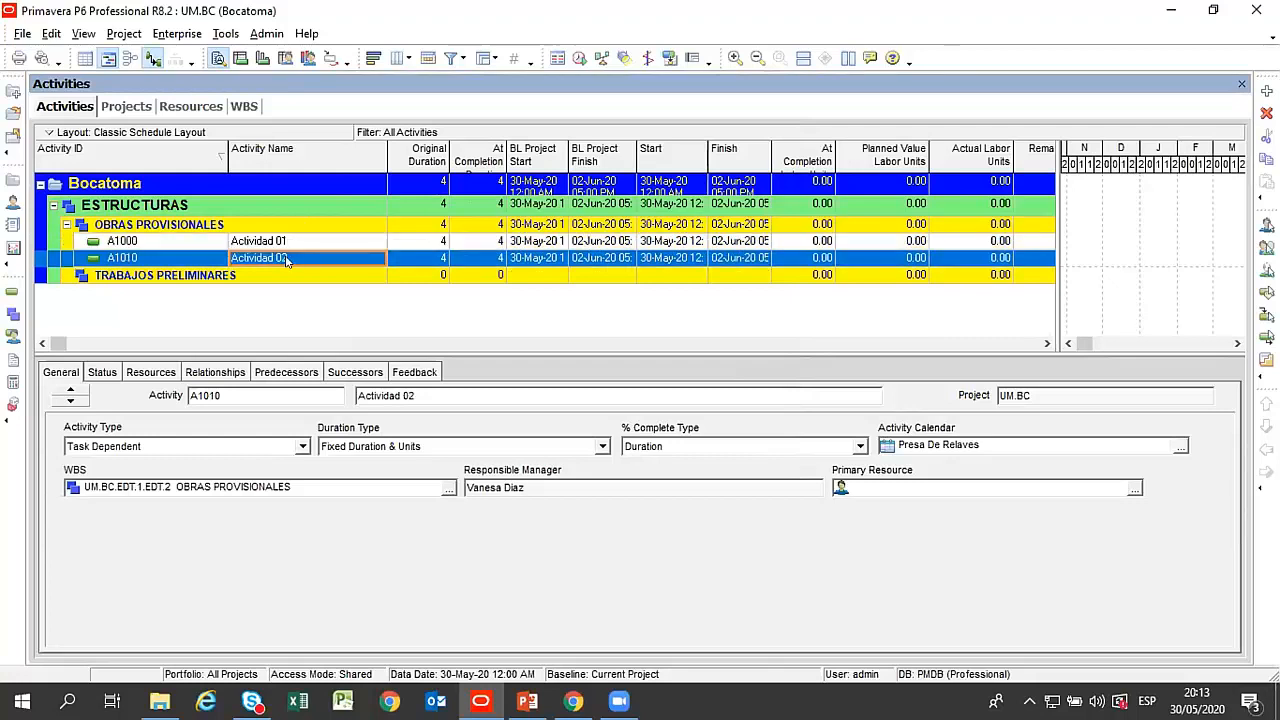
click(280, 248)
click(288, 260)
key(Insert)
text(Actividad 0)
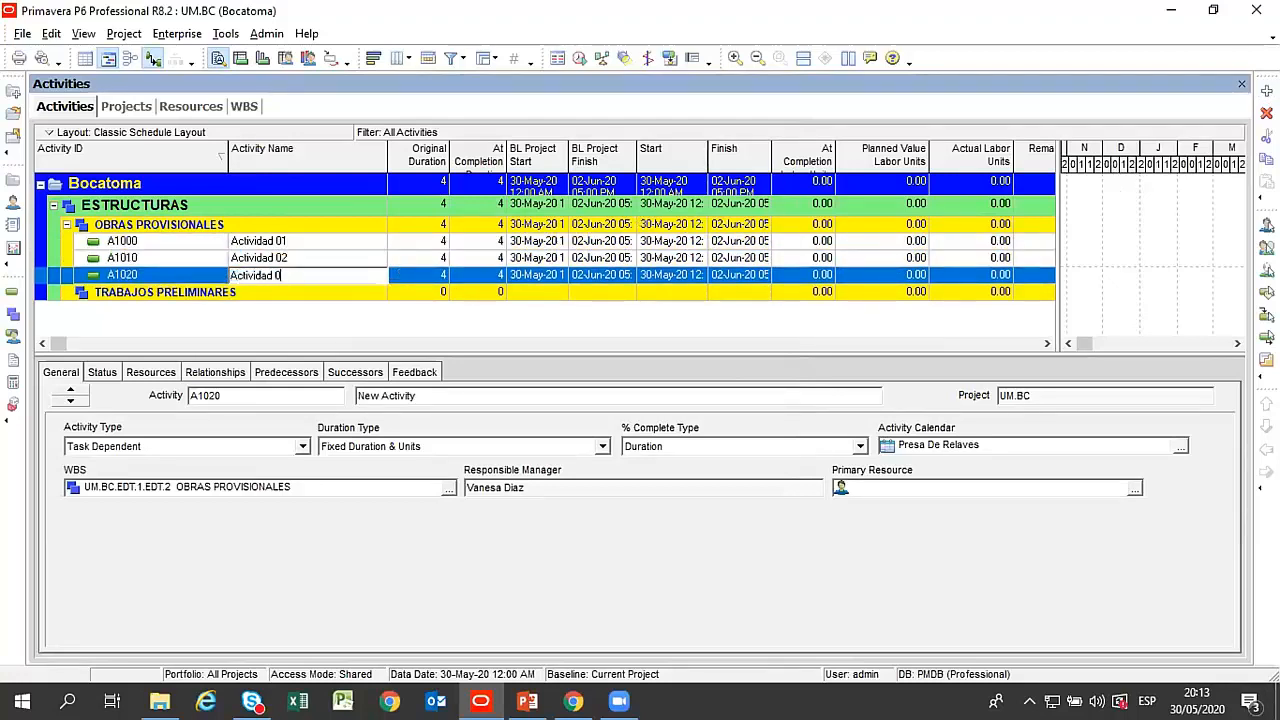
text(3)
key(Return)
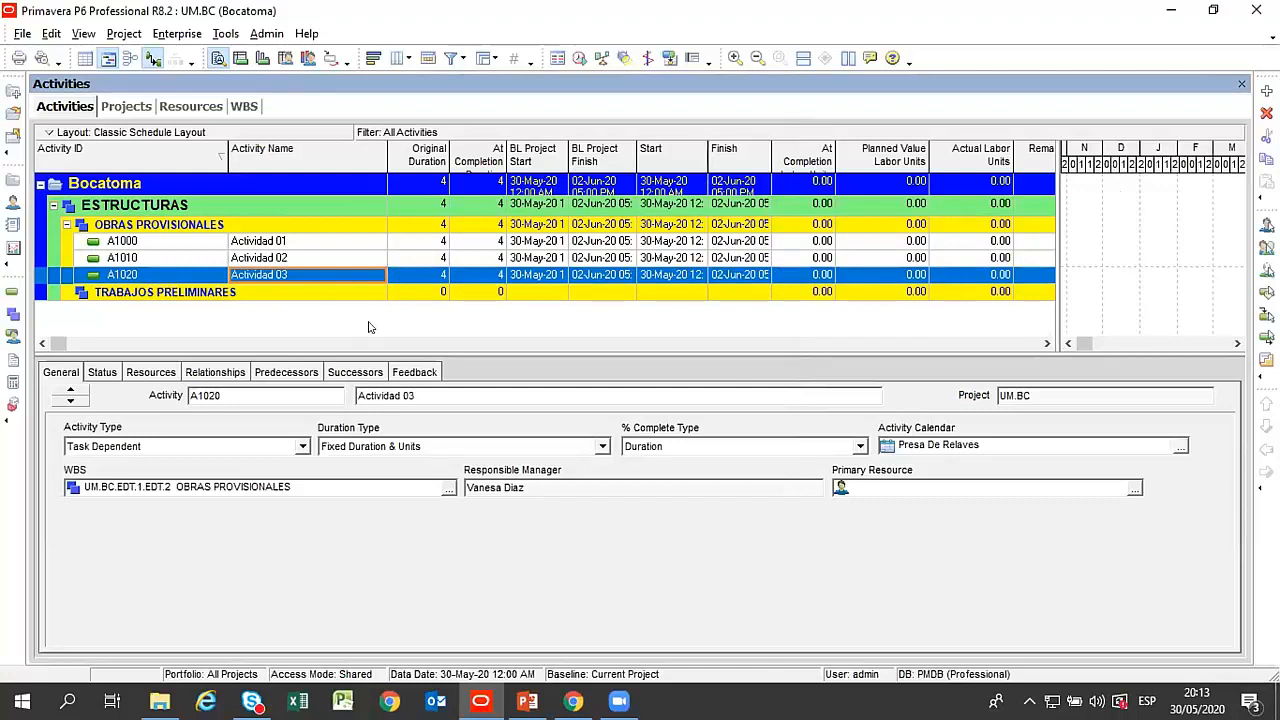
Examine the general details of Actividad 01, Actividad 02 and Actividad 03, including the activity ID, name and project of Actividad 01.
click(316, 256)
click(316, 245)
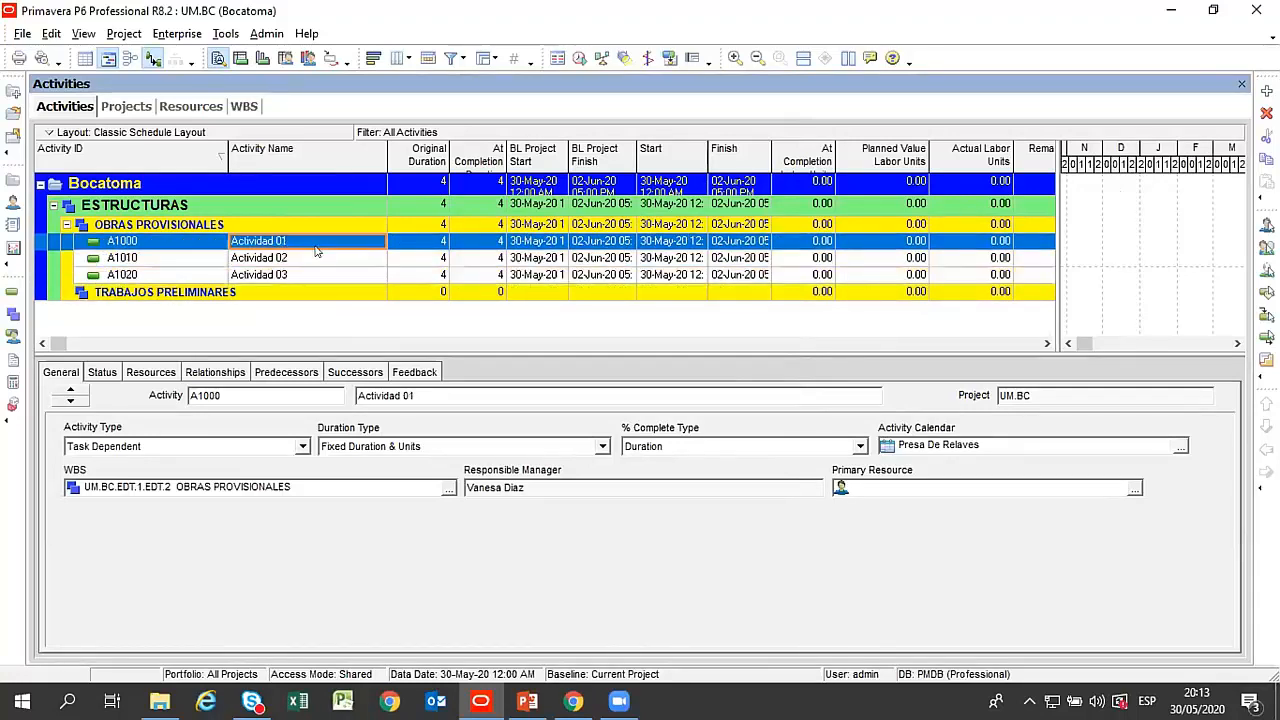
click(316, 261)
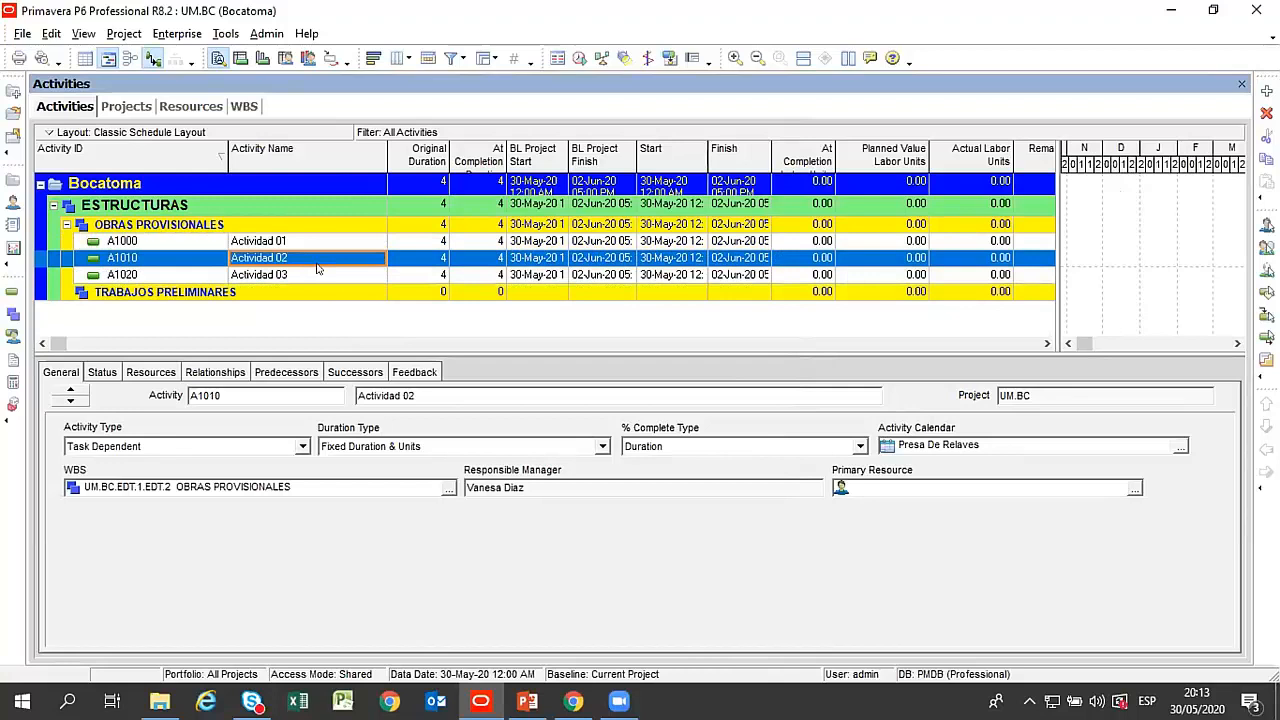
click(316, 272)
click(291, 240)
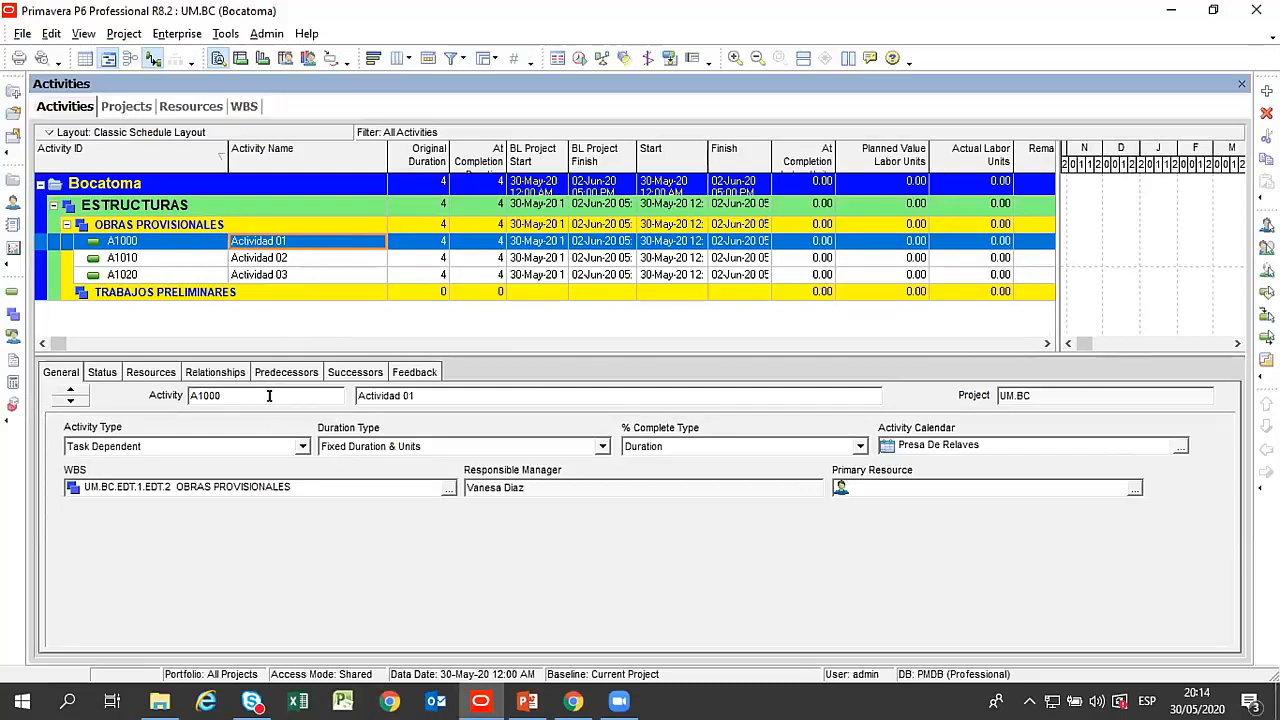
drag(224, 396, 178, 390)
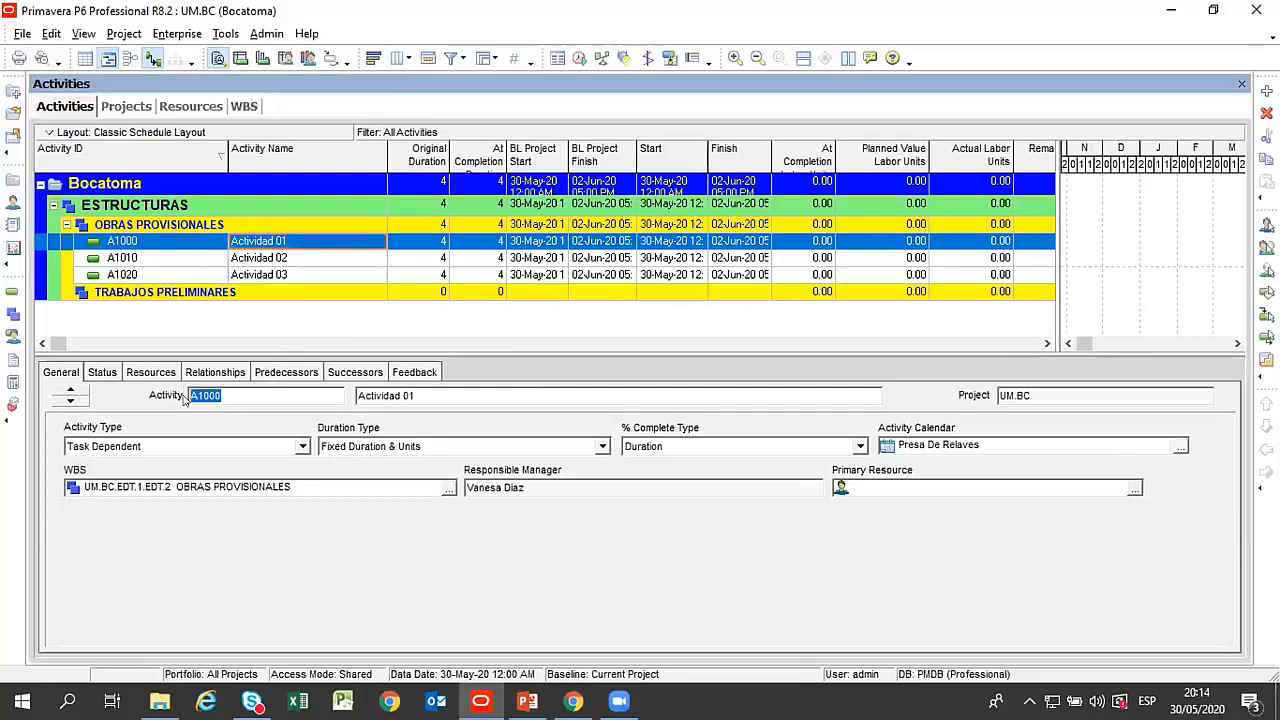
click(531, 399)
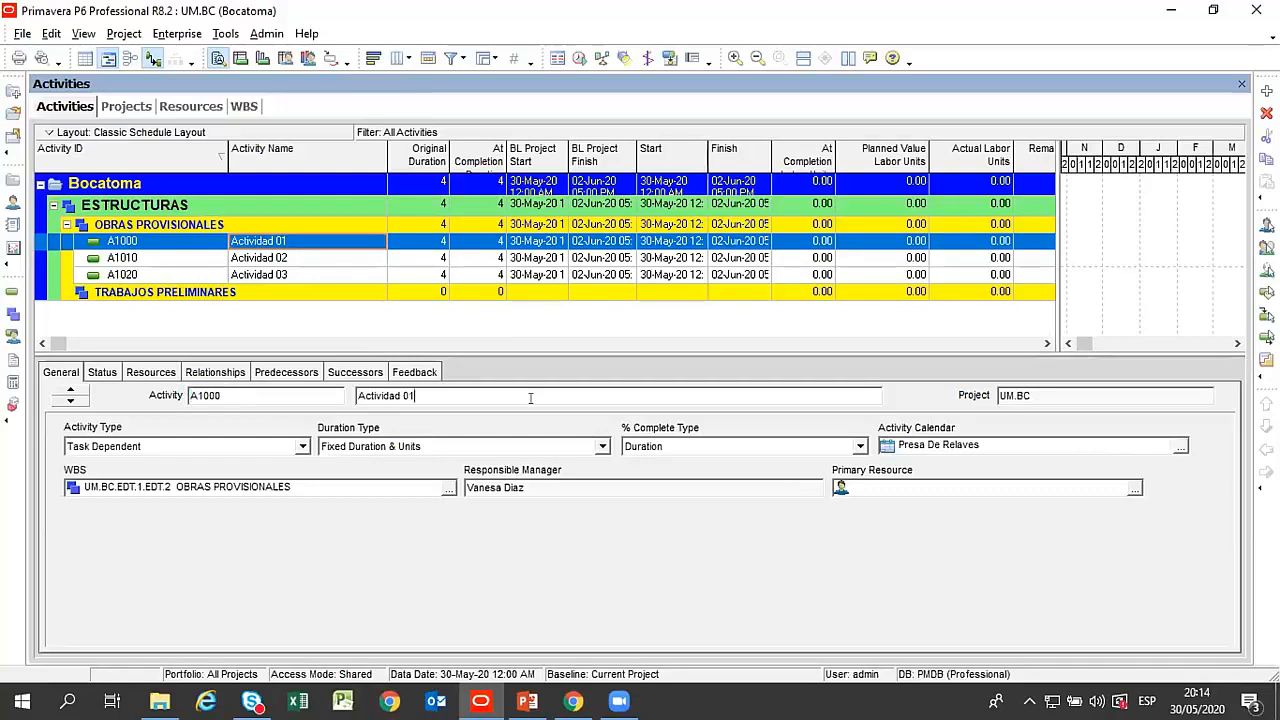
click(1030, 394)
click(275, 260)
click(276, 276)
click(270, 243)
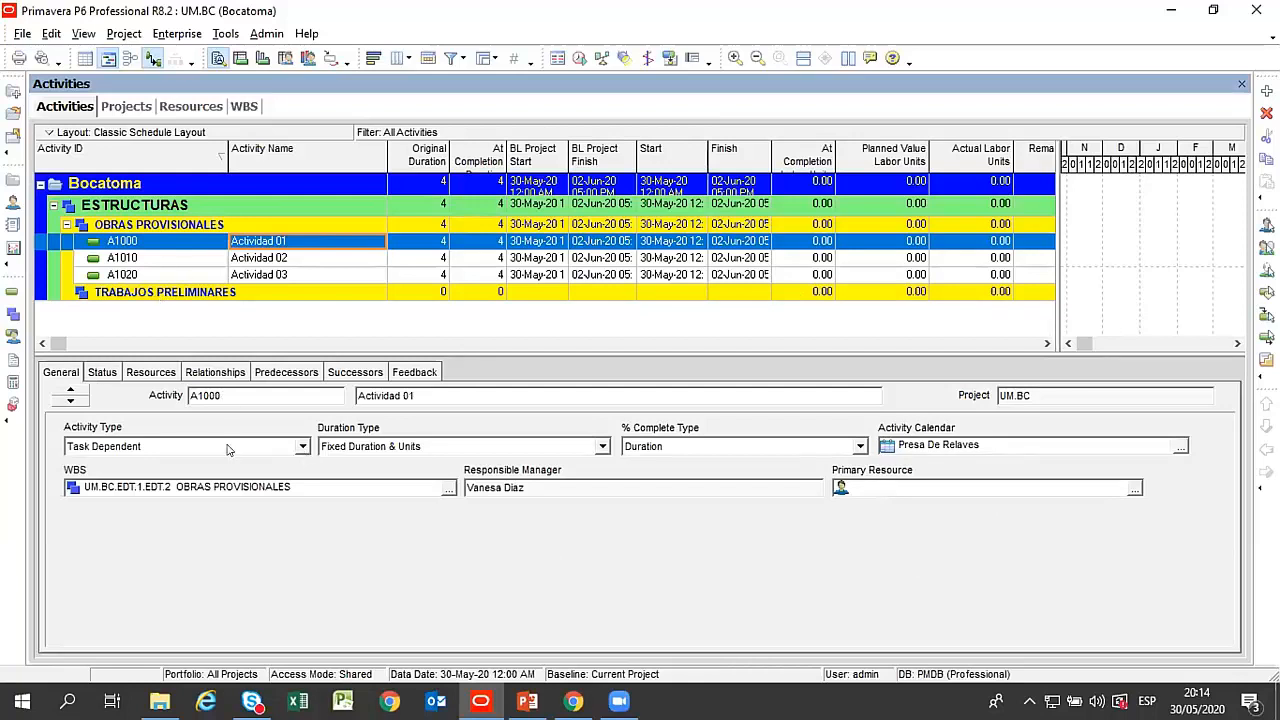
Display the status details of Actividad 01 and set its original duration to 20.
click(104, 372)
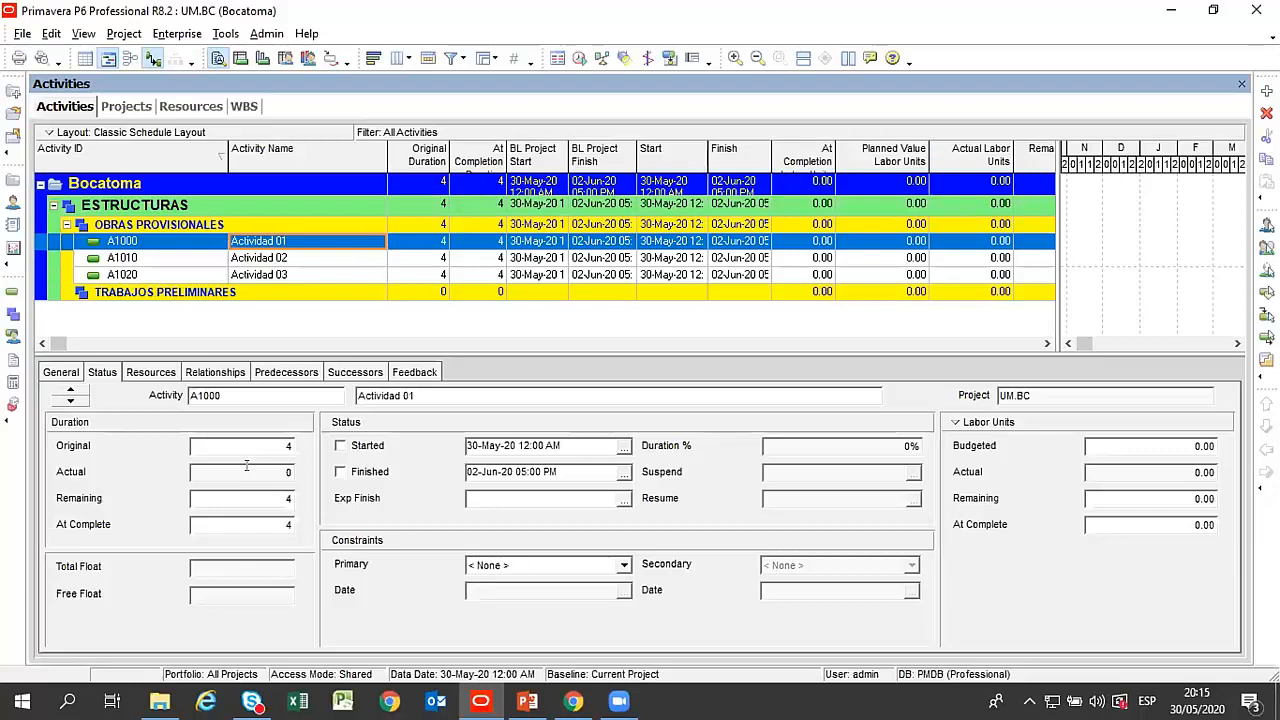
click(246, 466)
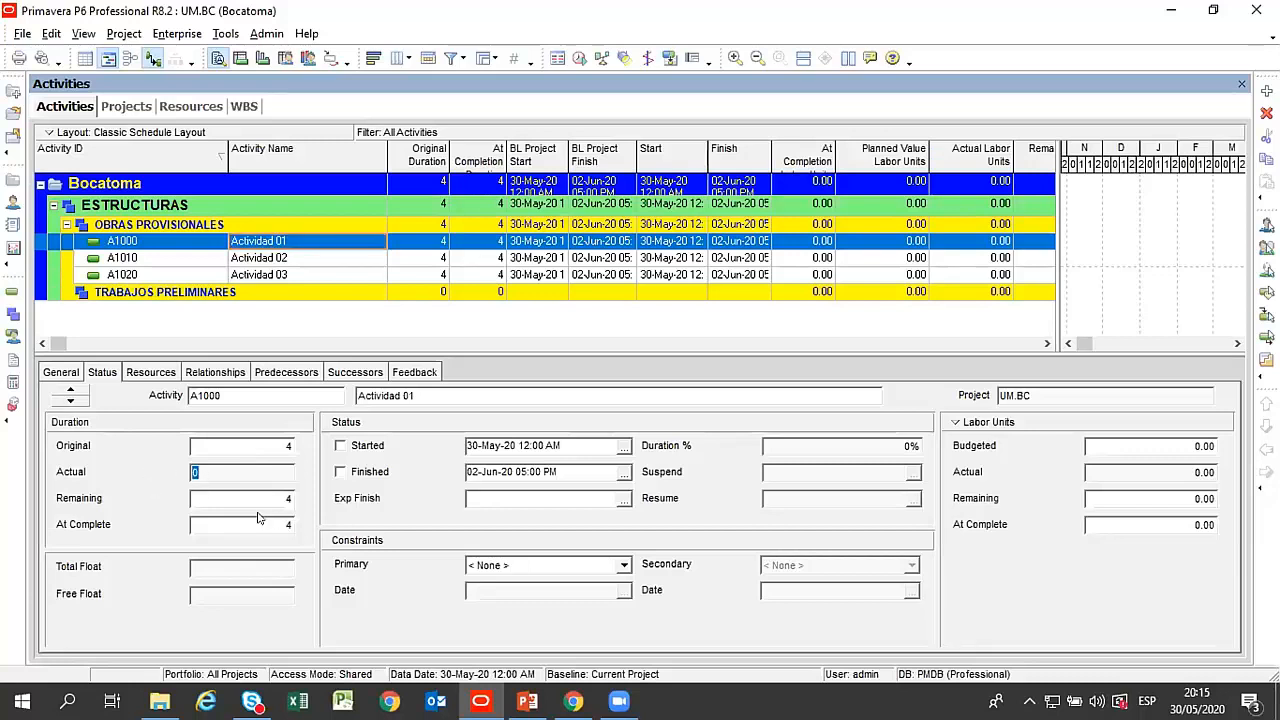
click(240, 446)
click(250, 464)
drag(233, 438, 143, 434)
click(425, 240)
key(Return)
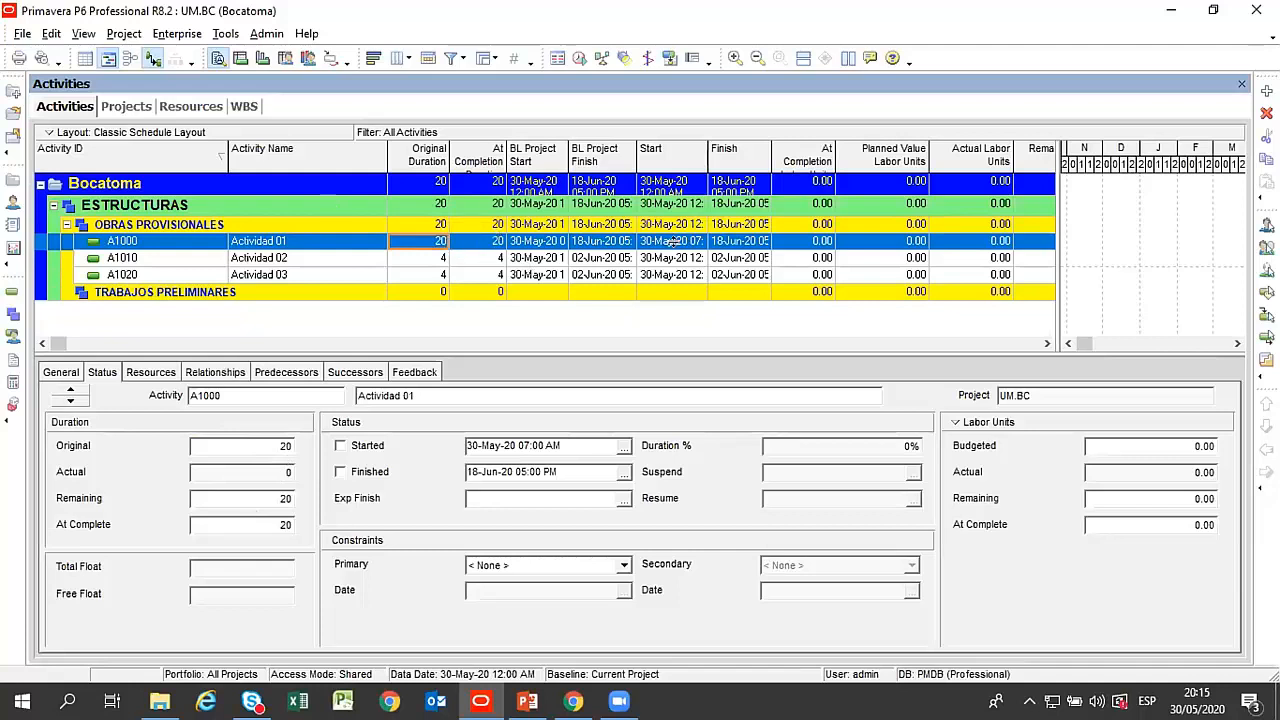
Set the original duration of Actividad 01 to 15.
click(232, 471)
click(280, 449)
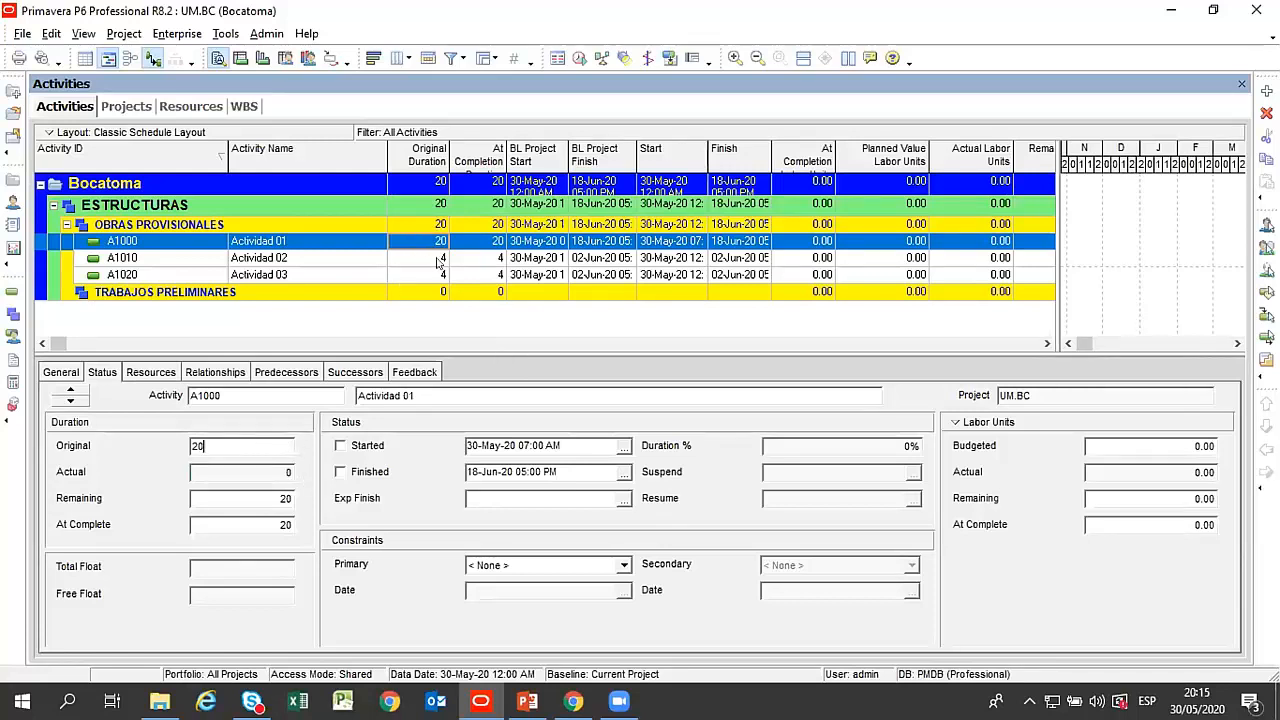
click(426, 257)
double_click(432, 240)
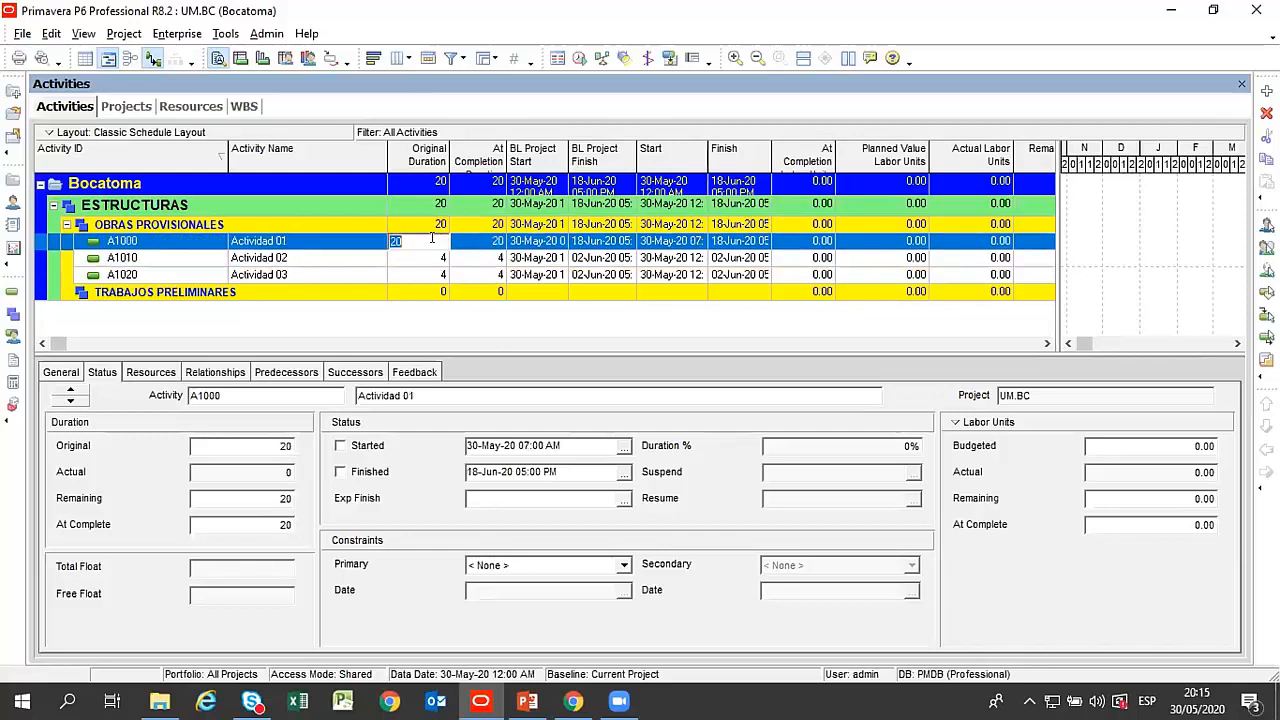
text(15)
Set the original duration of Actividad 02 to 15.
click(430, 257)
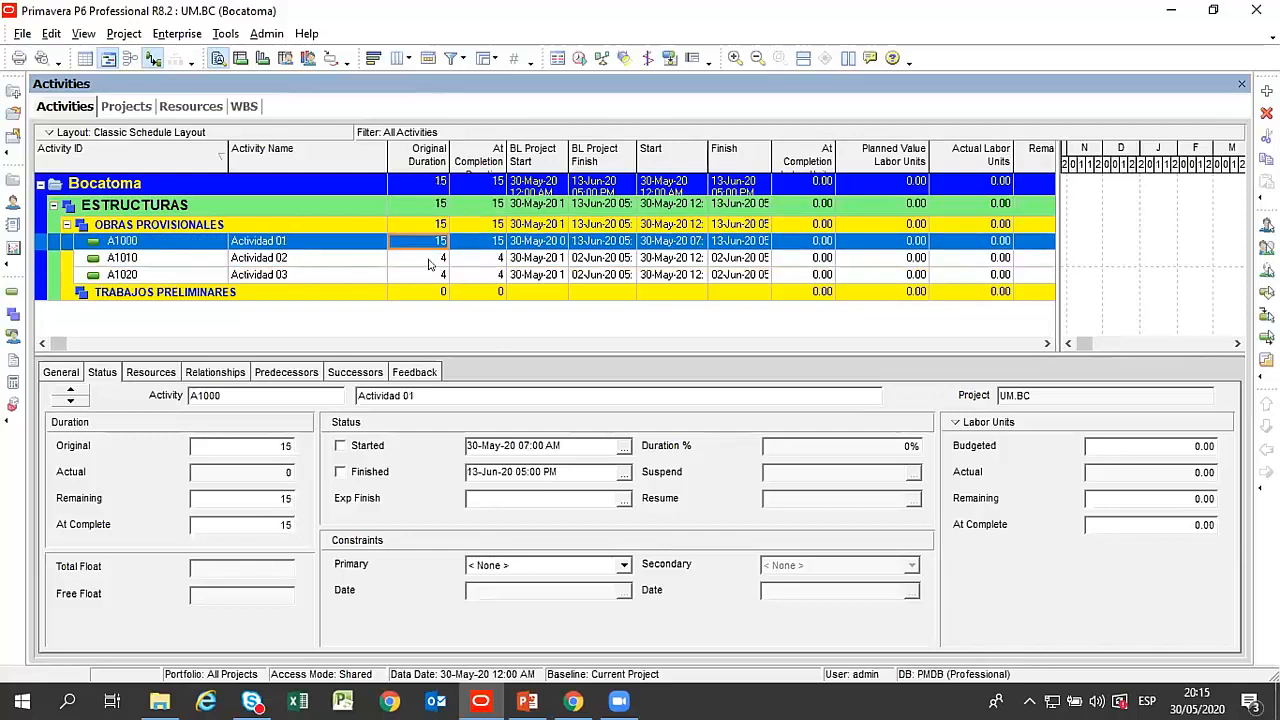
double_click(240, 445)
text(15)
click(303, 277)
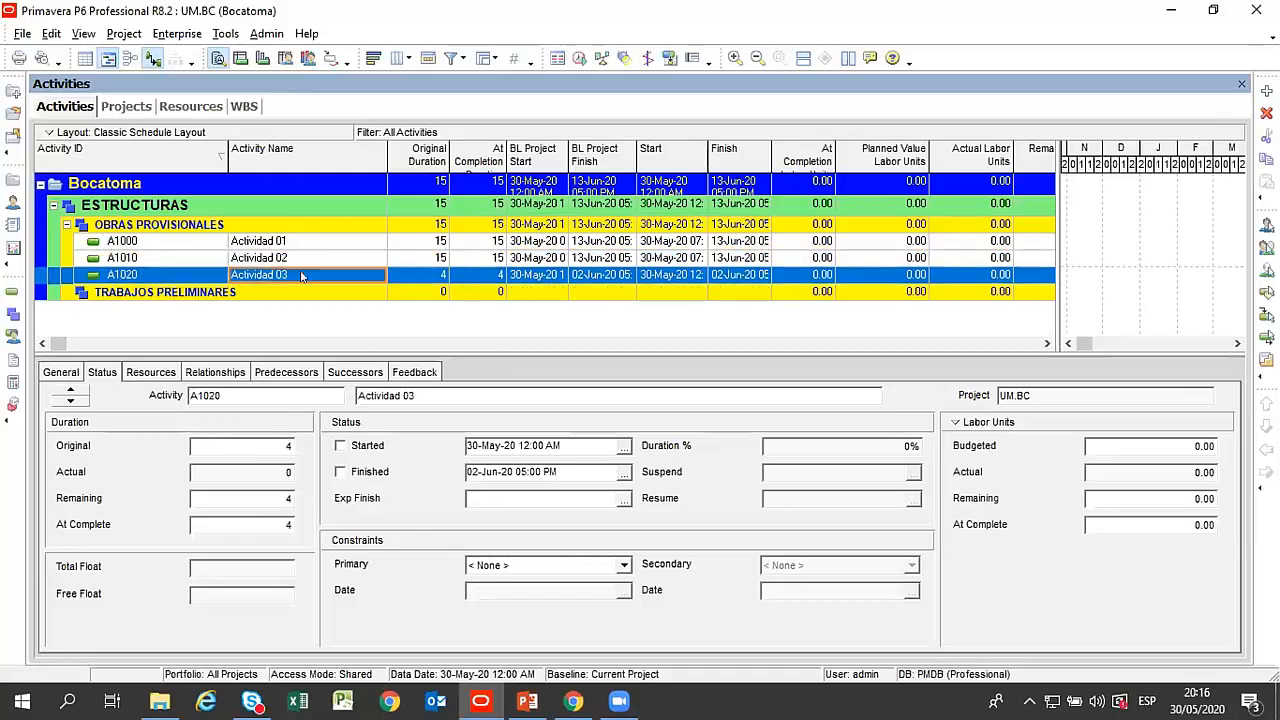
Set the original duration of Actividad 02 to 20.
click(330, 260)
double_click(200, 446)
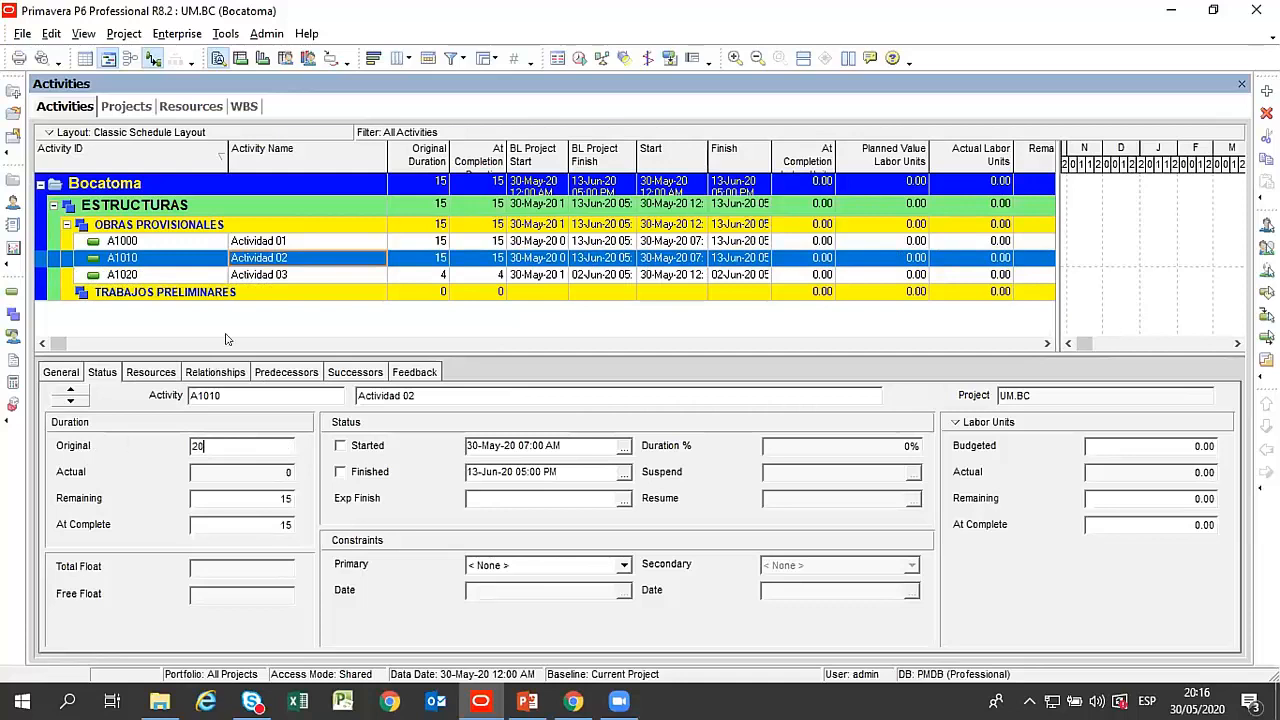
click(286, 245)
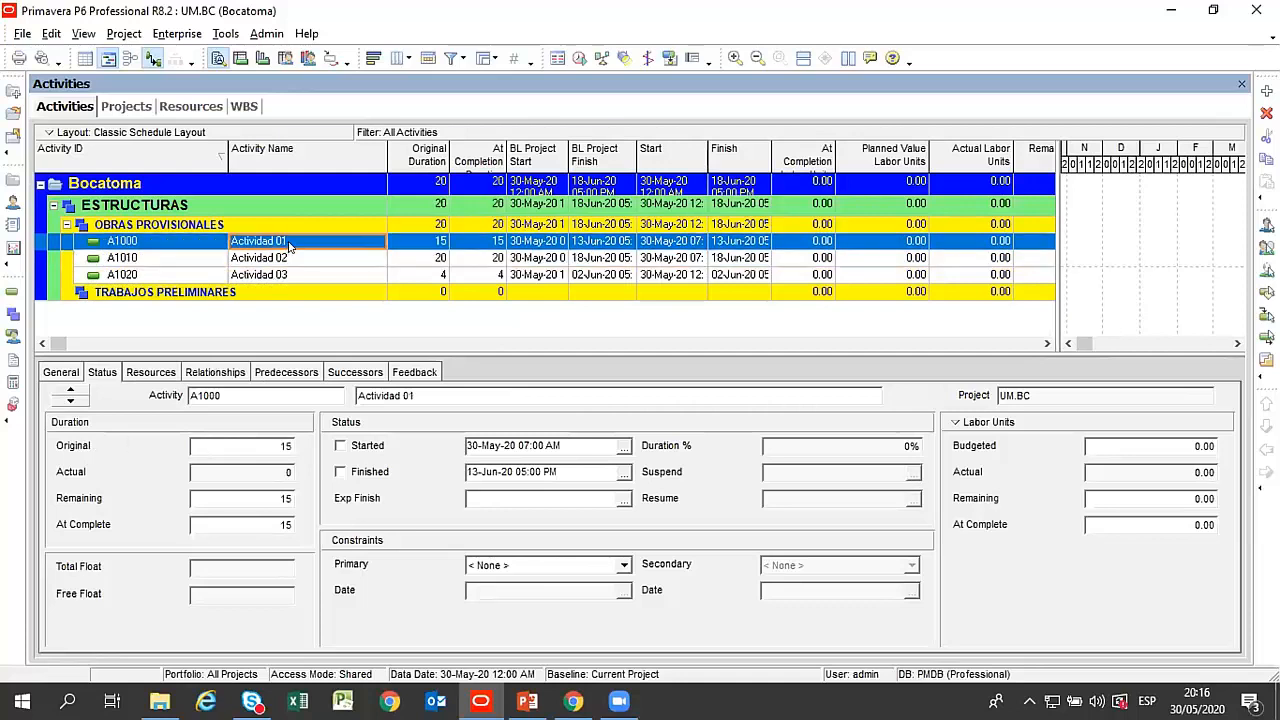
Assign resource 2001 Excavadora PC-350 from the Equipos VDC group to Actividad 01 and close the resource list.
click(150, 372)
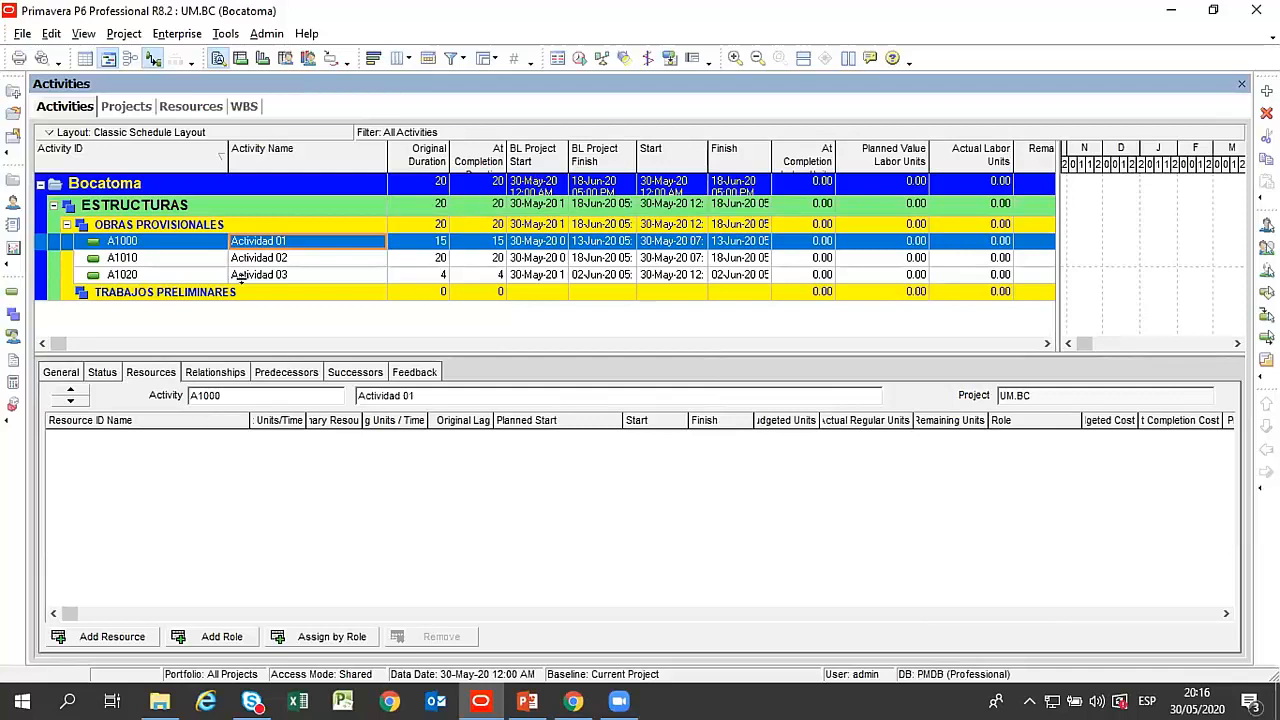
click(120, 637)
click(779, 500)
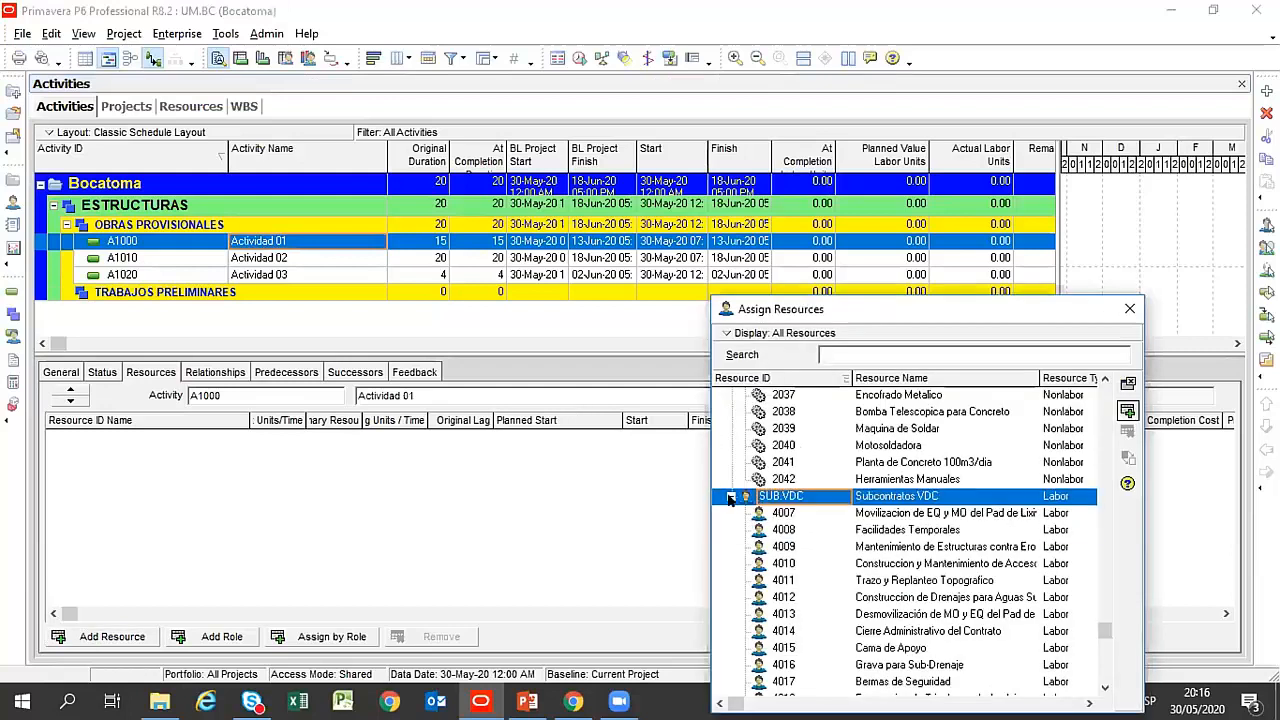
click(730, 496)
click(840, 412)
scroll(945, 485, up, 5)
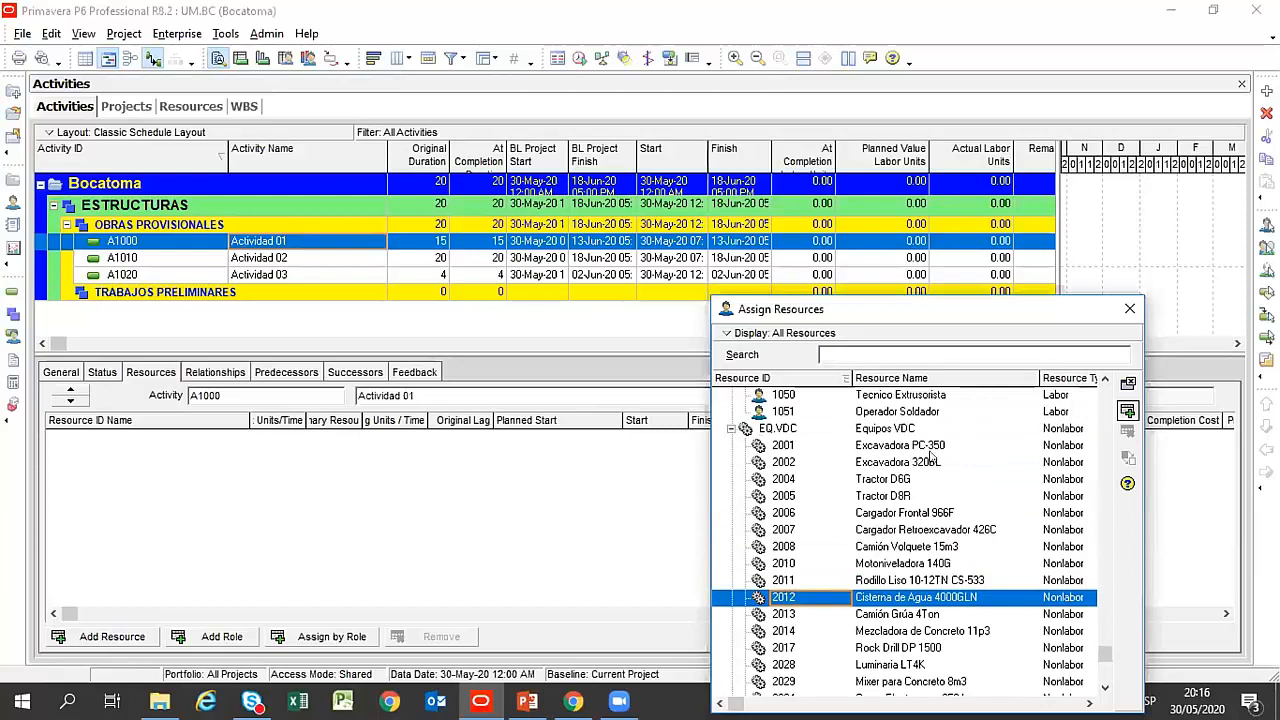
click(924, 429)
drag(909, 306, 877, 219)
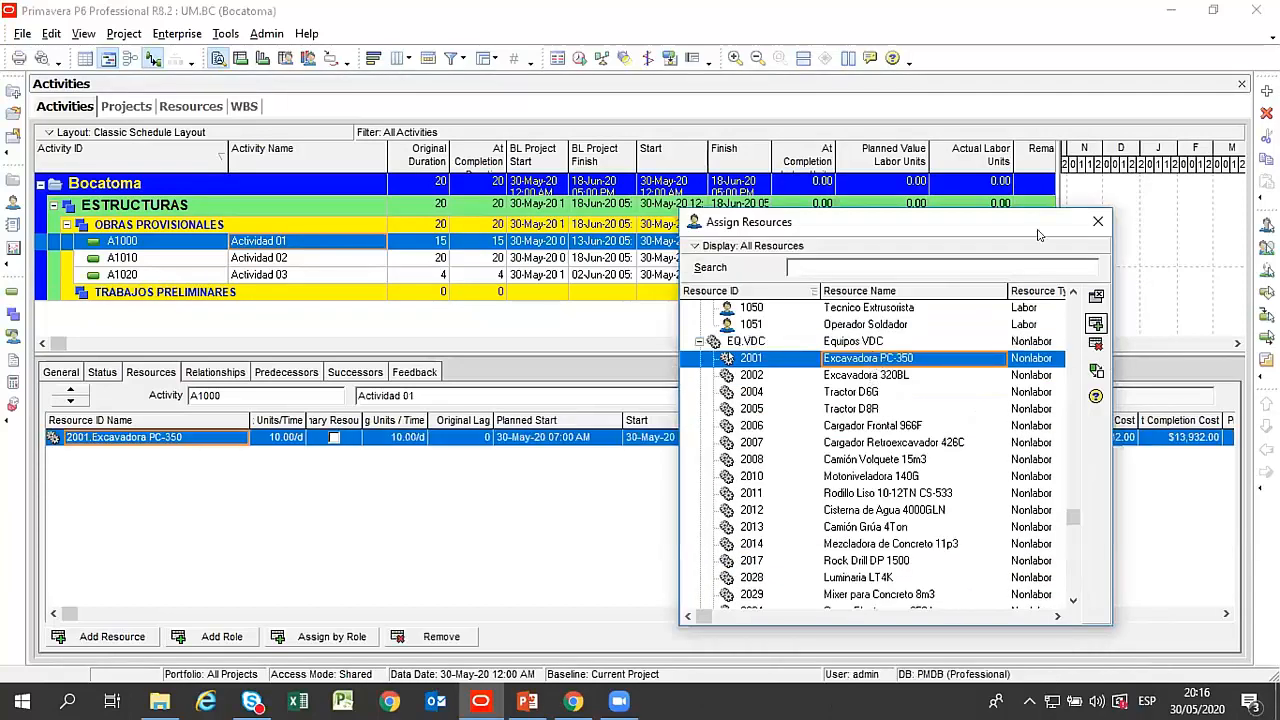
click(876, 377)
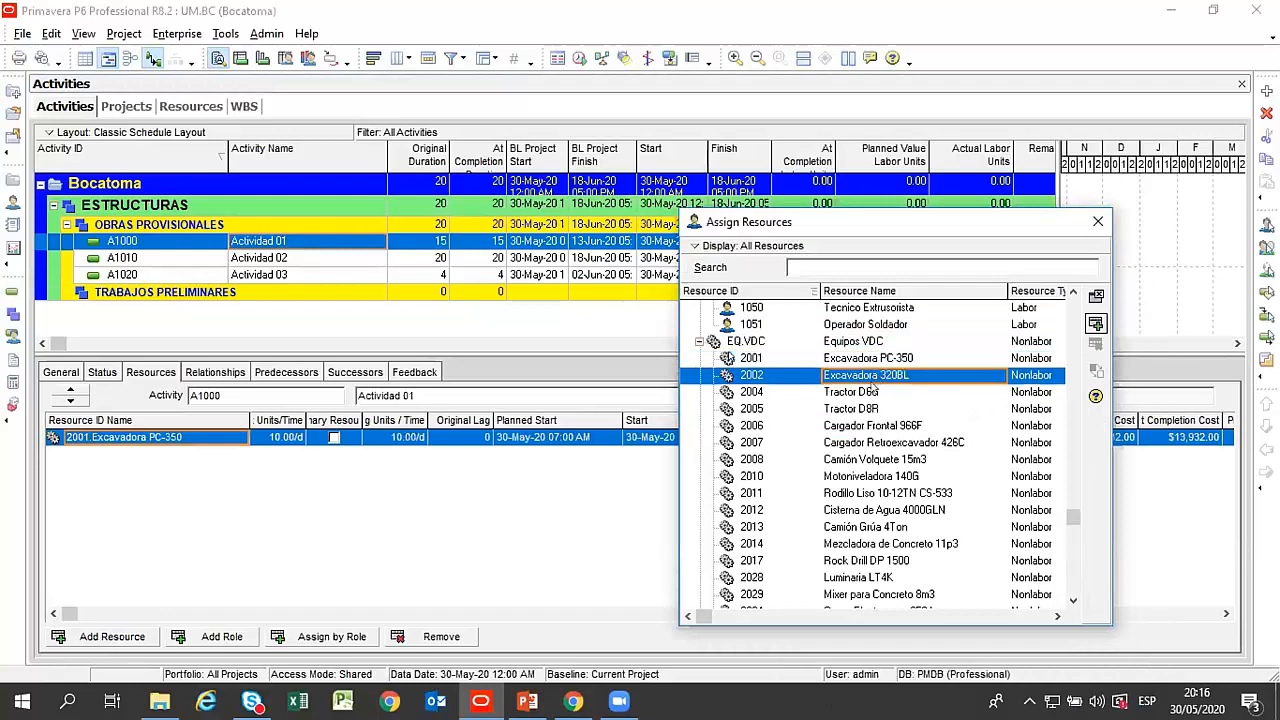
click(863, 391)
click(1097, 221)
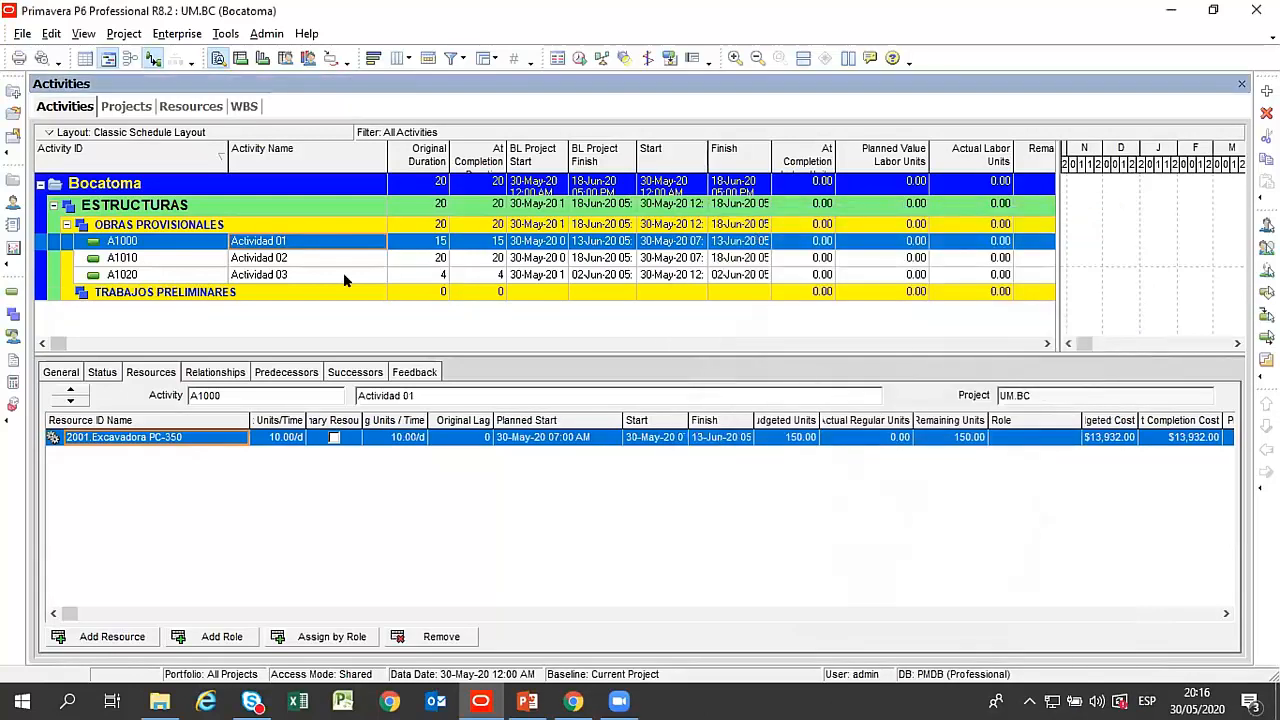
Compare the resource assignments of Actividad 01 and Actividad 02.
click(247, 259)
click(271, 243)
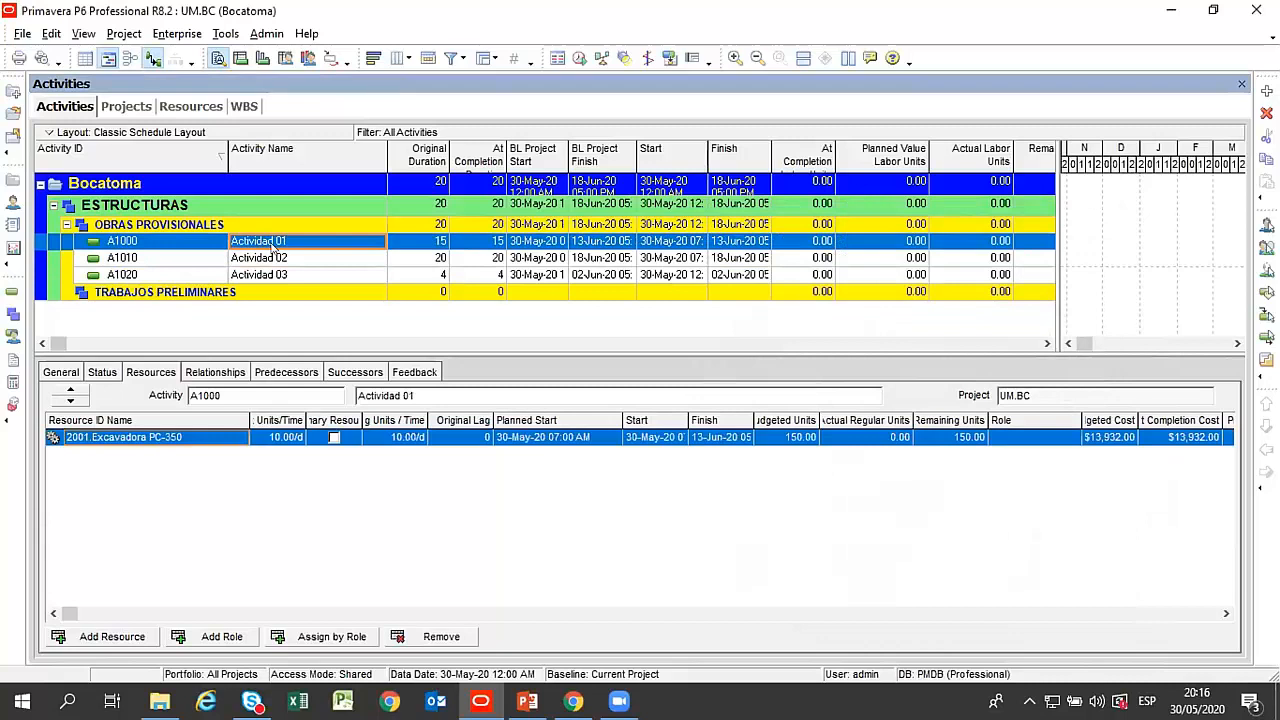
click(286, 259)
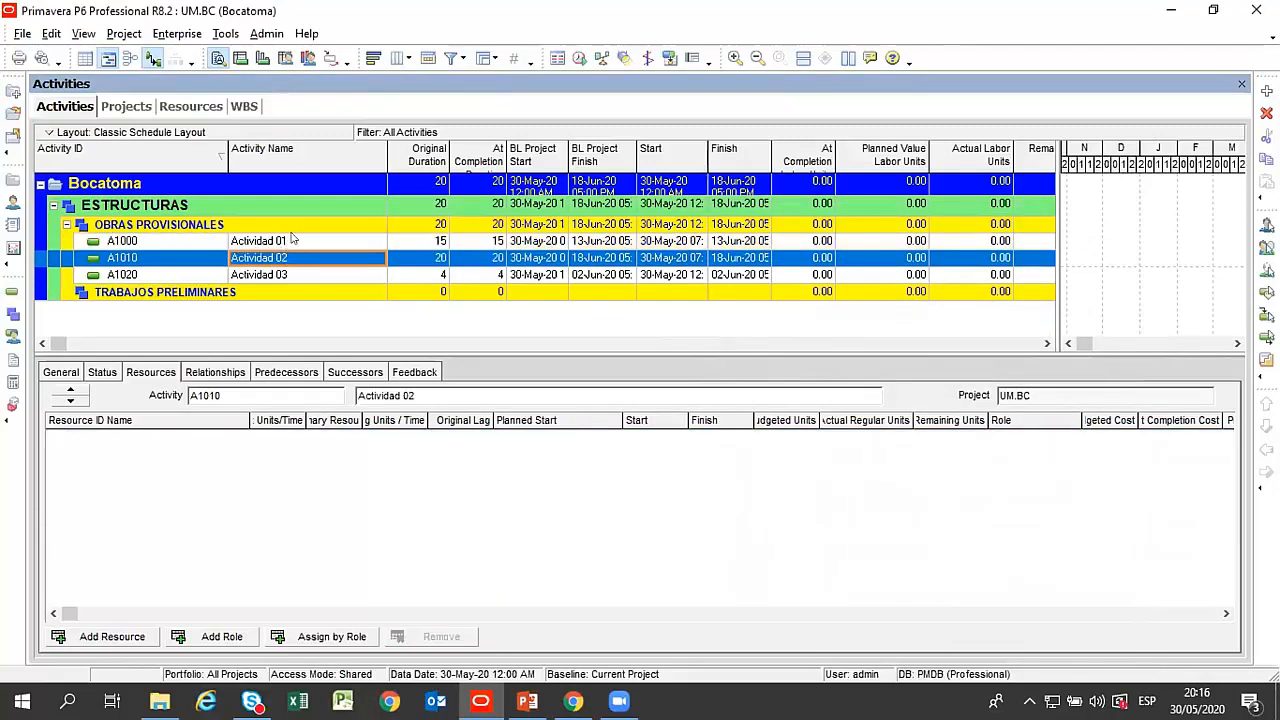
click(297, 243)
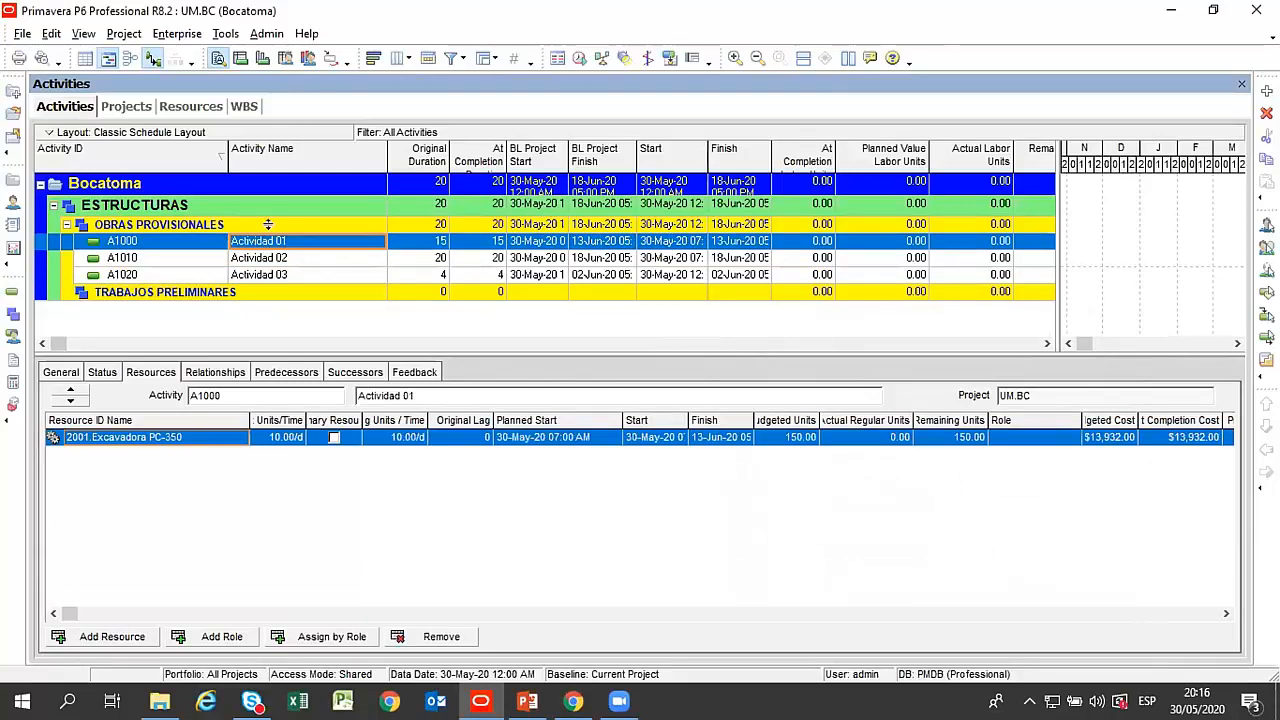
click(362, 260)
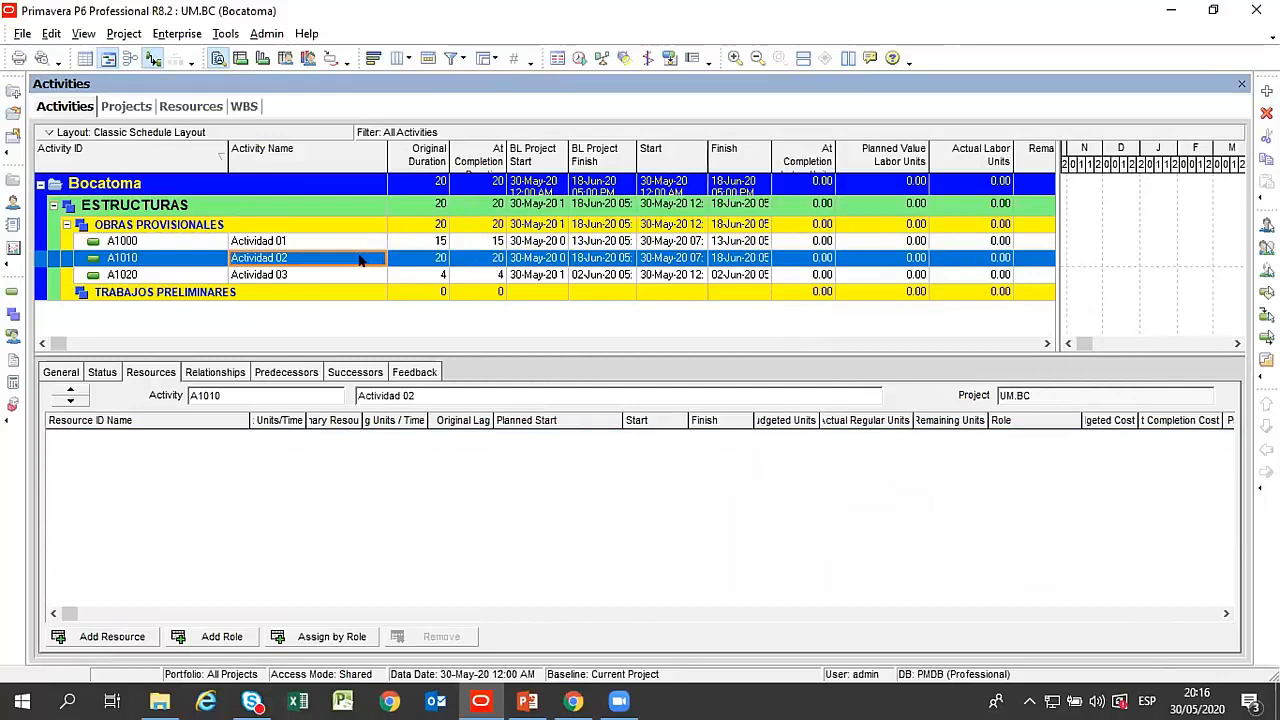
click(298, 244)
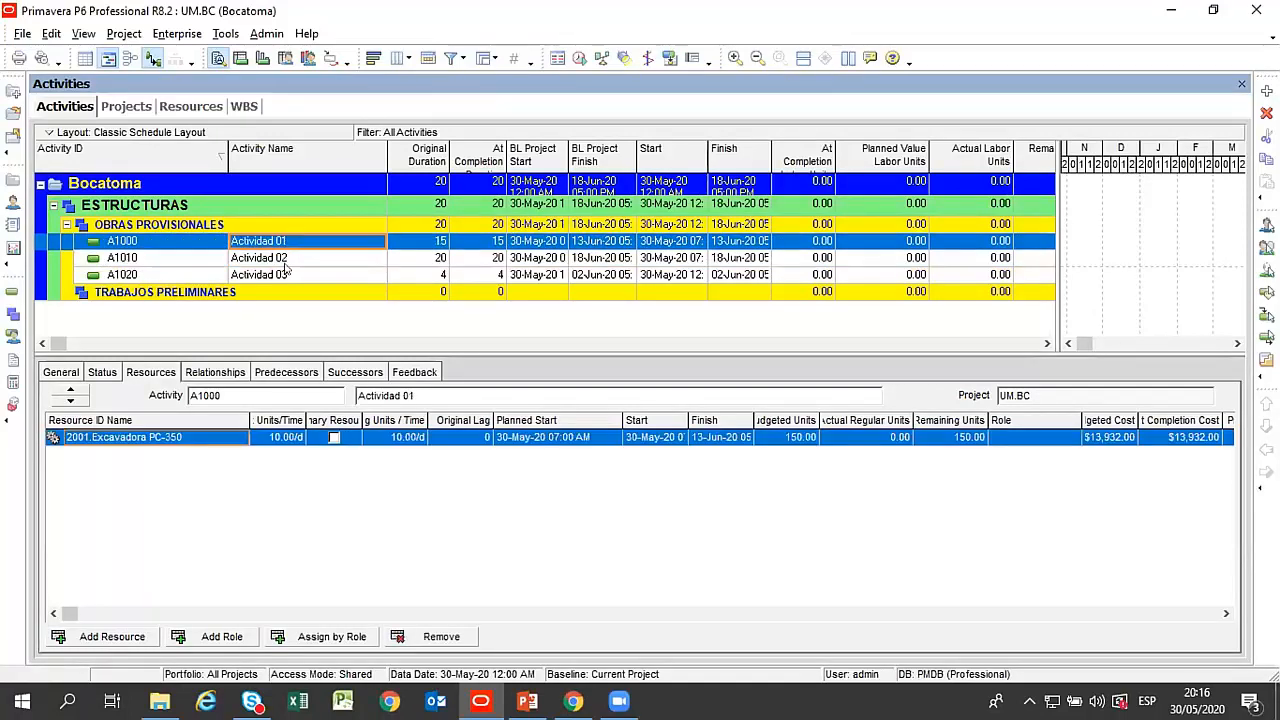
click(337, 487)
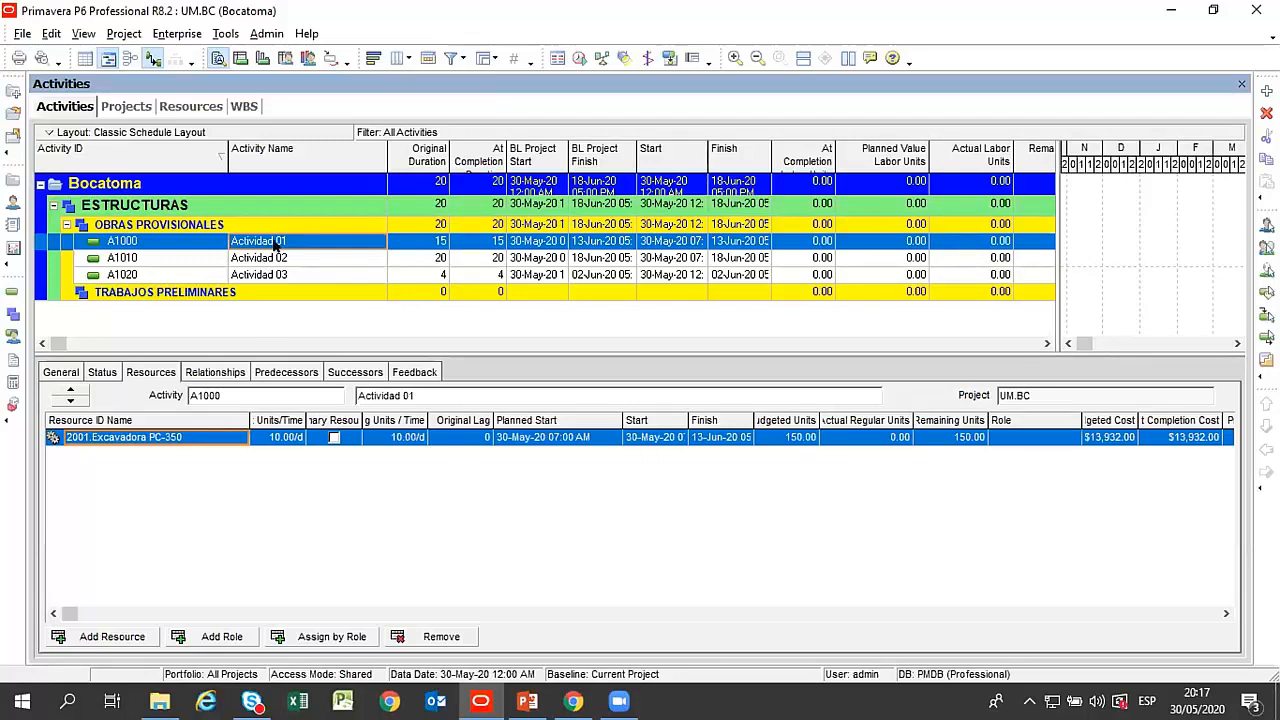
Assign resource 2004 Tractor D6G to Actividad 01 as well and close the resource list.
click(110, 636)
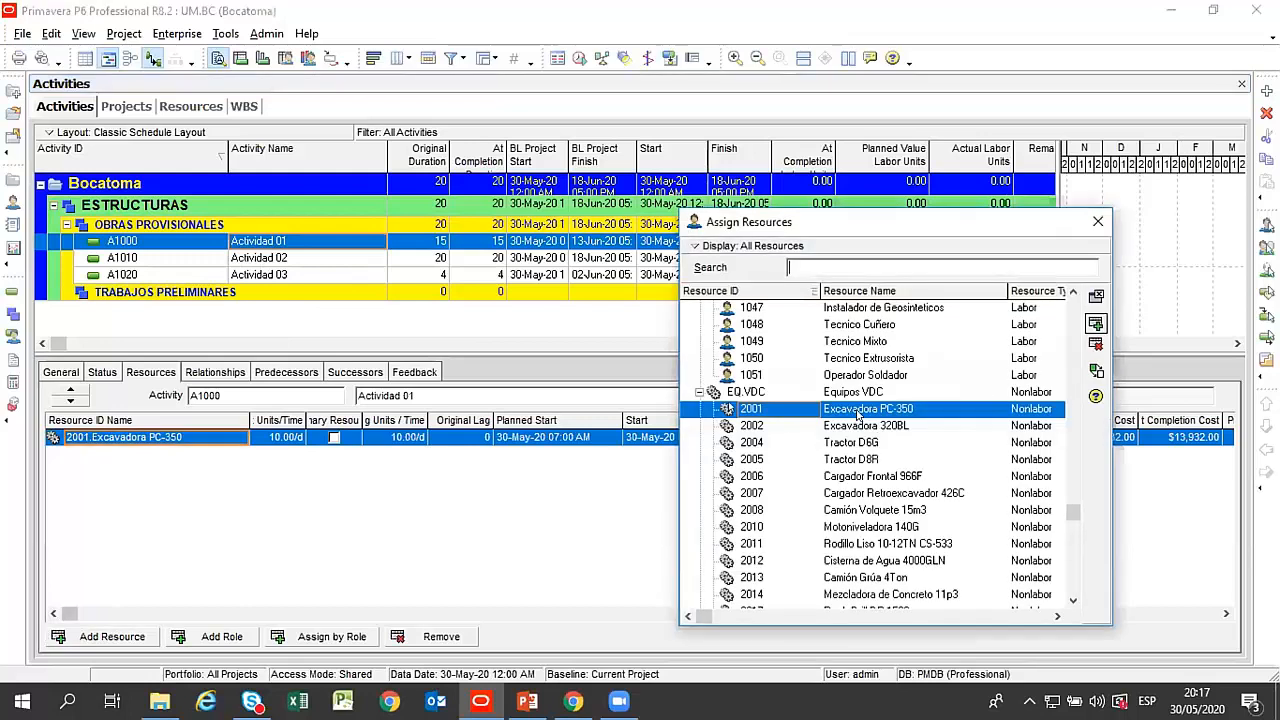
double_click(862, 442)
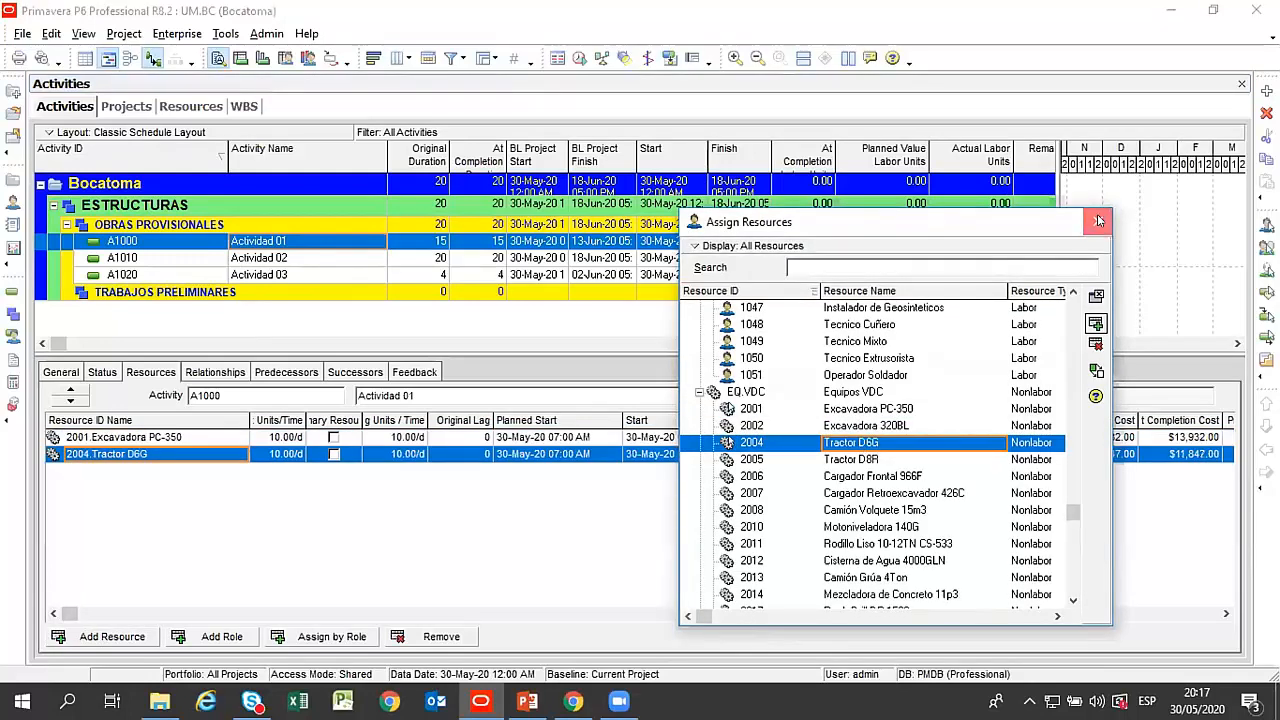
click(1099, 220)
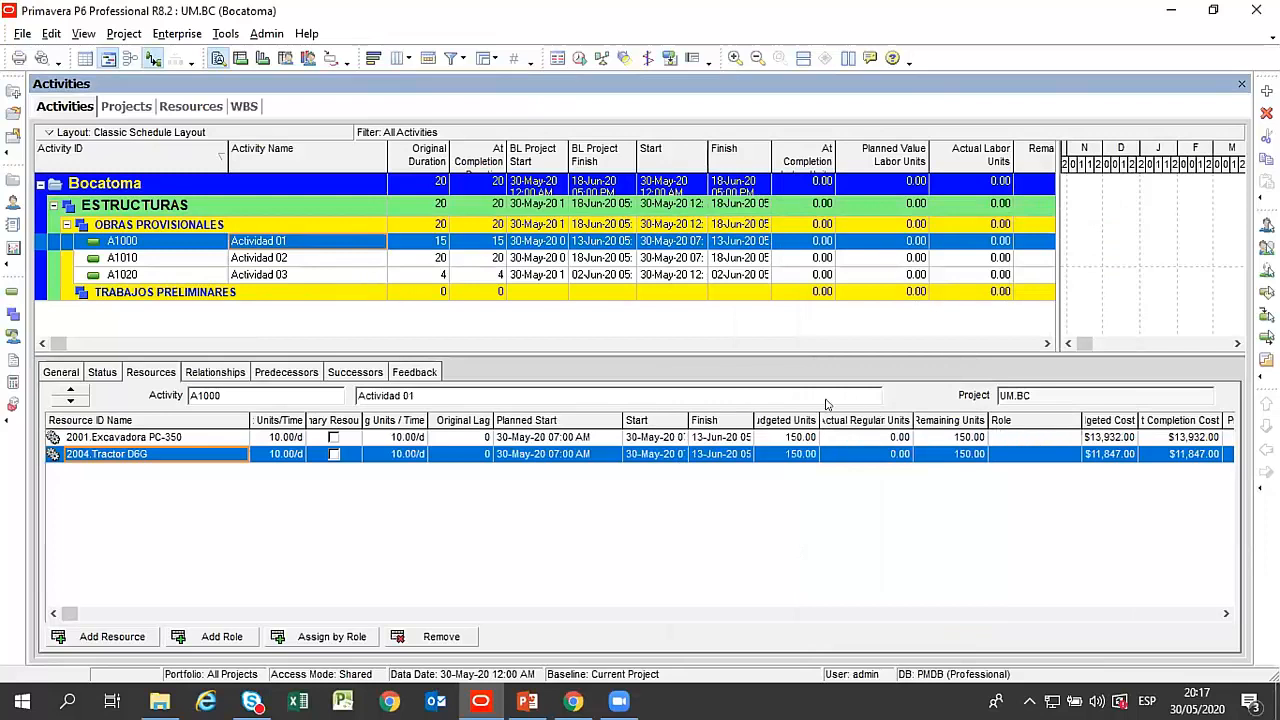
Widen the Budgeted Units column to fit its heading and check the budgeted units of Excavadora PC-350.
drag(818, 420, 846, 420)
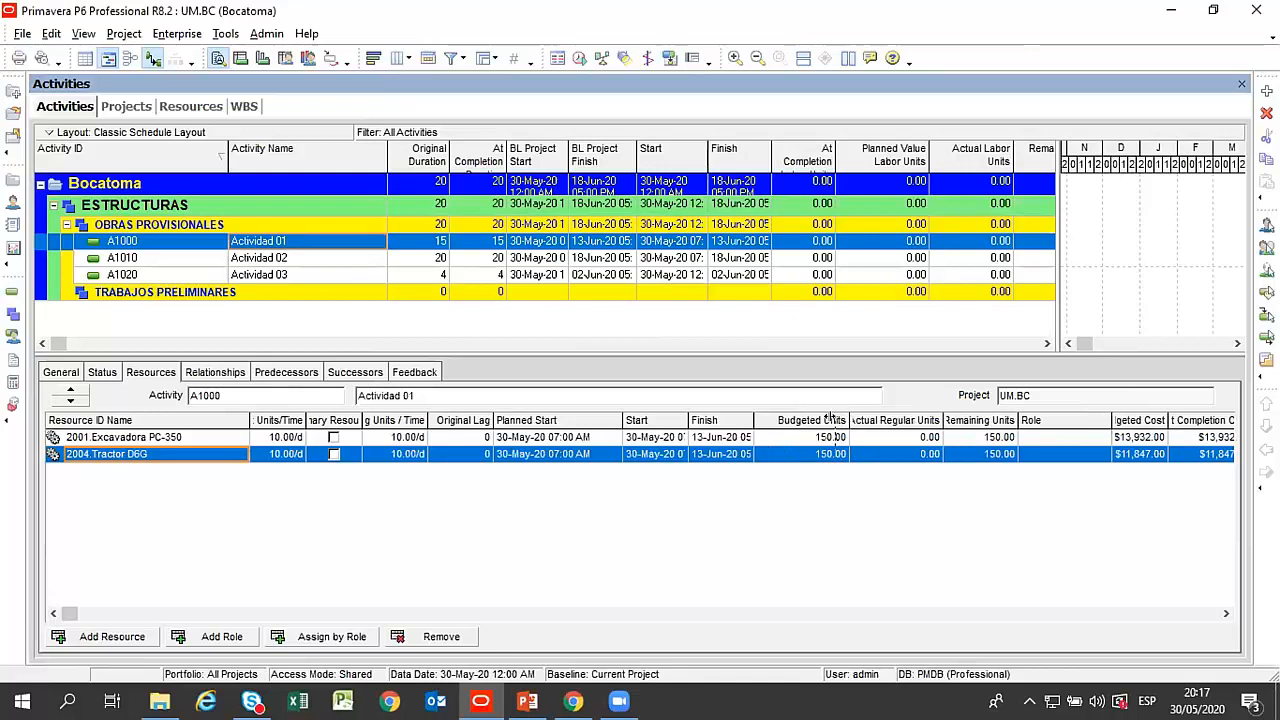
drag(847, 420, 832, 420)
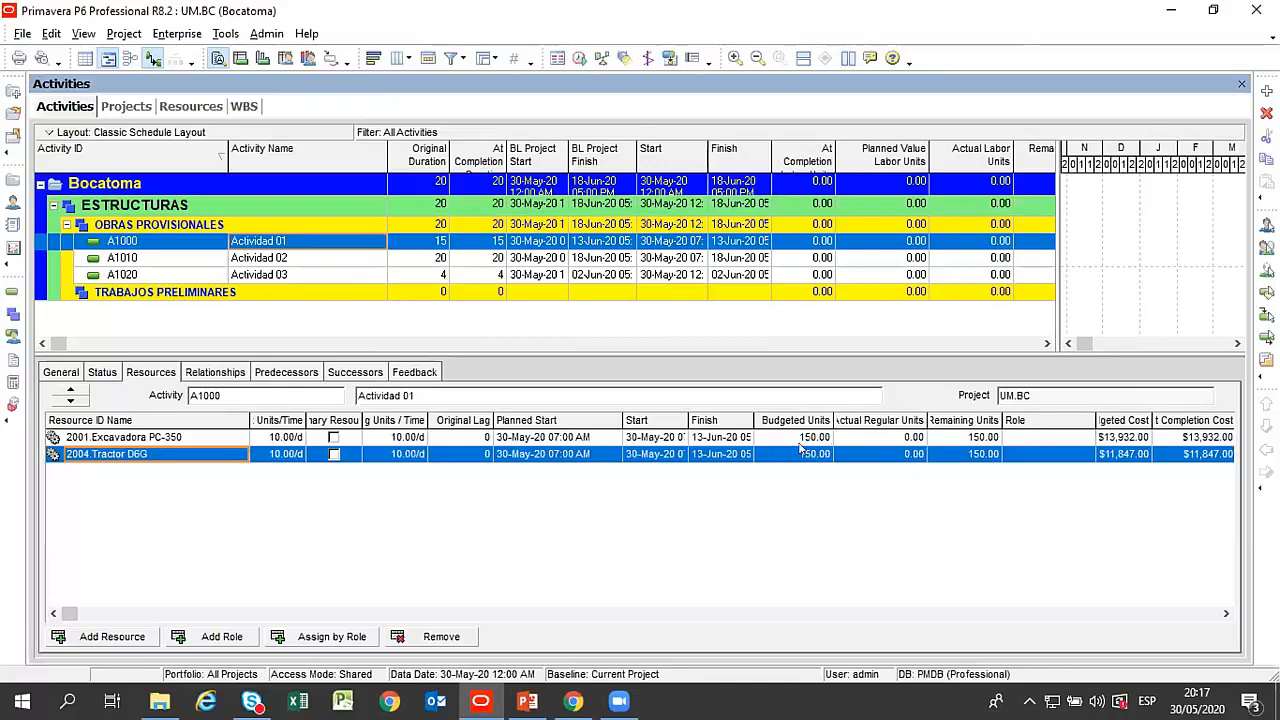
click(793, 437)
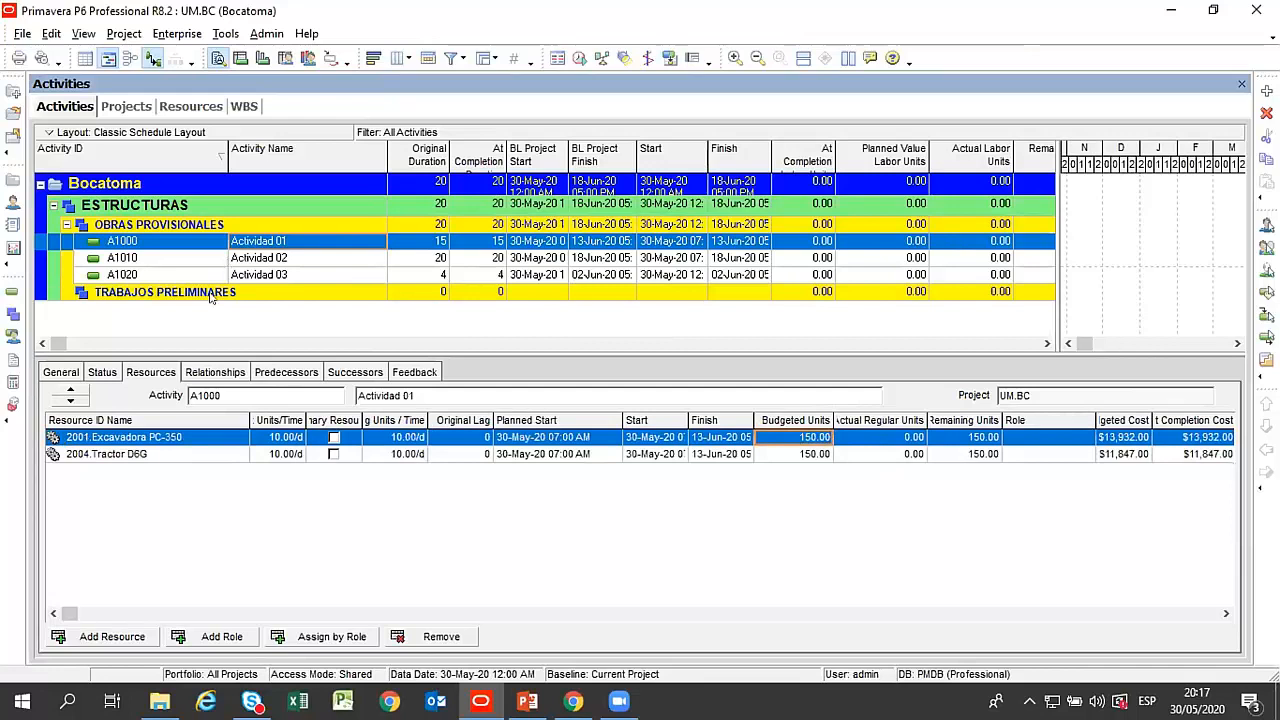
Display the relationships of Actividad 01 and enlarge the Gantt chart area beside the activity table.
click(198, 372)
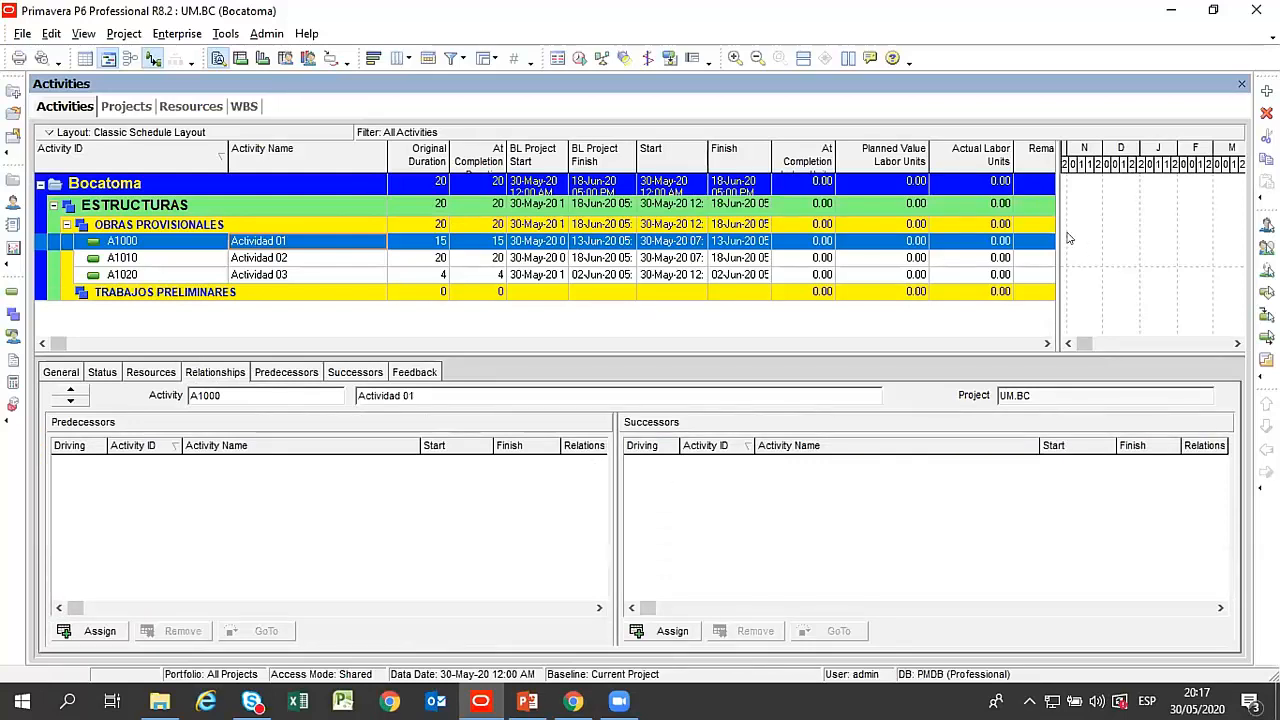
drag(475, 196, 500, 205)
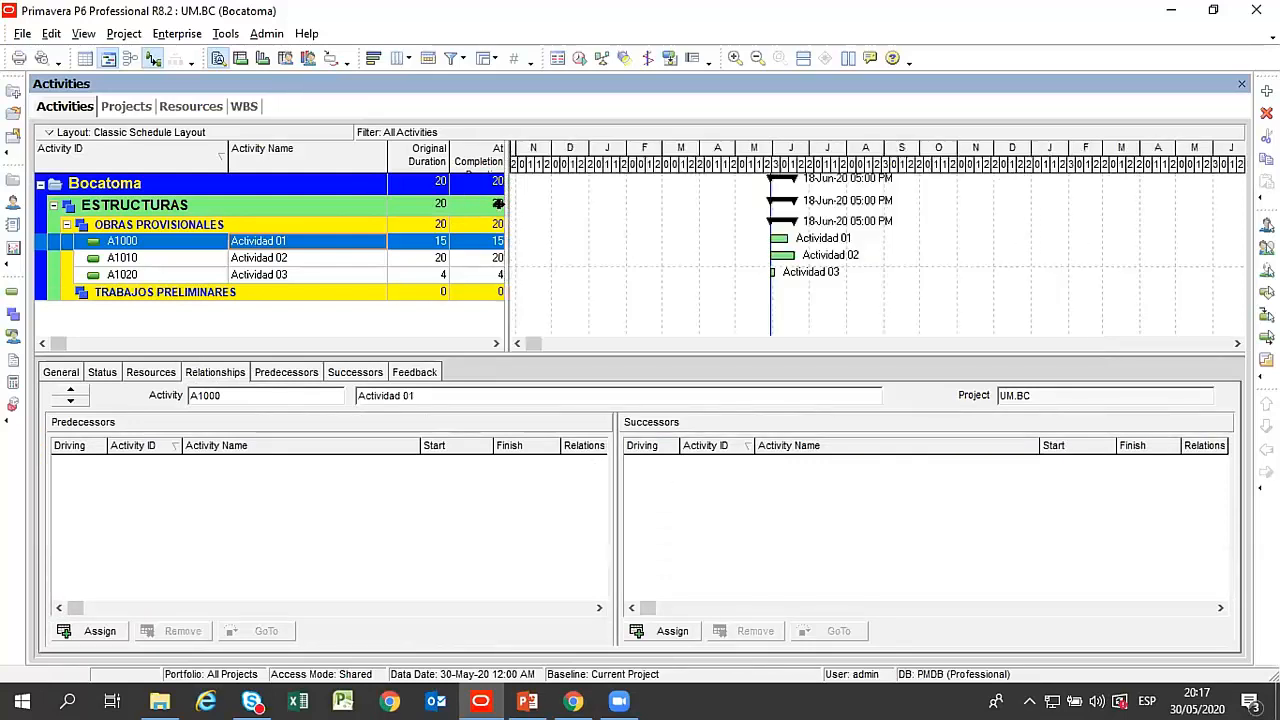
Widen the activity table to show the BL Project Start column and assign Actividad 01 as the predecessor of Actividad 02.
drag(809, 148, 648, 152)
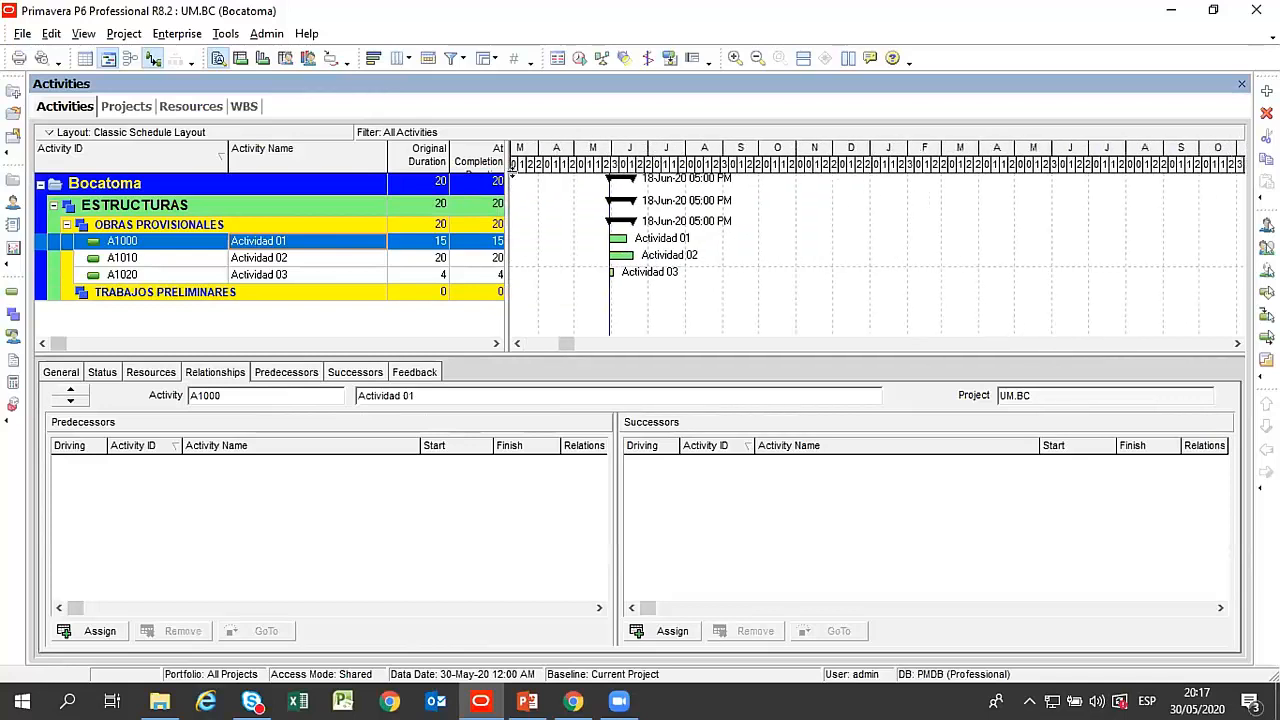
drag(508, 199, 570, 203)
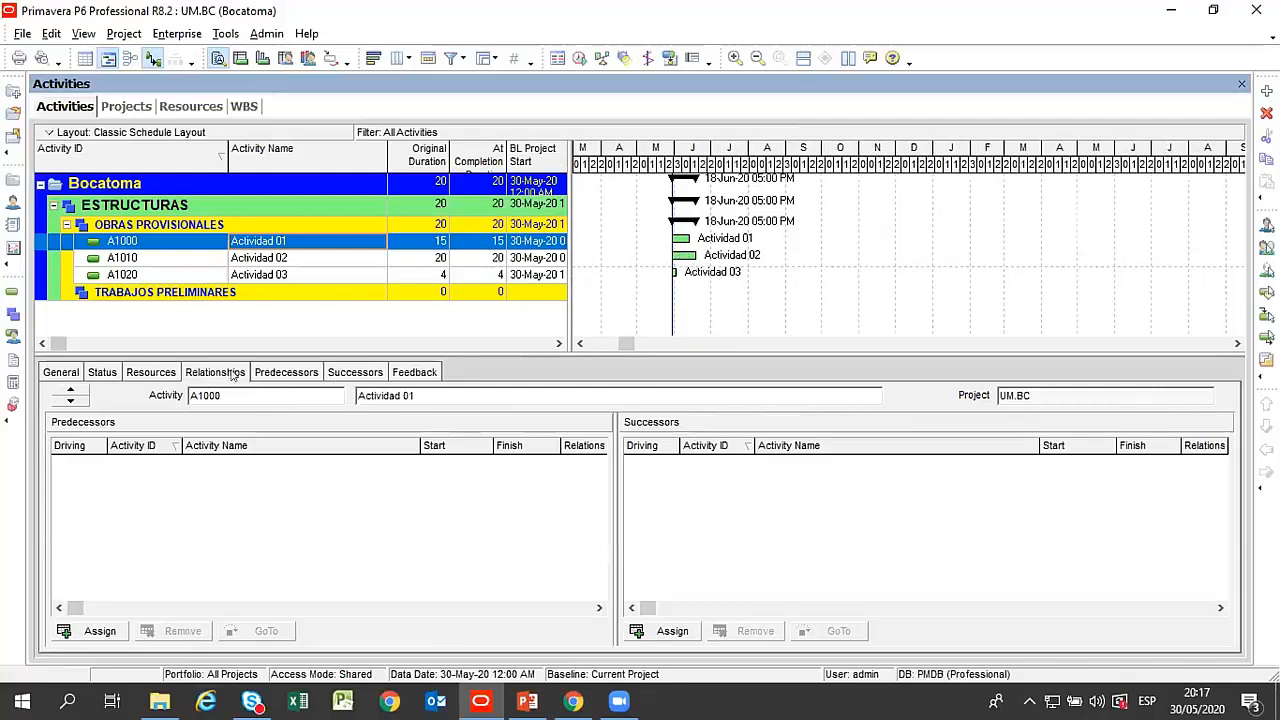
click(276, 372)
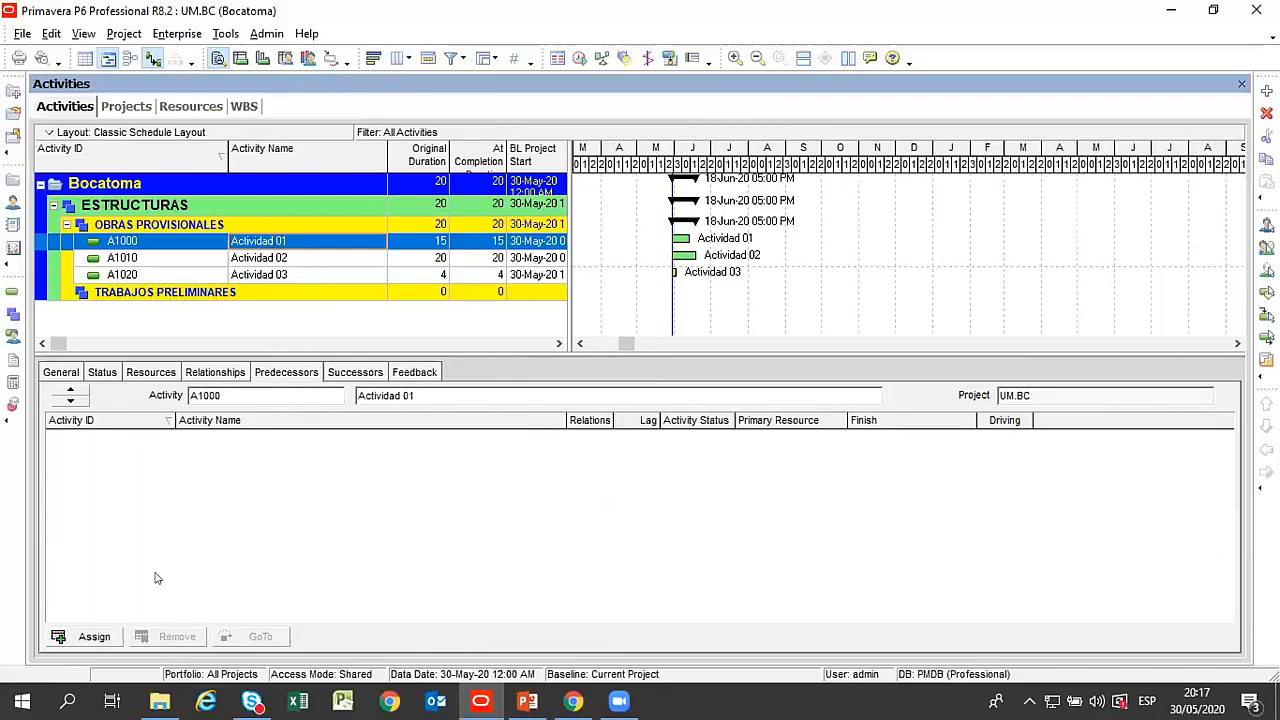
click(278, 258)
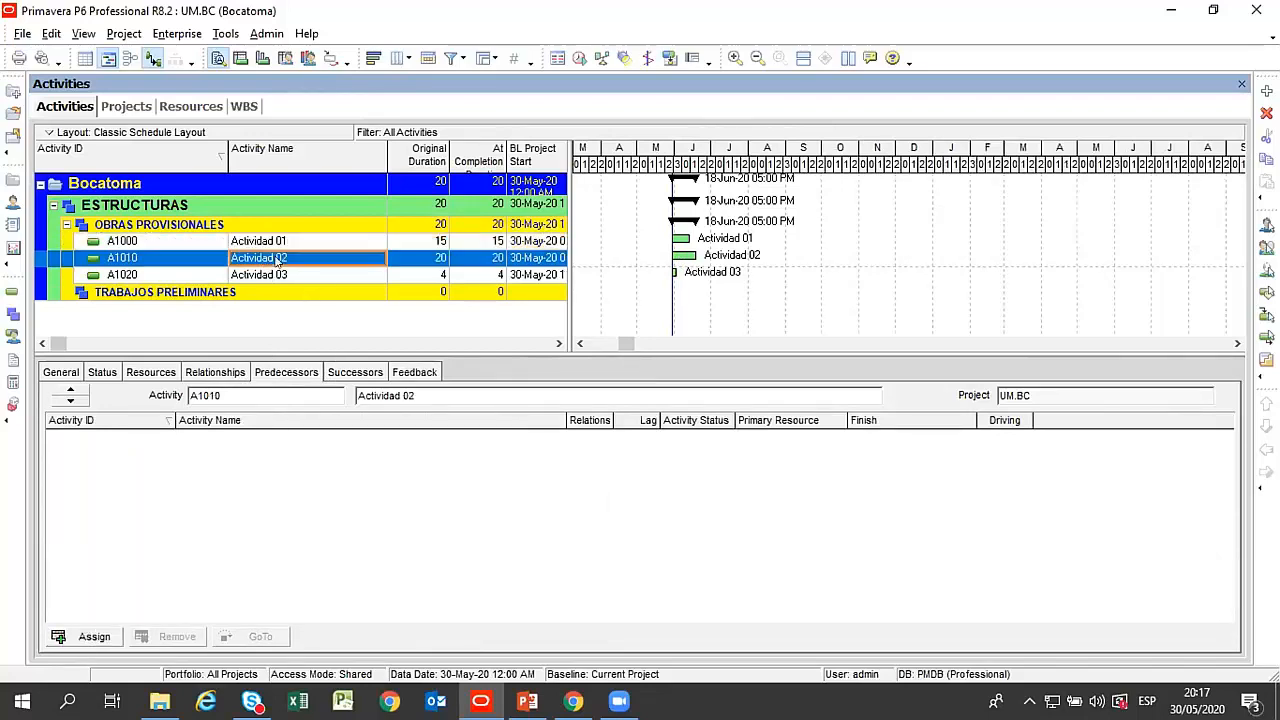
click(92, 636)
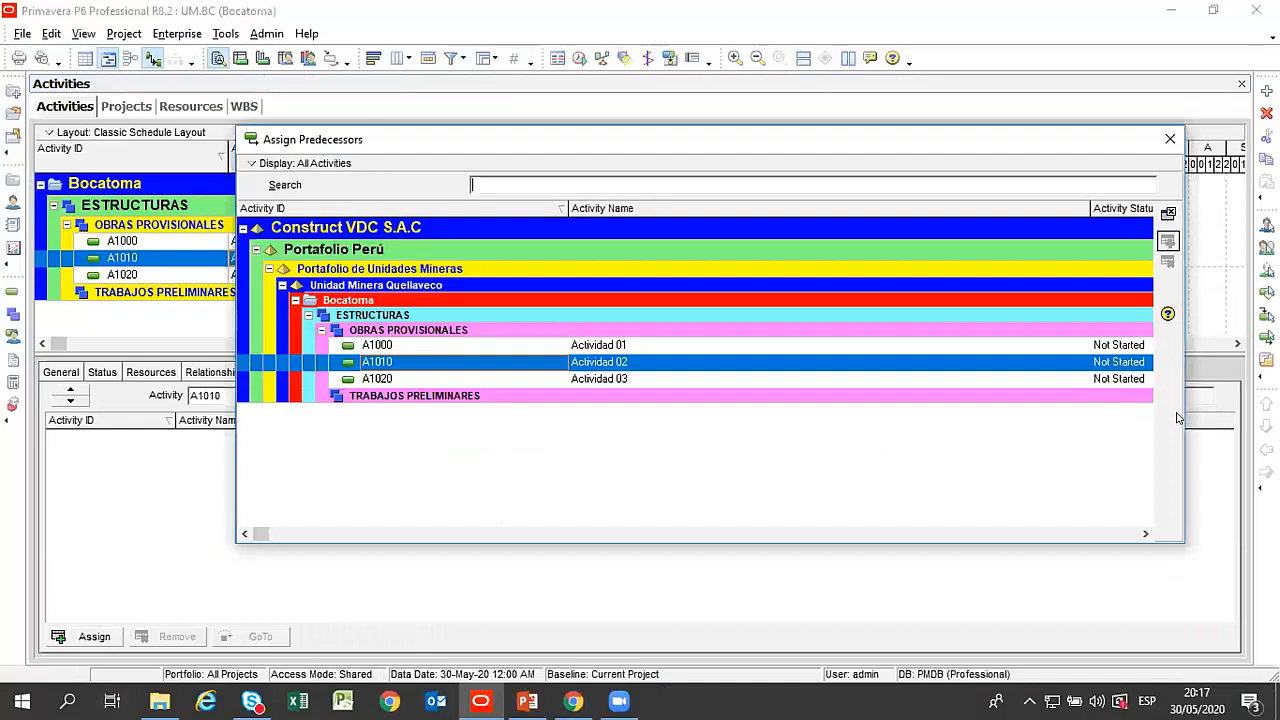
drag(1180, 413, 686, 413)
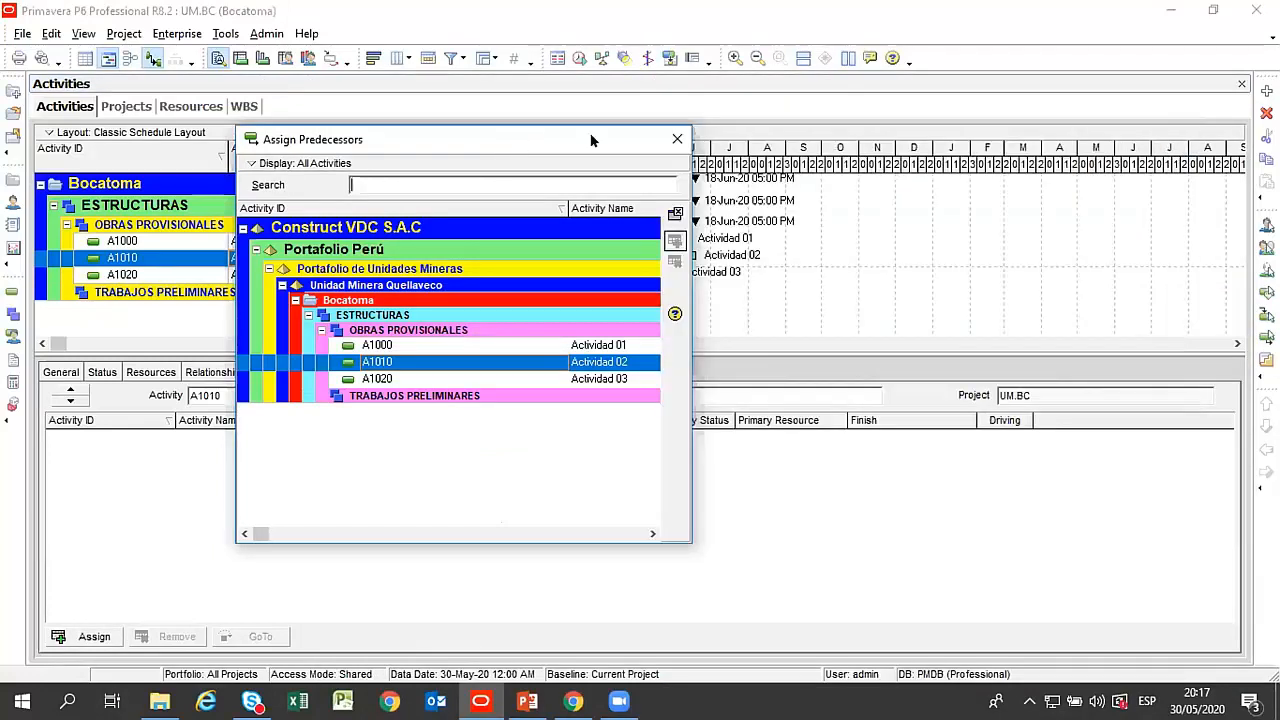
drag(591, 140, 905, 141)
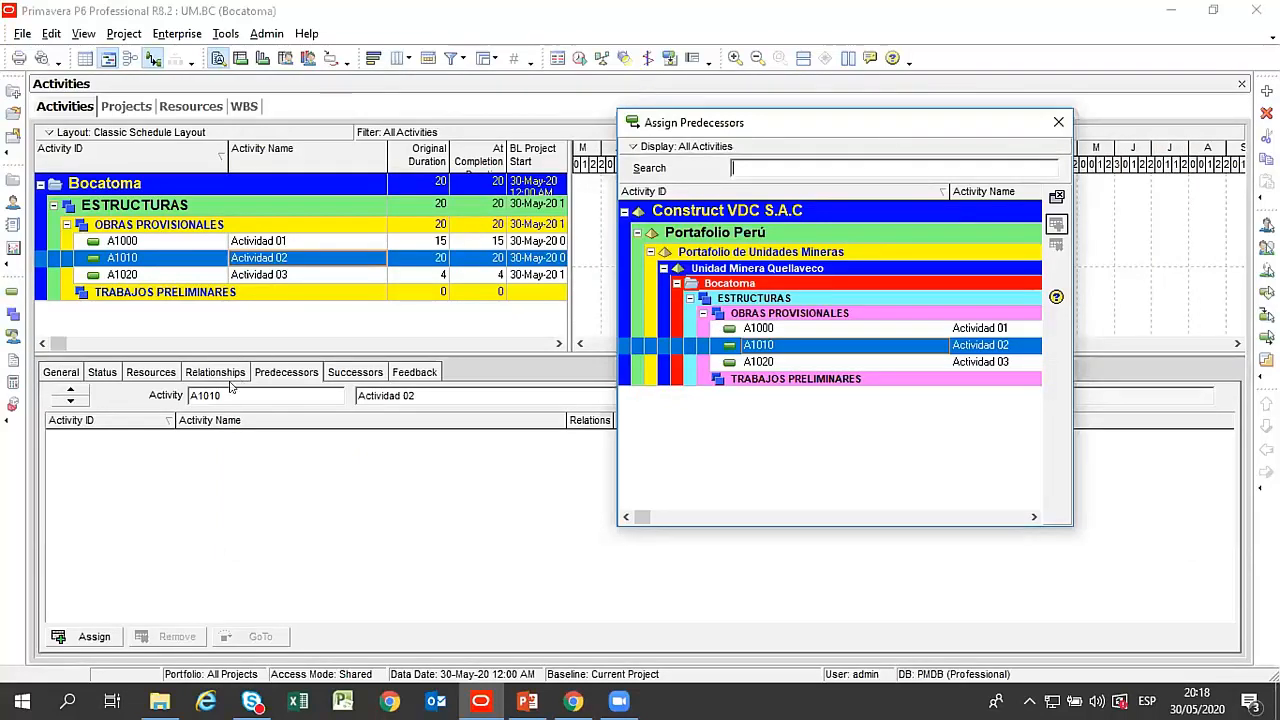
double_click(762, 328)
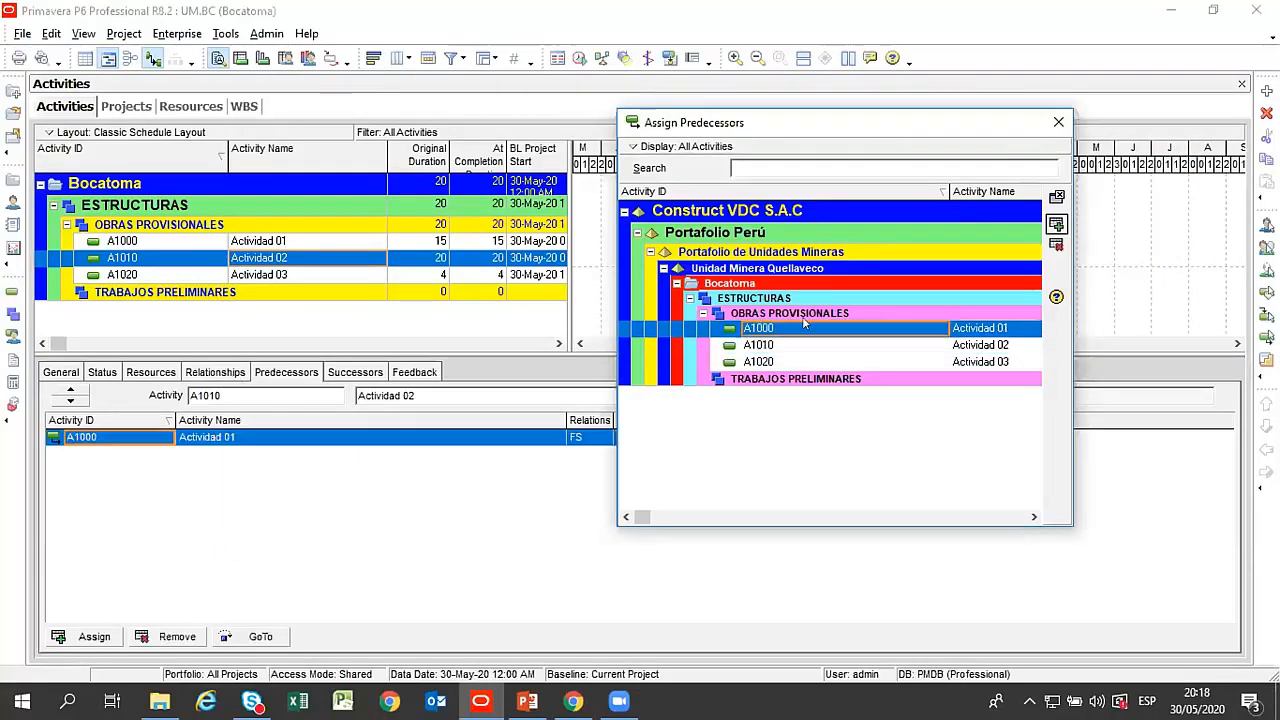
click(1058, 122)
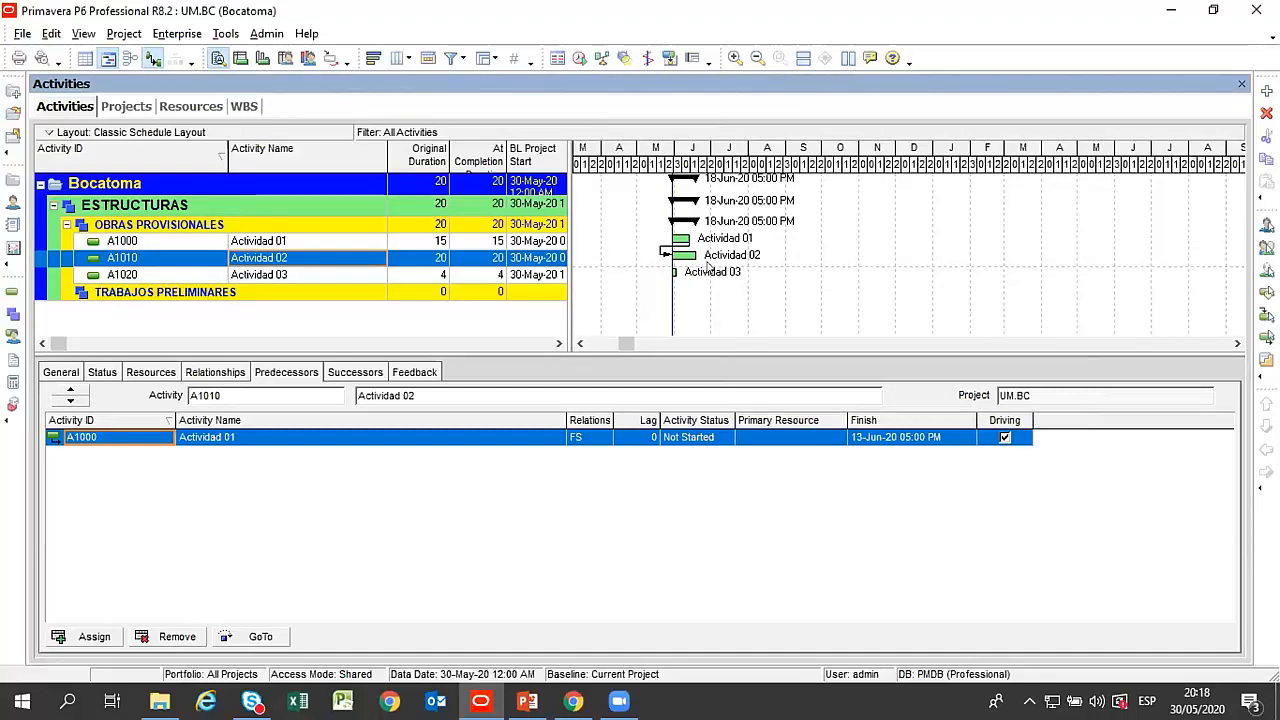
Review the relationship types for Actividad 02's predecessor, keep FS, and schedule the project.
click(603, 438)
click(603, 441)
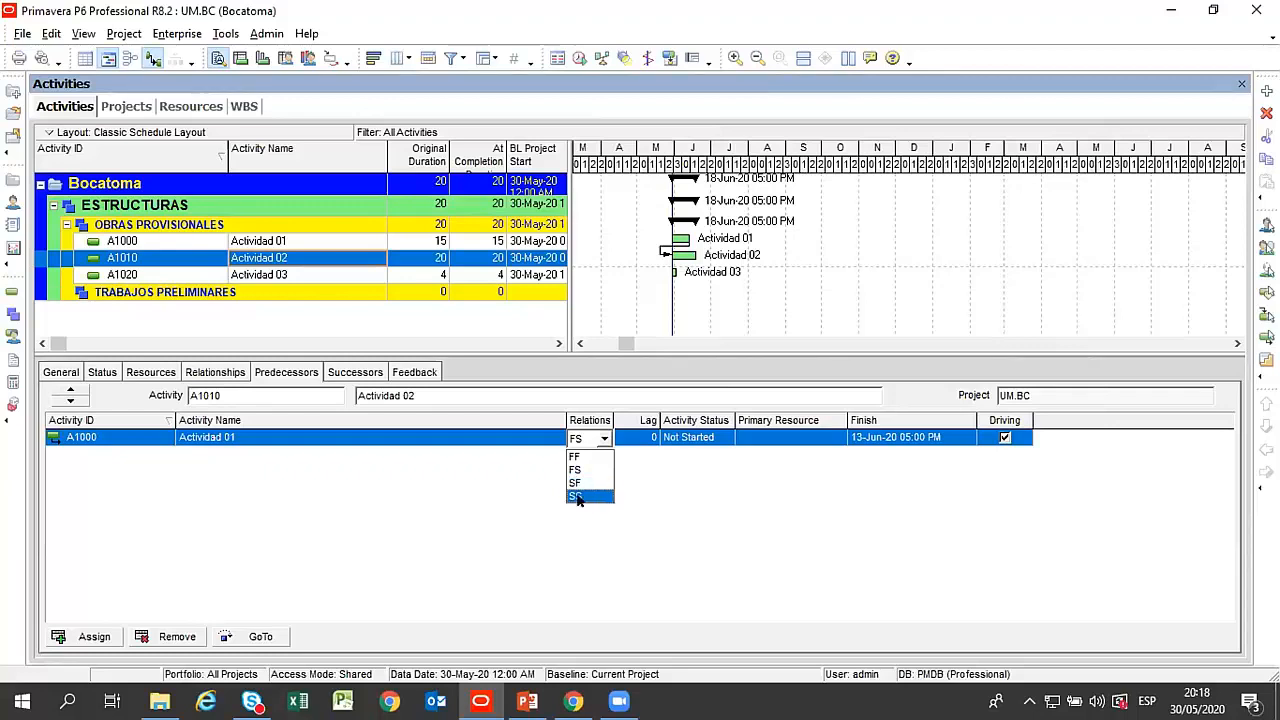
click(752, 498)
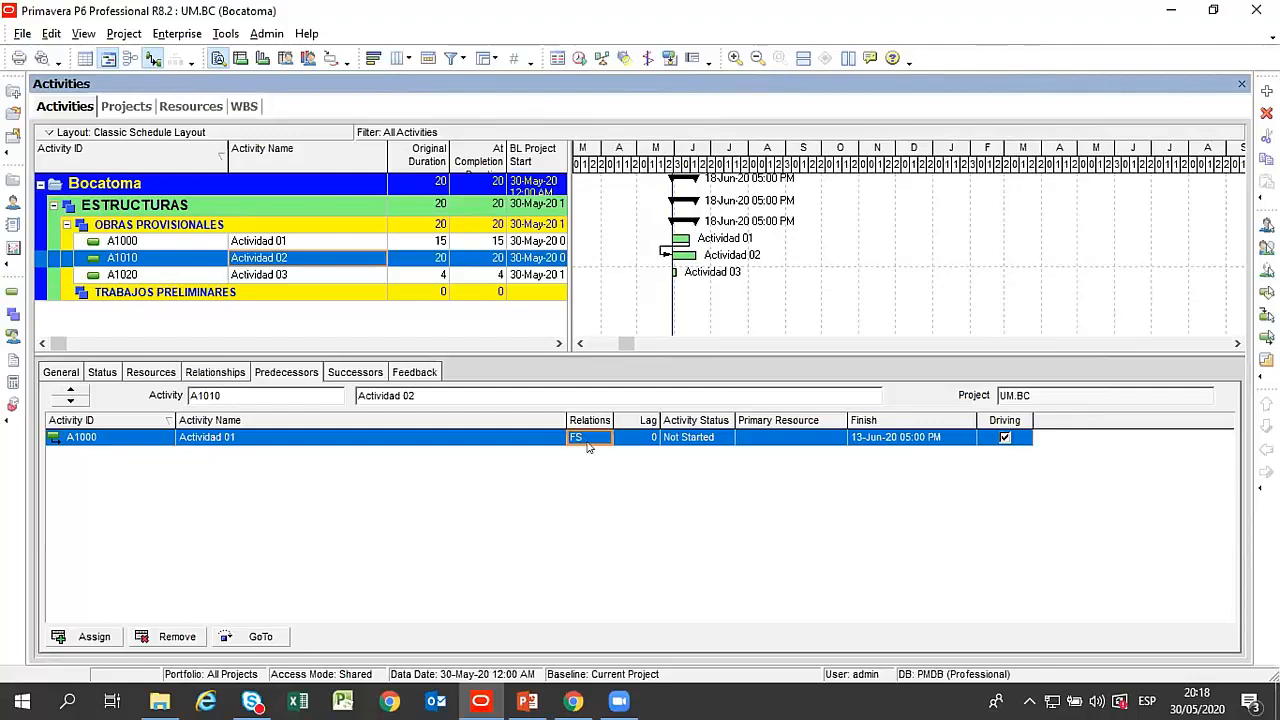
click(580, 58)
click(797, 311)
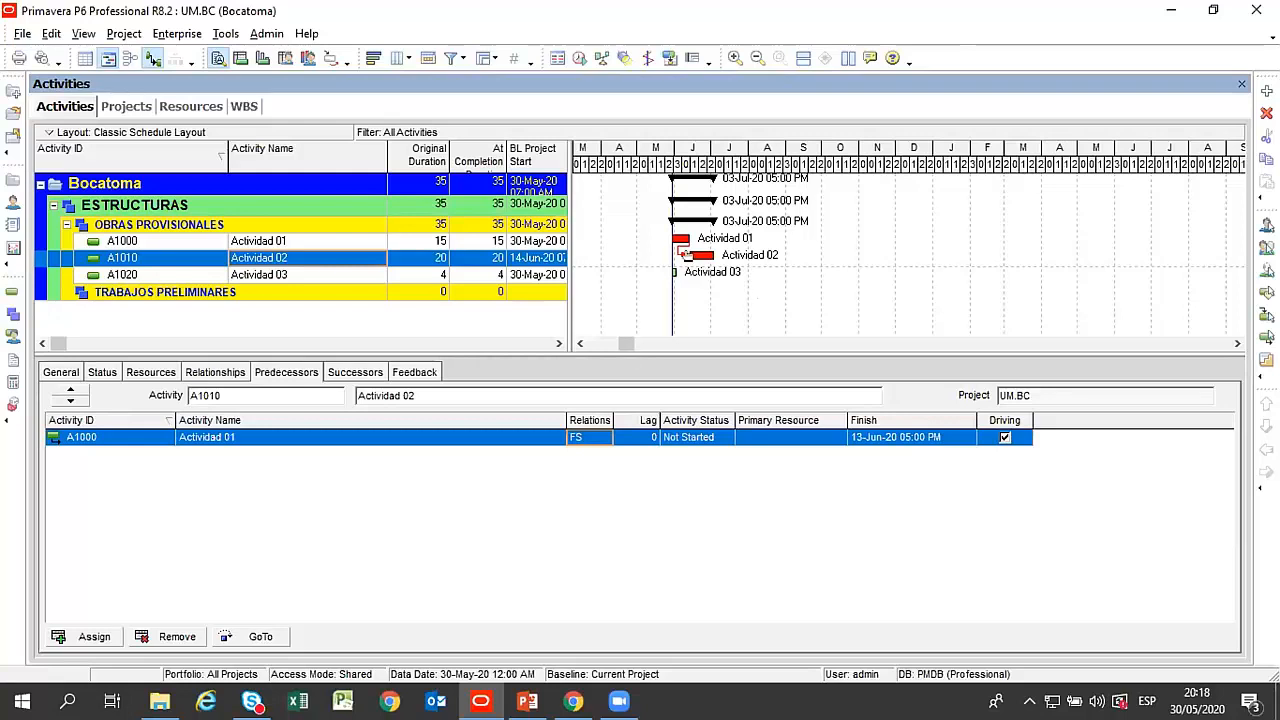
Assign Actividad 02 as the predecessor of Actividad 03 and close the predecessor list.
click(692, 274)
click(94, 636)
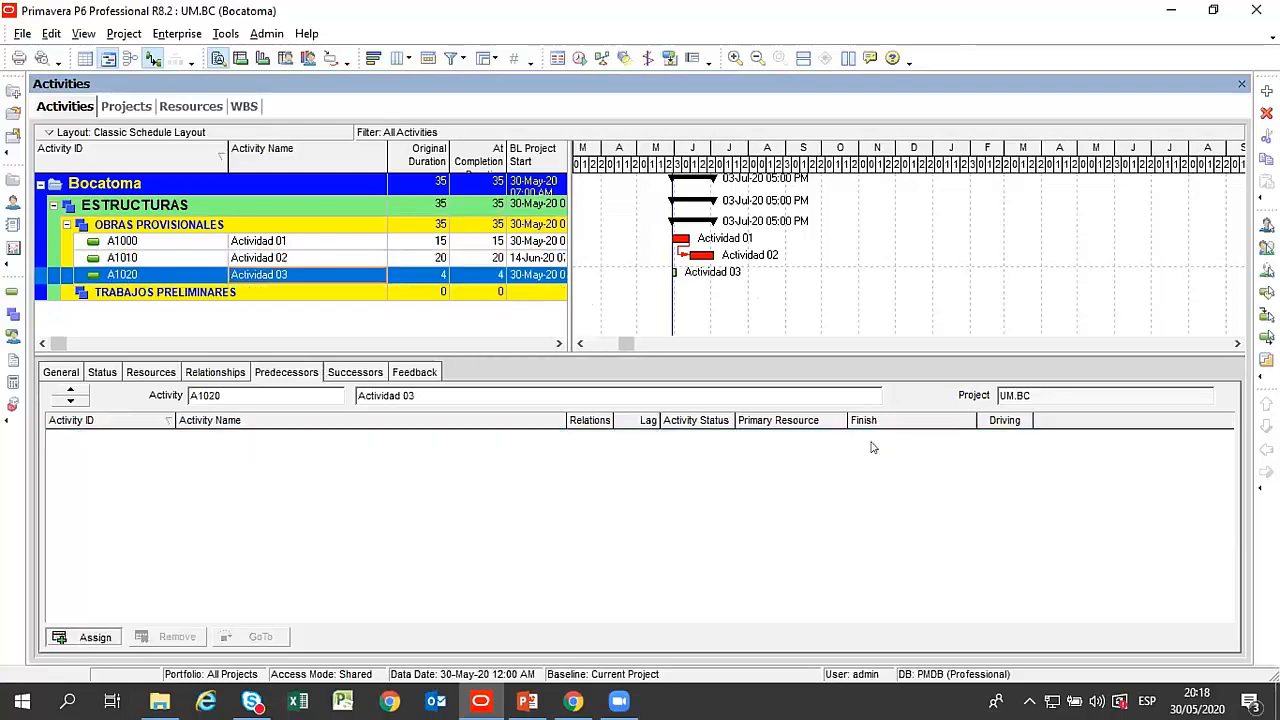
double_click(776, 344)
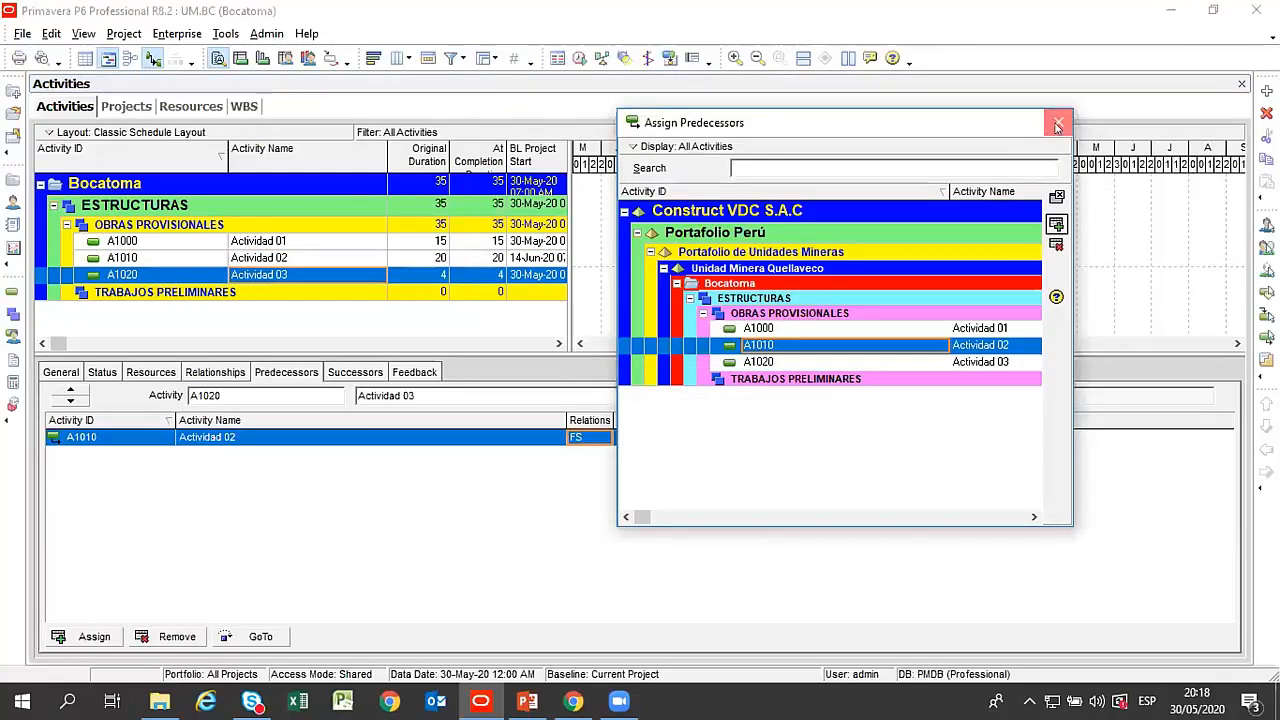
click(1058, 122)
Set the relationship between Actividad 02 and Actividad 03 to SS and reschedule the project.
click(589, 444)
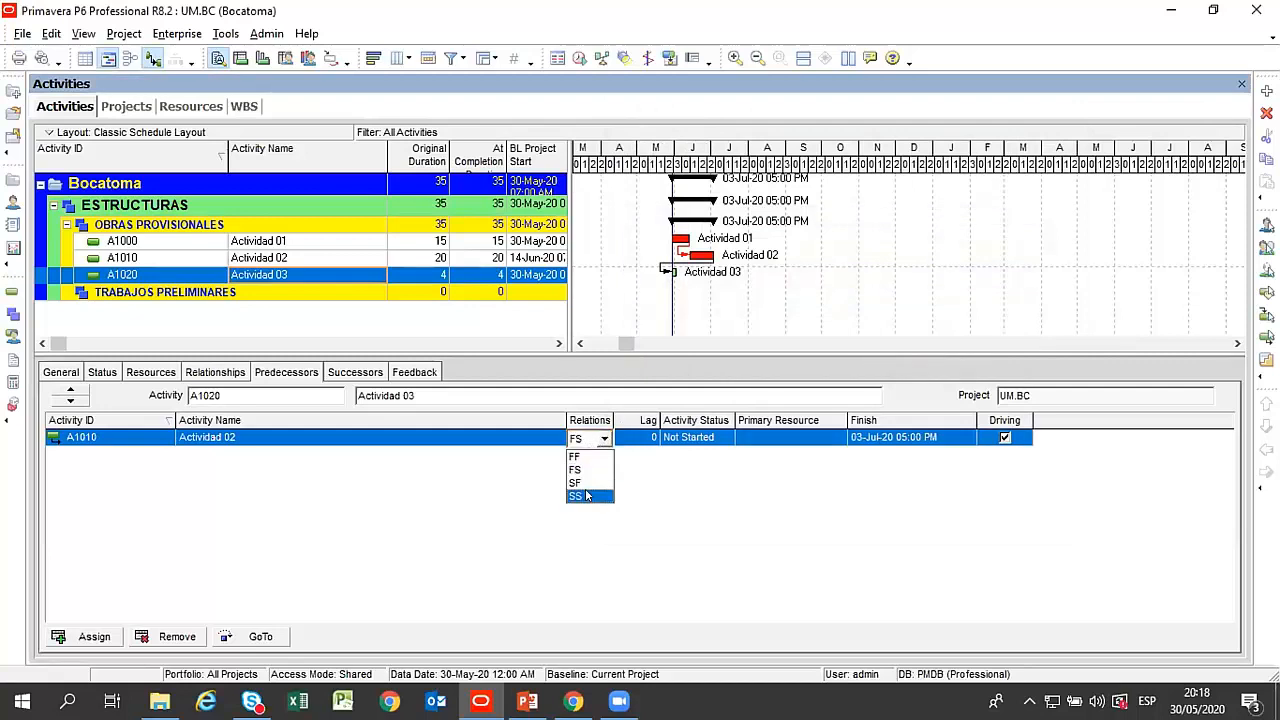
click(587, 494)
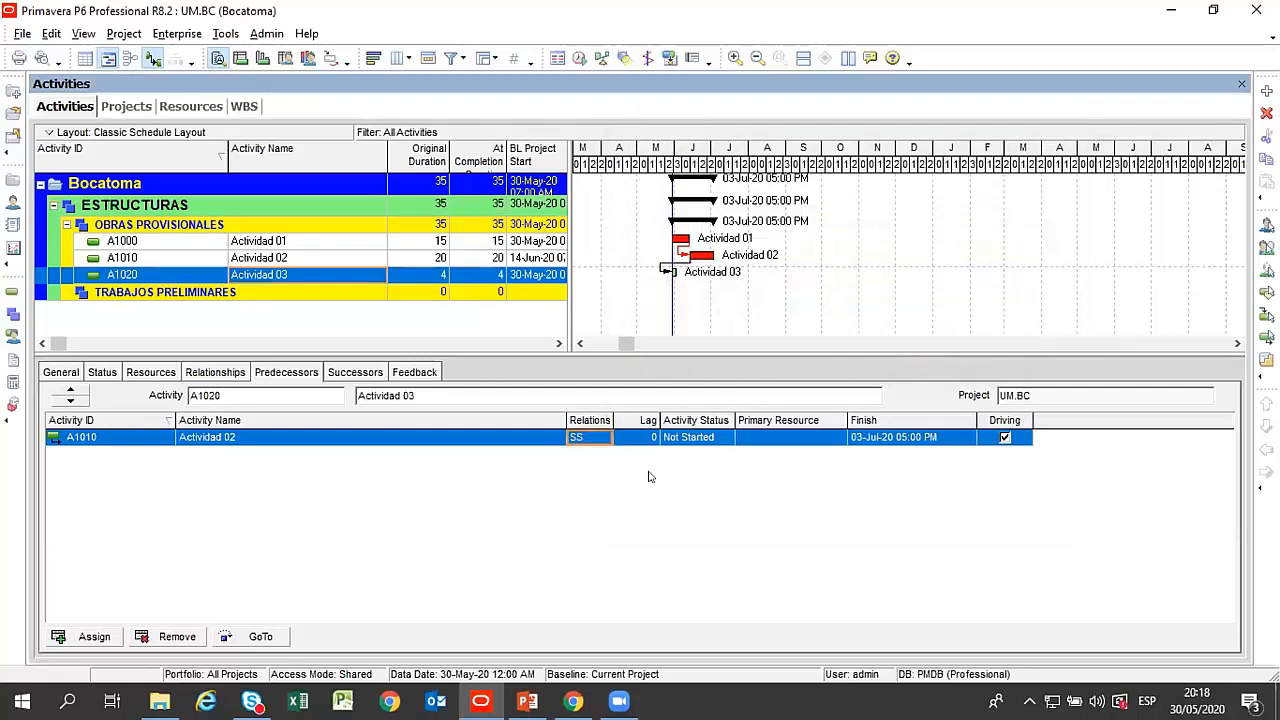
click(579, 57)
click(790, 312)
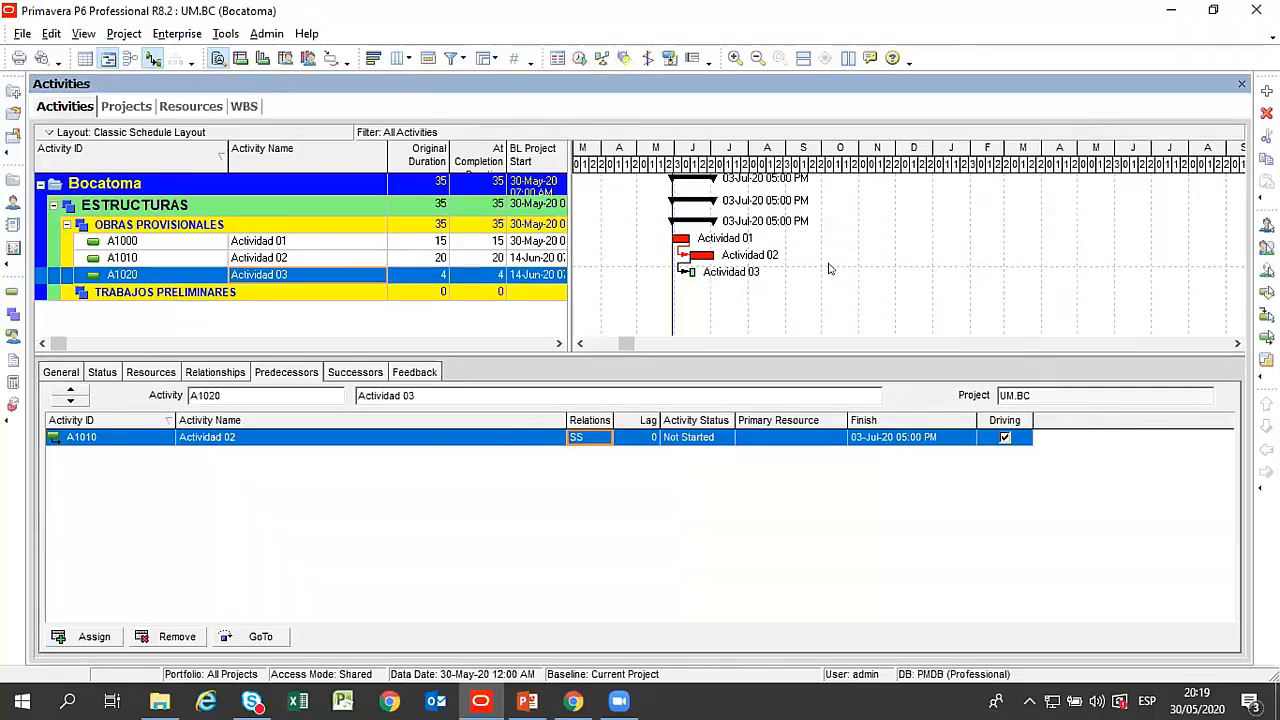
Set the lag of Actividad 03's SS relationship with Actividad 02 to 5 and reschedule the project.
click(638, 441)
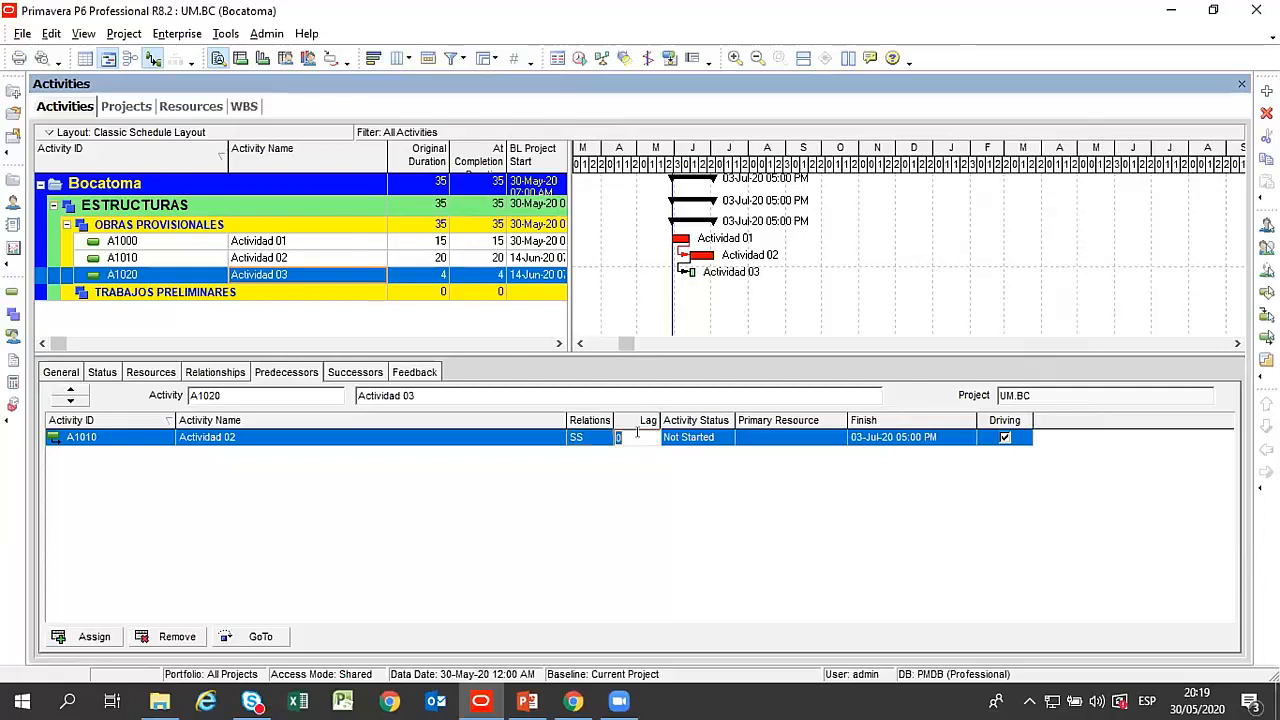
click(638, 441)
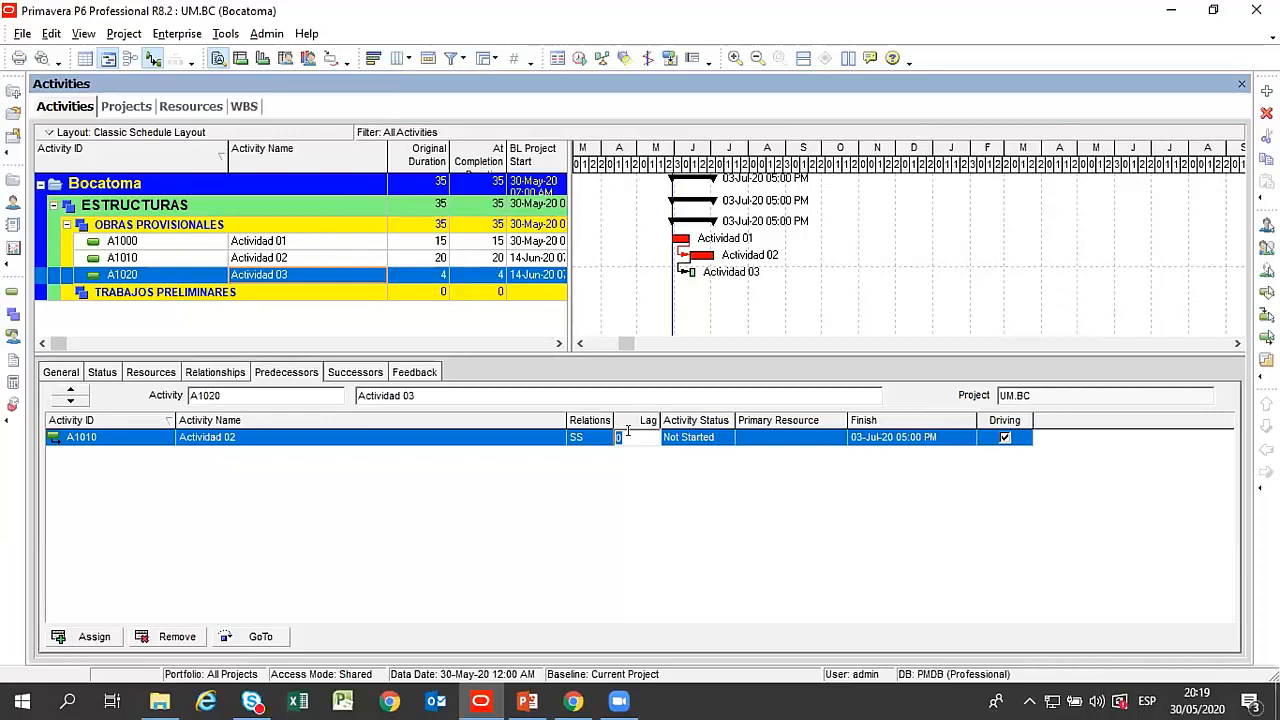
click(652, 483)
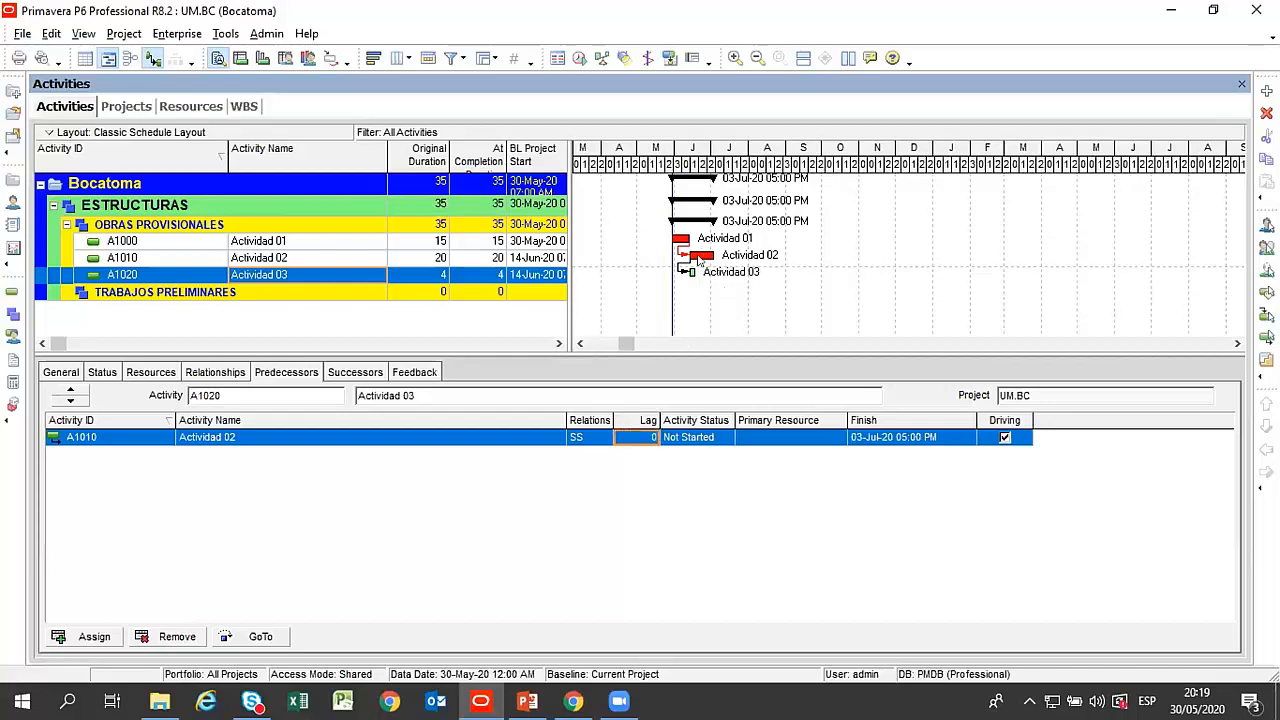
click(632, 437)
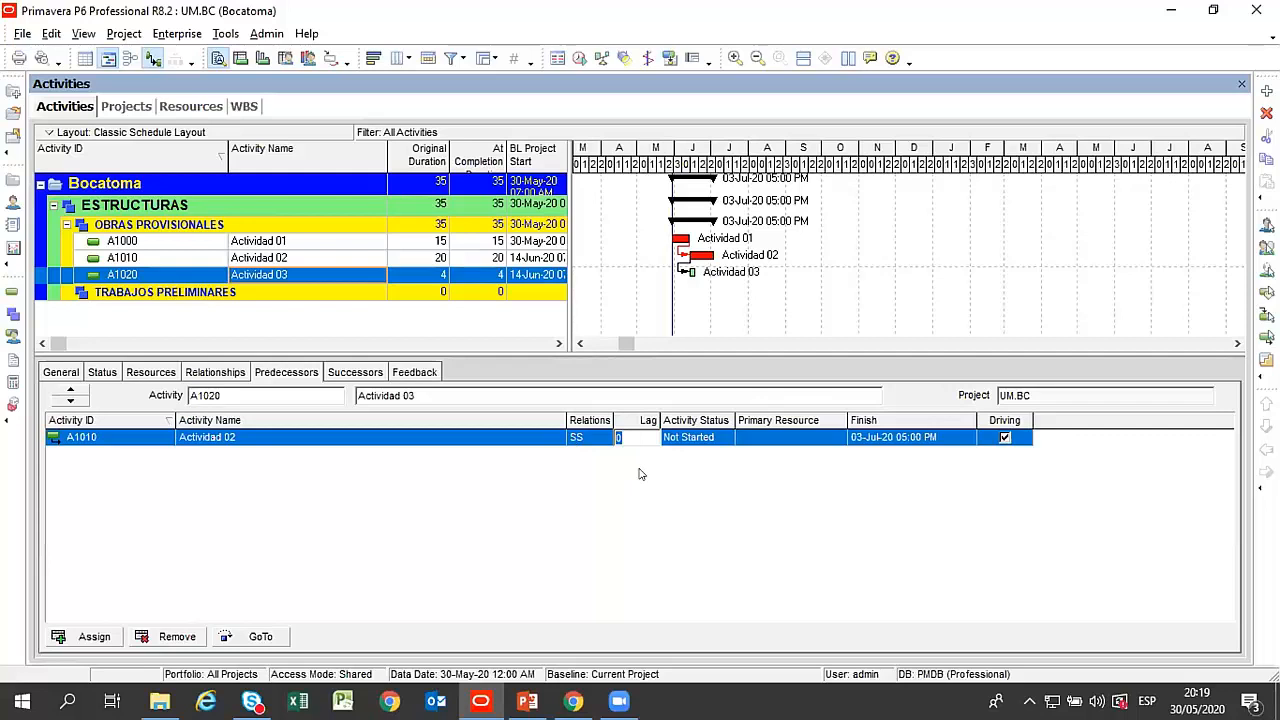
text(5)
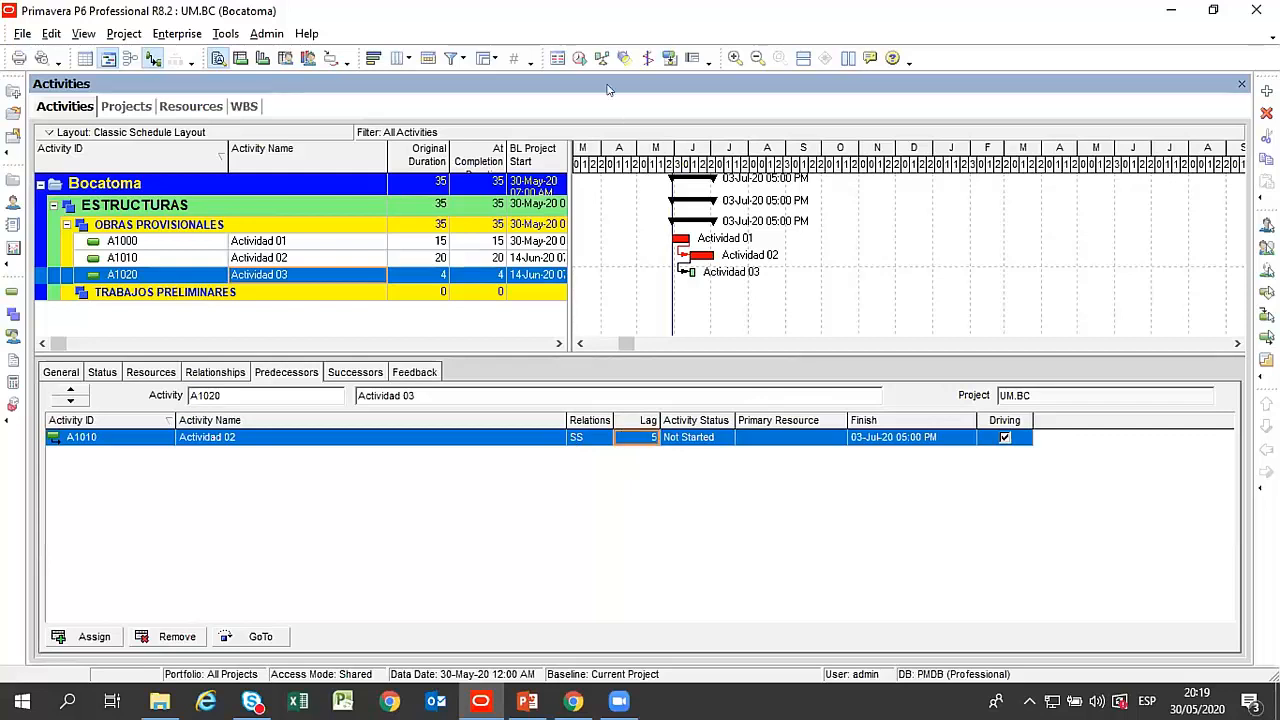
click(580, 58)
click(835, 312)
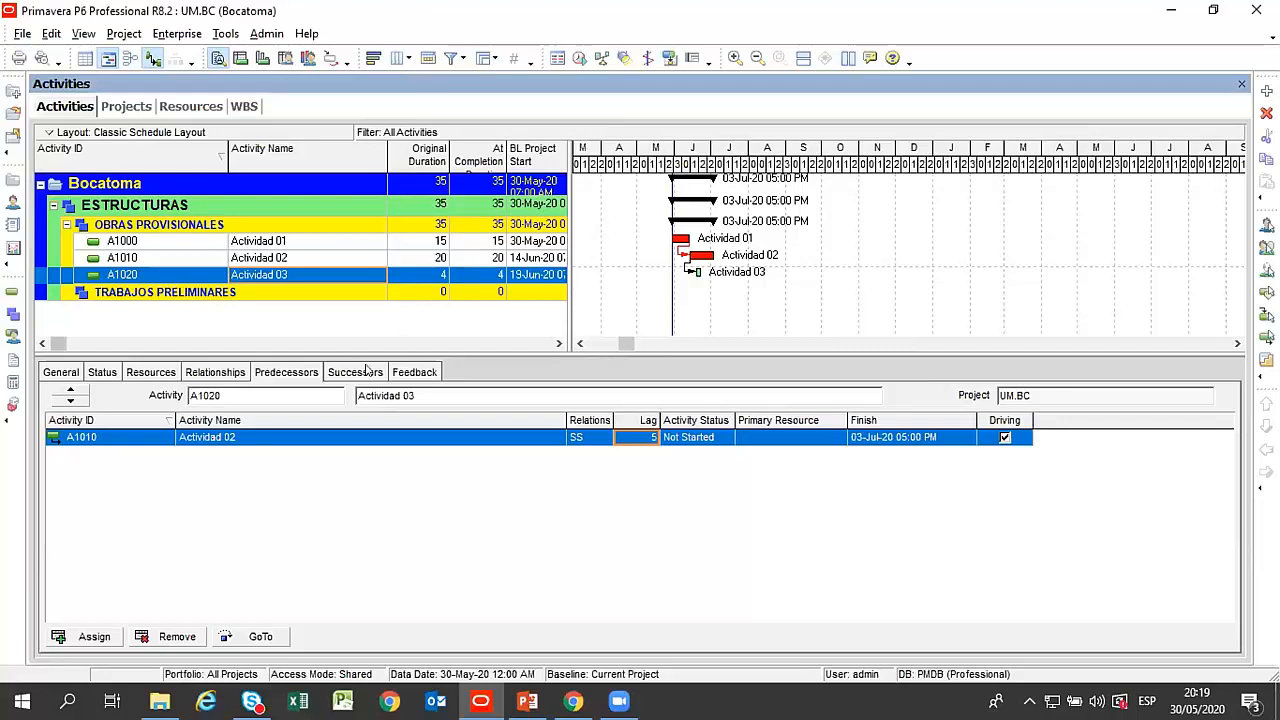
Review the successors, relationships and predecessors of Actividad 03.
click(295, 372)
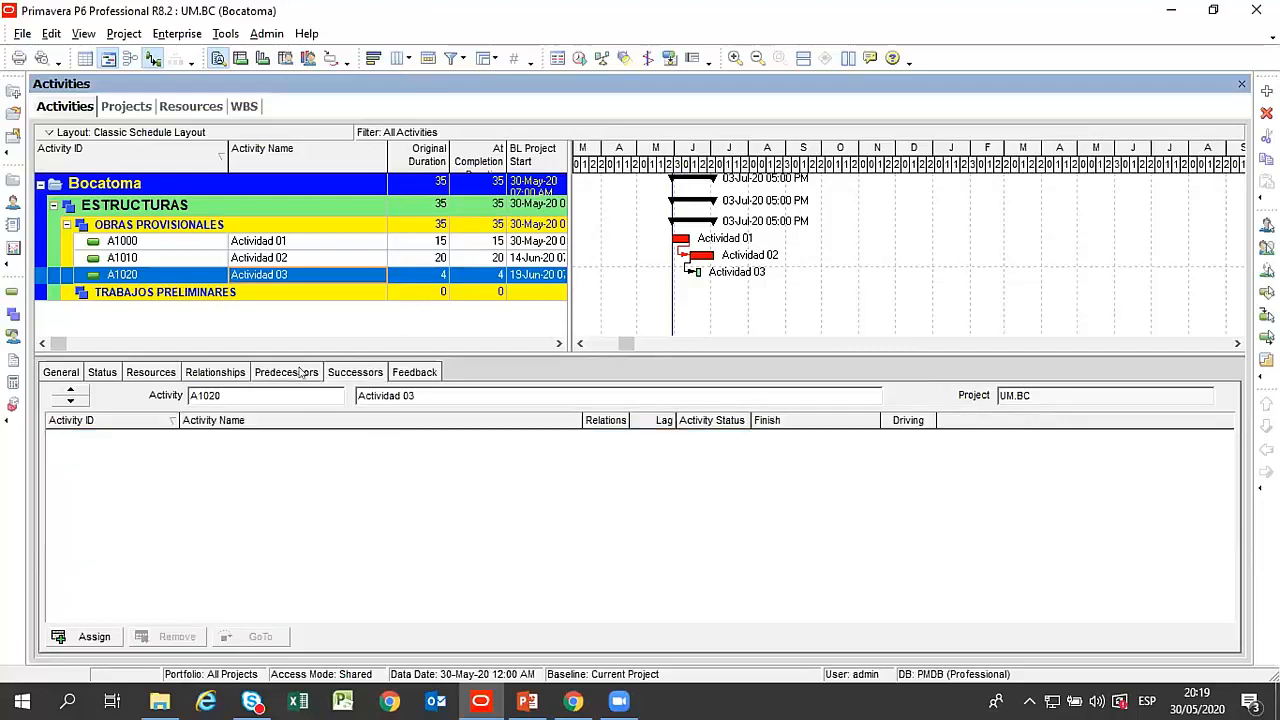
click(226, 372)
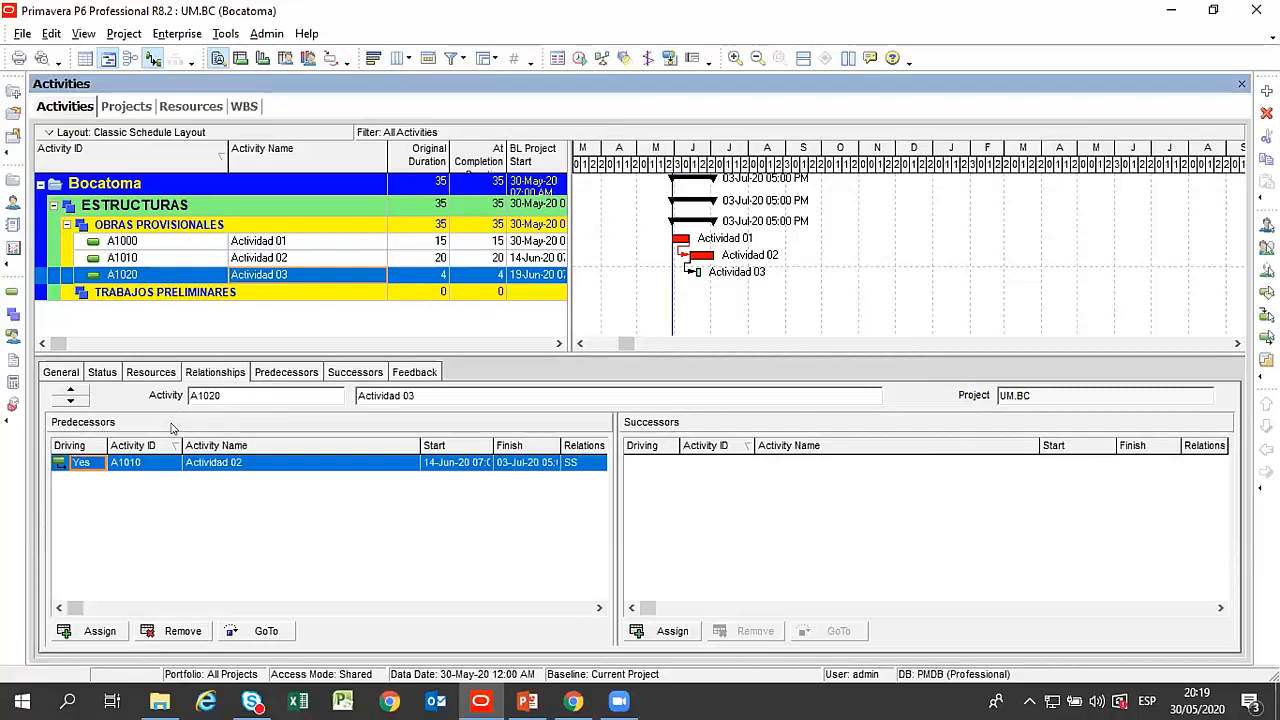
click(301, 374)
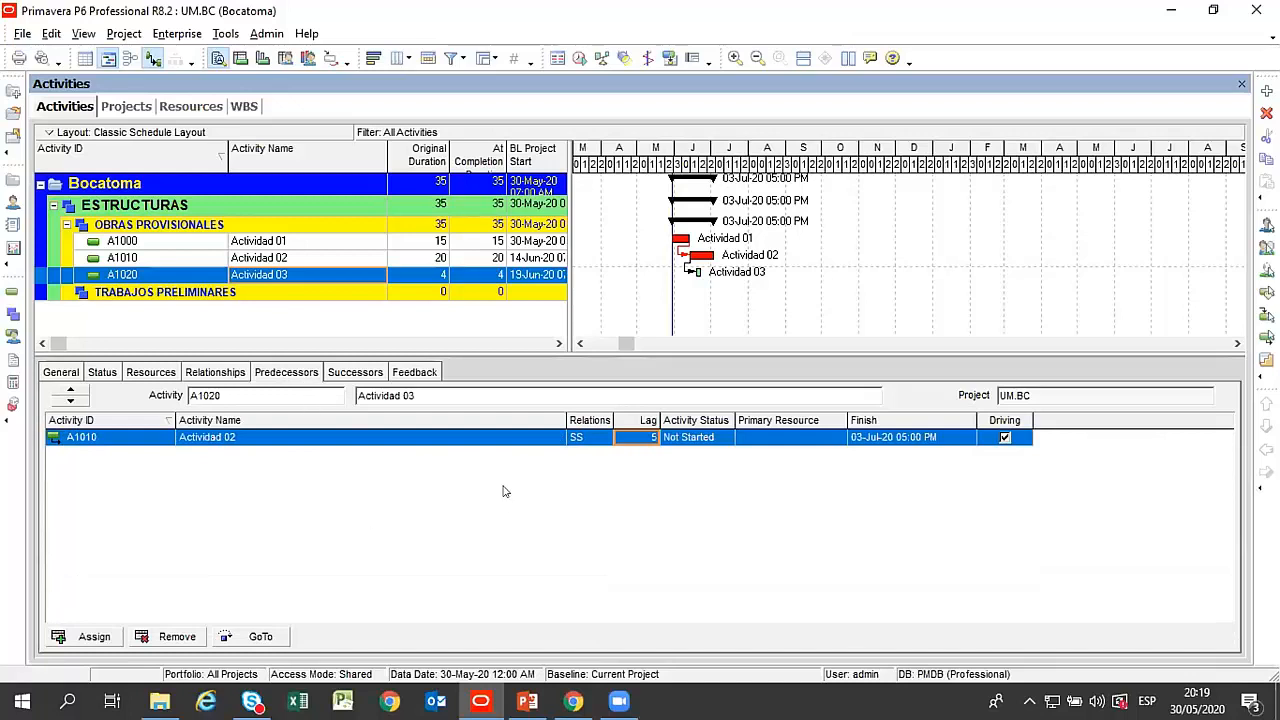
Examine the Durations fields available as predecessor columns, then close the column settings without applying any change.
right_click(496, 418)
click(510, 429)
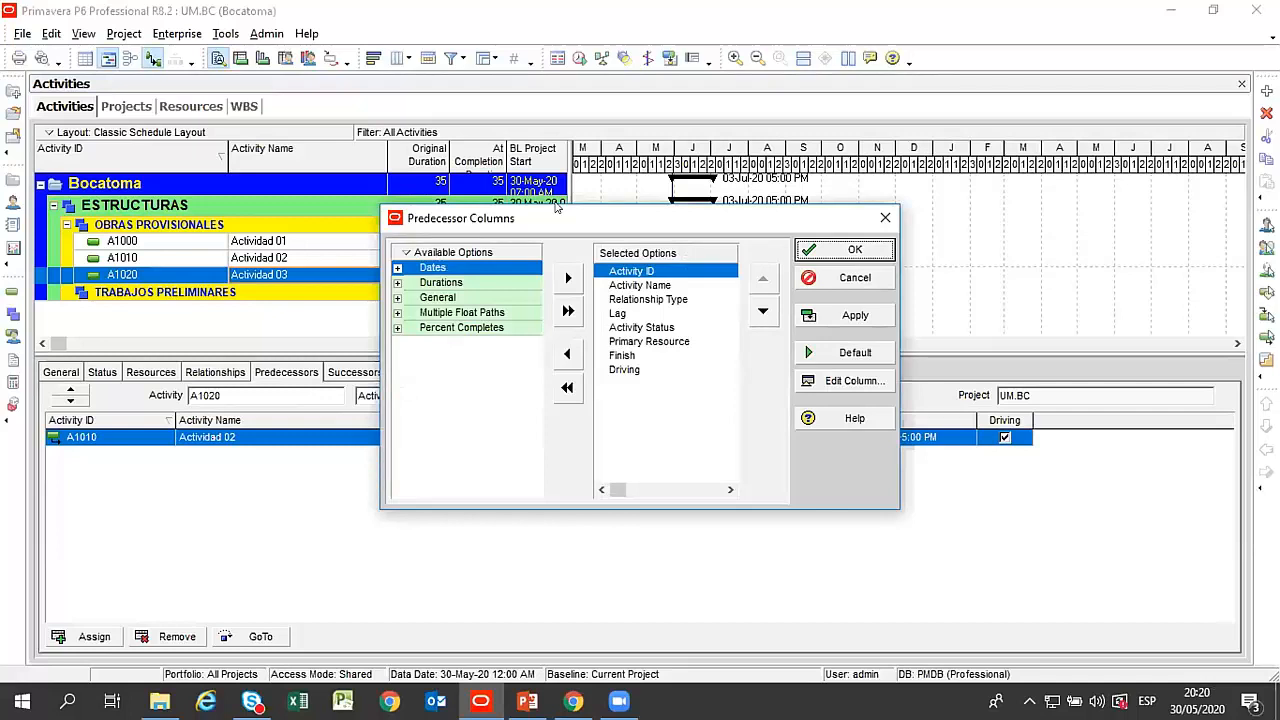
drag(556, 208, 642, 453)
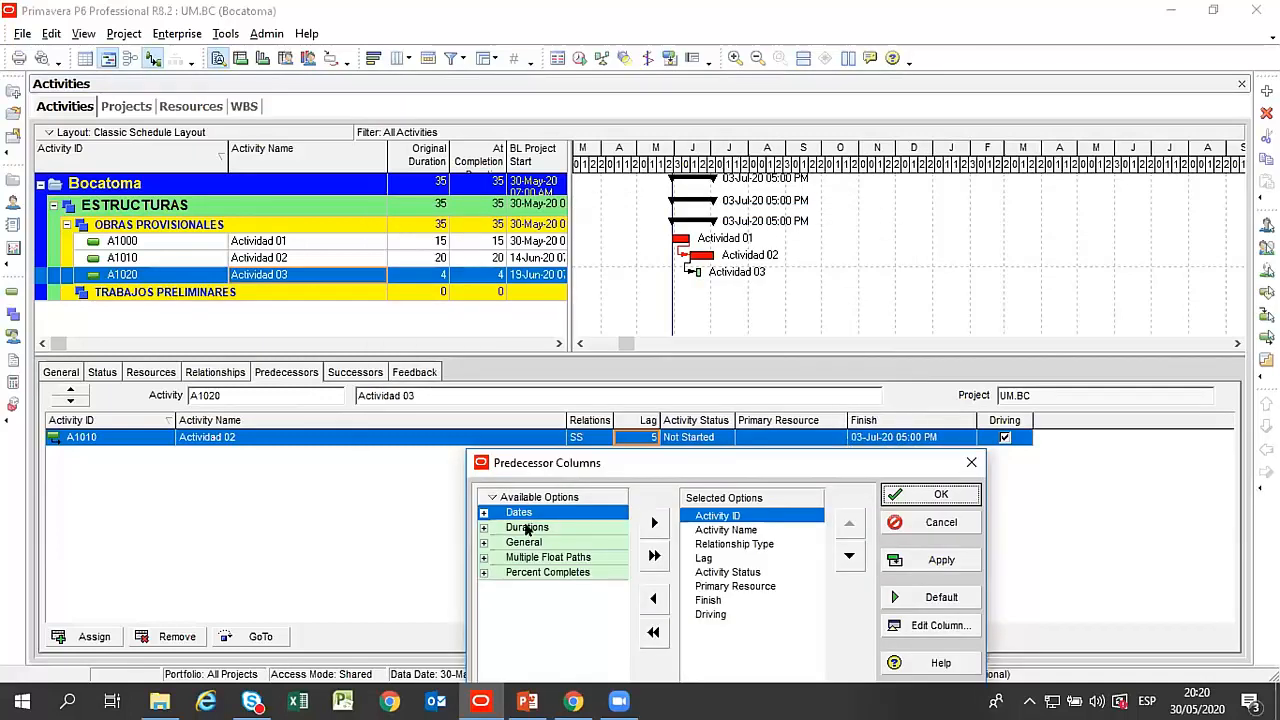
click(485, 527)
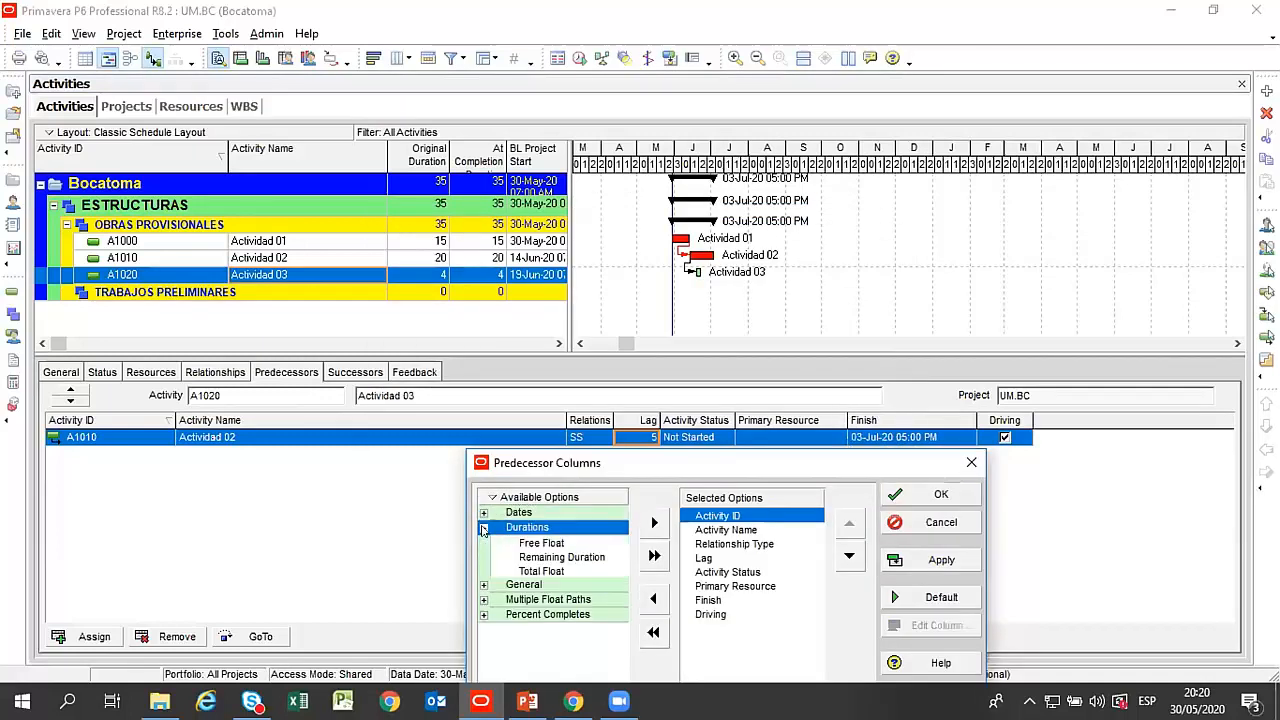
click(561, 572)
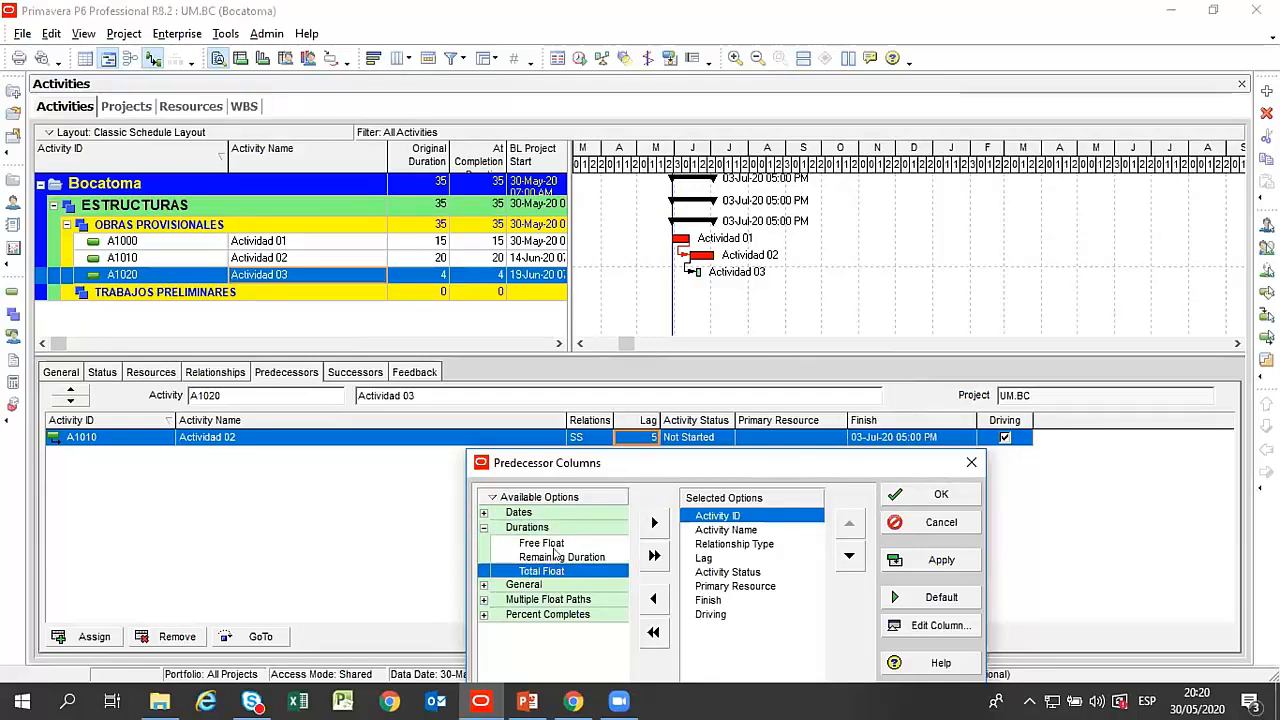
click(557, 545)
click(560, 557)
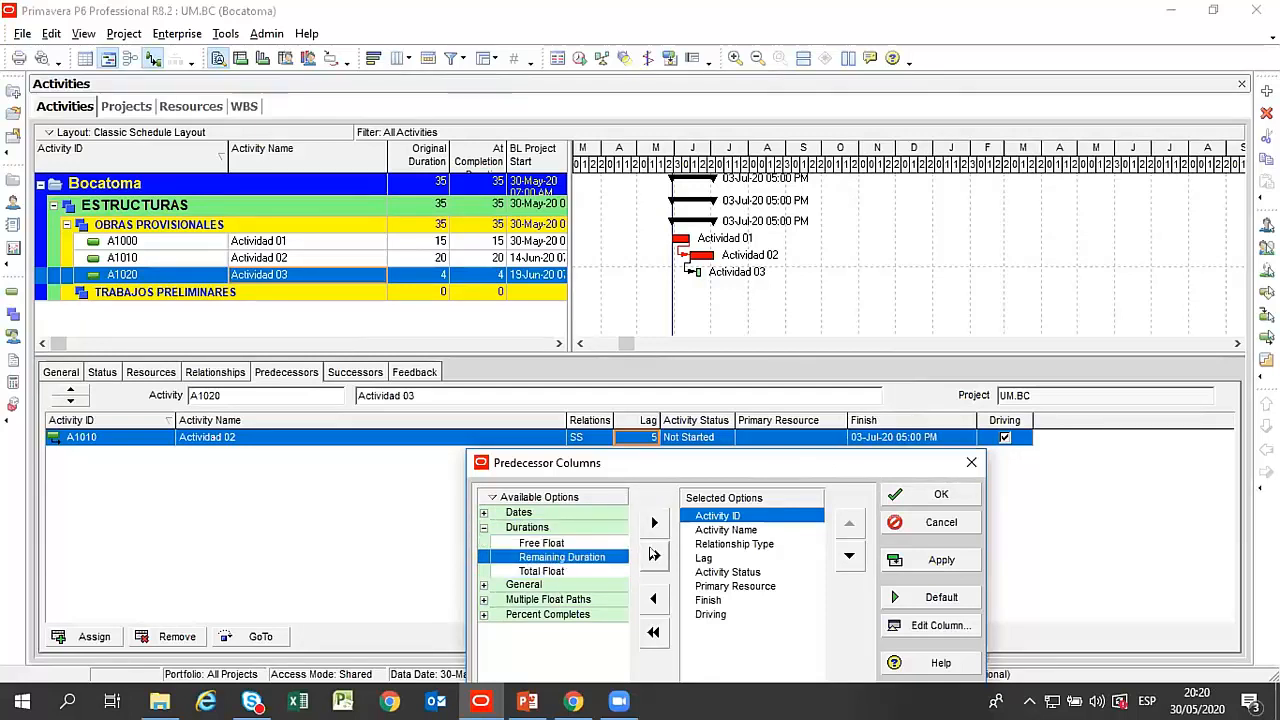
drag(697, 457, 661, 371)
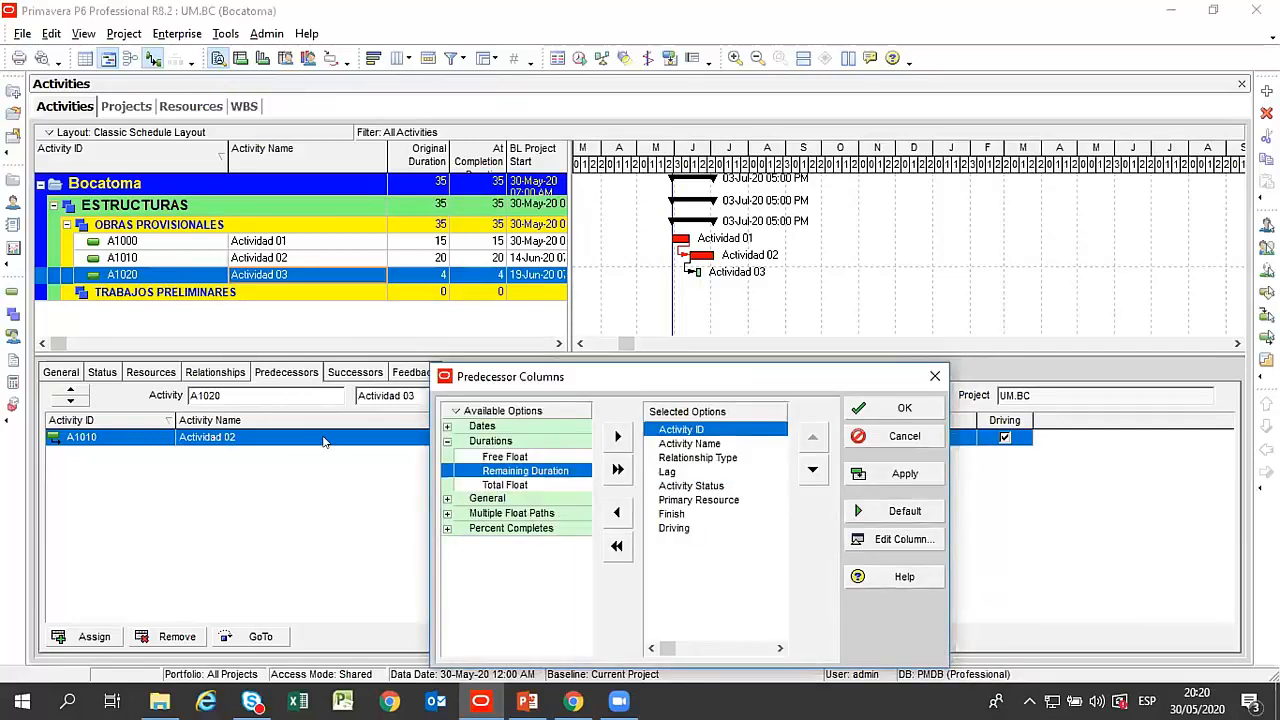
click(935, 377)
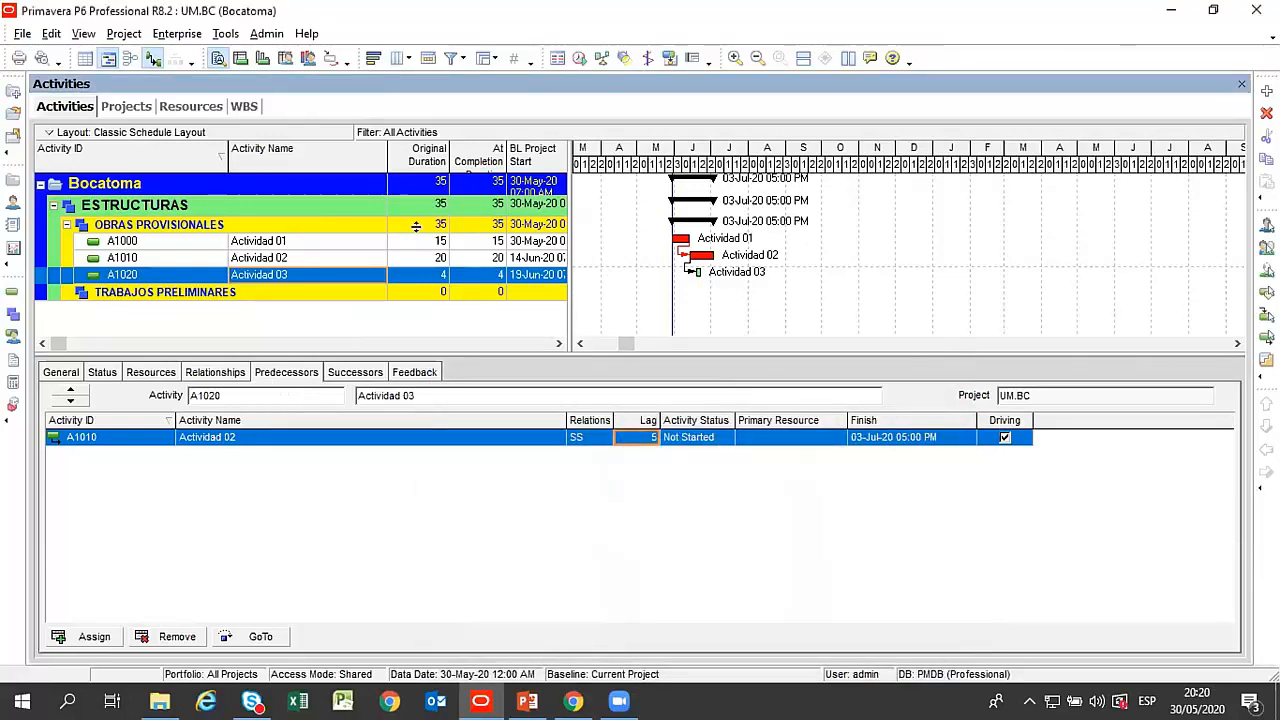
Compare the predecessor assignments of Actividad 01, Actividad 02 and Actividad 03.
click(285, 243)
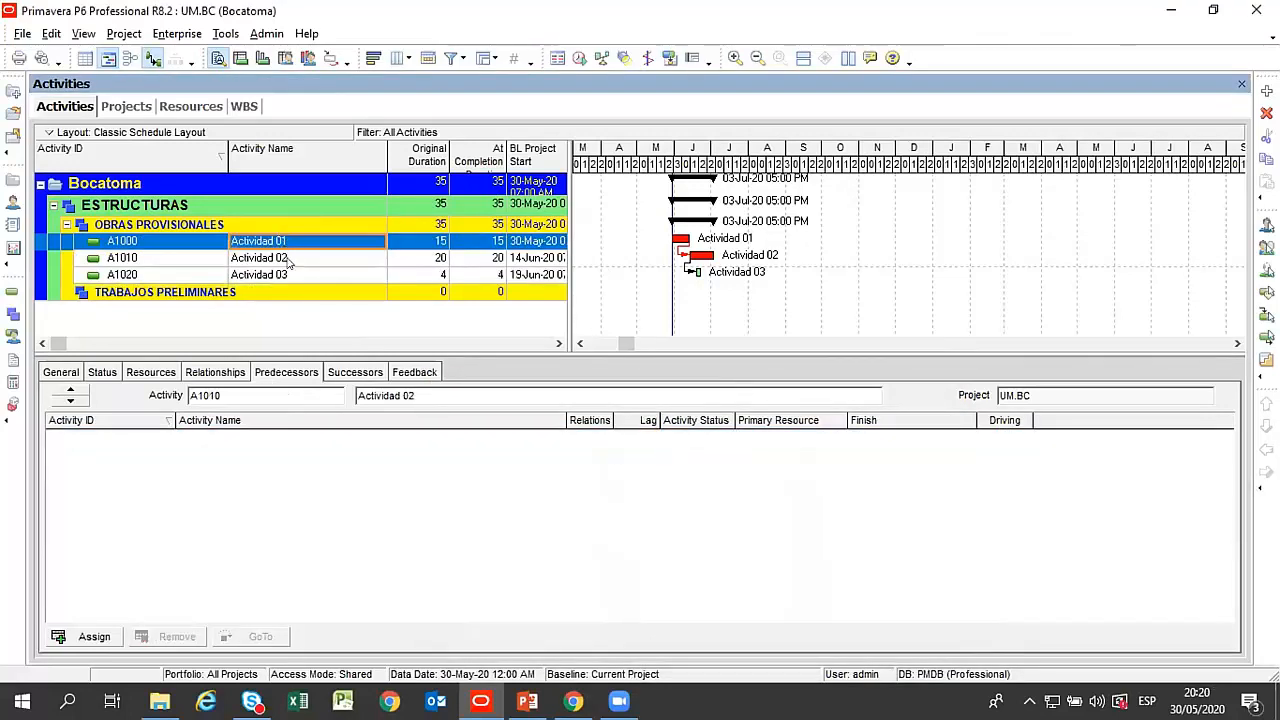
click(287, 259)
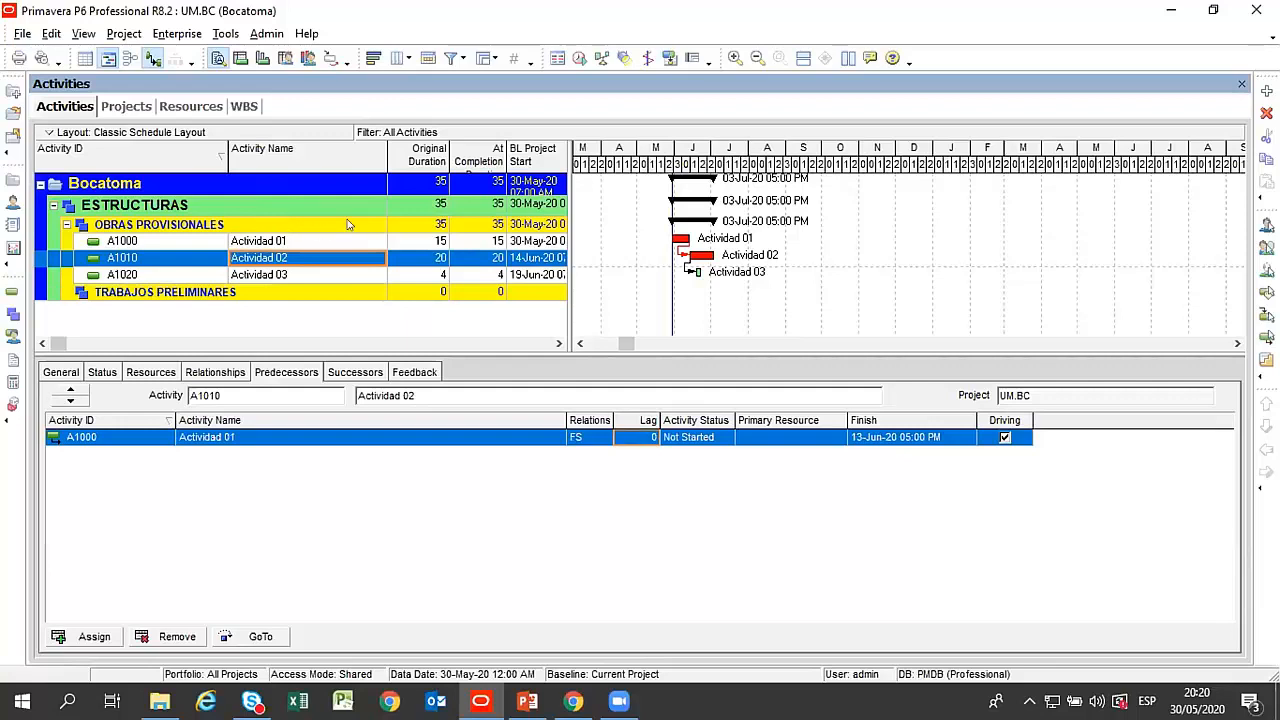
click(257, 242)
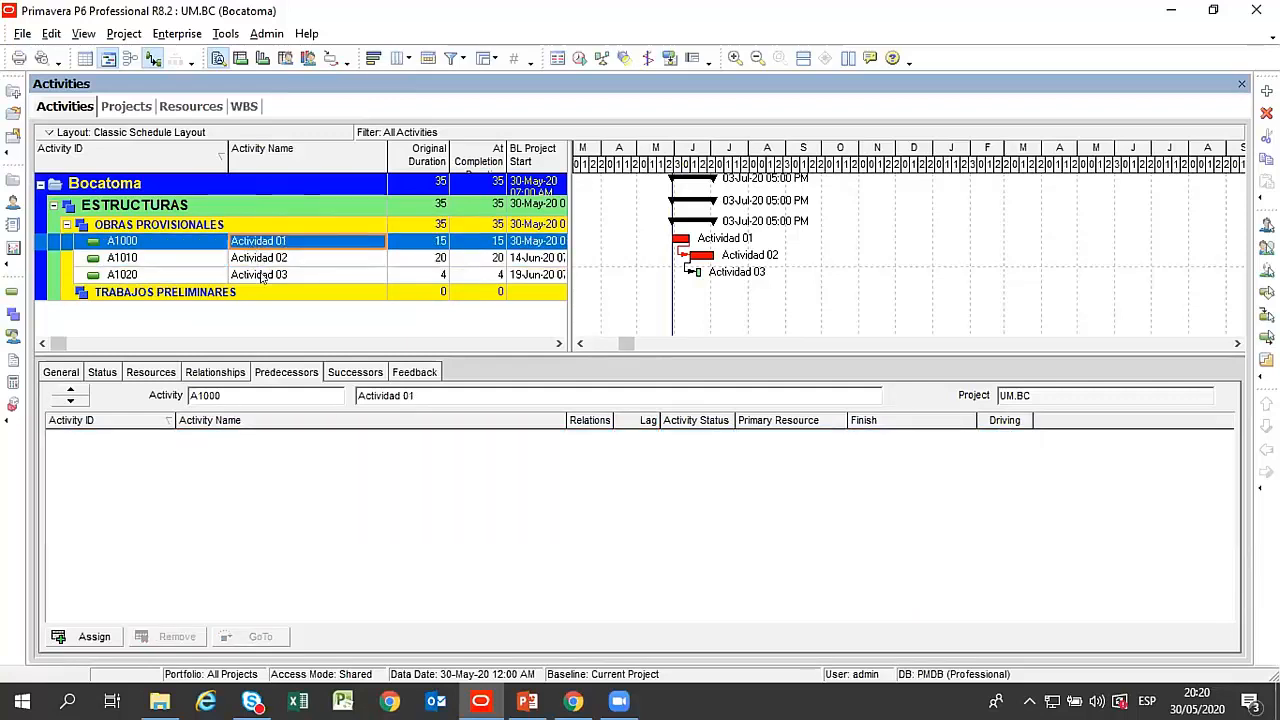
click(262, 275)
click(257, 257)
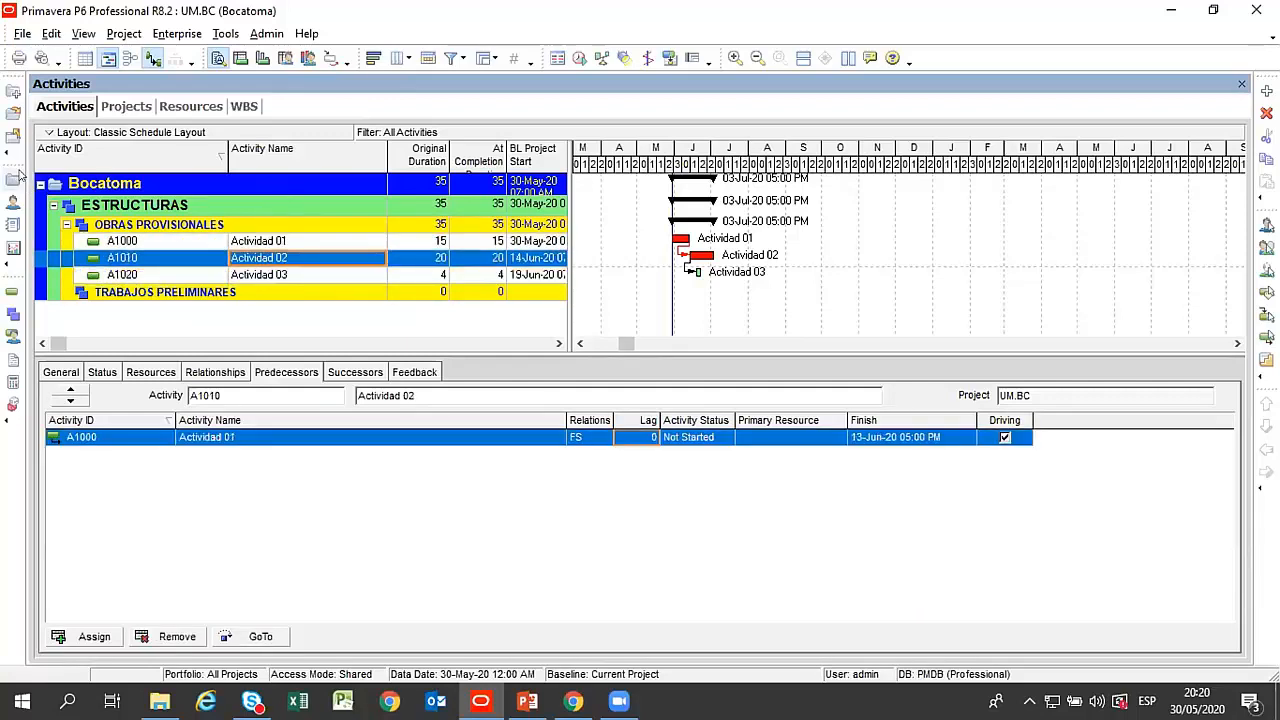
Open the project MB.PL.F5-3, Construcción del Pad de Lixiviación Fase 5 LB 00, from Unidad Minera Barrick.
click(126, 106)
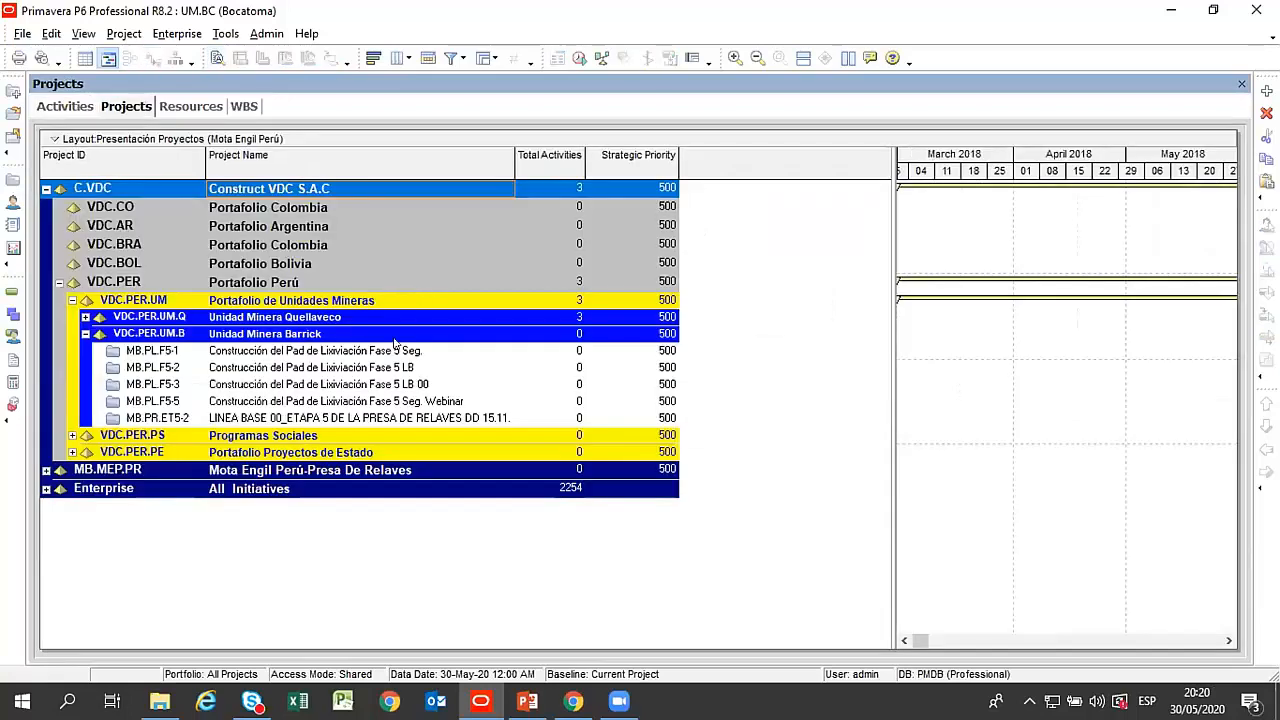
right_click(409, 385)
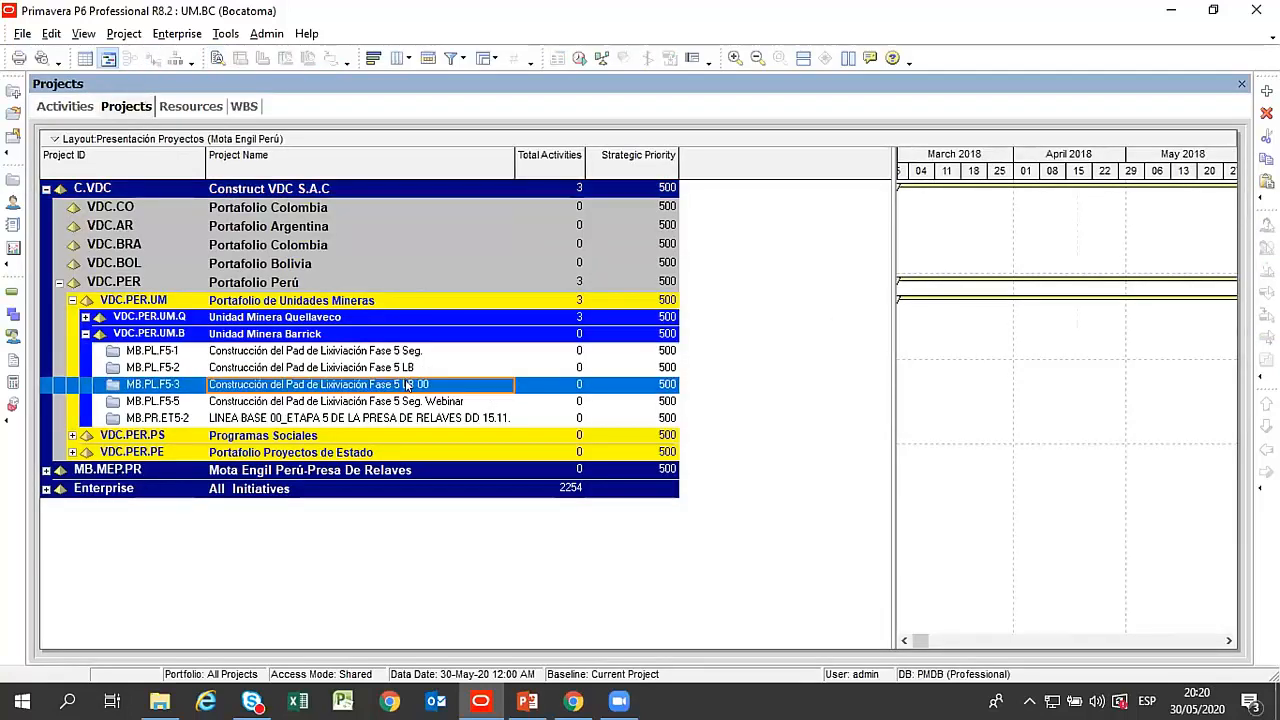
click(461, 224)
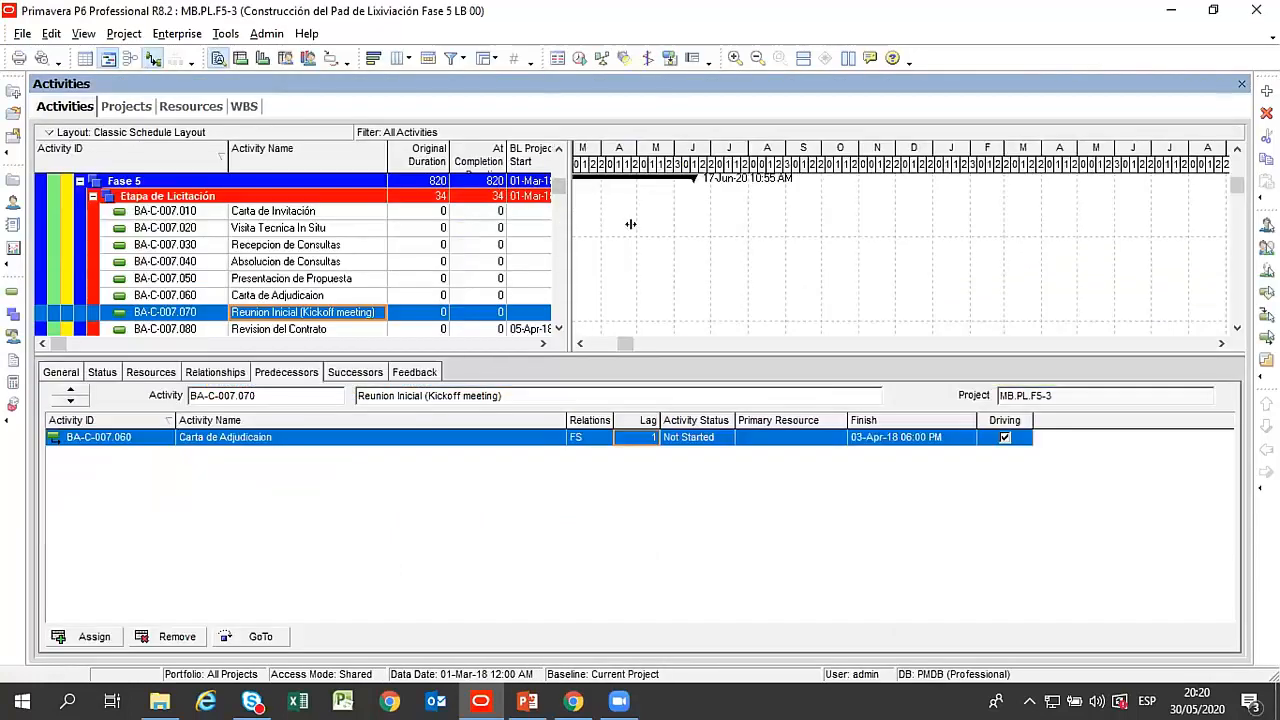
Hide the activity details and widen the activity table and its Activity Name column to fit the full project name.
drag(630, 224, 771, 226)
right_click(680, 370)
click(745, 381)
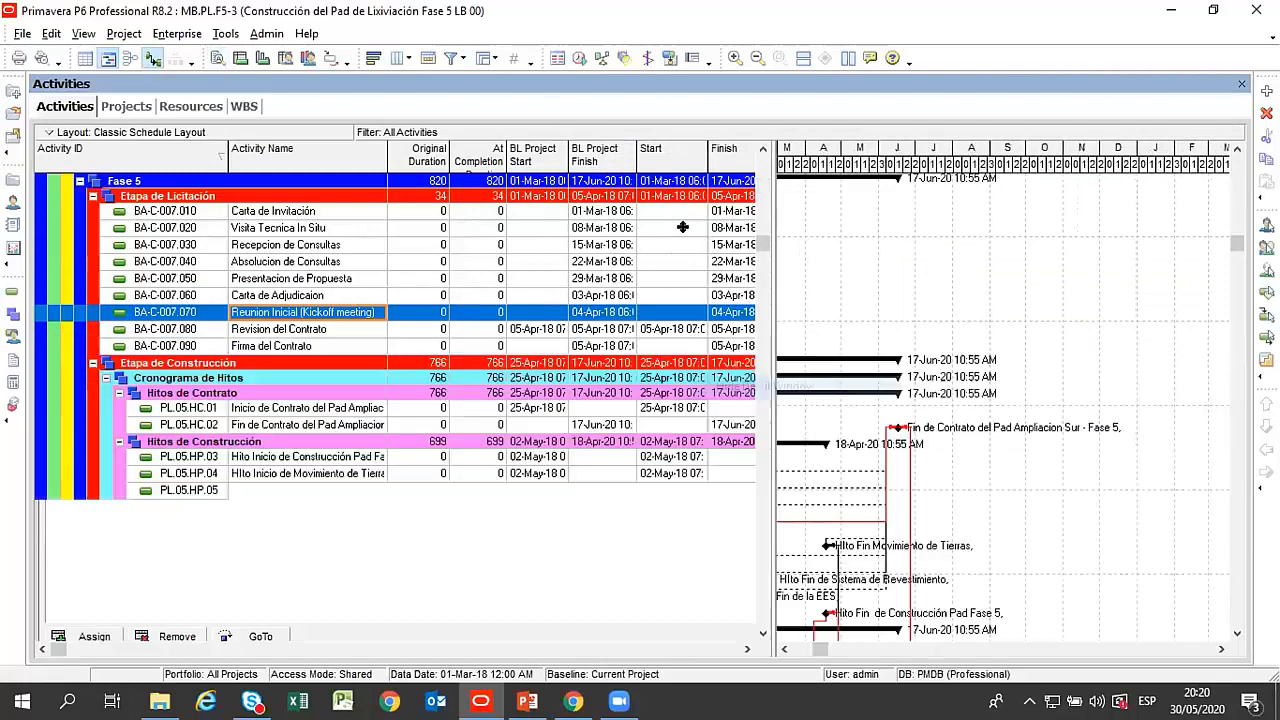
scroll(770, 148, up, 6)
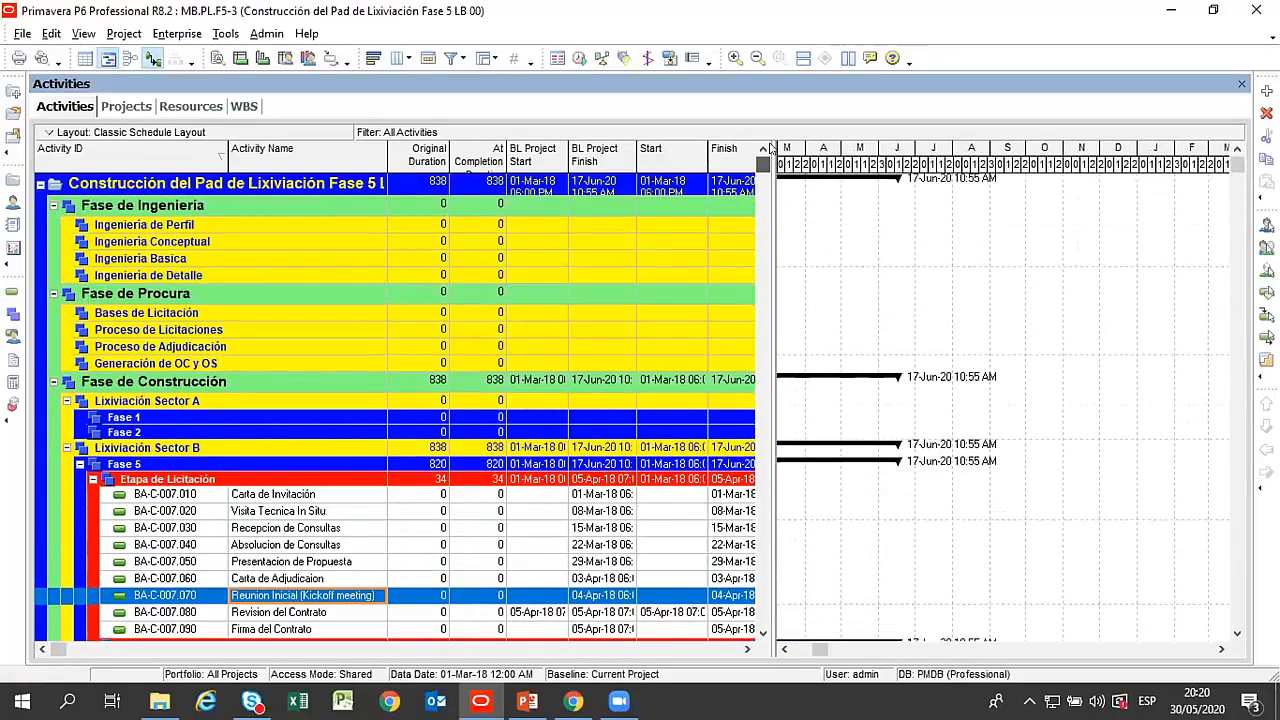
drag(773, 195, 955, 195)
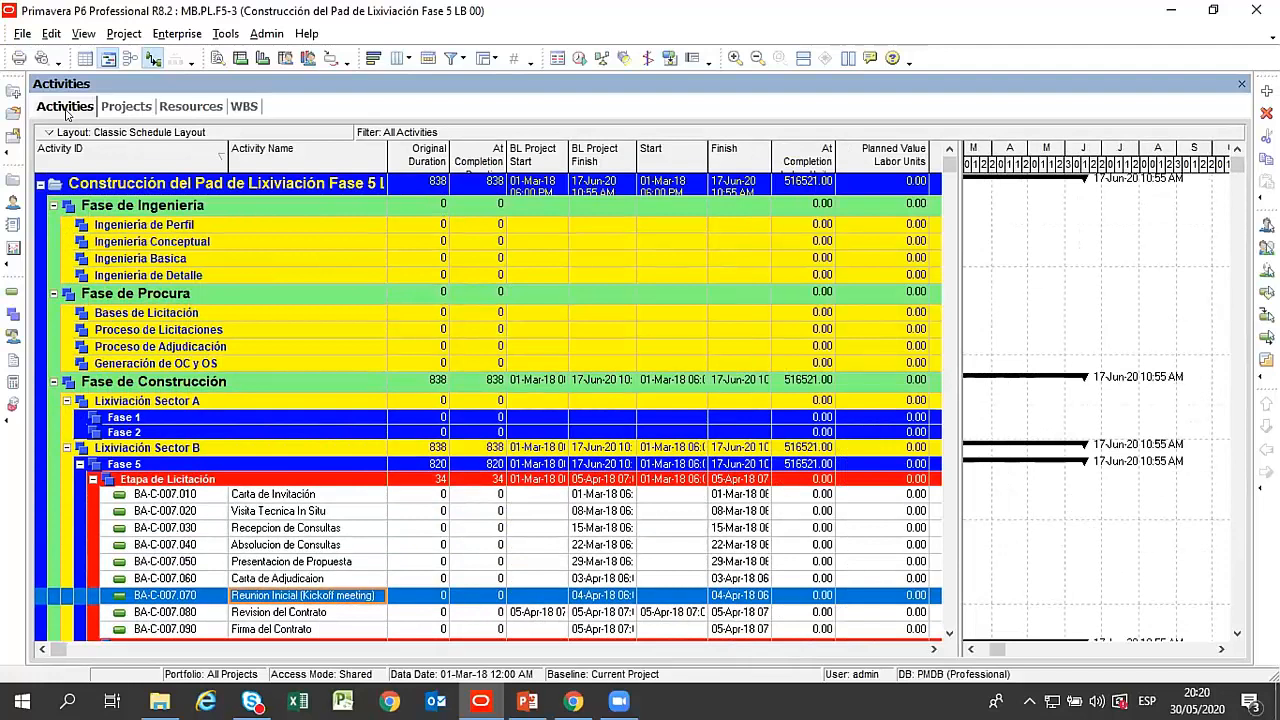
click(281, 180)
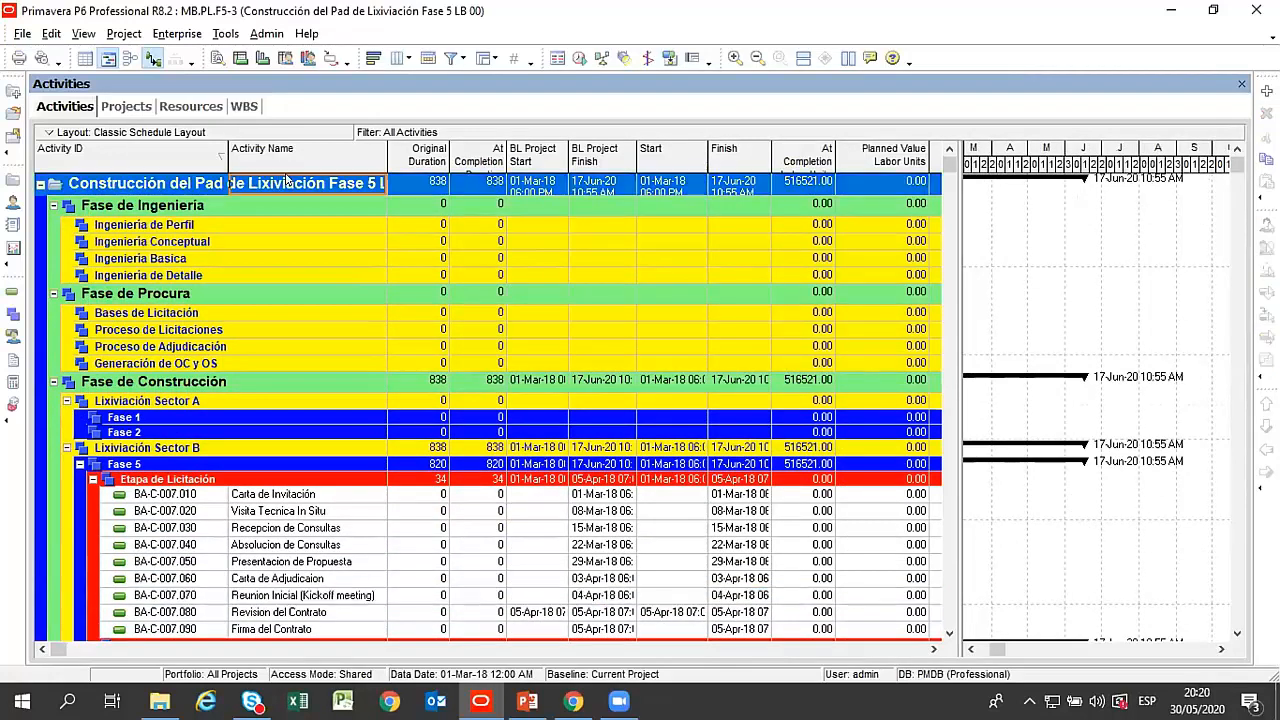
drag(388, 160, 510, 165)
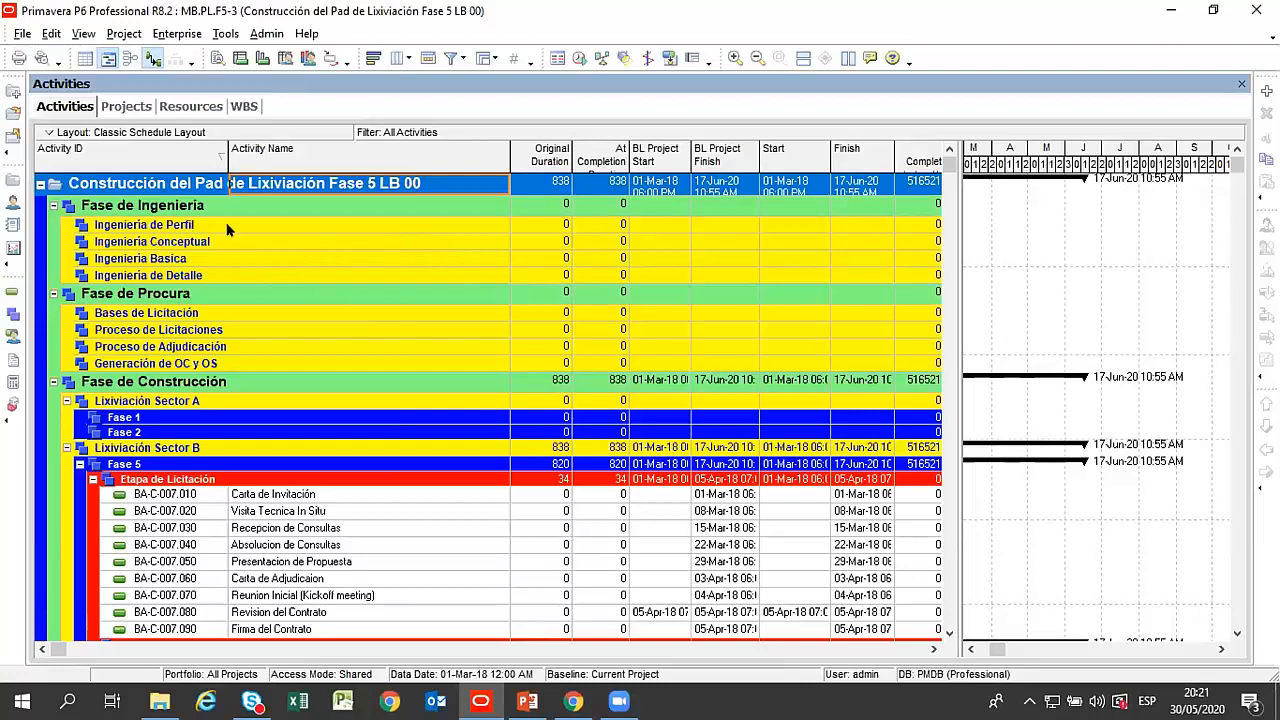
Show the project's WBS and look through its levels from Fase de Ingeniería down to Construcción Pad de Lixiviación.
click(241, 108)
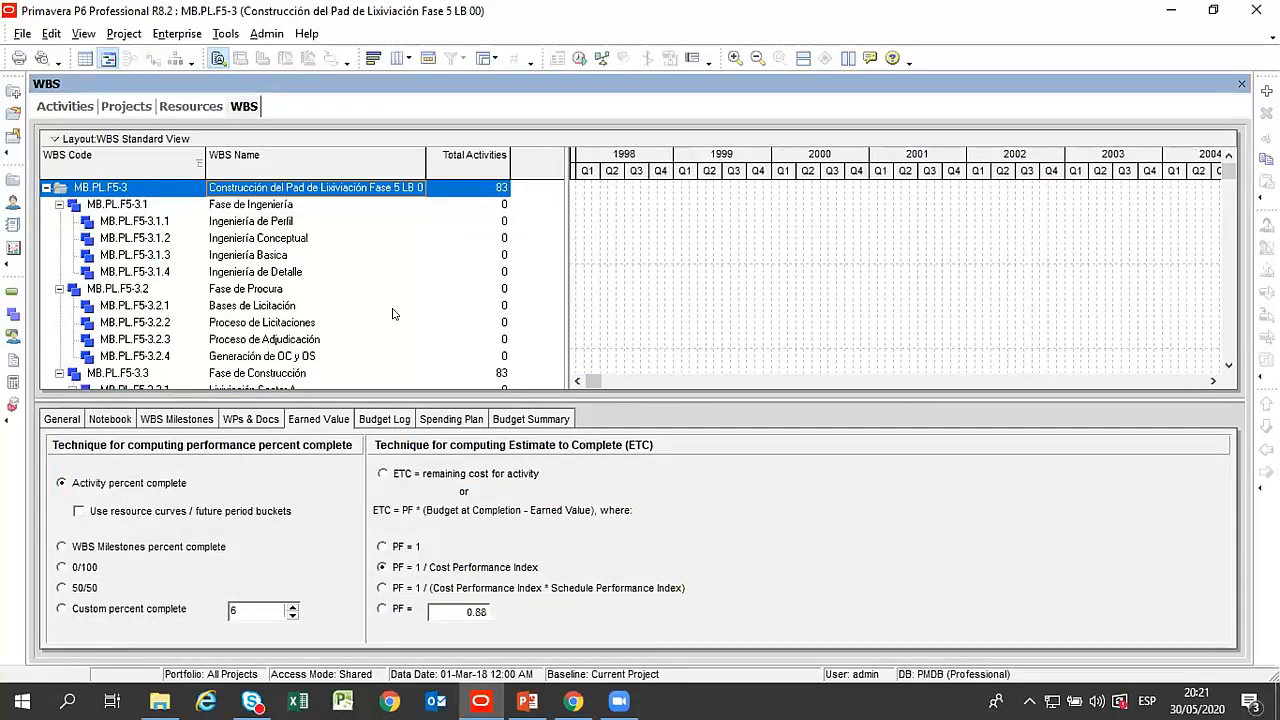
click(274, 224)
scroll(272, 228, down, 3)
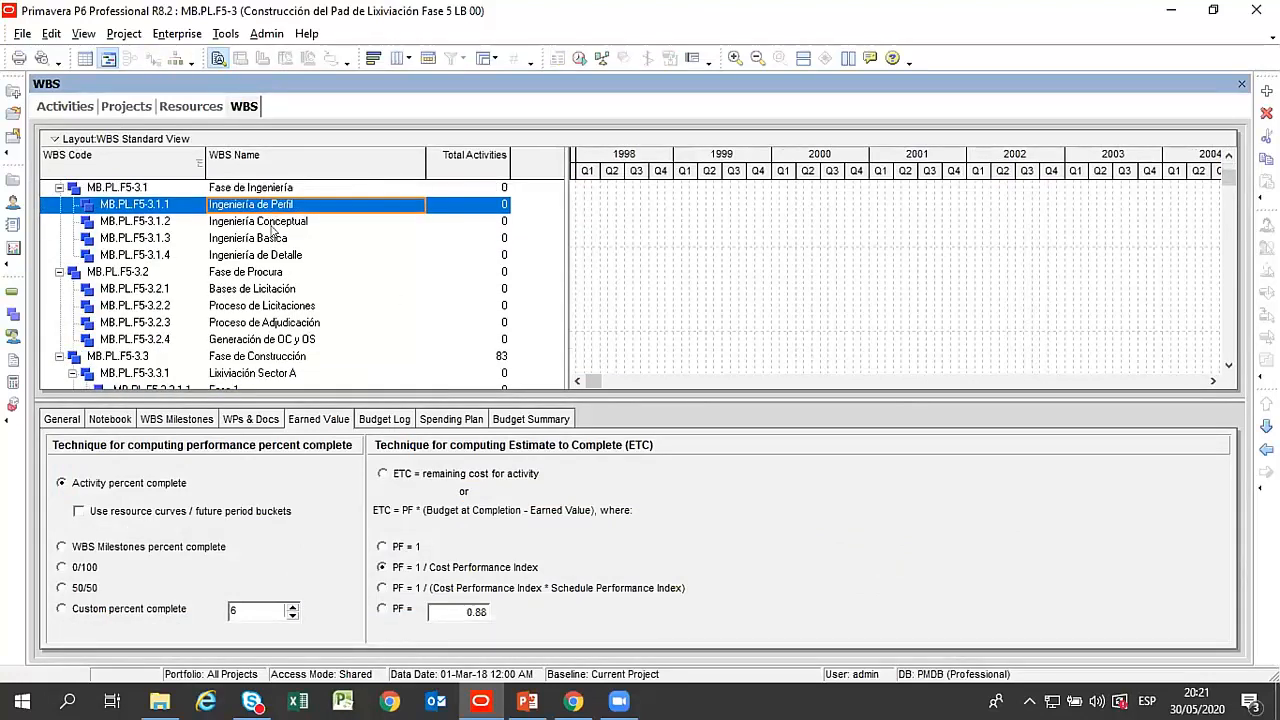
scroll(273, 229, down, 4)
scroll(275, 231, up, 5)
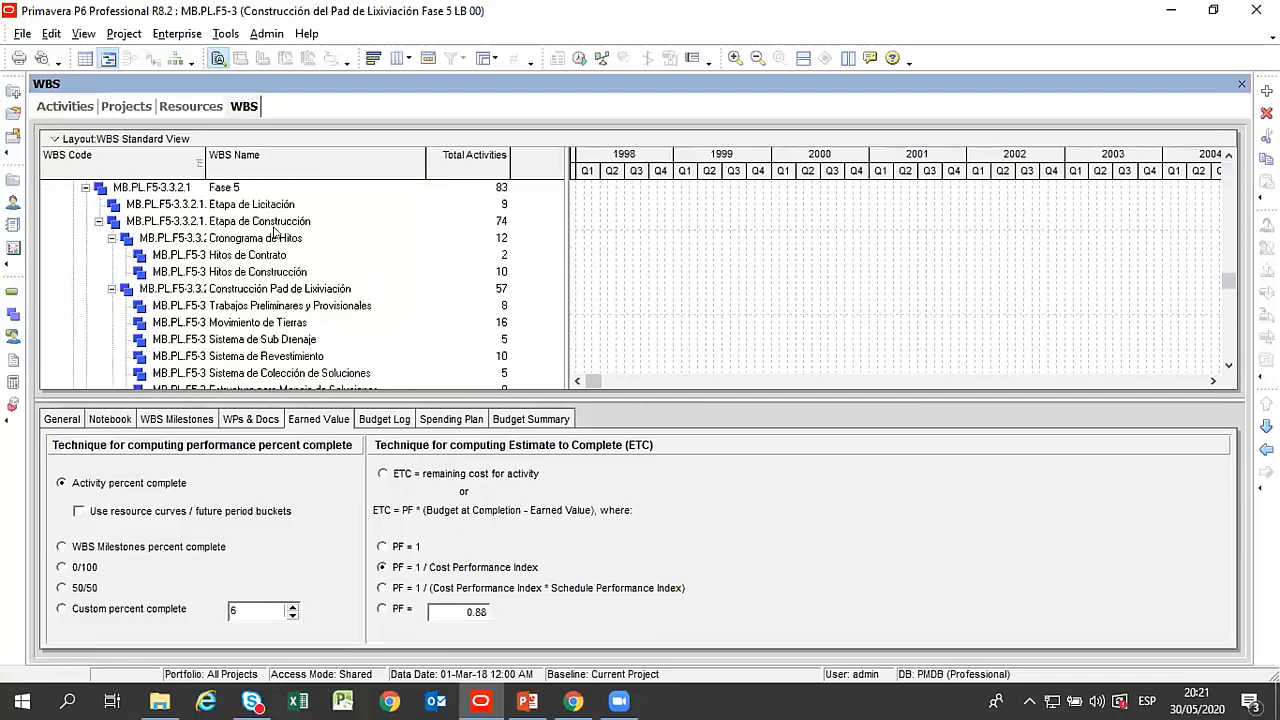
scroll(274, 231, up, 2)
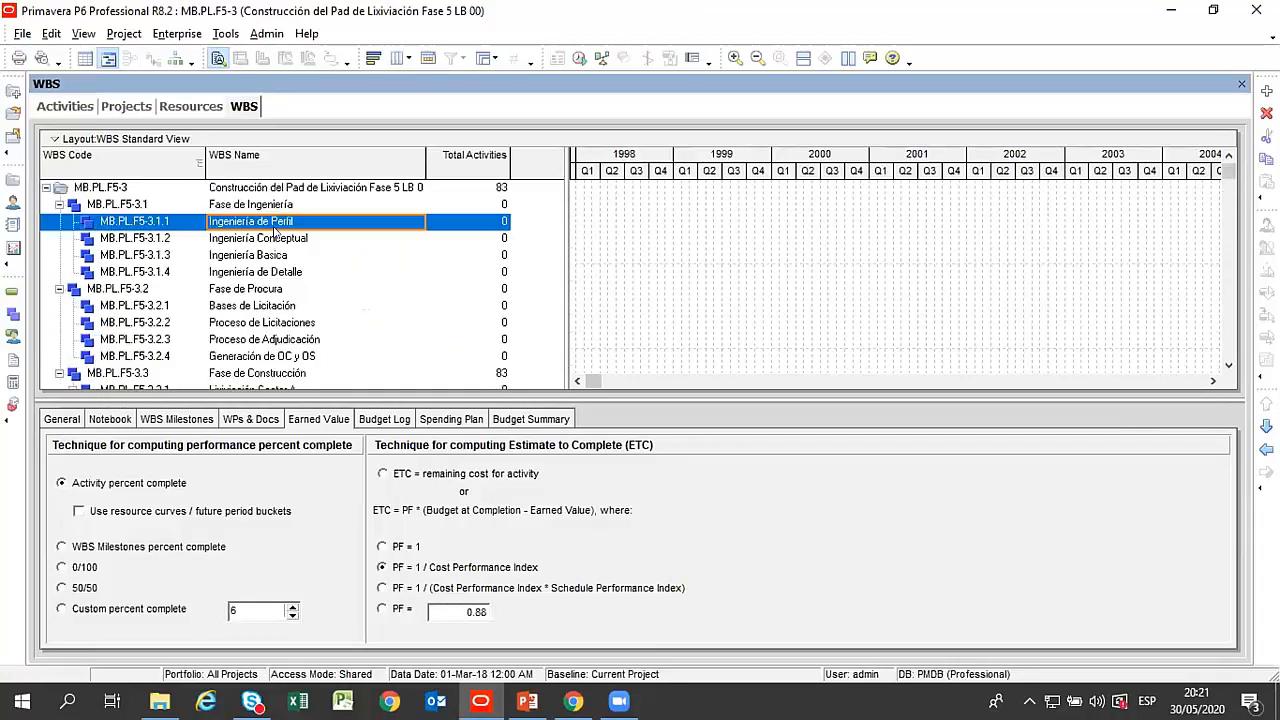
Collapse Fase de Ingeniería and Fase de Procura, and collapse the entire WBS to the project level.
click(59, 204)
click(60, 221)
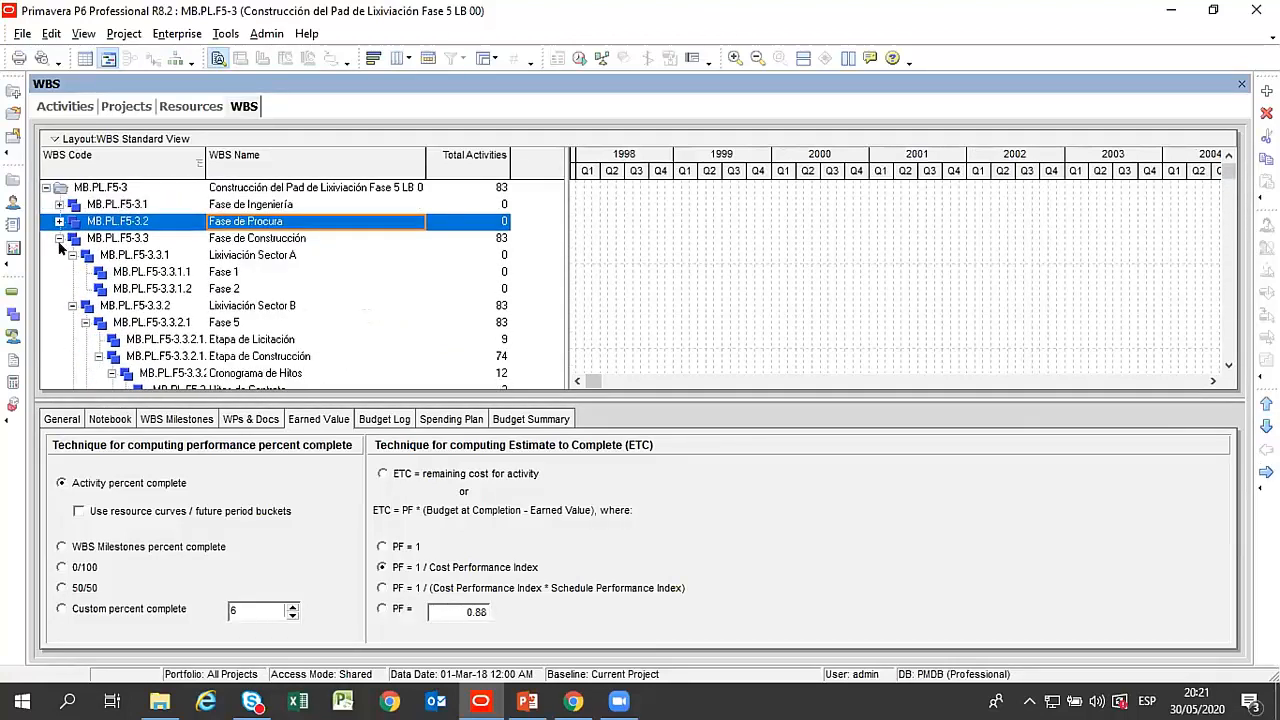
right_click(163, 139)
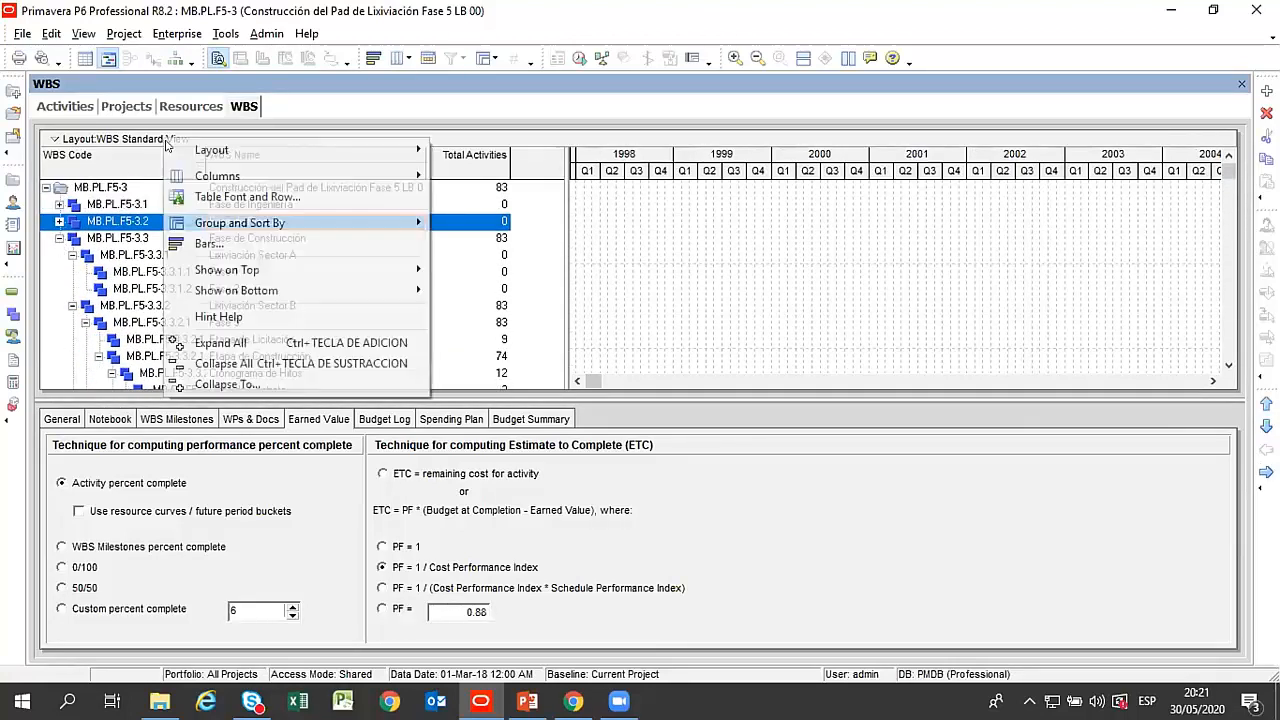
click(310, 363)
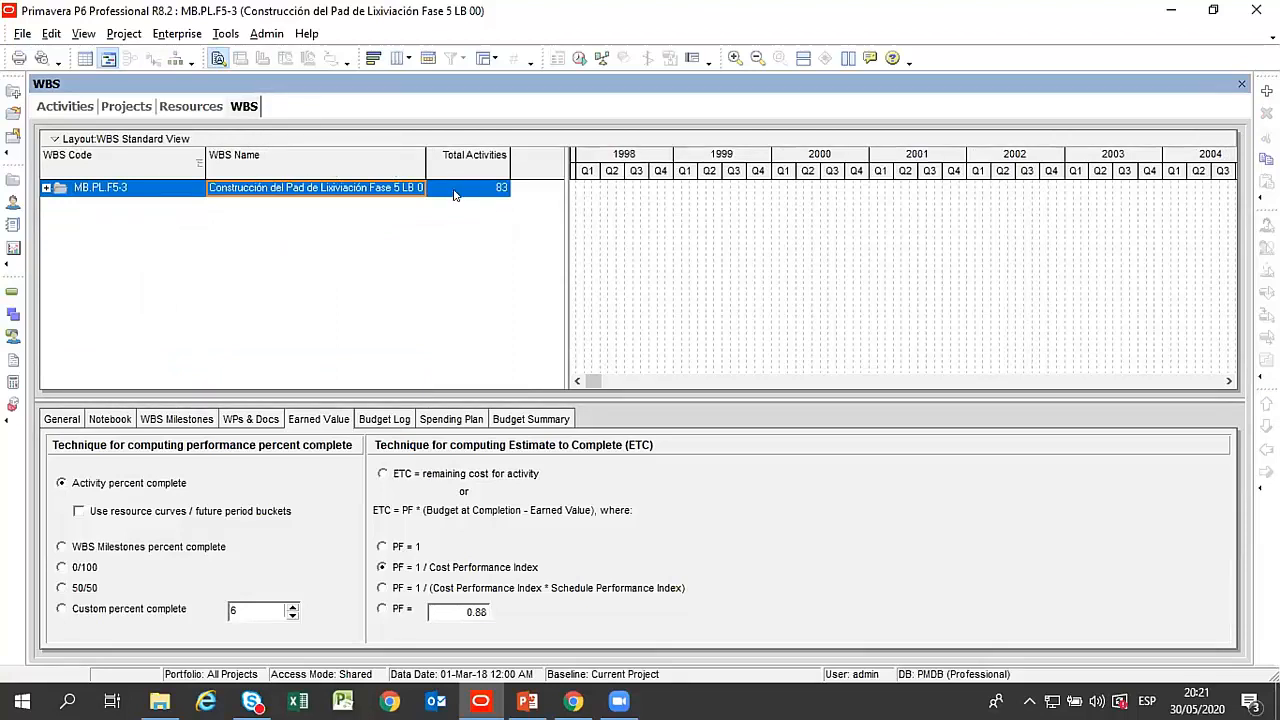
Expand project MB.PL.F5-3 to its first WBS level and go through the Ingeniería, Procura and Construcción phases.
click(46, 188)
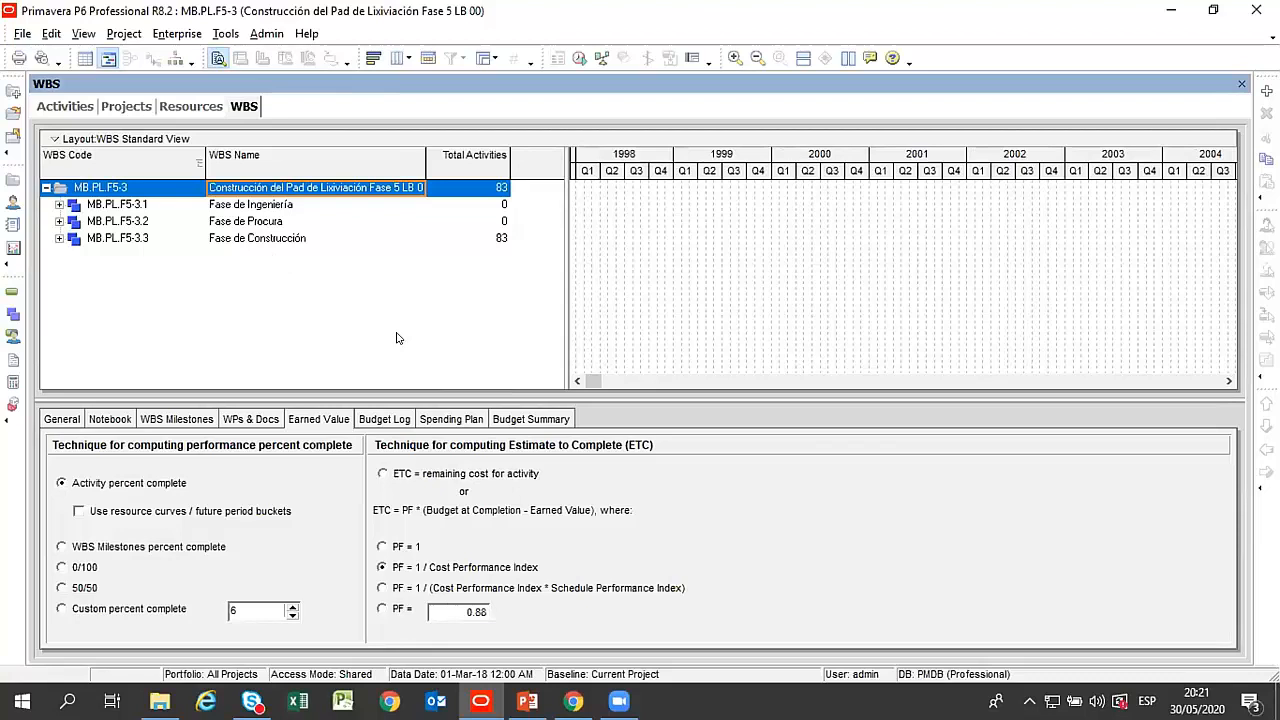
click(264, 210)
click(278, 222)
click(300, 241)
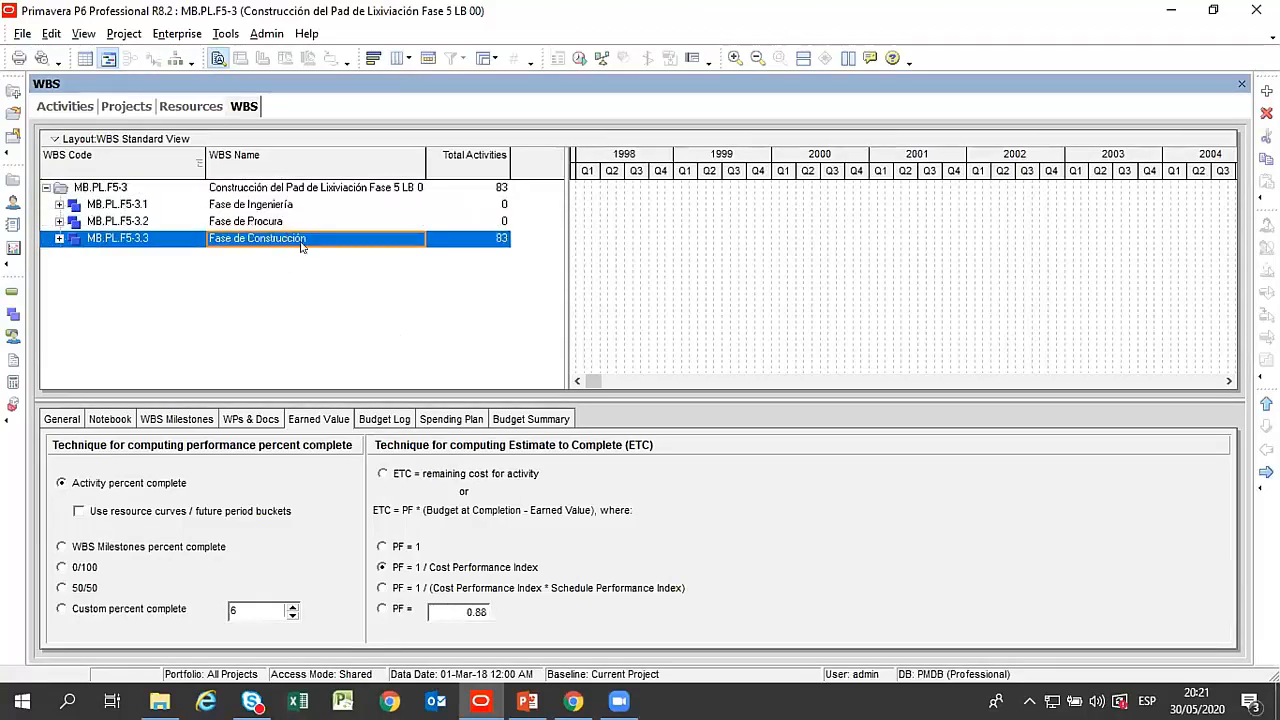
Expand Fase de Ingeniería, go through its engineering sub-levels, and expand Fase de Procura.
click(57, 204)
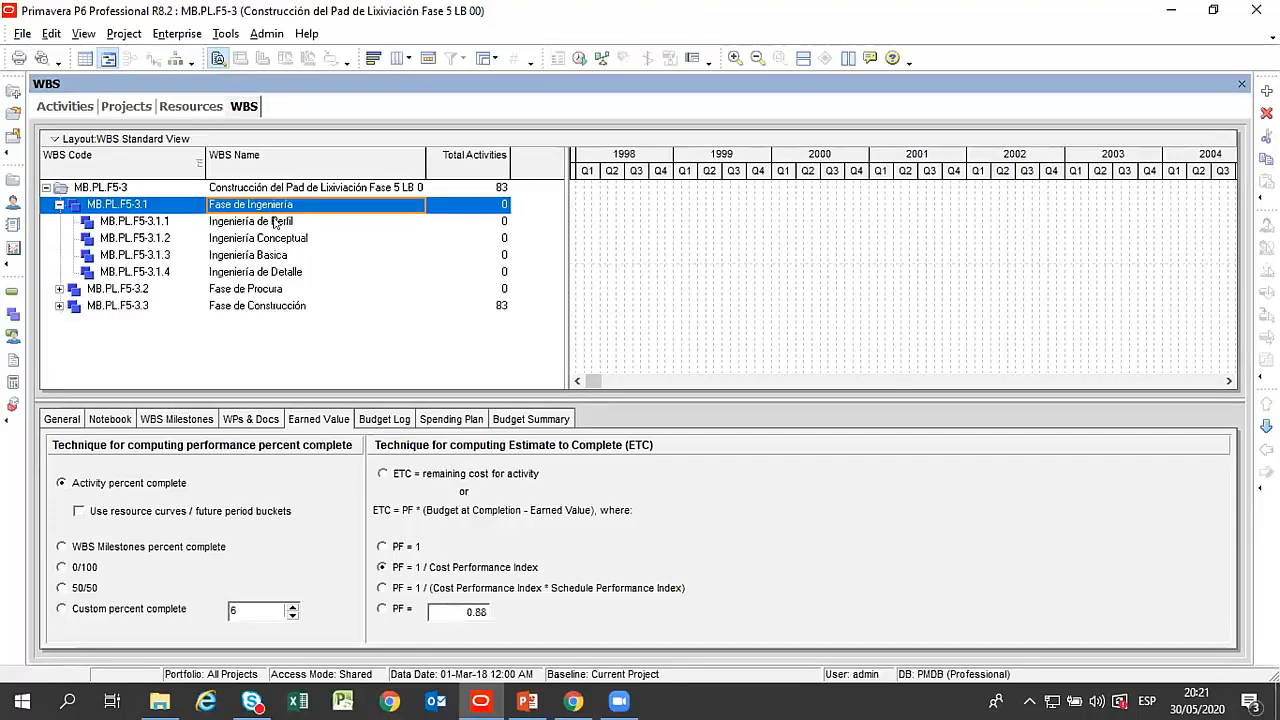
click(274, 222)
click(286, 240)
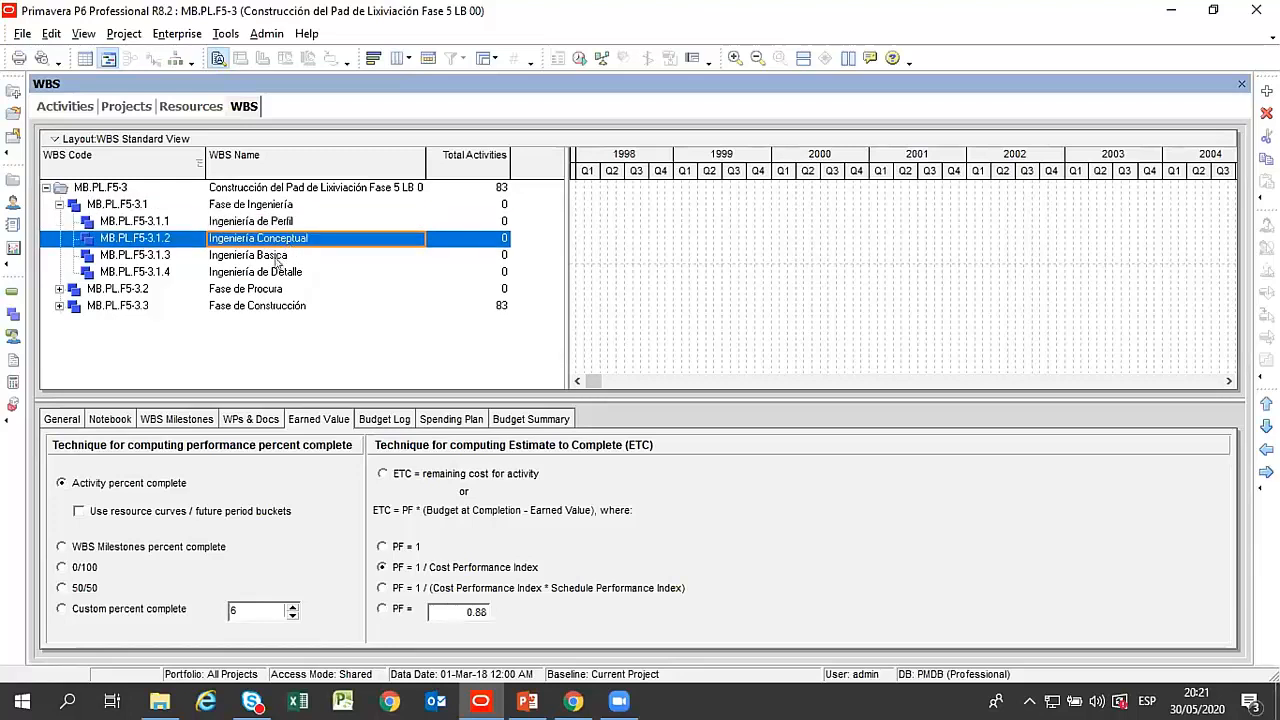
click(278, 257)
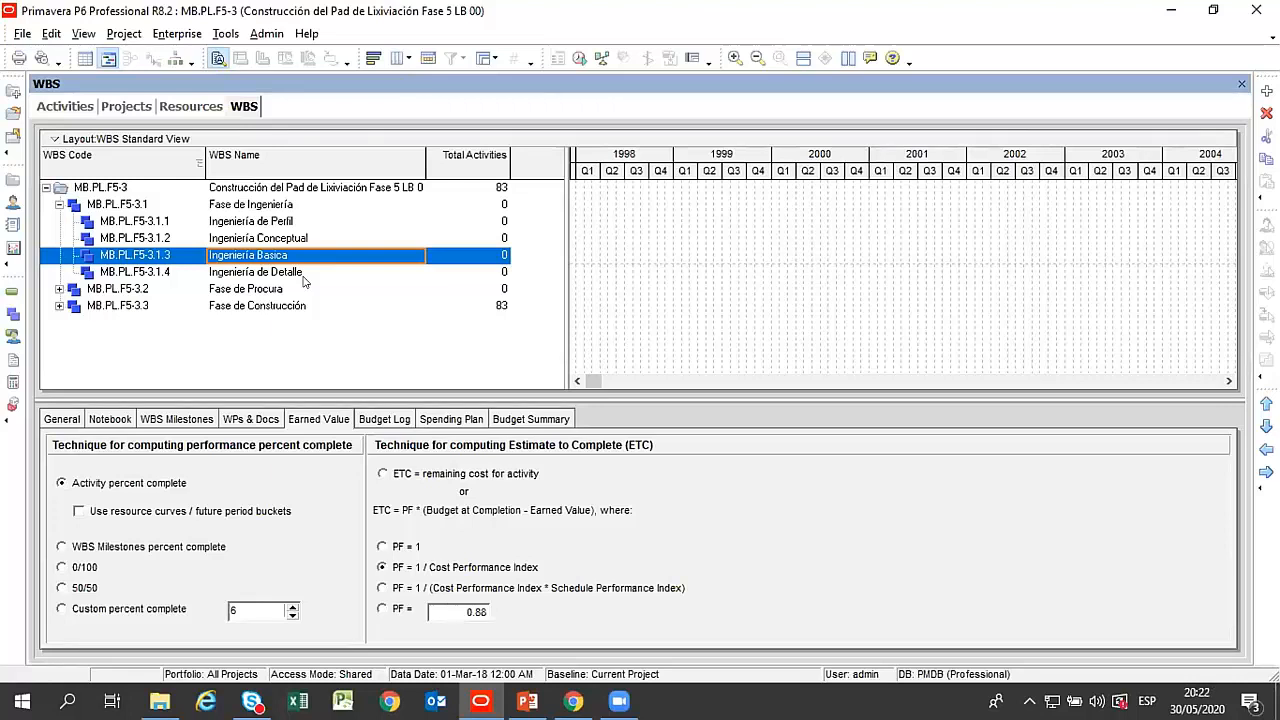
click(60, 290)
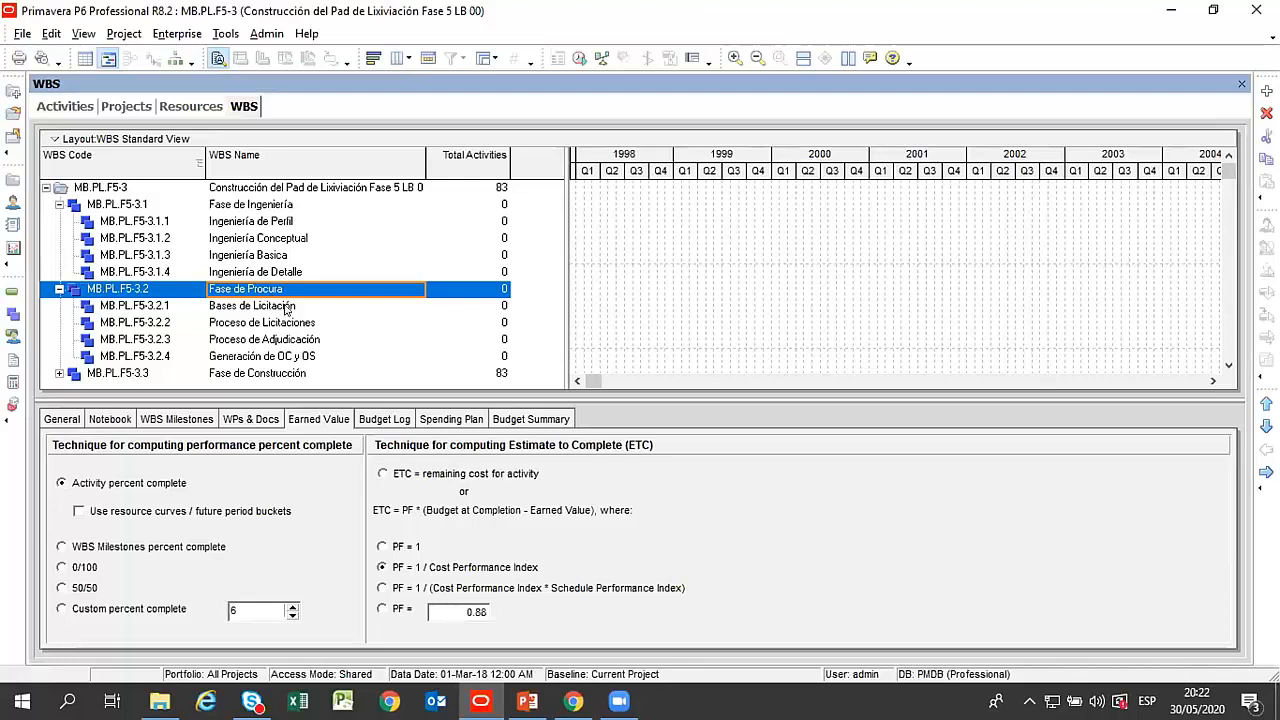
Go through the sub-levels of Fase de Procura, including Generación de OC y OS, Bases de Licitación and Proceso de Licitaciones.
click(292, 357)
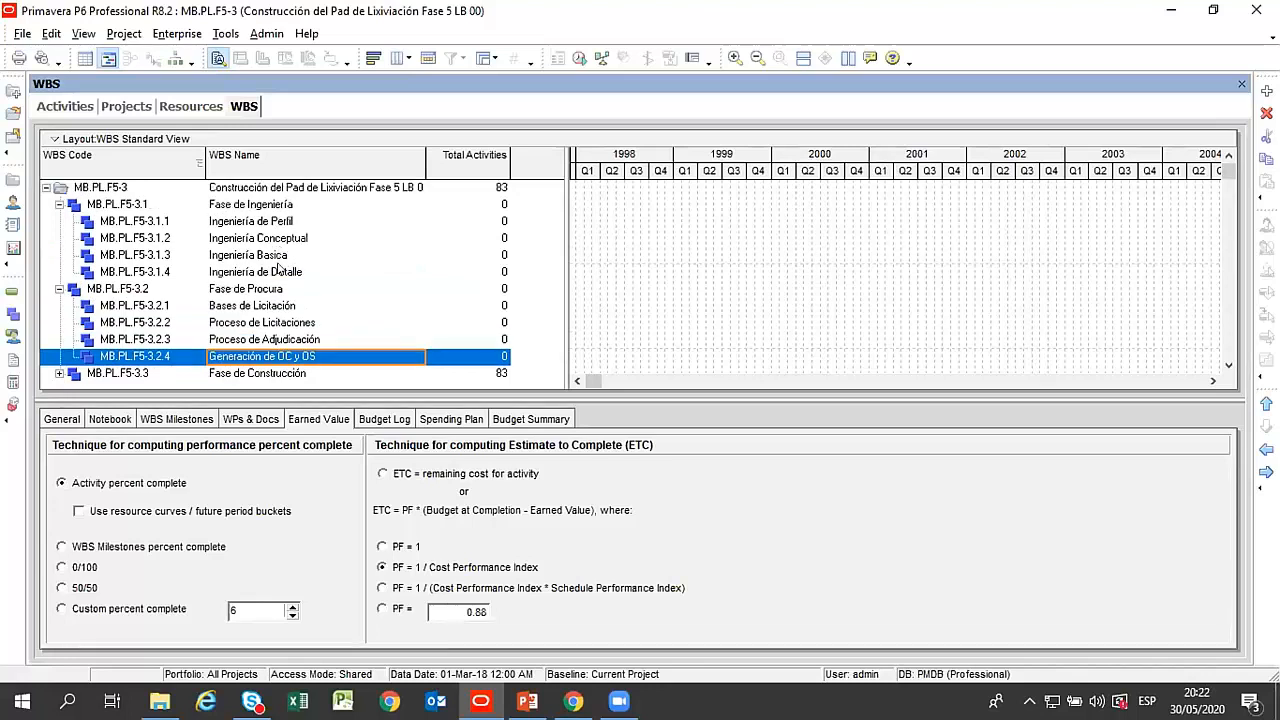
click(262, 306)
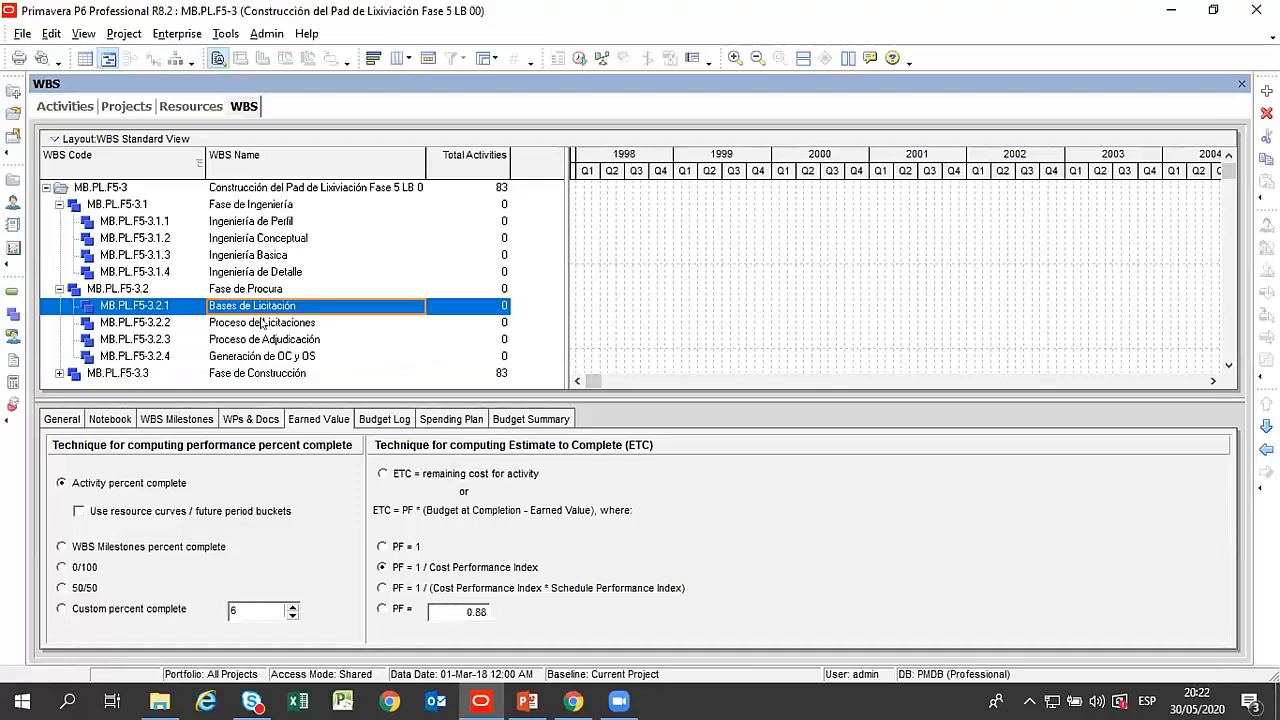
click(262, 322)
Expand Fase de Construcción and its Lixiviación Sectors A, B and C, enlarging the WBS table to fit them.
click(57, 373)
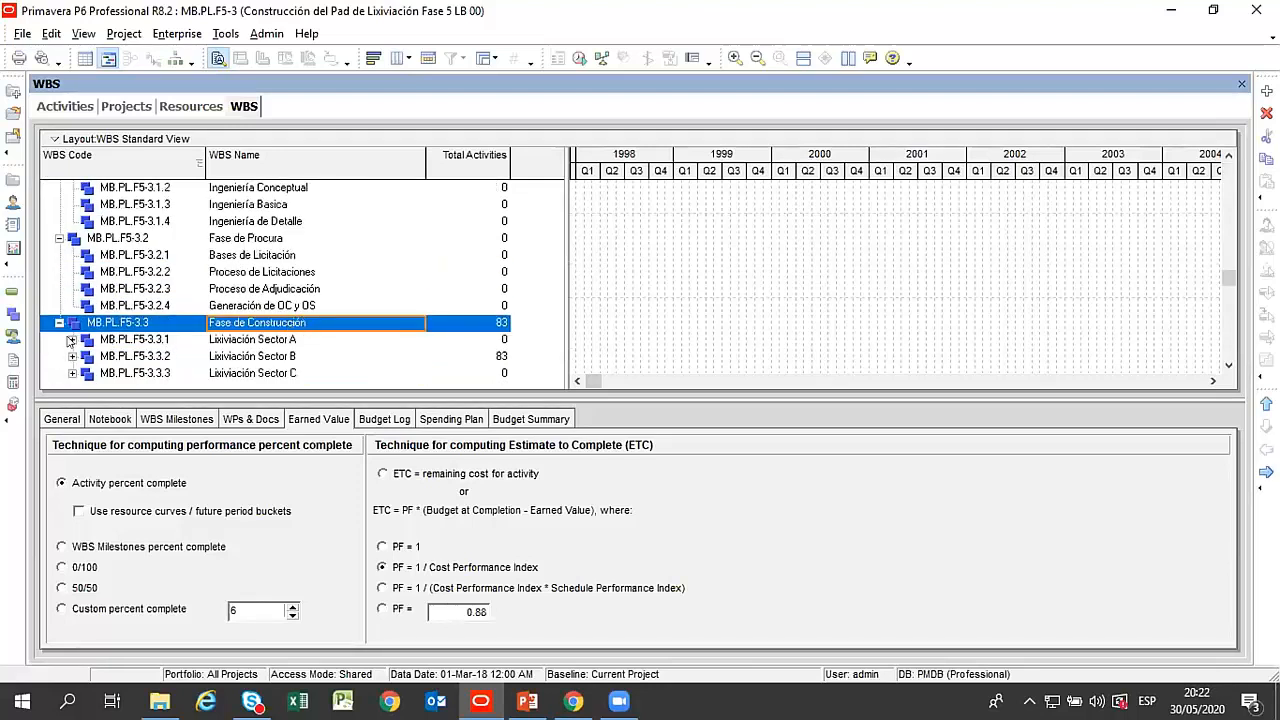
click(285, 340)
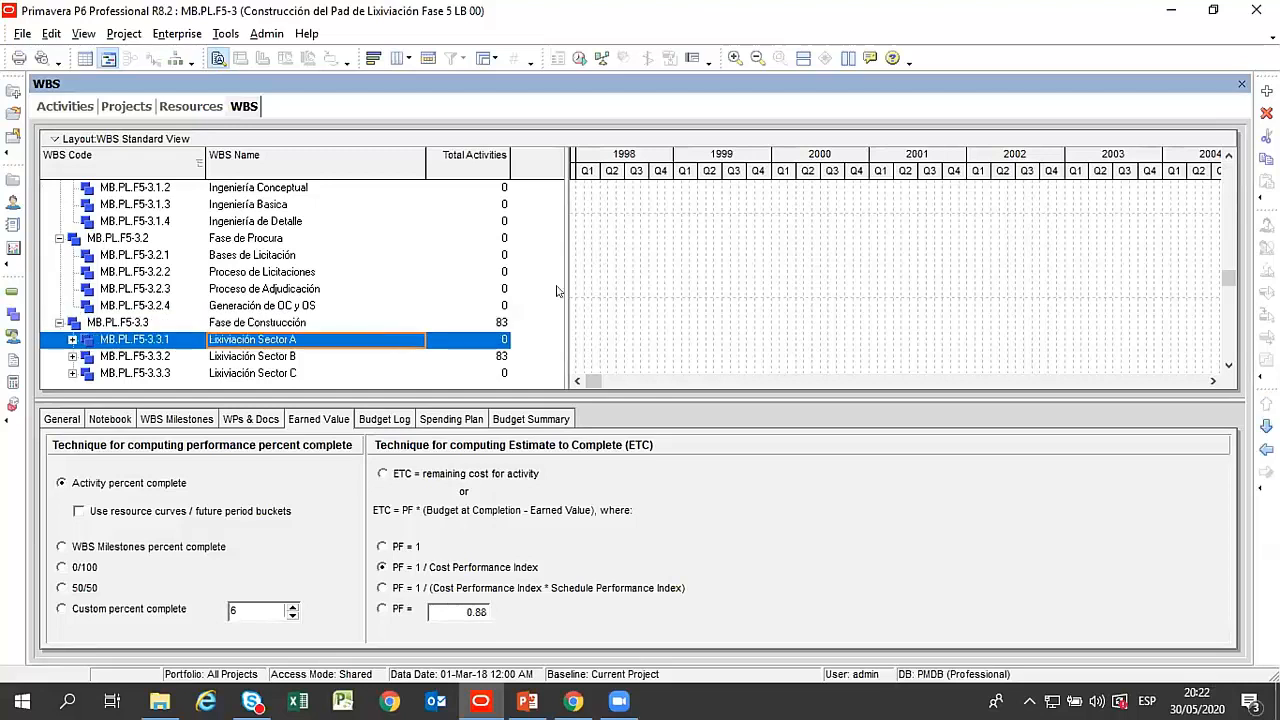
drag(600, 392, 600, 458)
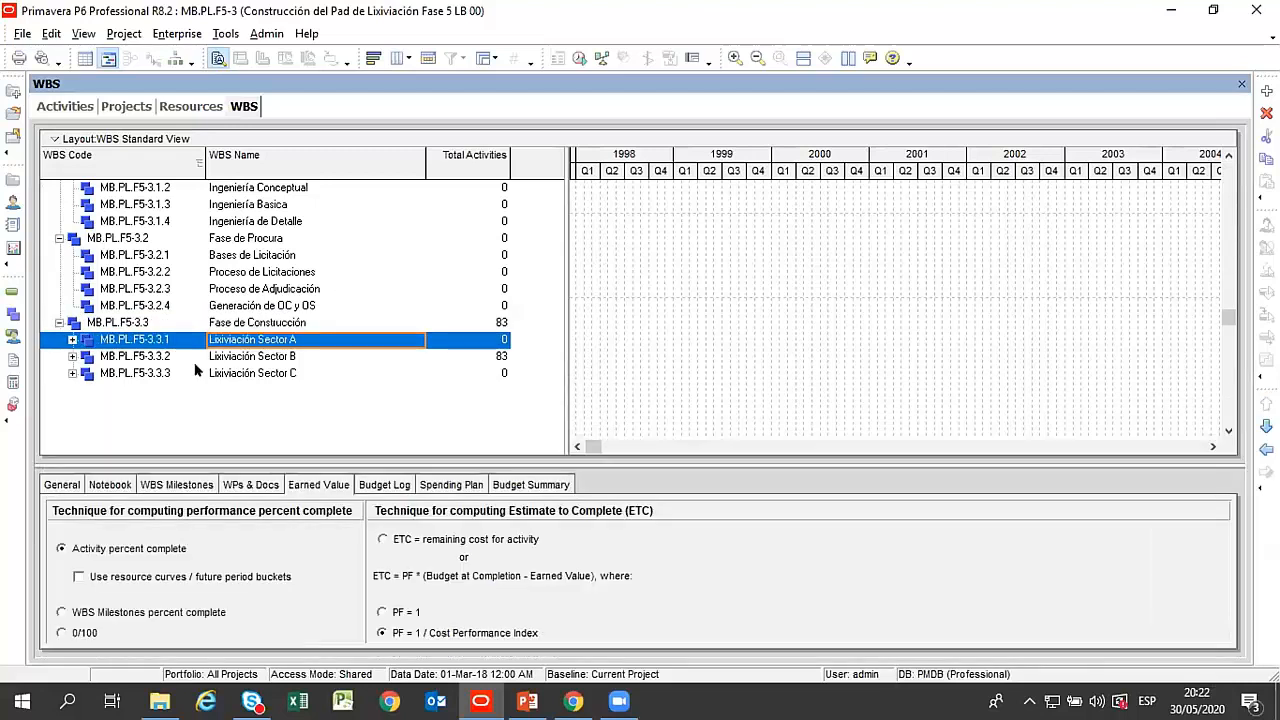
click(70, 338)
click(71, 340)
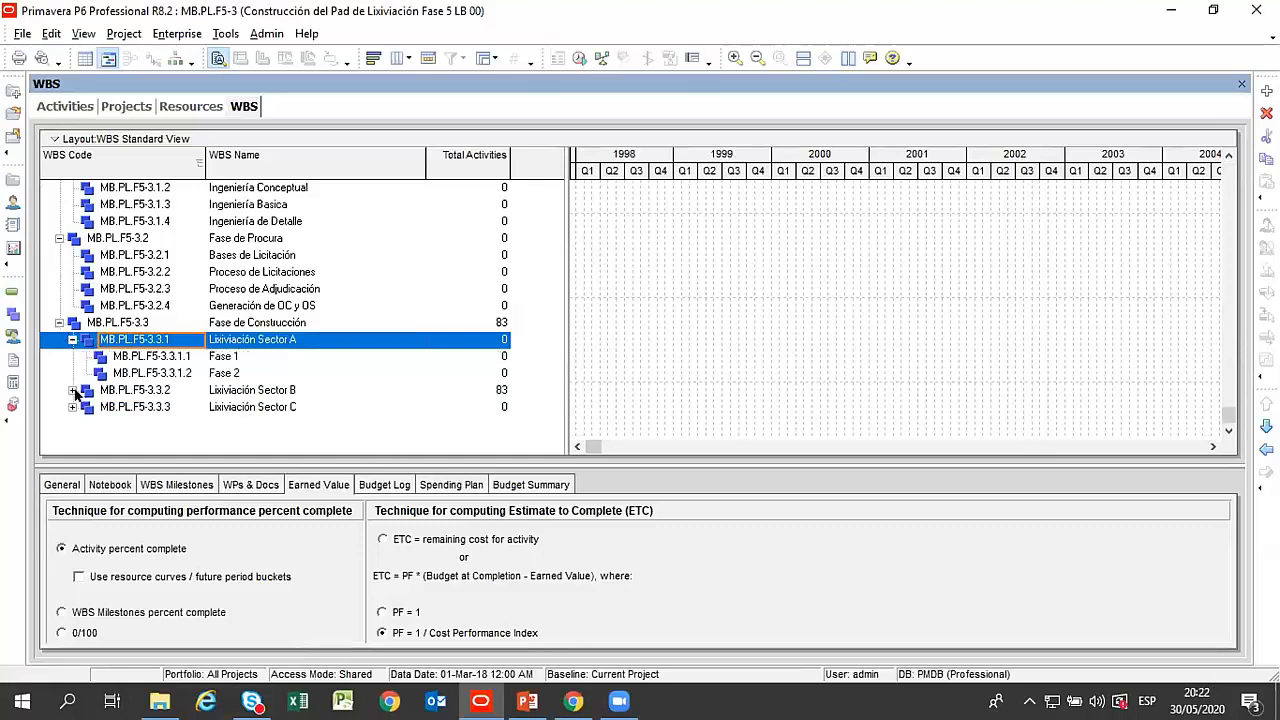
click(73, 390)
click(73, 441)
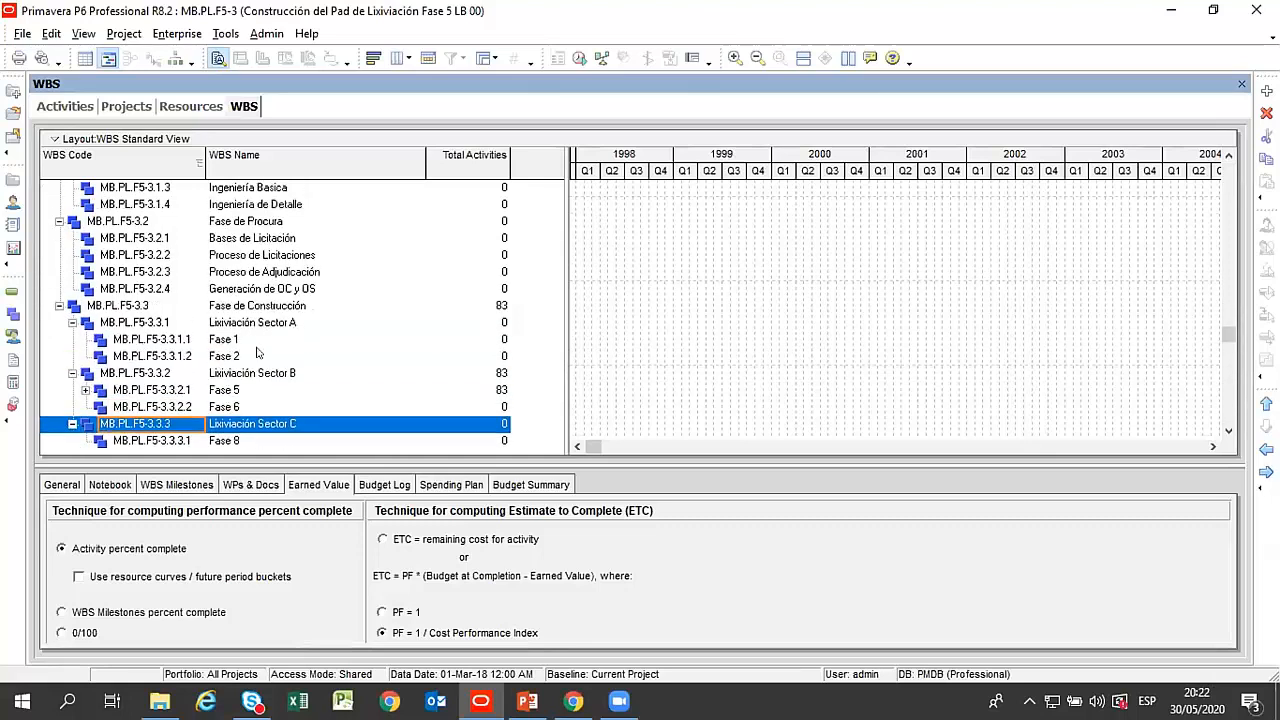
Expand Fase 5 under Lixiviación Sector B and go through its Etapa de Licitación and Etapa de Construcción.
click(80, 393)
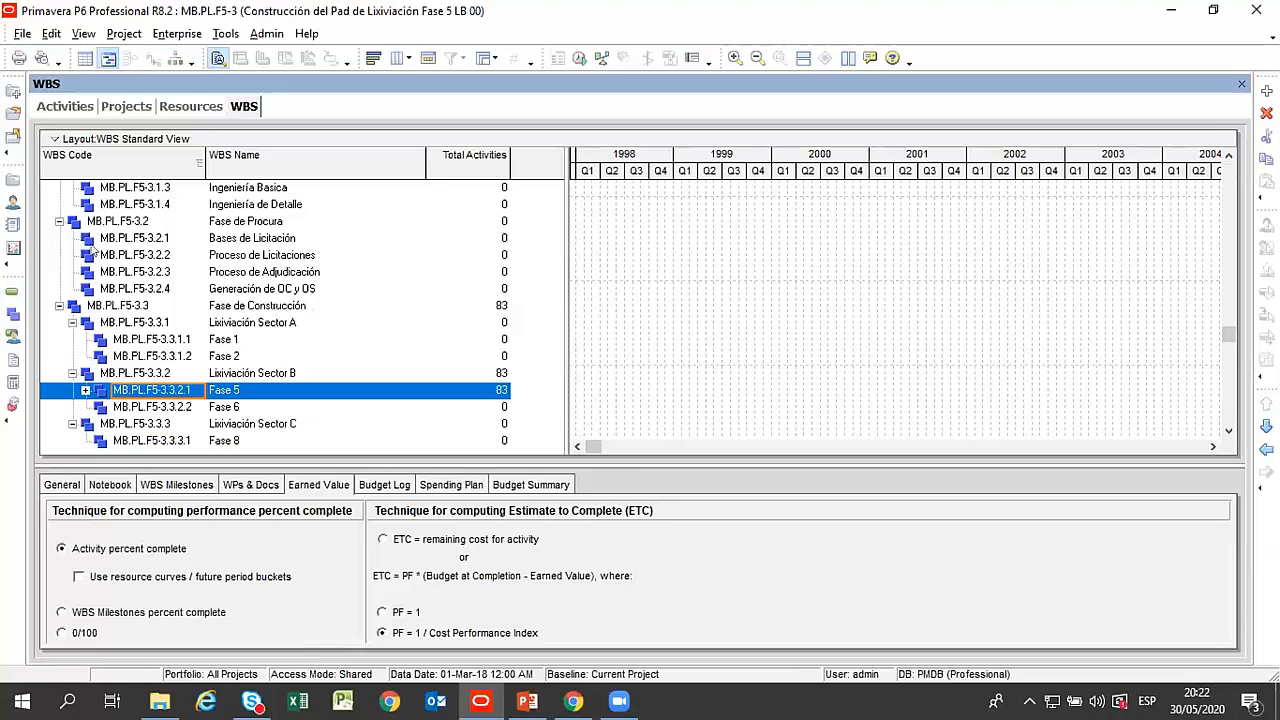
click(85, 390)
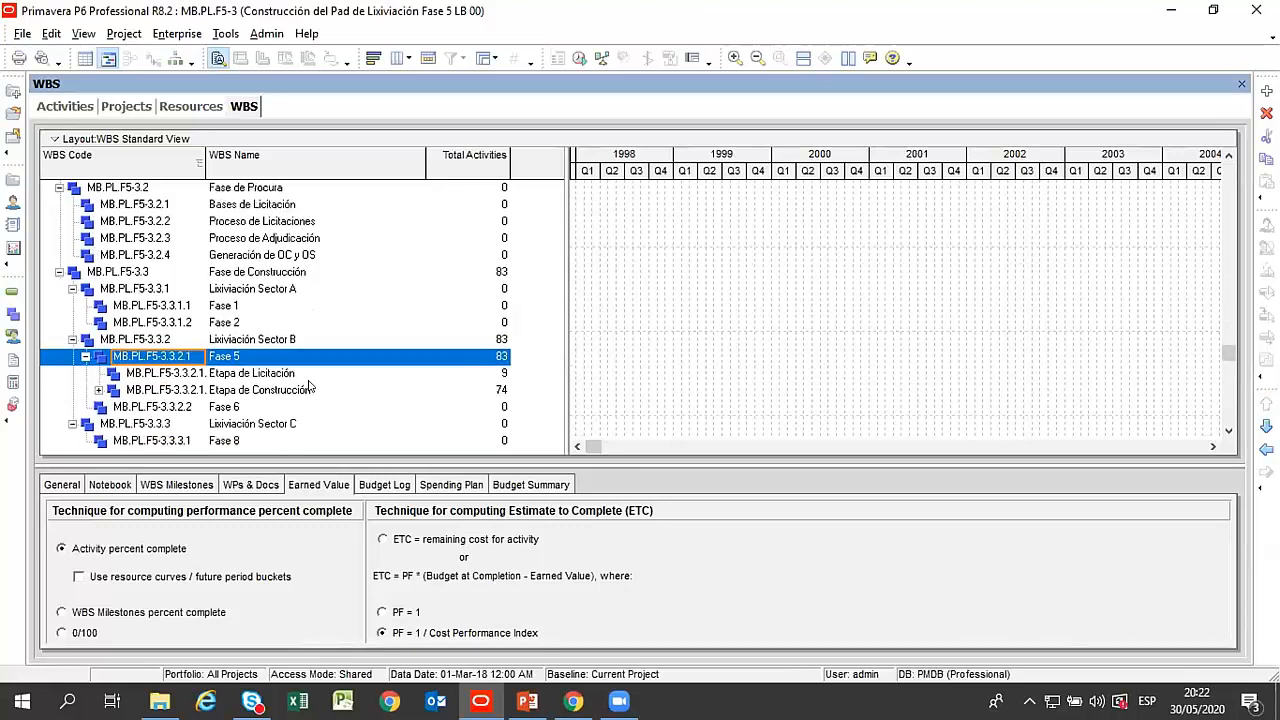
click(278, 375)
click(277, 391)
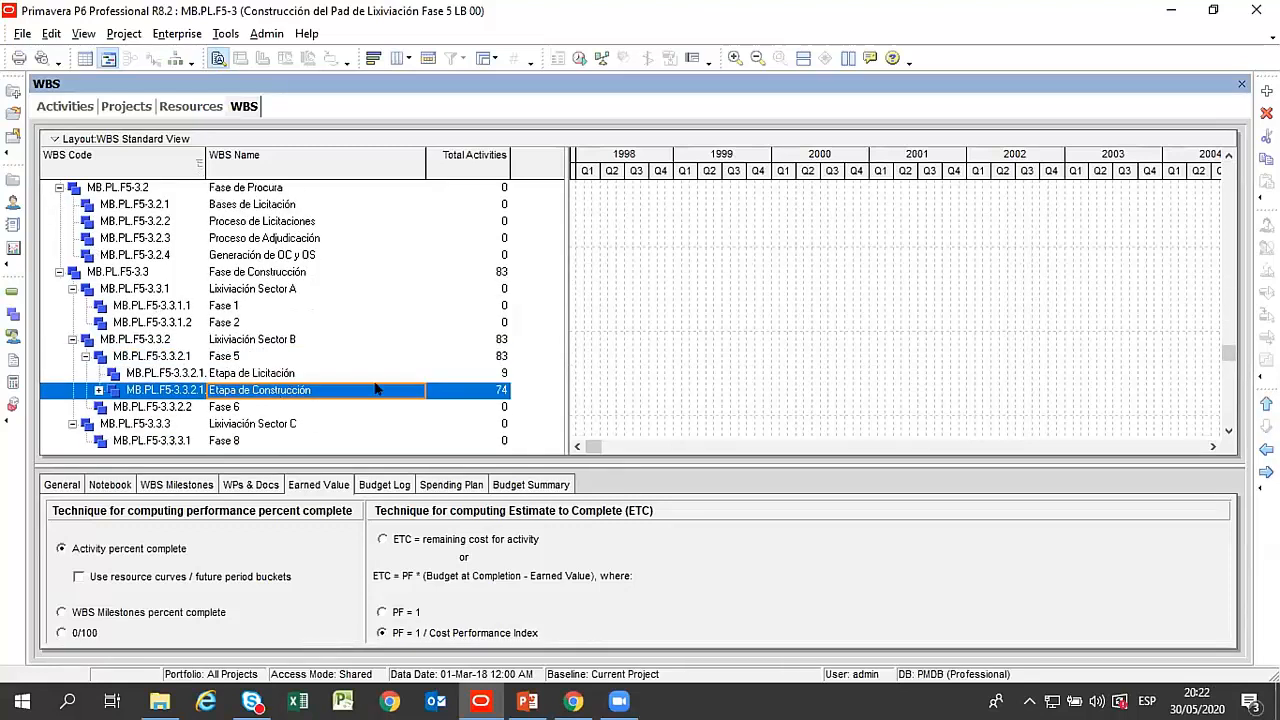
Examine the expanded WBS from the project level through the Ingeniería, Procura and Construcción phases, including Proceso de Adjudicación.
scroll(297, 293, up, 2)
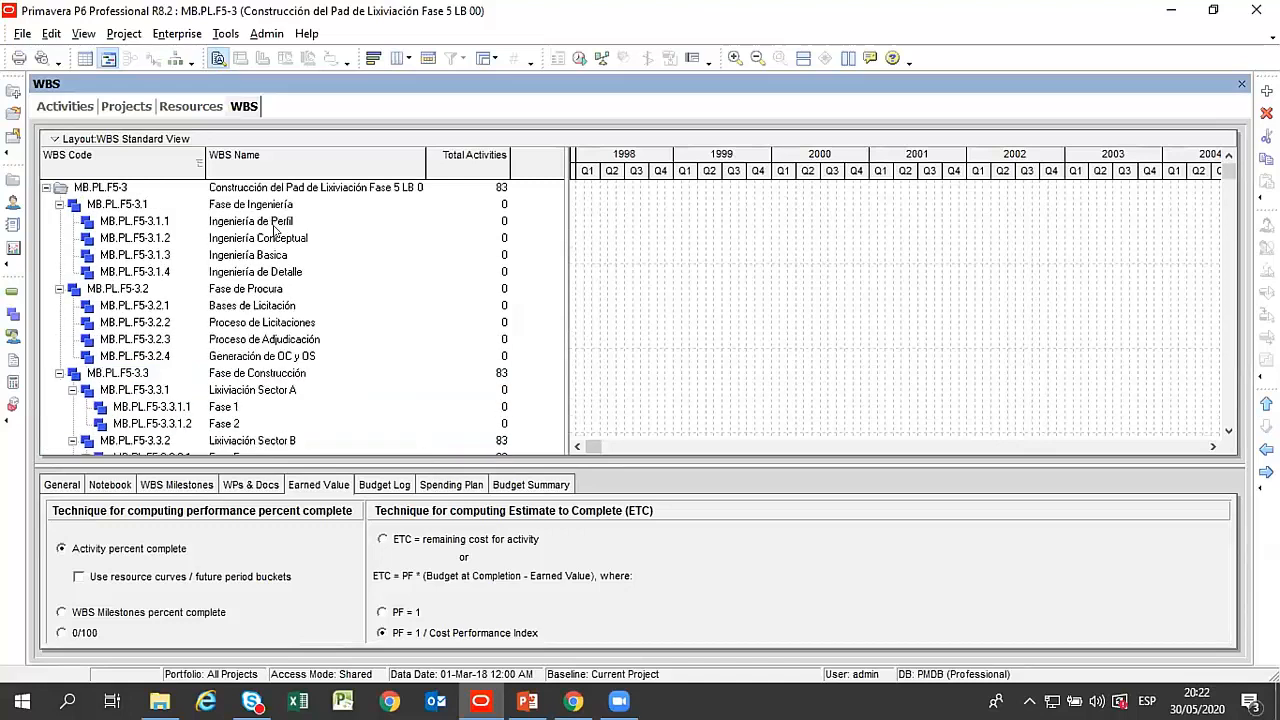
scroll(240, 232, down, 2)
scroll(255, 222, up, 2)
scroll(147, 247, down, 2)
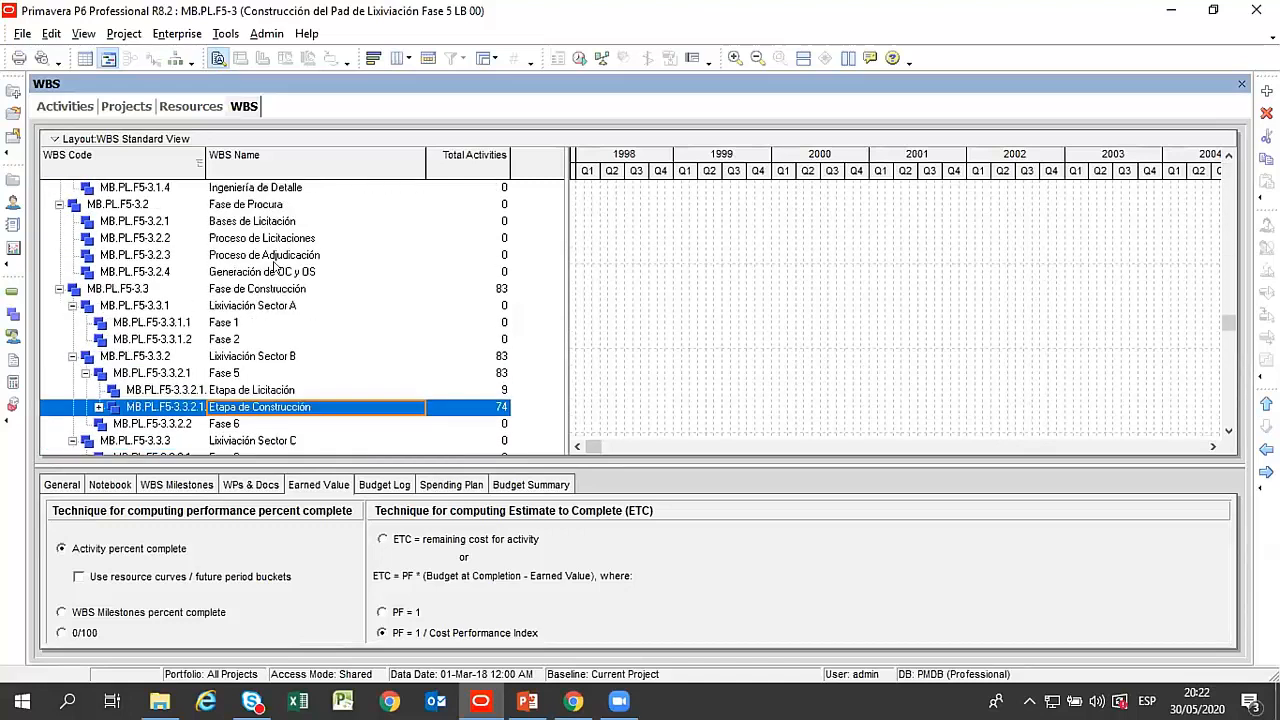
scroll(213, 245, up, 2)
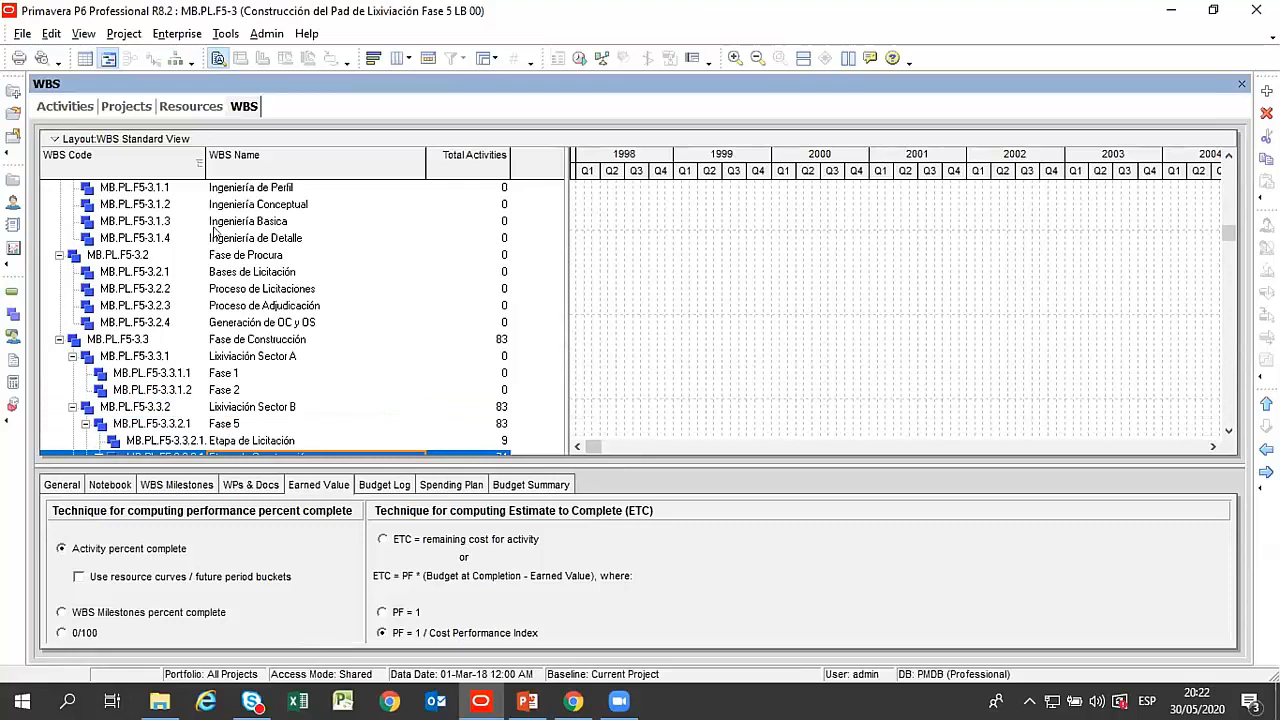
scroll(203, 265, up, 1)
scroll(203, 265, down, 3)
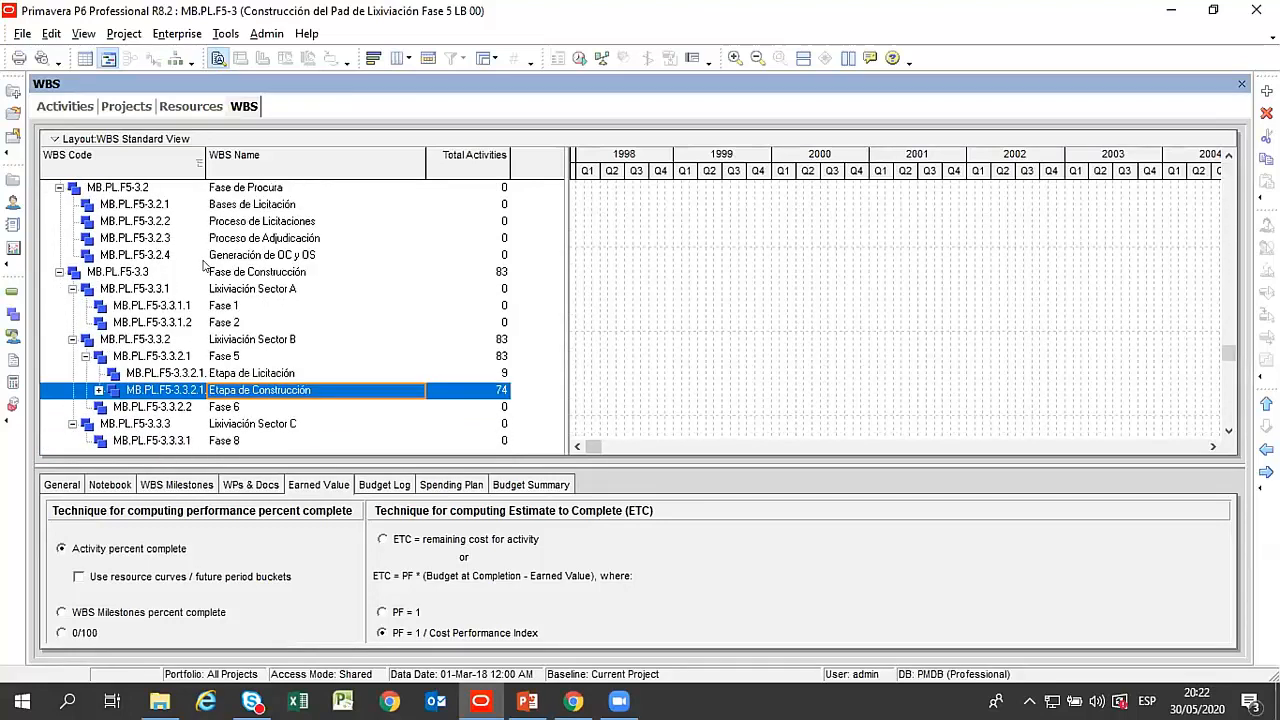
scroll(210, 266, up, 3)
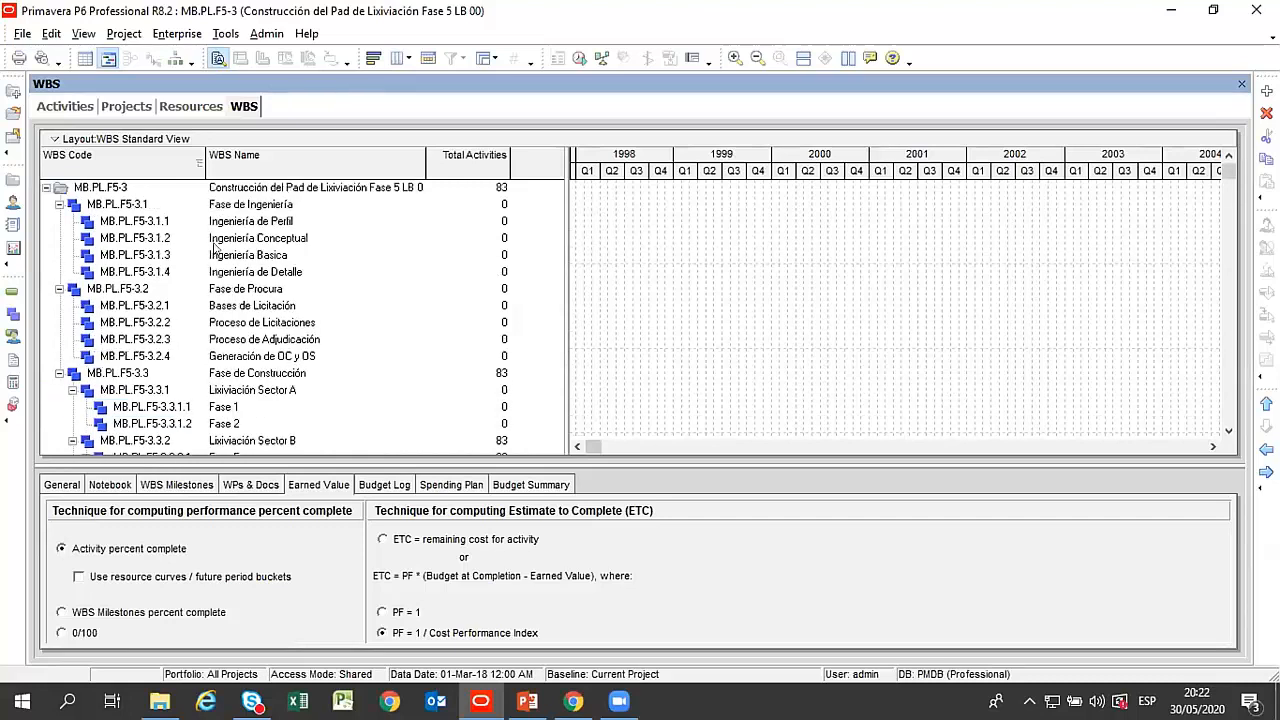
scroll(200, 247, down, 1)
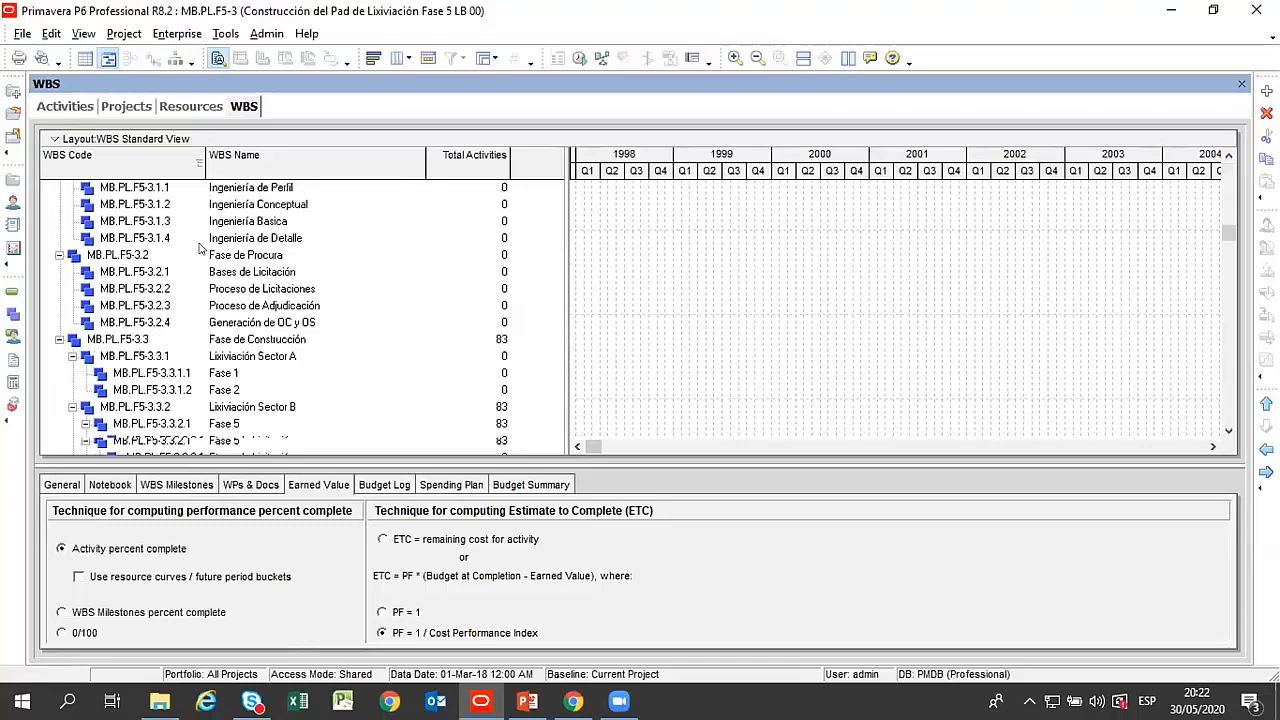
scroll(200, 247, down, 2)
click(245, 242)
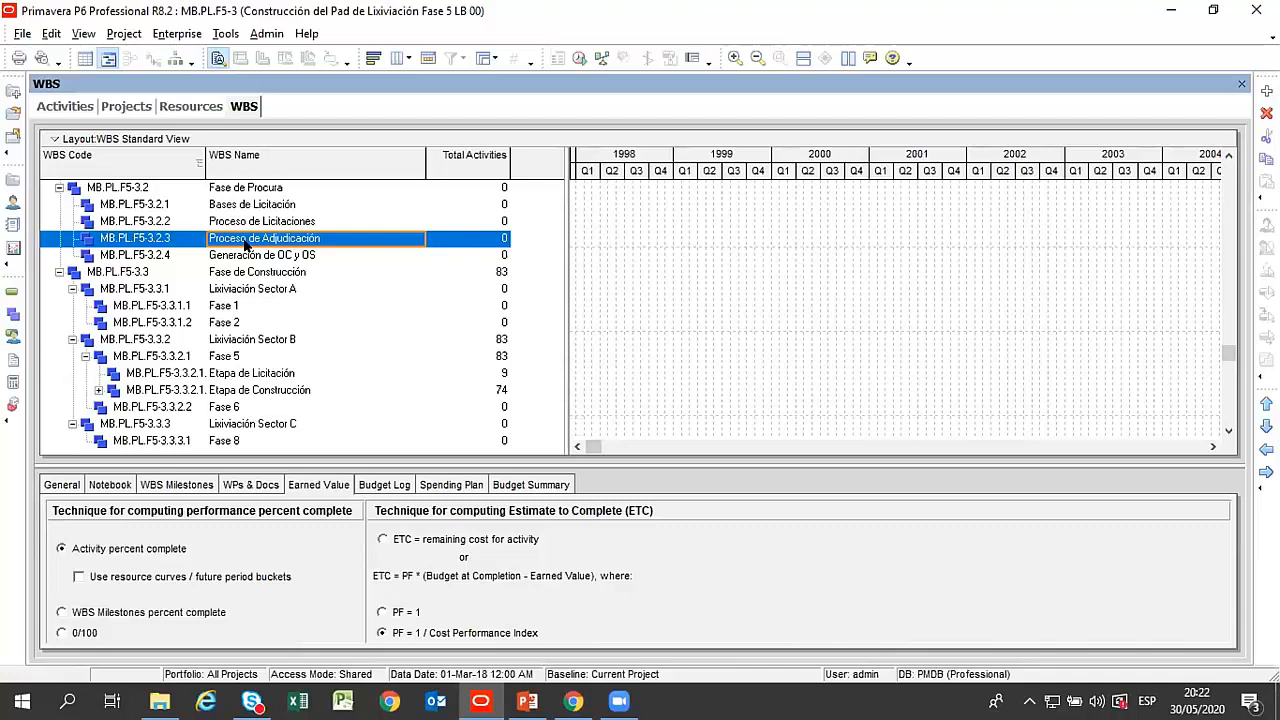
Show the project's activities and go through Ingeniería de Perfil, Carta de Invitación and the Fase 5 band.
click(78, 105)
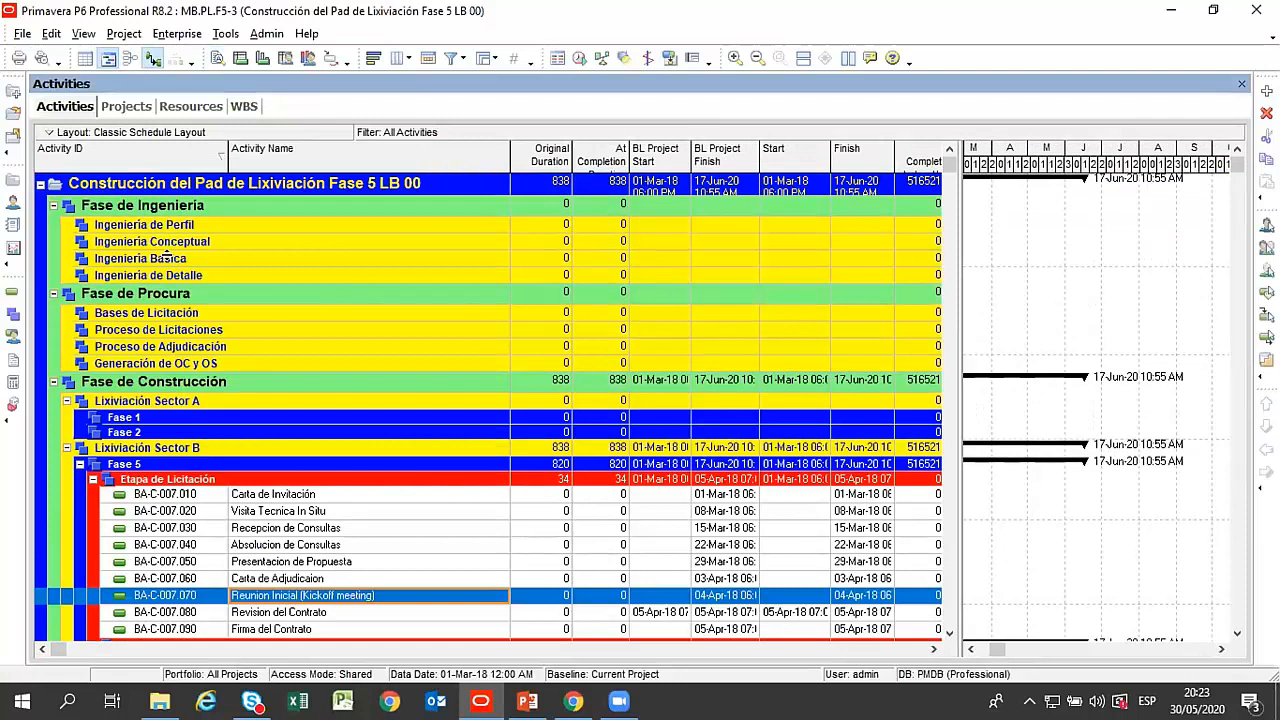
click(184, 228)
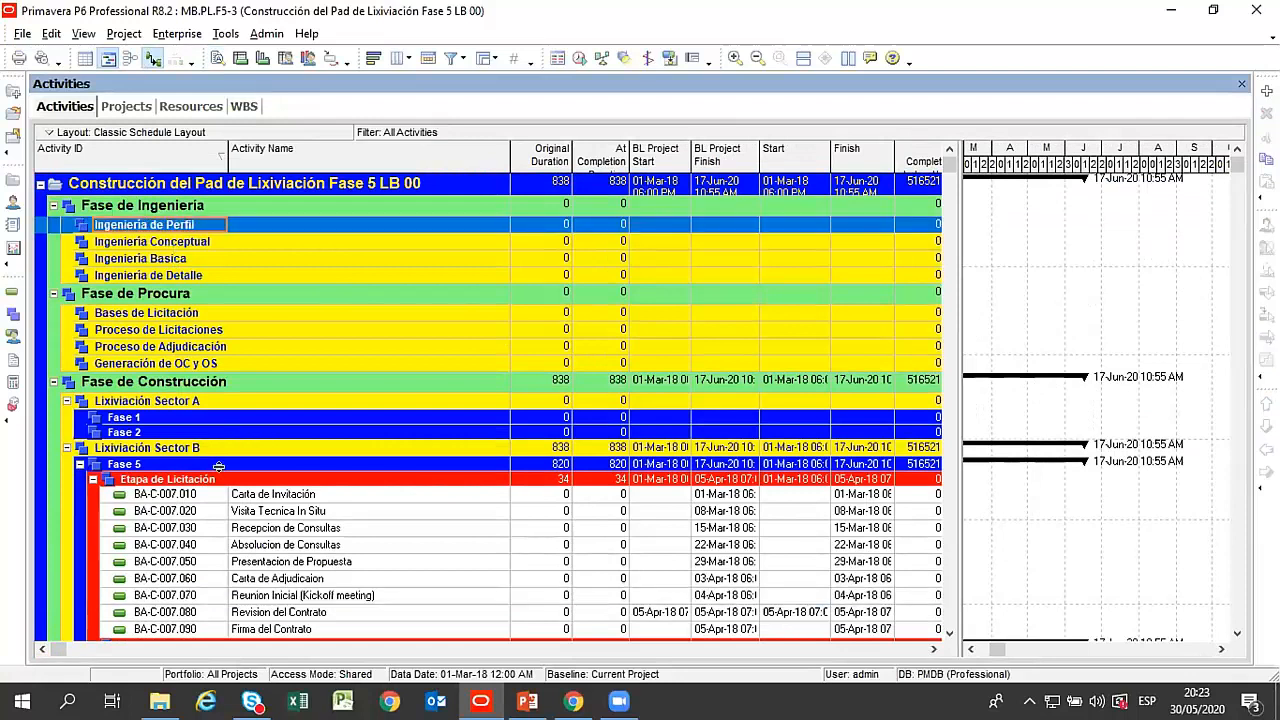
click(250, 497)
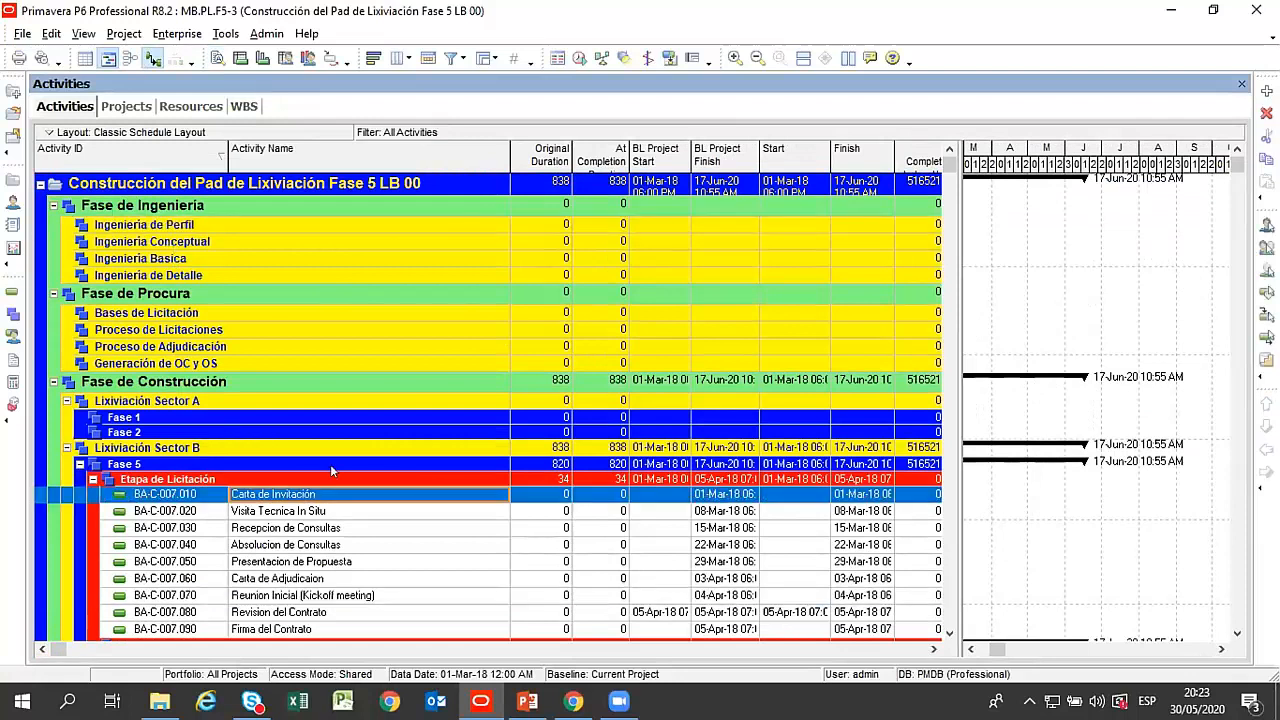
click(170, 465)
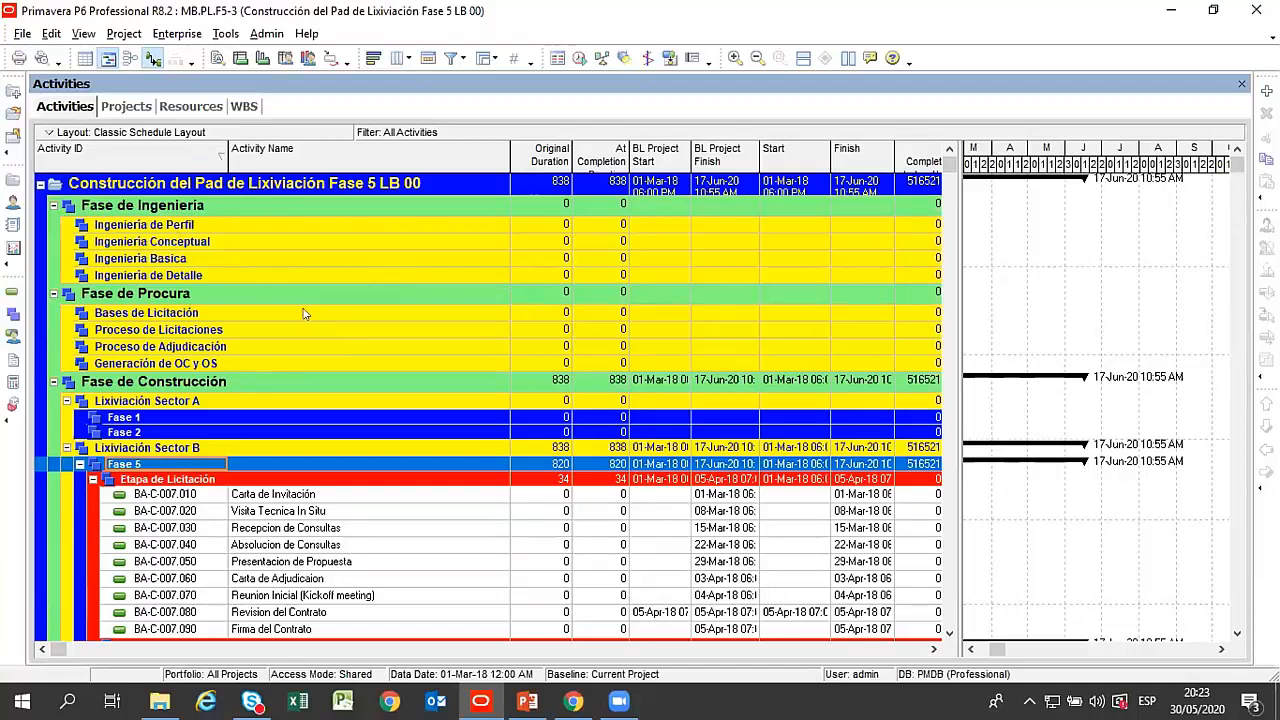
Hide empty WBS bands in the activity table through the Group and Sort settings.
right_click(298, 247)
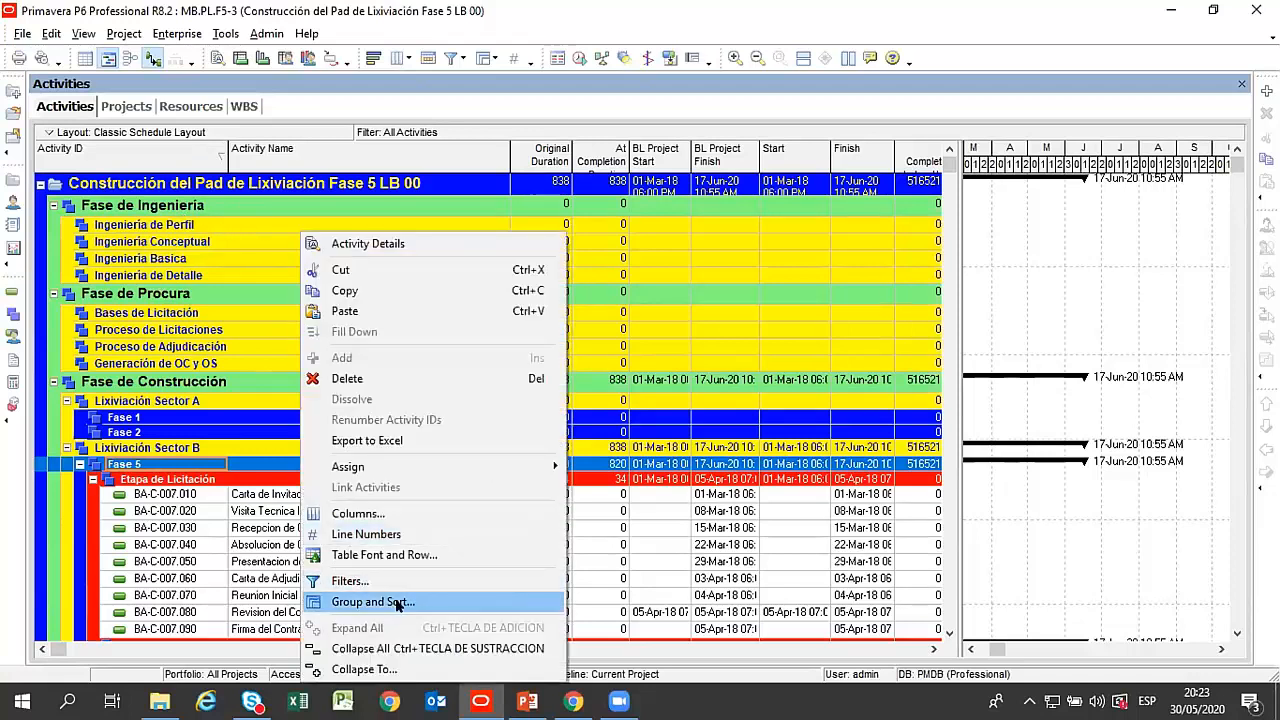
click(395, 602)
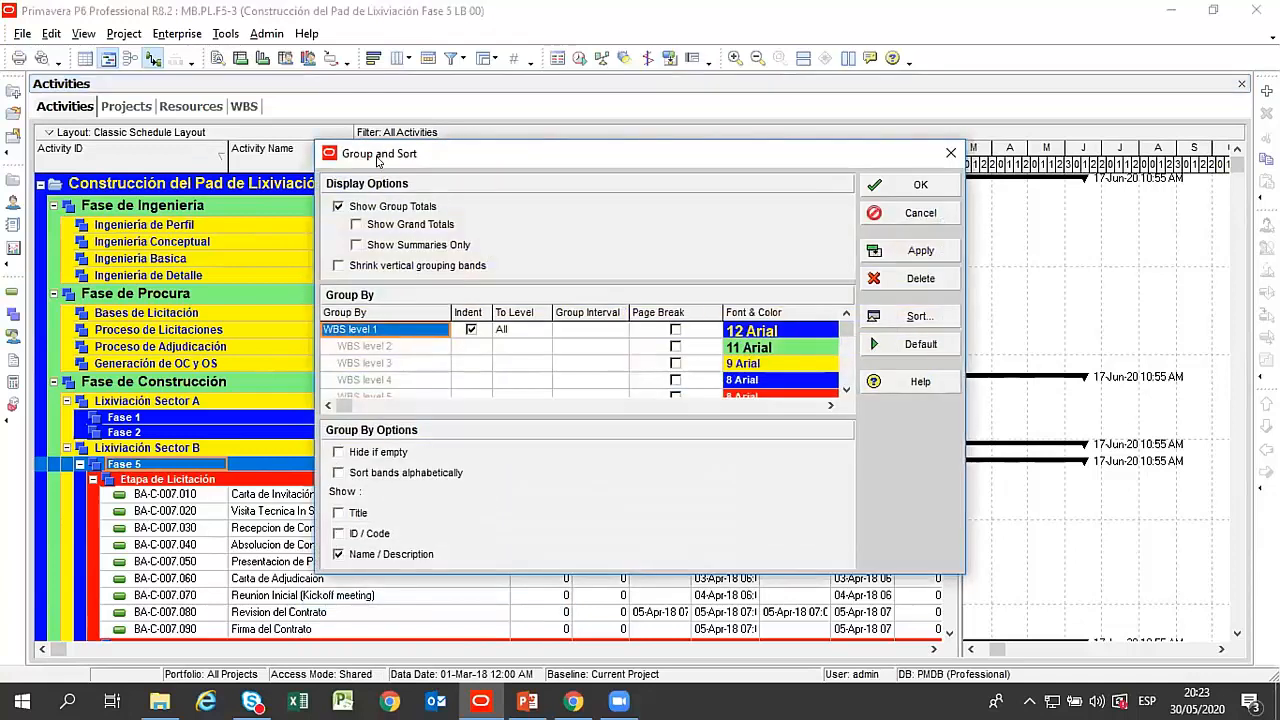
drag(512, 155, 475, 143)
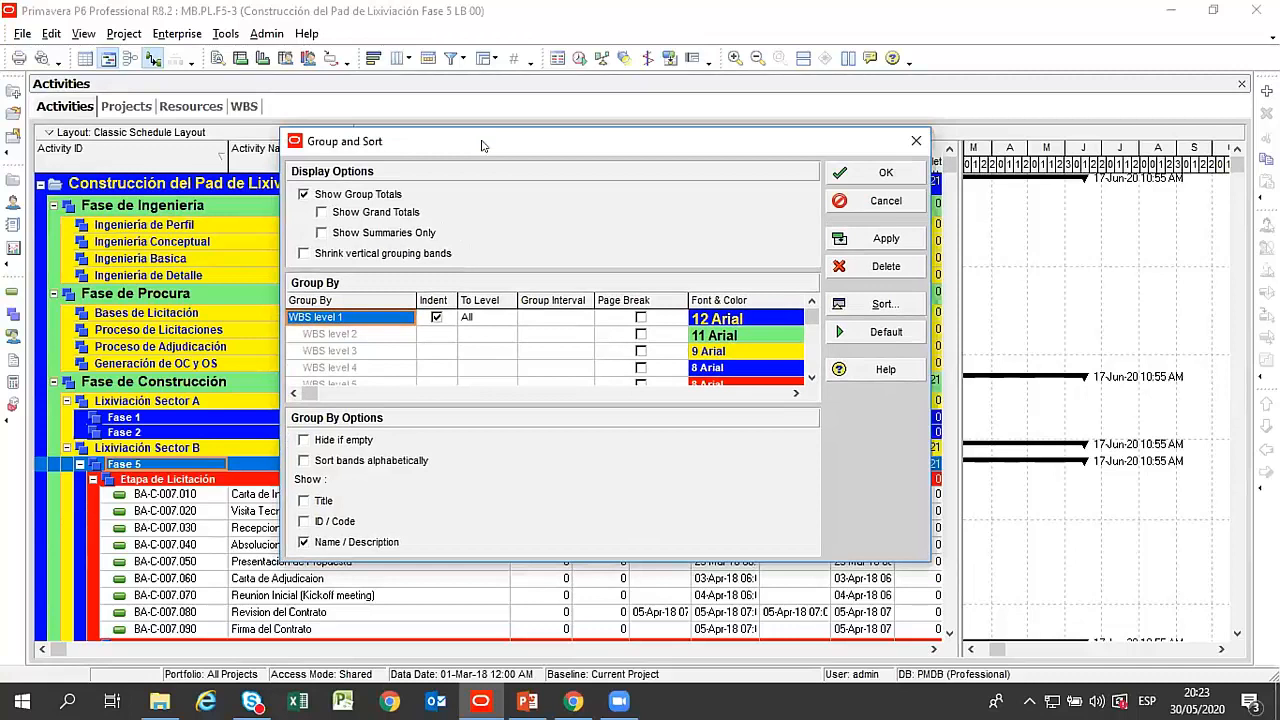
drag(481, 146, 472, 148)
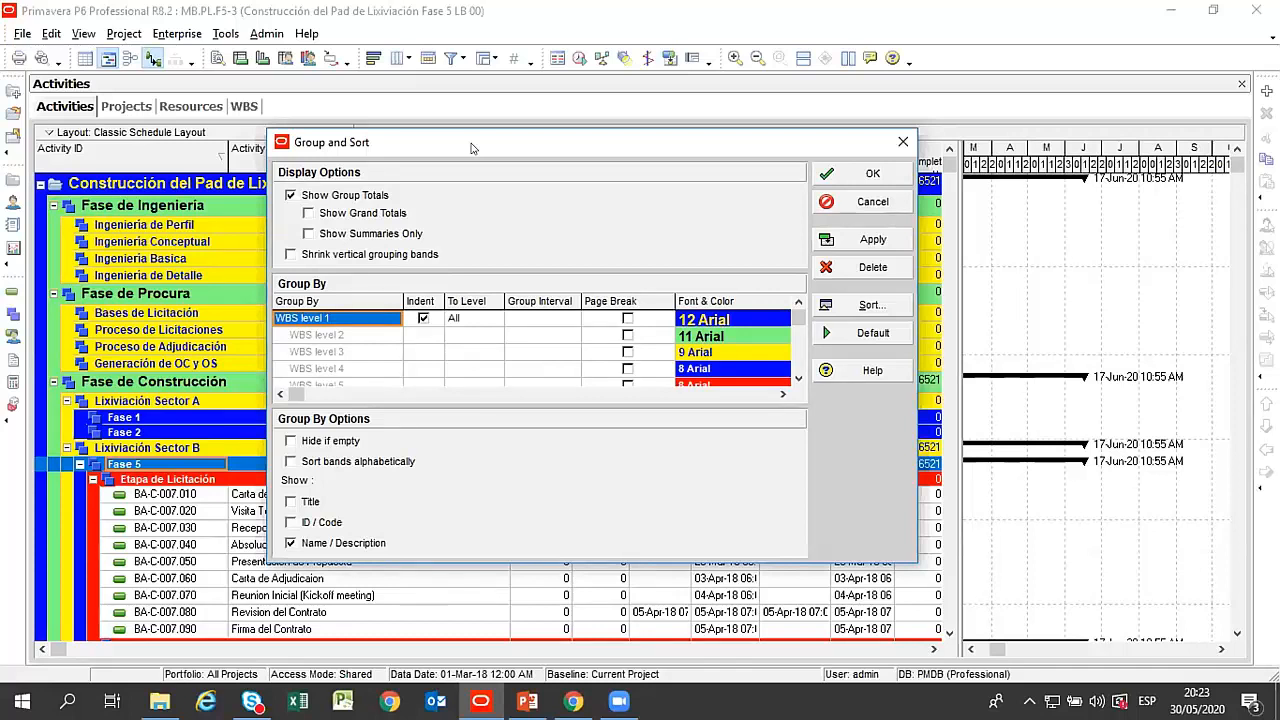
click(350, 442)
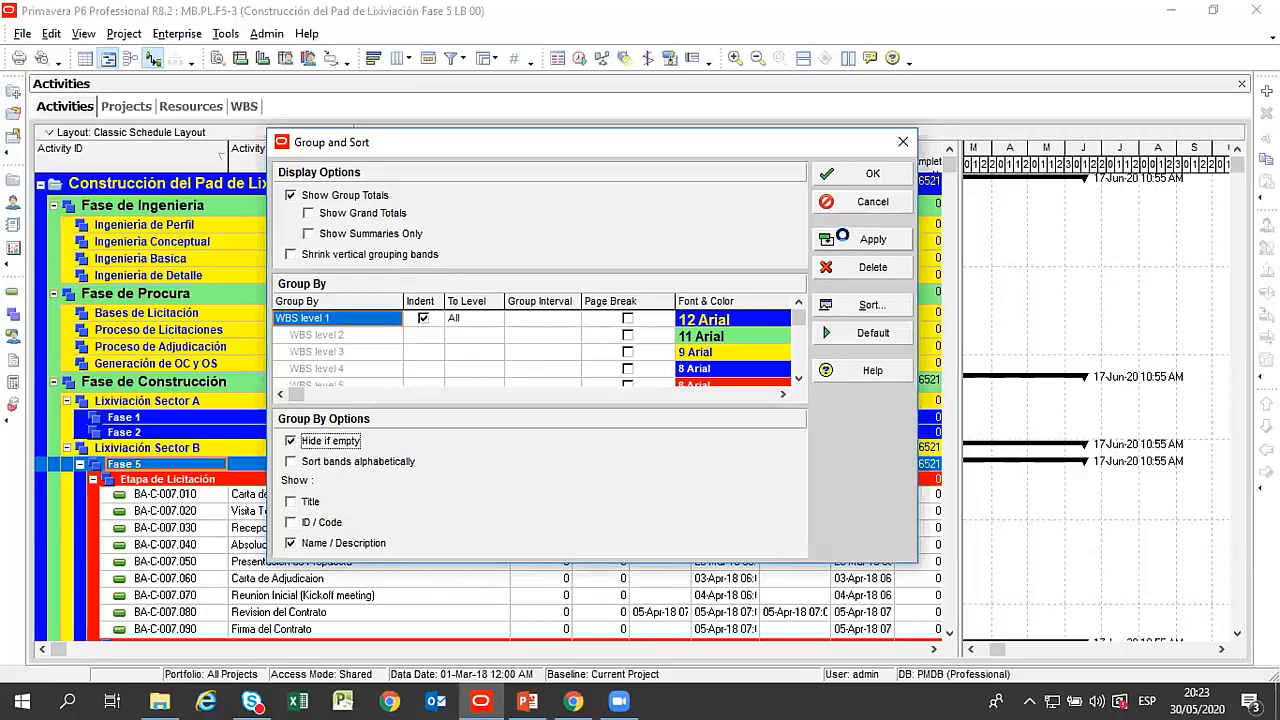
click(862, 239)
click(856, 173)
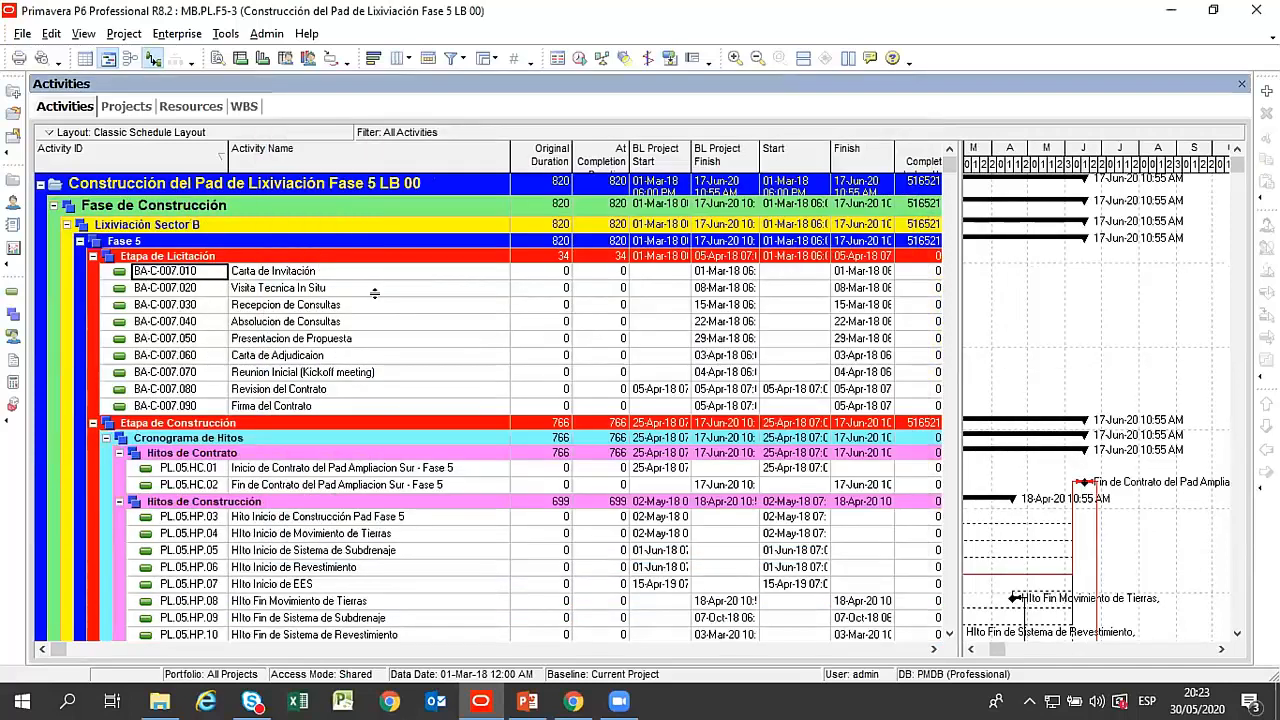
Enable shrinking of the vertical grouping bands in the activity table's Group and Sort settings.
click(284, 276)
right_click(286, 306)
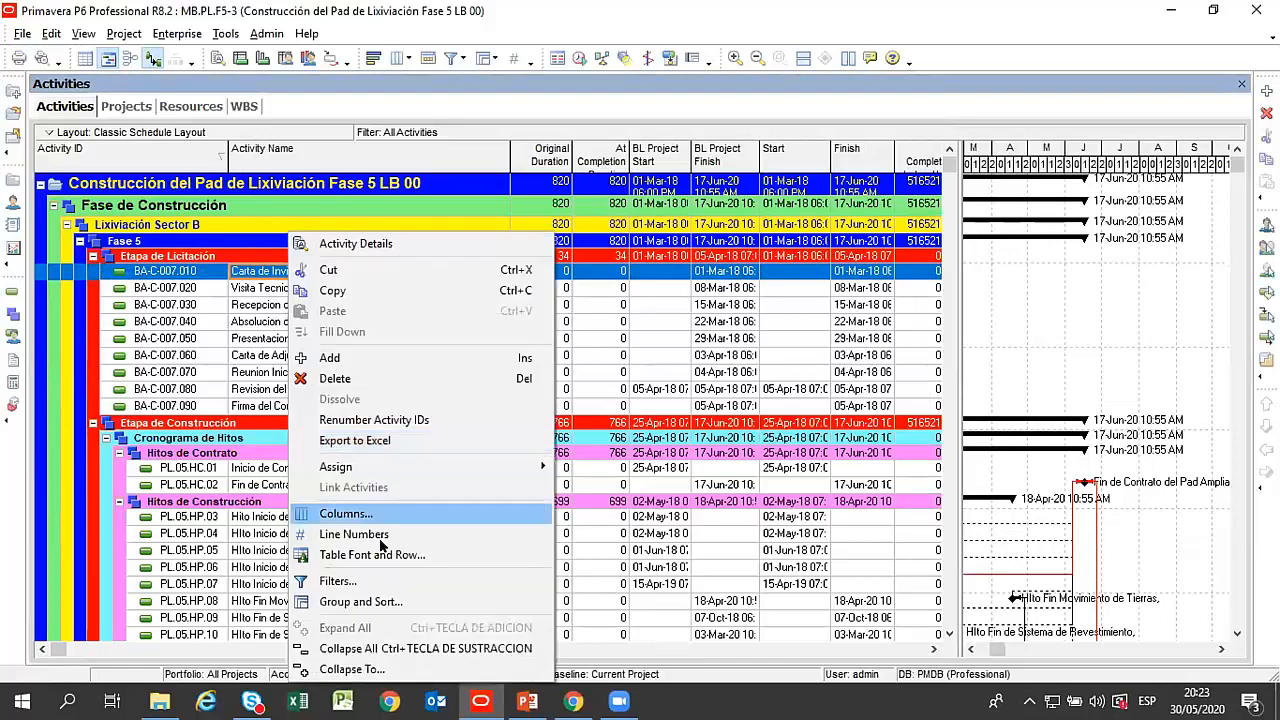
click(382, 602)
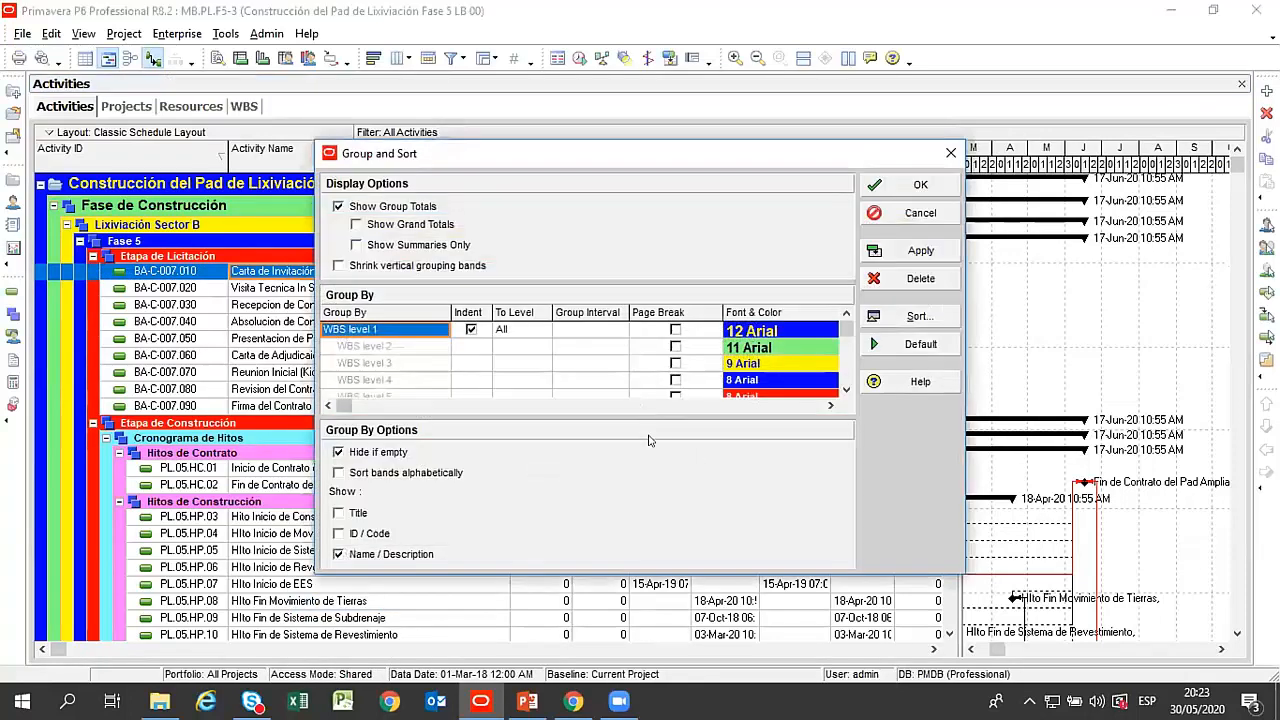
click(420, 266)
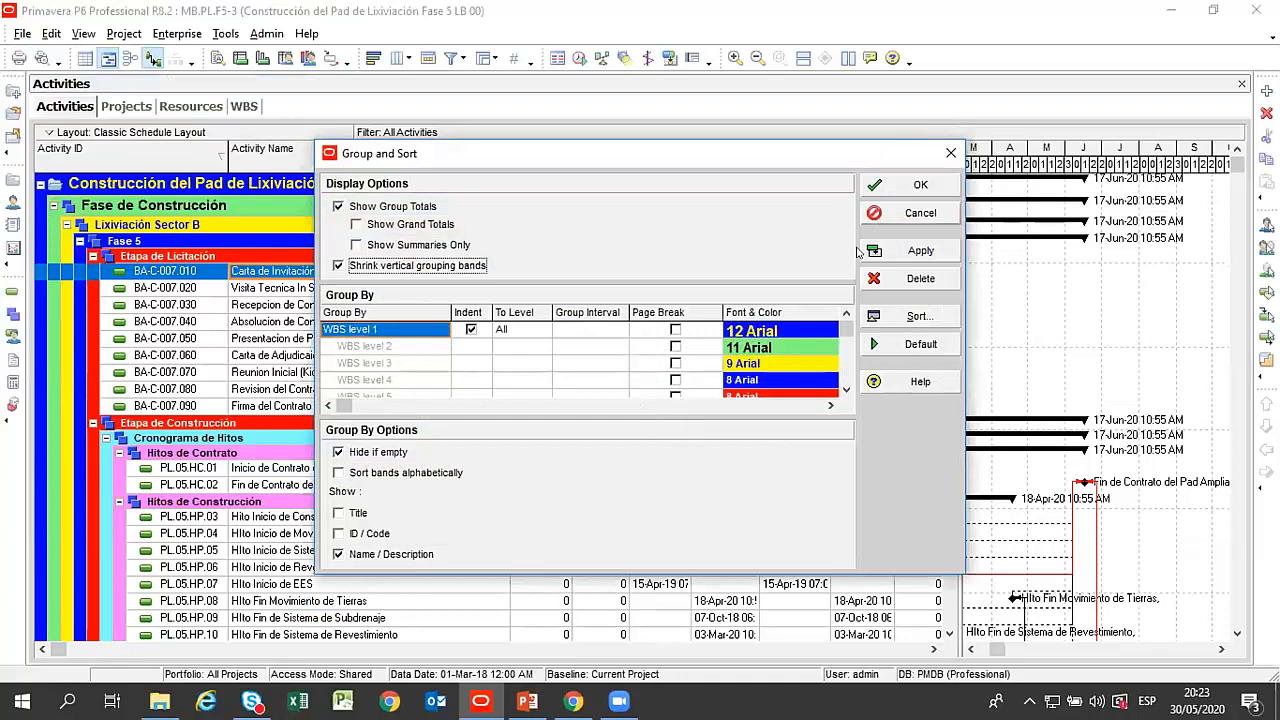
click(890, 251)
click(903, 186)
Narrow the Activity ID column and show the activity details for Movilización de EQ y MO under Trabajos Preliminares y Provisionales.
scroll(533, 265, down, 6)
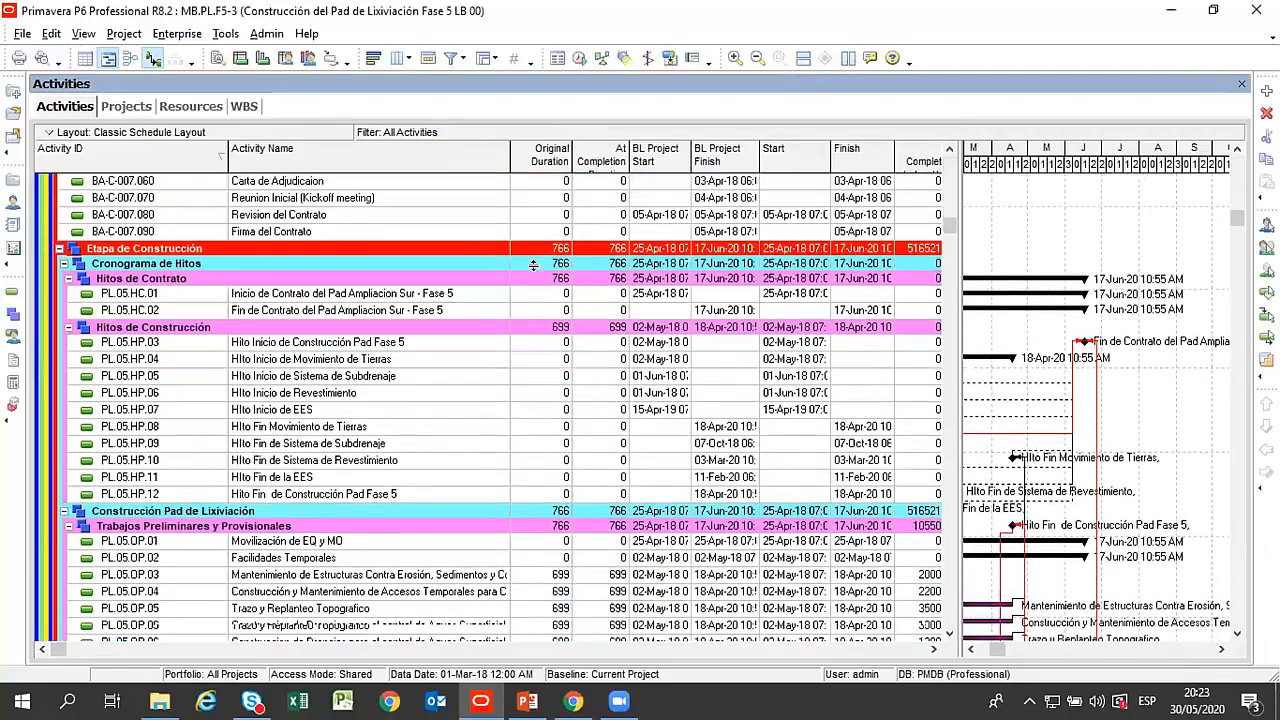
scroll(526, 284, down, 1)
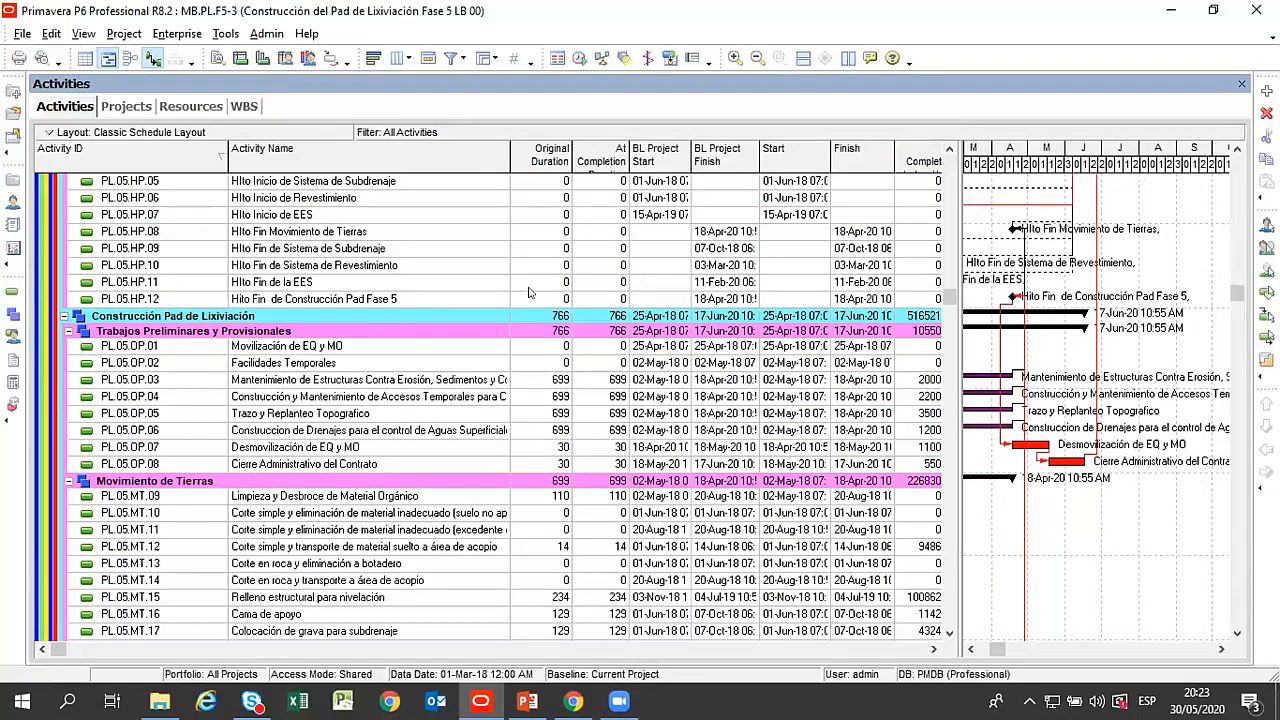
scroll(530, 292, down, 1)
scroll(530, 292, down, 1)
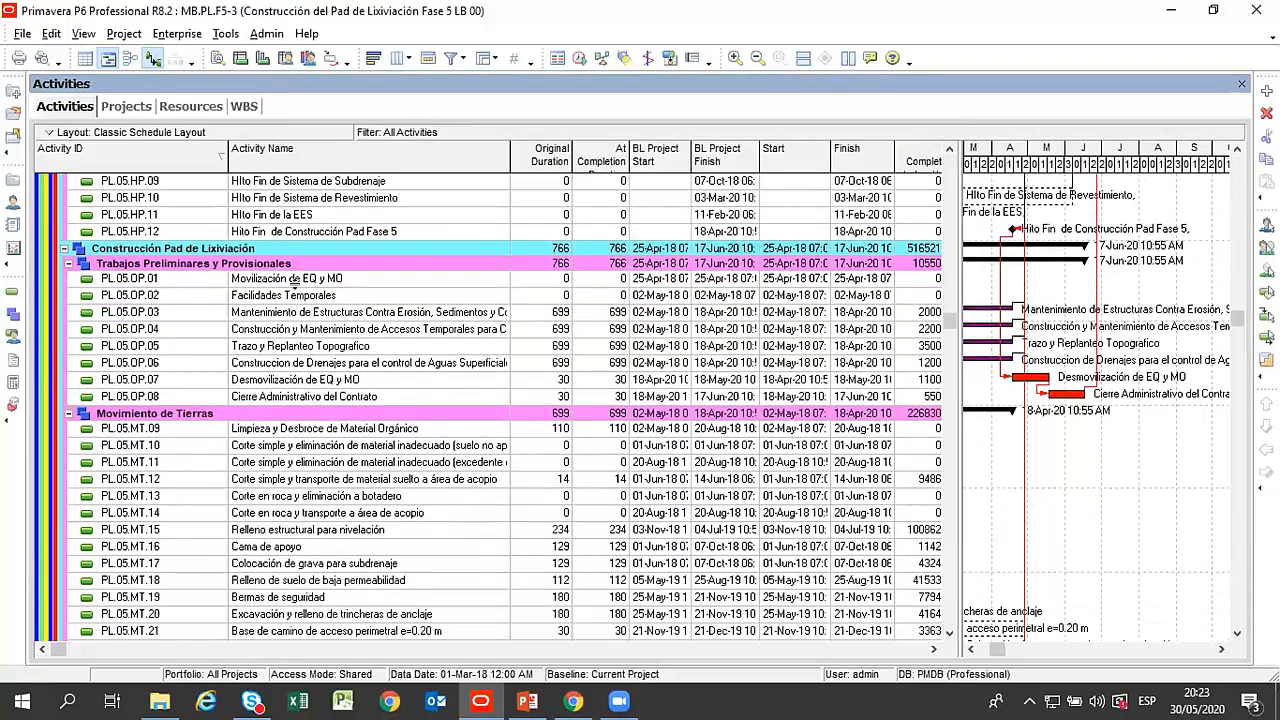
click(307, 281)
drag(228, 160, 179, 159)
click(218, 57)
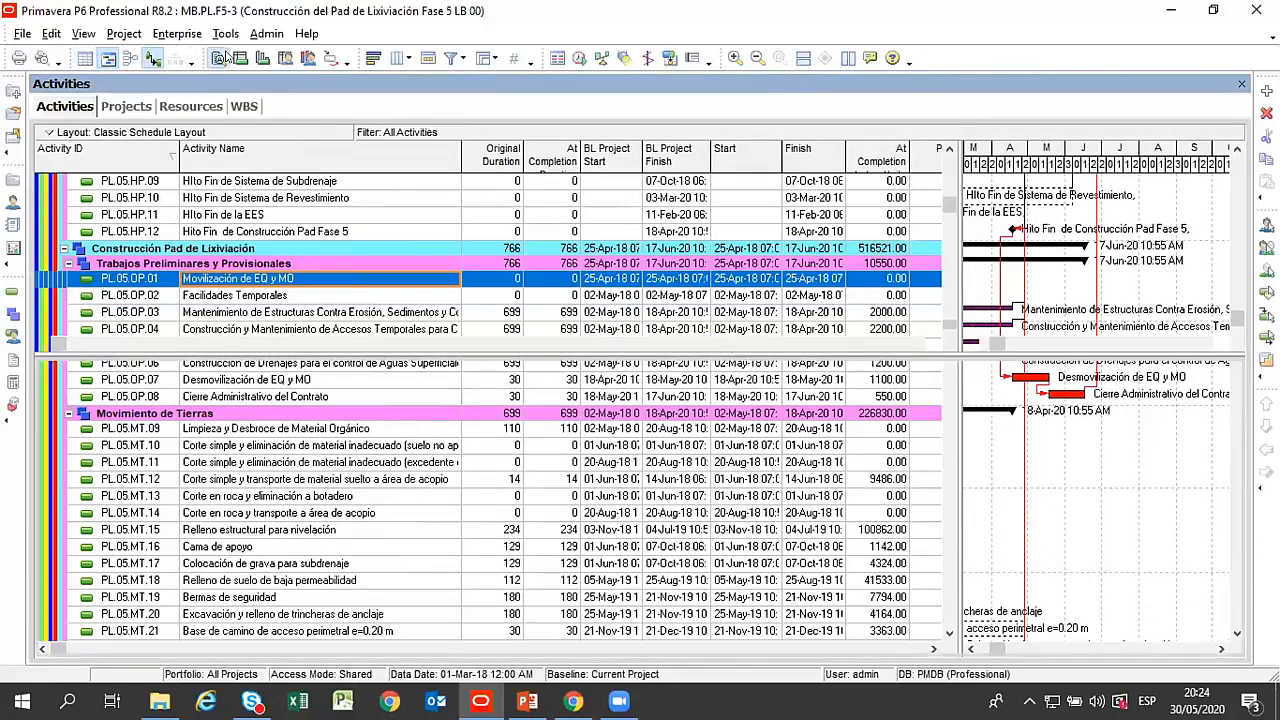
drag(609, 345, 609, 474)
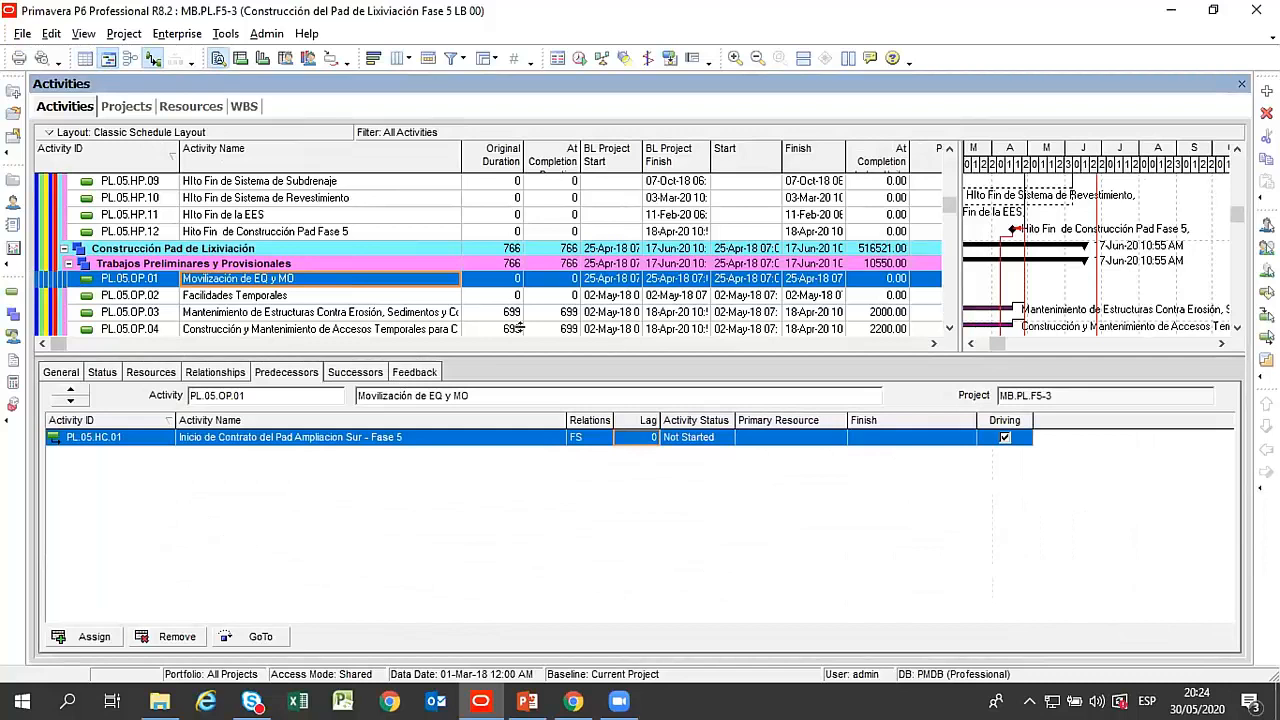
Show the resources assigned to Limpieza y Desbroce de Material Orgánico under Movimiento de Tierras, with the details area enlarged.
scroll(300, 330, down, 2)
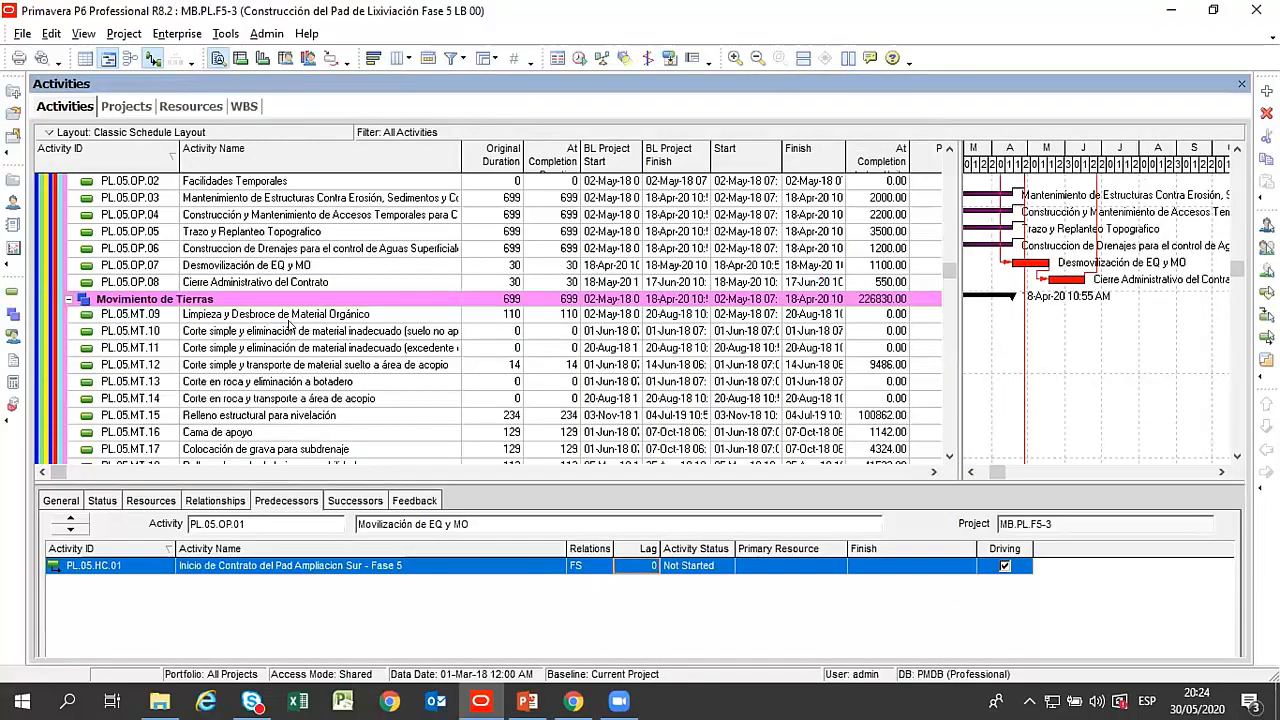
click(289, 316)
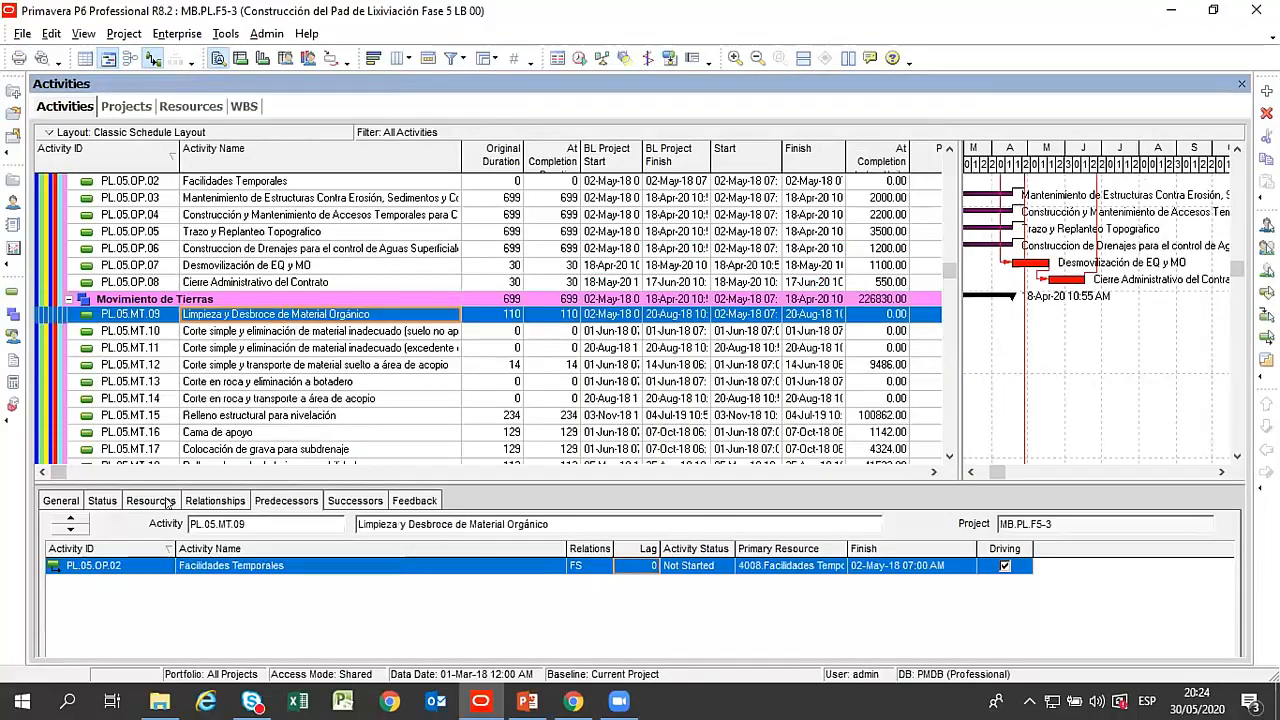
drag(190, 472, 205, 410)
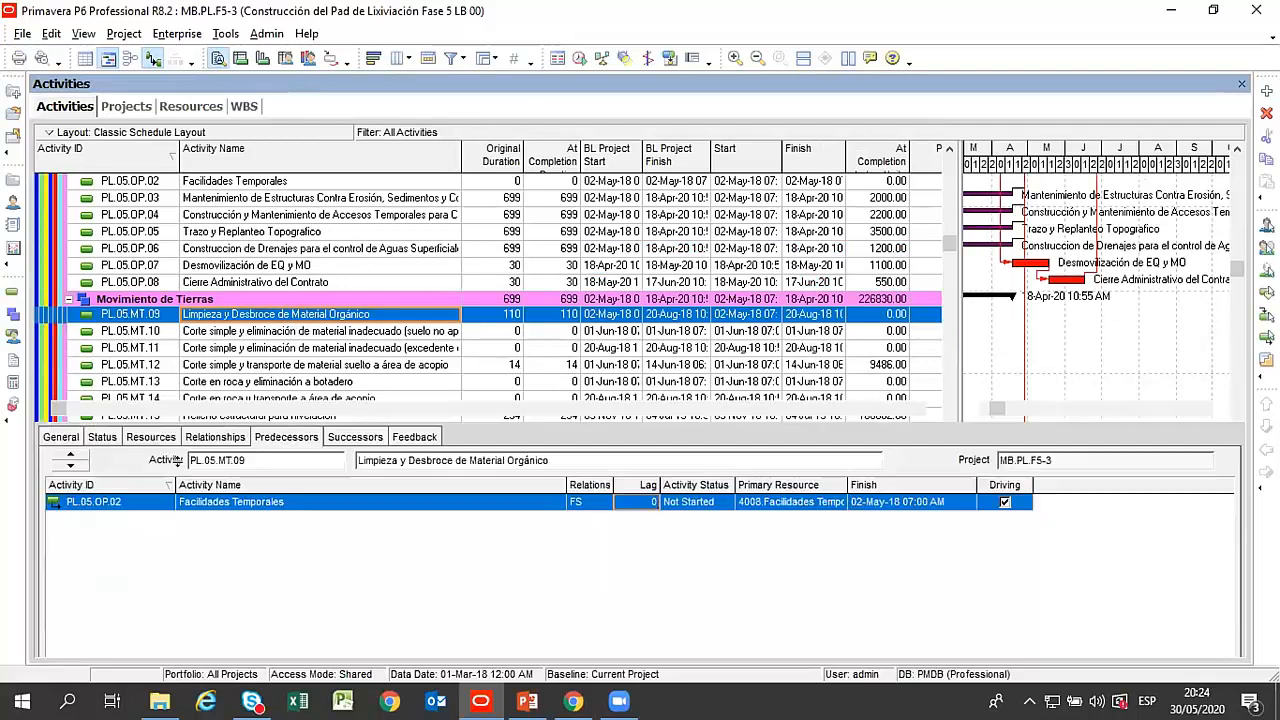
click(151, 437)
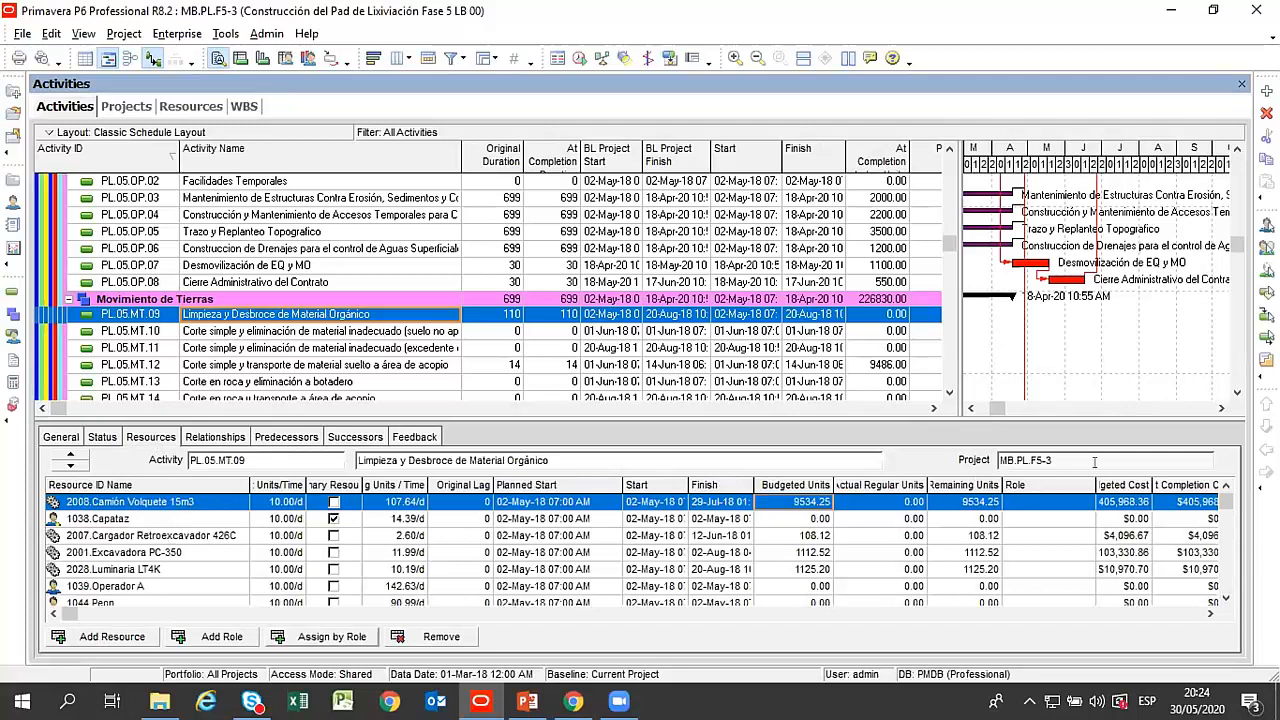
Go through the resources assigned to Limpieza y Desbroce de Material Orgánico, from Capataz down to Tractor D8R and back up.
click(113, 519)
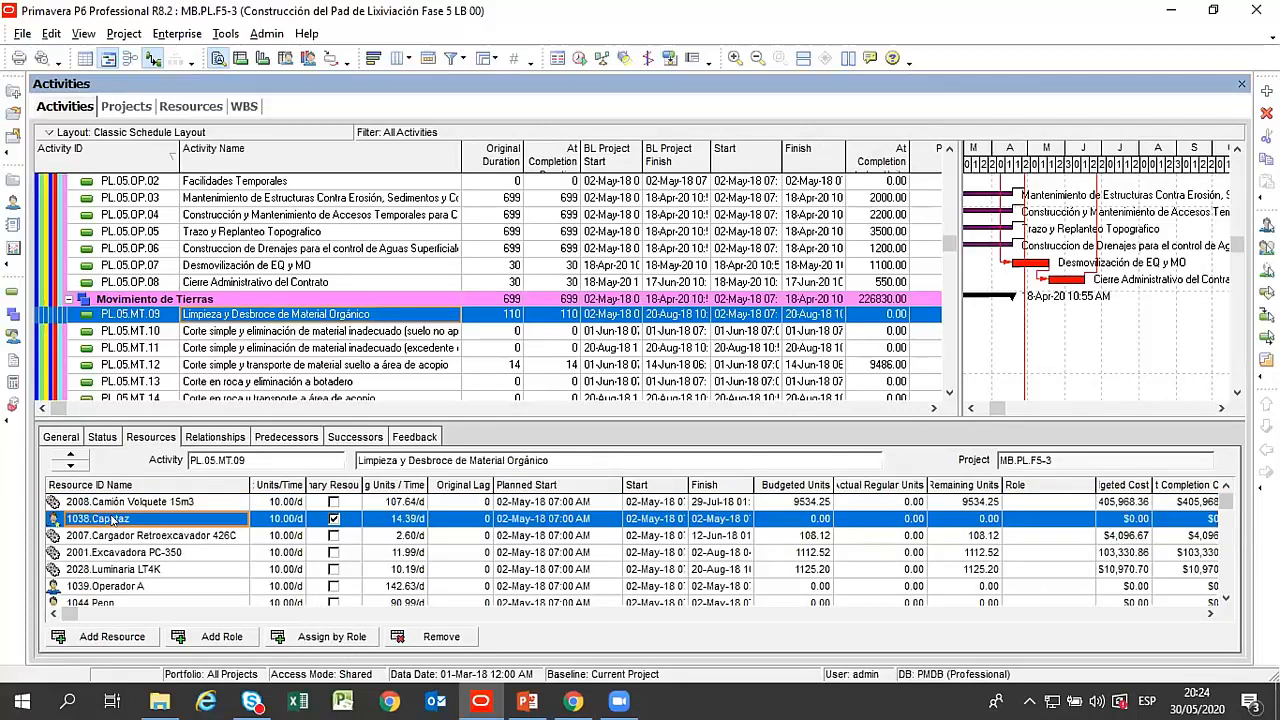
key(Down)
key(Down)
key(Down)
key(Down)
key(Down)
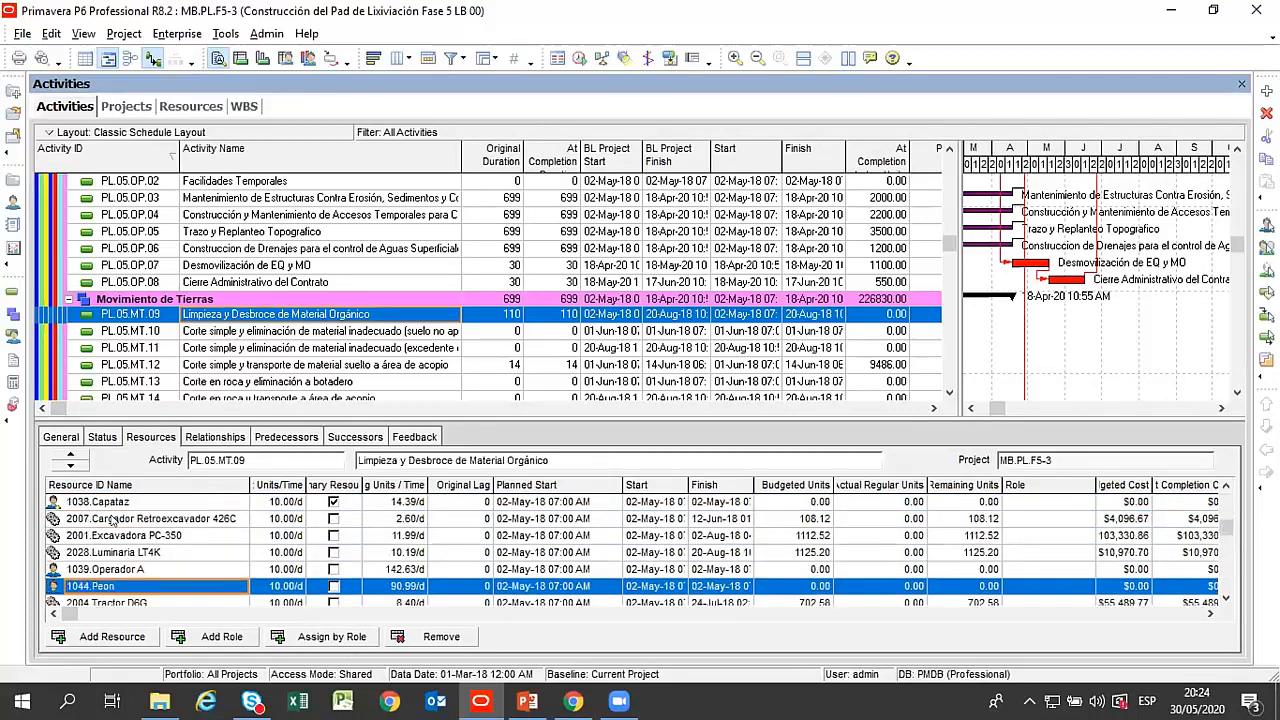
key(Down)
key(Down)
key(Up)
key(Up)
key(Up)
key(Up)
key(Up)
key(Up)
key(Up)
key(Up)
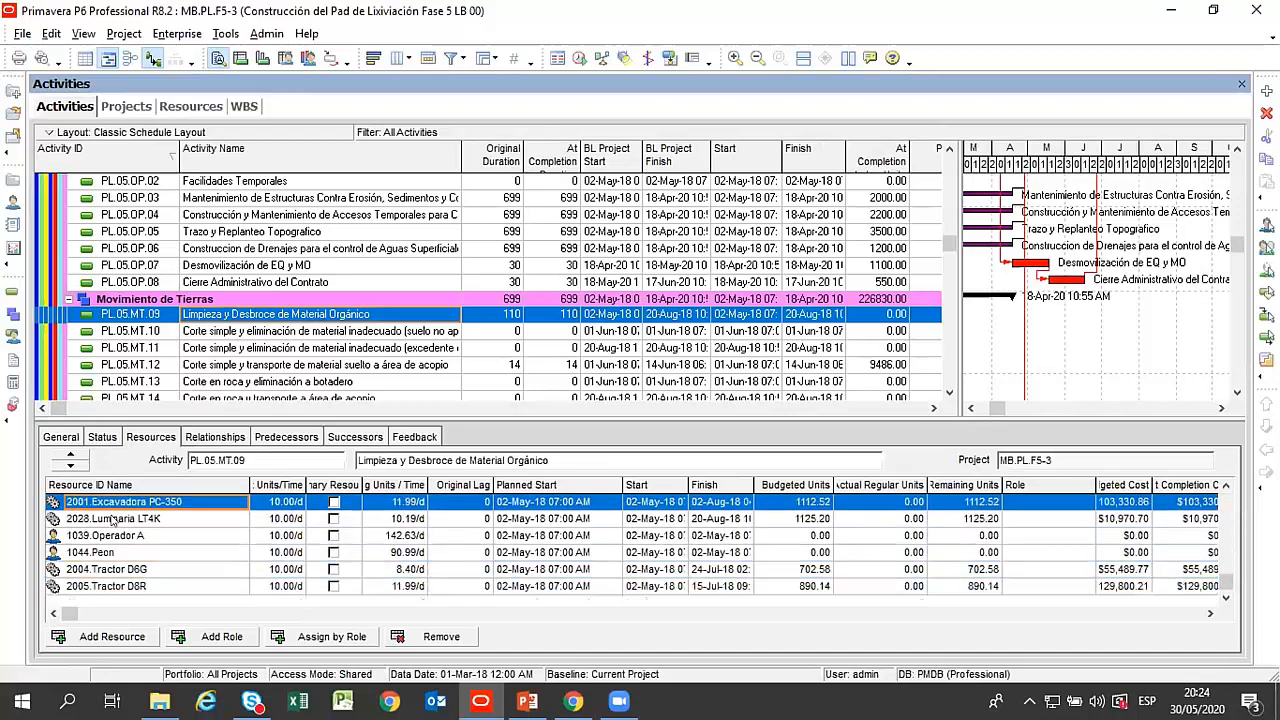
key(Down)
key(Down)
key(Down)
key(Down)
key(Down)
key(Down)
key(Down)
key(Down)
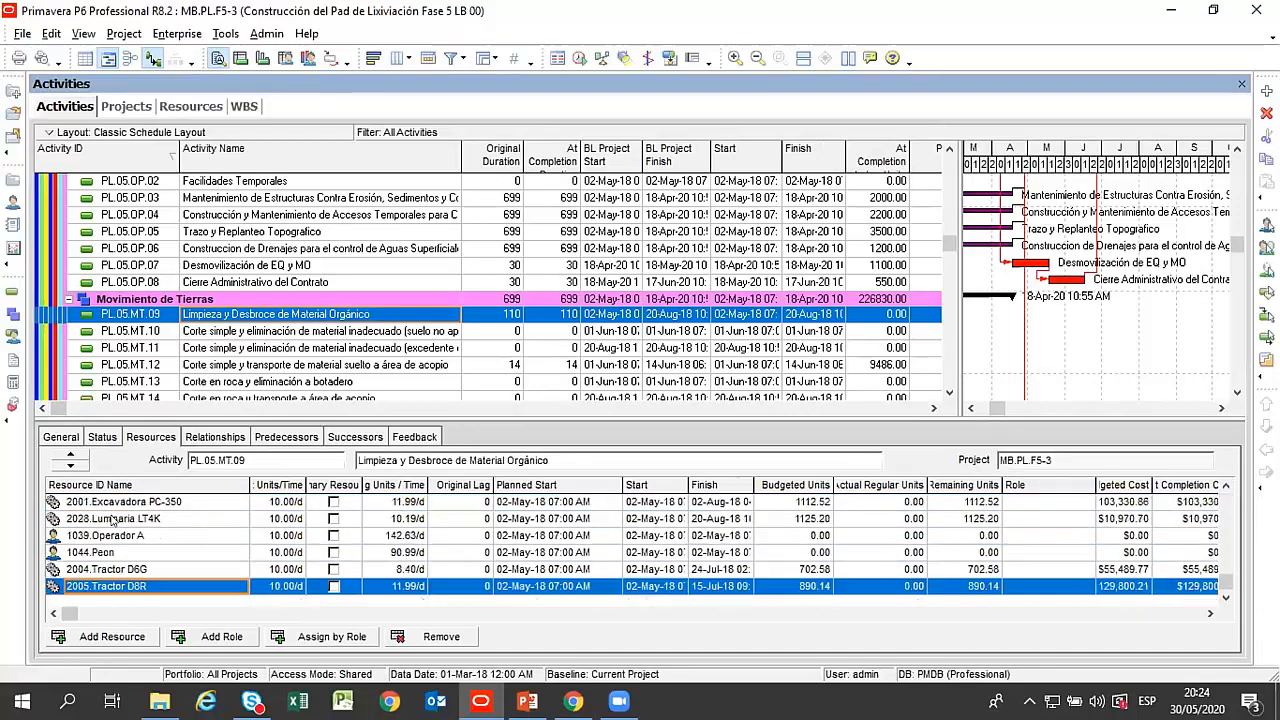
key(Up)
key(Up)
key(Up)
key(Up)
key(Up)
key(Up)
key(Up)
key(Up)
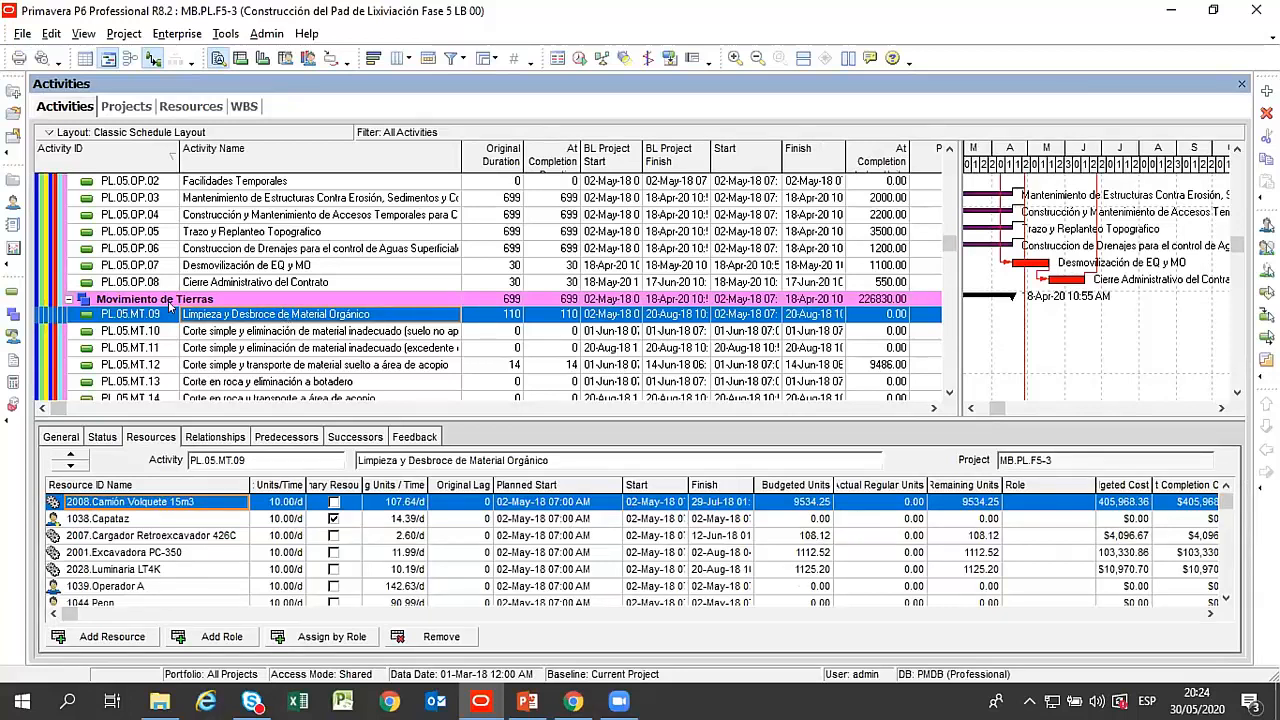
Review the resources of the cutting activities PL.05.MT.10 to PL.05.MT.13 and widen the Activity Name column to fit the full names.
click(298, 331)
scroll(505, 233, down, 3)
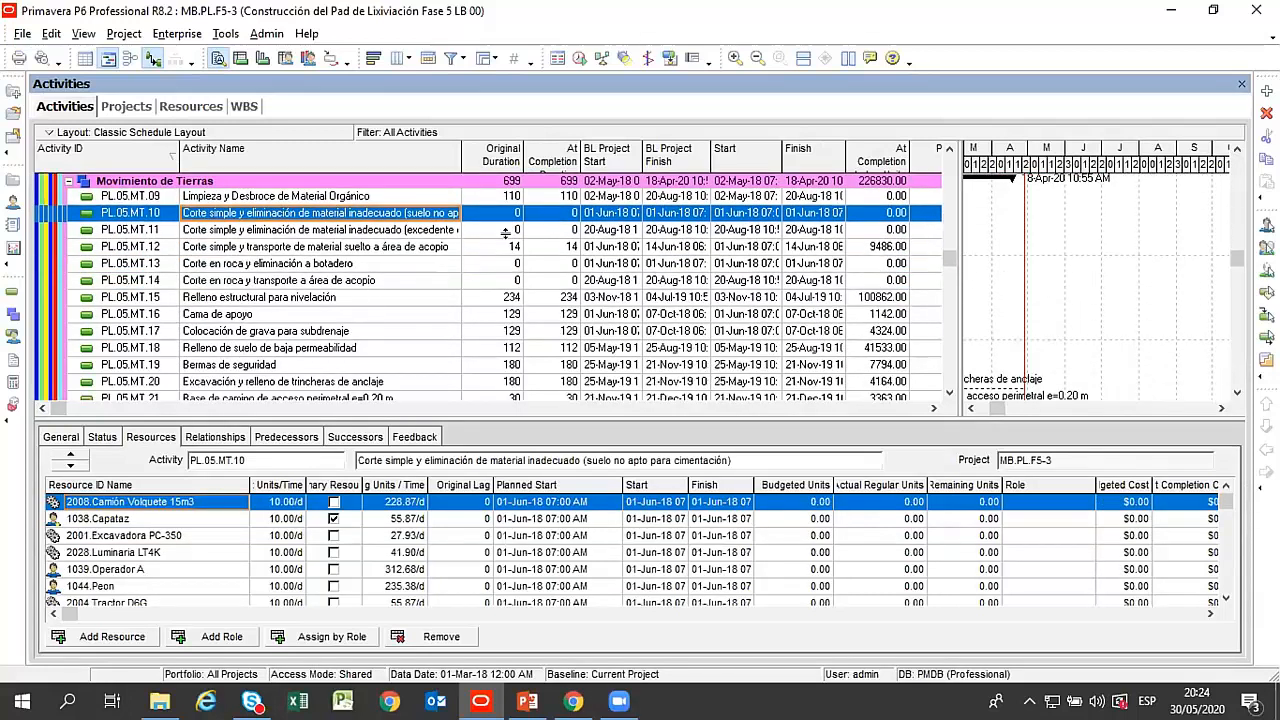
click(428, 230)
drag(460, 152, 568, 172)
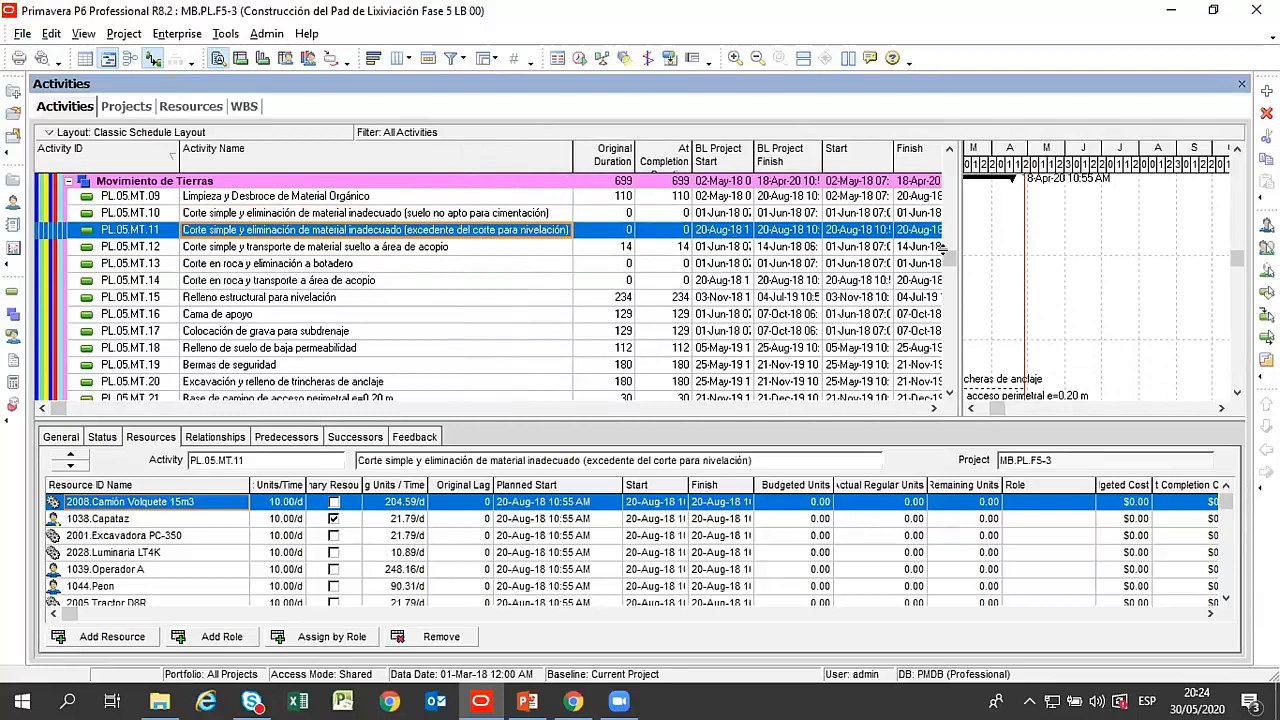
click(400, 247)
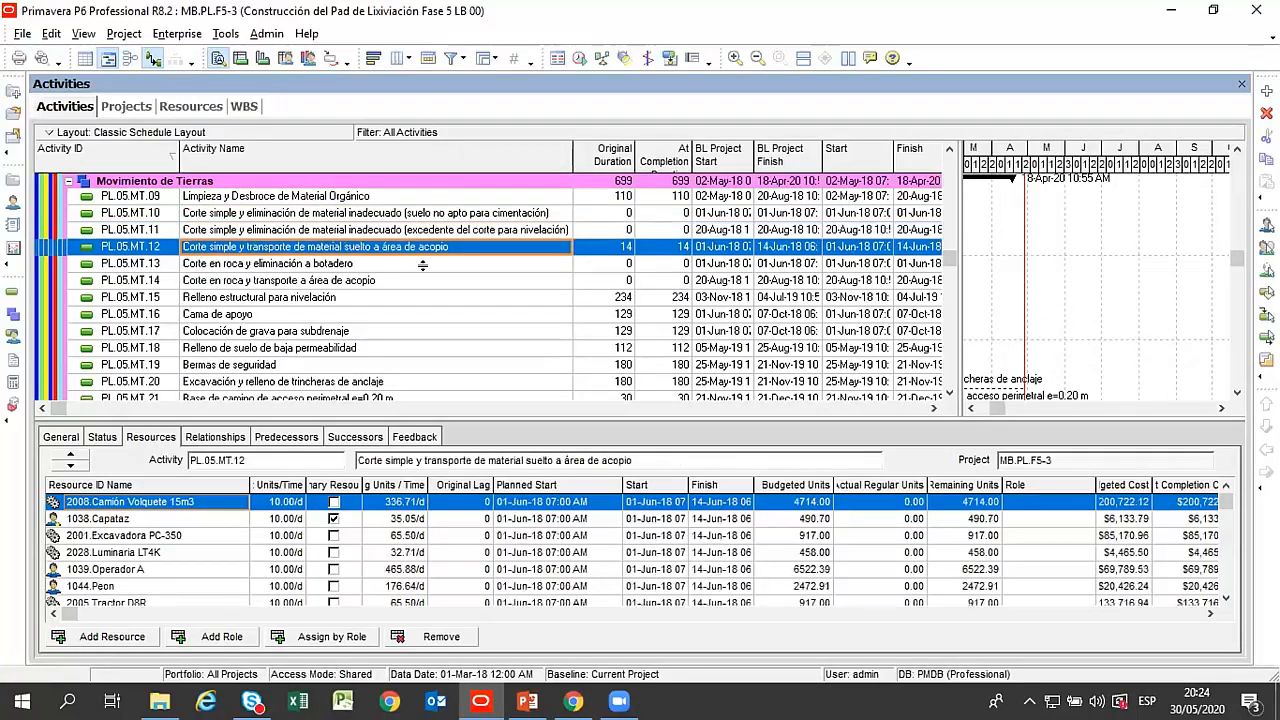
click(363, 264)
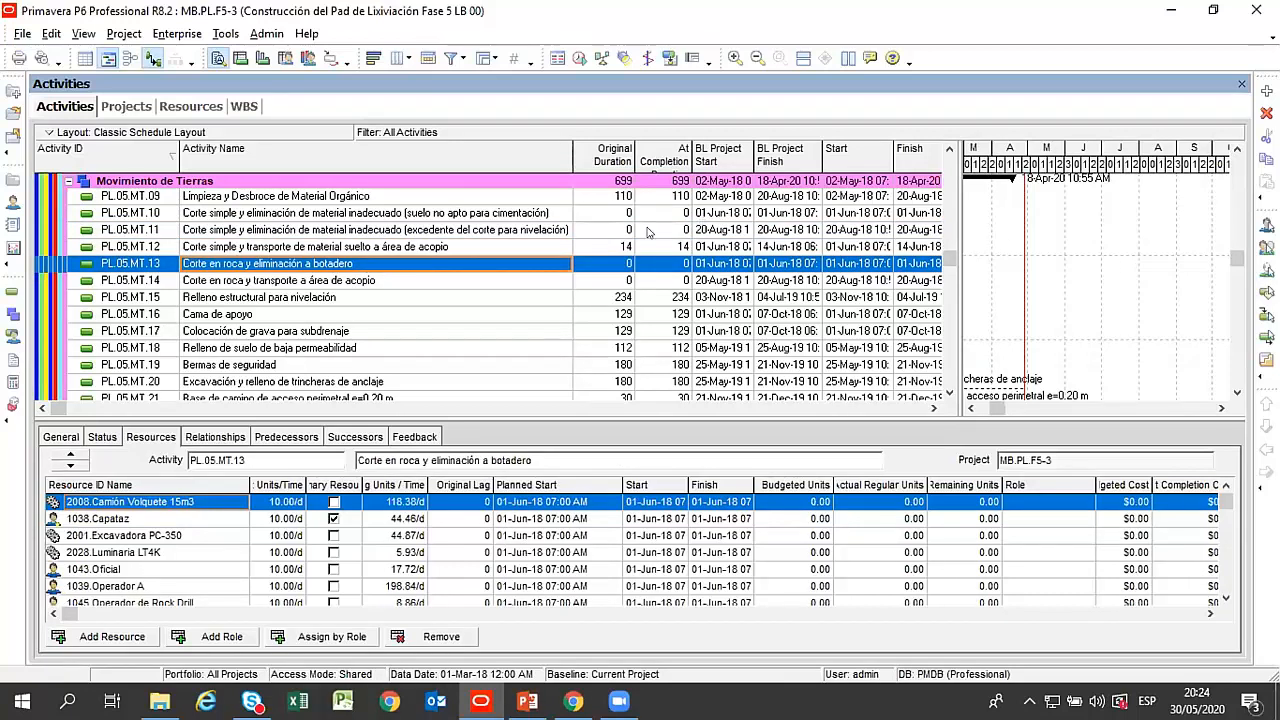
Hide the activity details, enlarge the Gantt chart area down to the Original Duration column and narrow the Activity ID column.
drag(648, 232, 652, 232)
drag(737, 150, 718, 152)
drag(780, 408, 737, 408)
right_click(733, 435)
click(766, 445)
drag(744, 164, 908, 164)
scroll(932, 308, up, 4)
scroll(916, 268, up, 3)
scroll(798, 326, down, 1)
scroll(449, 312, up, 4)
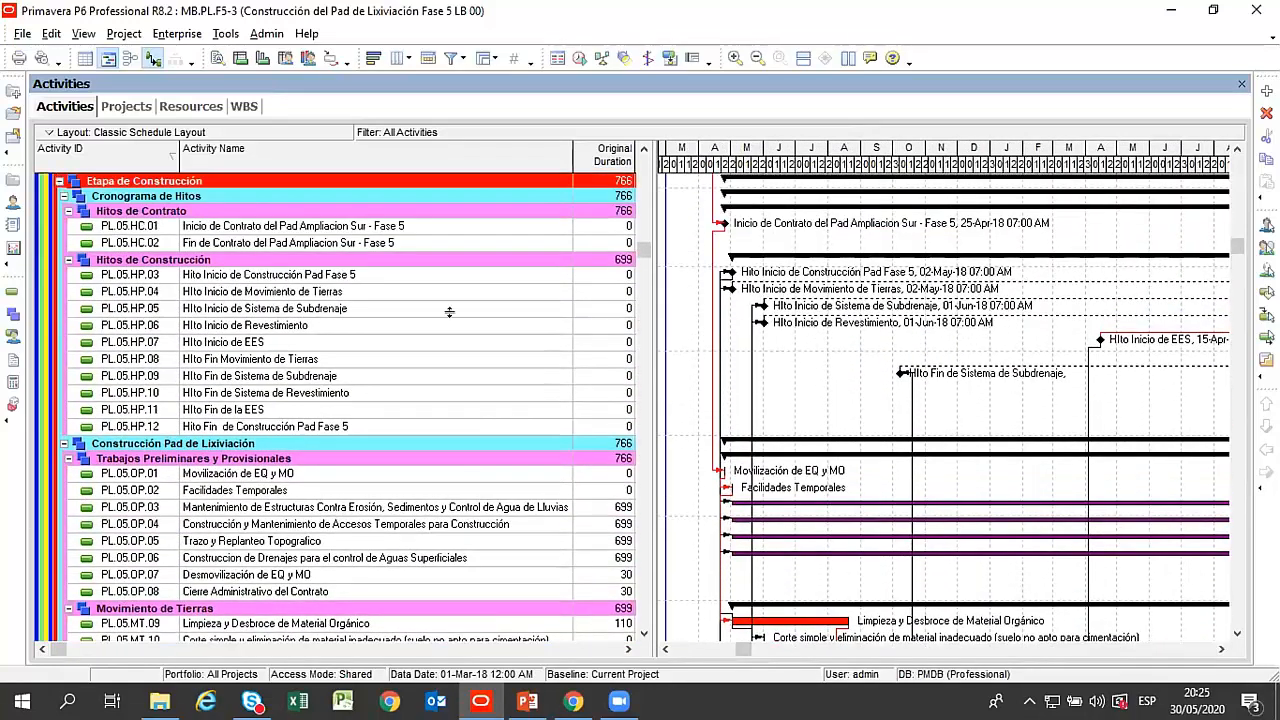
drag(174, 146, 157, 148)
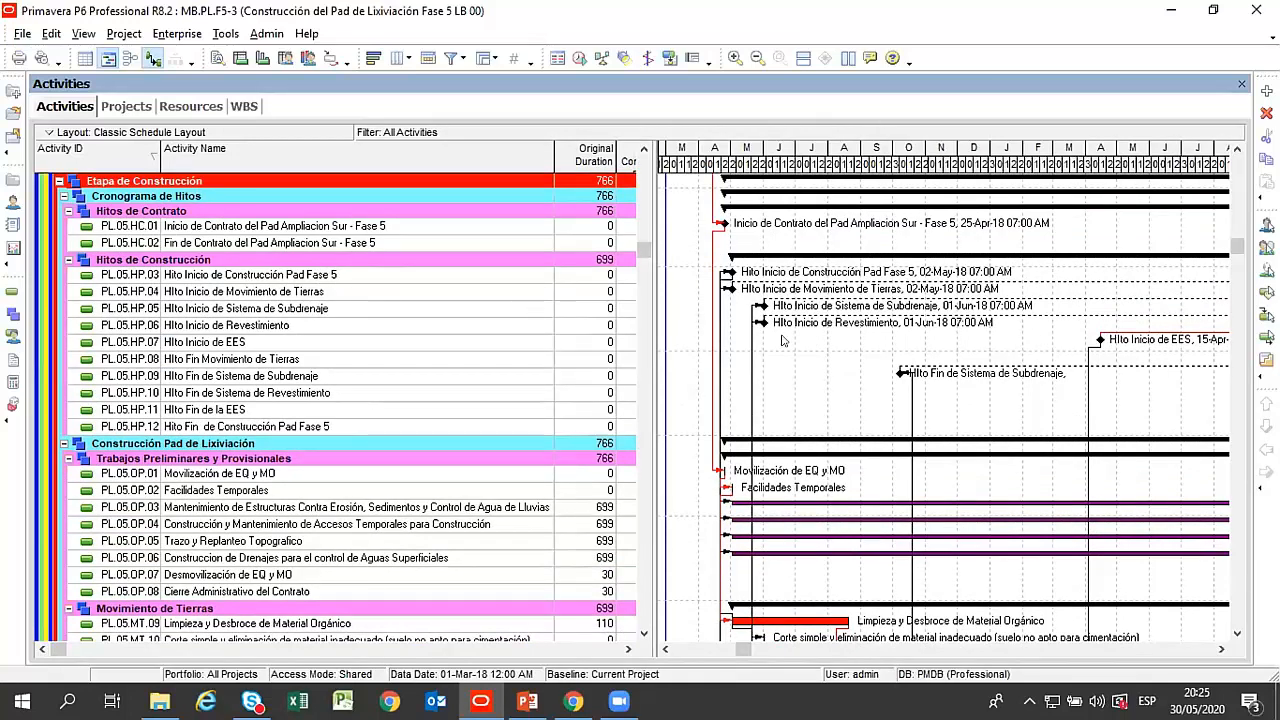
Check the general details and activity type options of Hito Inicio de Construcción Pad Fase 5, plus those of Hito Inicio de Sistema de Subdrenaje.
double_click(258, 277)
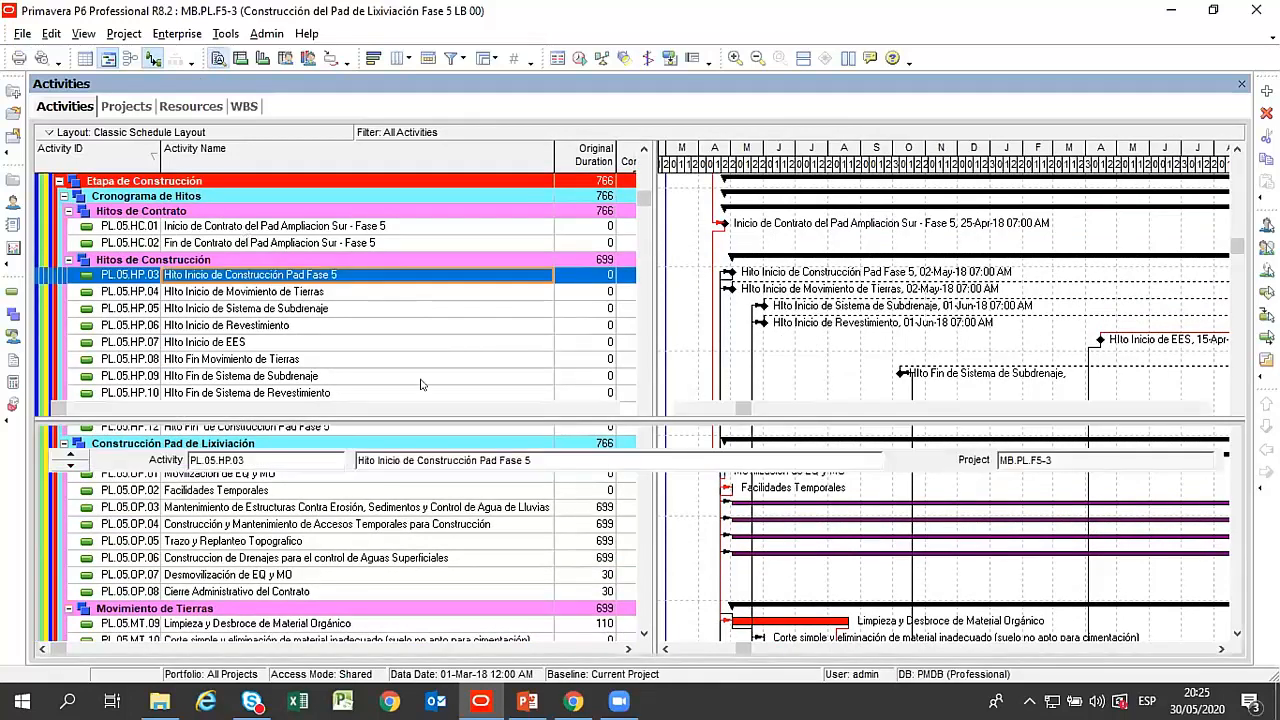
click(79, 432)
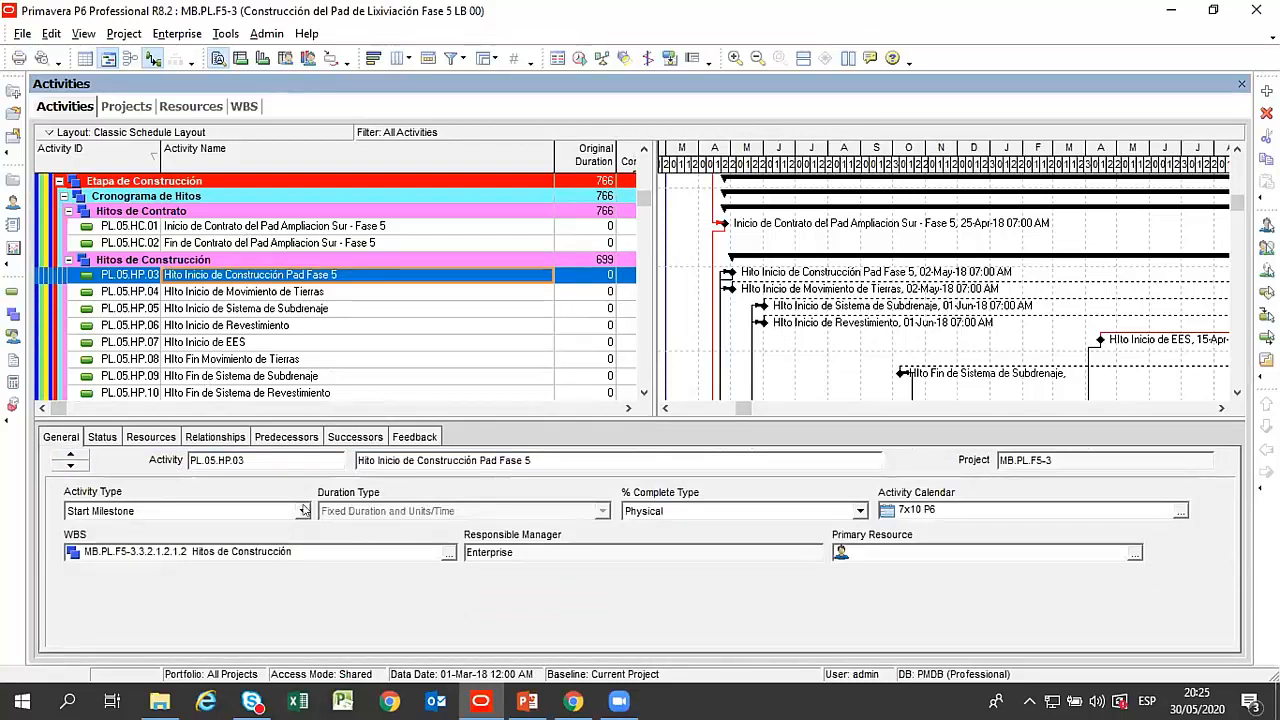
click(304, 510)
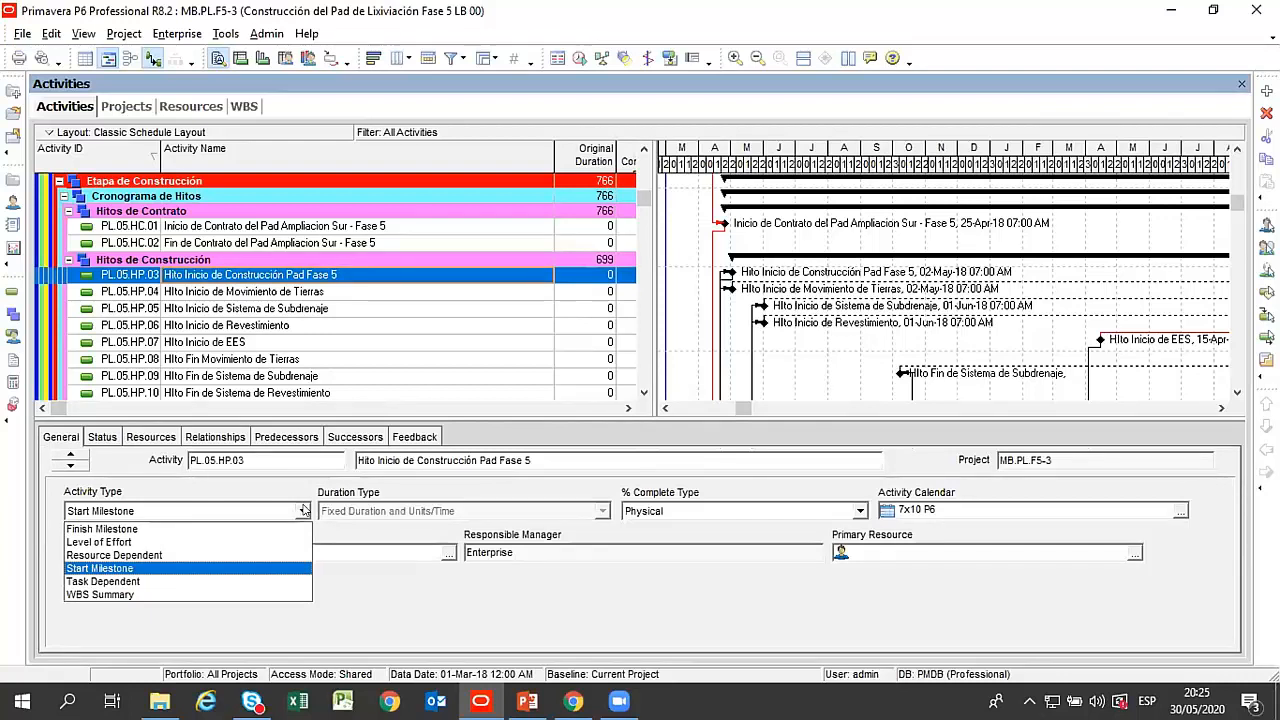
click(304, 511)
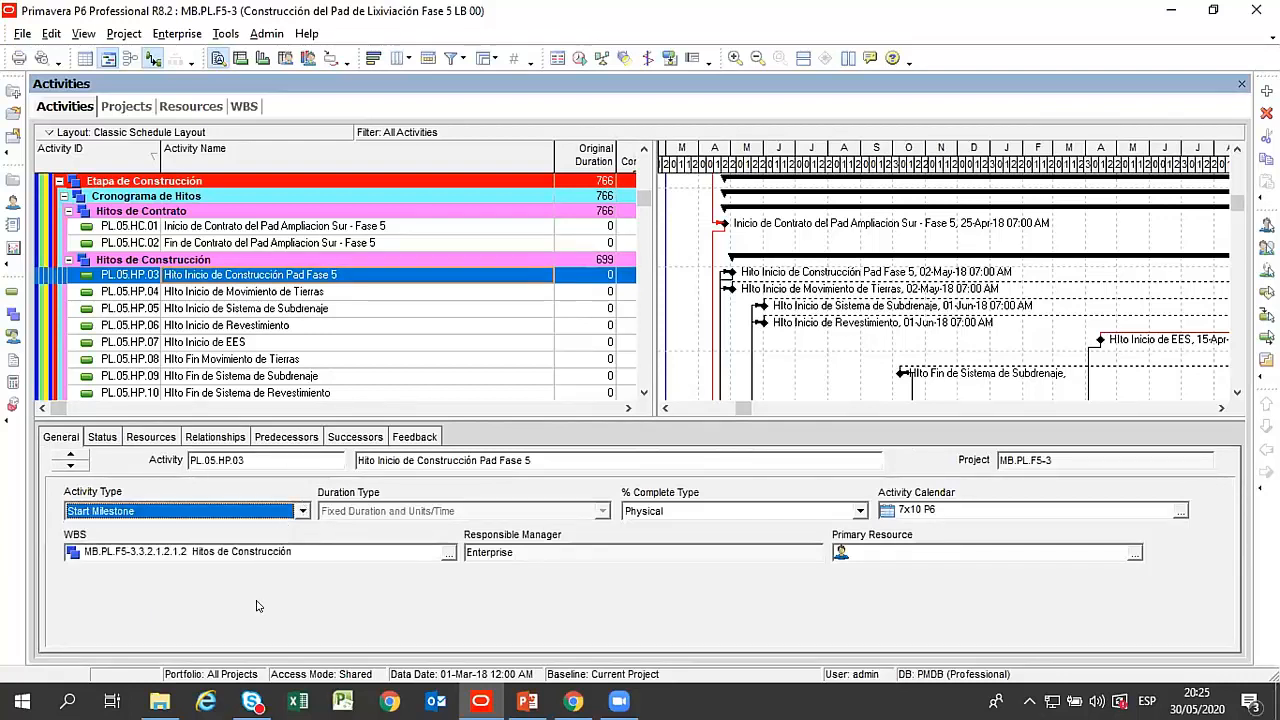
click(238, 310)
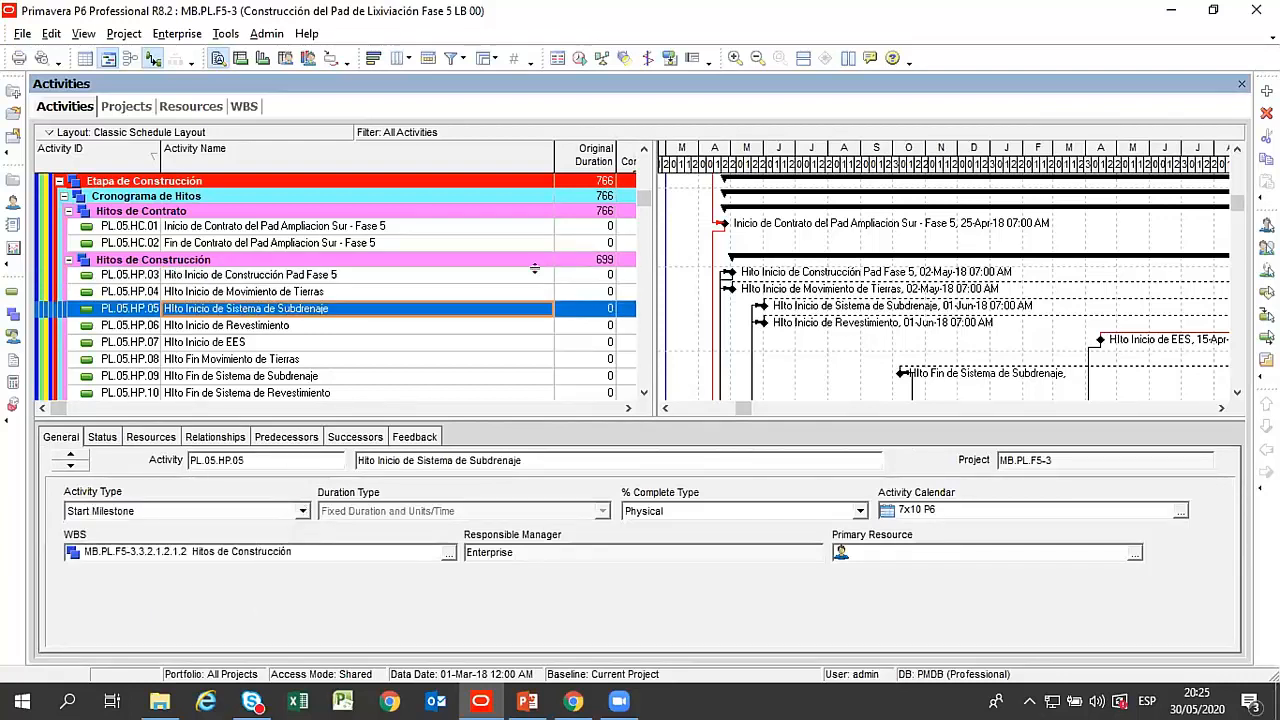
Hide the activity details and compress the Gantt timescale to show the Movimiento de Tierras bars over a longer period.
scroll(548, 282, down, 4)
scroll(548, 282, down, 3)
scroll(525, 322, down, 1)
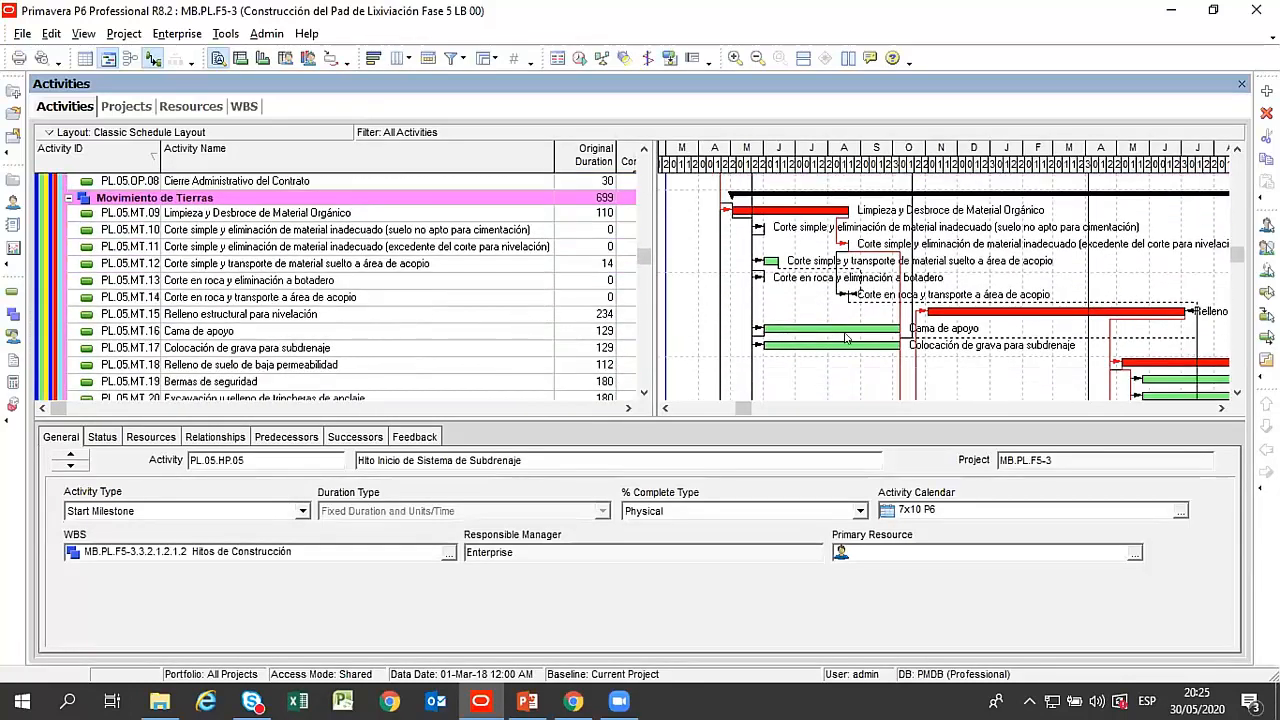
scroll(848, 339, down, 1)
right_click(870, 438)
click(870, 438)
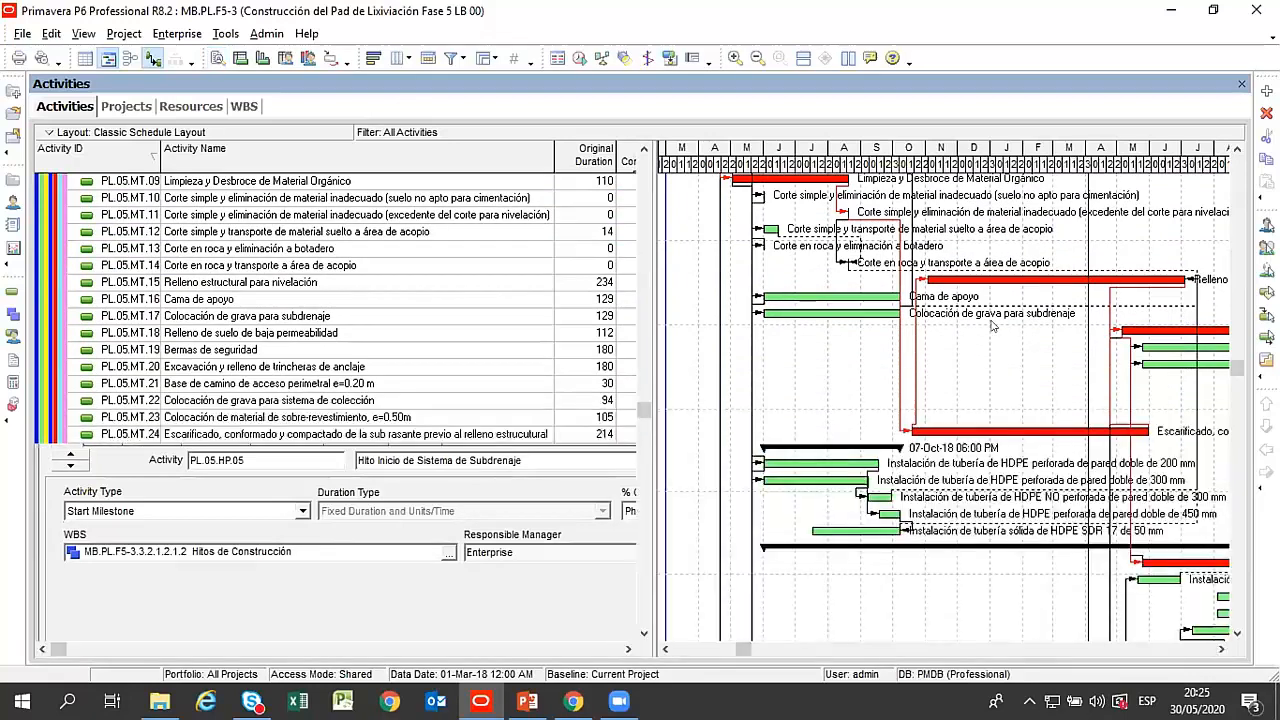
drag(1034, 158, 684, 370)
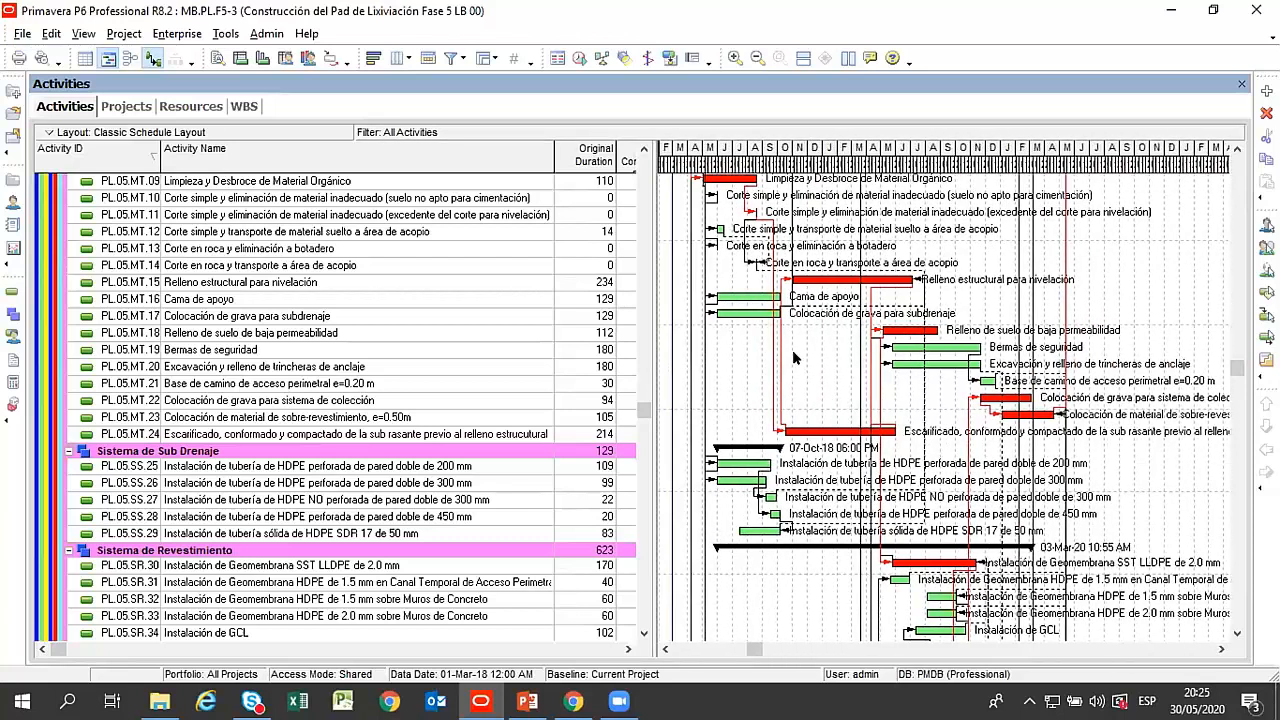
View the Gantt chart's Bar Chart Options and Bars settings, leaving both without changes.
right_click(820, 369)
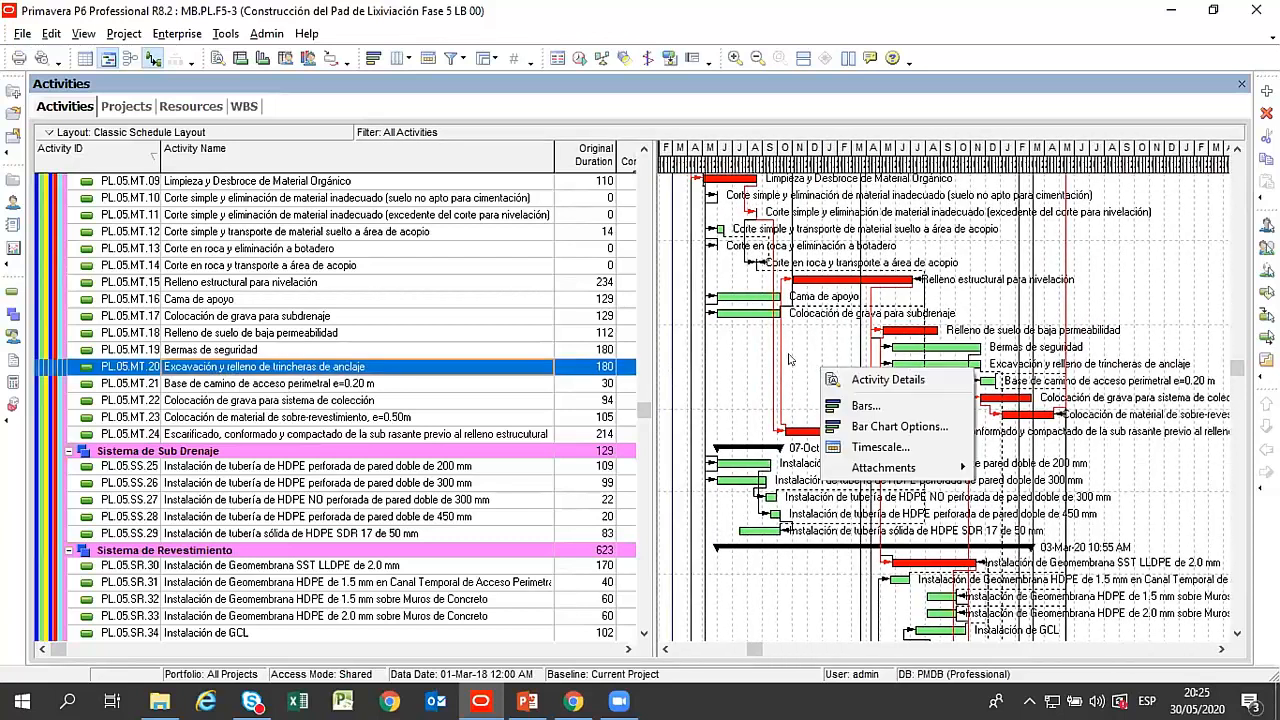
click(817, 368)
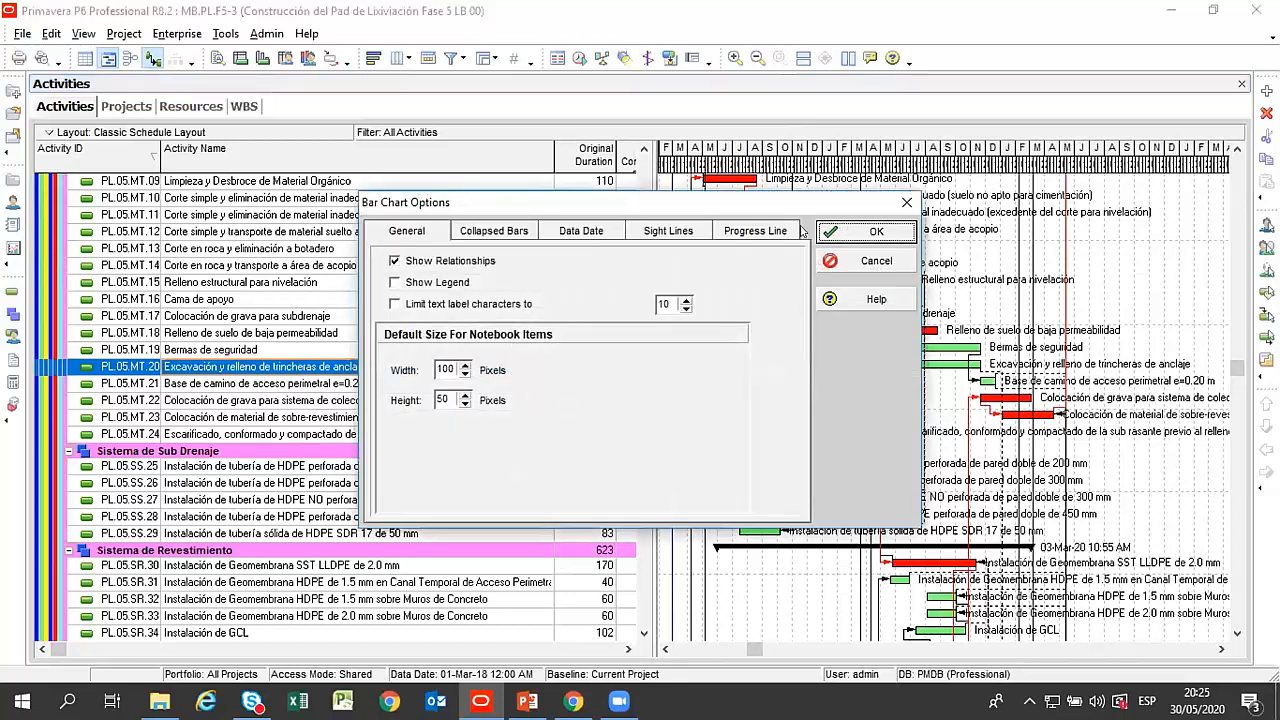
click(906, 202)
right_click(836, 352)
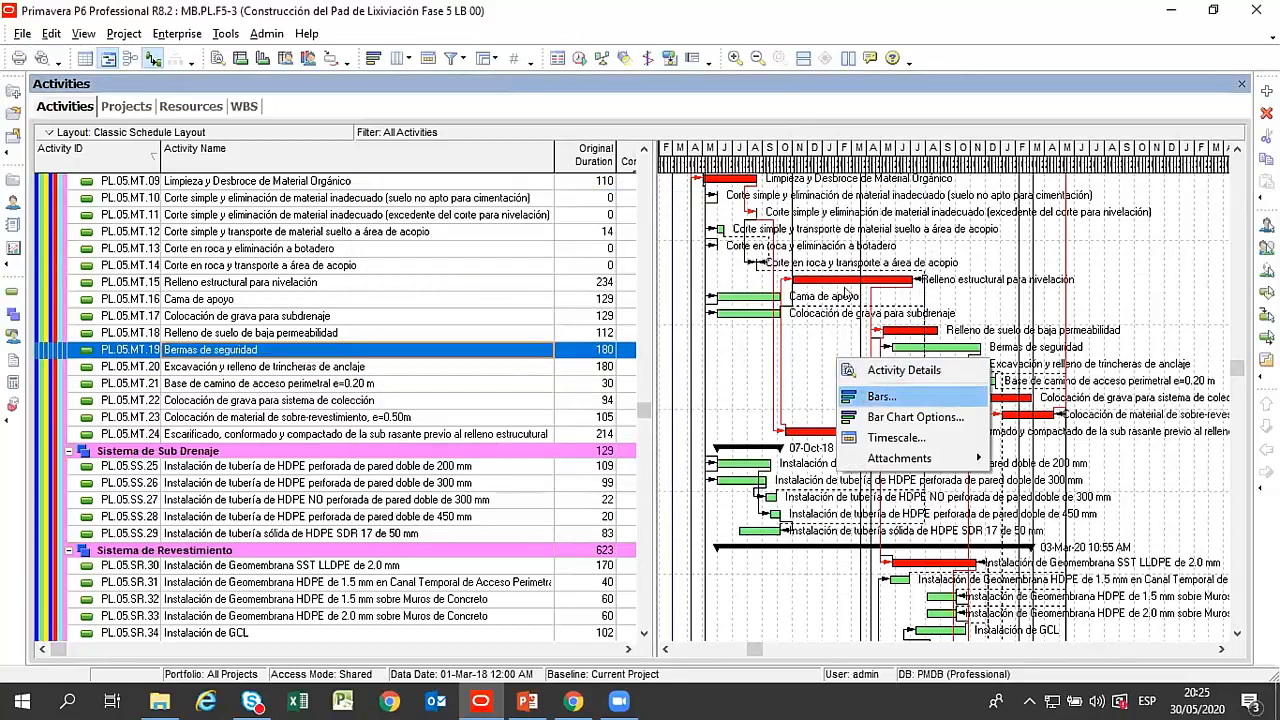
click(840, 351)
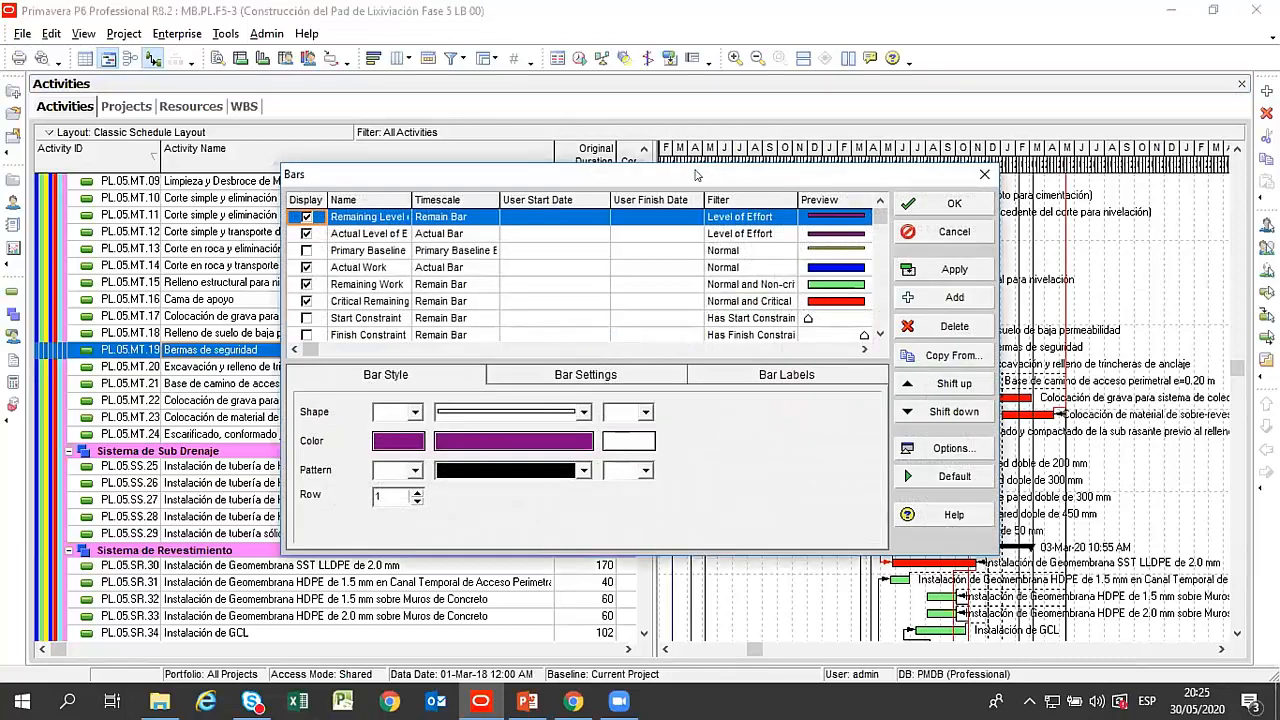
drag(697, 175, 524, 182)
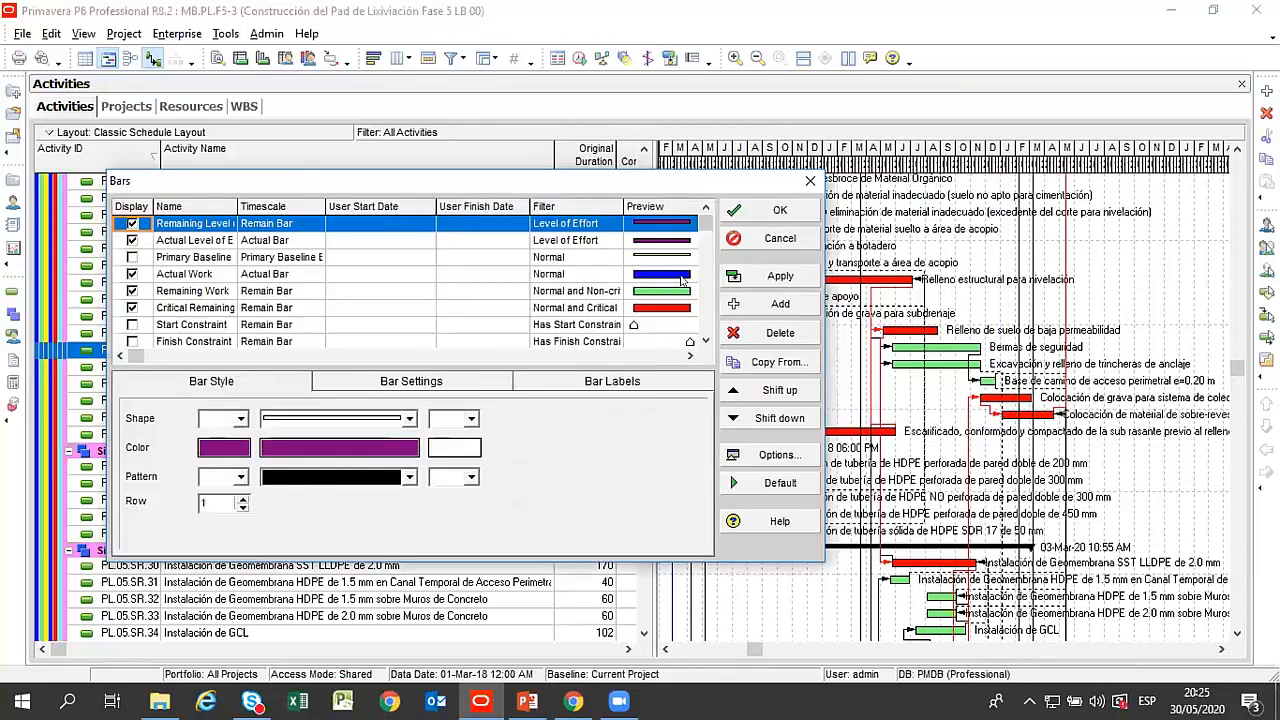
click(810, 181)
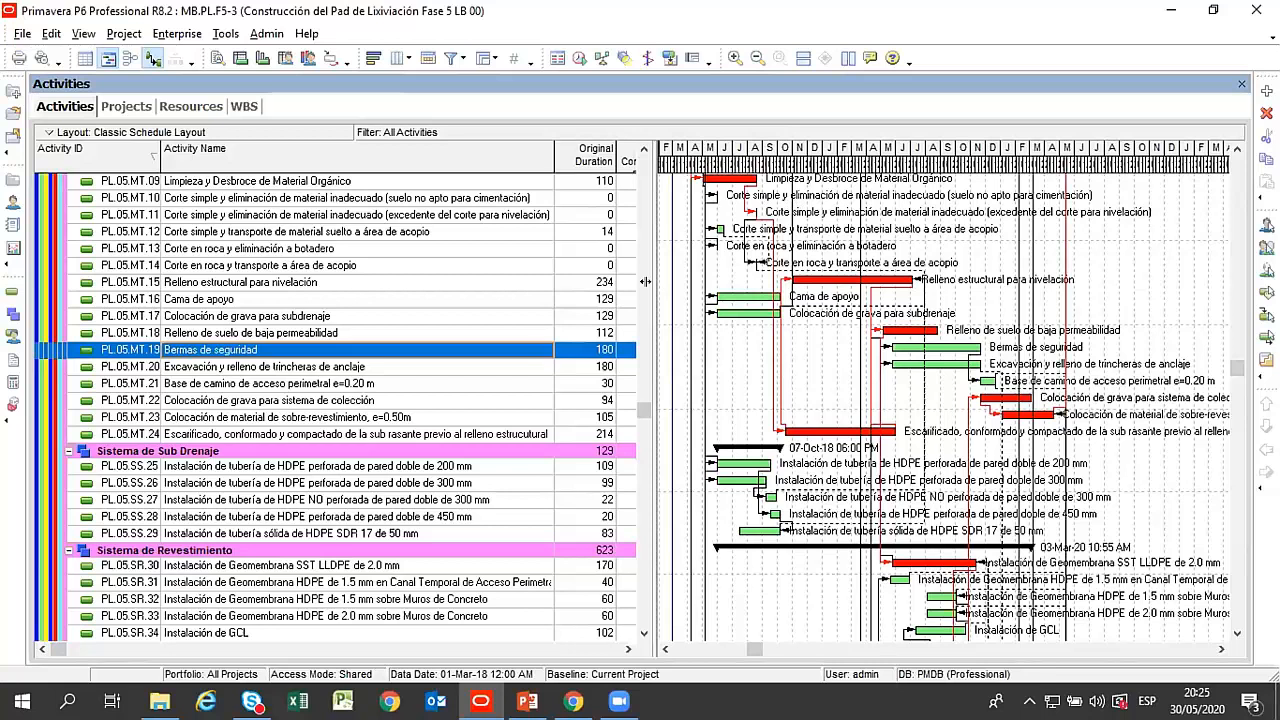
Widen the activity table slightly into the At Completion column and look over the Gantt bars from Sistema de Revestimiento back to Trabajos Preliminares.
drag(791, 284, 796, 284)
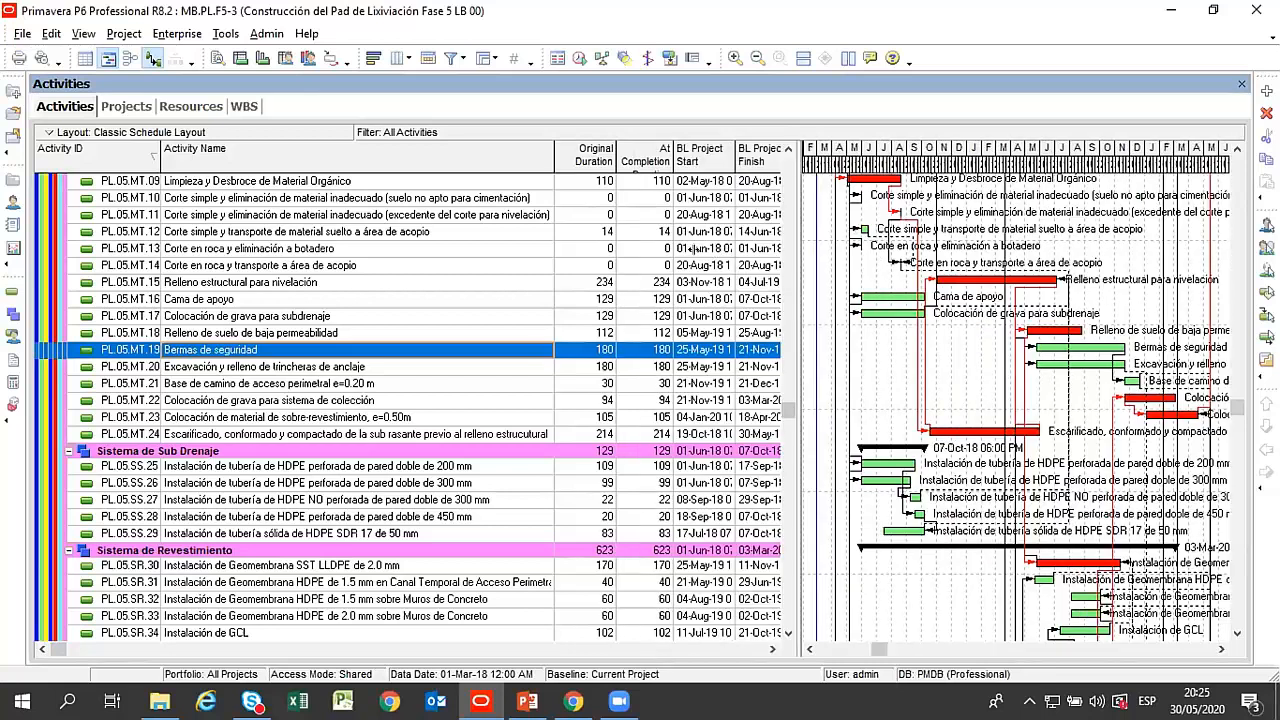
drag(676, 248, 678, 250)
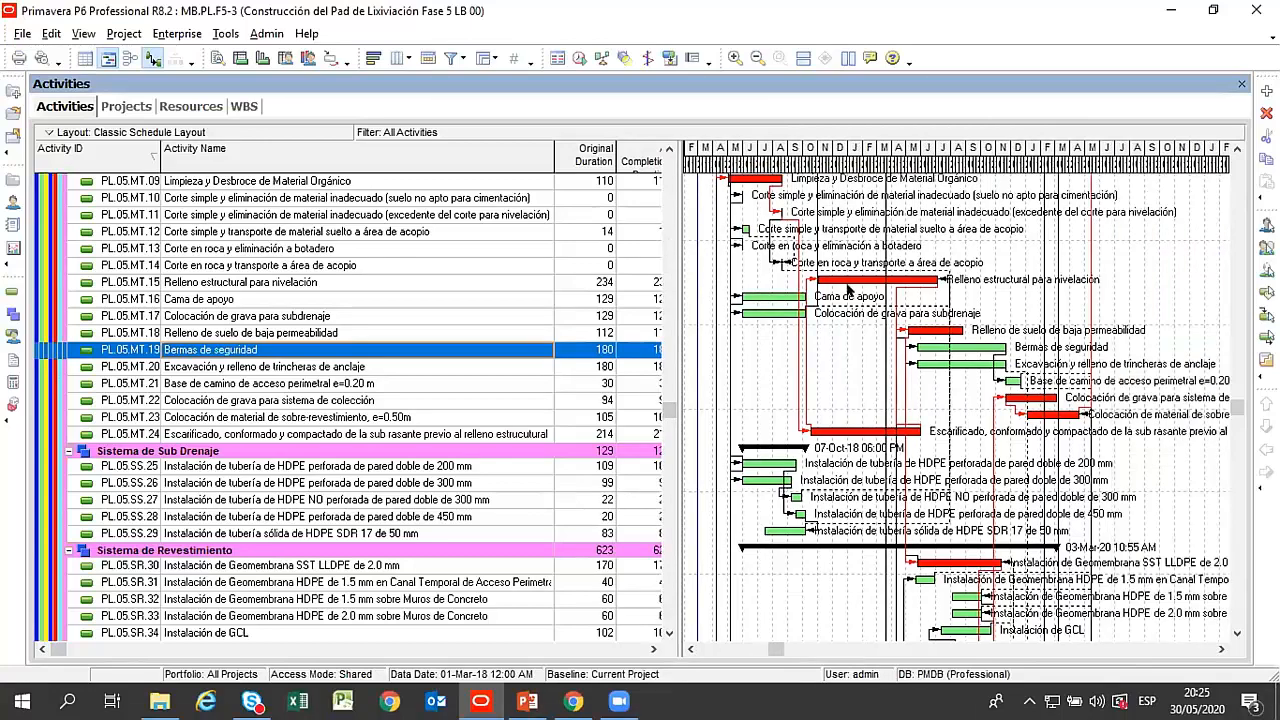
scroll(843, 312, down, 1)
scroll(843, 312, down, 5)
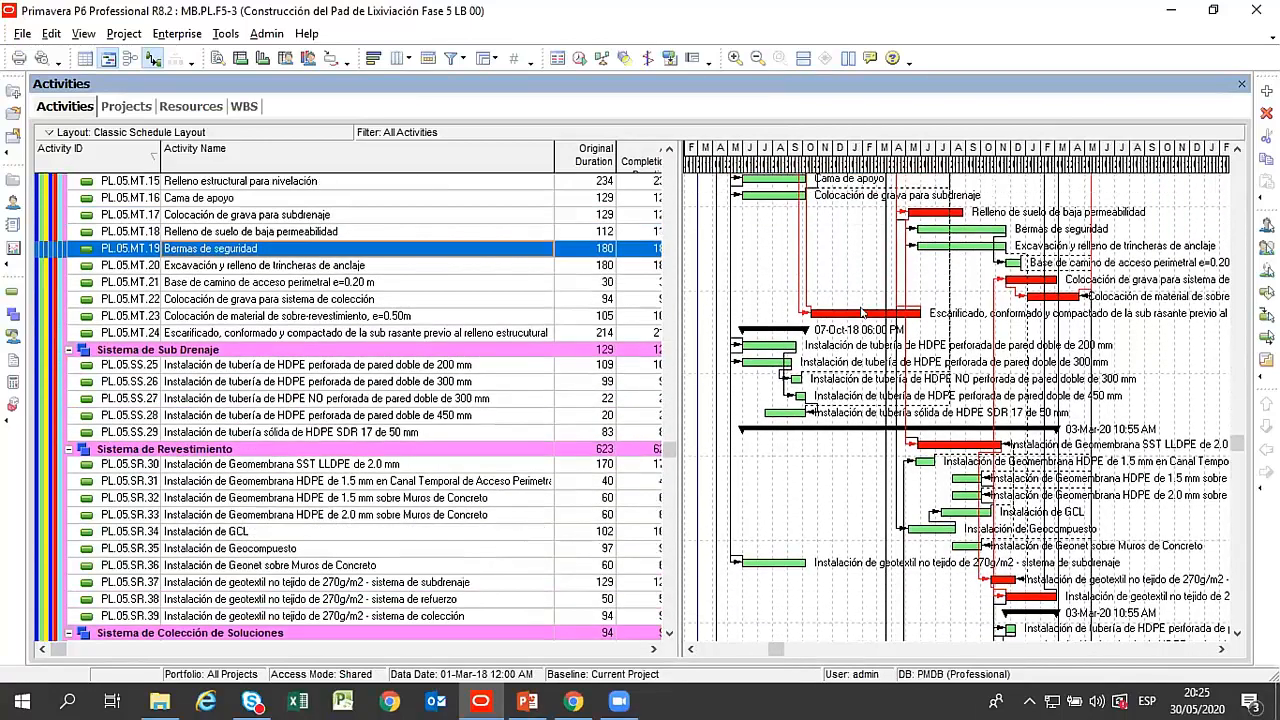
scroll(862, 312, up, 3)
scroll(862, 312, up, 17)
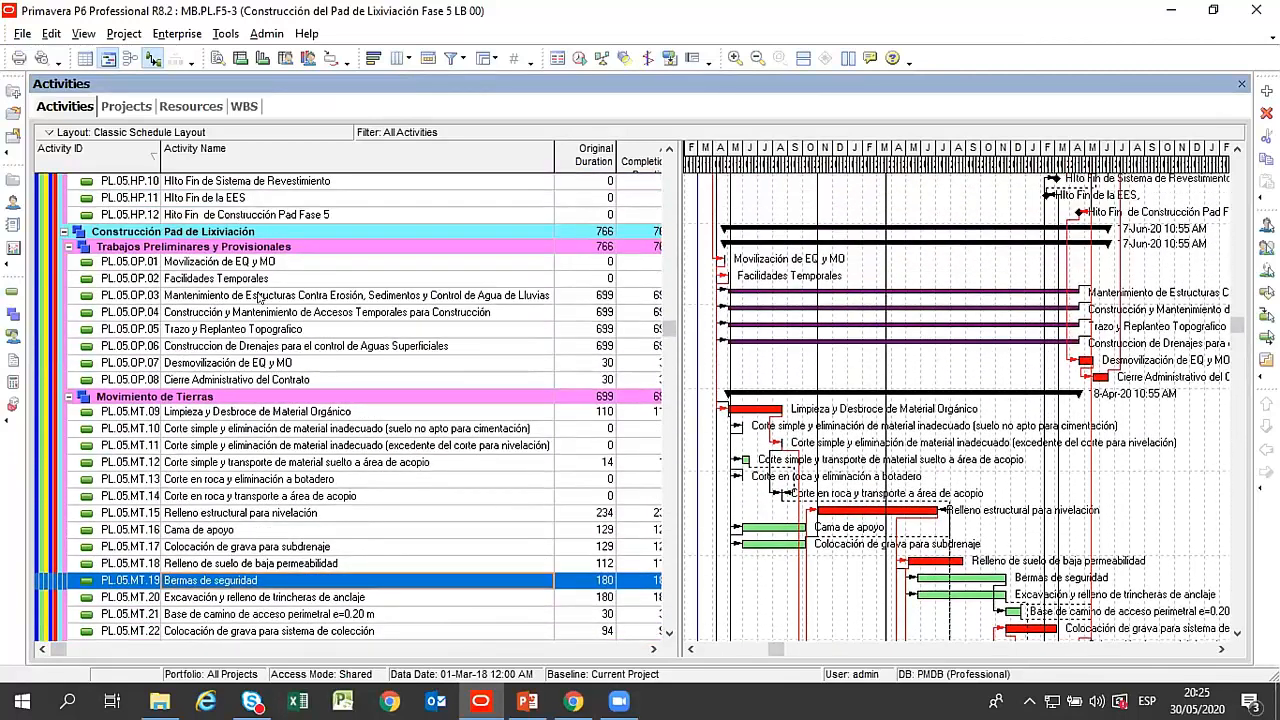
Select Movilización de EQ y MO and open the enterprise Resources view.
click(221, 260)
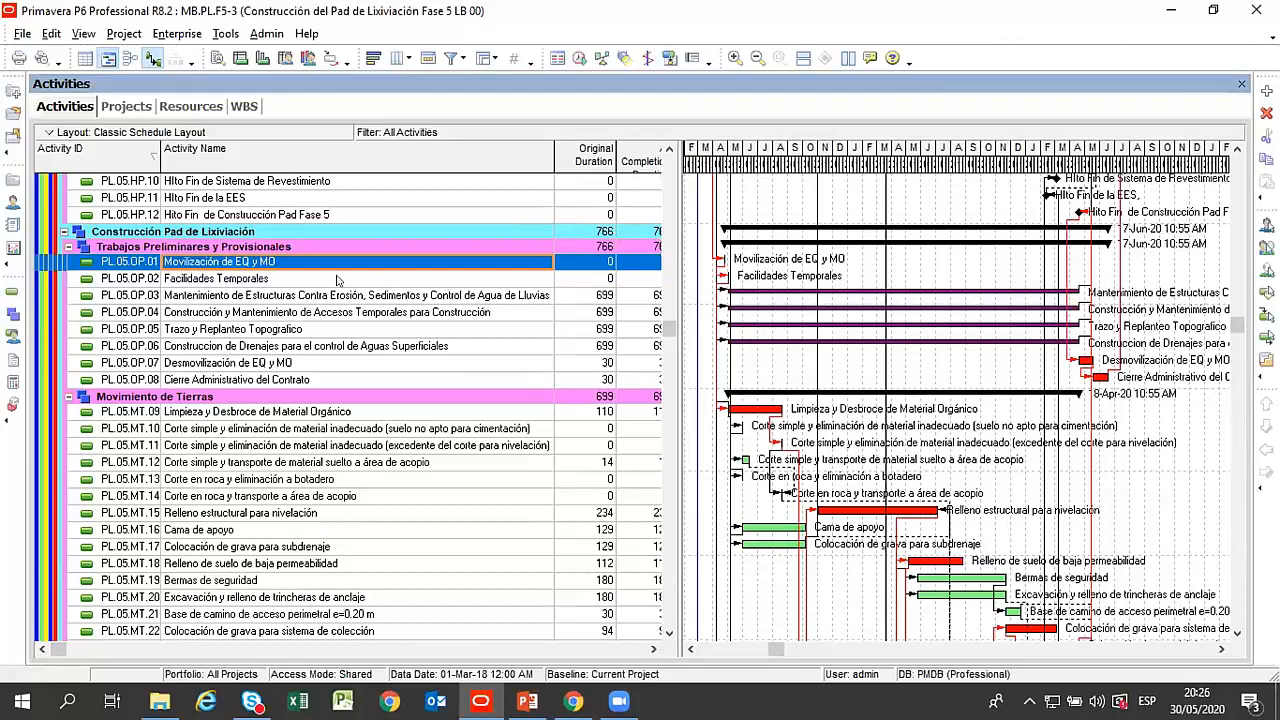
click(172, 36)
click(235, 103)
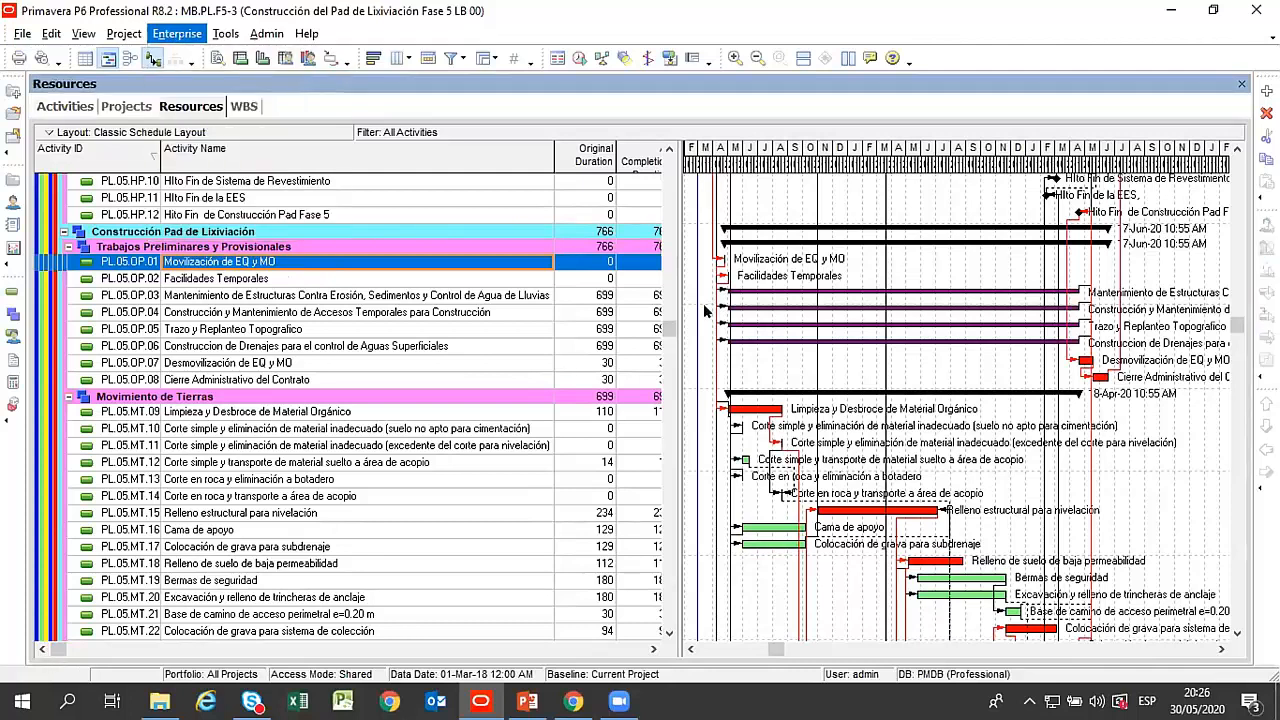
Look over the labor resources under Mano de Obra G-I, selecting Operador A, Oficial and Peon.
click(241, 225)
scroll(262, 231, up, 6)
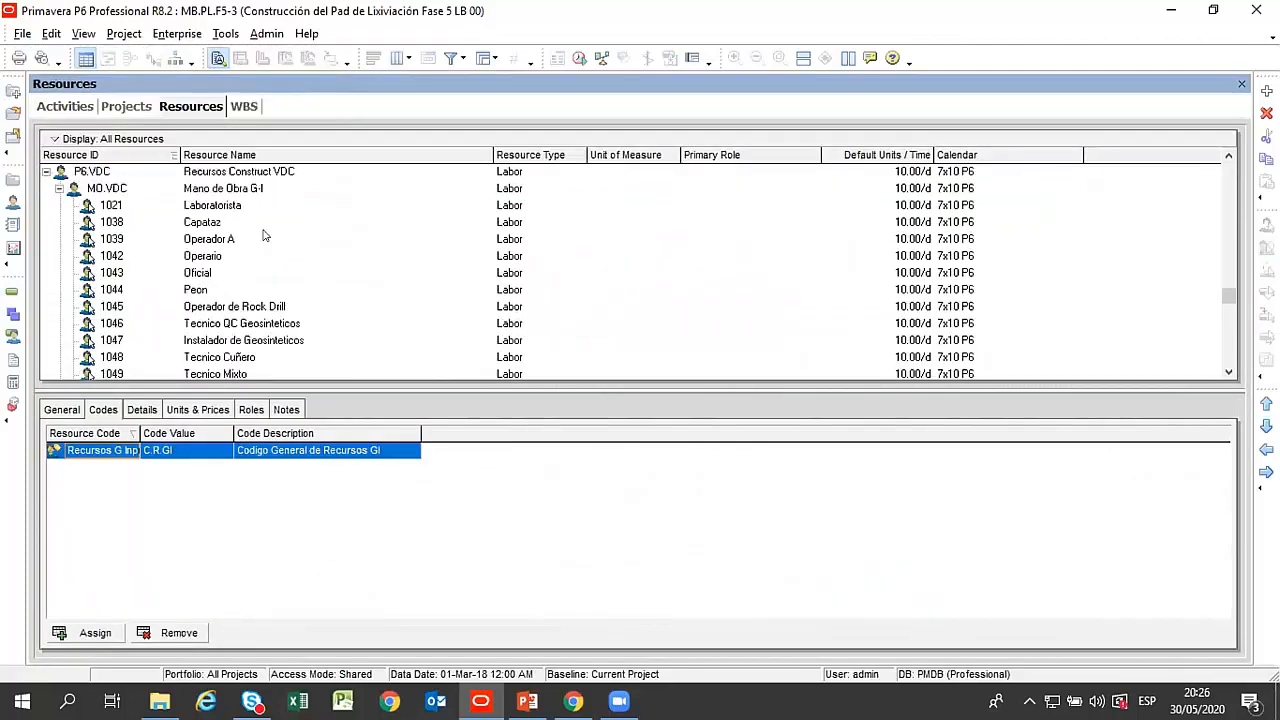
scroll(264, 235, up, 2)
scroll(250, 237, down, 2)
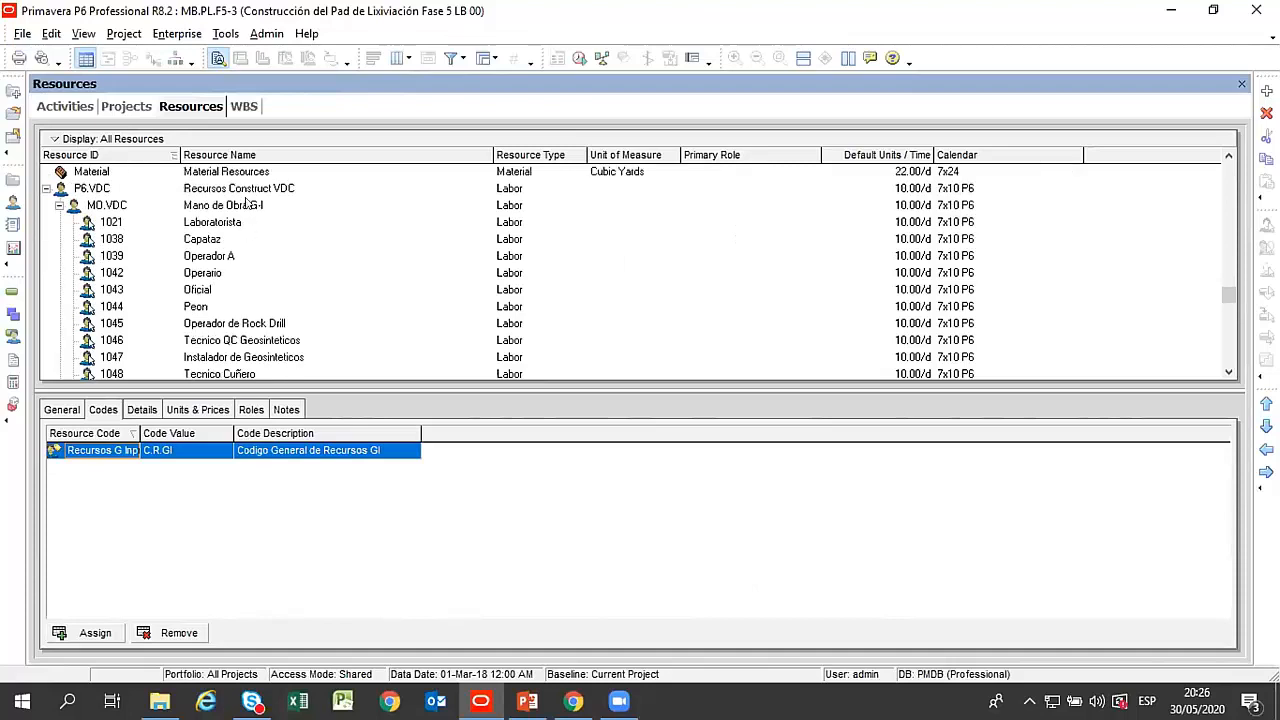
click(257, 190)
scroll(258, 205, down, 2)
click(215, 222)
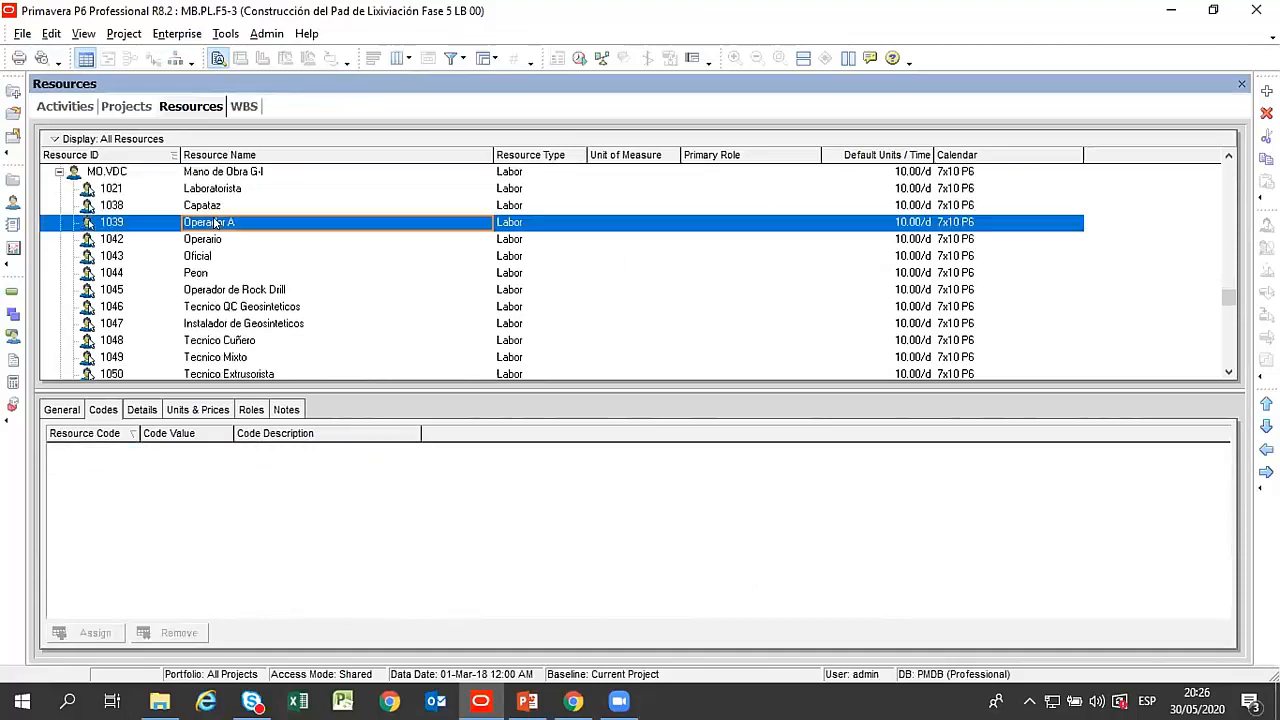
click(207, 258)
scroll(206, 262, down, 3)
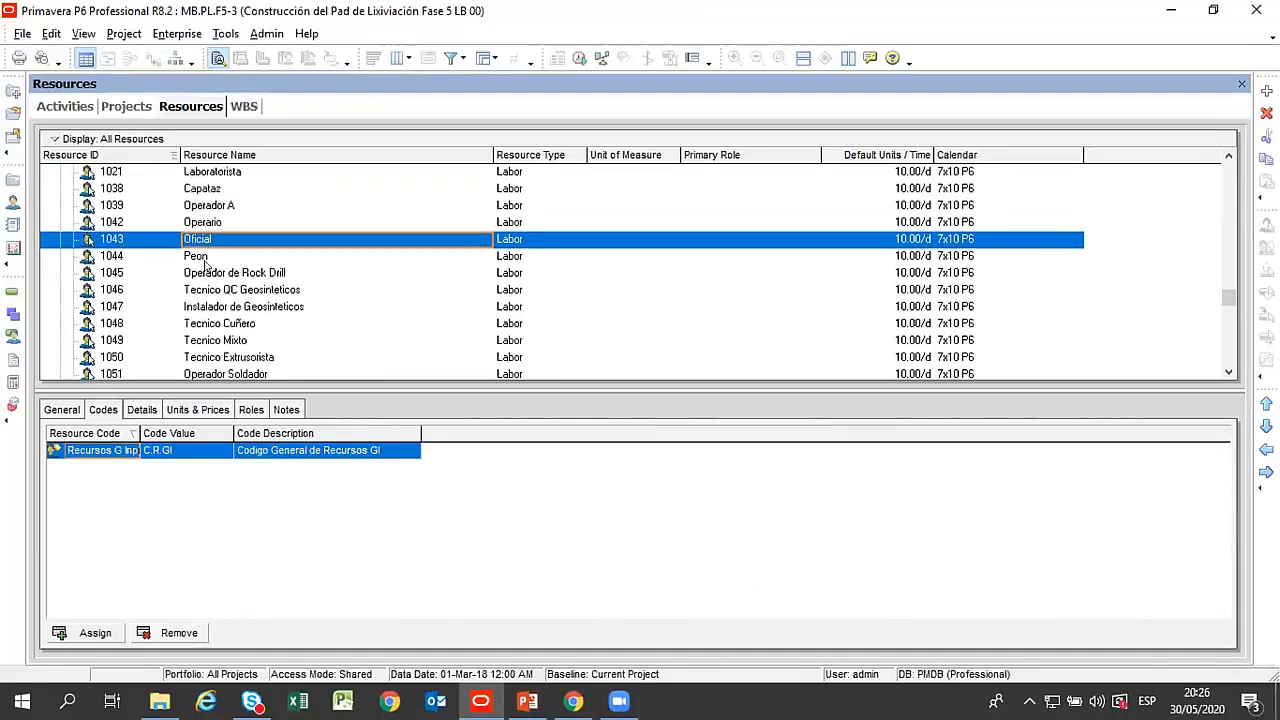
click(205, 260)
scroll(207, 268, down, 2)
Review the units and prices of the Equipos VDC resources, from Excavadora PC-350 to Cargador Frontal 966F.
click(219, 292)
click(218, 308)
click(192, 411)
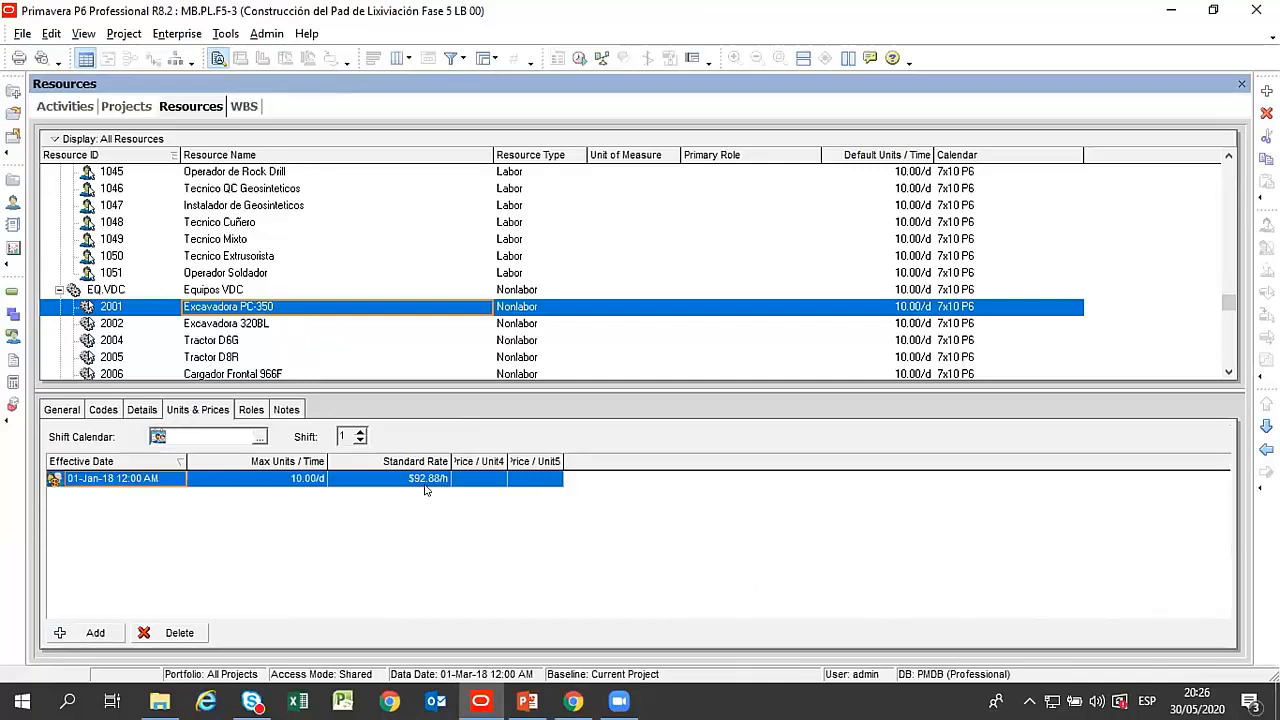
click(217, 329)
scroll(217, 329, down, 2)
click(226, 243)
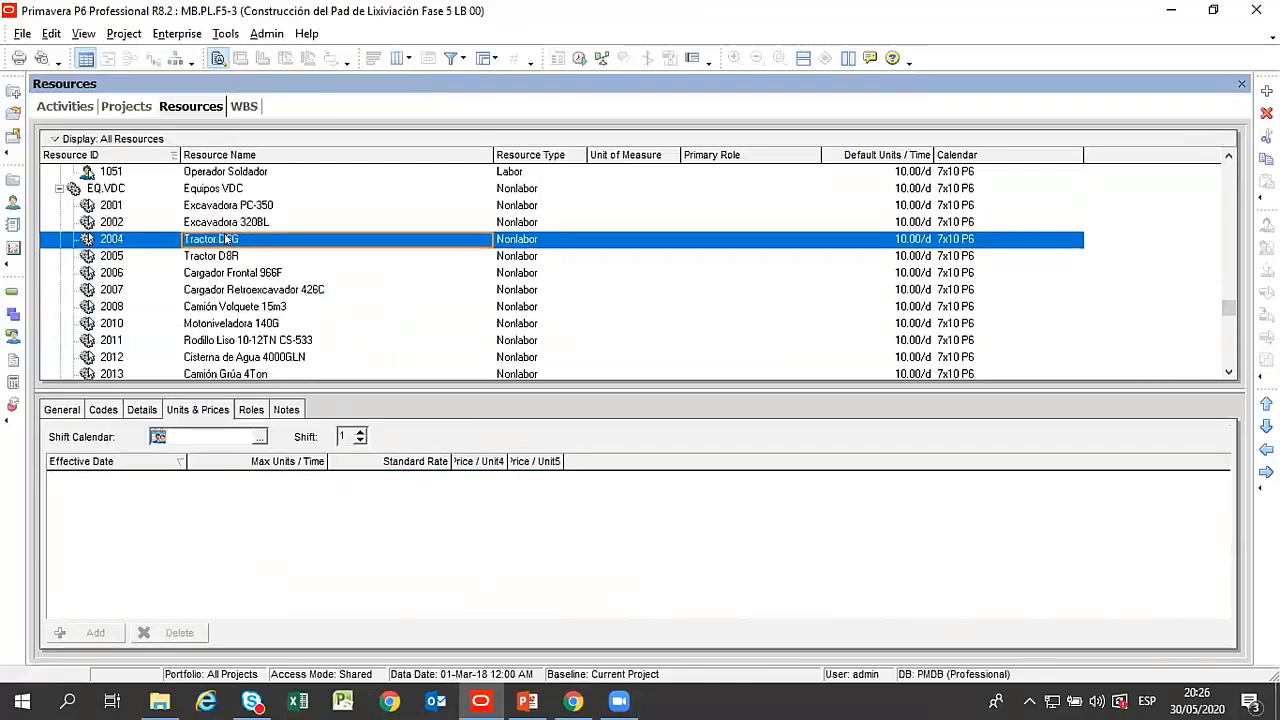
click(228, 257)
click(226, 275)
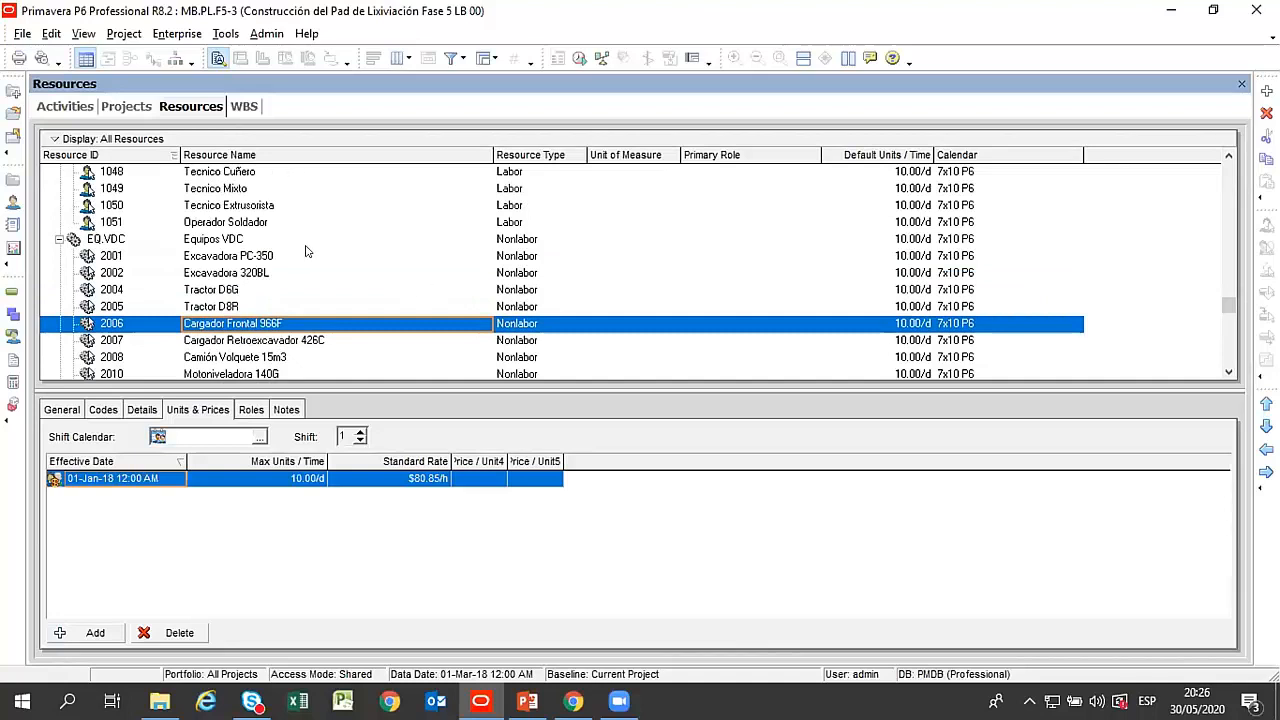
Return to the activities, widen the table to show the baseline and current date columns, and look over the Trabajos Preliminares y Provisionales activities.
click(66, 106)
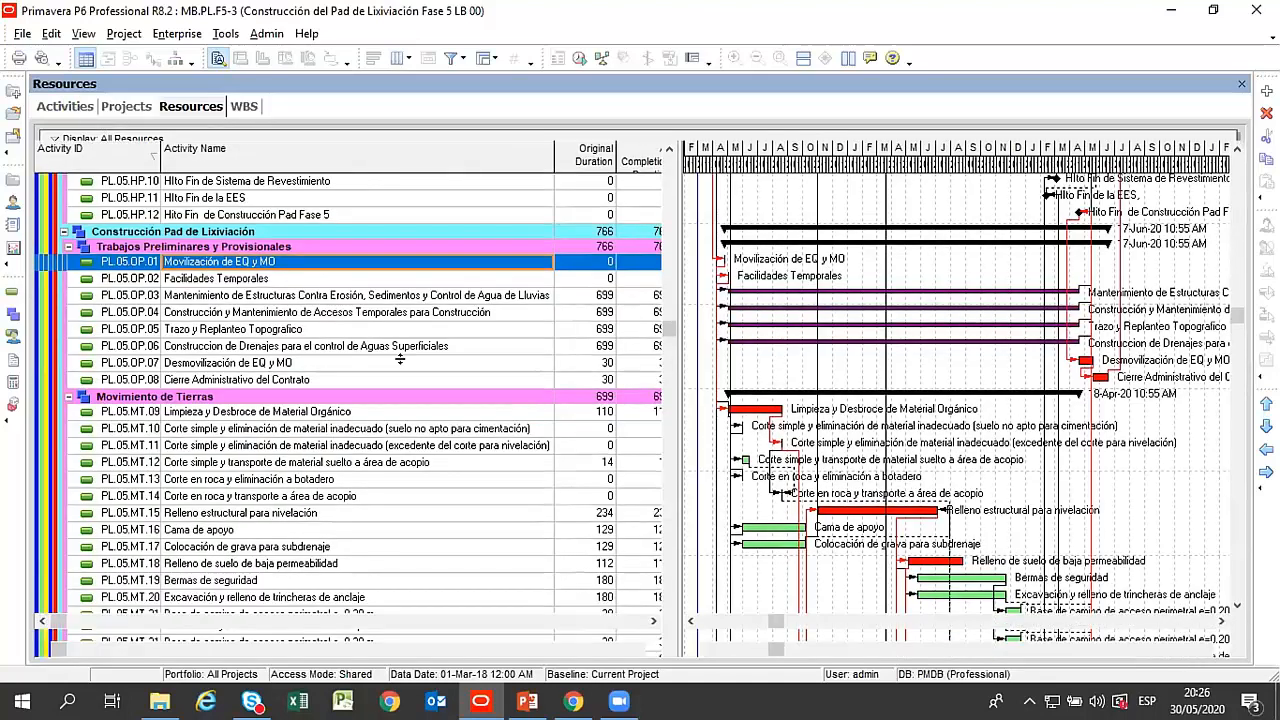
click(363, 296)
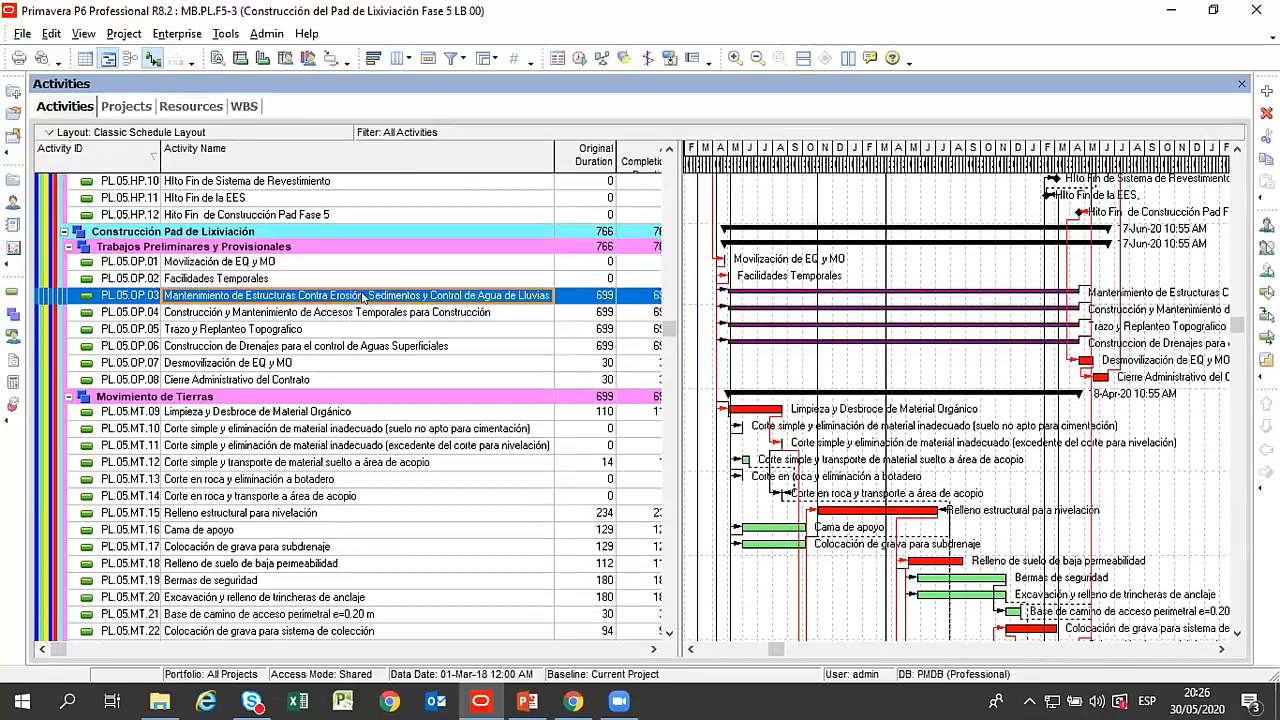
click(245, 280)
drag(675, 263, 1060, 359)
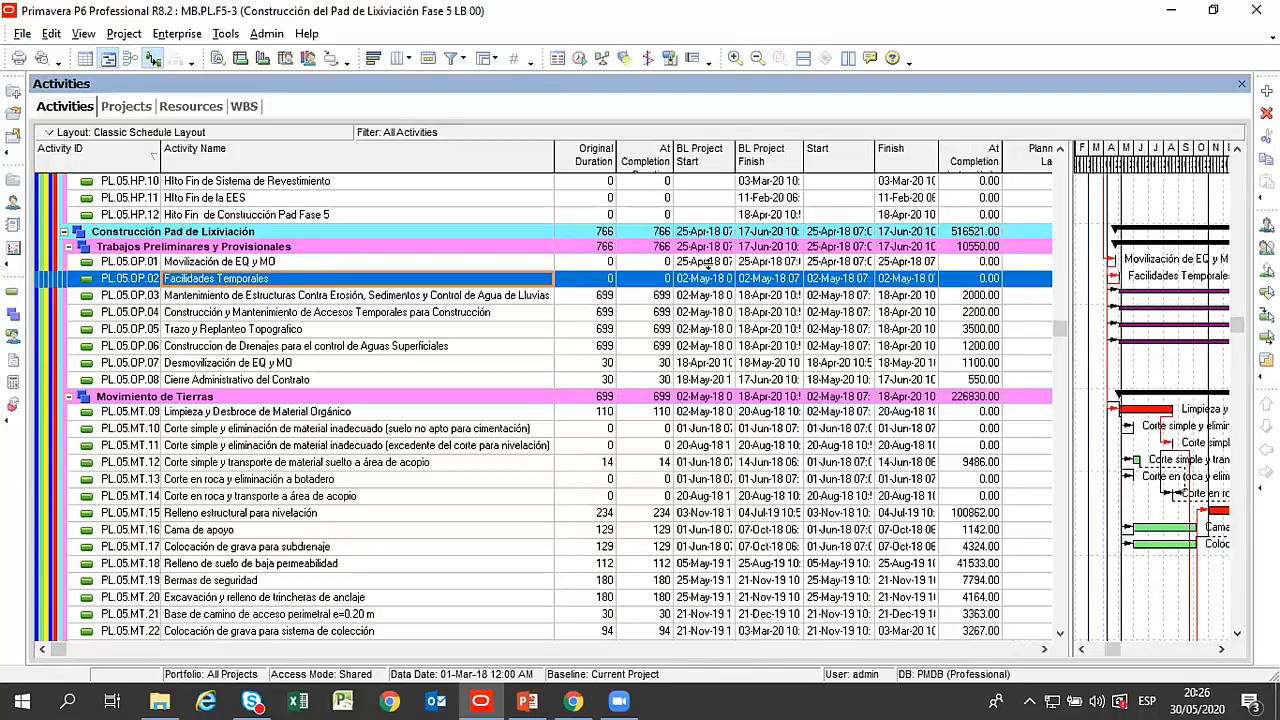
click(446, 297)
click(333, 281)
click(318, 262)
Narrow the Activity Name column and compare the Etapa de Licitación milestones in the Gantt chart and the widened activity table.
drag(1060, 329, 1071, 155)
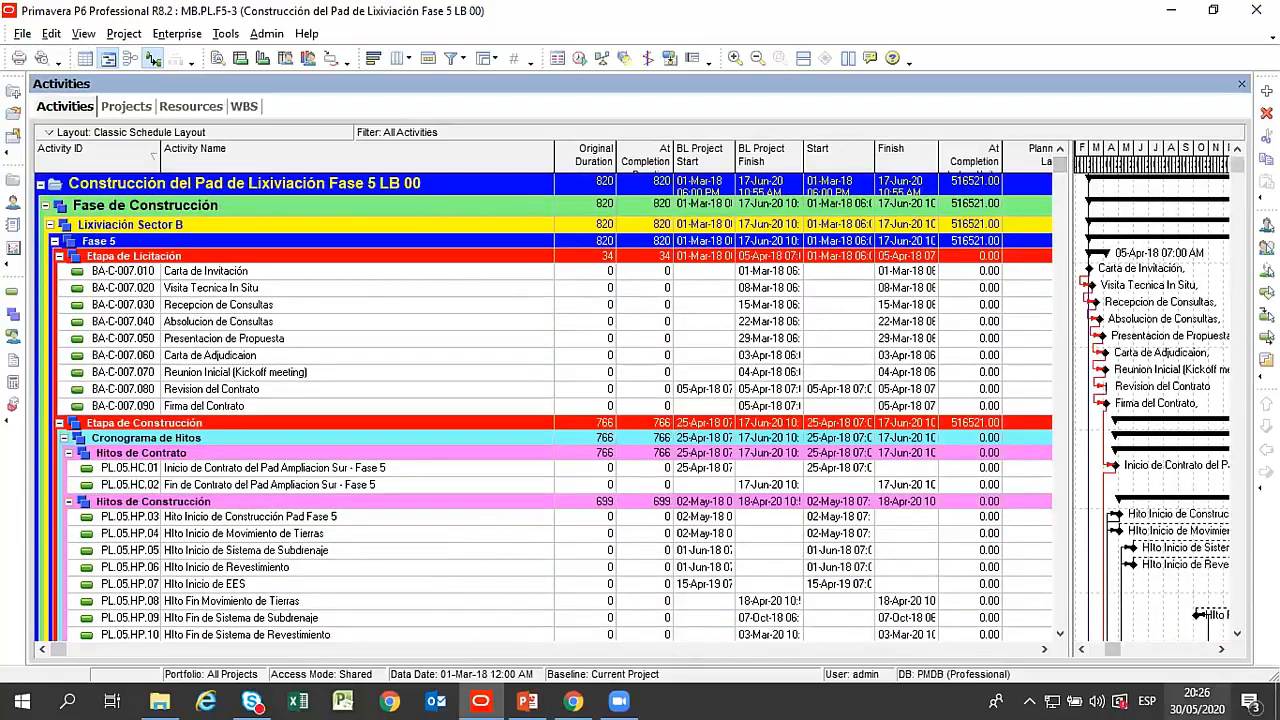
drag(553, 162, 446, 162)
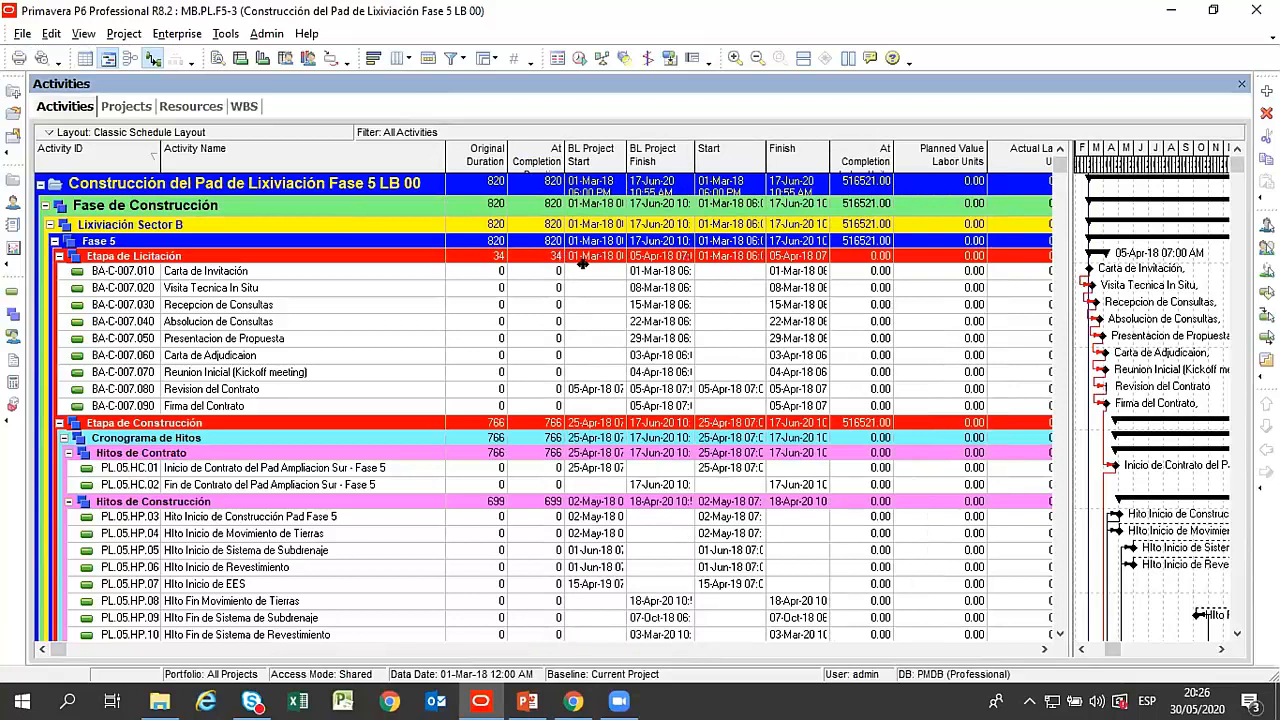
drag(582, 263, 582, 264)
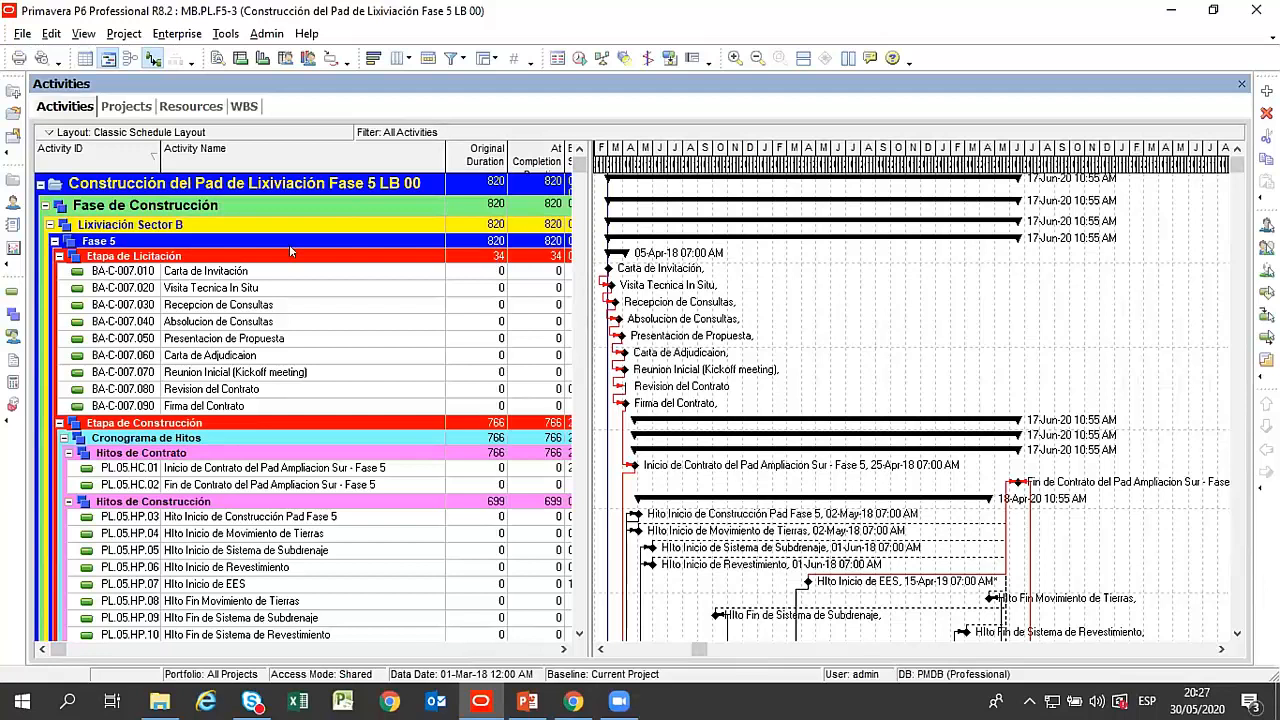
click(234, 276)
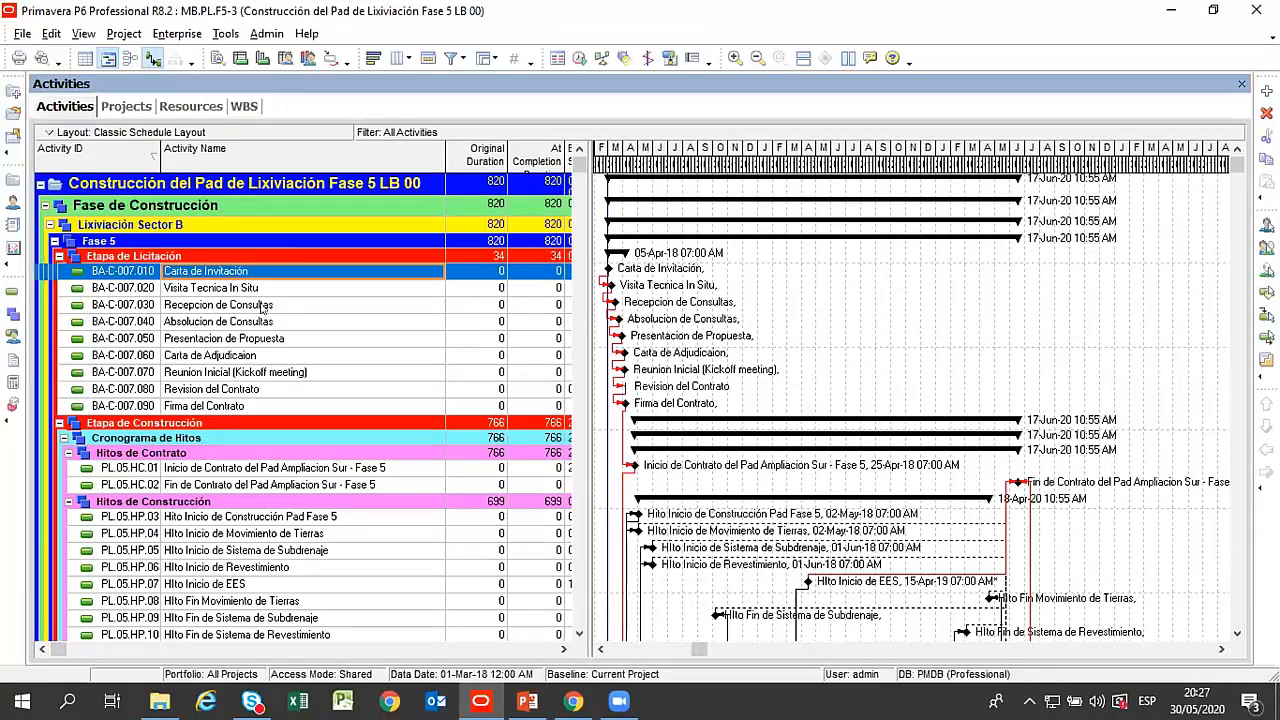
click(247, 290)
drag(579, 164, 988, 240)
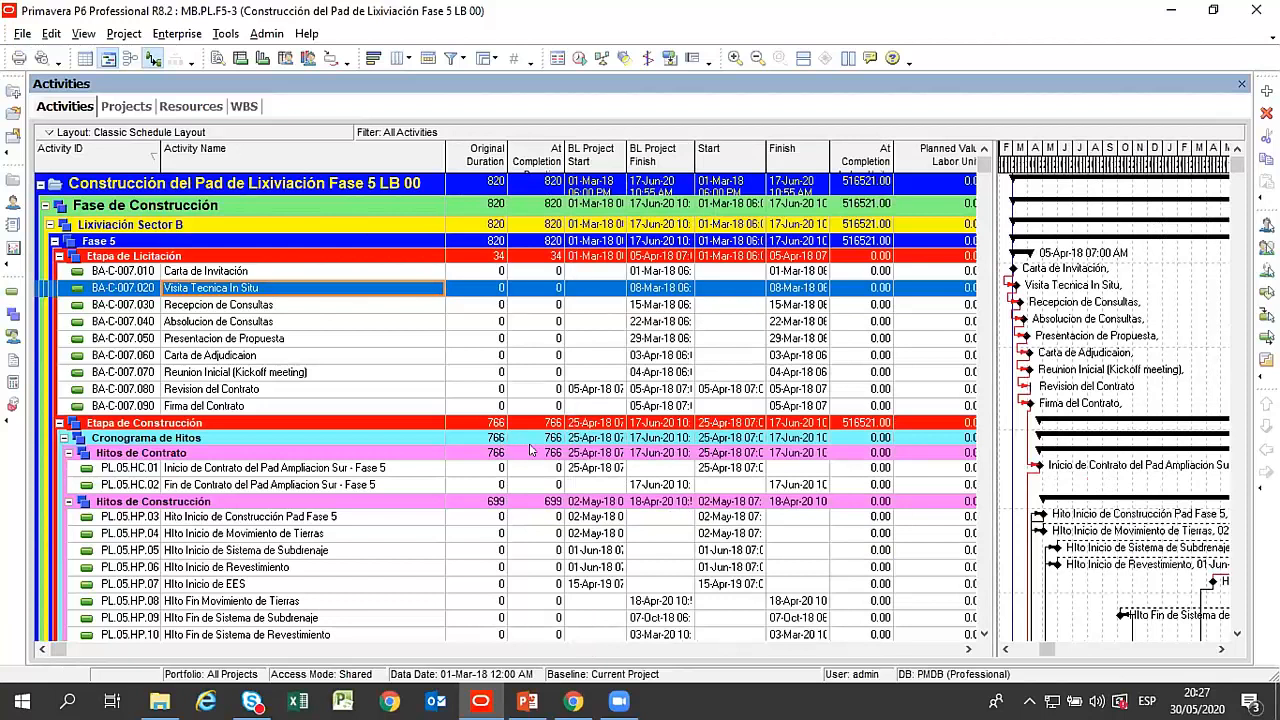
Apply the user layout Análisis de Cronograma-Costo F.A to the activities and close the layout list.
right_click(250, 134)
mouse_move(286, 145)
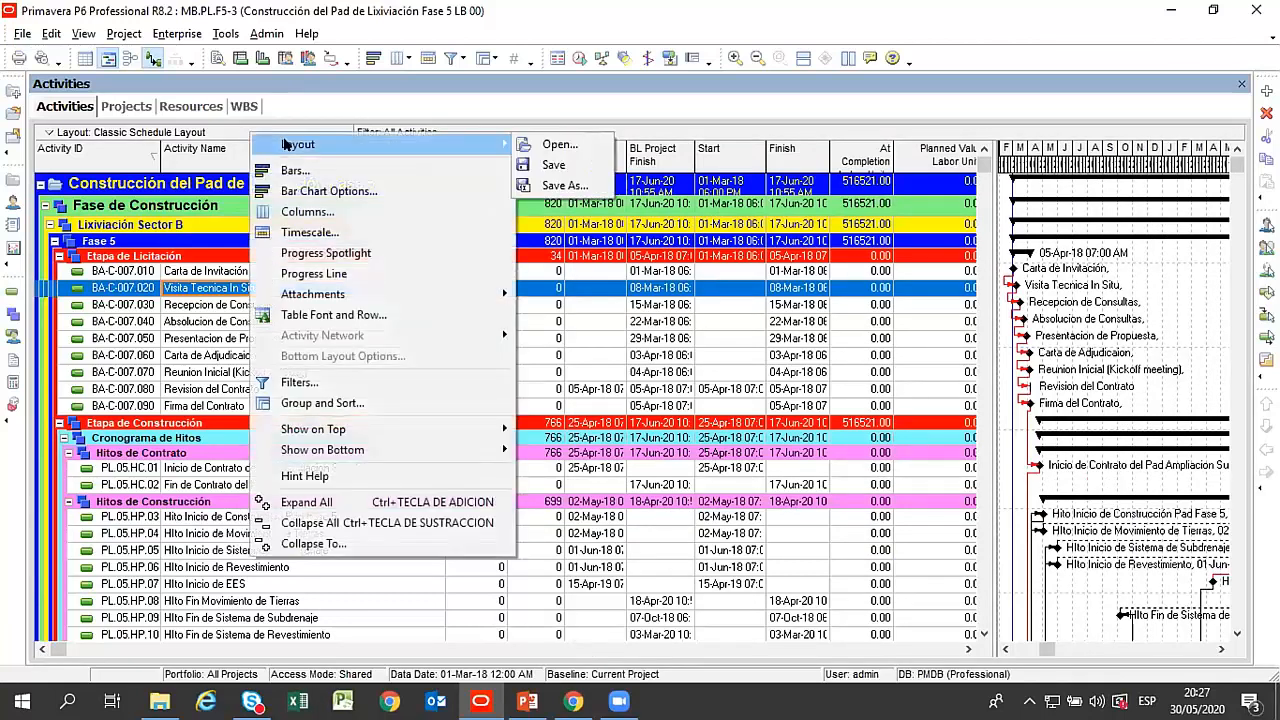
click(556, 145)
click(643, 401)
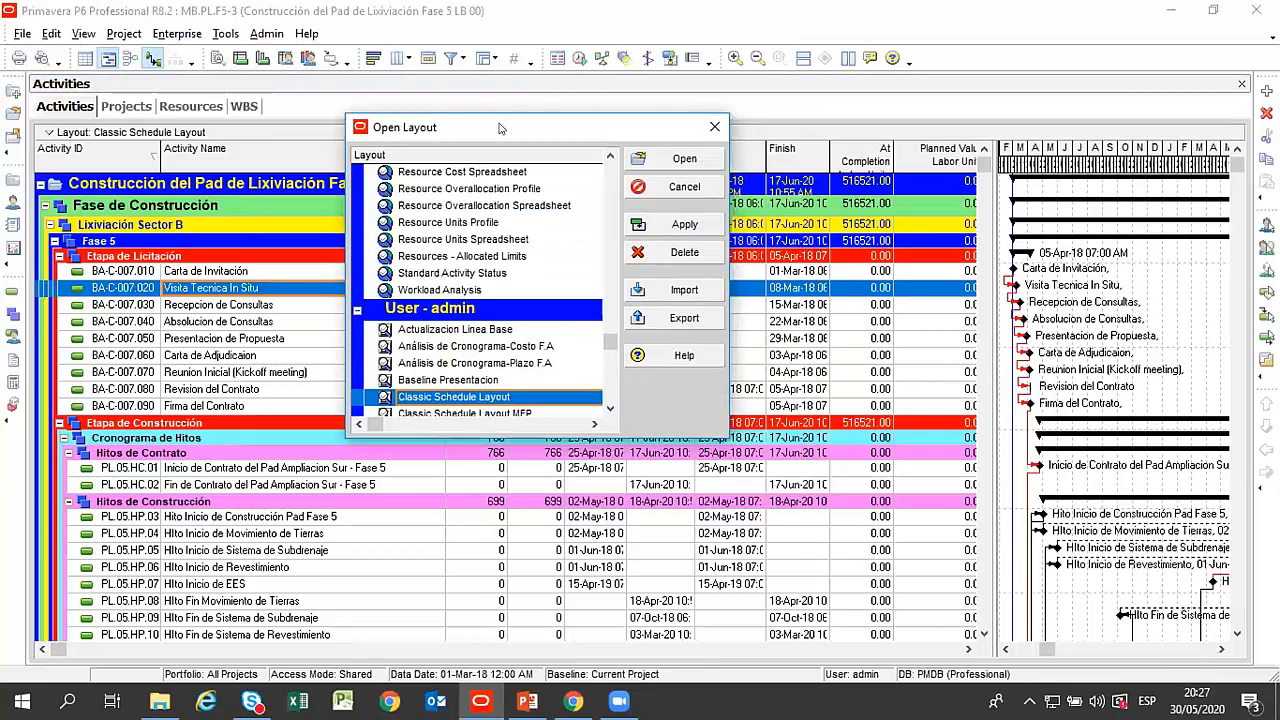
click(527, 350)
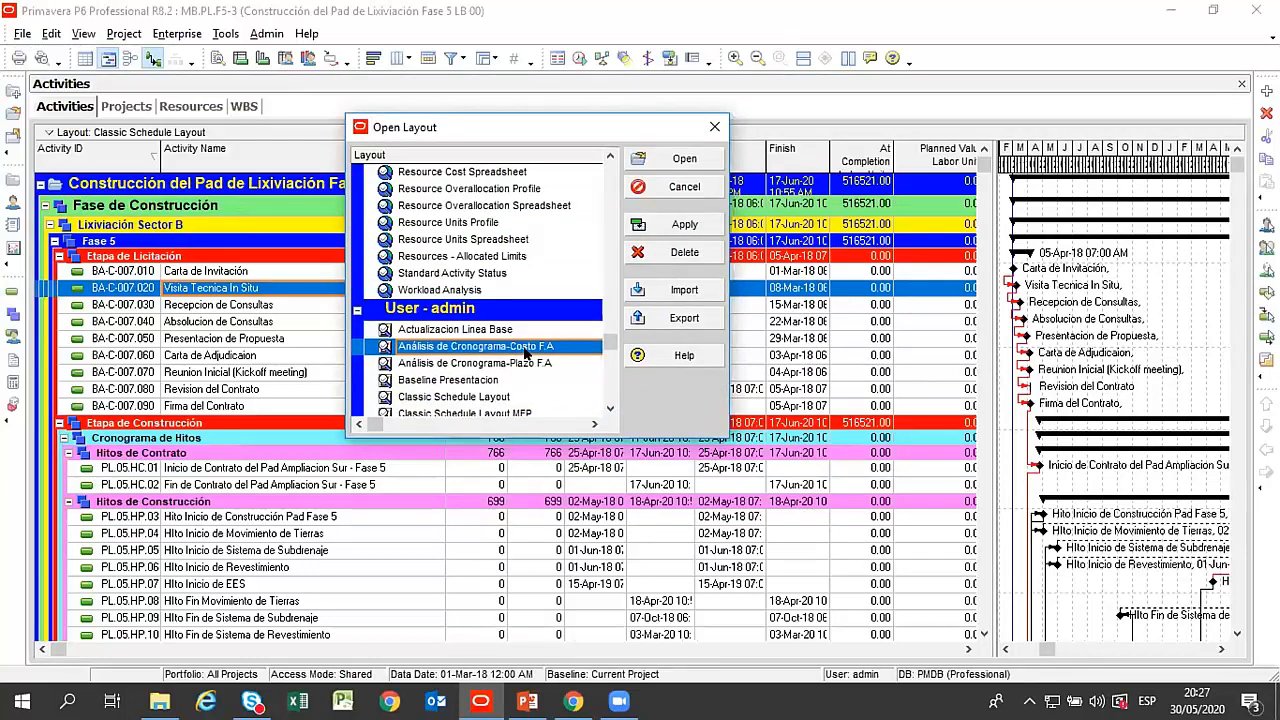
click(657, 224)
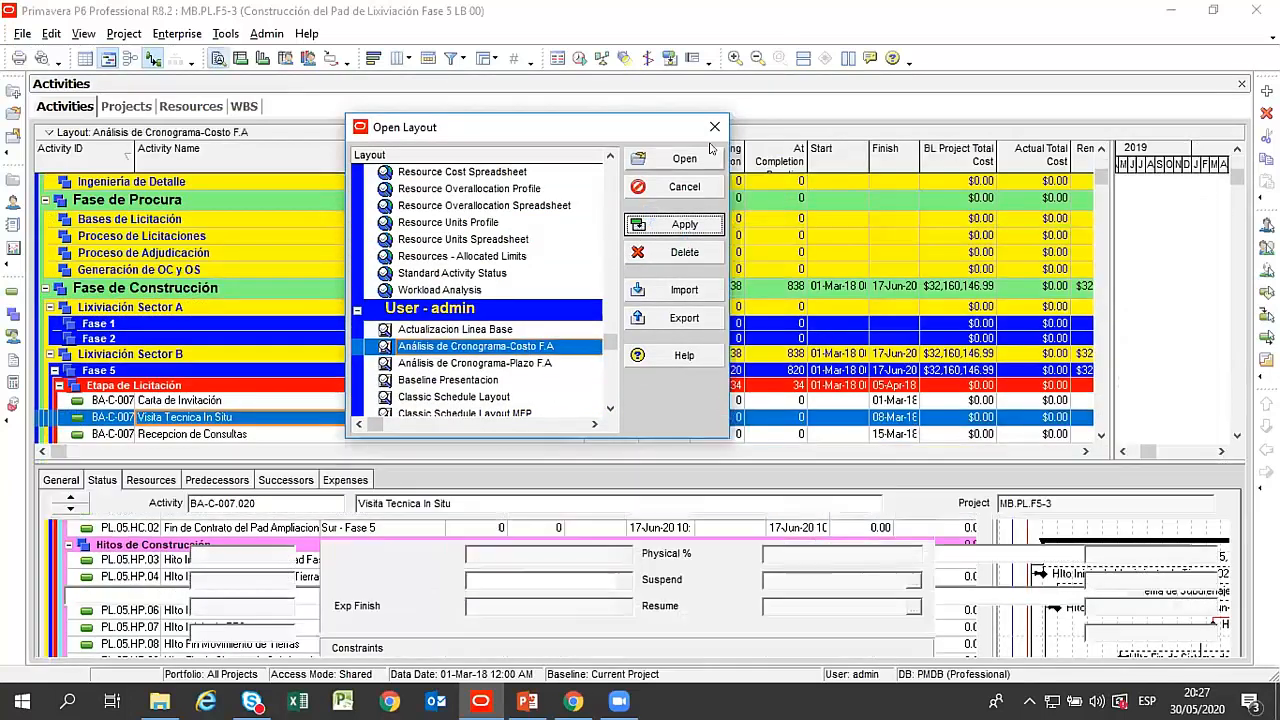
click(714, 130)
Look across the layout's cost and earned value columns, and narrow the Activity Name column to fit more of them.
scroll(760, 250, up, 2)
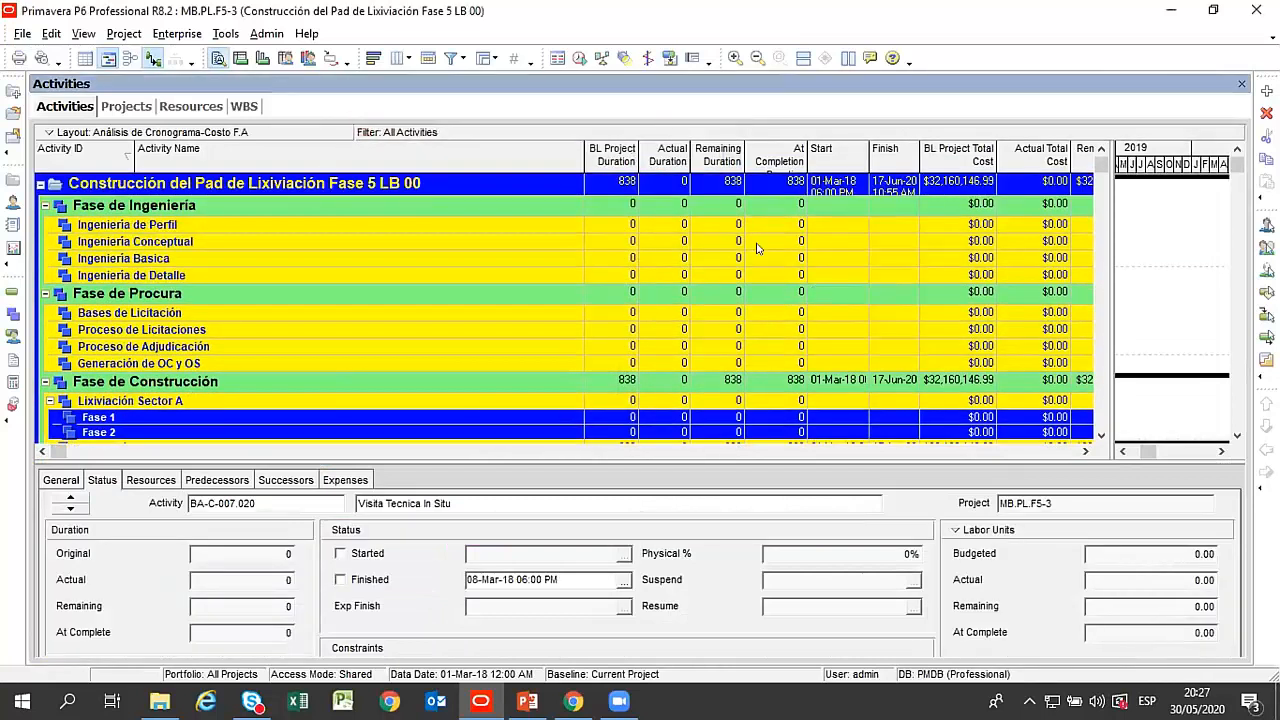
click(1085, 452)
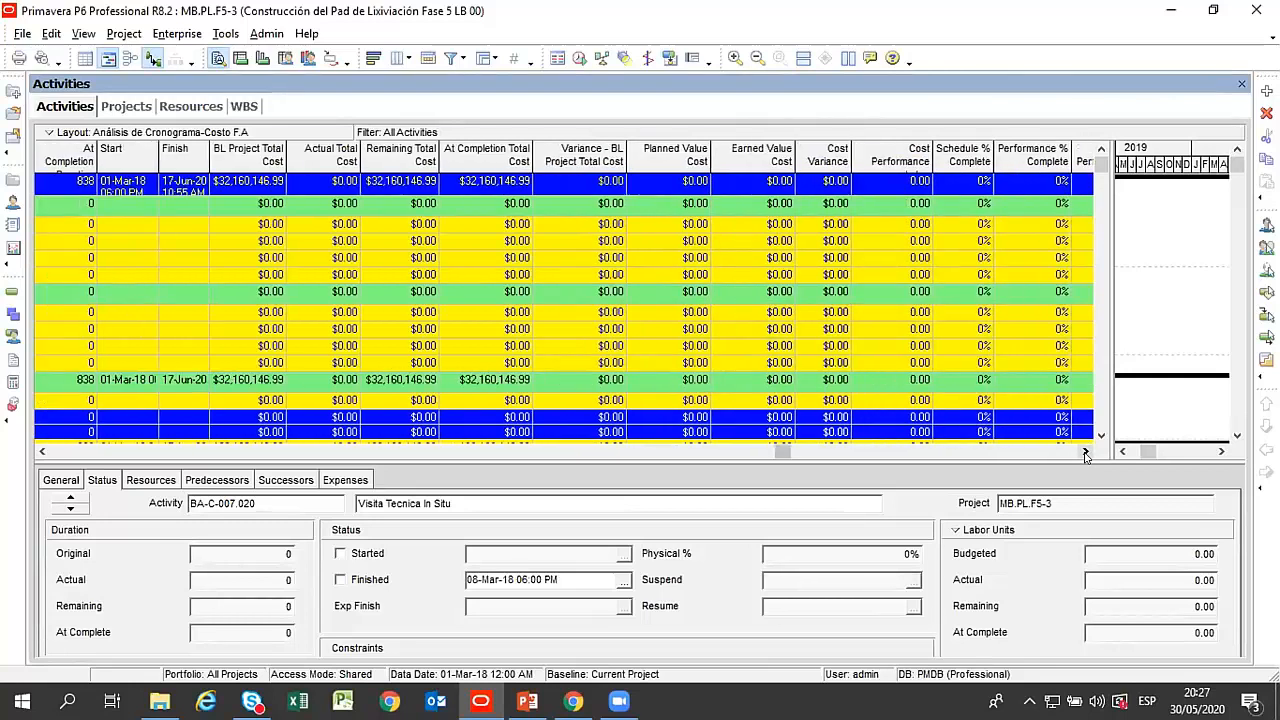
click(43, 452)
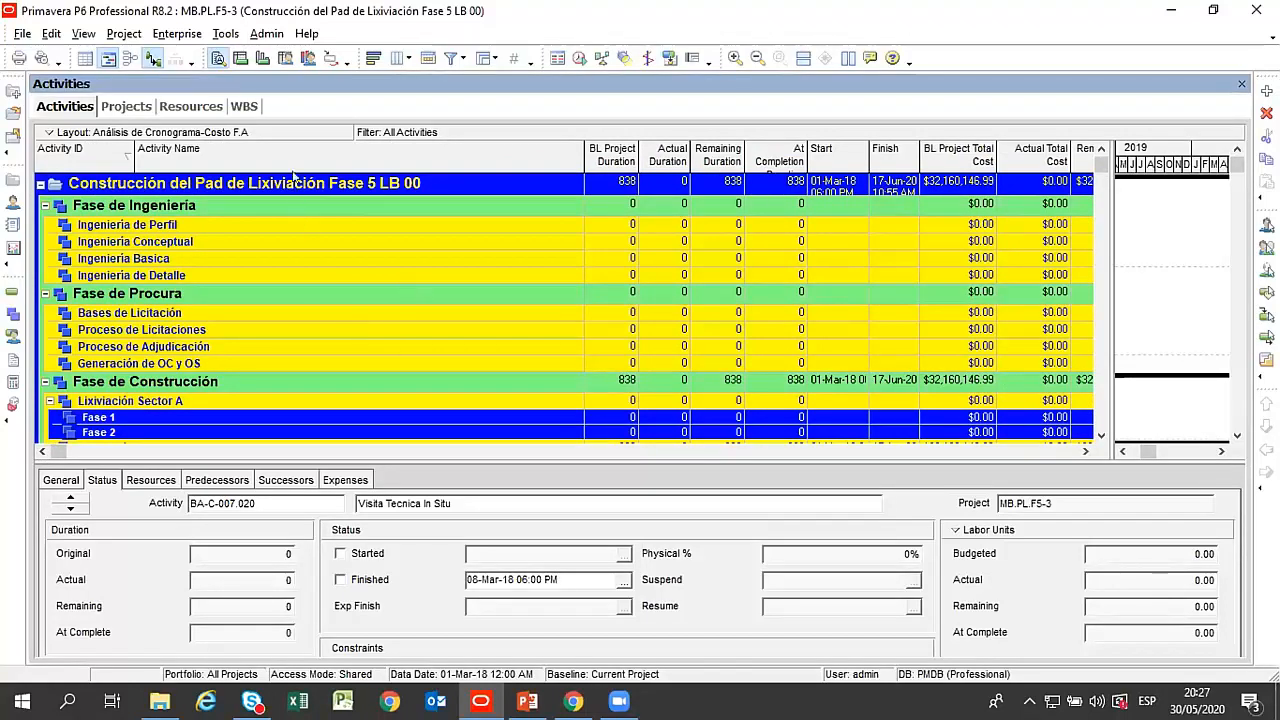
drag(570, 160, 457, 162)
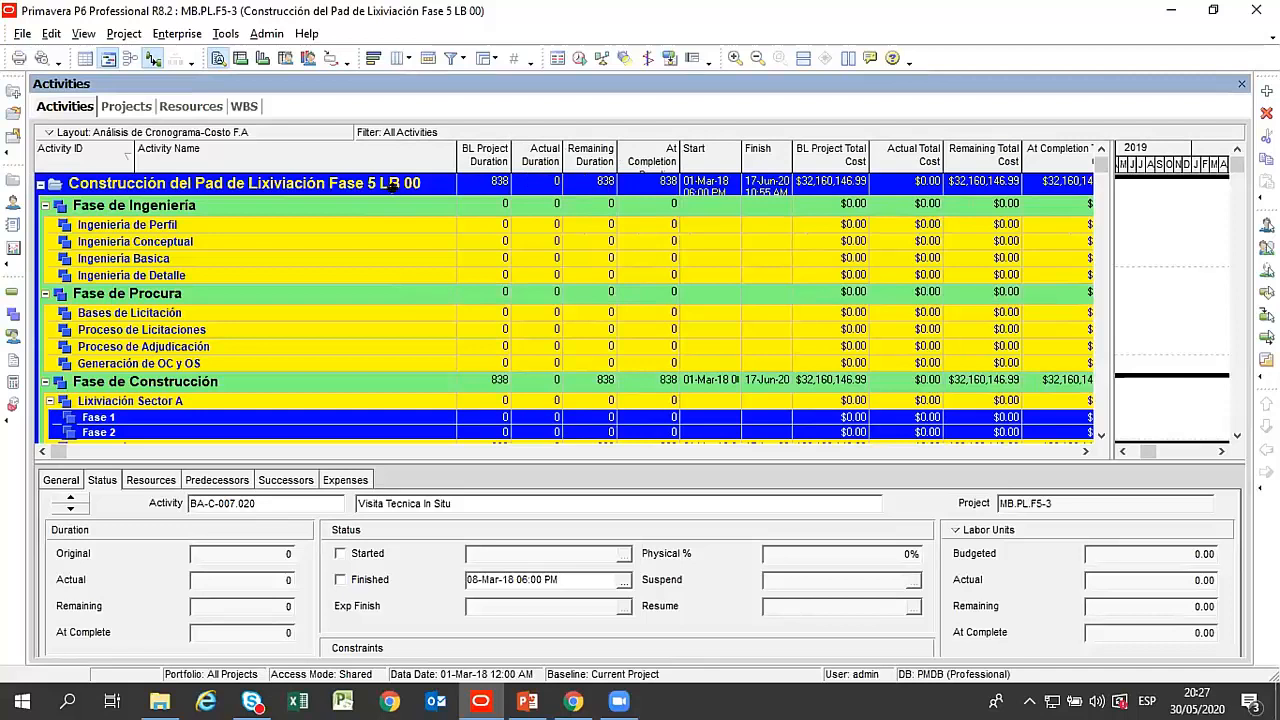
Hide the empty WBS bands in the activity table's grouping settings.
right_click(357, 209)
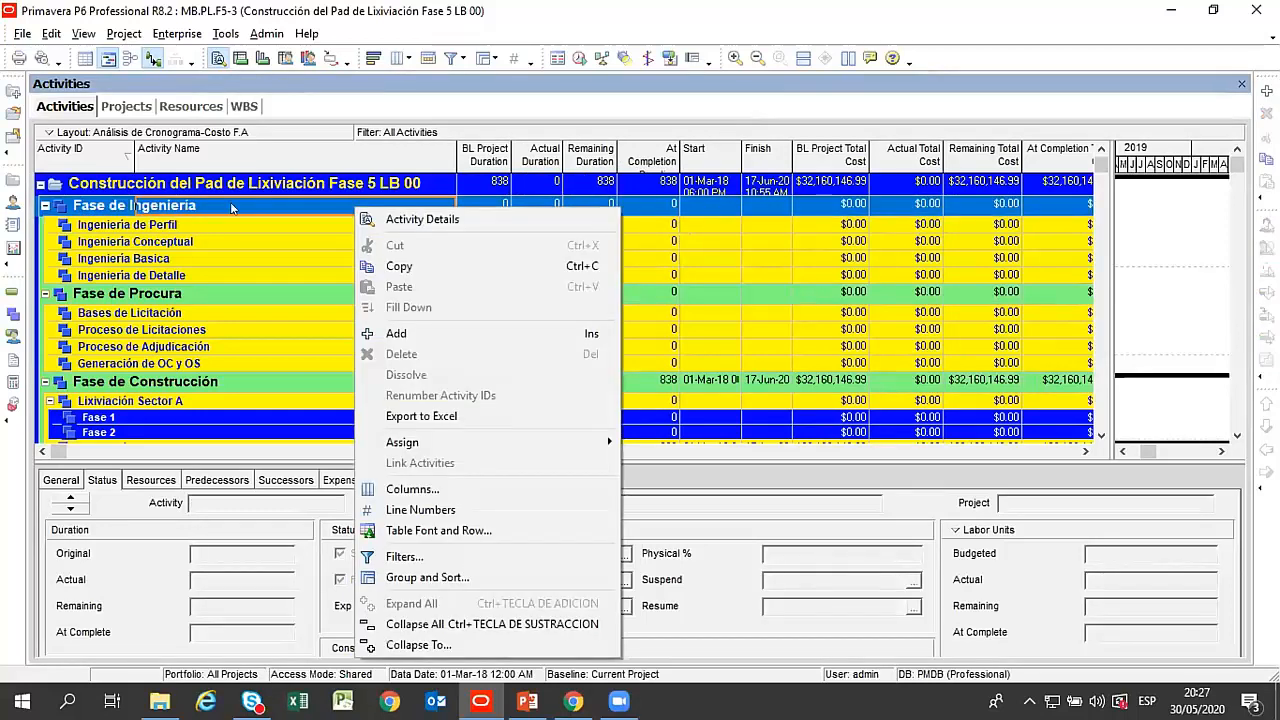
click(465, 578)
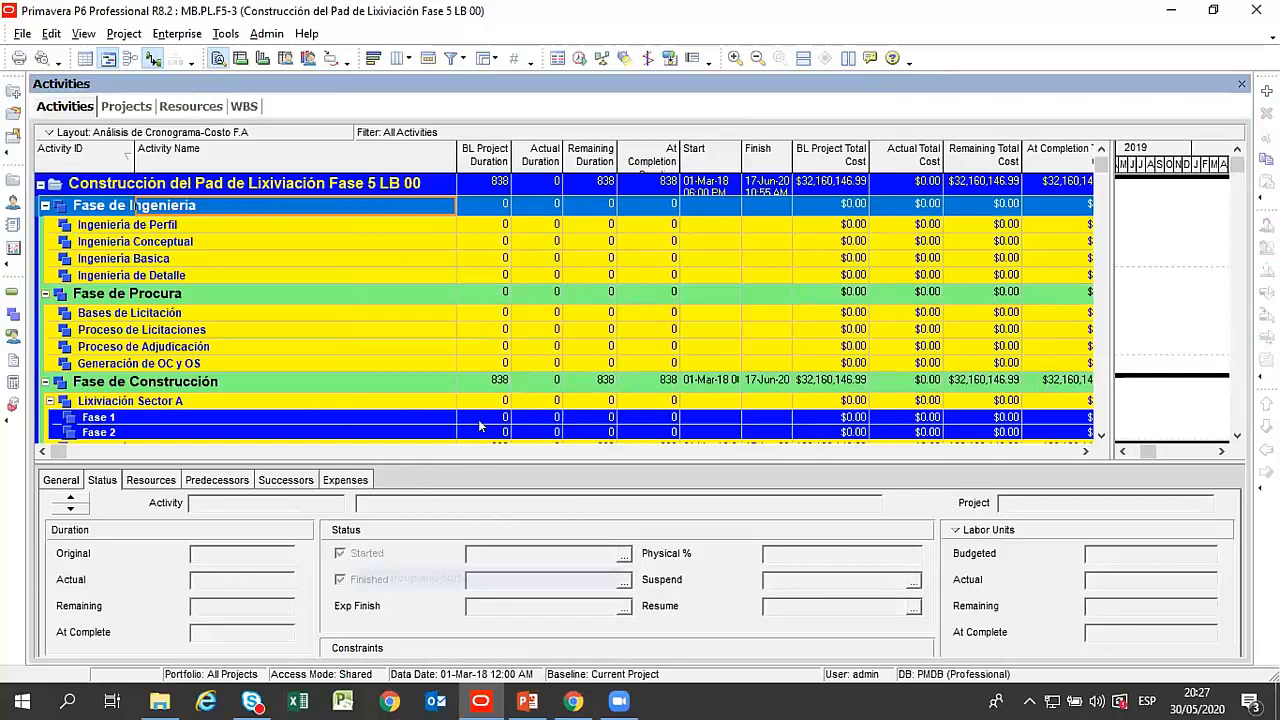
click(378, 452)
click(920, 250)
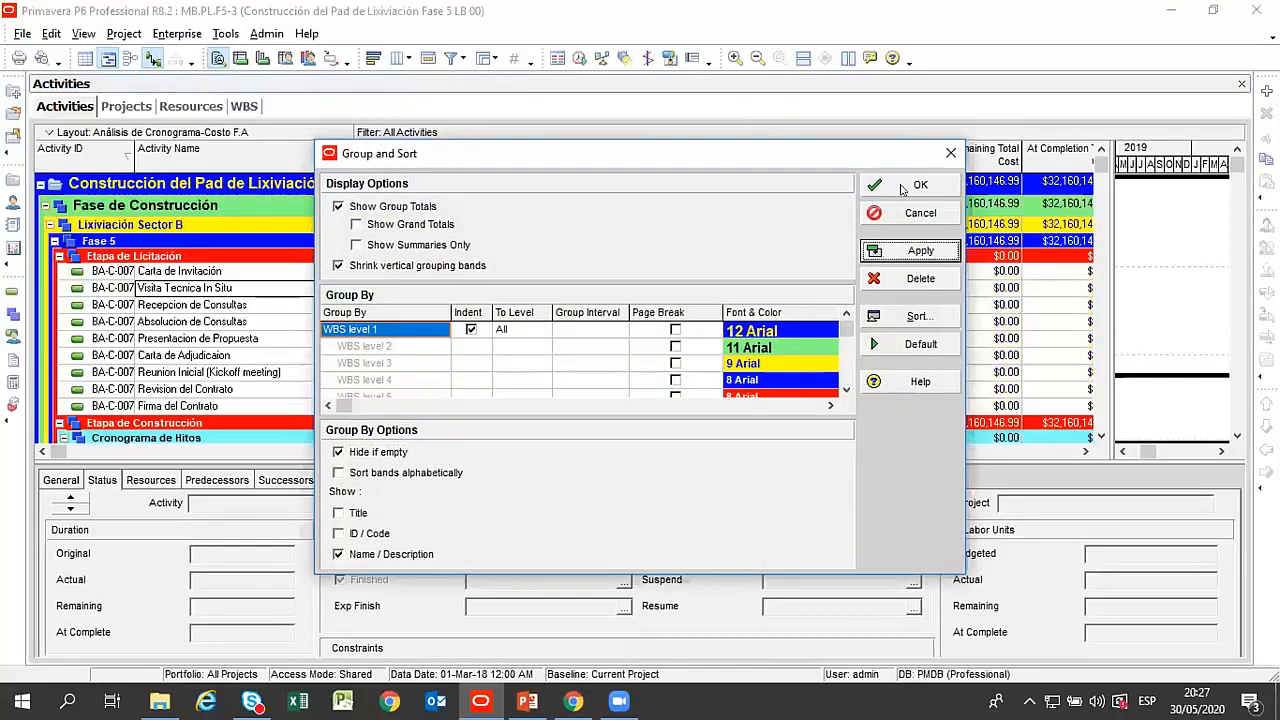
click(903, 189)
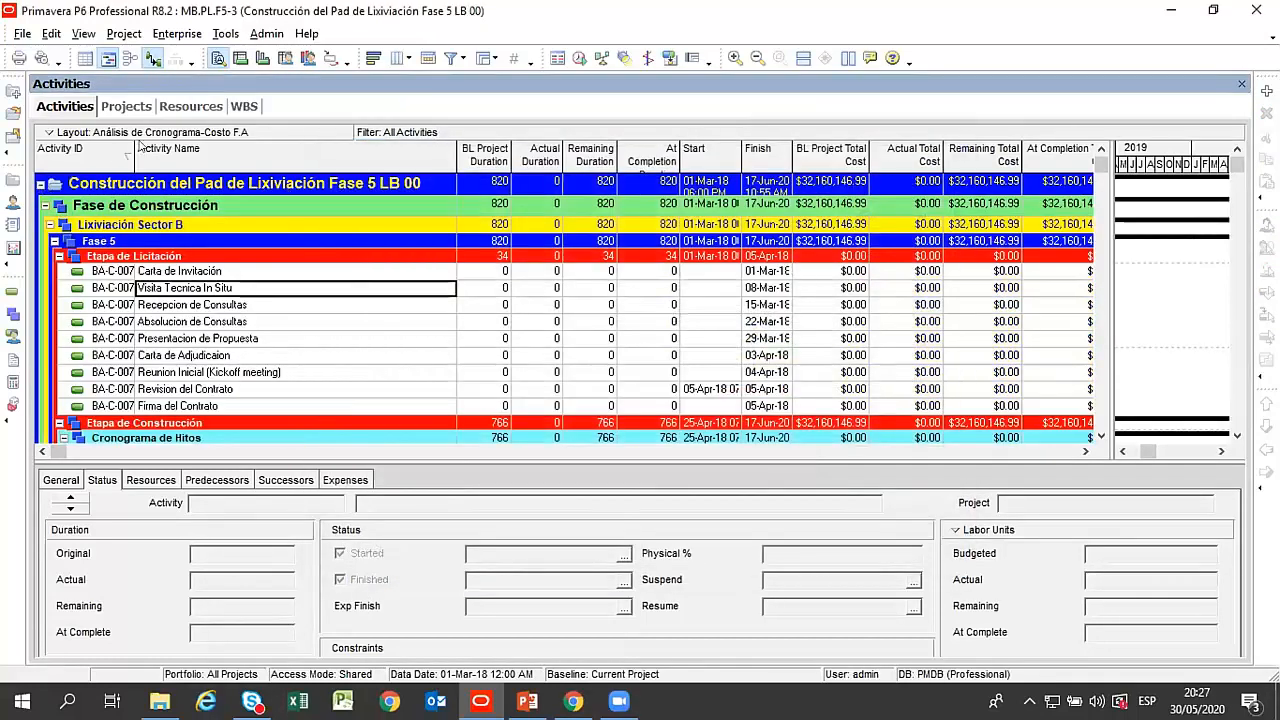
Collapse the WBS to the project and its Fase de Construcción band, fitting the columns up to Variance - BL Project Total Cost.
right_click(88, 168)
click(278, 528)
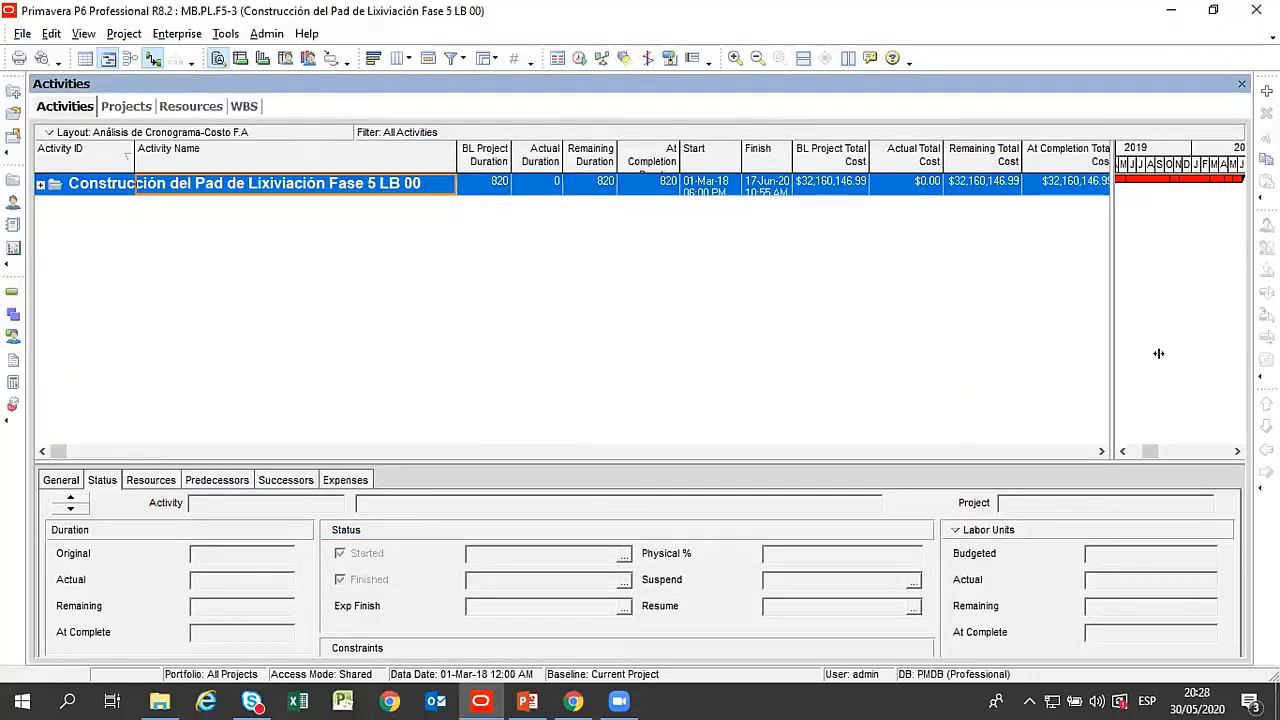
drag(1158, 353, 1189, 353)
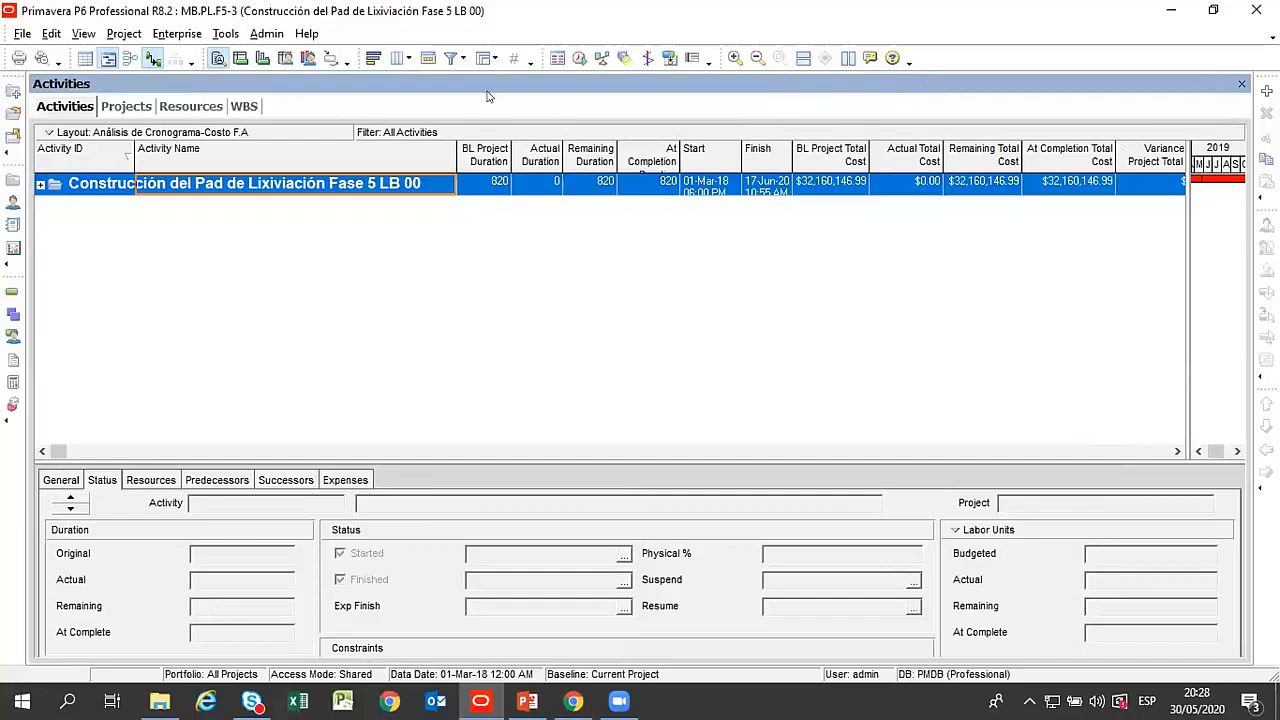
drag(445, 165, 421, 159)
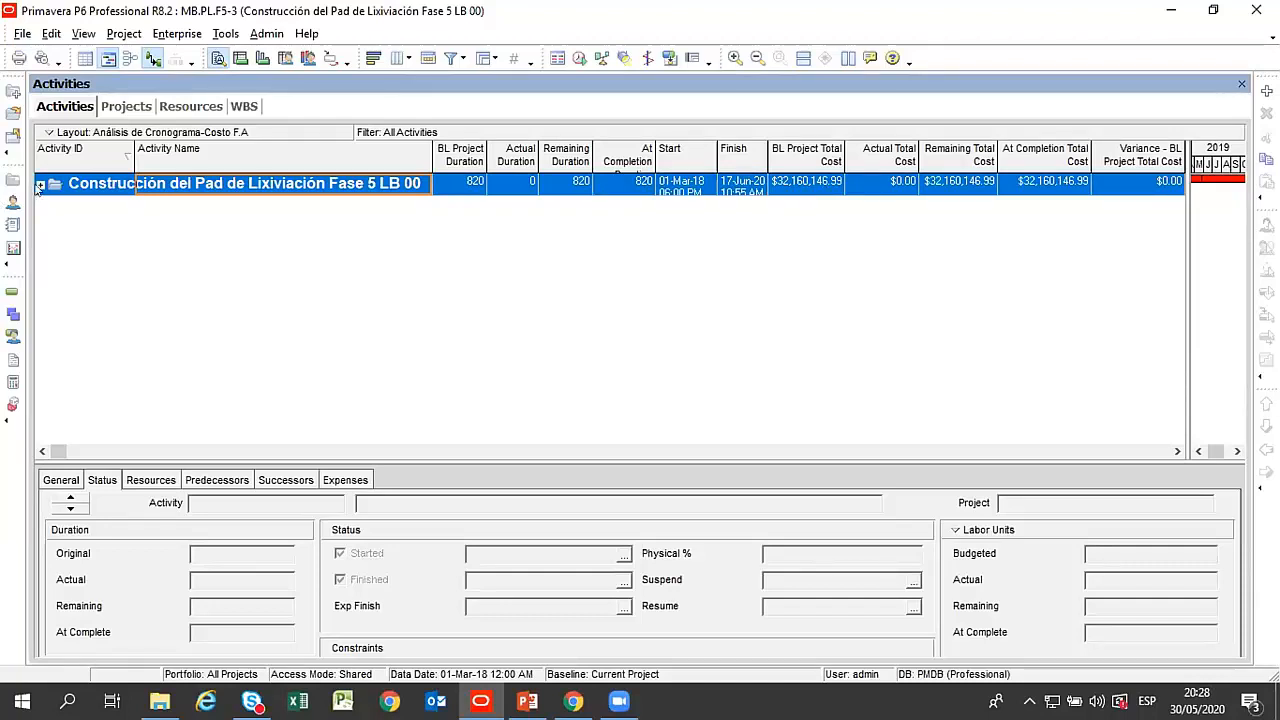
click(40, 184)
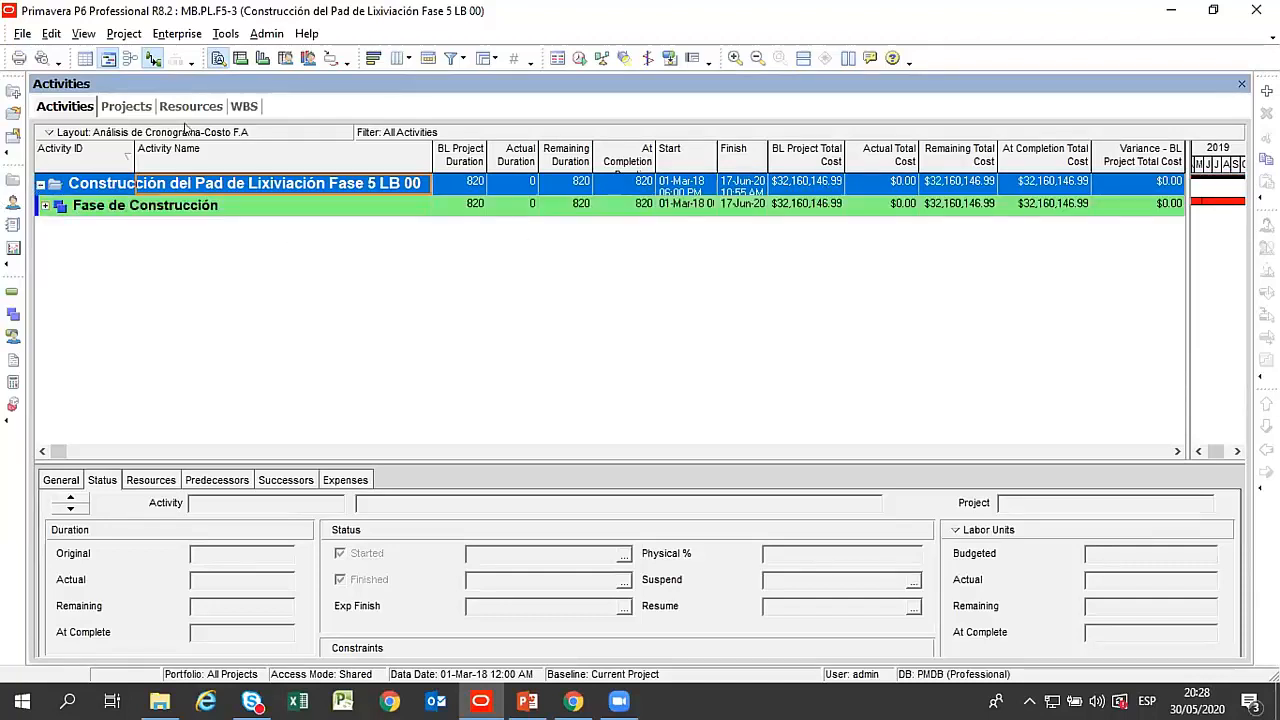
Open project MB.PL.F5-1, Construcción del Pad de Lixiviación Fase 5 Seg., and slightly narrow its Activity Name column.
click(124, 106)
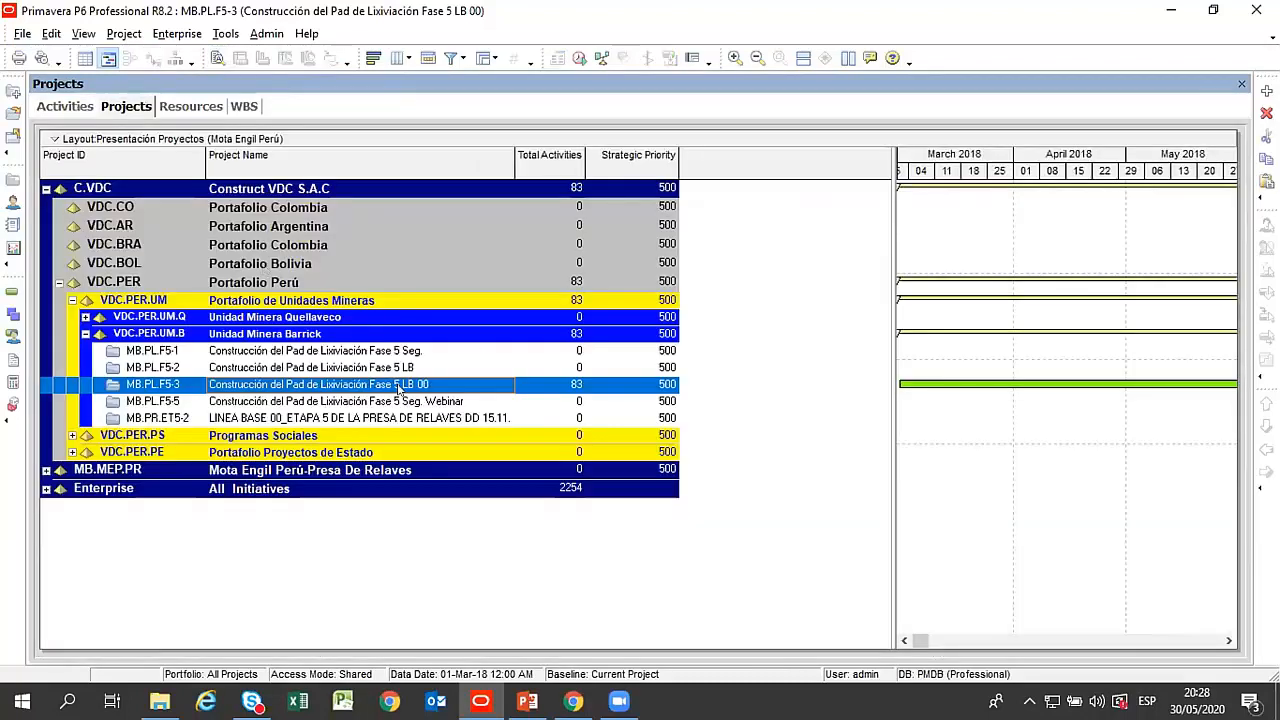
click(396, 368)
click(404, 351)
right_click(405, 351)
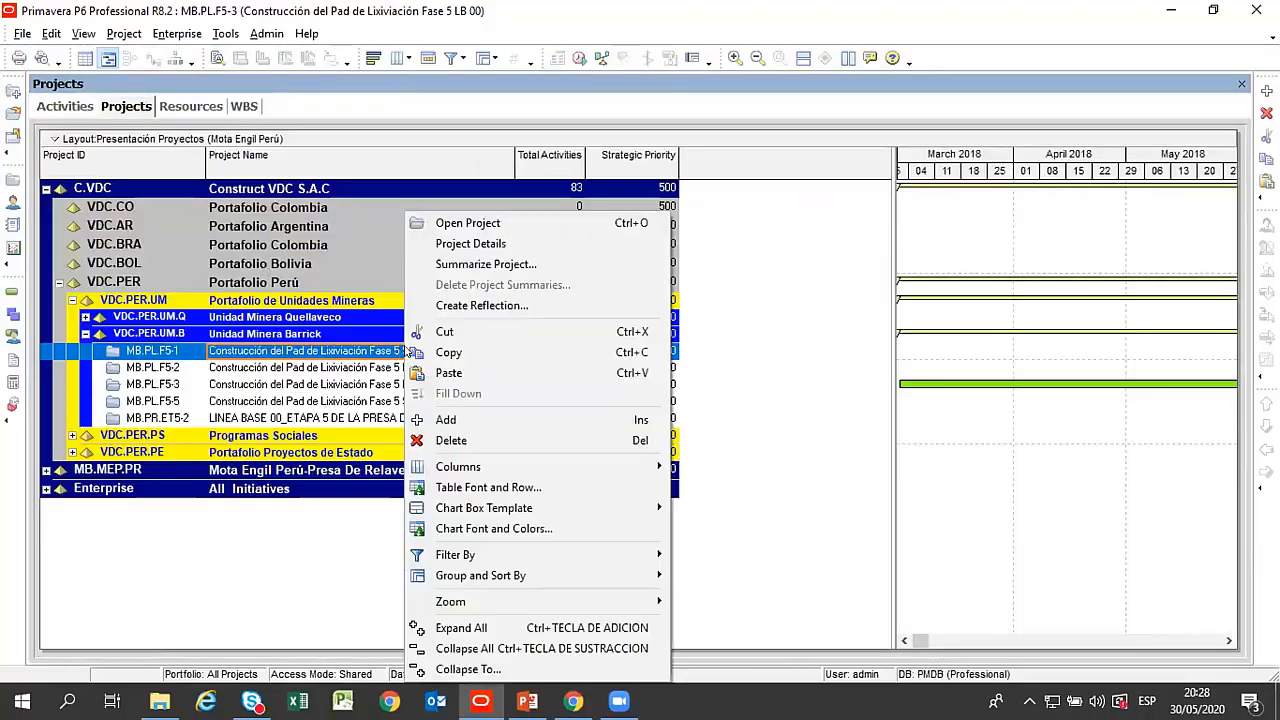
click(463, 223)
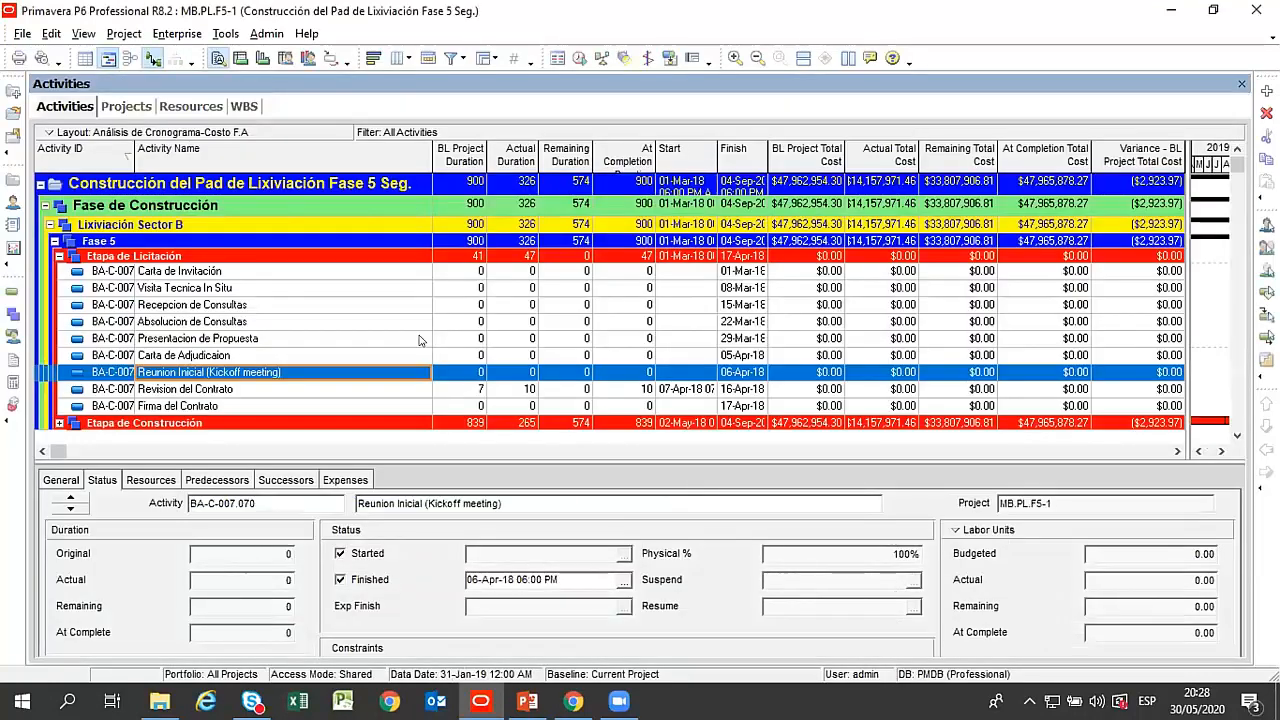
drag(432, 153, 425, 160)
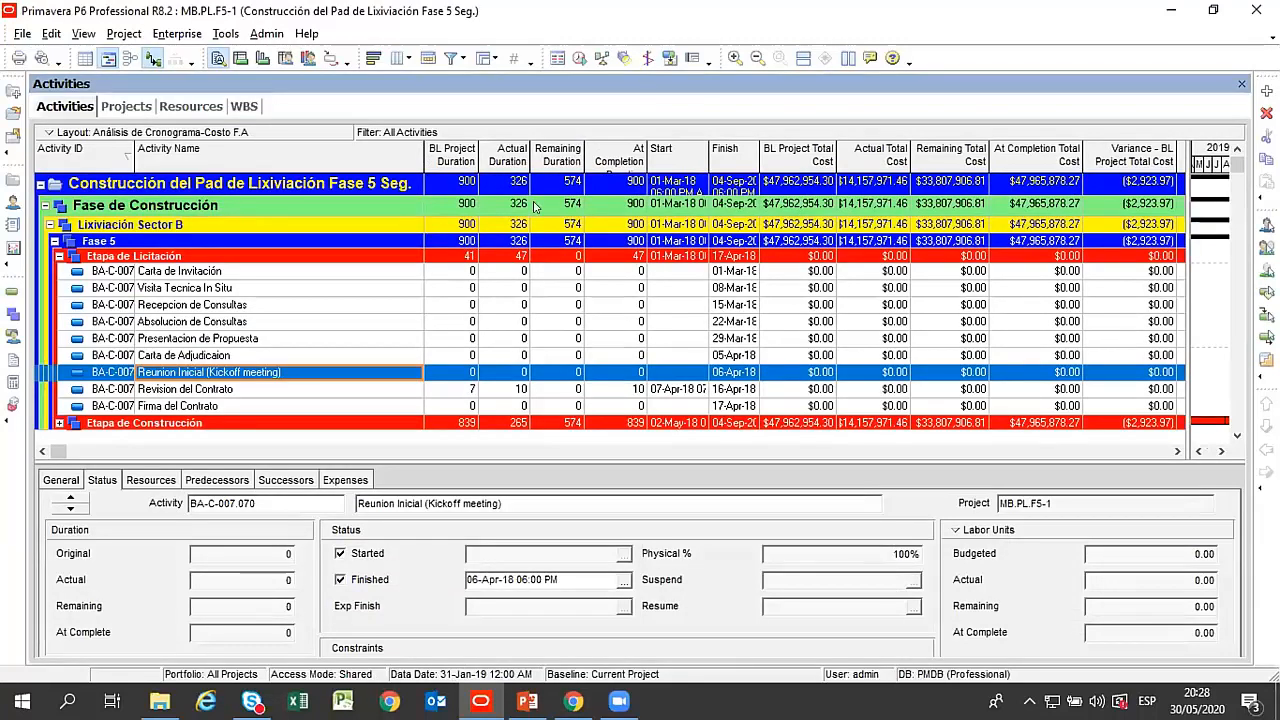
Collapse the WBS to the project, widen the Gantt chart and check the current data date in the Schedule settings.
click(40, 185)
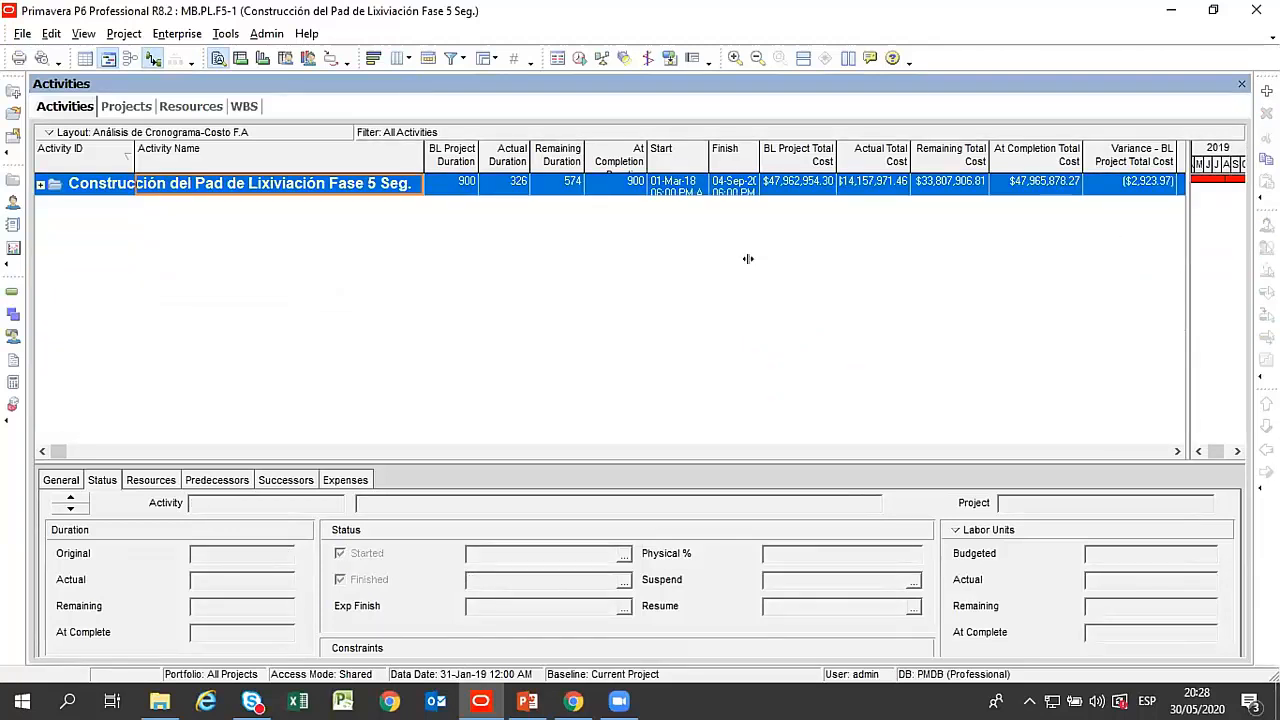
drag(748, 259, 748, 259)
click(580, 58)
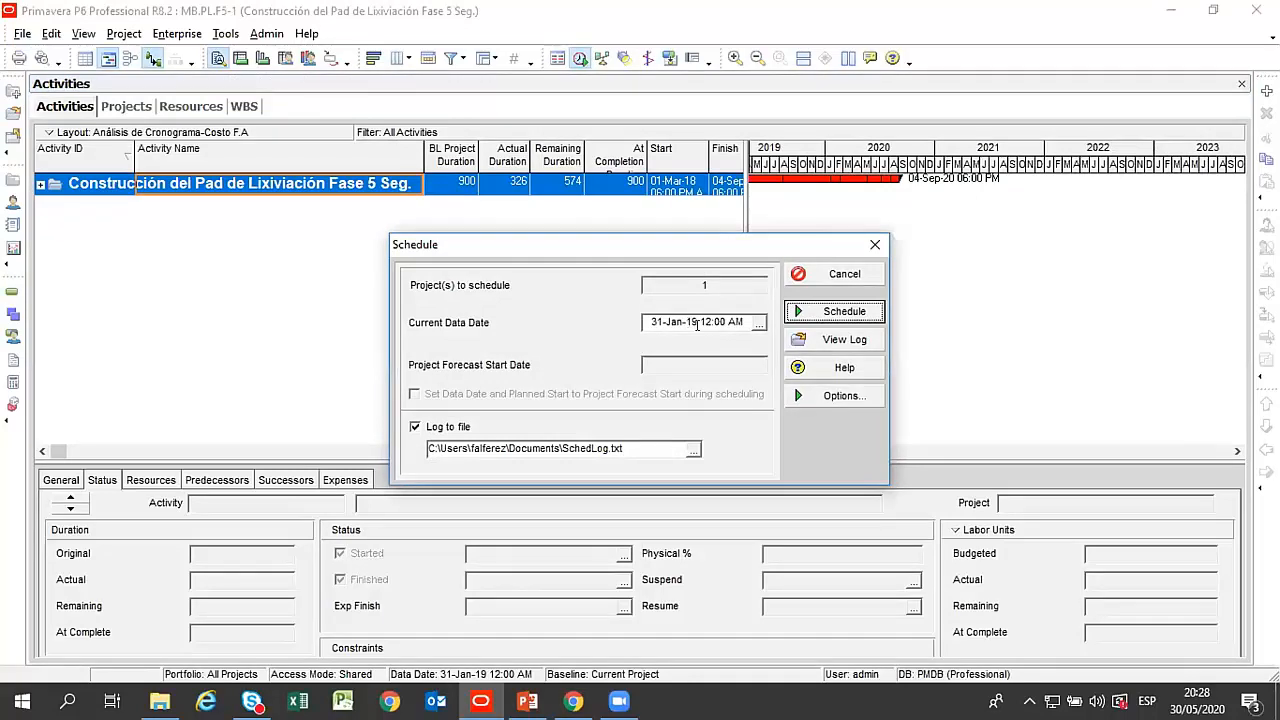
click(875, 244)
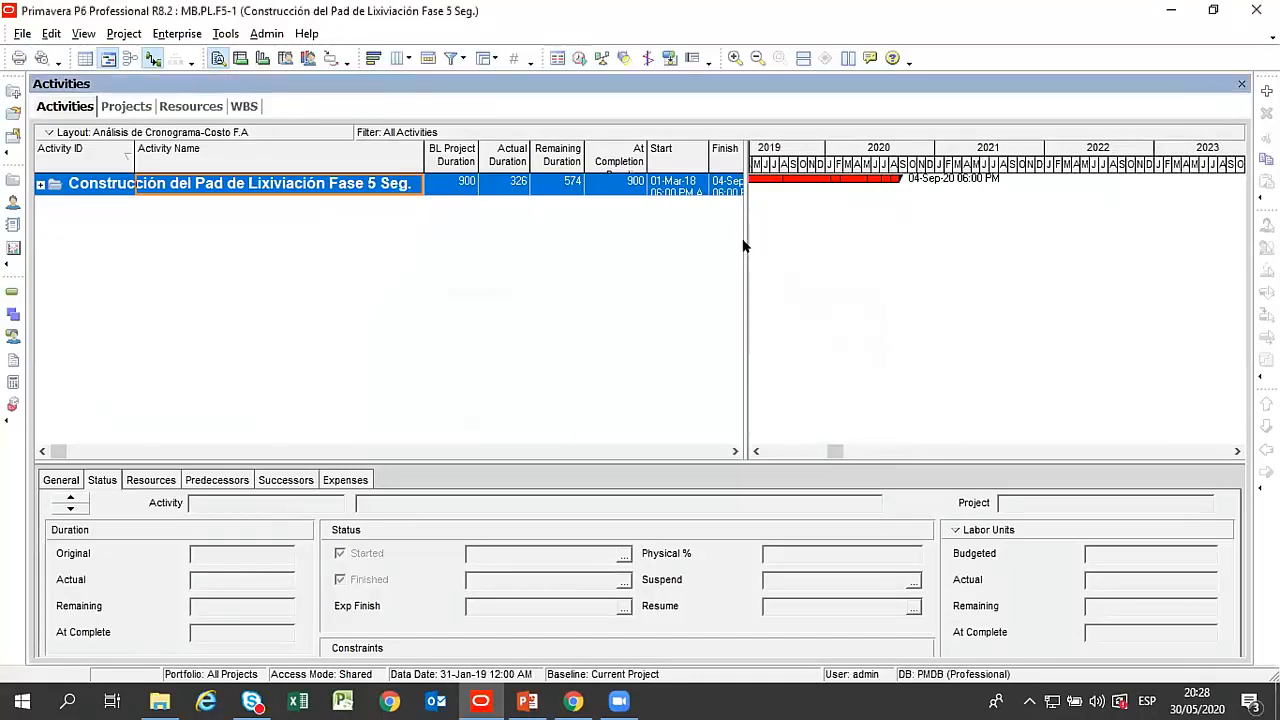
Expand all WBS levels beside a wider activity table and stretch the Gantt timescale to show April 2018 through 2019.
drag(735, 236, 903, 236)
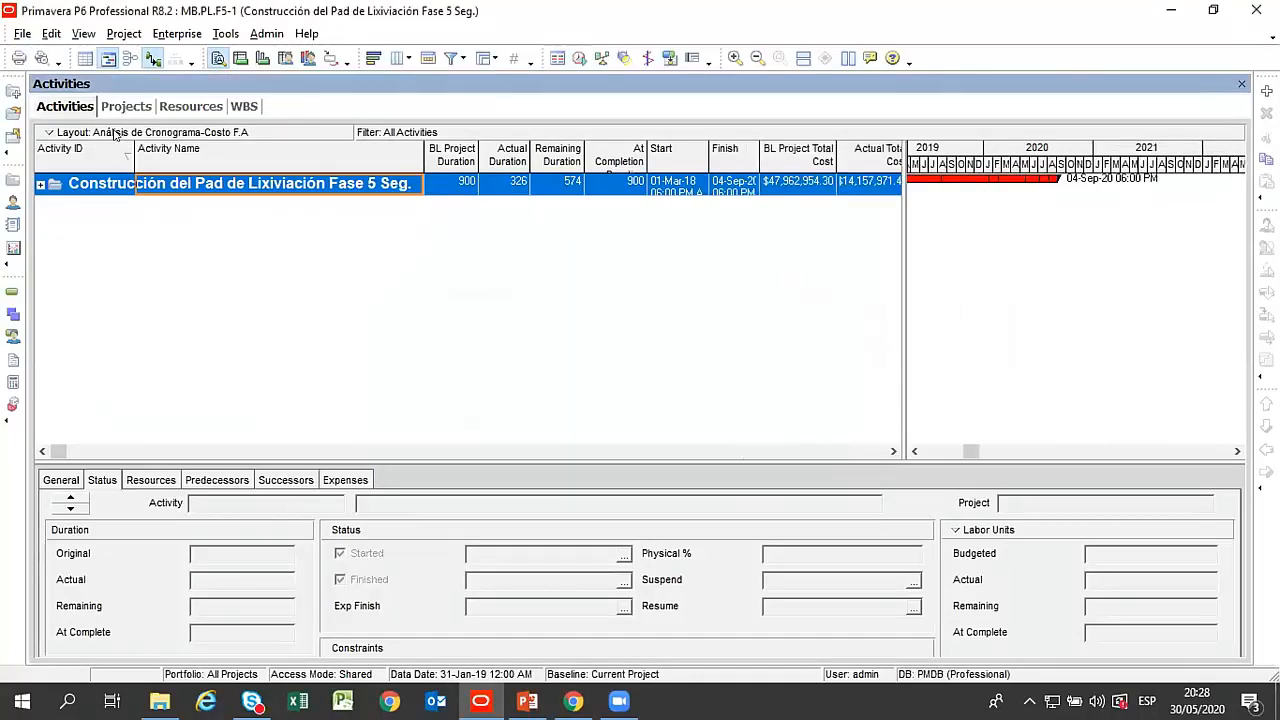
right_click(121, 140)
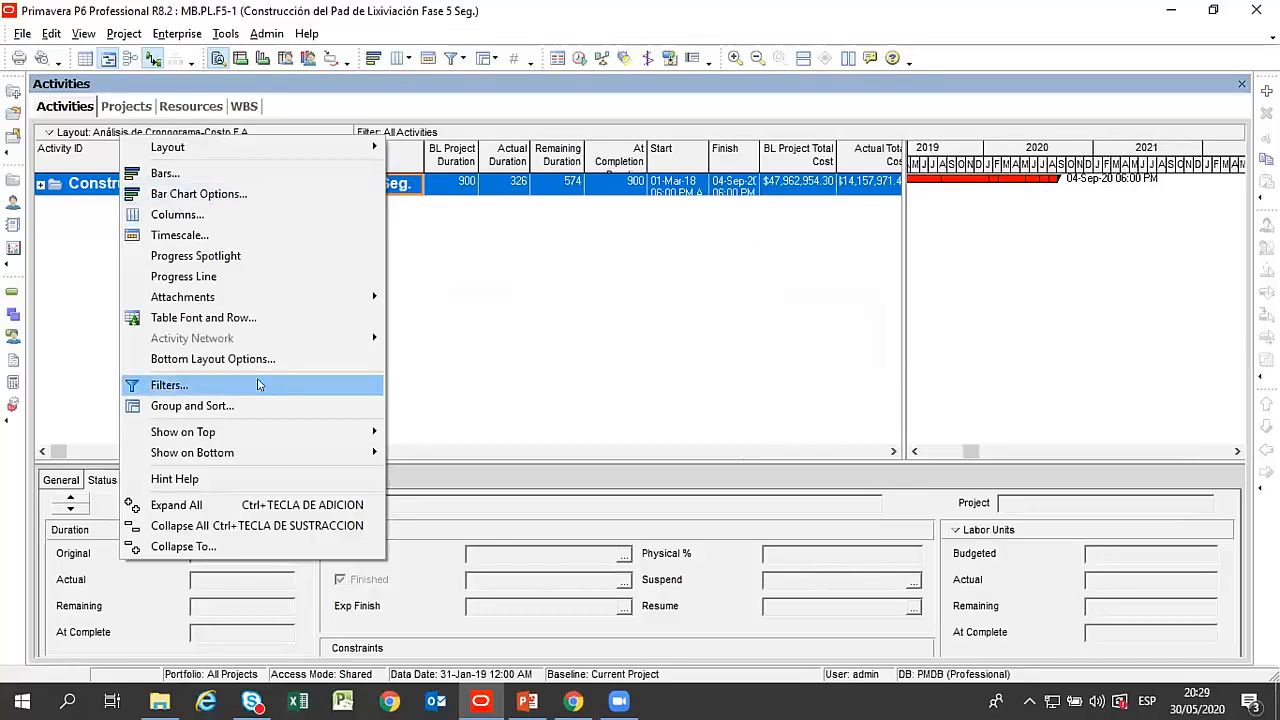
click(277, 505)
double_click(1095, 289)
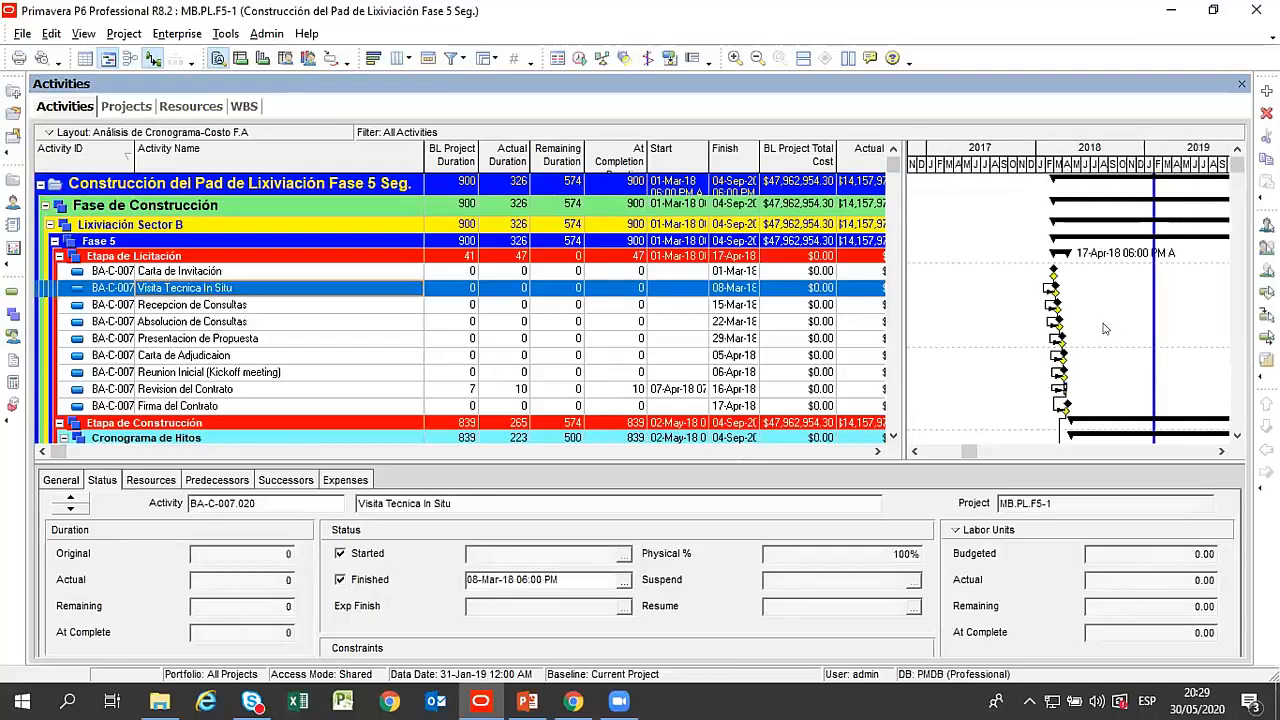
drag(1183, 152, 1034, 151)
drag(1036, 164, 1114, 165)
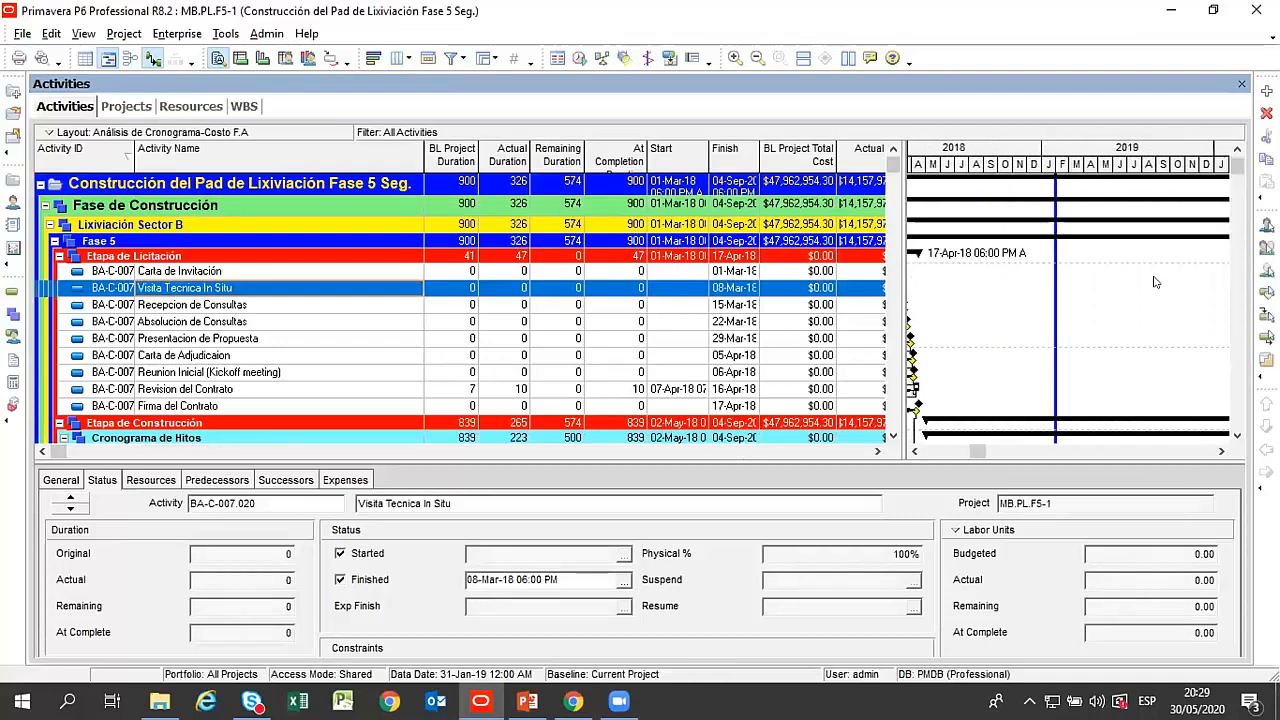
Examine the construction activities' progress and baseline bars, including Cama de apoyo and Colocación de grava para subdrenaje.
scroll(1180, 271, down, 5)
scroll(1104, 260, down, 4)
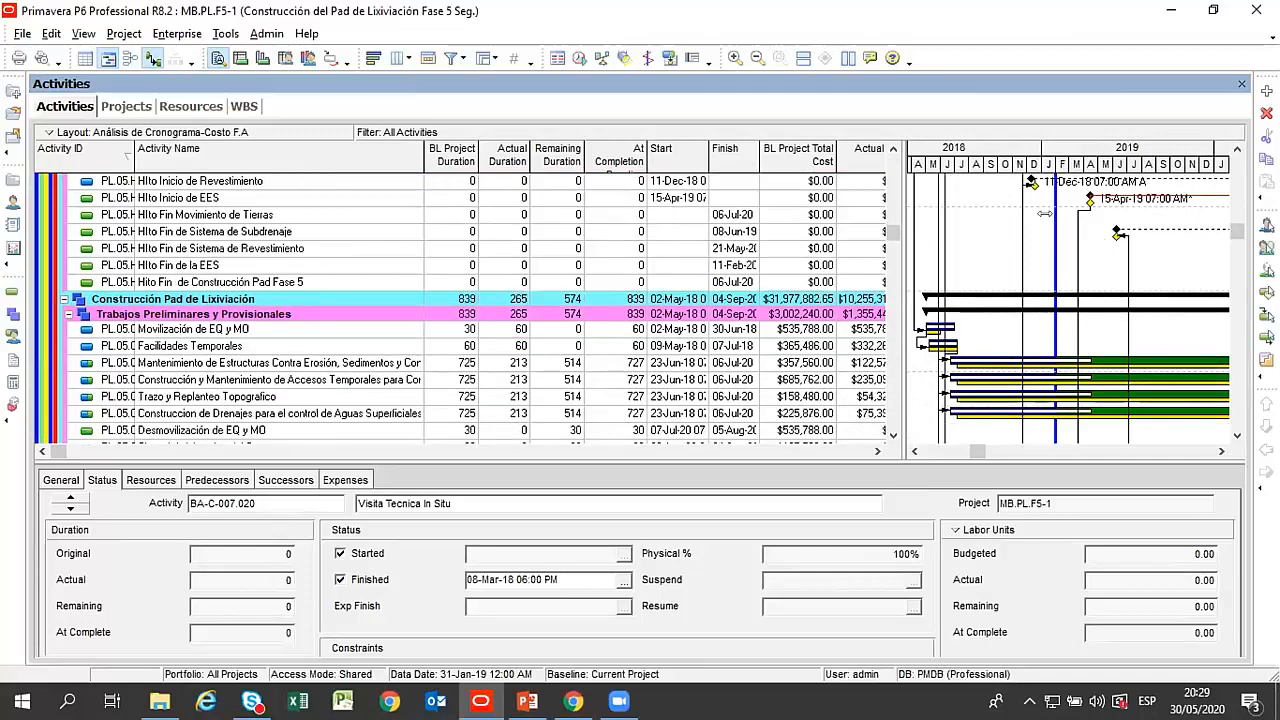
scroll(1045, 218, down, 4)
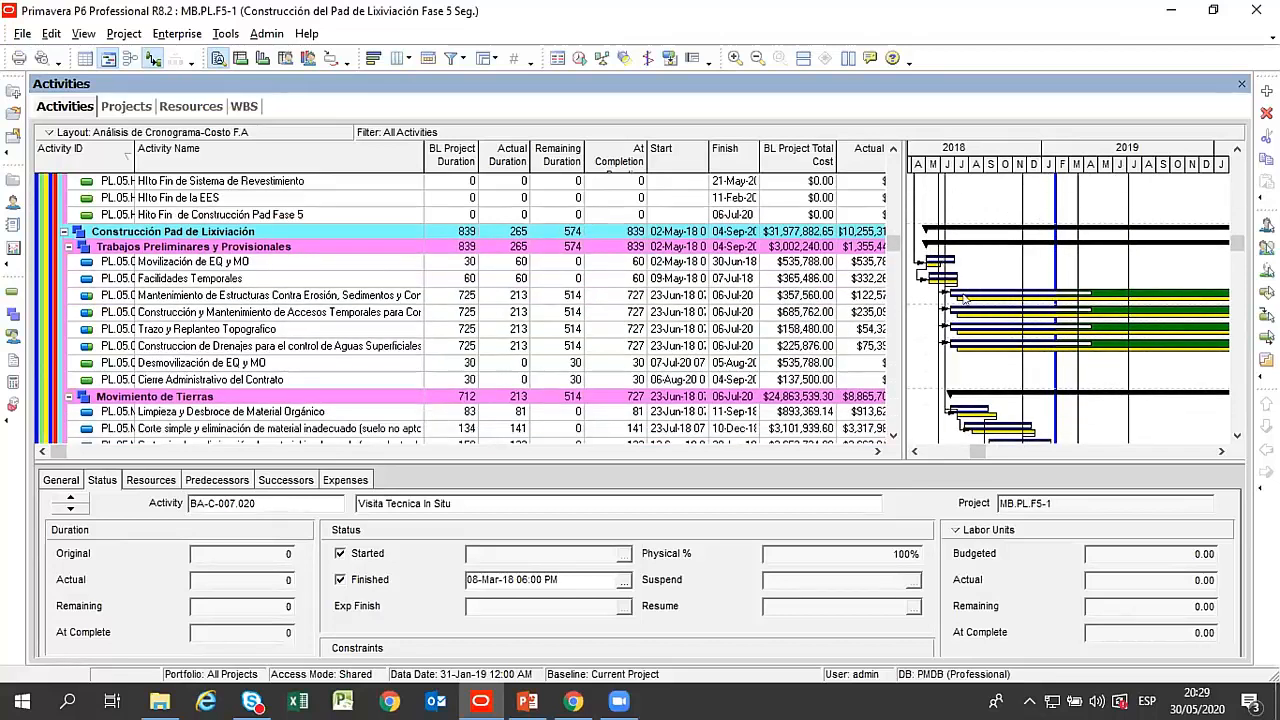
scroll(1028, 250, down, 3)
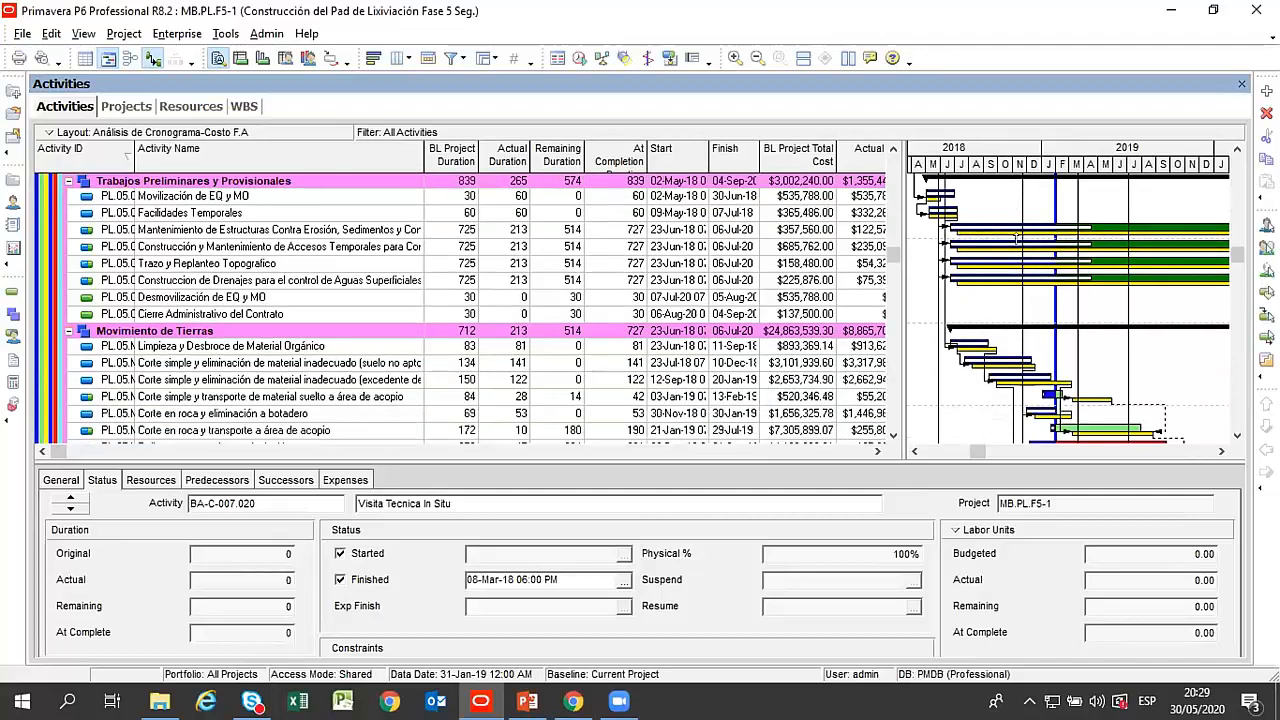
scroll(822, 187, up, 7)
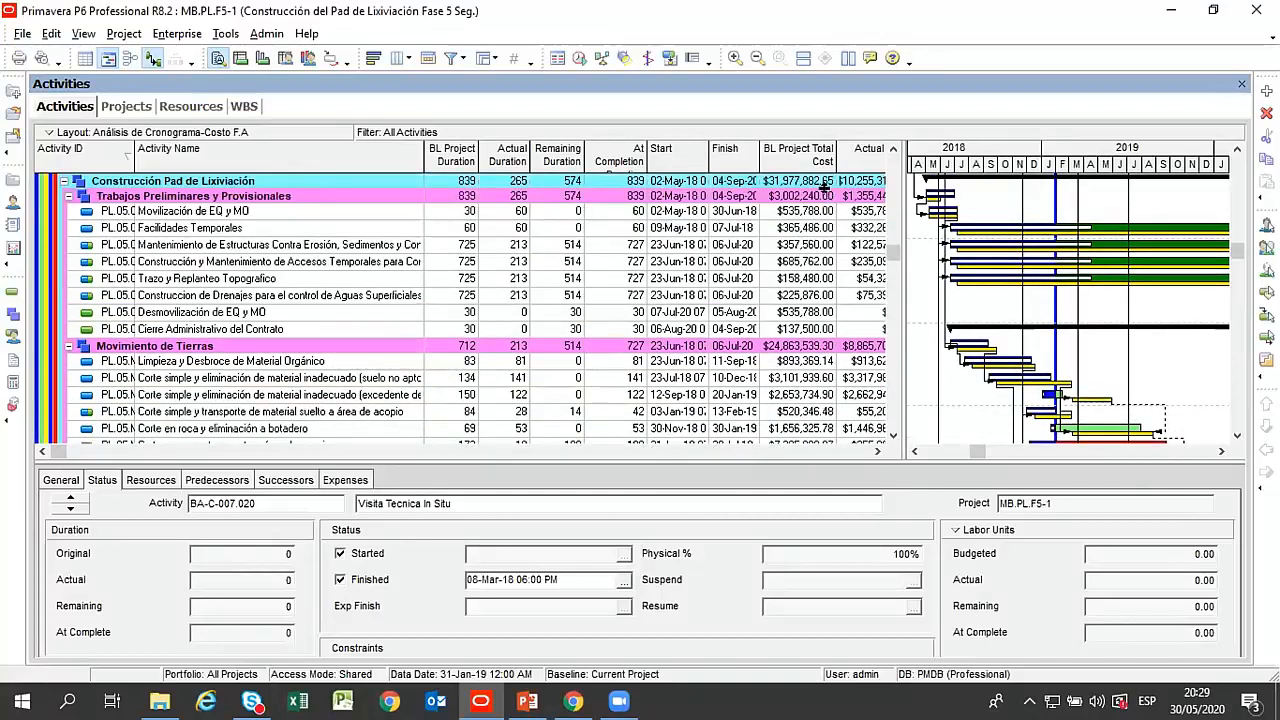
scroll(822, 187, up, 8)
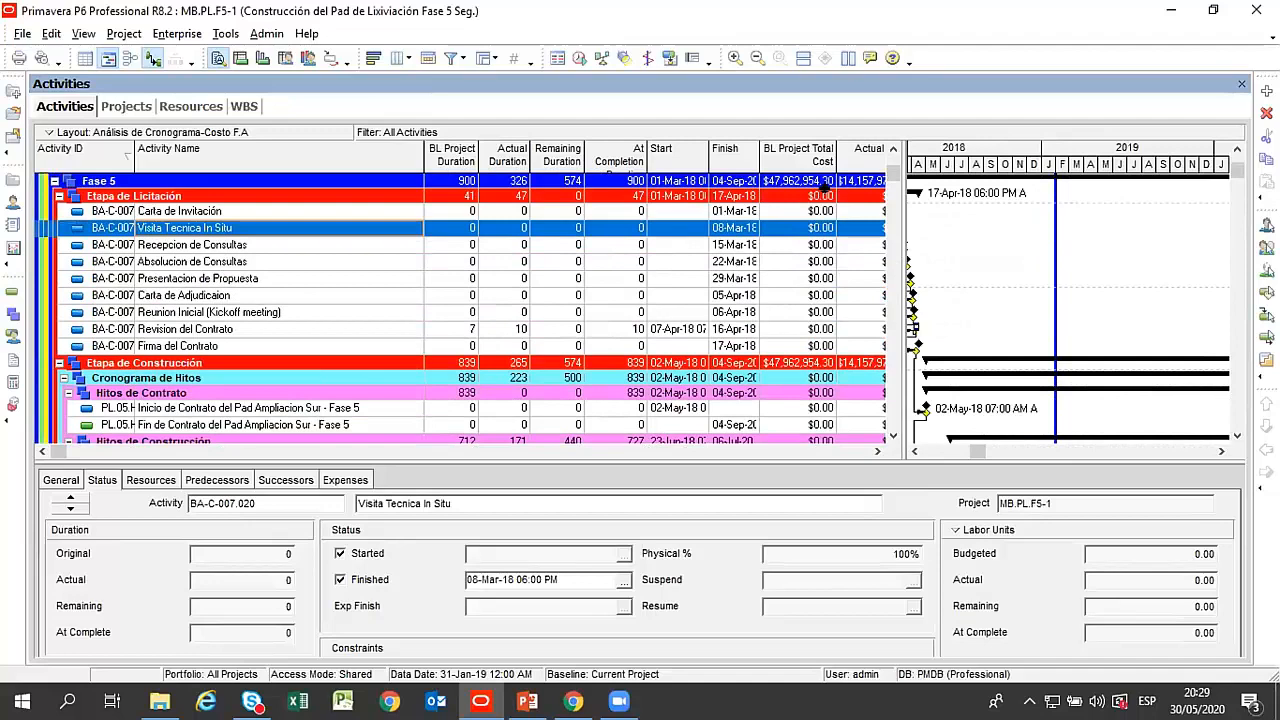
click(217, 275)
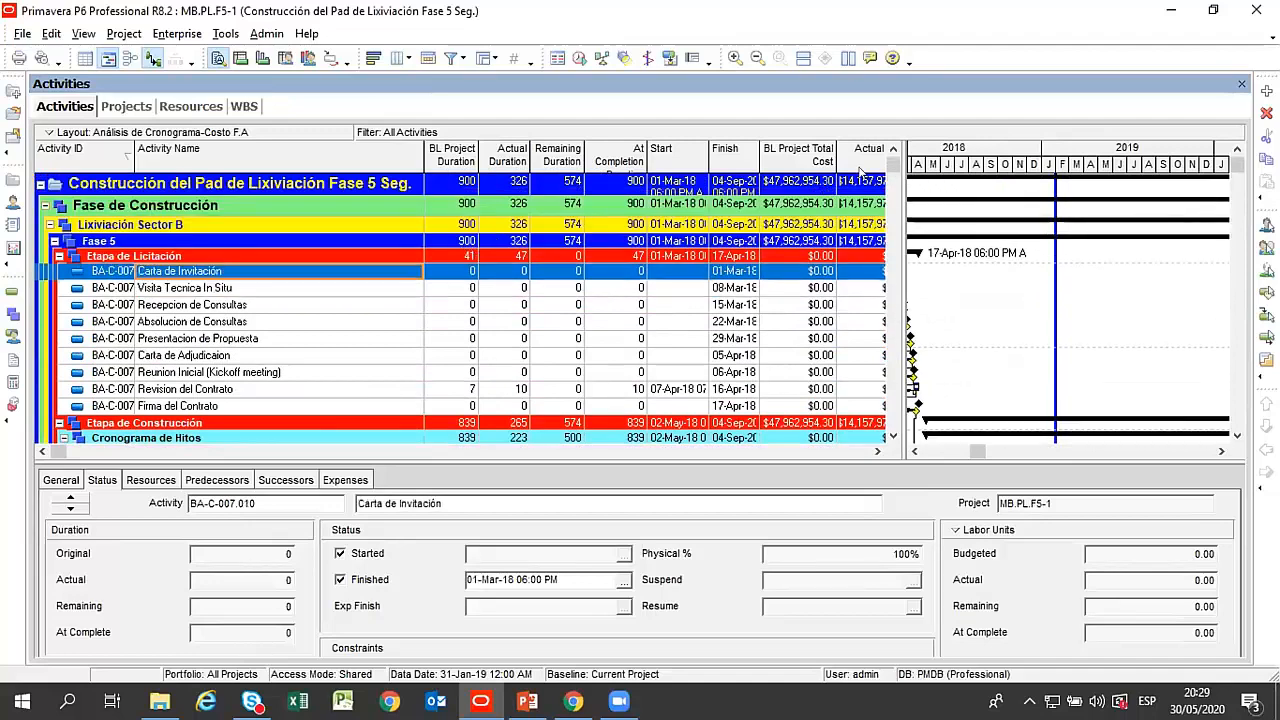
drag(893, 164, 888, 300)
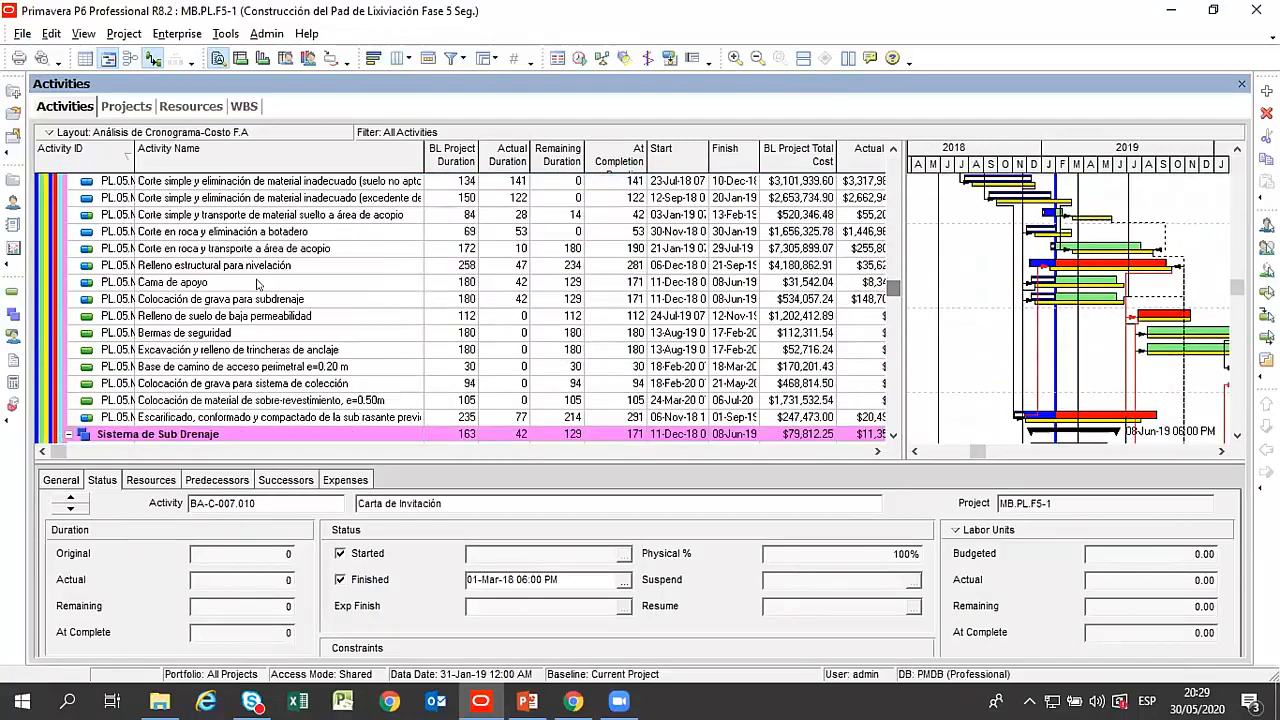
click(257, 282)
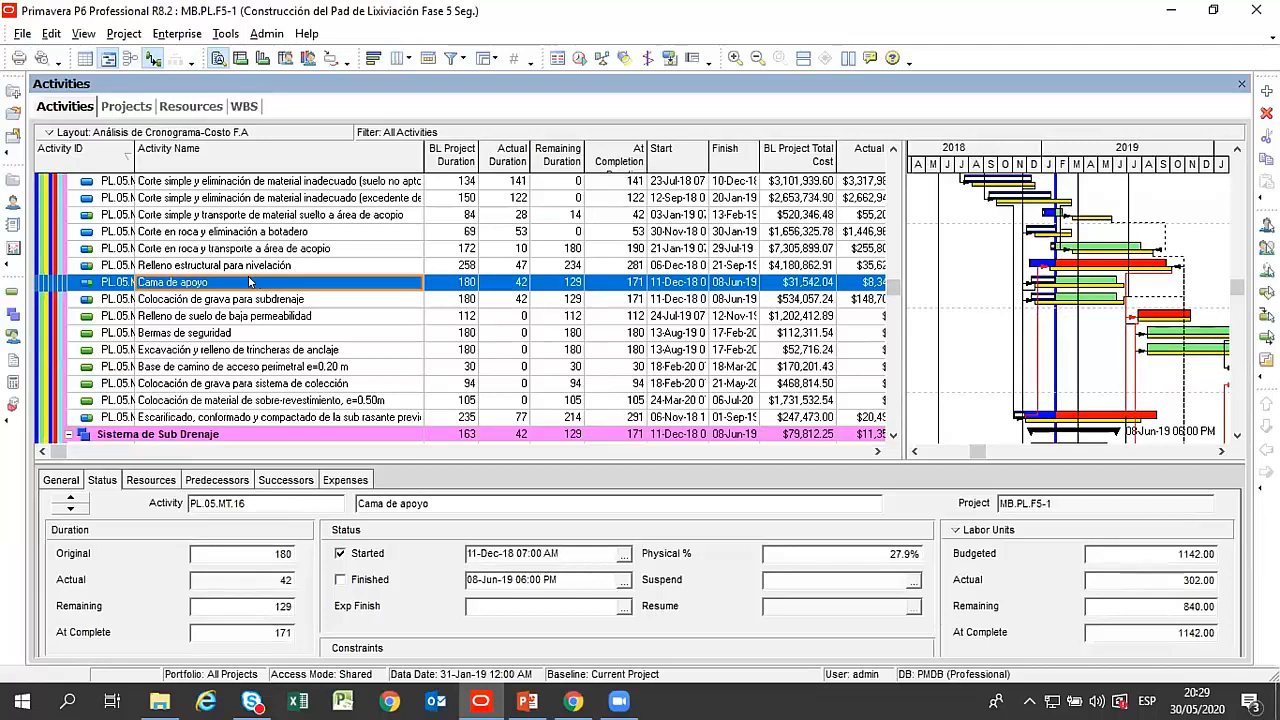
click(258, 300)
drag(888, 292, 893, 148)
Collapse the WBS to the project and widen the Actual Total Cost column among the project's cost columns.
click(80, 188)
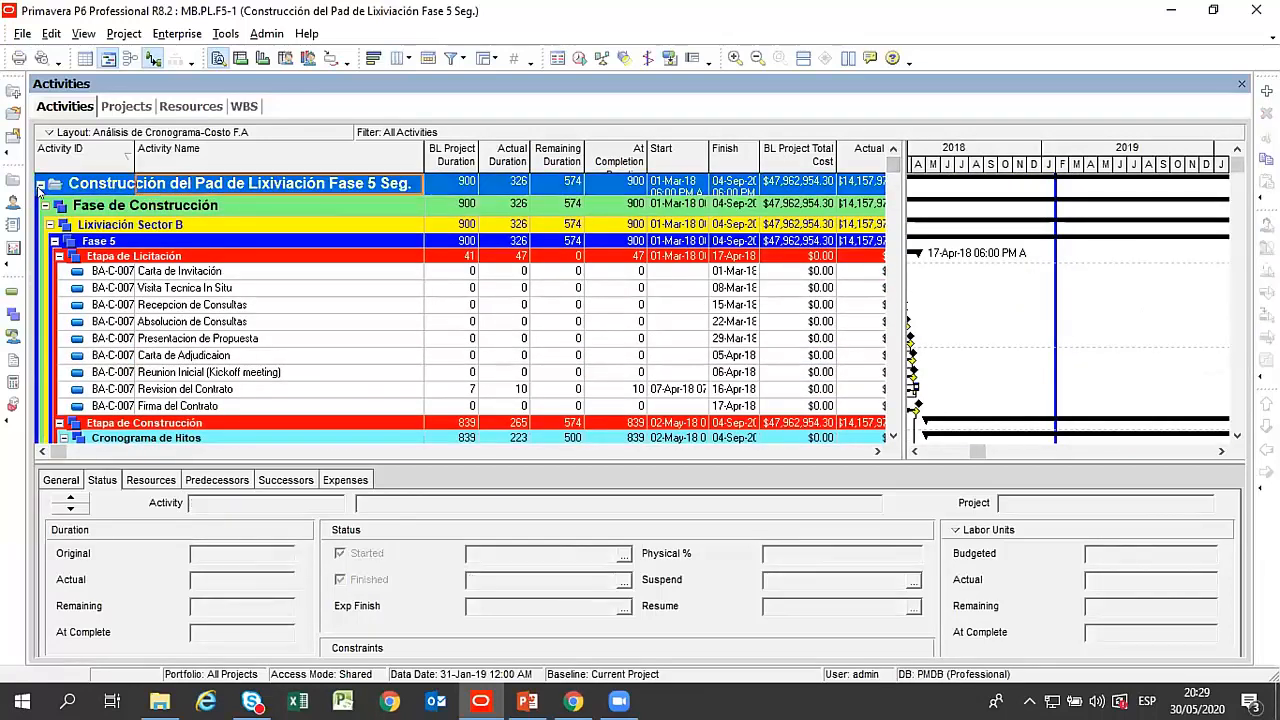
double_click(80, 188)
click(893, 451)
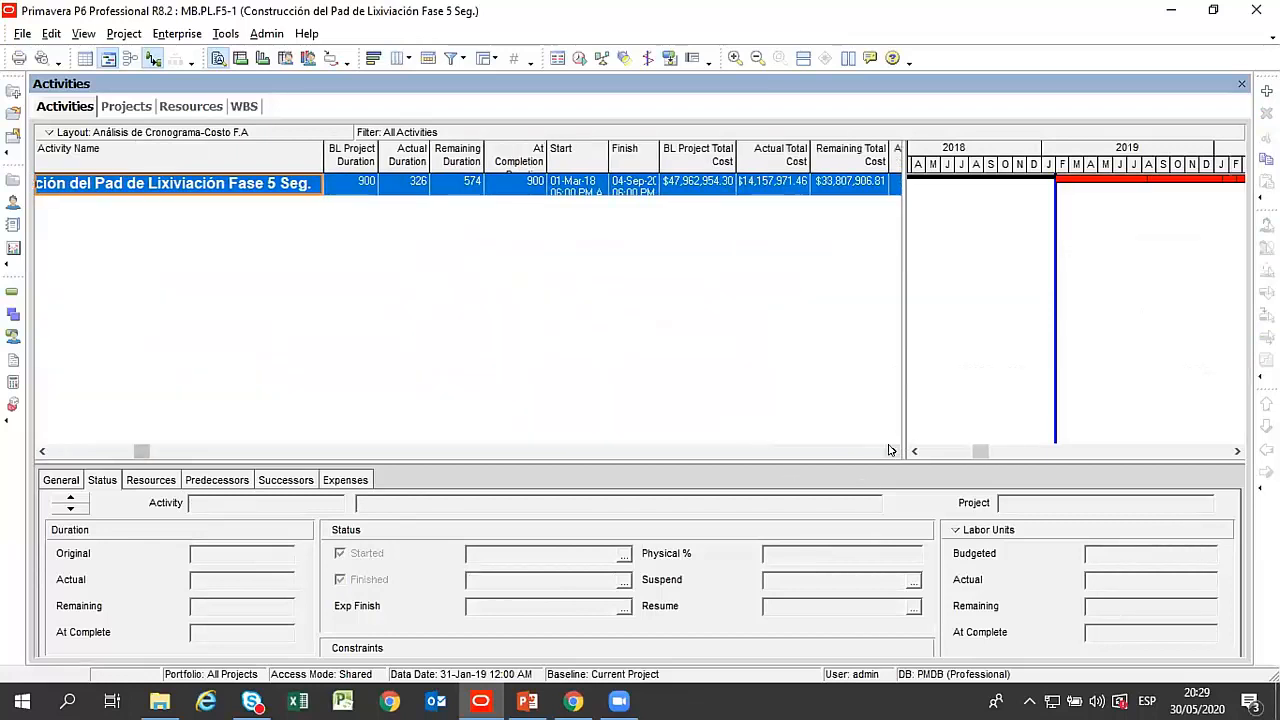
click(893, 451)
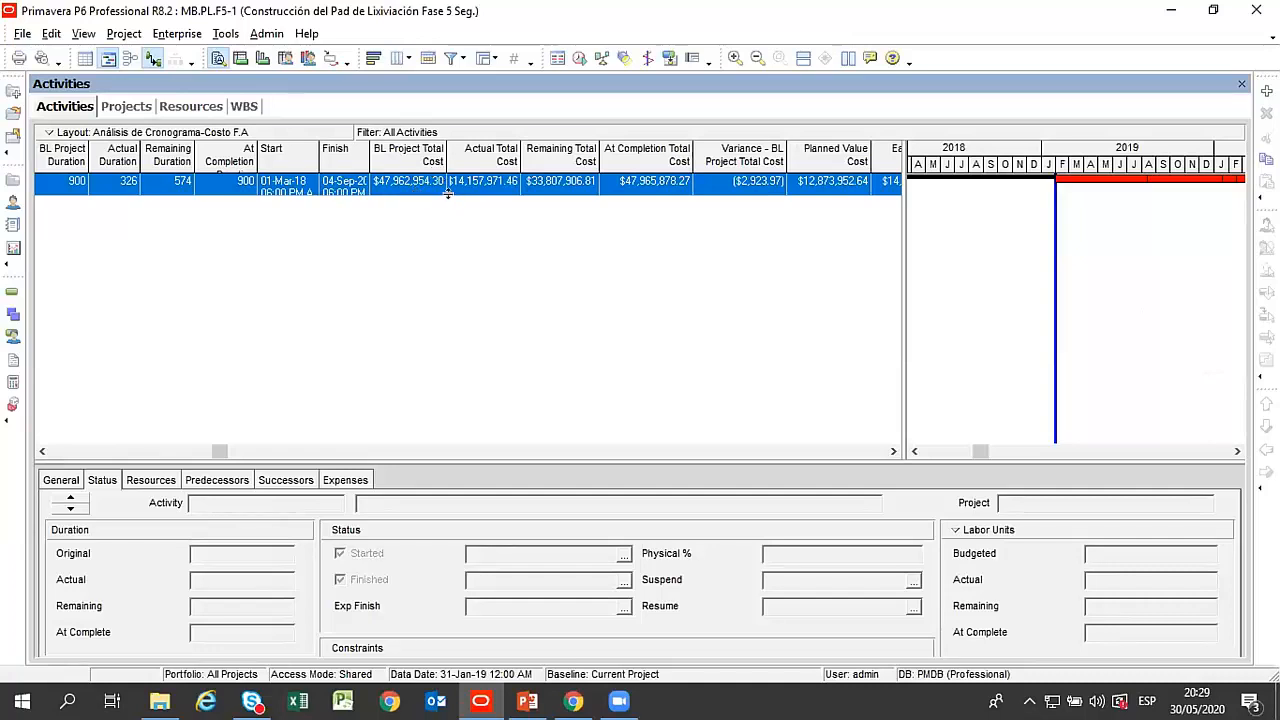
drag(520, 155, 548, 155)
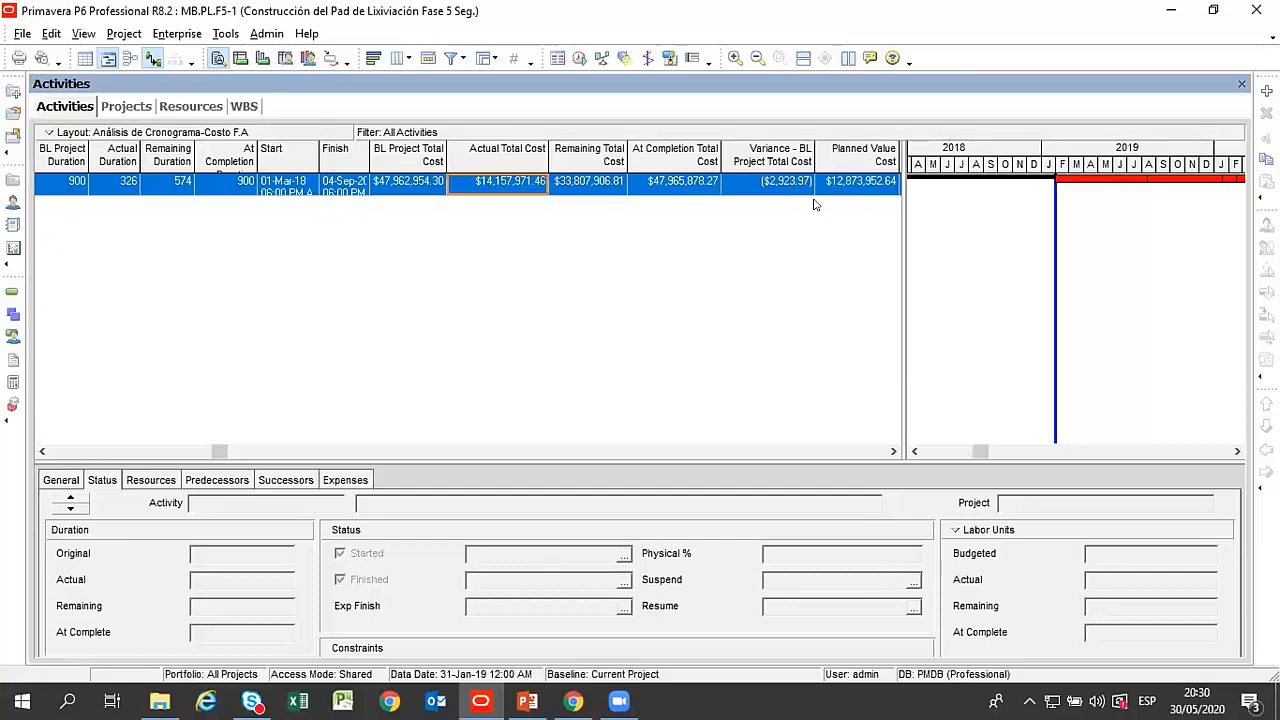
Expand the project's WBS and apply the layout Análisis de Cronograma-Plazo F.A.
click(50, 455)
click(40, 185)
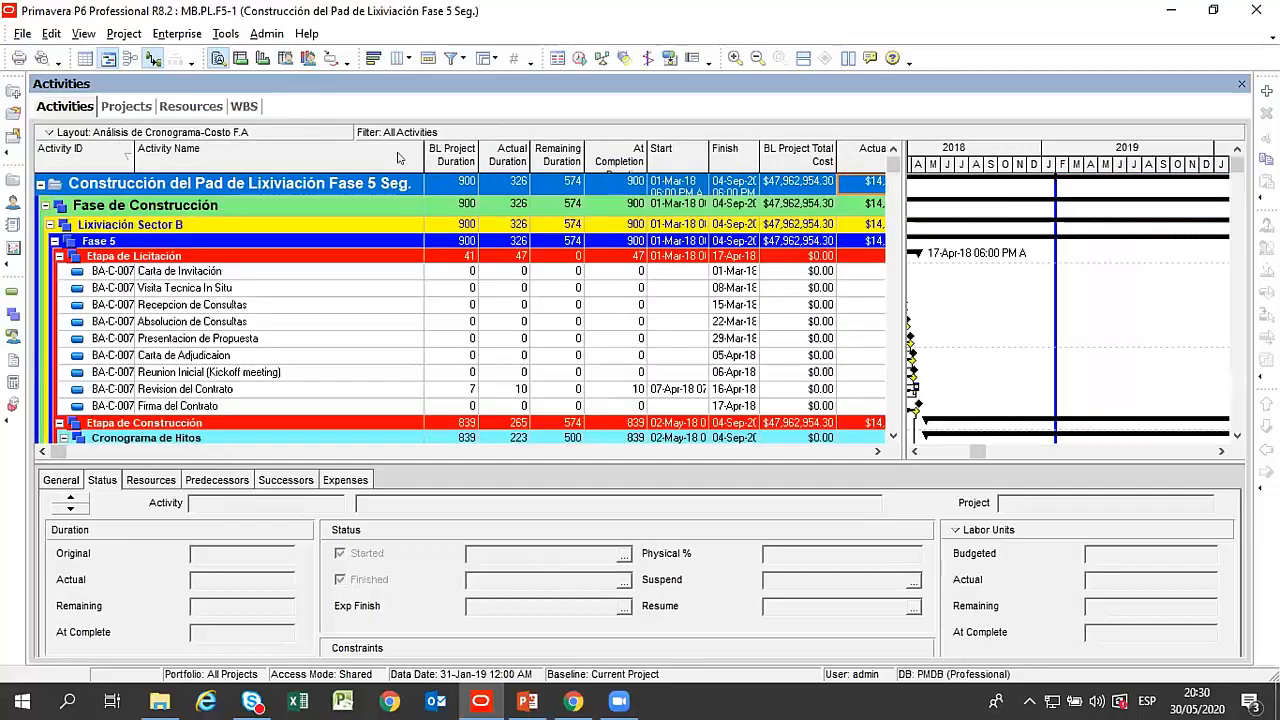
click(248, 132)
mouse_move(300, 140)
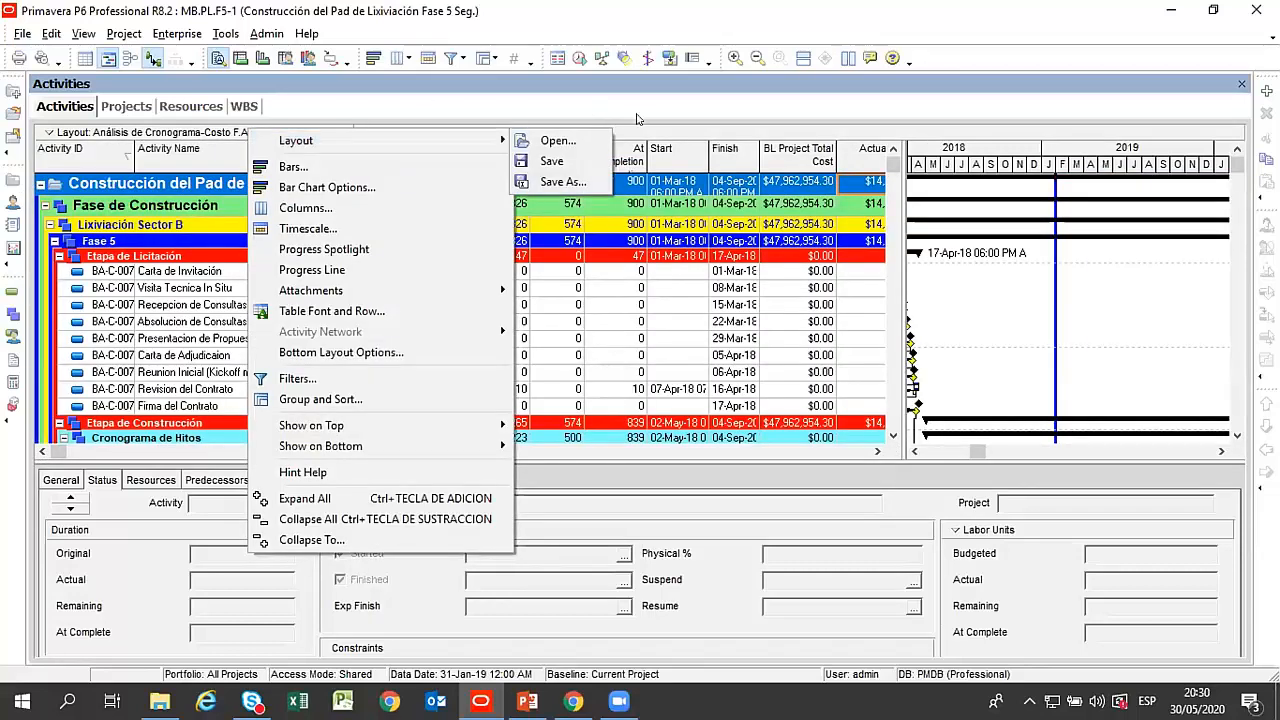
click(560, 140)
click(641, 410)
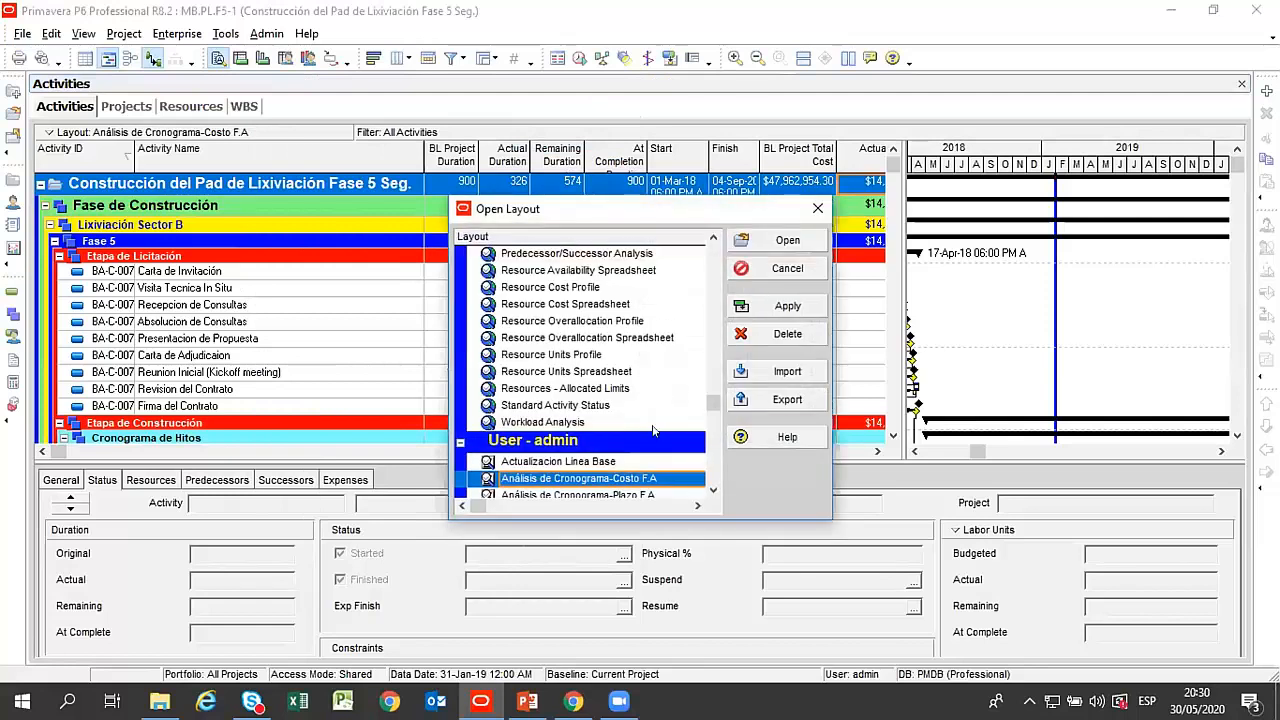
click(578, 494)
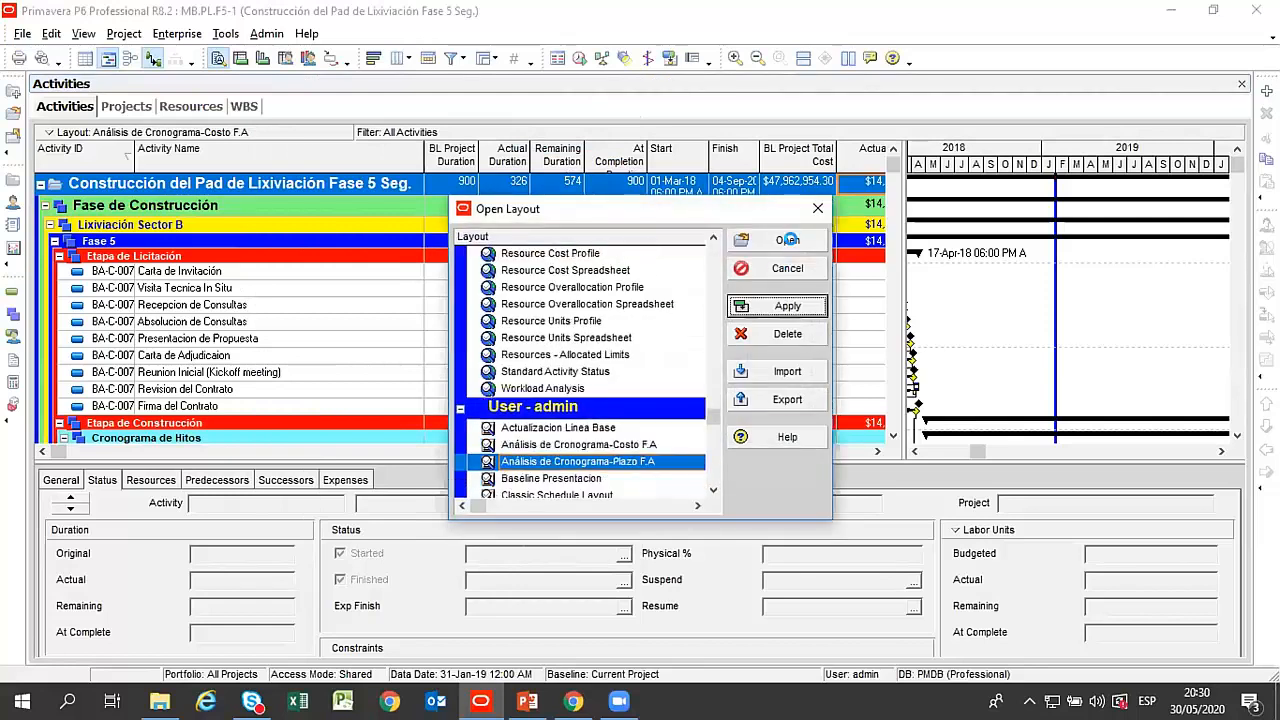
click(787, 305)
click(787, 268)
Compare the current and baseline bars from the milestones through the earthworks activities on a timescale compressed to 2018–2021.
scroll(679, 267, up, 10)
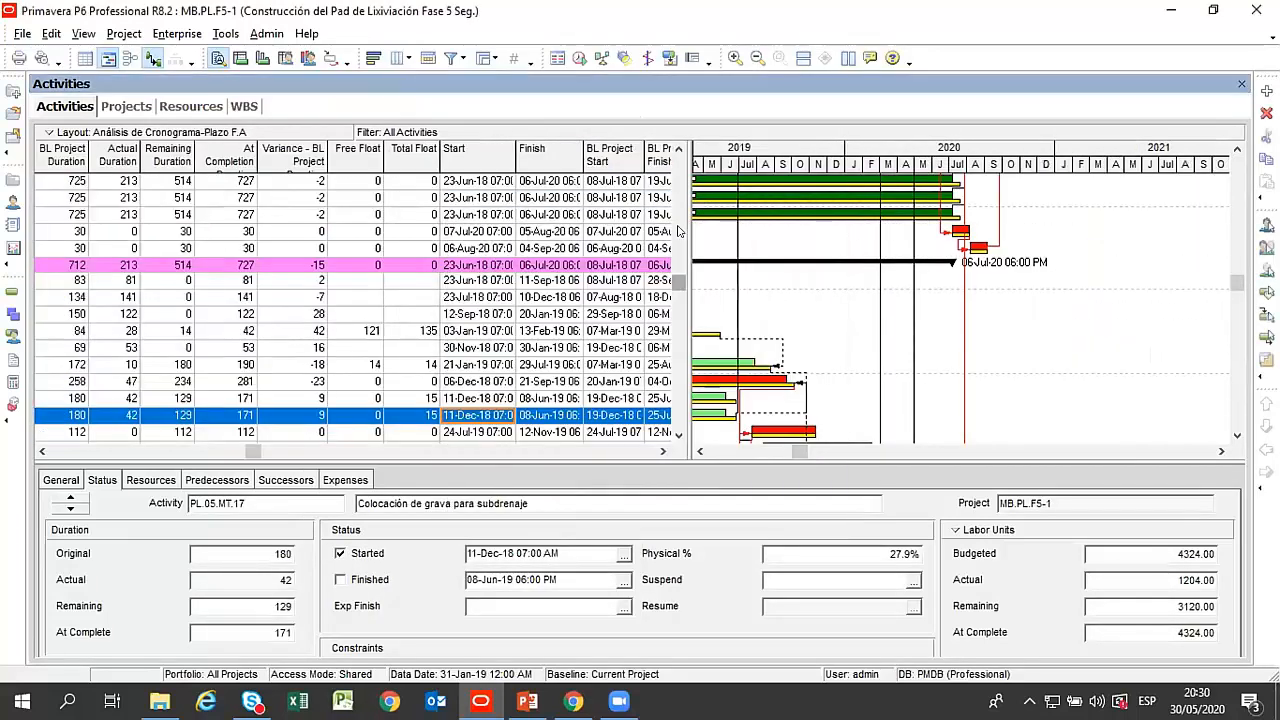
scroll(908, 215, down, 1)
drag(912, 163, 835, 149)
scroll(919, 306, down, 3)
scroll(952, 307, down, 10)
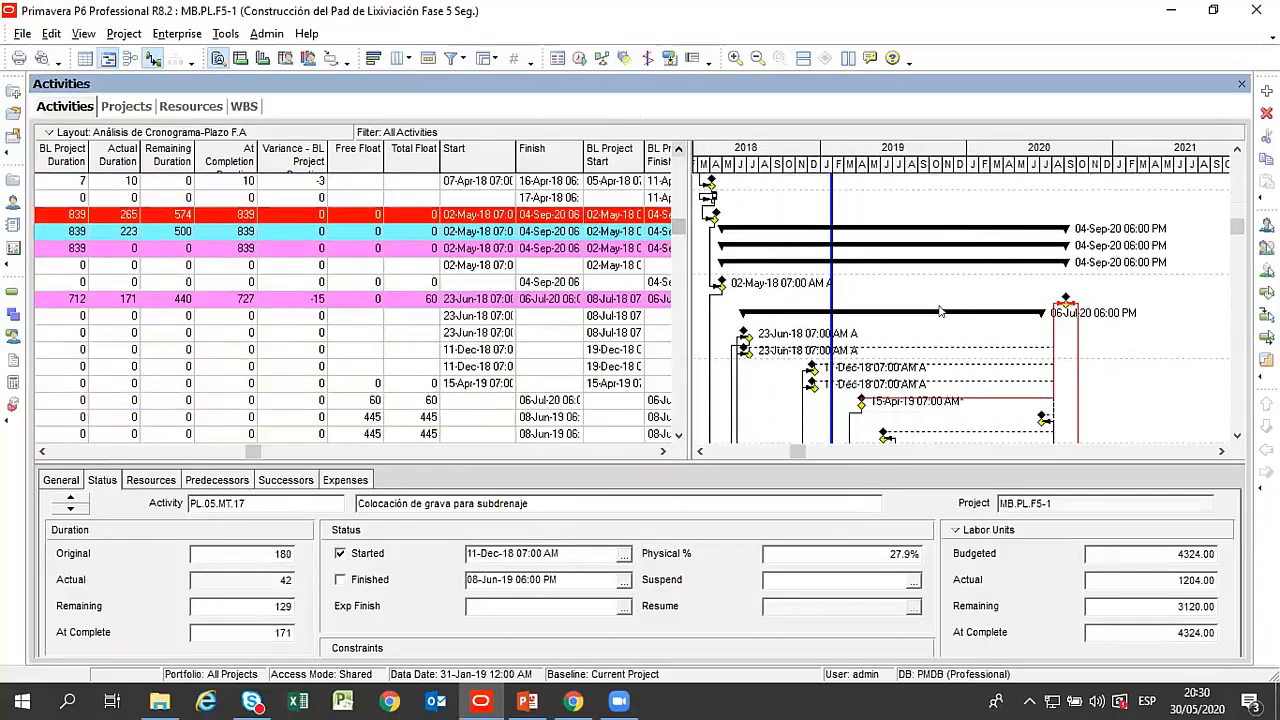
scroll(940, 307, down, 10)
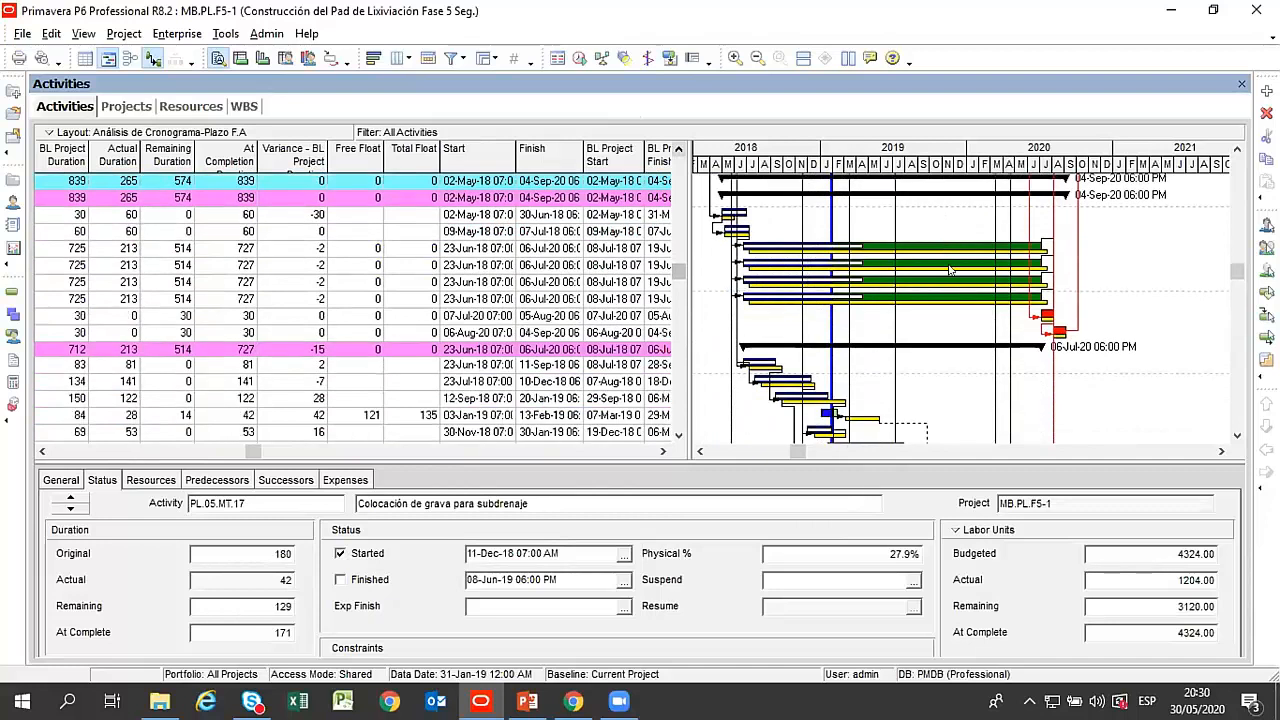
scroll(950, 267, down, 4)
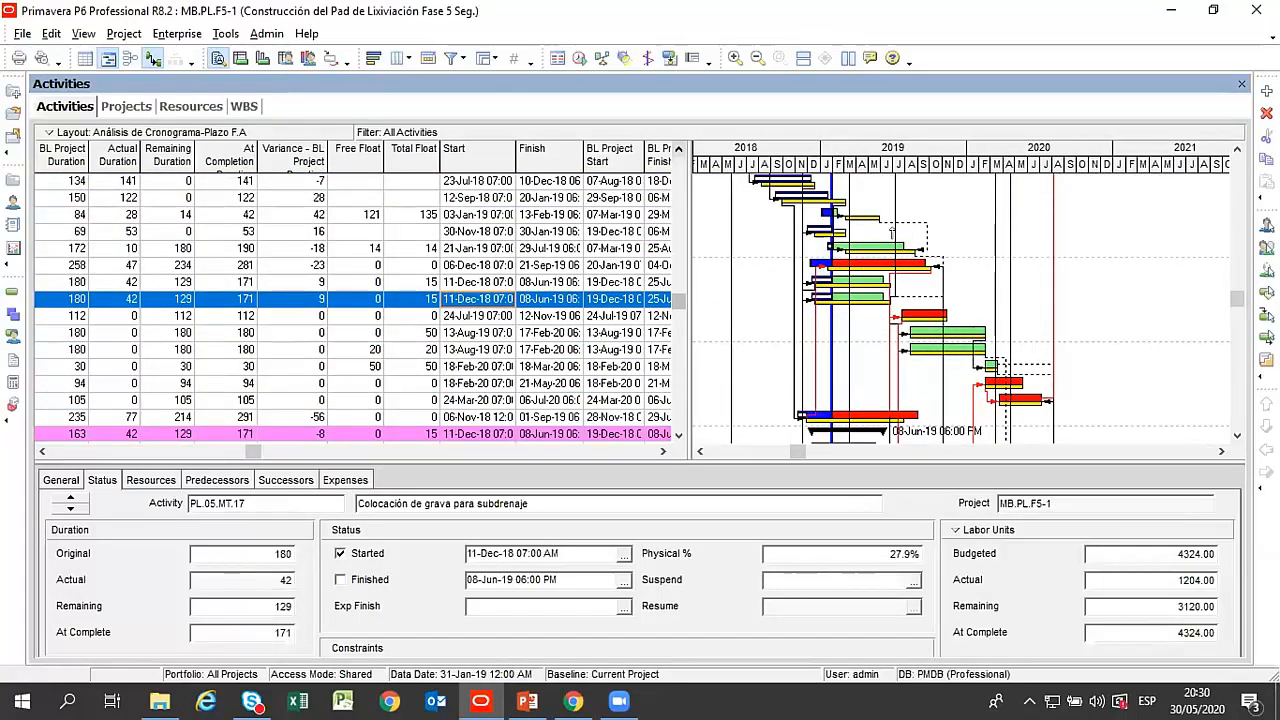
Stretch the timescale to show December 2018 through October 2019 and select activity Corte en roca y transporte a área de acopio.
drag(1012, 168, 950, 153)
click(849, 243)
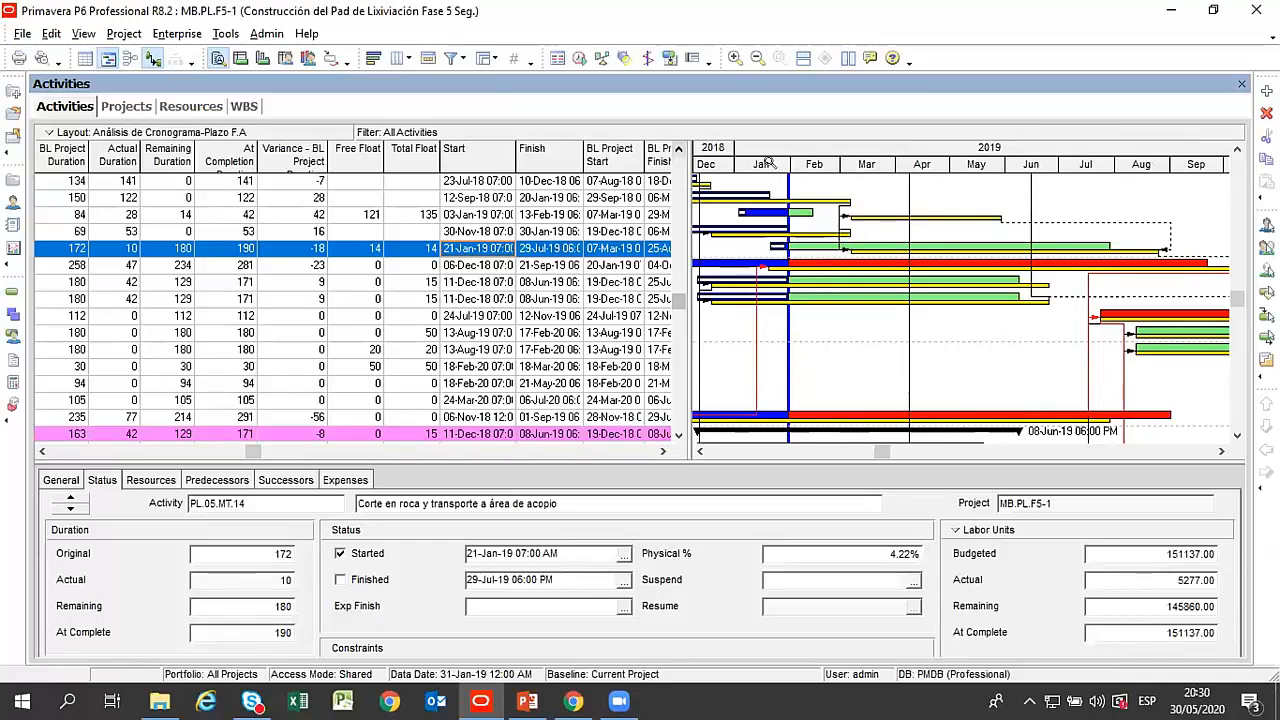
mouse_move(896, 164)
mouse_down()
mouse_move(942, 160)
mouse_move(903, 167)
mouse_up()
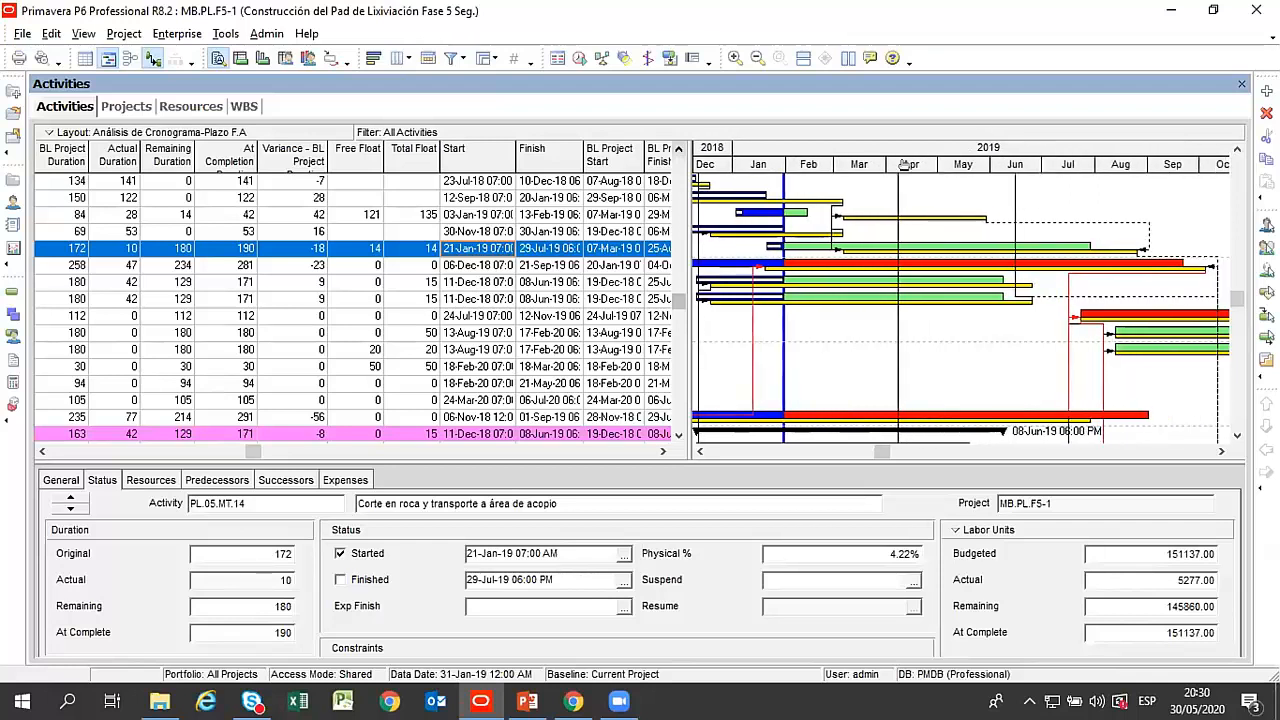
Review the Date Interval options in the Gantt chart's Timescale settings, leaving Year/Month in place.
right_click(936, 206)
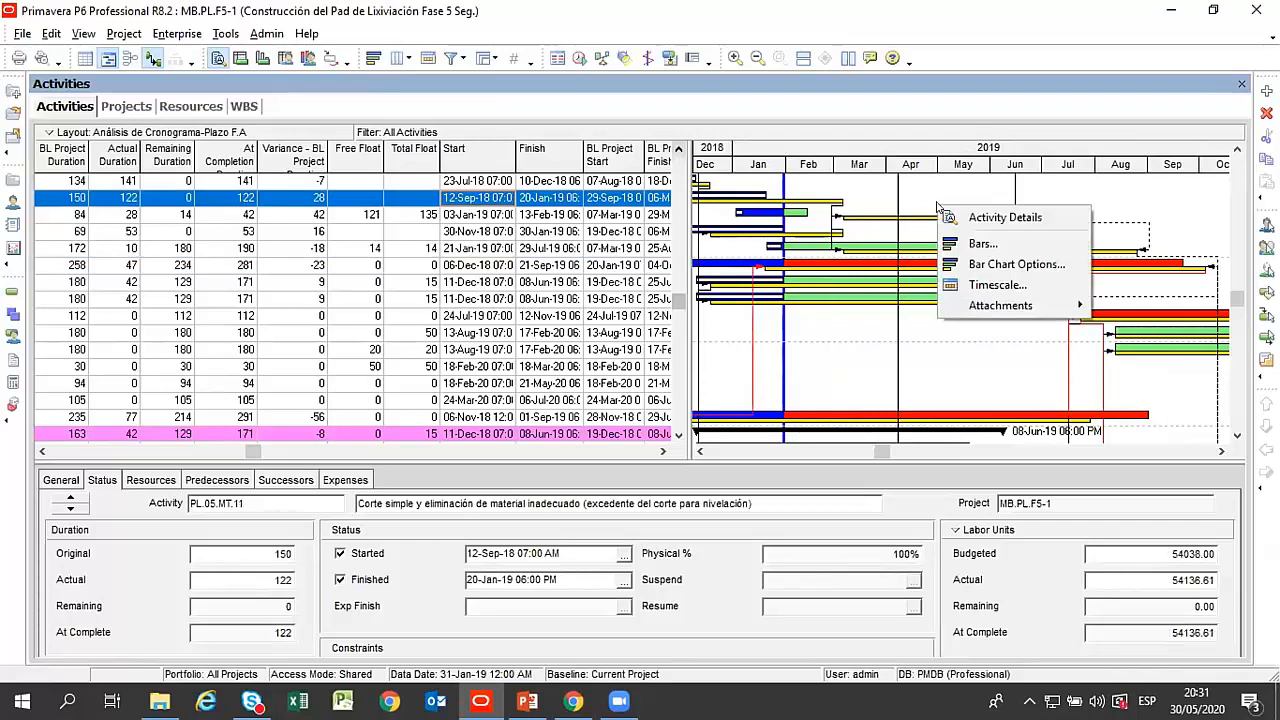
click(997, 284)
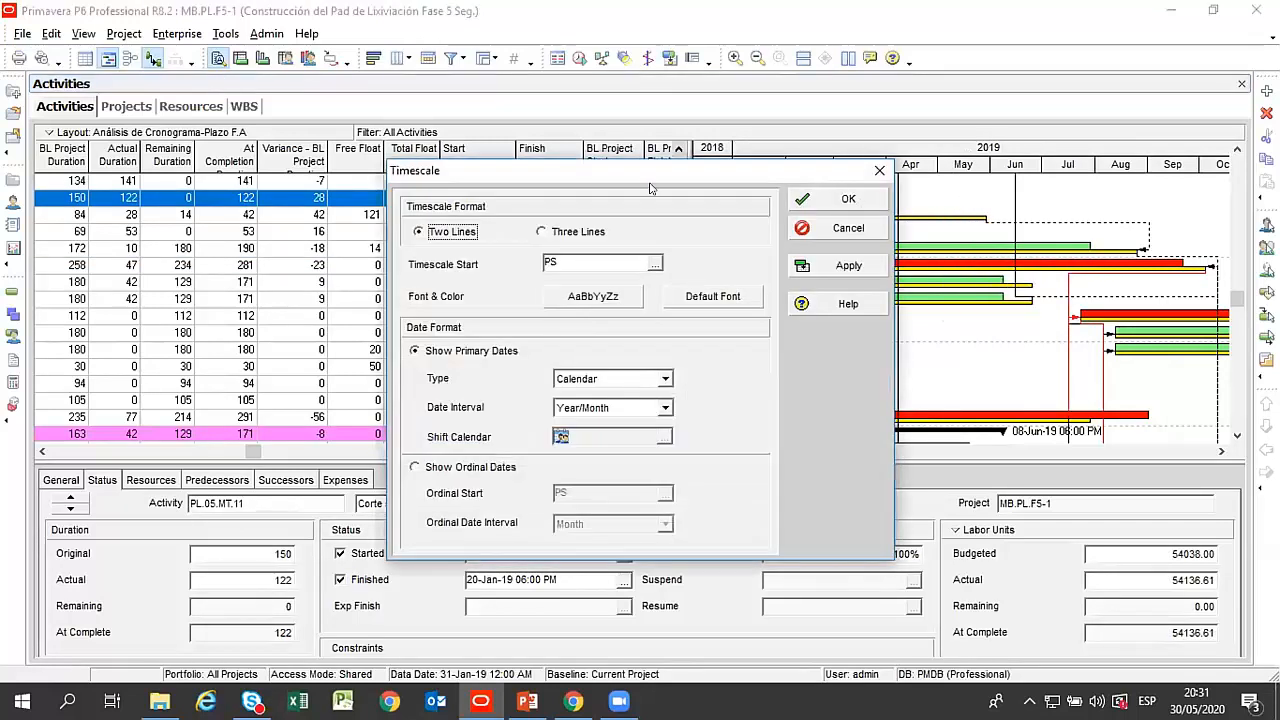
drag(650, 188, 612, 130)
click(620, 350)
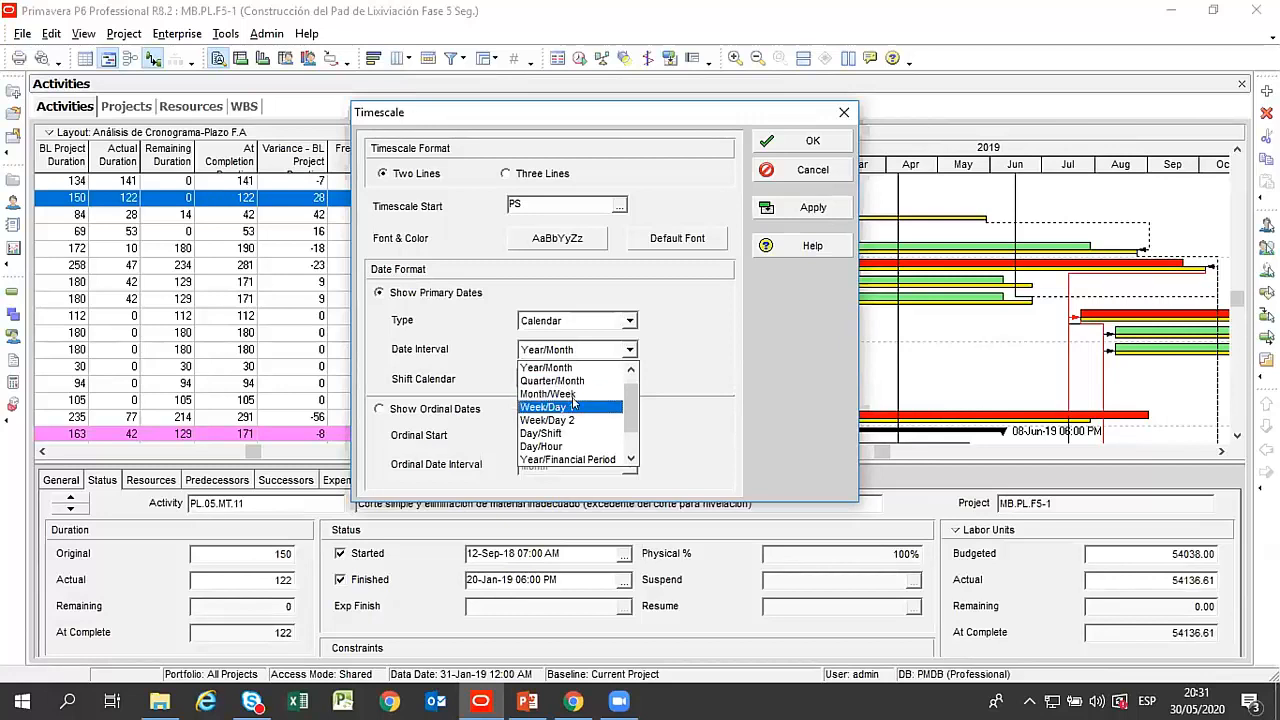
scroll(573, 416, down, 2)
scroll(575, 418, up, 3)
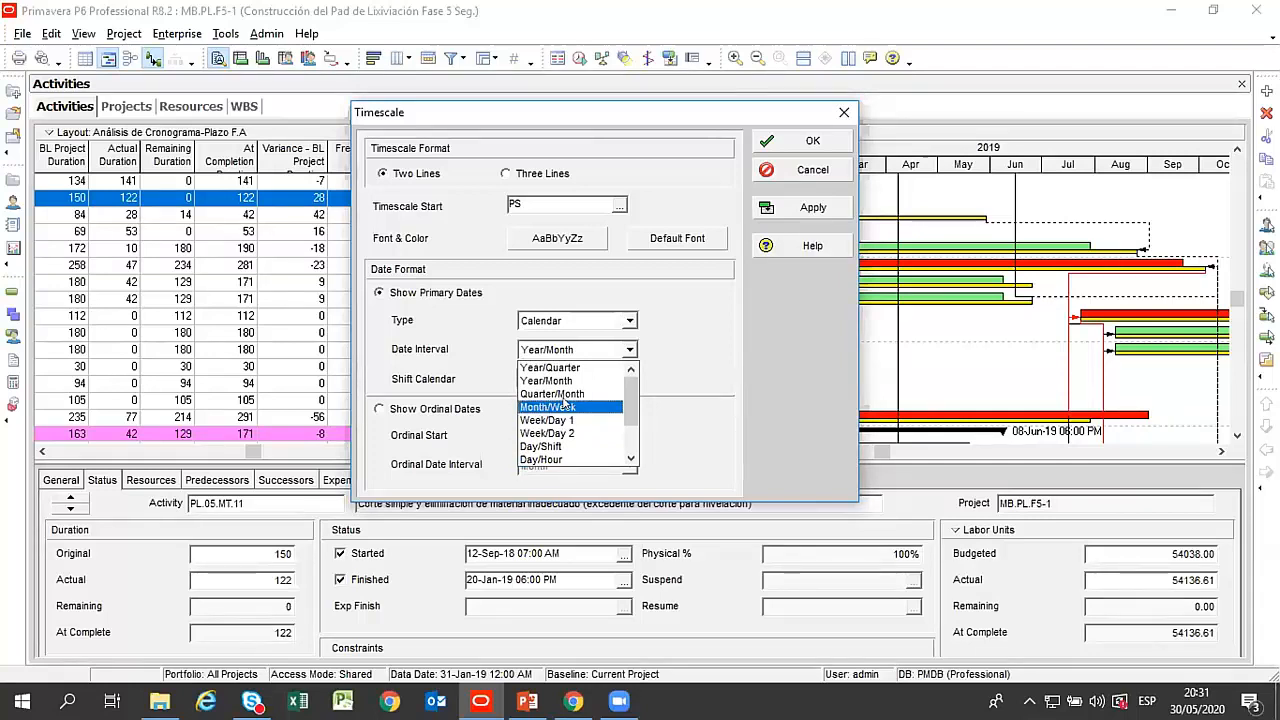
click(797, 167)
Collapse all WBS bands of the Análisis de Cronograma-Plazo F.A layout to the project level.
drag(678, 302, 679, 156)
click(168, 137)
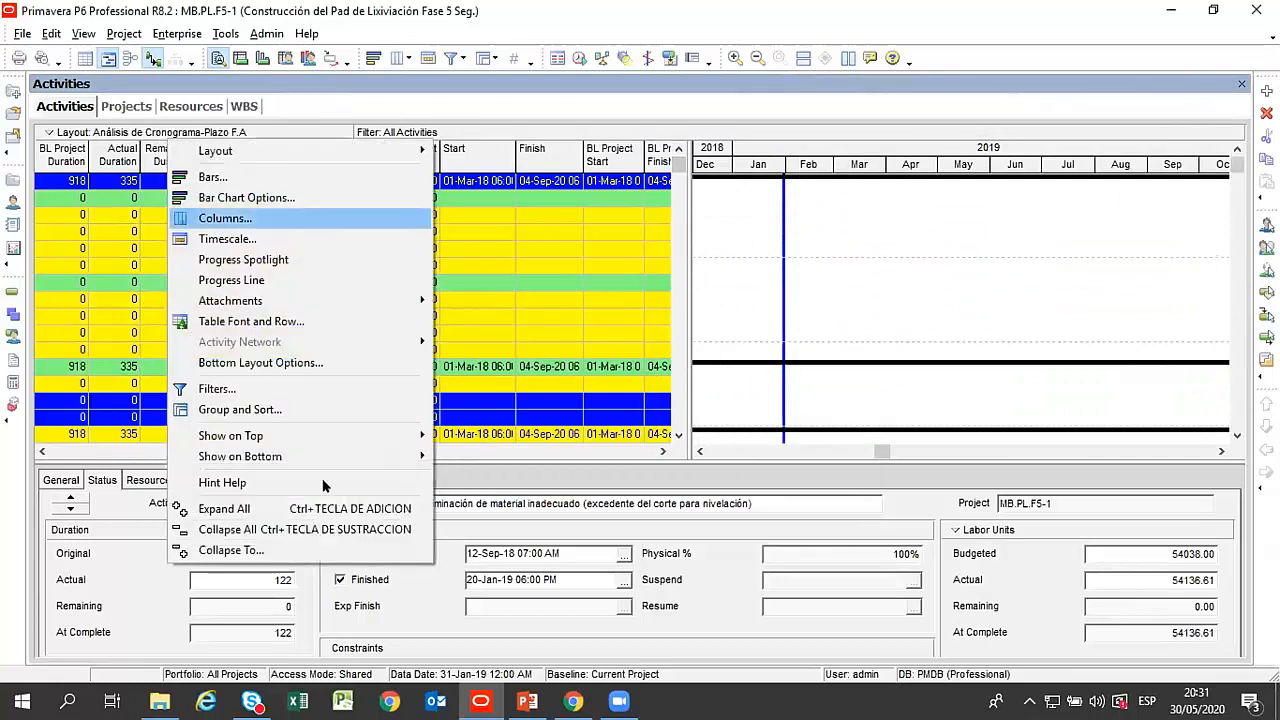
click(290, 530)
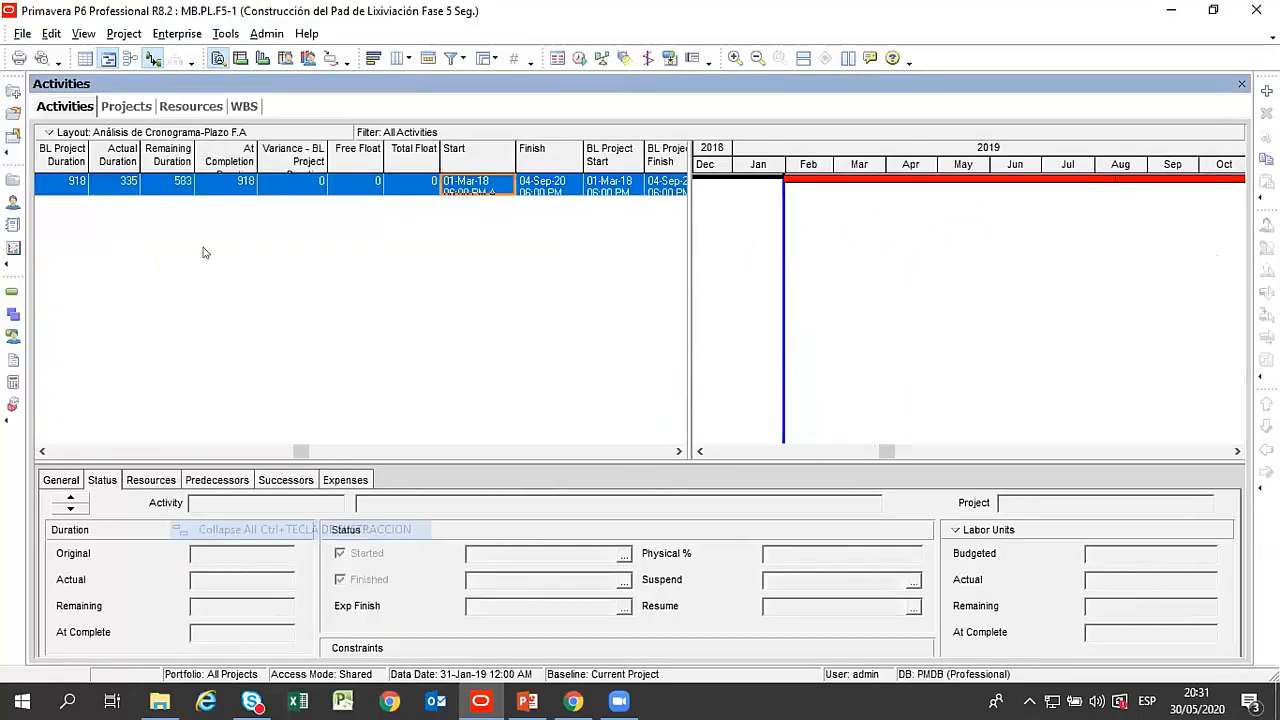
Show the activity table without the Gantt chart, expand the project's WBS bands and select the Ingeniería Conceptual band.
click(53, 456)
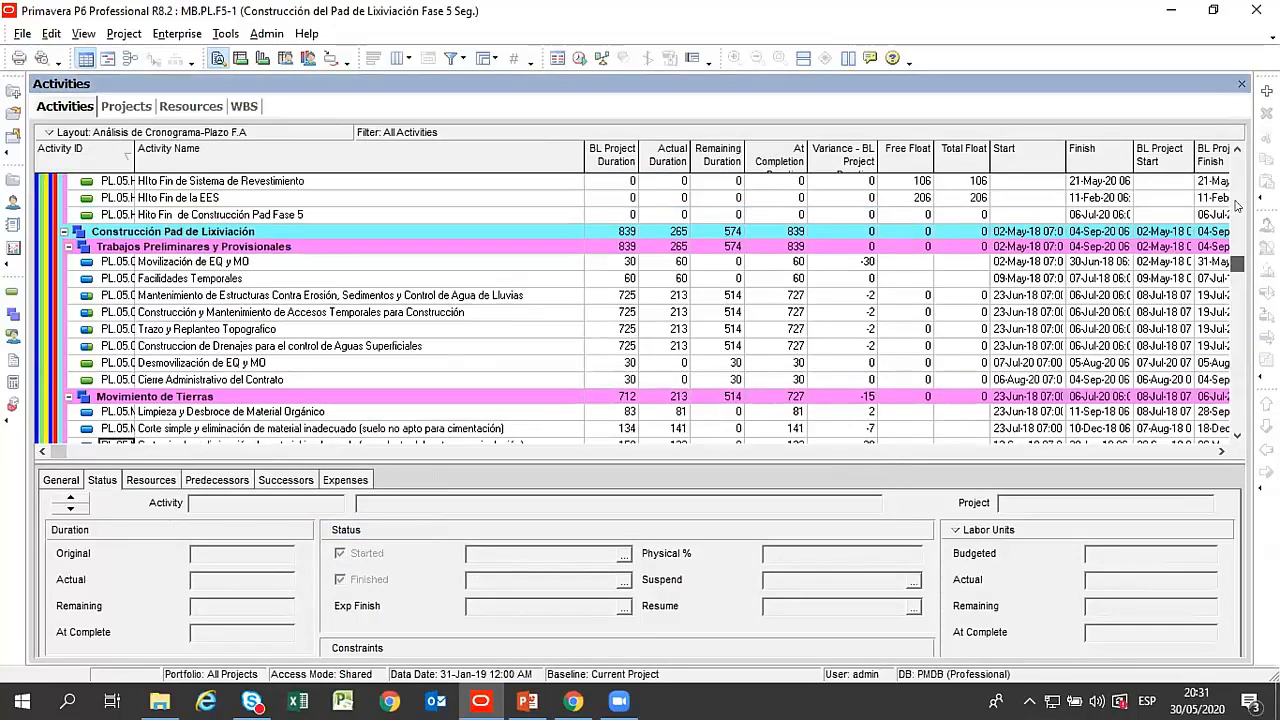
drag(1237, 206, 1230, 130)
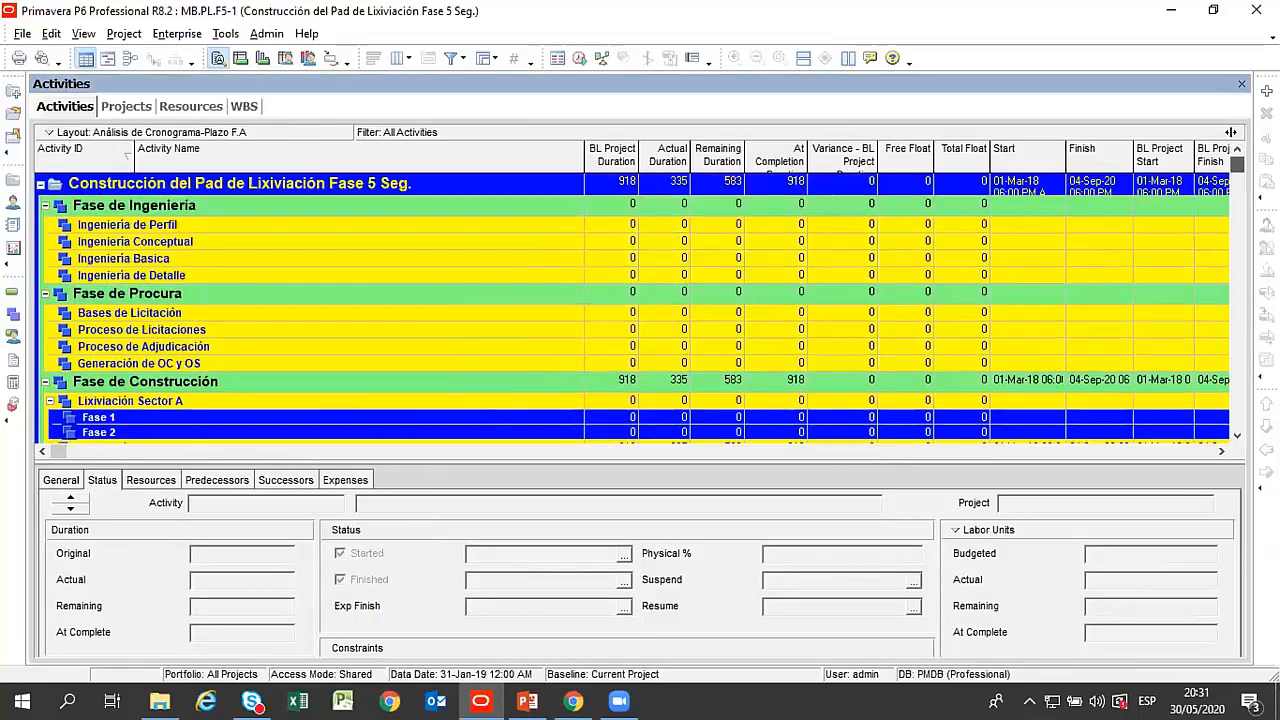
click(39, 184)
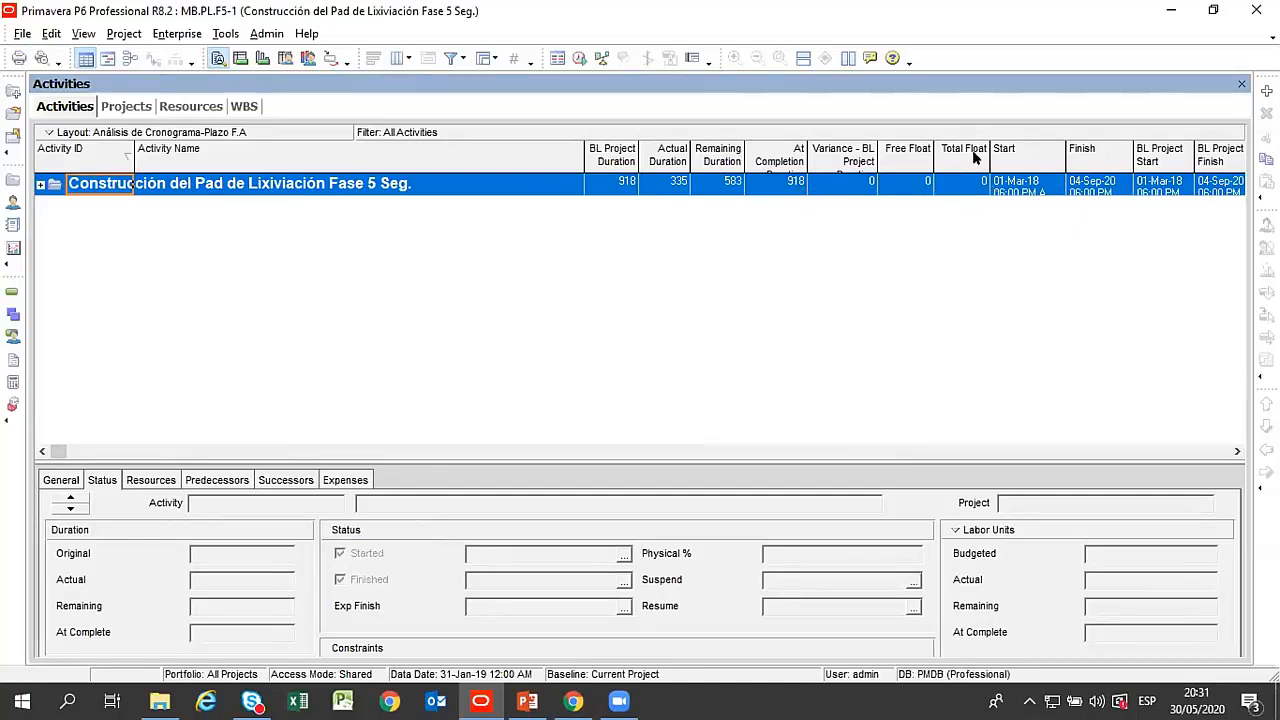
click(40, 184)
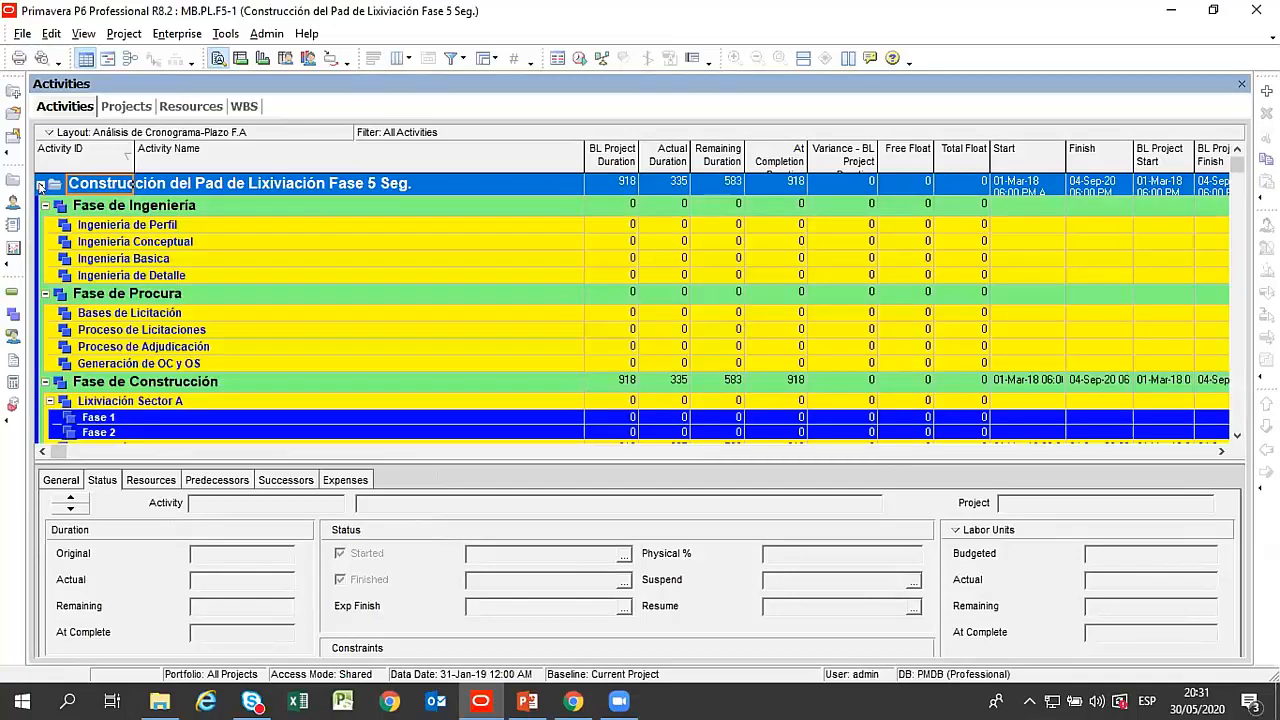
right_click(240, 246)
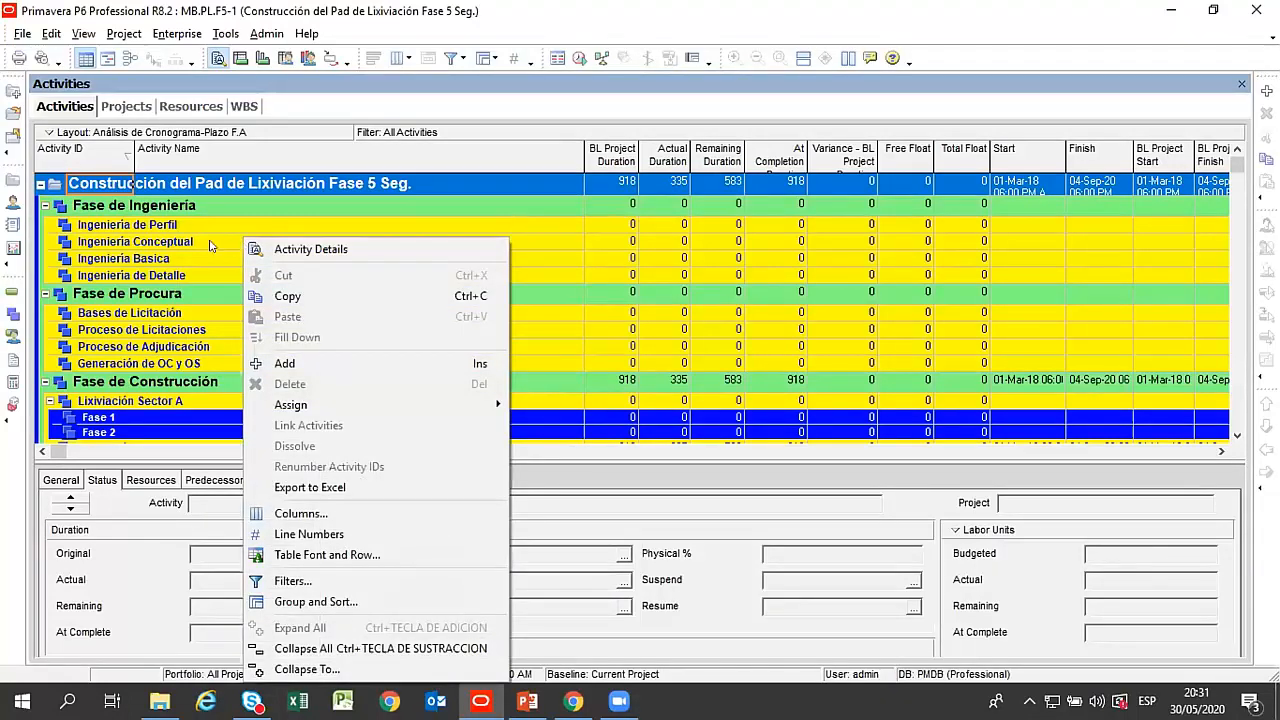
click(212, 243)
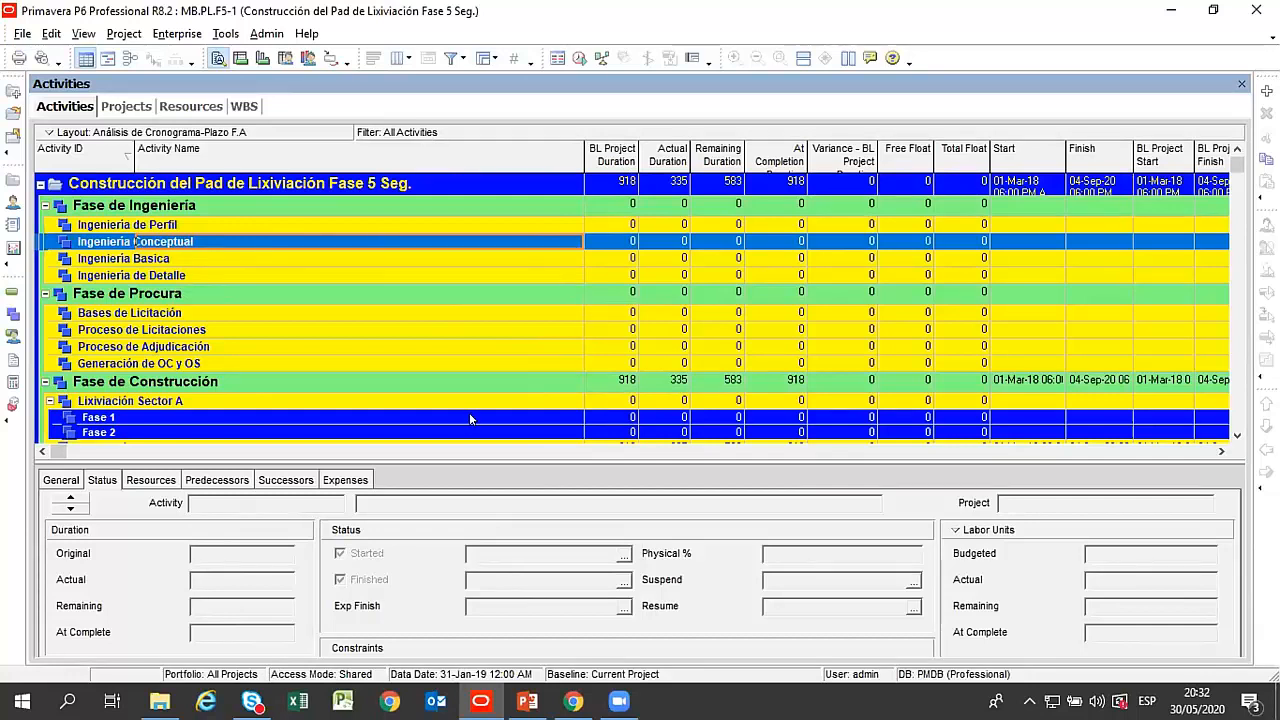
Switch to the Presentacion WEBINAR P6 file in PowerPoint and start the slide show from slide 8, Entorno del Primavera P6.
click(527, 701)
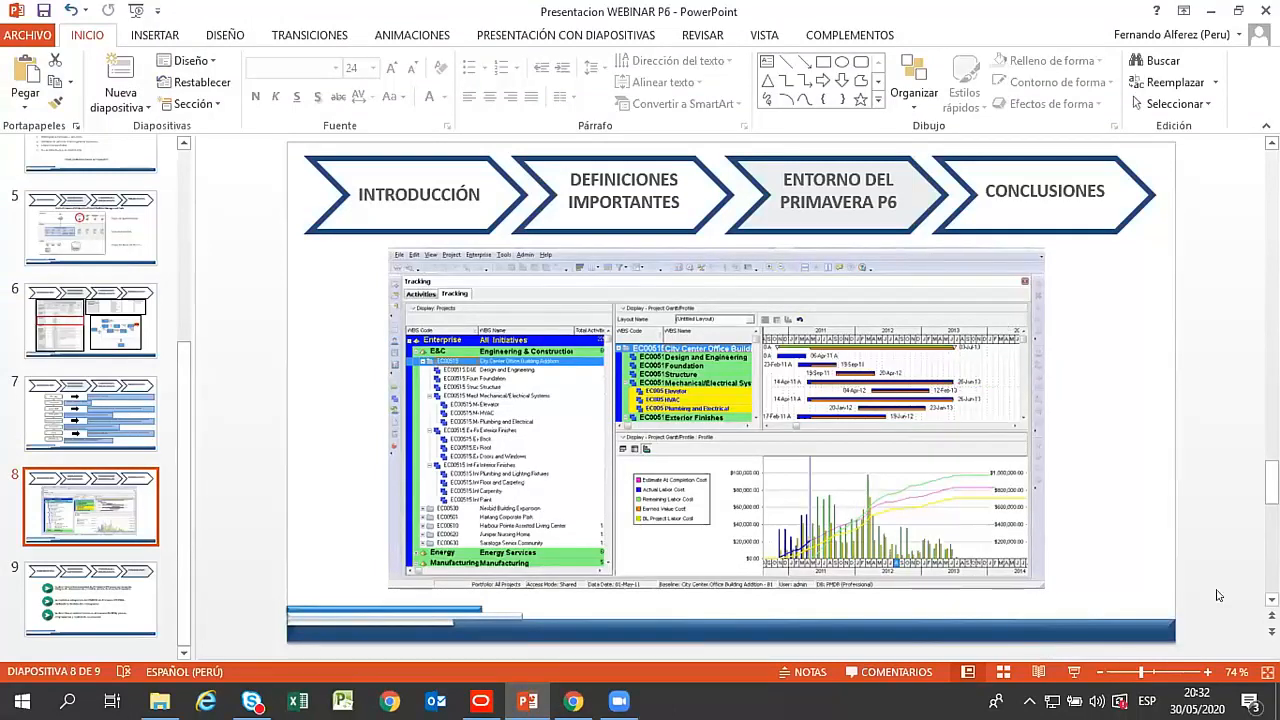
click(1073, 673)
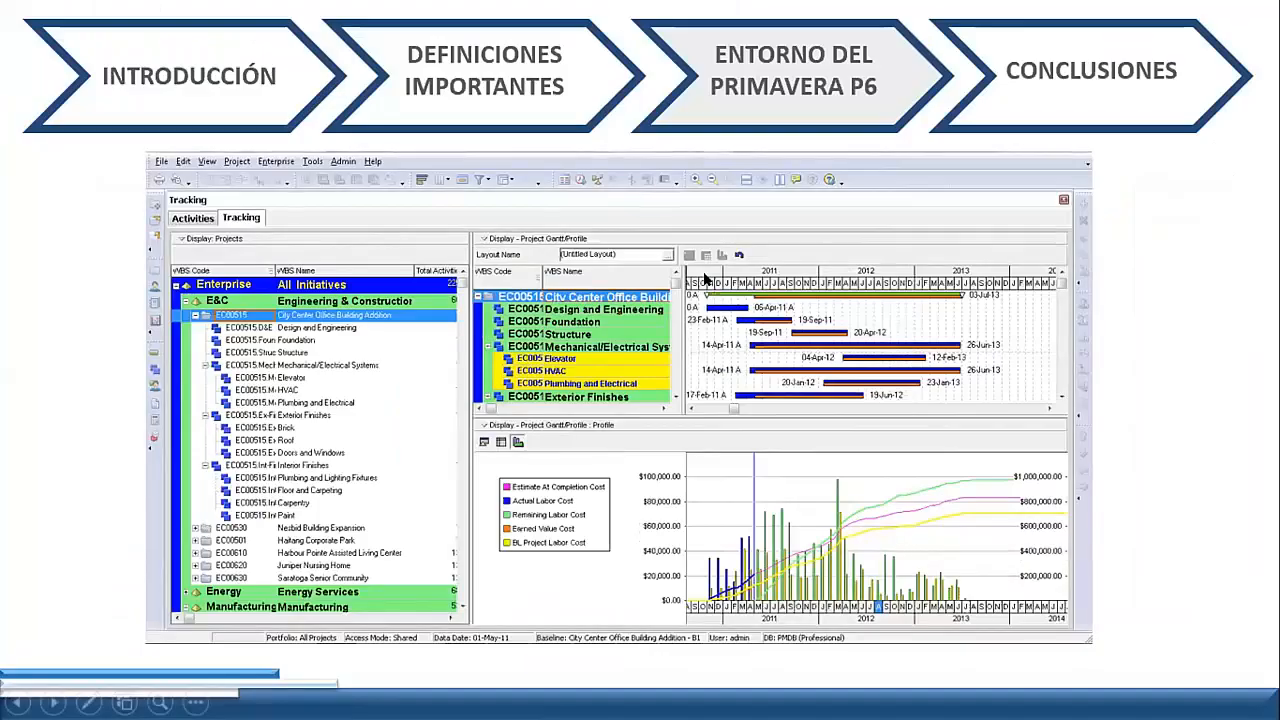